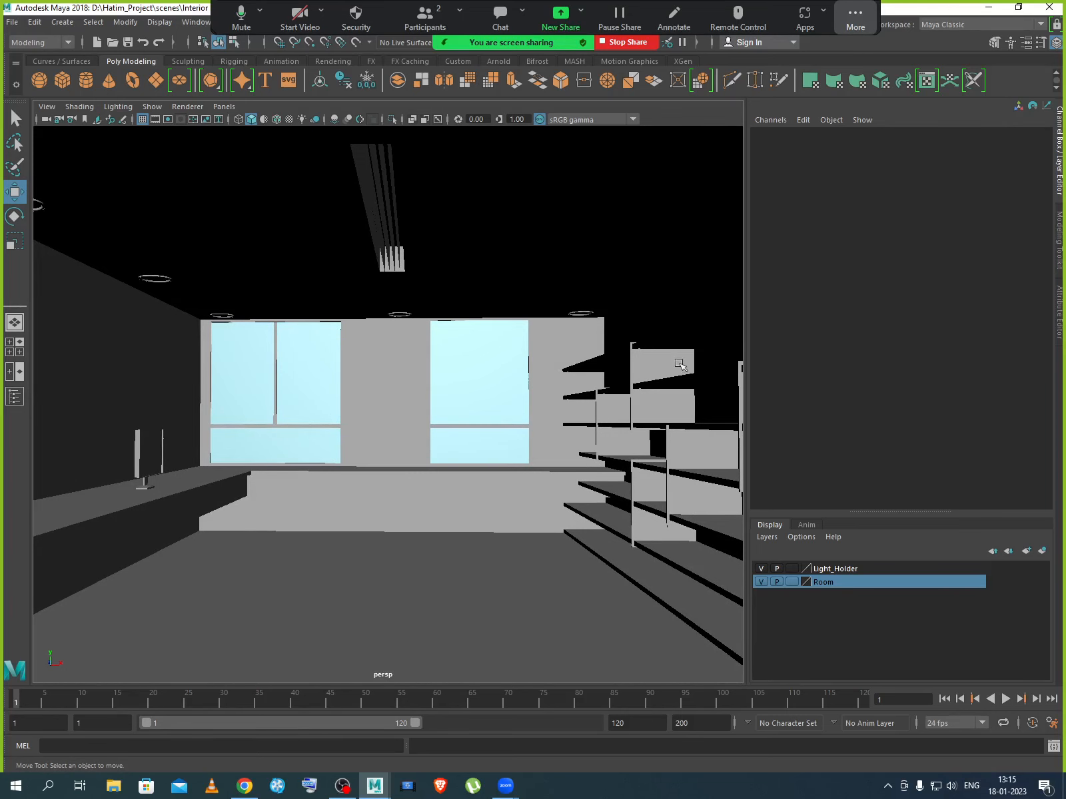
# Switch to the Chrome browser and hide Zoom's floating meeting controls.
pyautogui.click(244, 785)
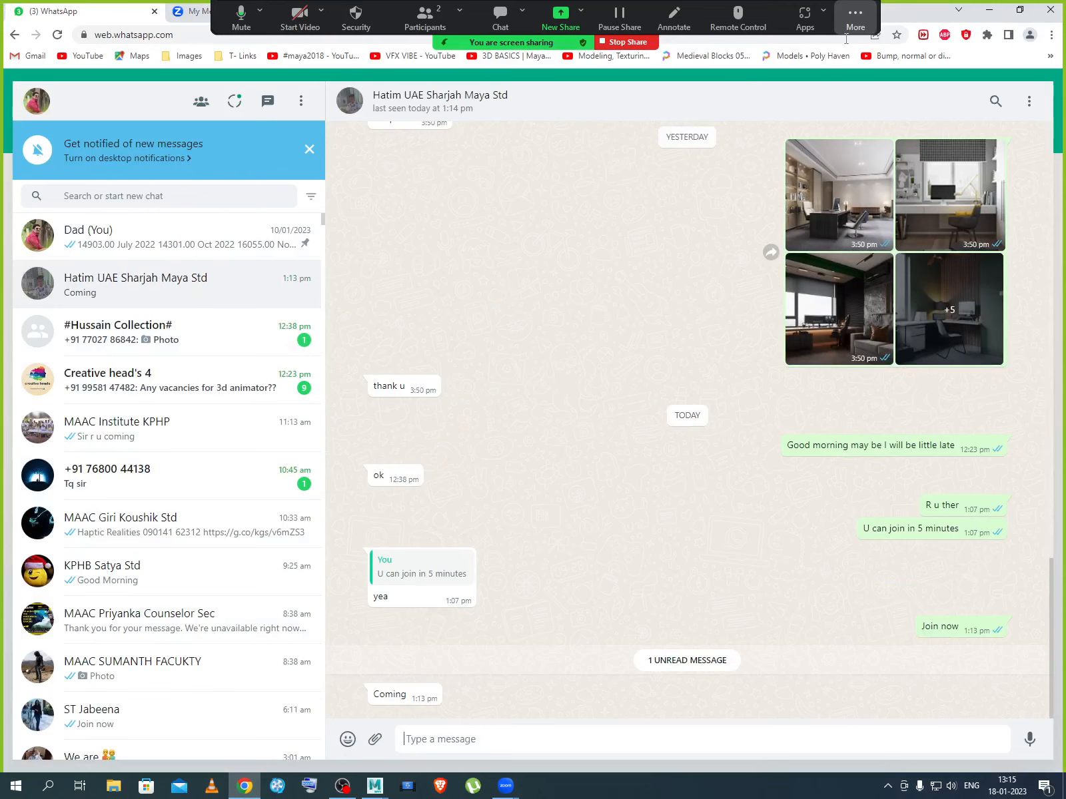
pyautogui.click(855, 18)
pyautogui.click(873, 120)
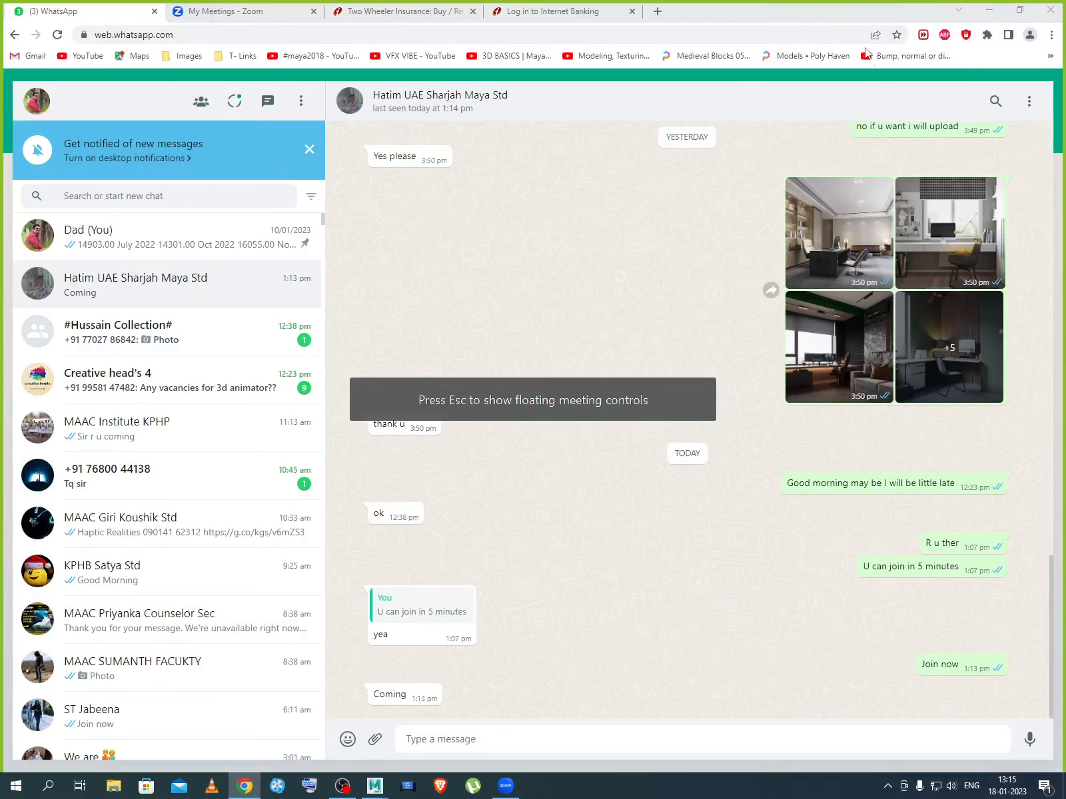
# Search Google for "archive 3d" in a new browser tab and open the archive3d.net website.
pyautogui.click(673, 20)
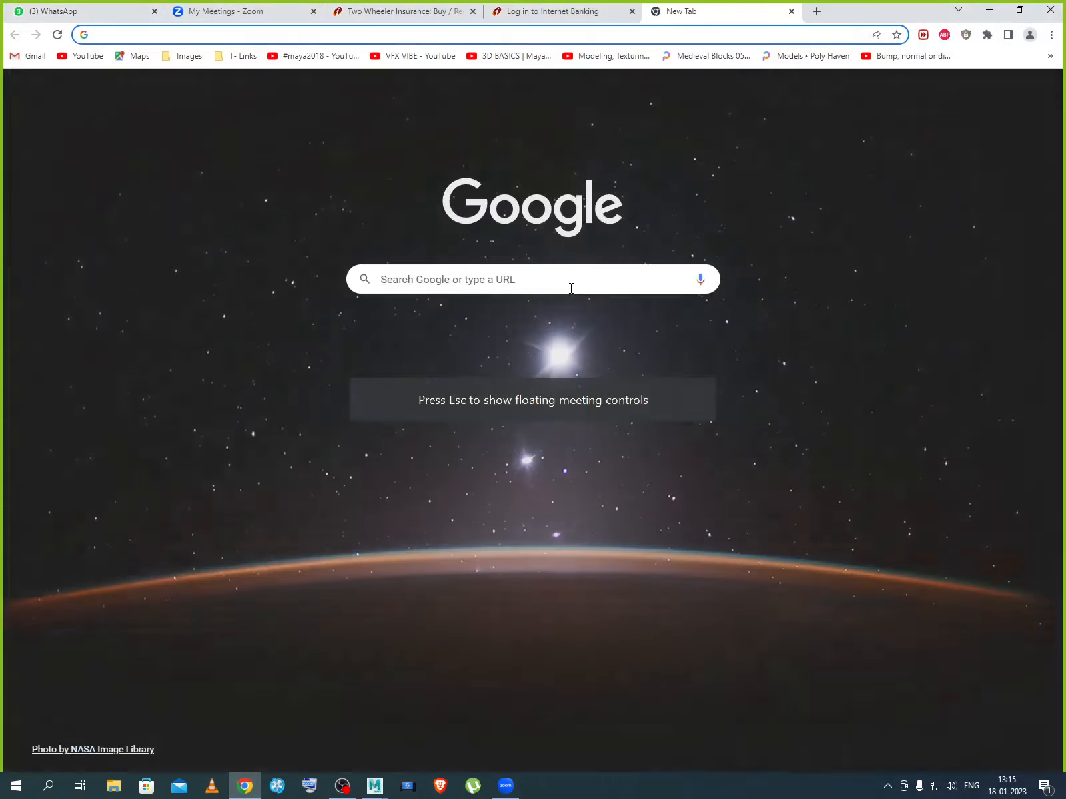
pyautogui.click(571, 283)
pyautogui.write('arc')
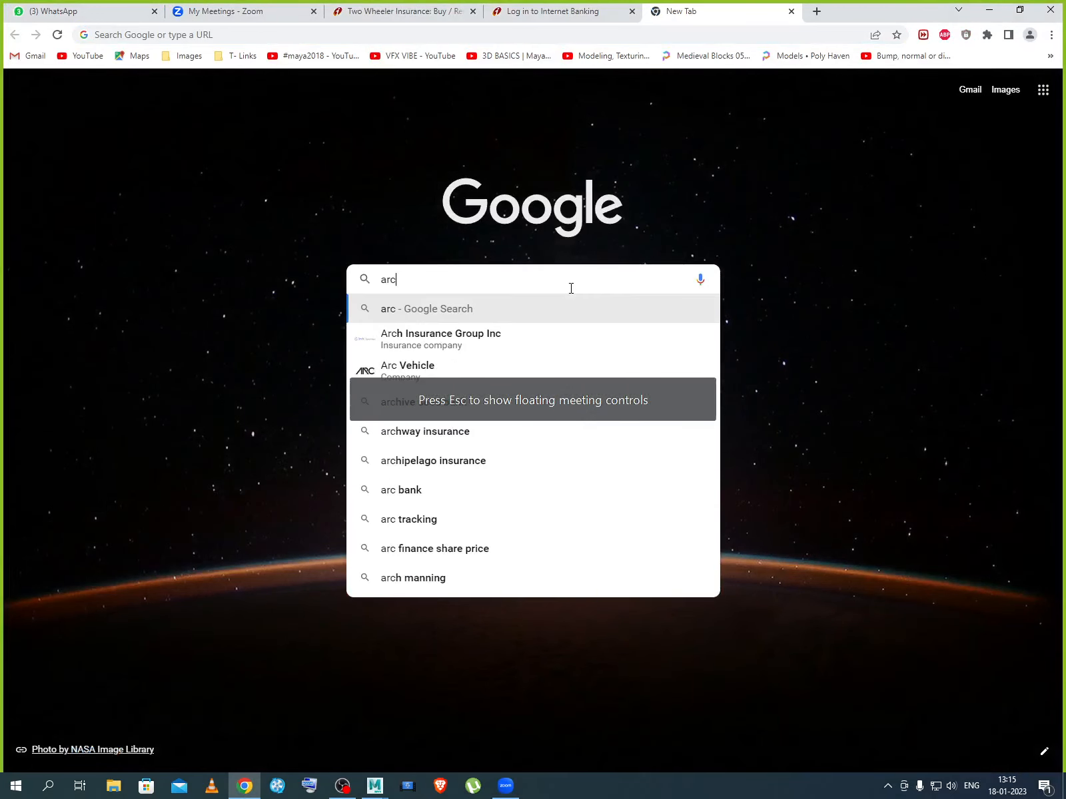
pyautogui.write('hive 3')
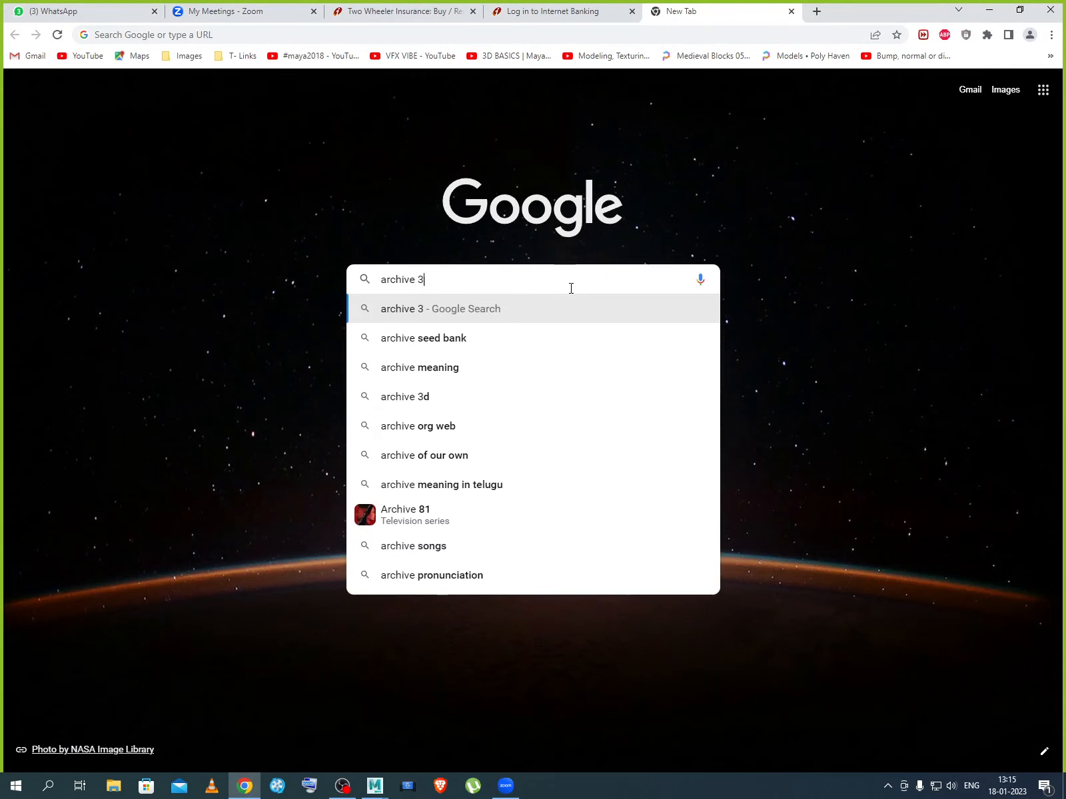
pyautogui.write('d')
pyautogui.press('Return')
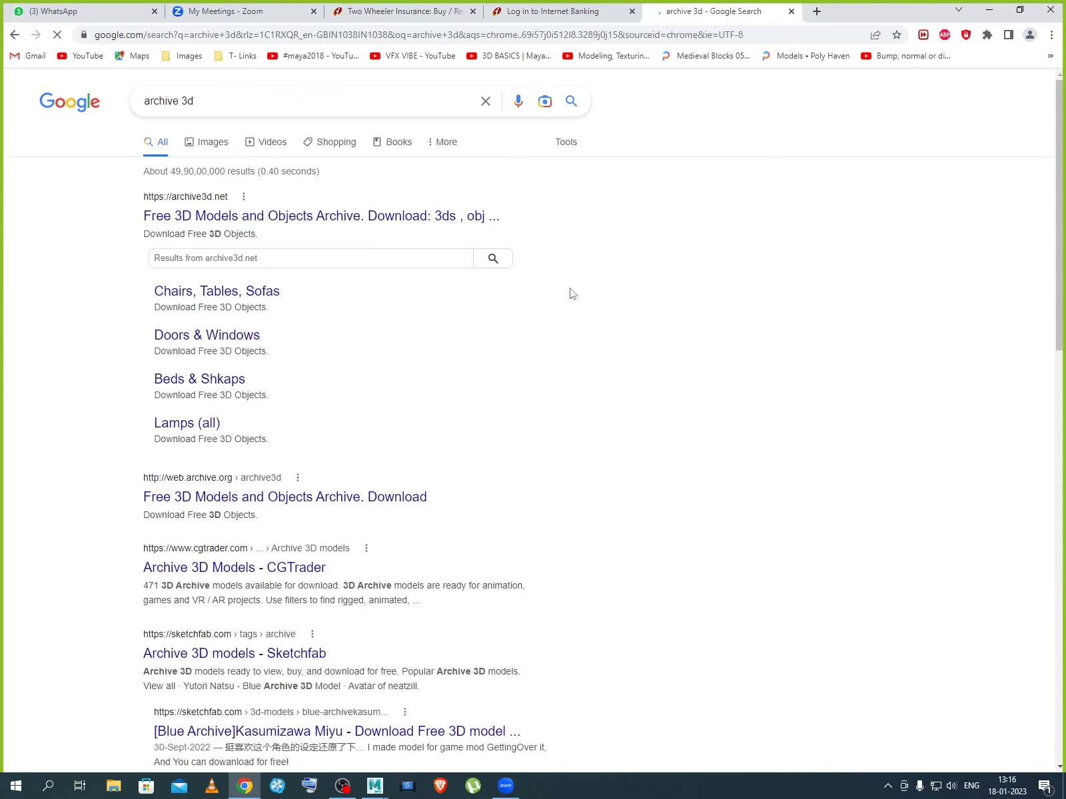
pyautogui.click(390, 218)
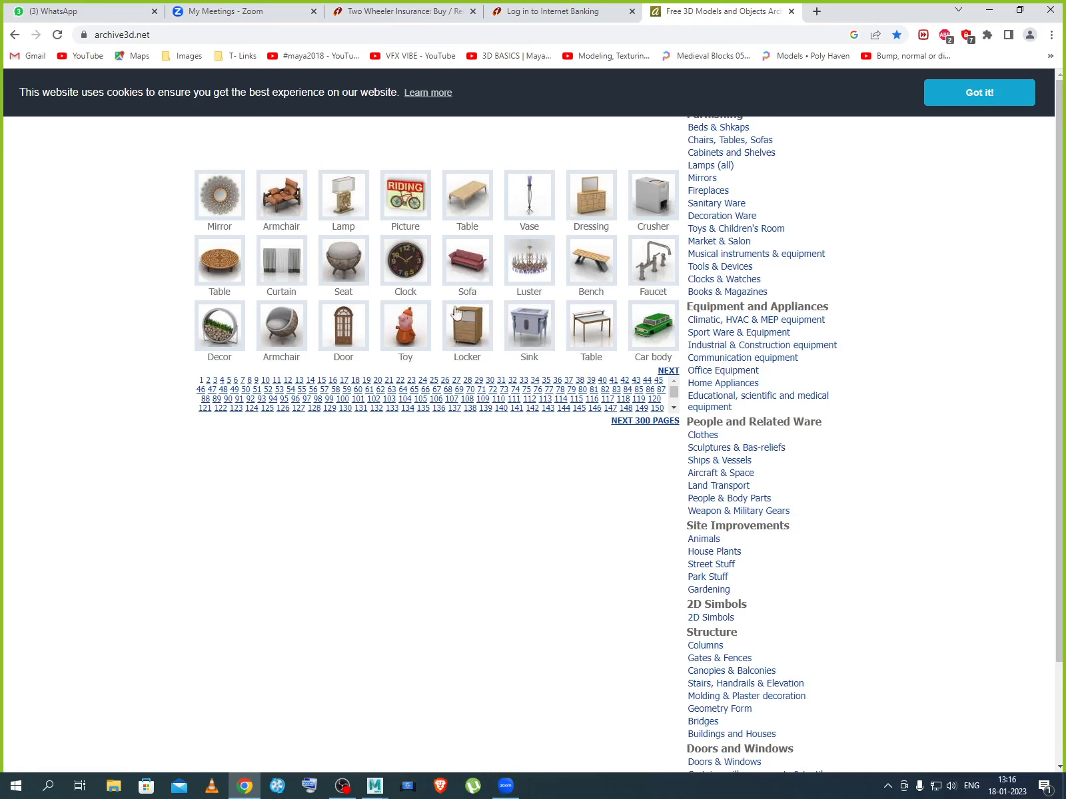
# Show the Decoration Ware category and open the round Flowers pot and the decor garden fountain models in separate new tabs.
pyautogui.click(737, 217)
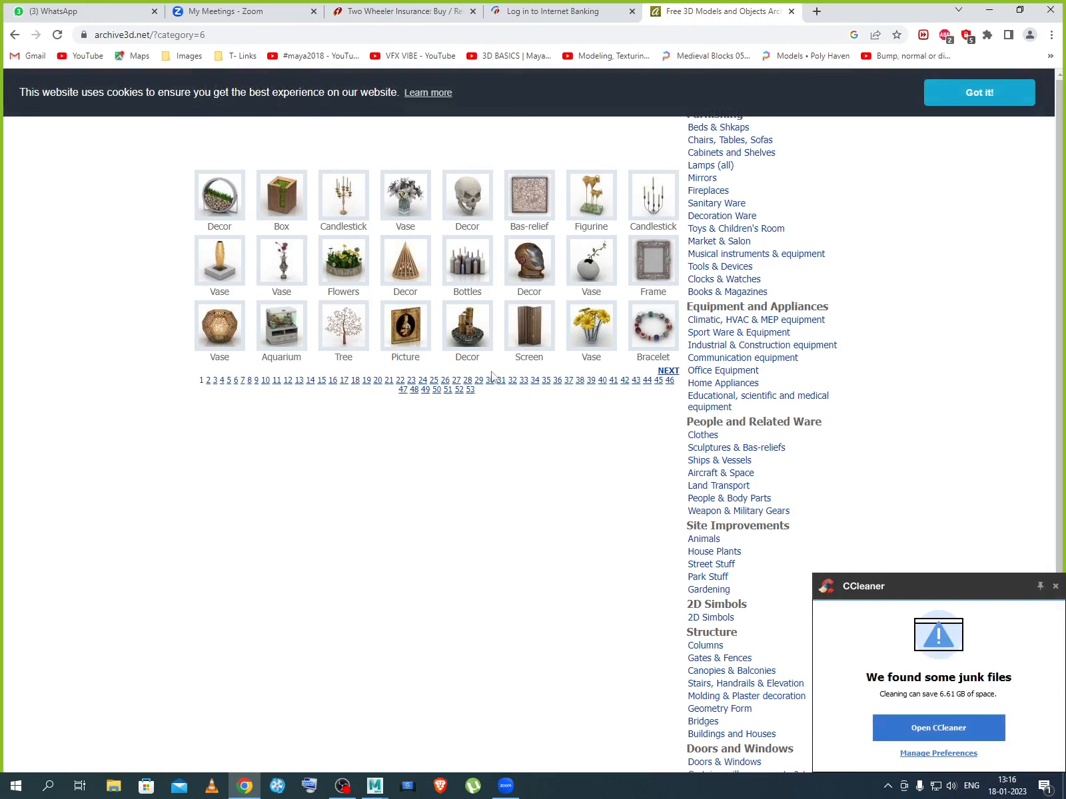
pyautogui.rightClick(343, 265)
pyautogui.click(377, 274)
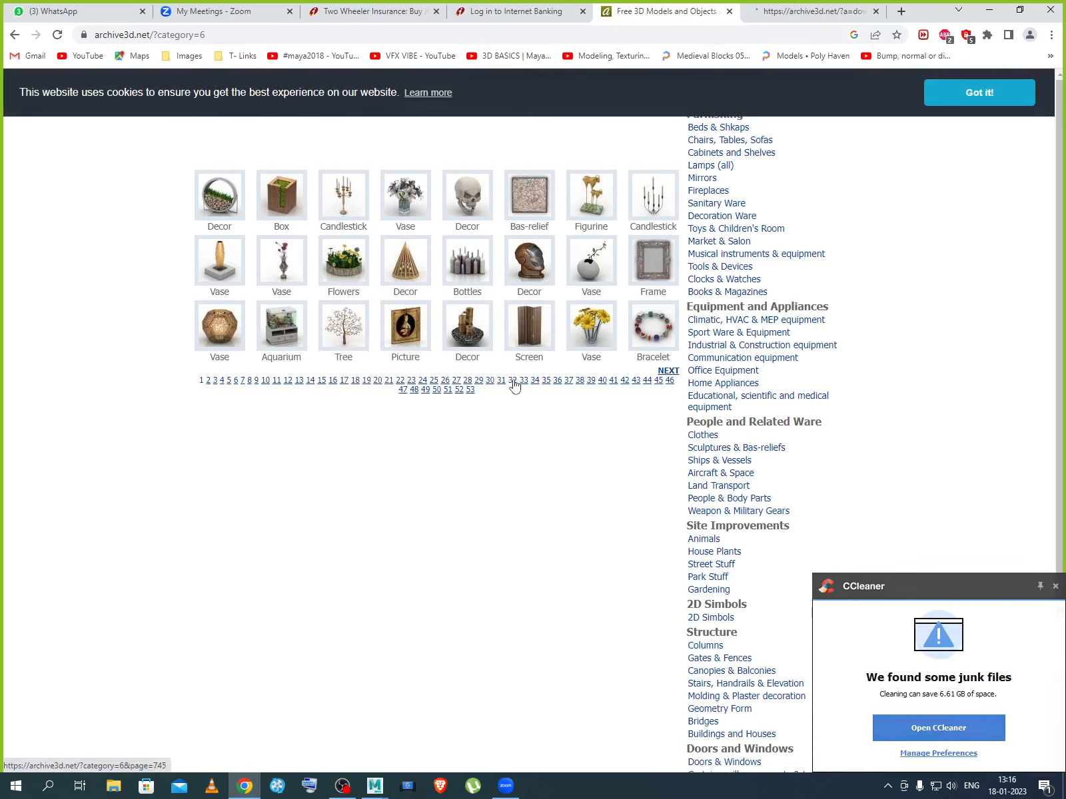
pyautogui.click(1054, 586)
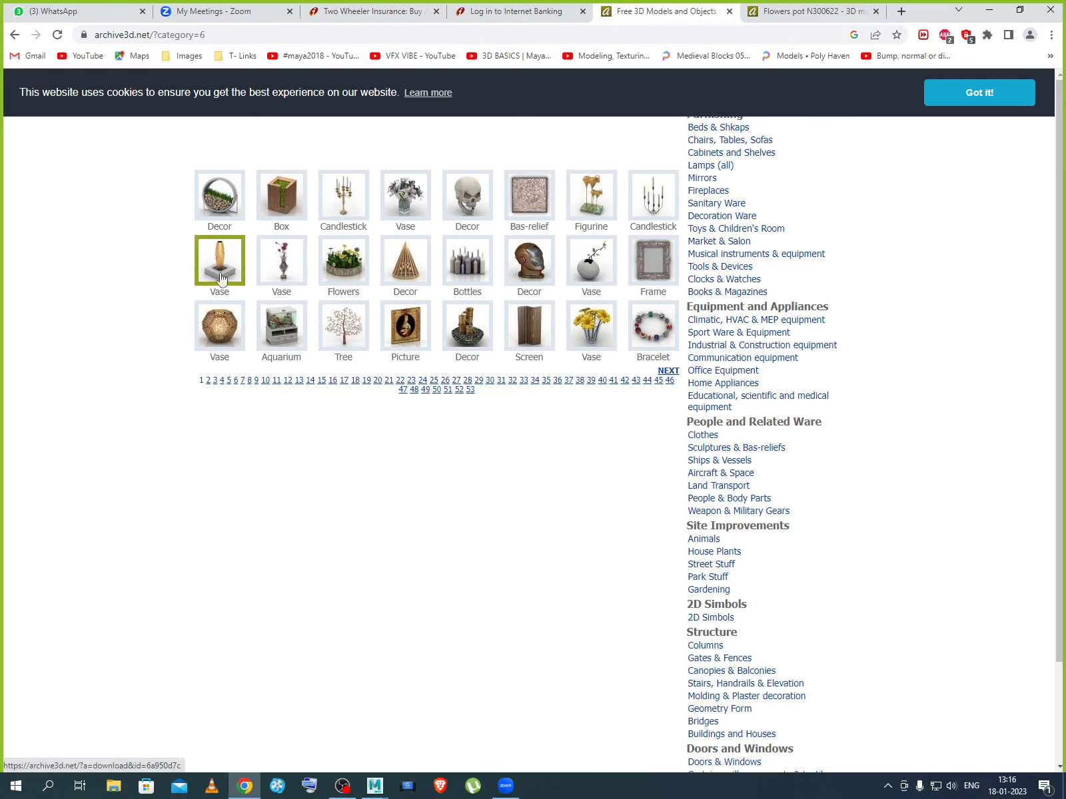
pyautogui.rightClick(457, 333)
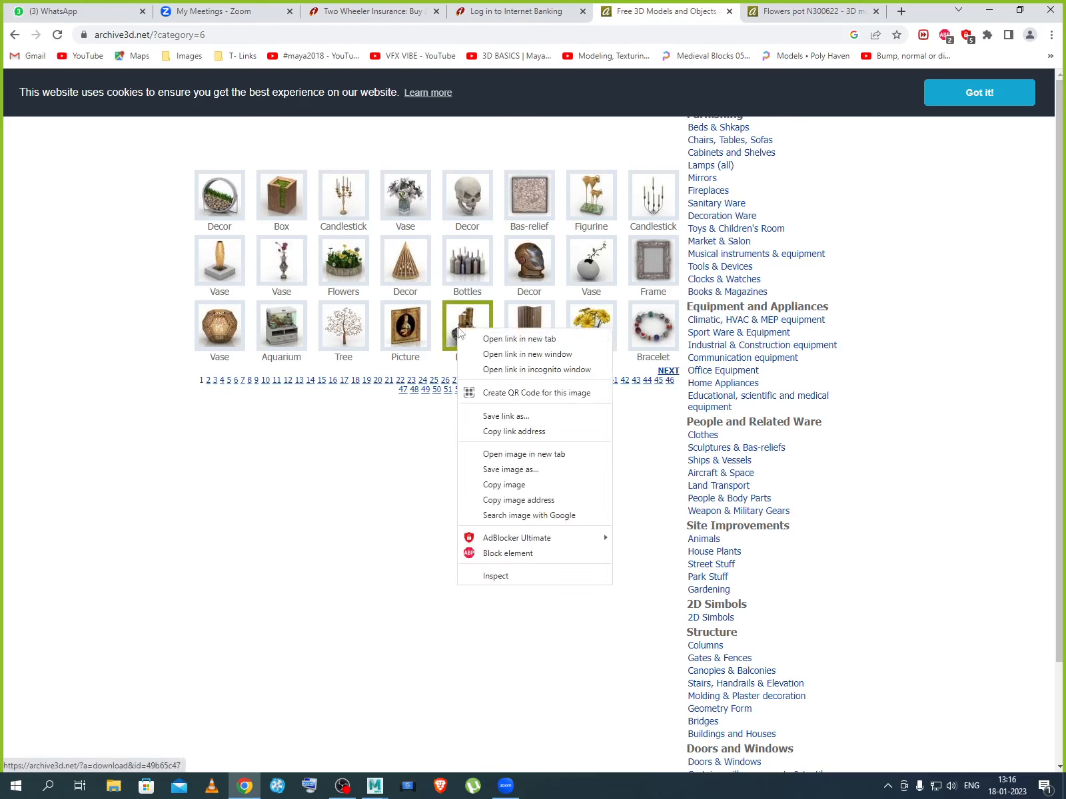
pyautogui.click(518, 338)
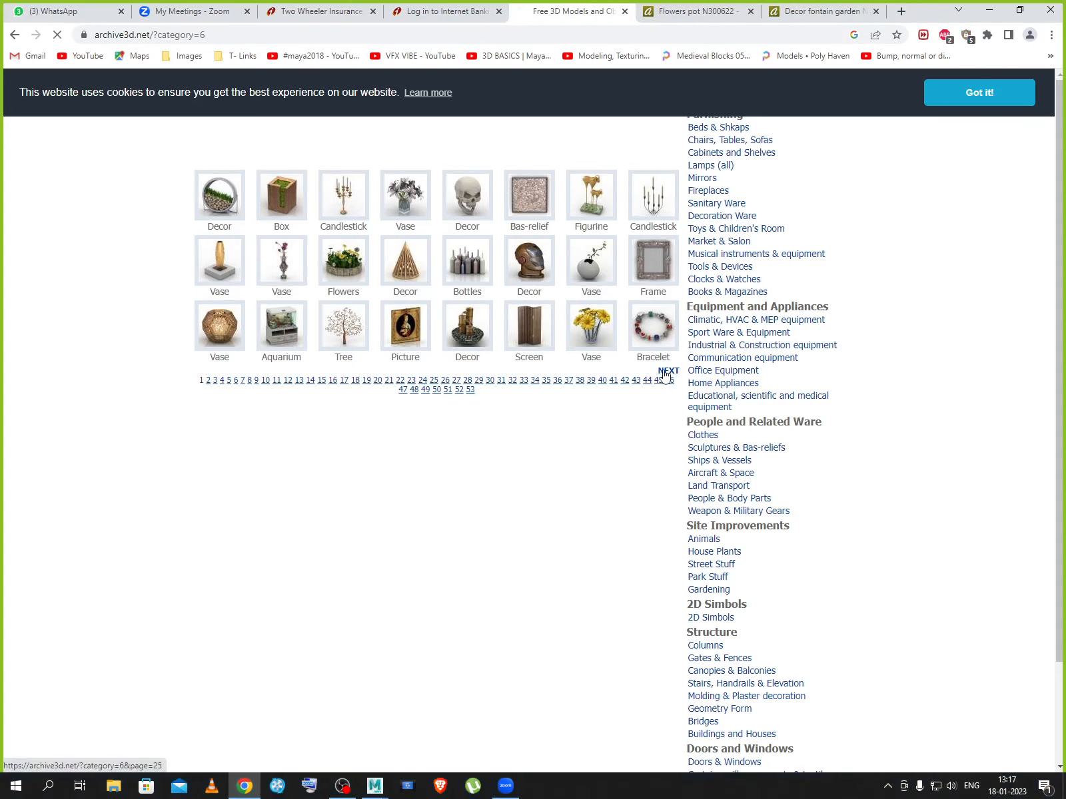
# Go to page 4 of the decoration models and open the dark candlestick model in a new tab.
pyautogui.click(434, 380)
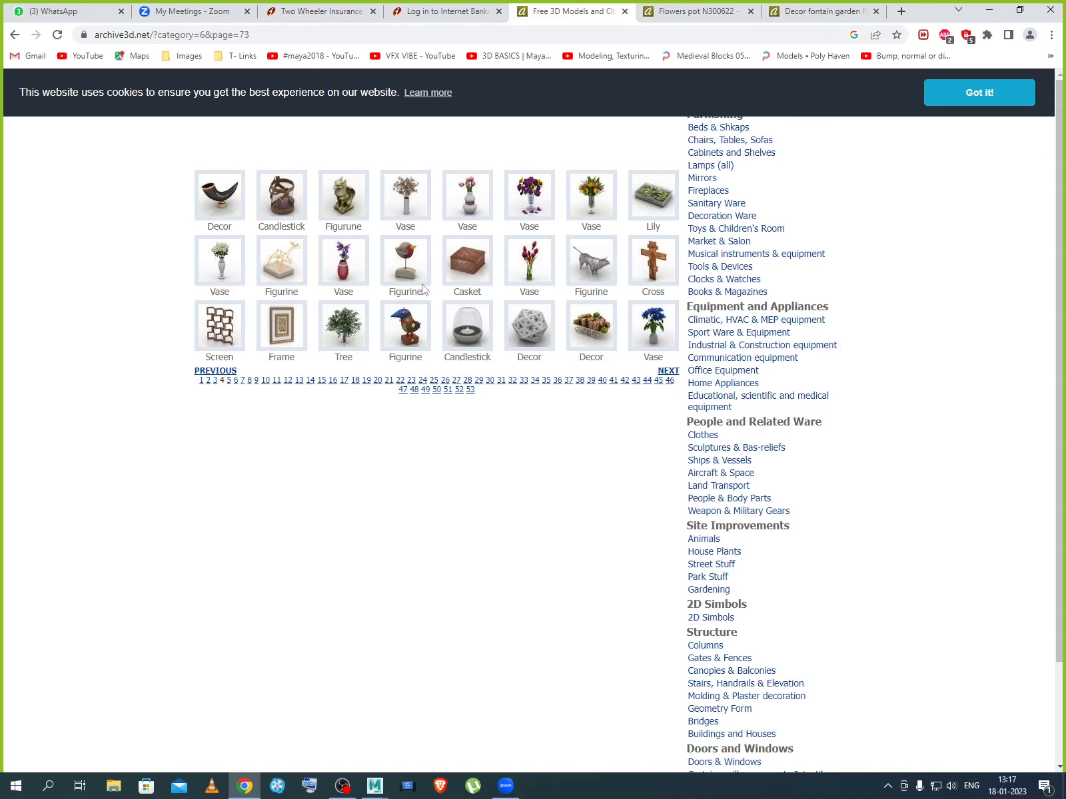
pyautogui.rightClick(302, 201)
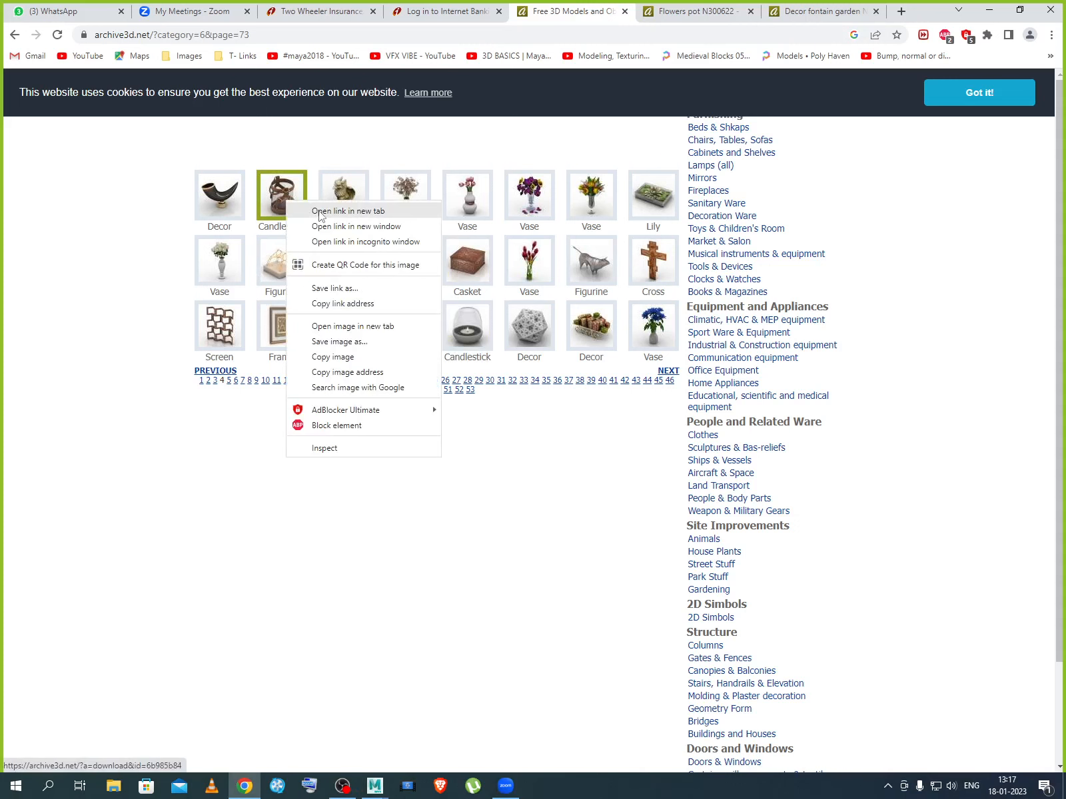
pyautogui.click(336, 209)
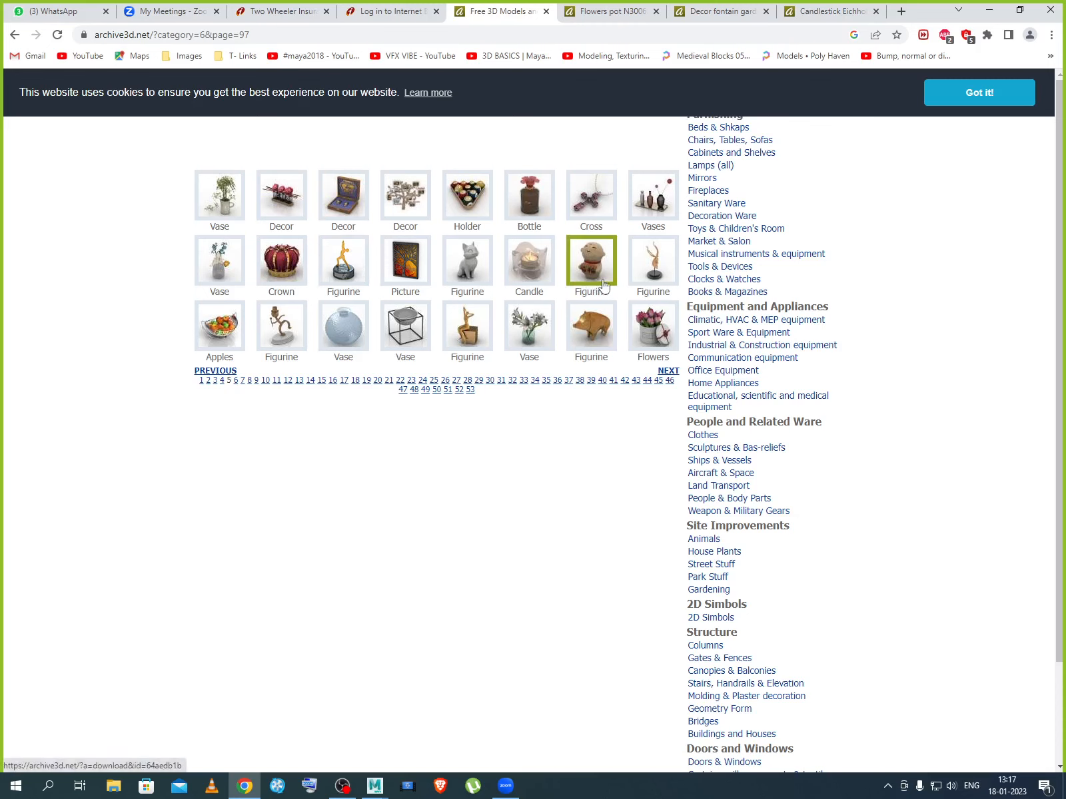
# From page 5 of the decoration models, open the deer figurine and the seated golden figurine in separate new tabs.
pyautogui.rightClick(653, 267)
pyautogui.click(693, 276)
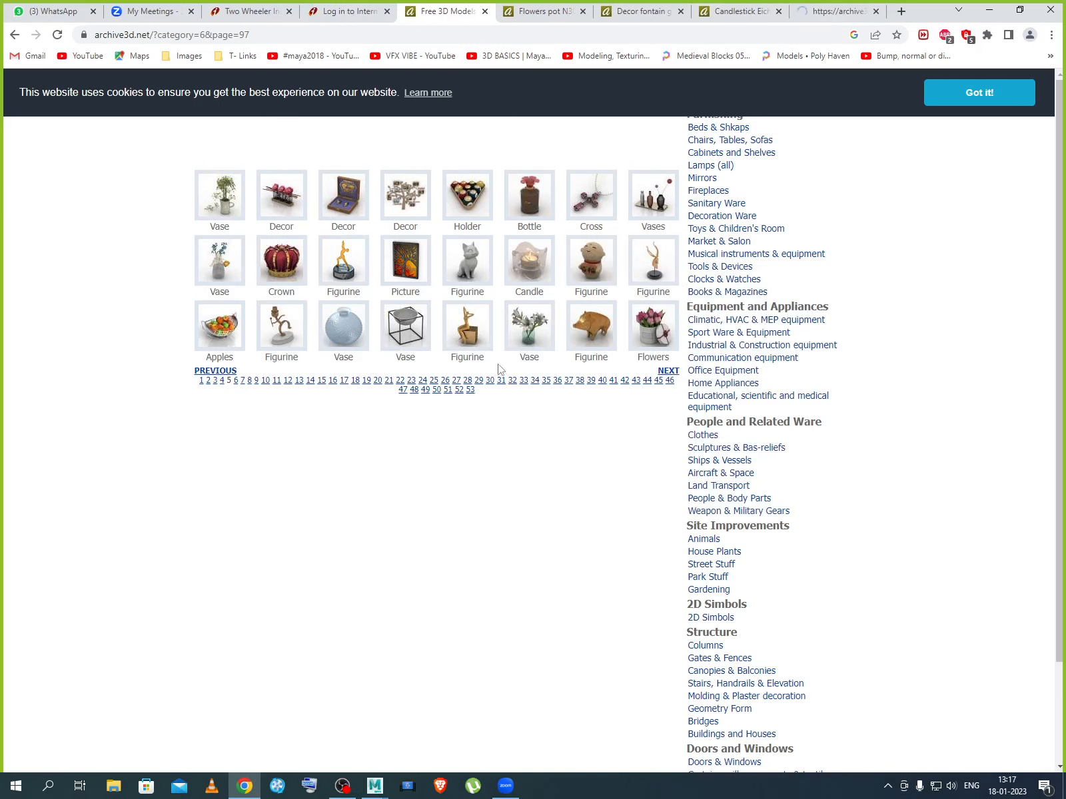
pyautogui.middleClick(467, 326)
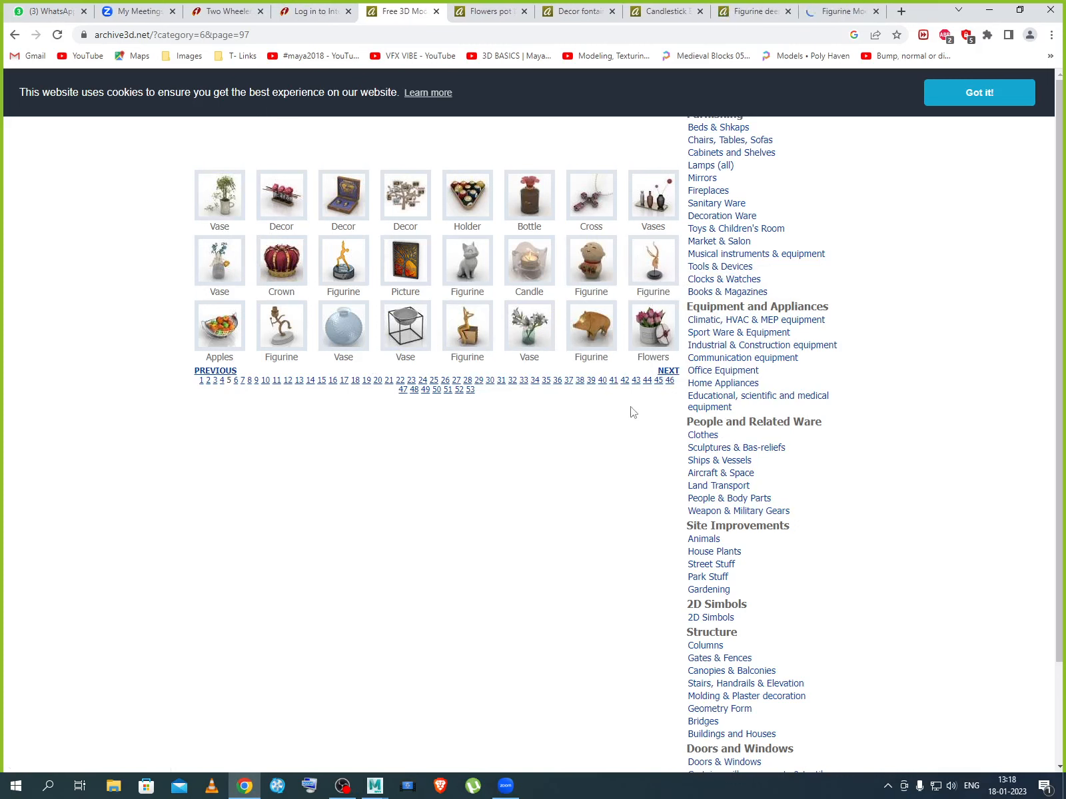
# Go to page 6 of the decoration models and accept the website's cookie notice.
pyautogui.click(669, 372)
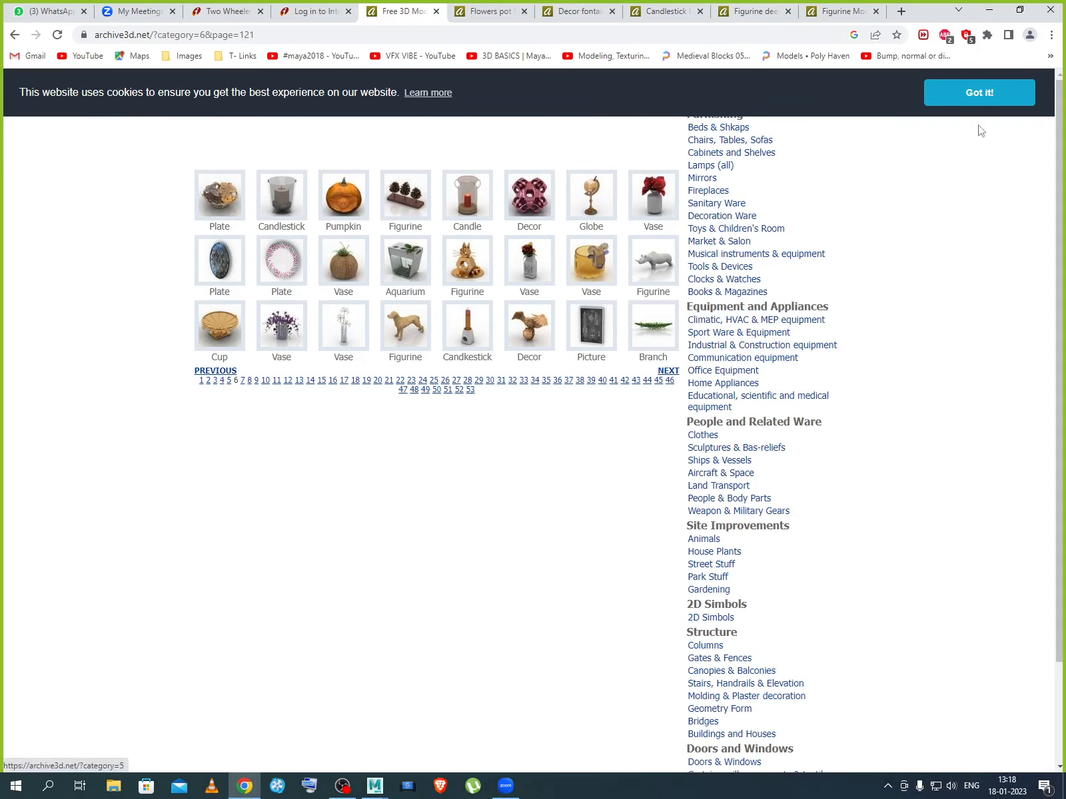
pyautogui.click(1006, 96)
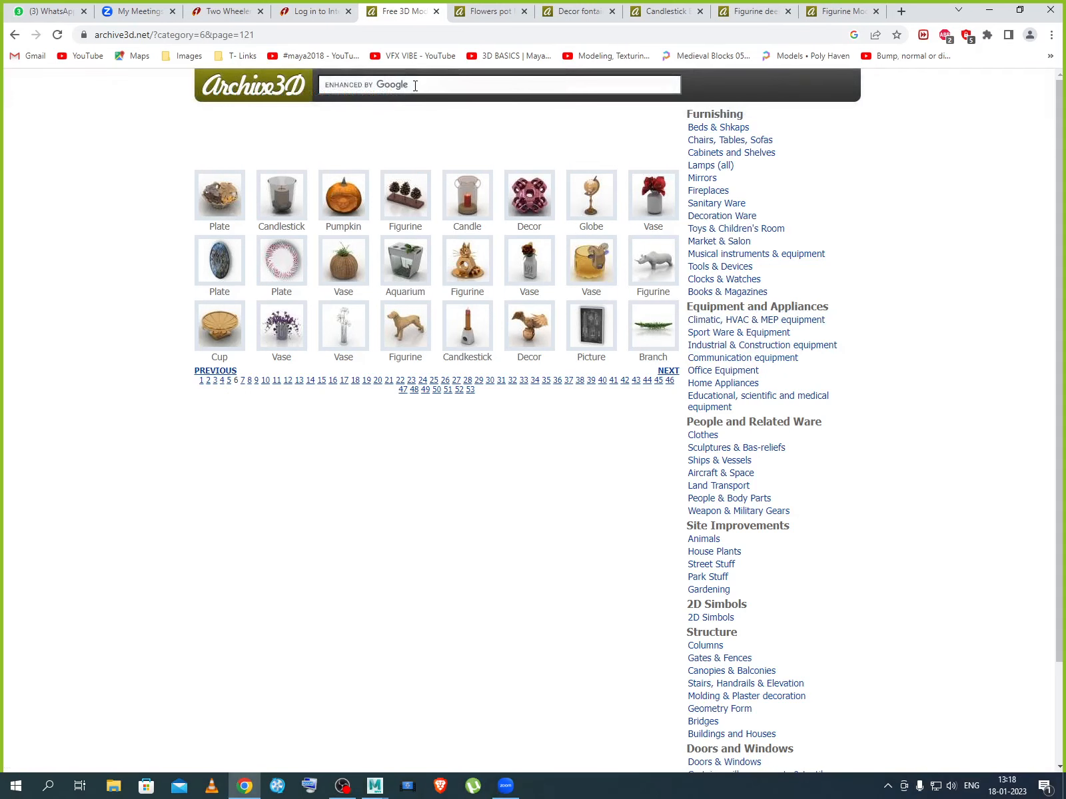
pyautogui.click(415, 85)
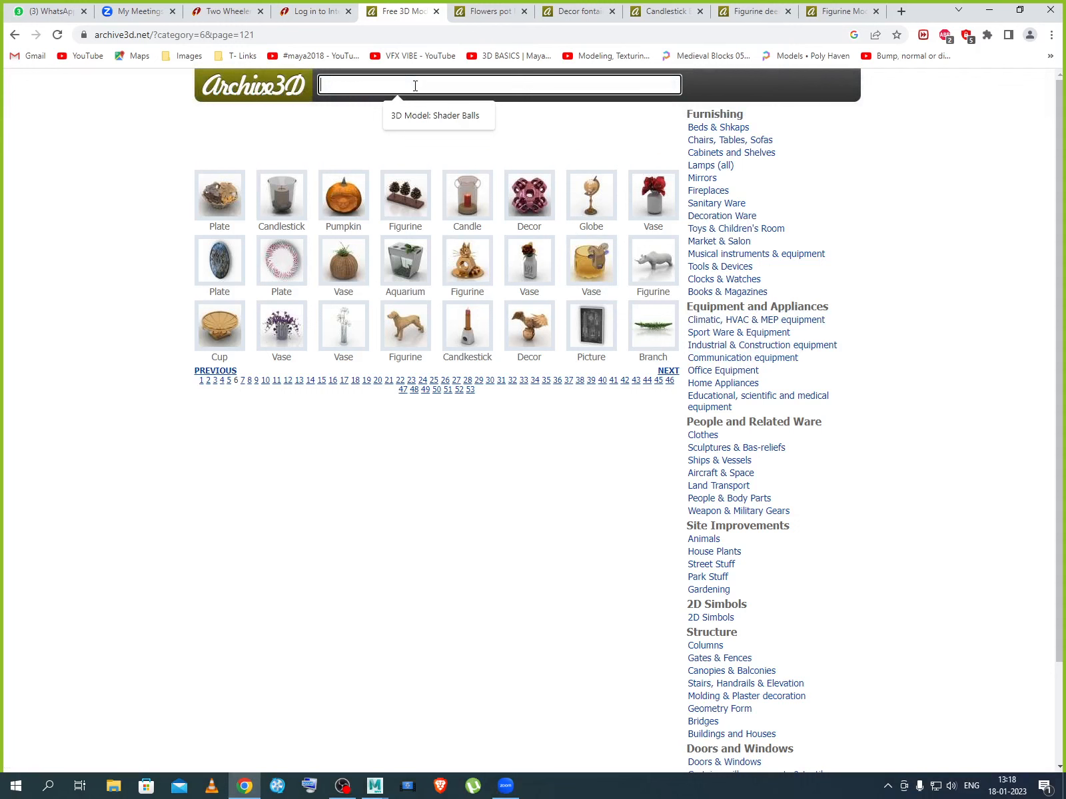
# Show the Books & Magazines category and open the colourful row of books in its last row in a new tab.
pyautogui.click(746, 294)
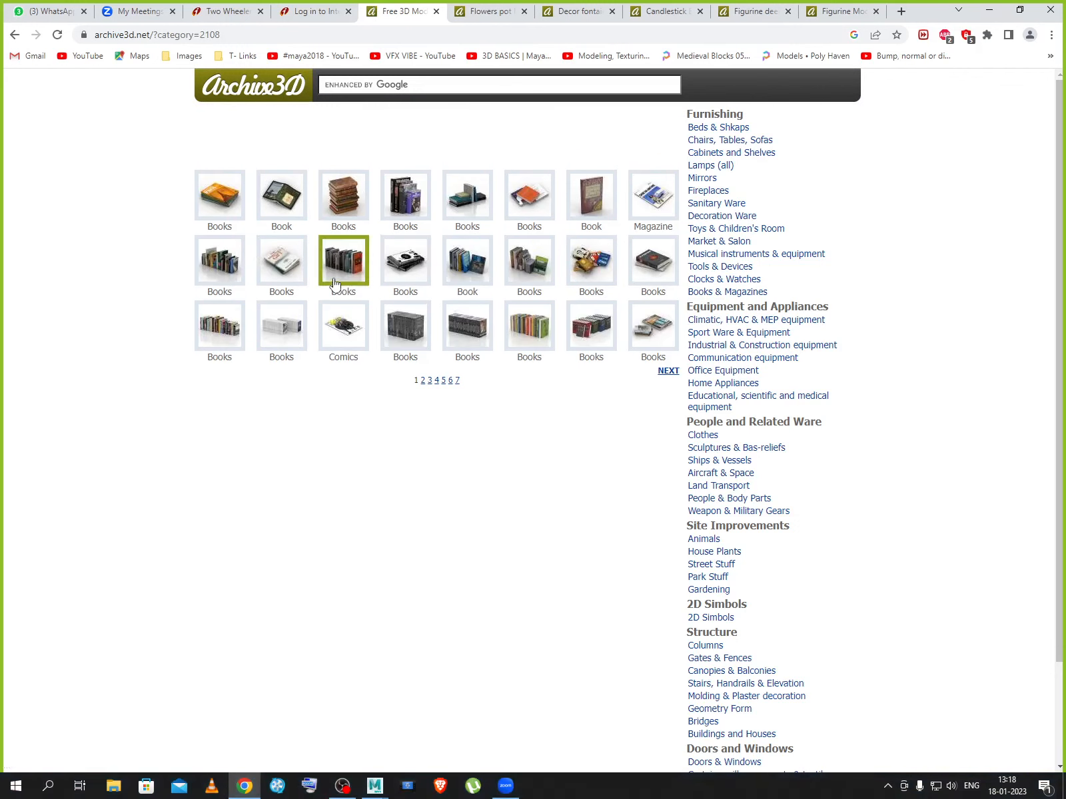
pyautogui.rightClick(537, 331)
pyautogui.click(566, 341)
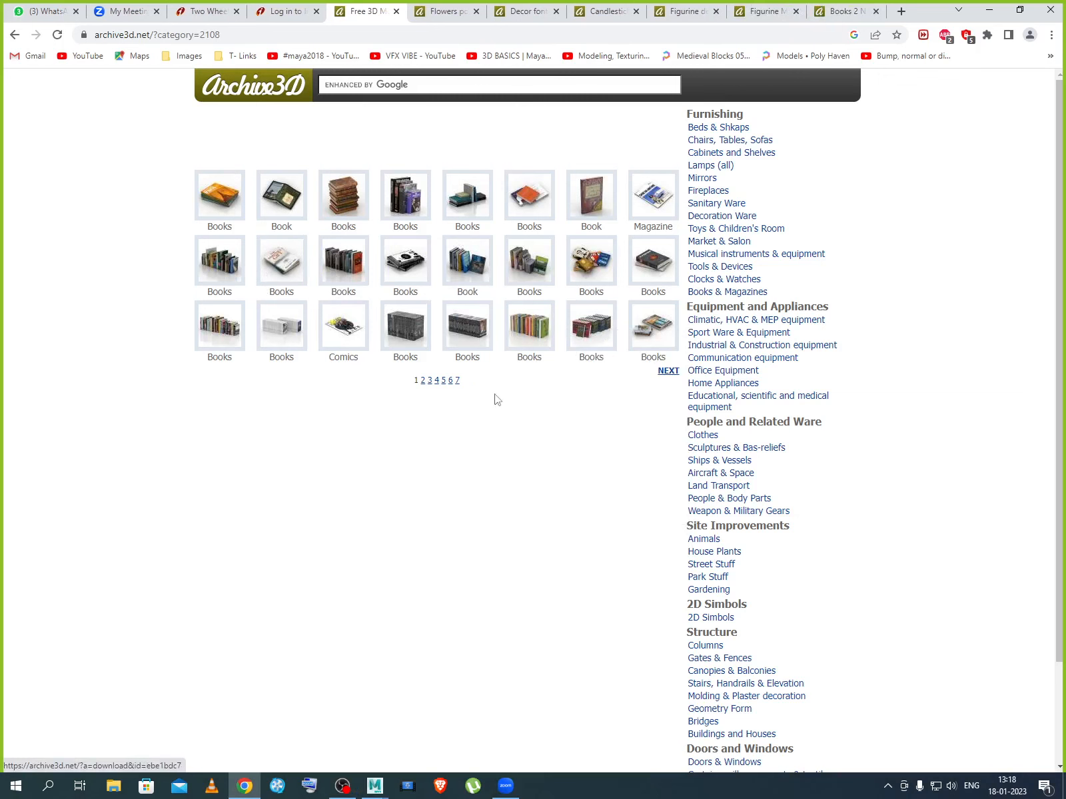
# Return to the Flowers 3D Model page and download the model's zip archive.
pyautogui.click(450, 12)
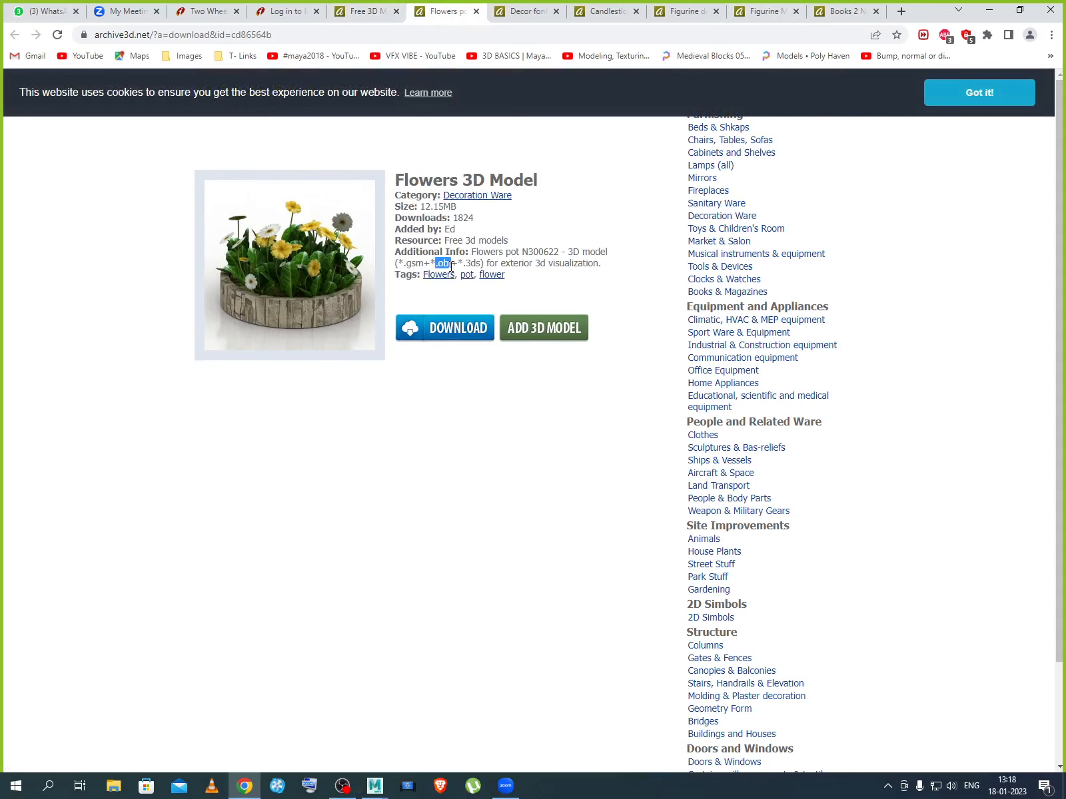
pyautogui.click(461, 306)
pyautogui.click(467, 334)
pyautogui.click(525, 348)
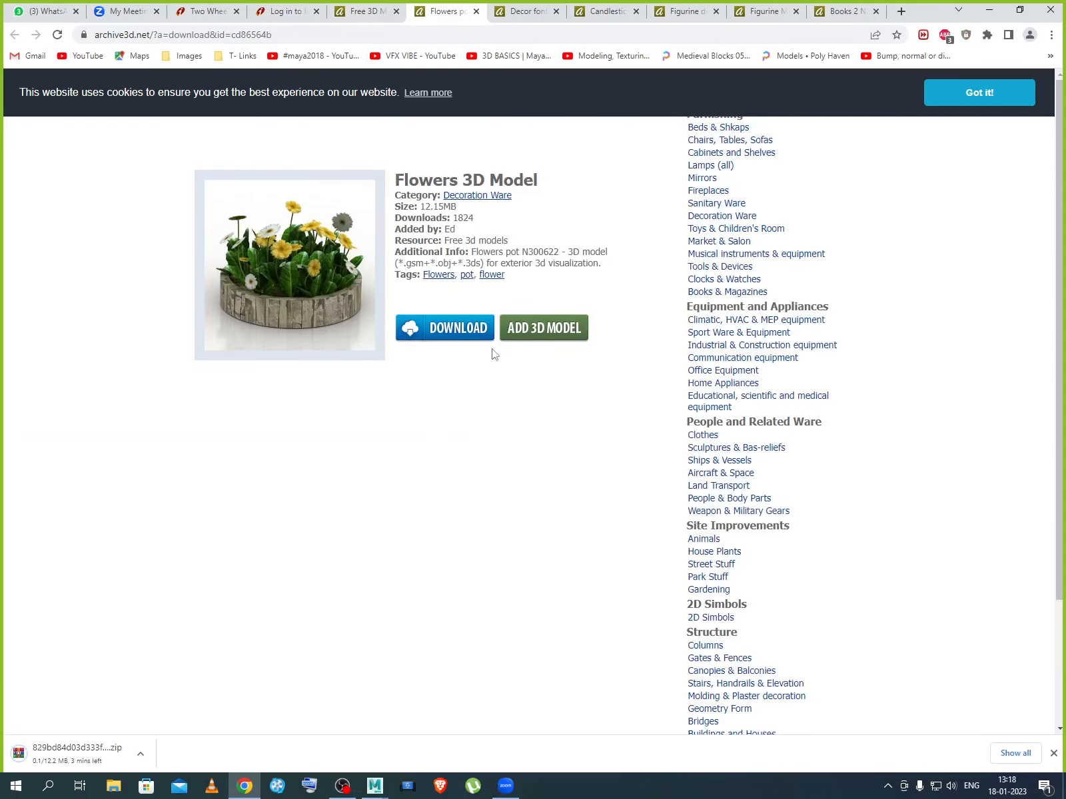
# Show the downloaded flowers archive in its folder and dismiss the Windows Security notification.
pyautogui.click(143, 754)
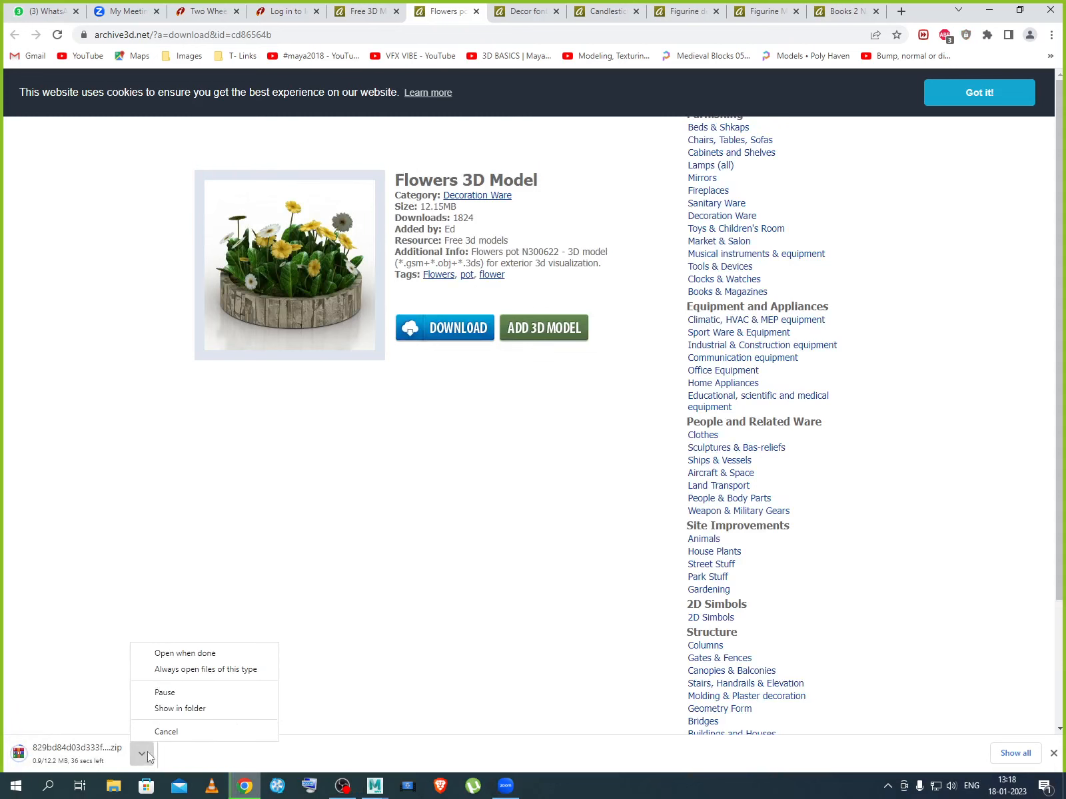
pyautogui.click(201, 710)
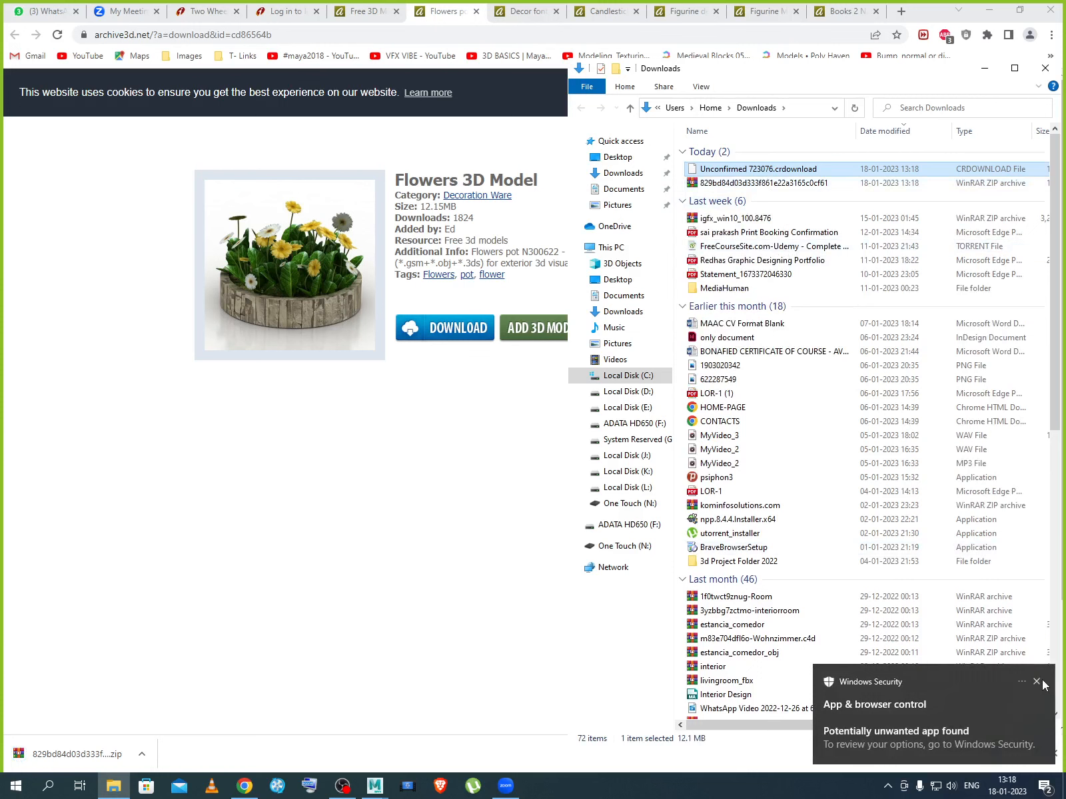
pyautogui.click(1036, 682)
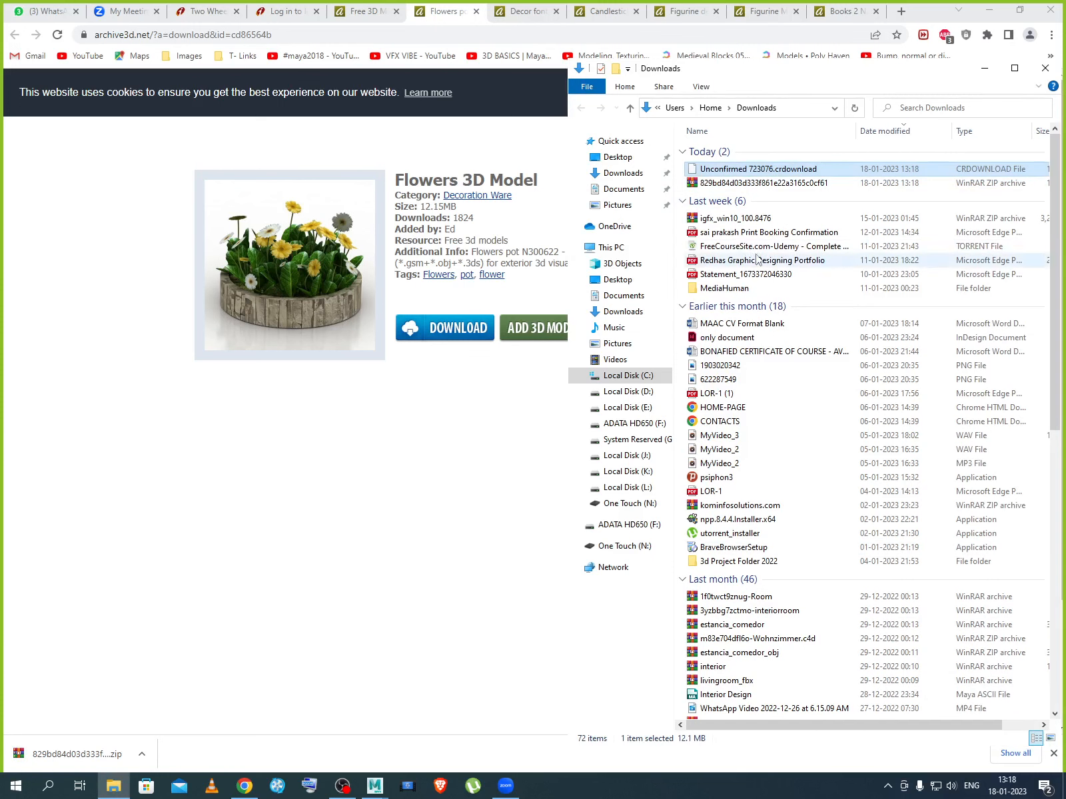
# Refresh the Downloads folder listing and select the downloaded flowers zip archive.
pyautogui.click(774, 199)
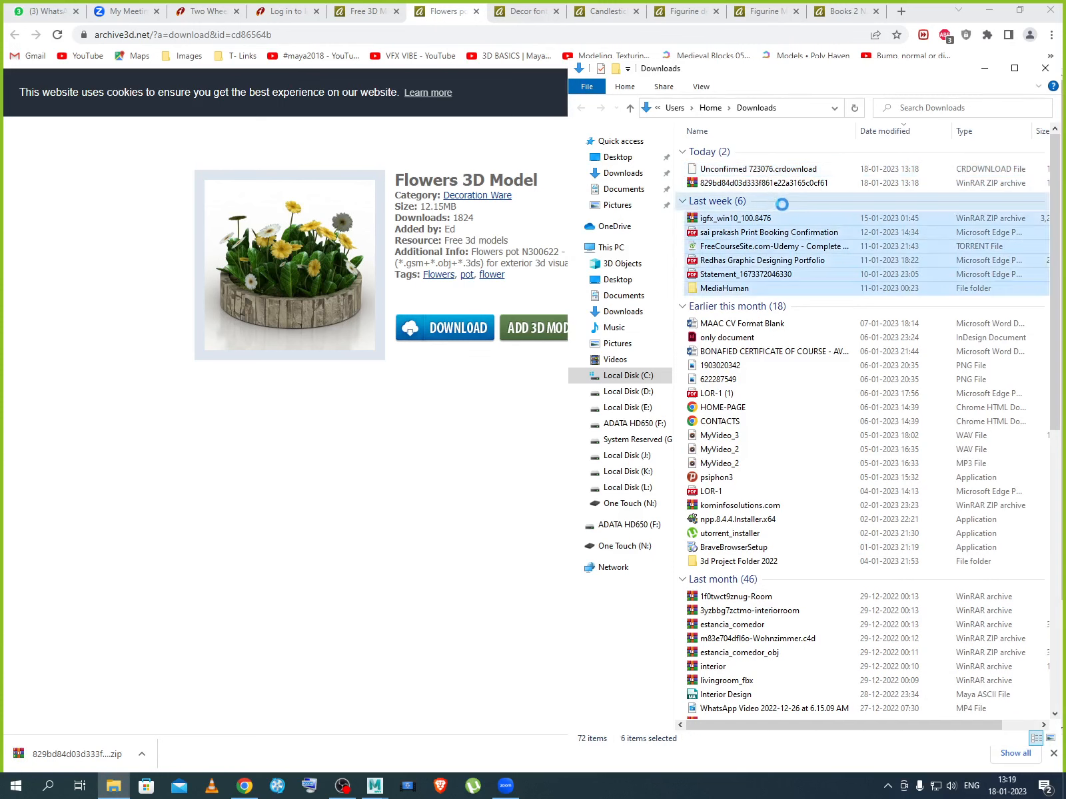
pyautogui.click(673, 260)
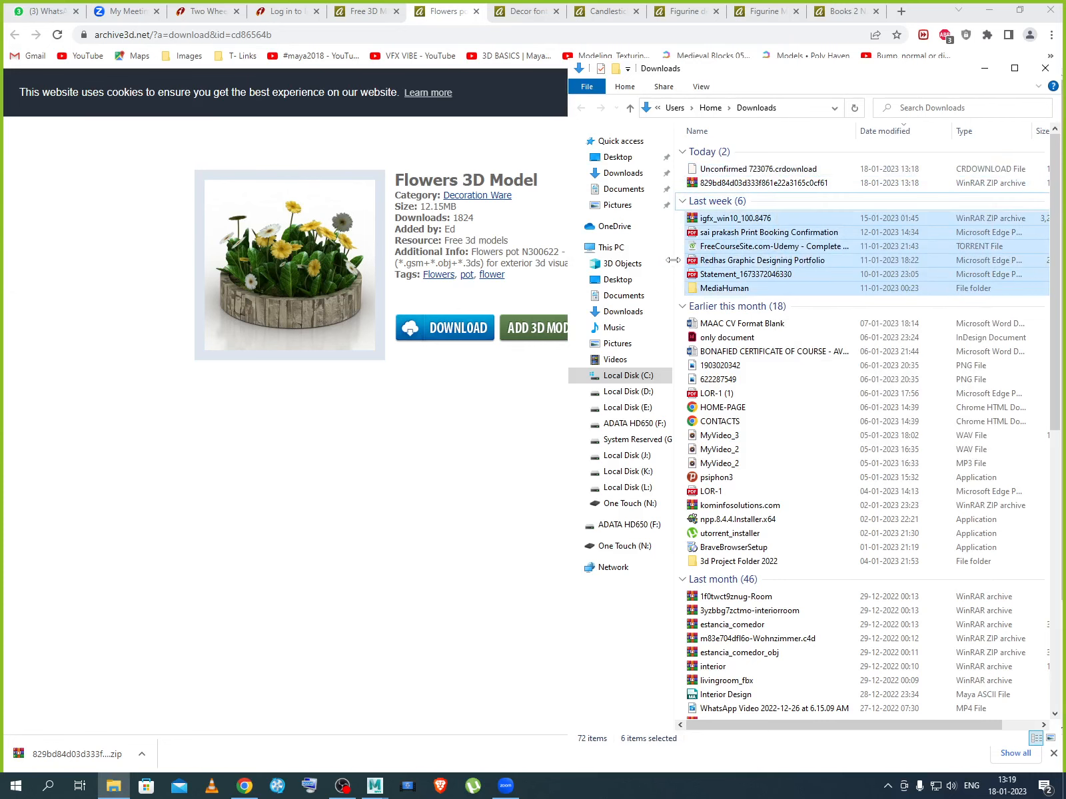
pyautogui.rightClick(675, 265)
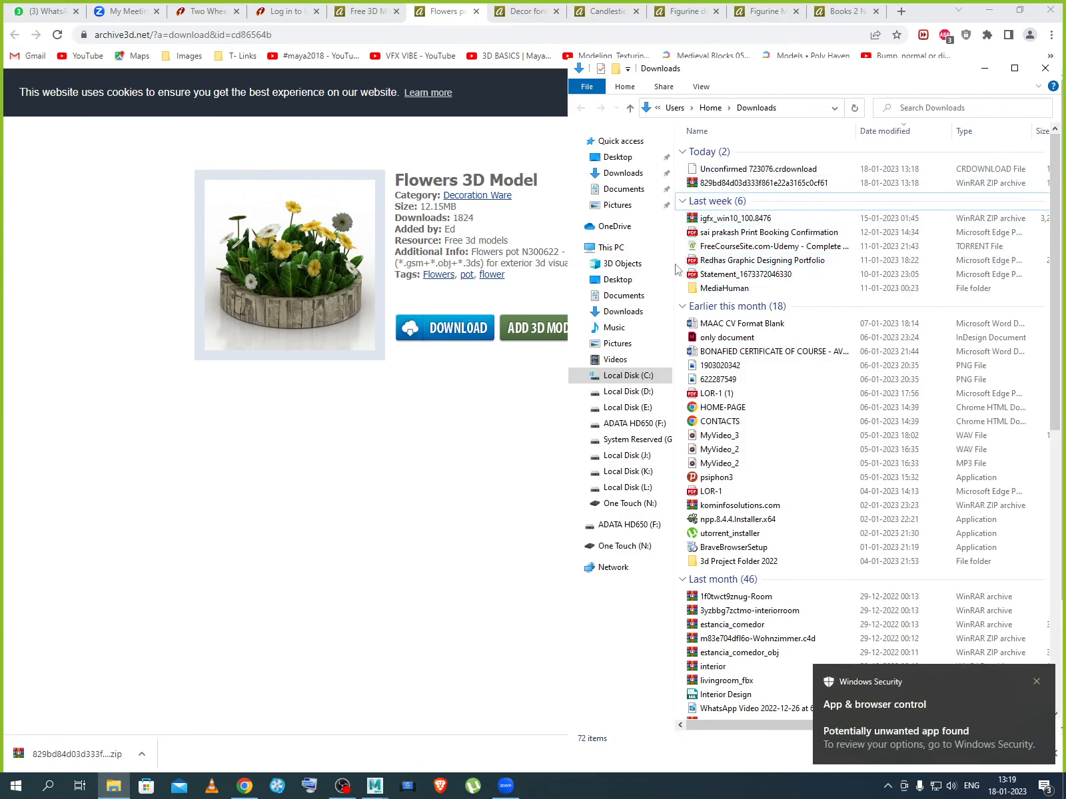
pyautogui.click(712, 319)
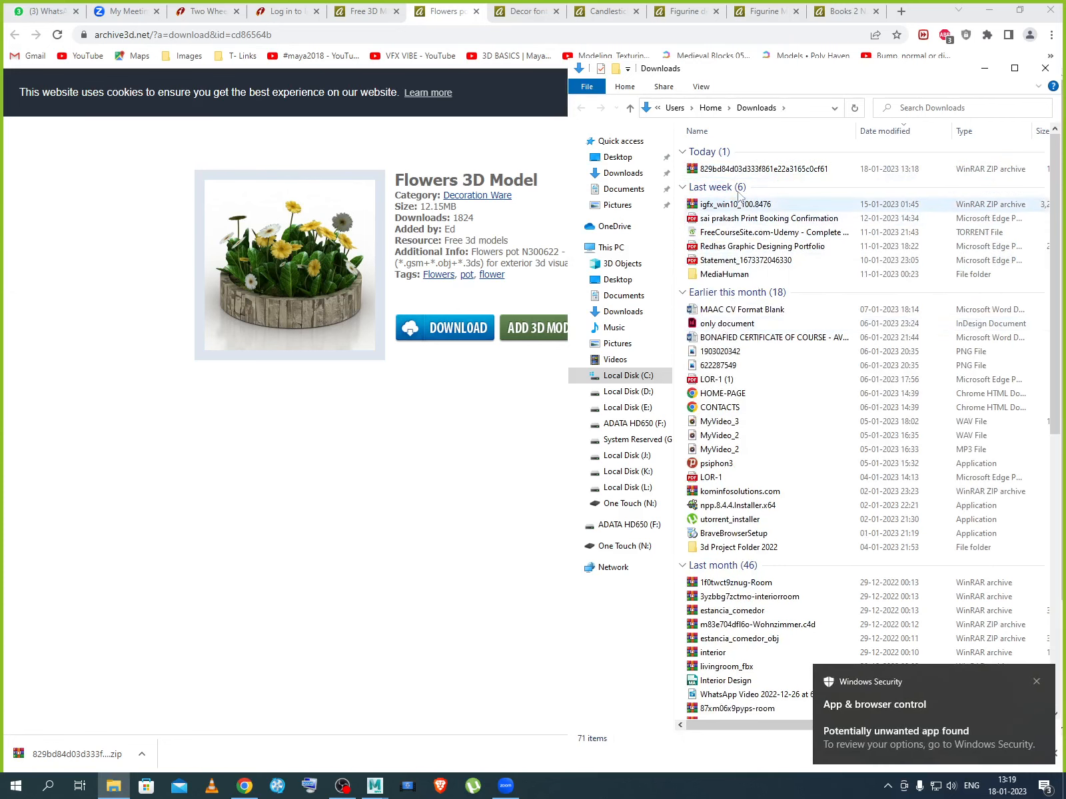
pyautogui.click(749, 172)
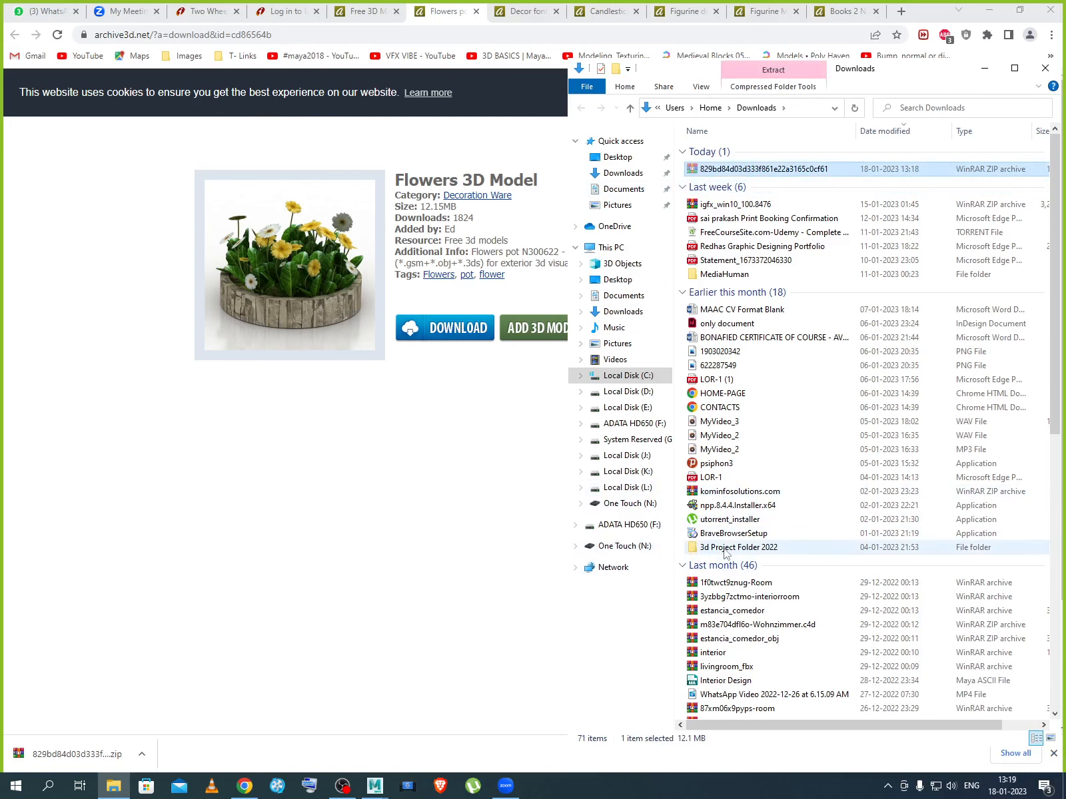
# Move the flowers zip archive from Downloads into the sourceimages folder of the Maya project on Local Disk (D:).
pyautogui.click(618, 279)
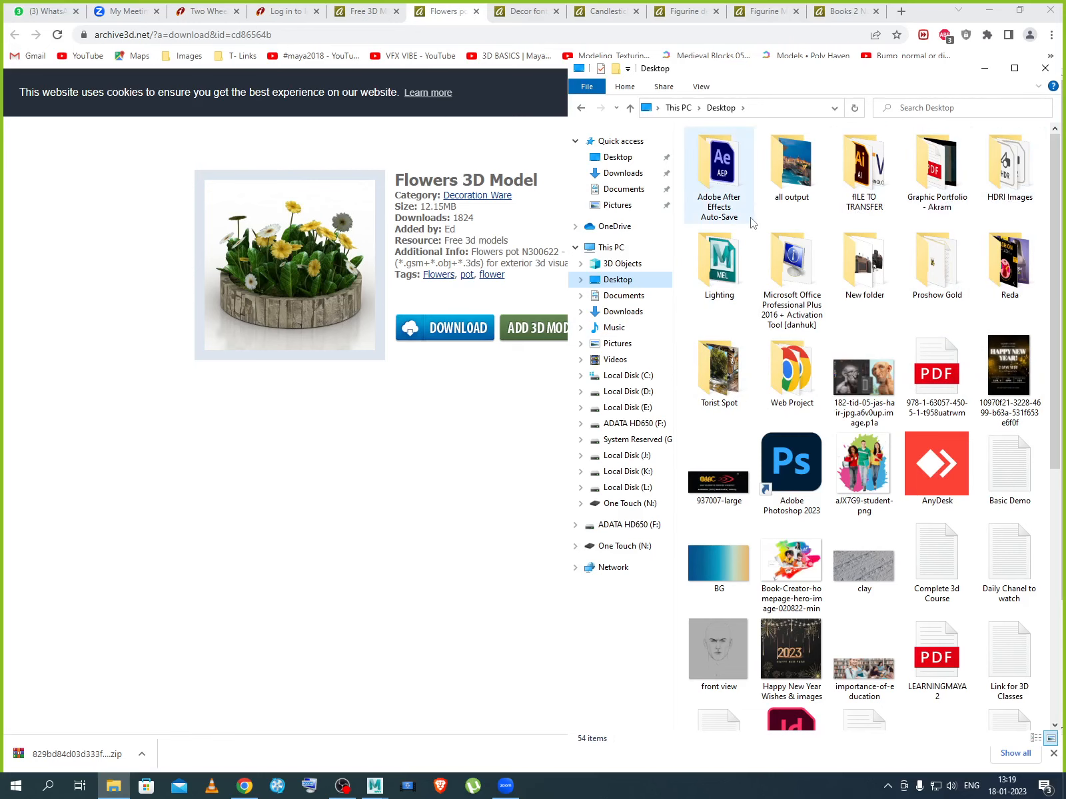
pyautogui.scroll(-5, 837, 442)
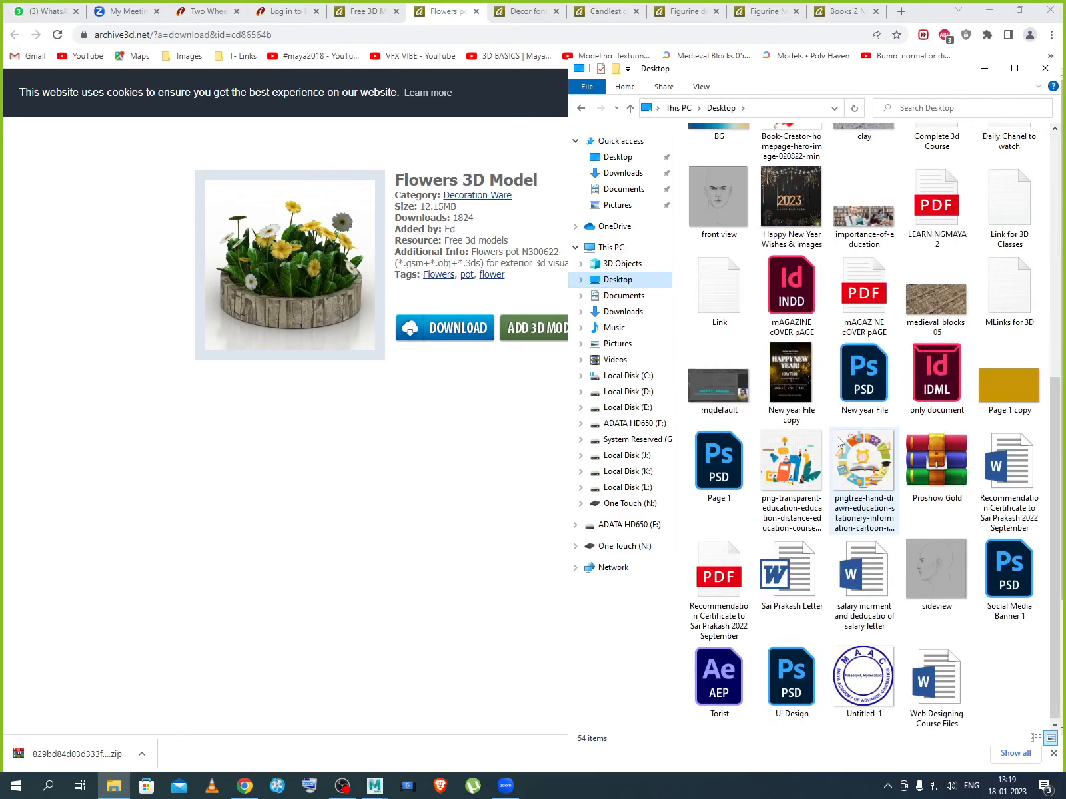
pyautogui.scroll(5, 838, 442)
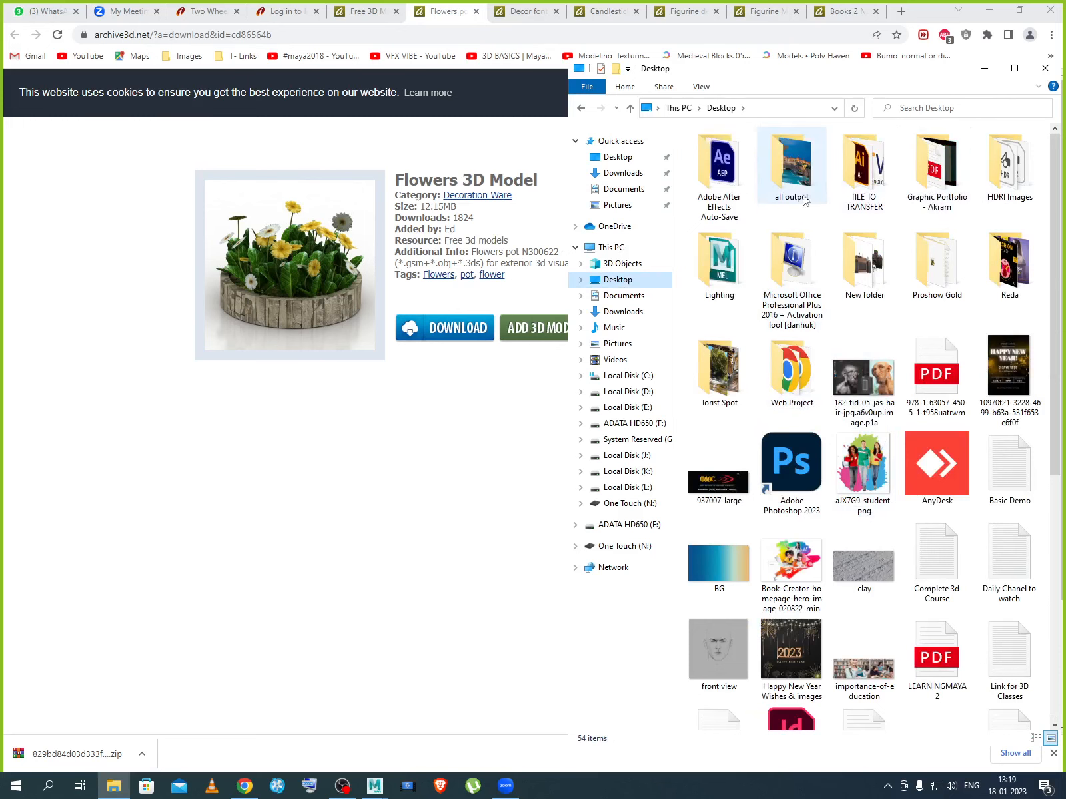
pyautogui.click(636, 392)
pyautogui.click(738, 207)
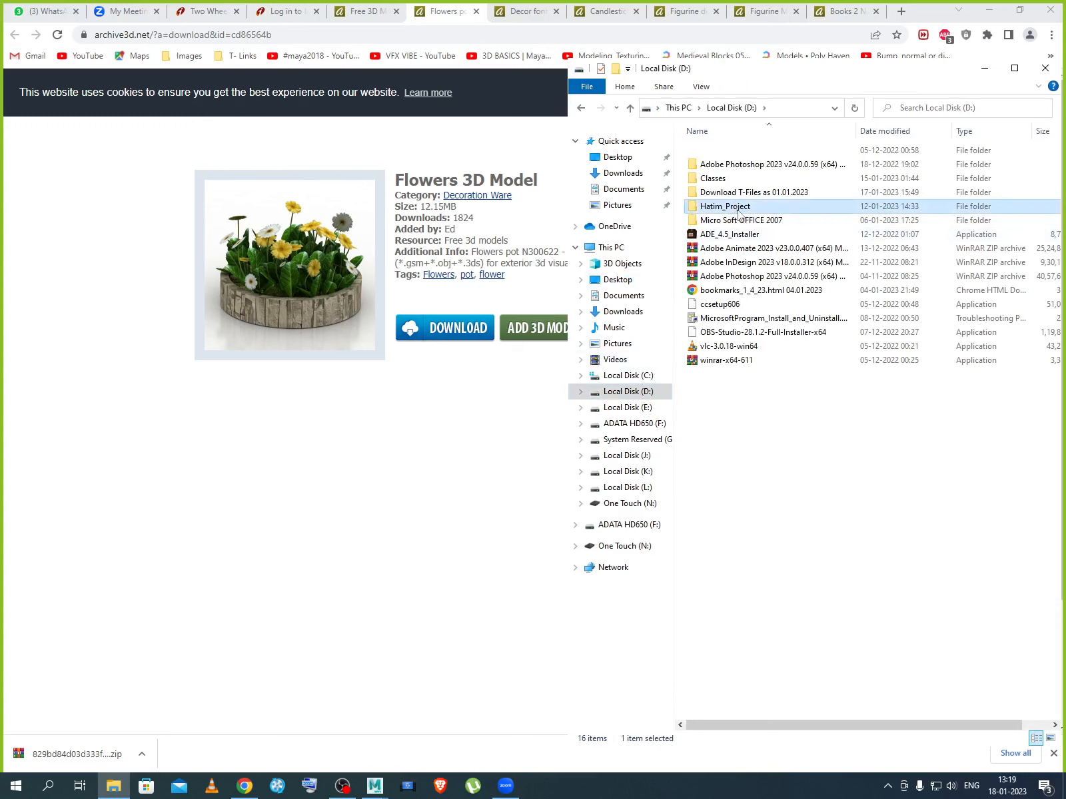
pyautogui.doubleClick(741, 211)
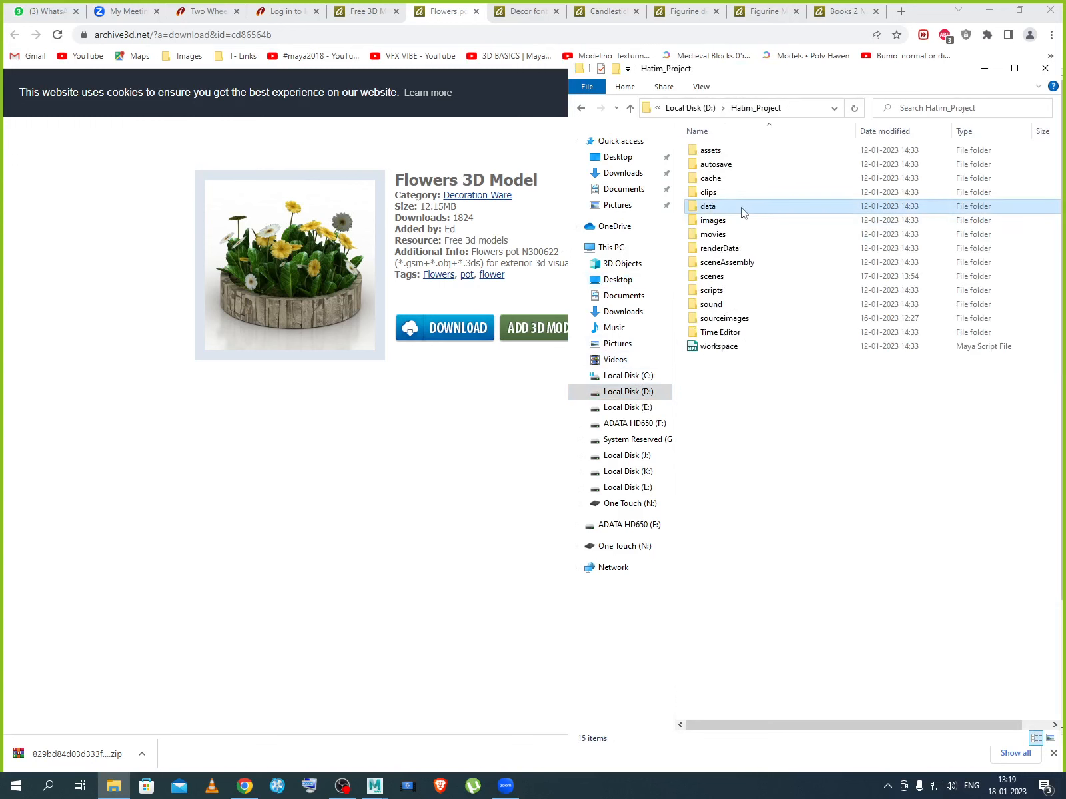
pyautogui.doubleClick(730, 318)
pyautogui.rightClick(736, 362)
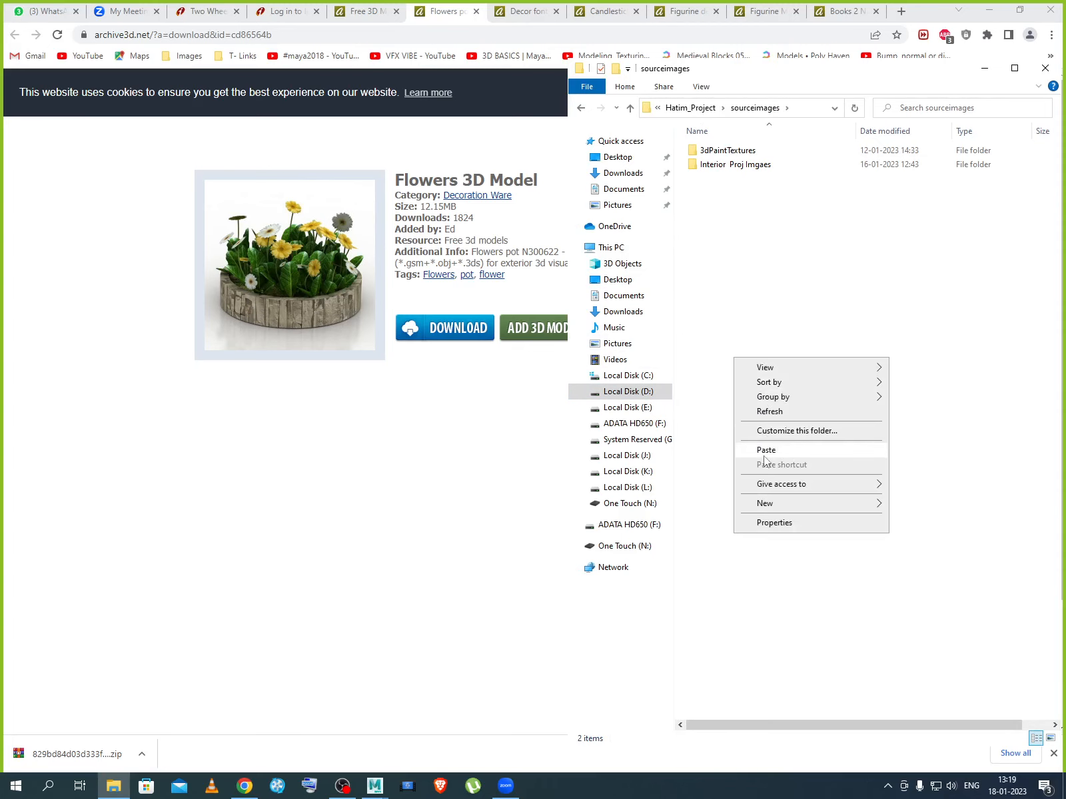
pyautogui.click(764, 448)
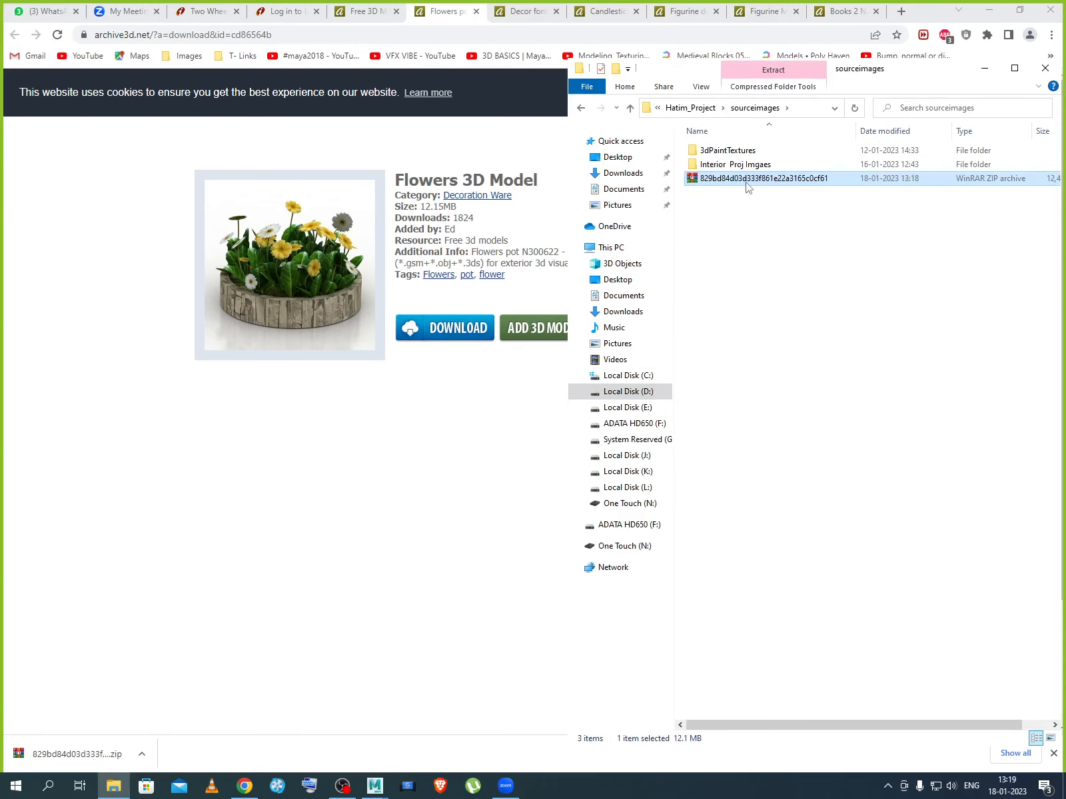
# Rename the moved flowers archive in sourceimages to Flower Pot.
pyautogui.click(748, 180)
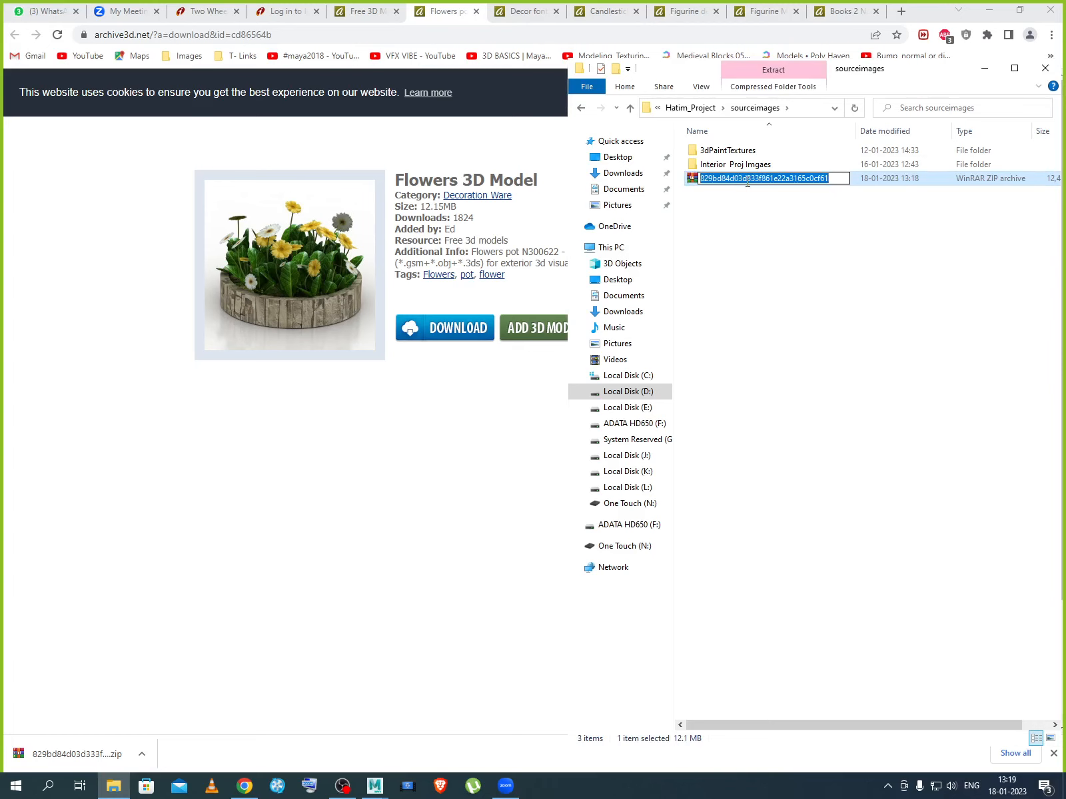
pyautogui.write('Flowe')
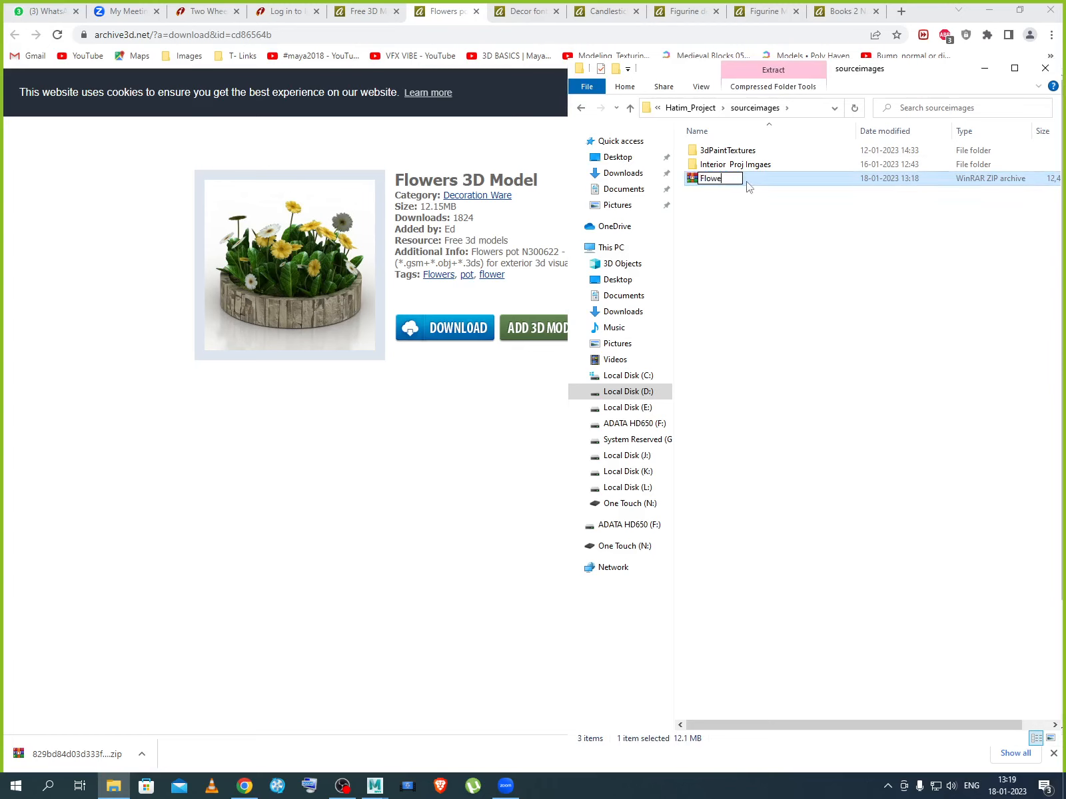
pyautogui.write('r Pot')
pyautogui.press('Return')
# Switch back to Chrome and close the flowers, decor fountain, candlestick and deer head pages, keeping the gold woman figurine page open.
pyautogui.click(457, 27)
pyautogui.click(475, 12)
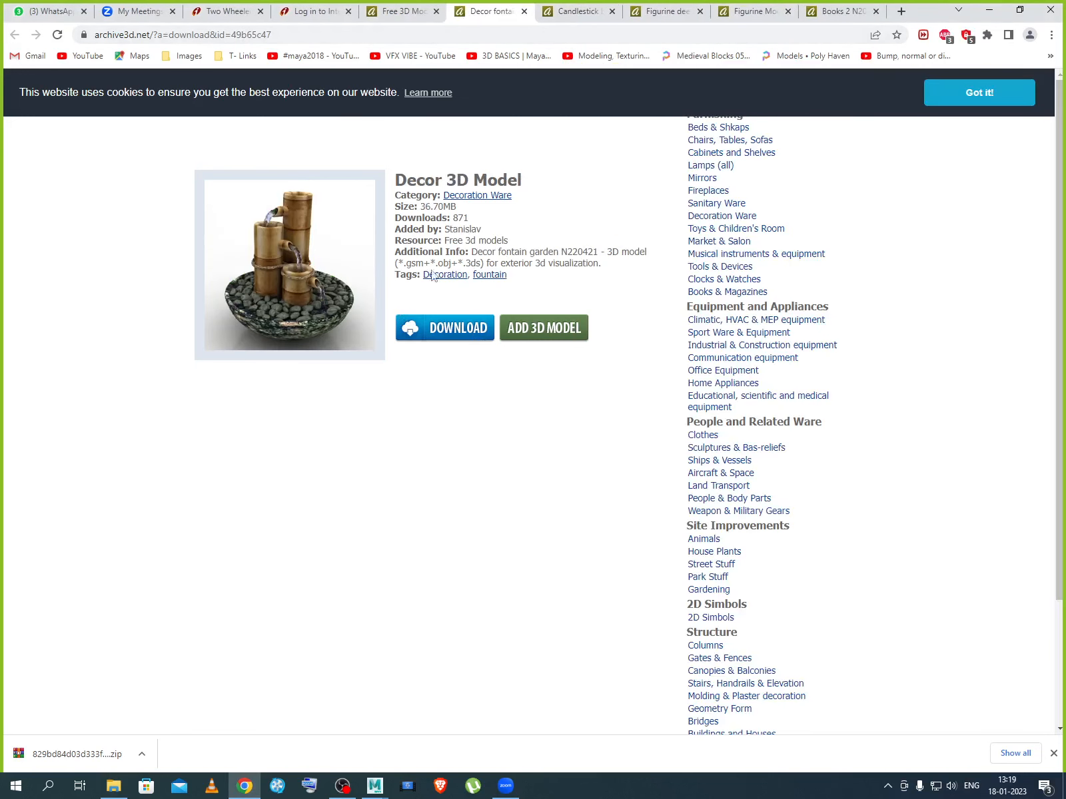
pyautogui.click(524, 12)
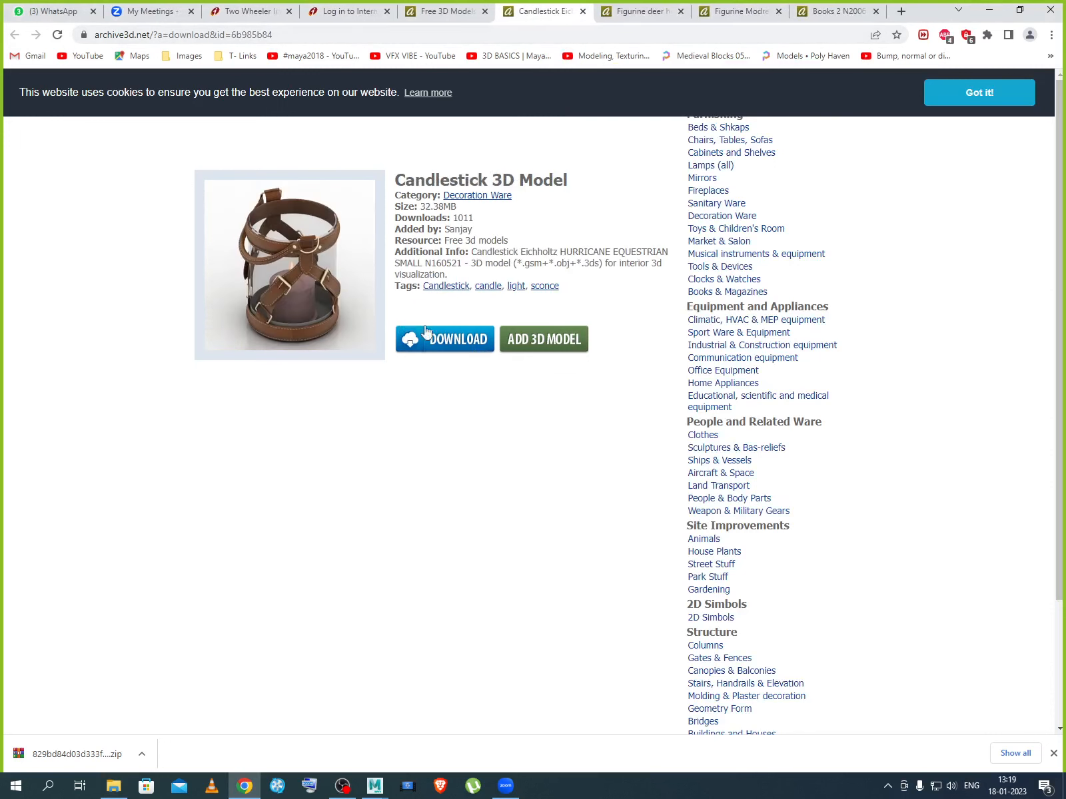
pyautogui.click(582, 12)
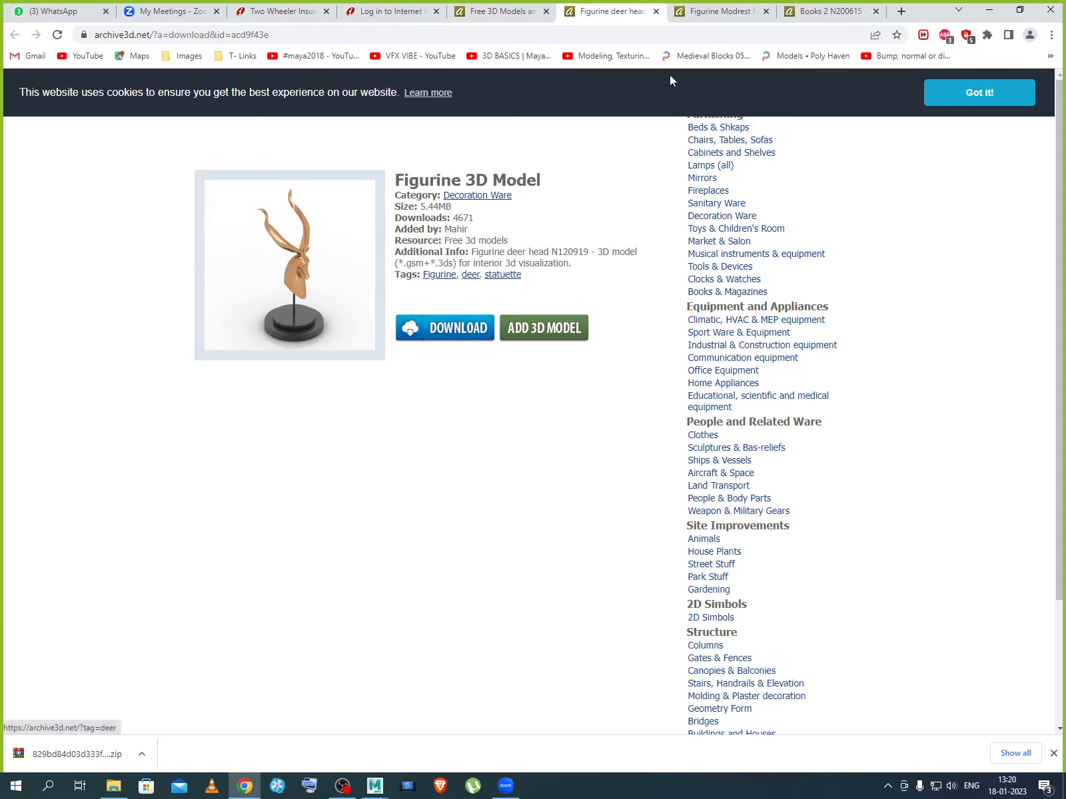
pyautogui.click(699, 19)
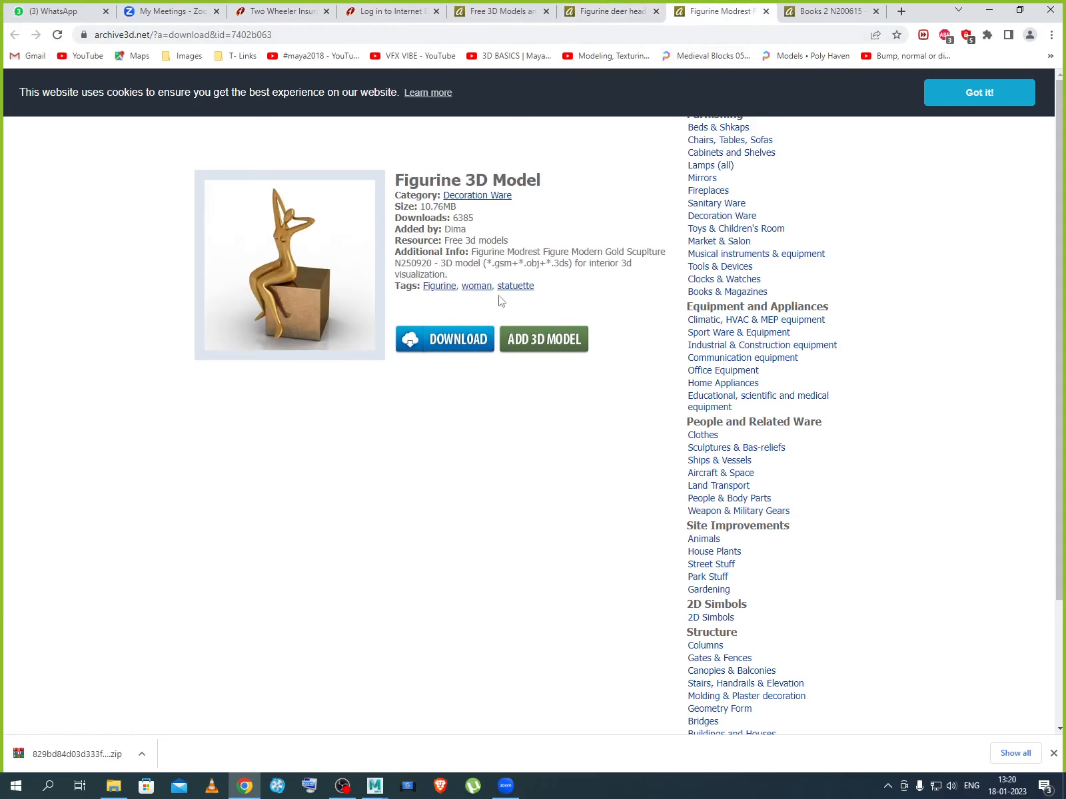
pyautogui.click(656, 11)
# Download the gold woman figurine's zip archive, check its listed file formats and accept the site's cookie notice.
pyautogui.click(451, 341)
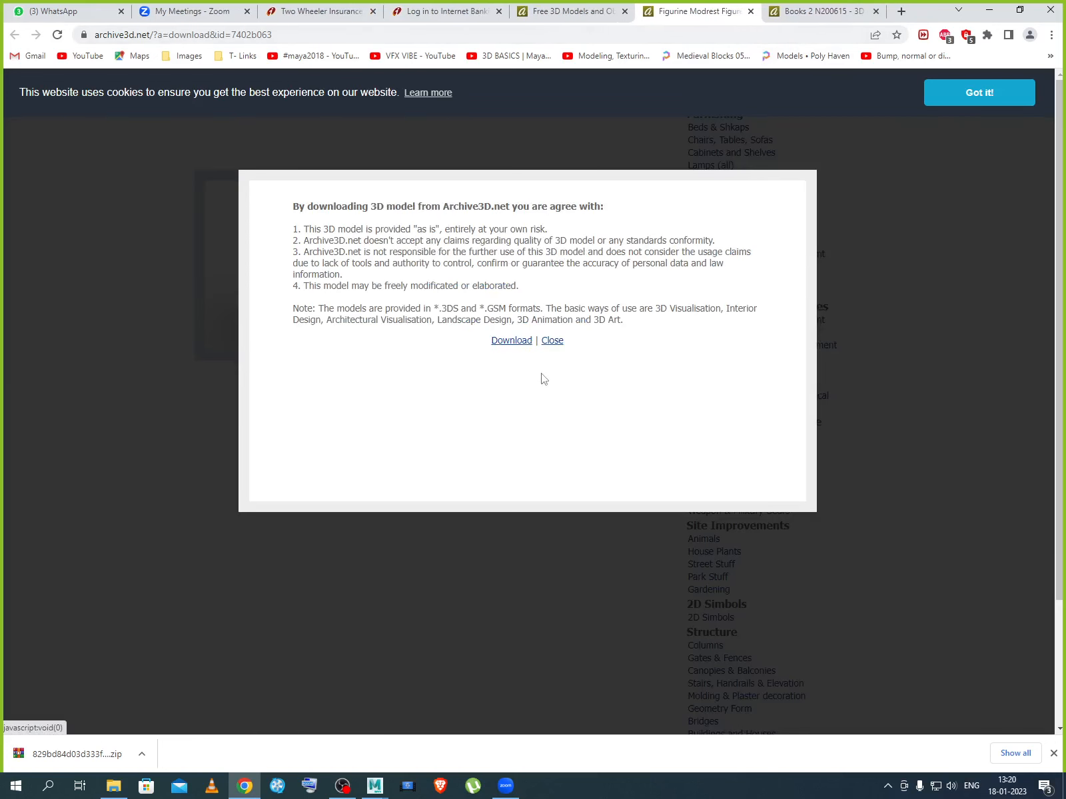
pyautogui.click(518, 343)
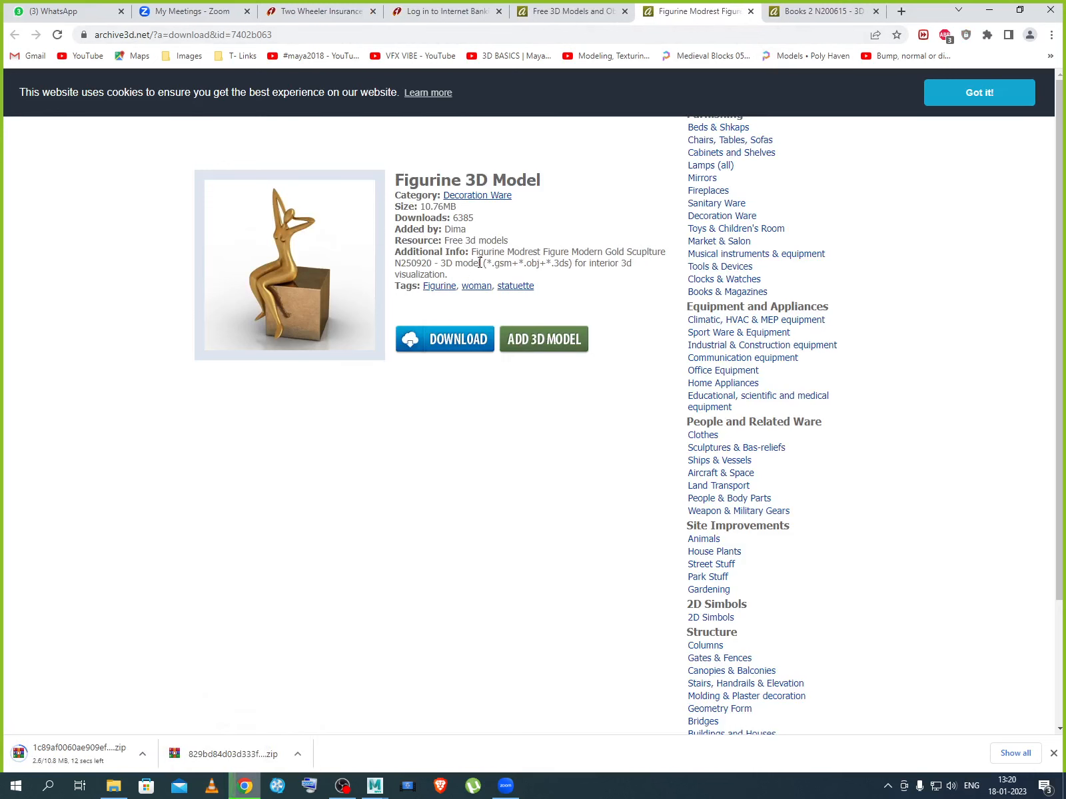
pyautogui.moveTo(480, 263); pyautogui.dragTo(557, 265)
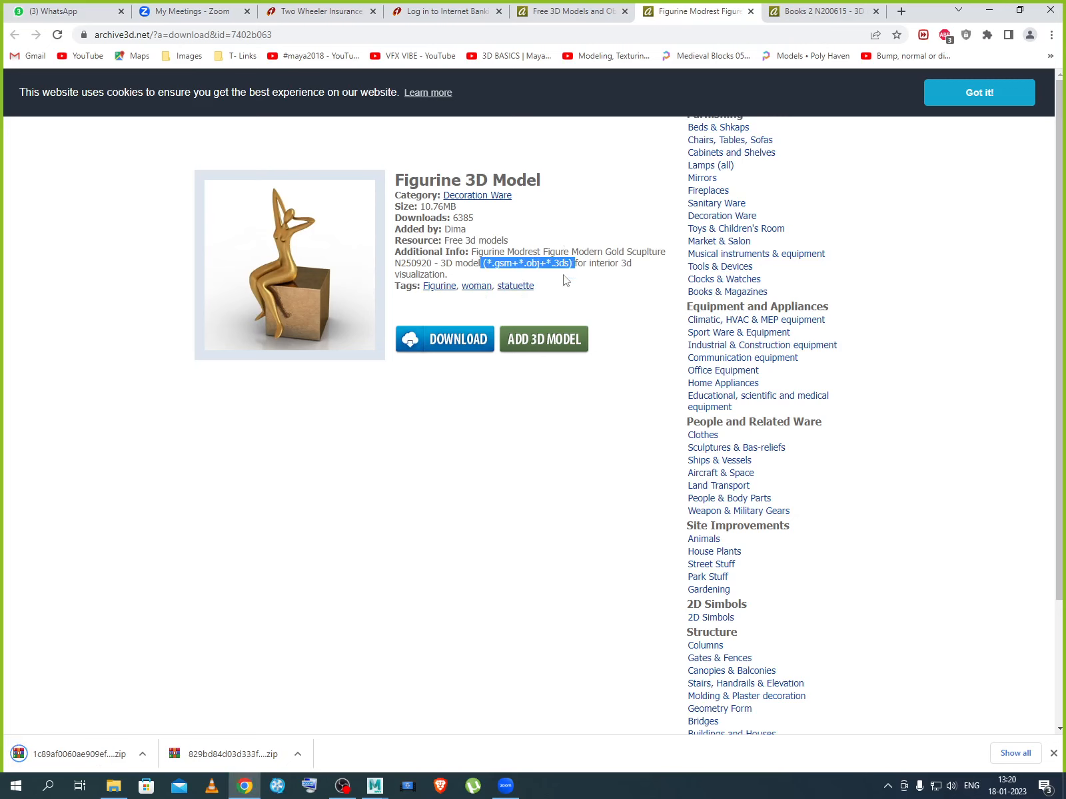
pyautogui.click(561, 279)
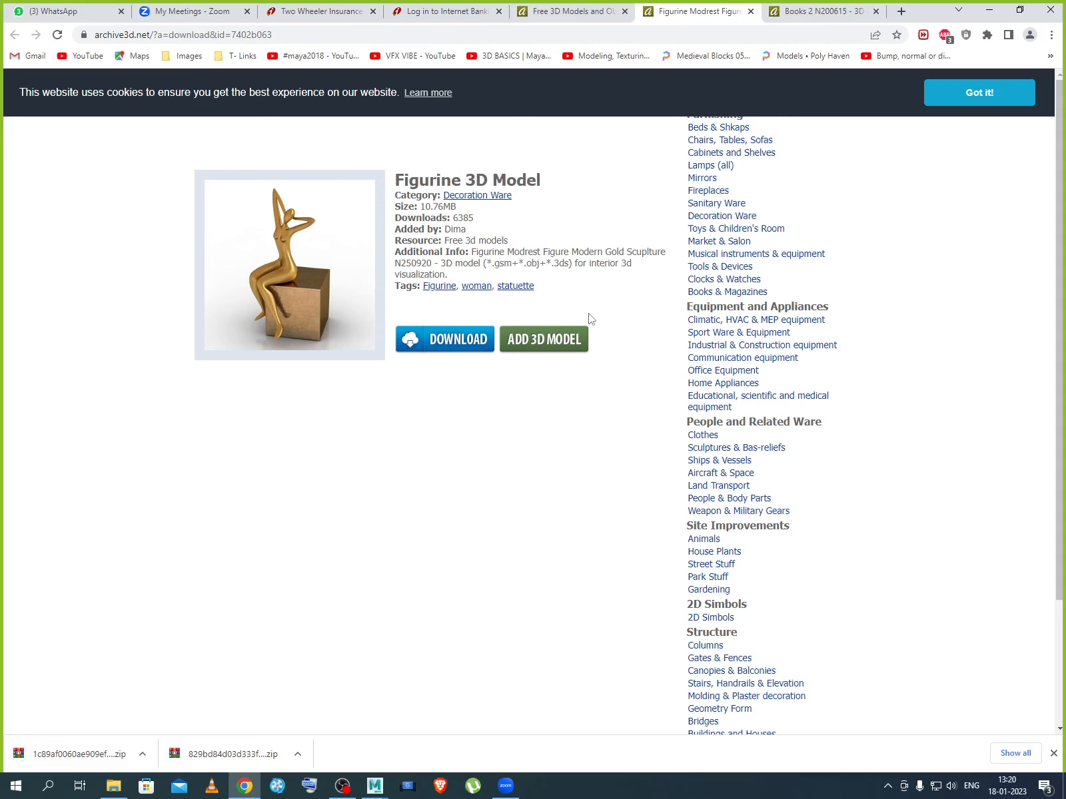
pyautogui.click(979, 93)
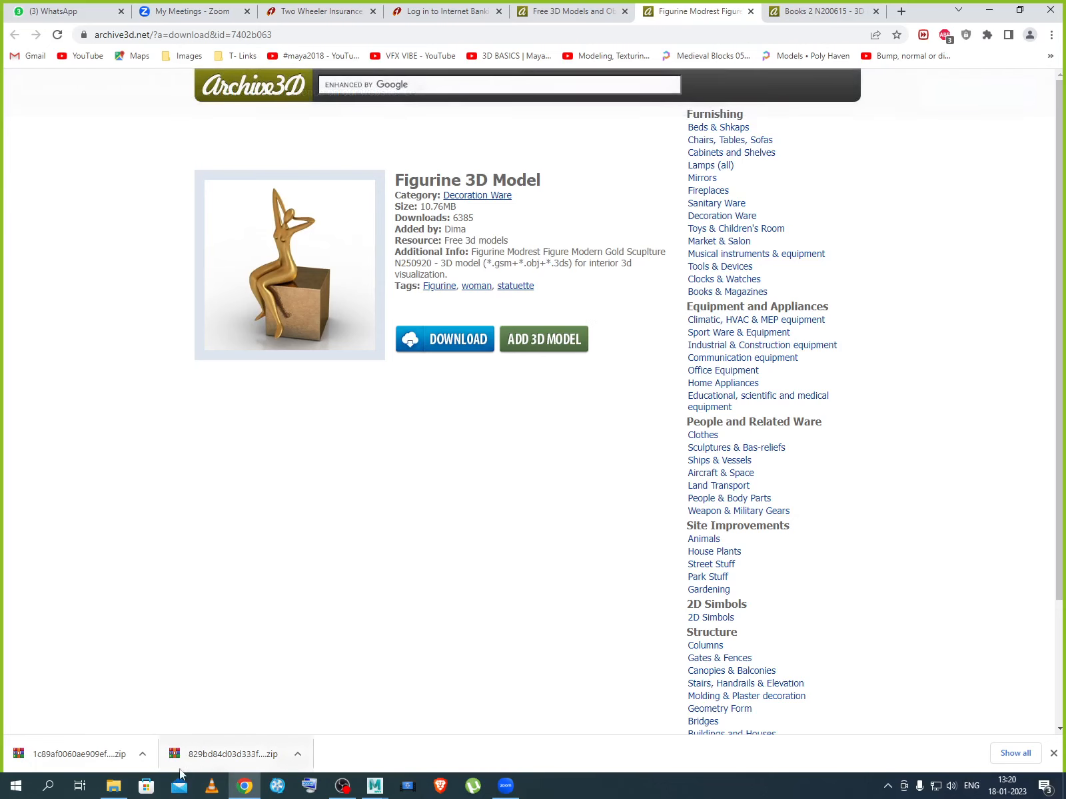
# Show the downloaded figurine archive in its folder and move it into the project's sourceimages folder.
pyautogui.moveTo(113, 786)
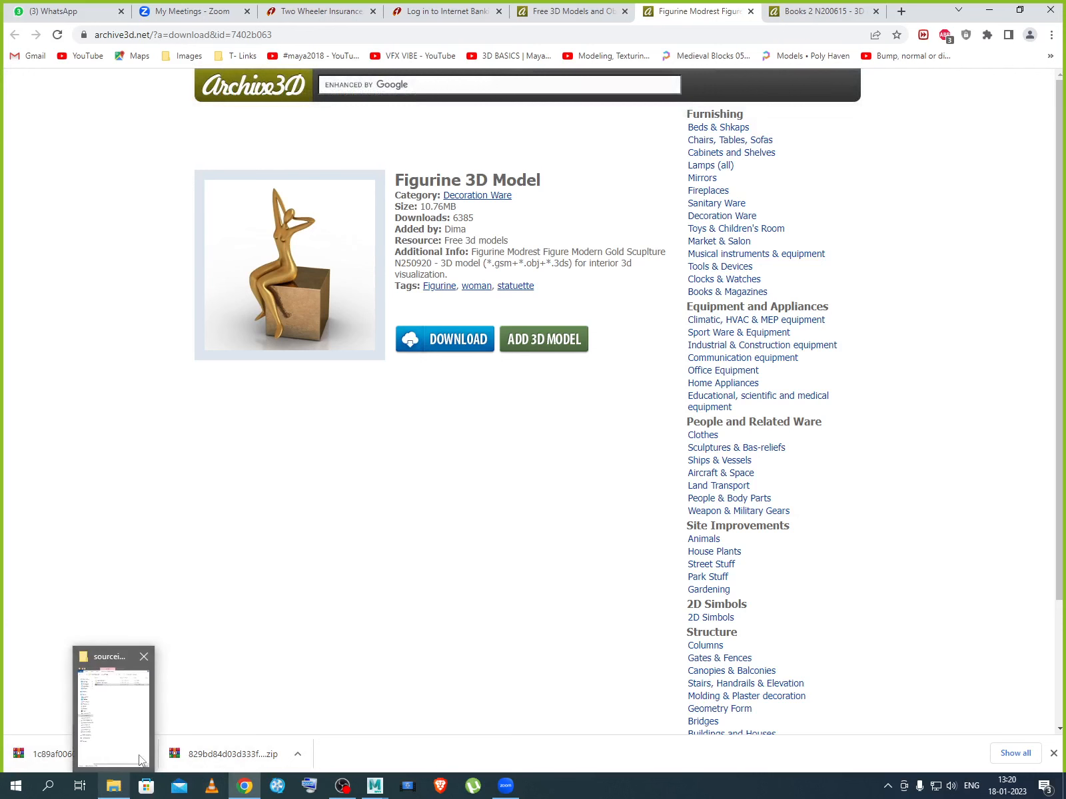
pyautogui.click(152, 716)
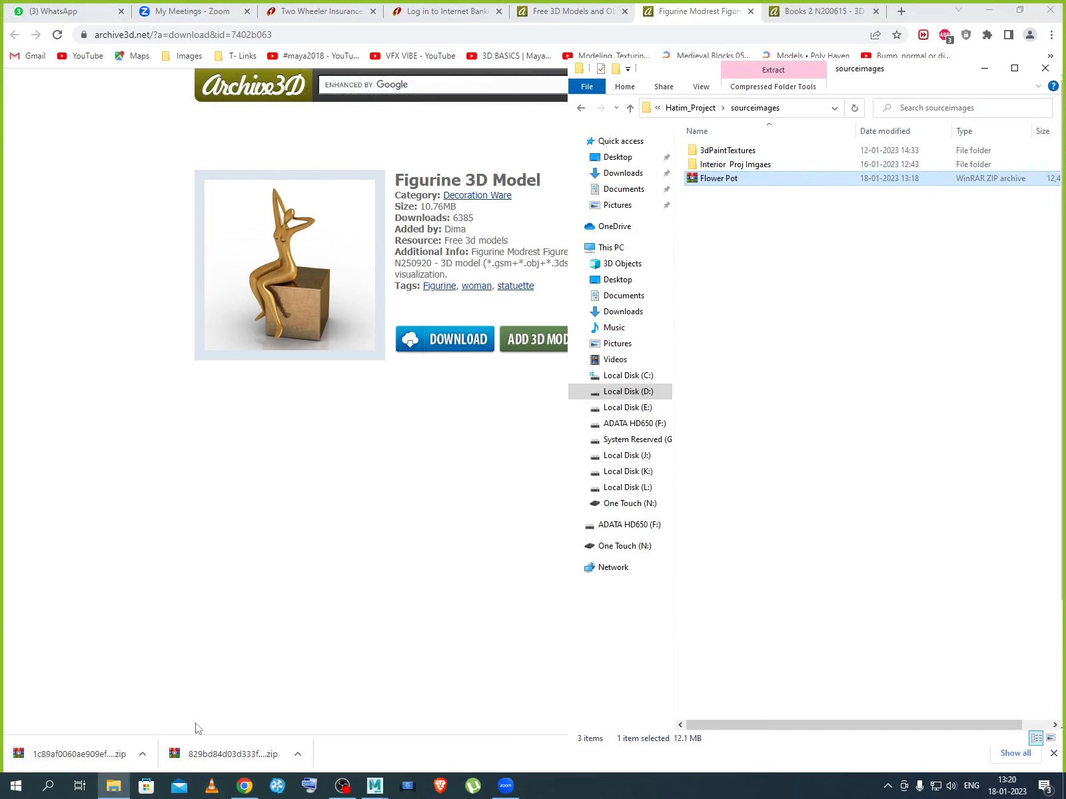
pyautogui.click(142, 754)
pyautogui.click(167, 709)
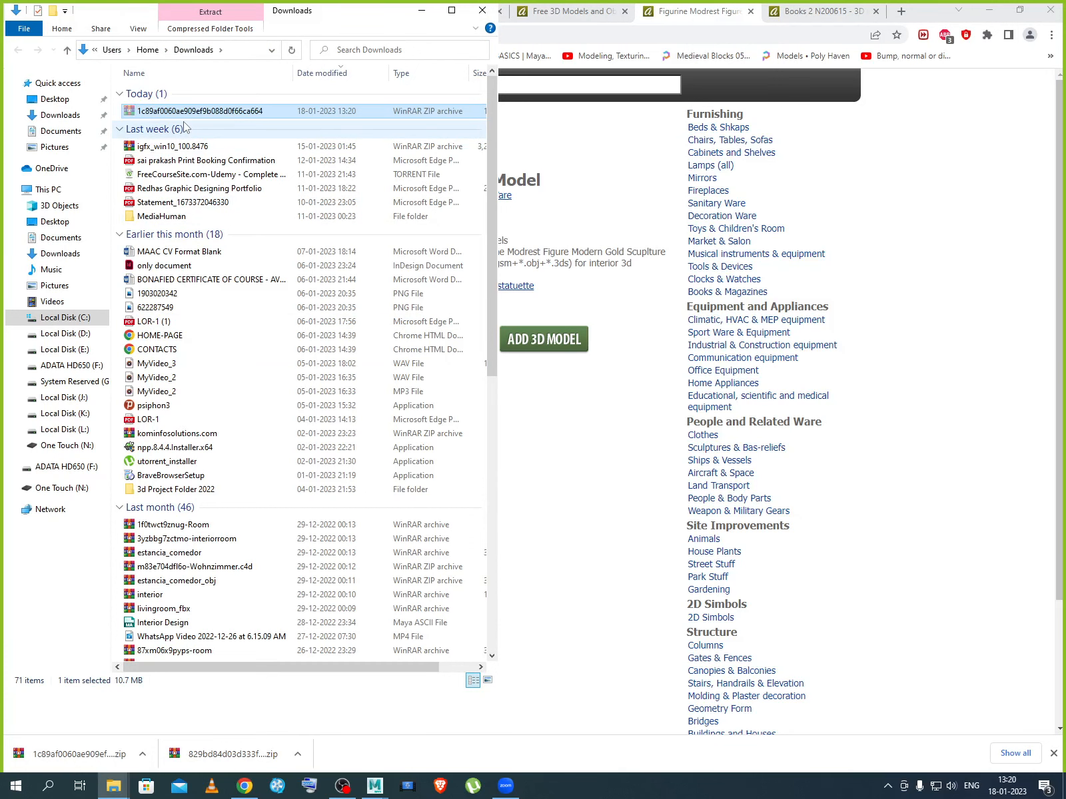
pyautogui.click(988, 10)
pyautogui.rightClick(735, 308)
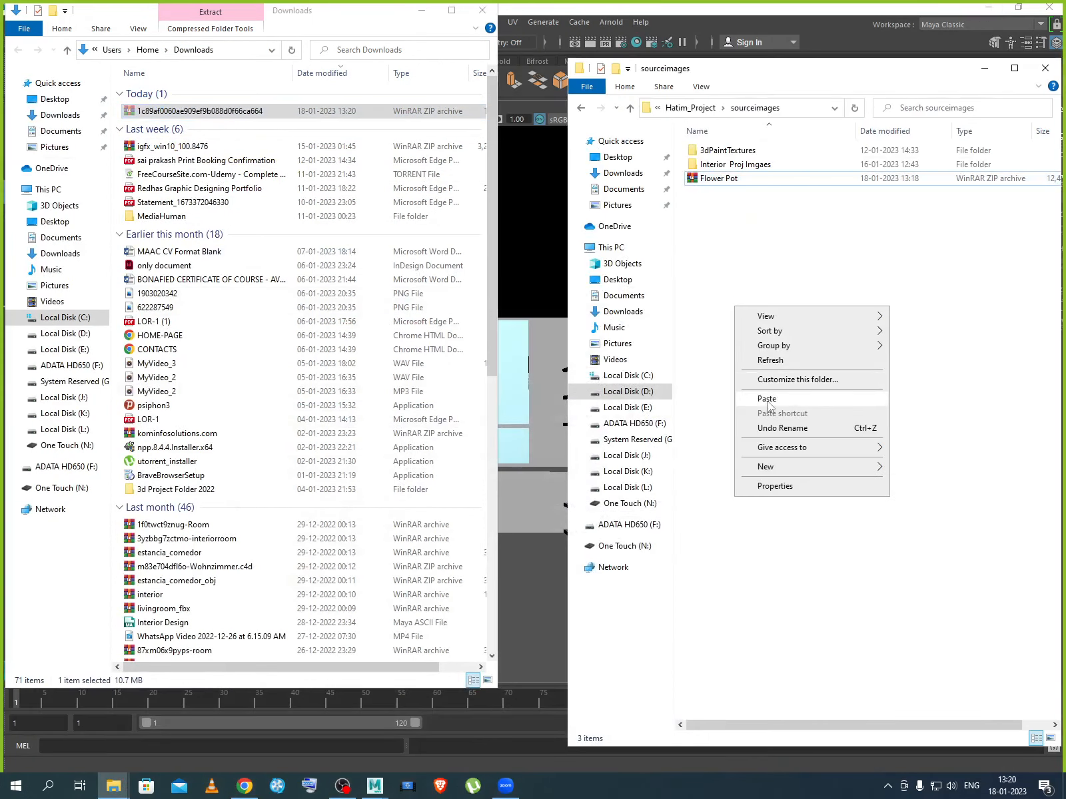
pyautogui.click(766, 398)
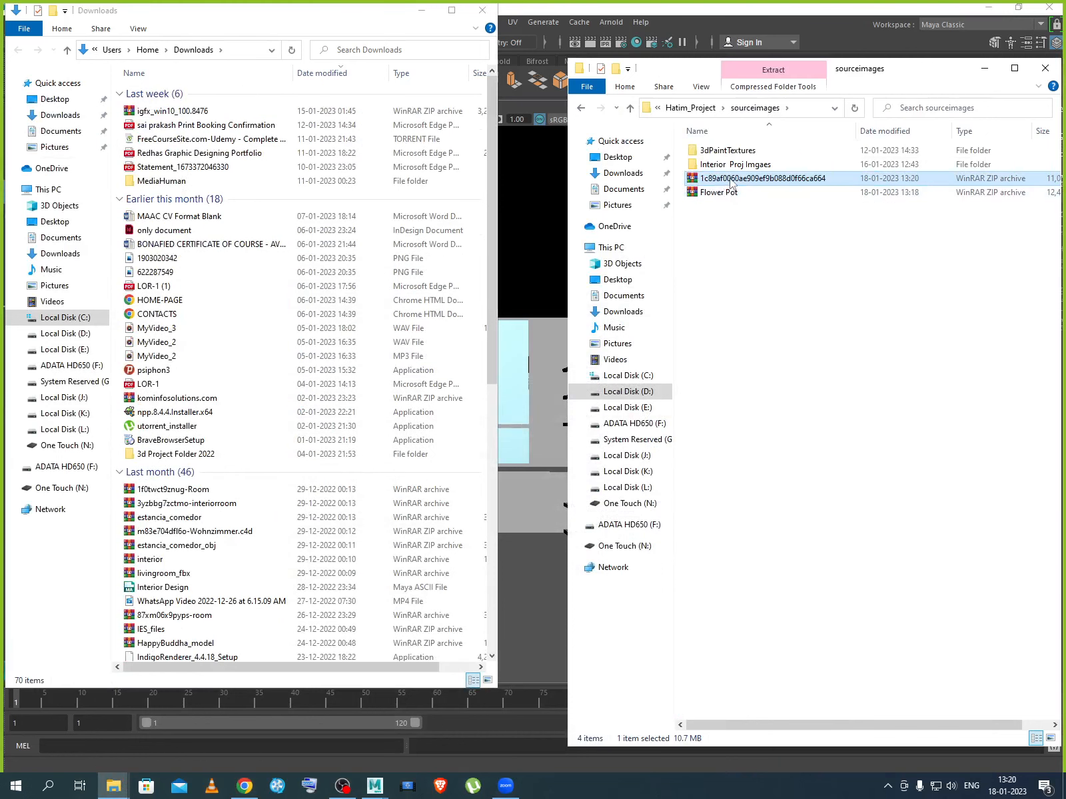
# Rename the figurine archive in sourceimages to Decorative Sculpt.
pyautogui.click(733, 182)
pyautogui.write('Co')
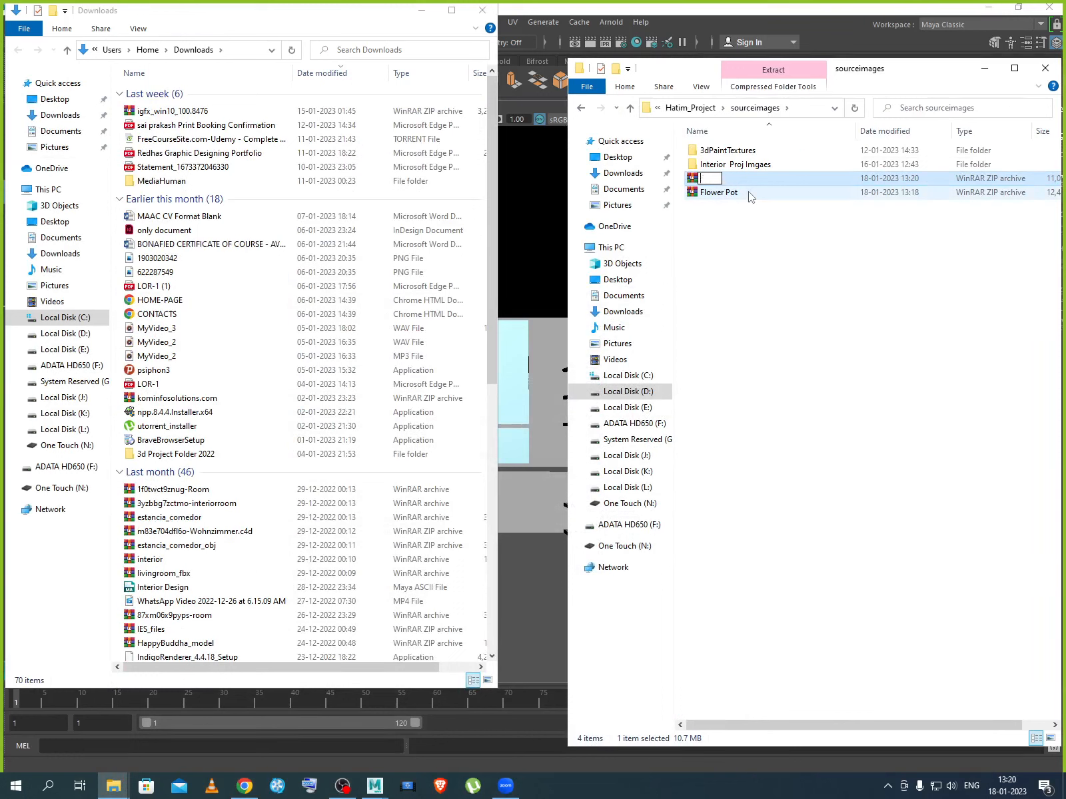
pyautogui.write('corative Sculpt')
pyautogui.press('Return')
# Minimise the Downloads, sourceimages and Maya windows, switch back to Chrome and close the figurine page.
pyautogui.click(421, 10)
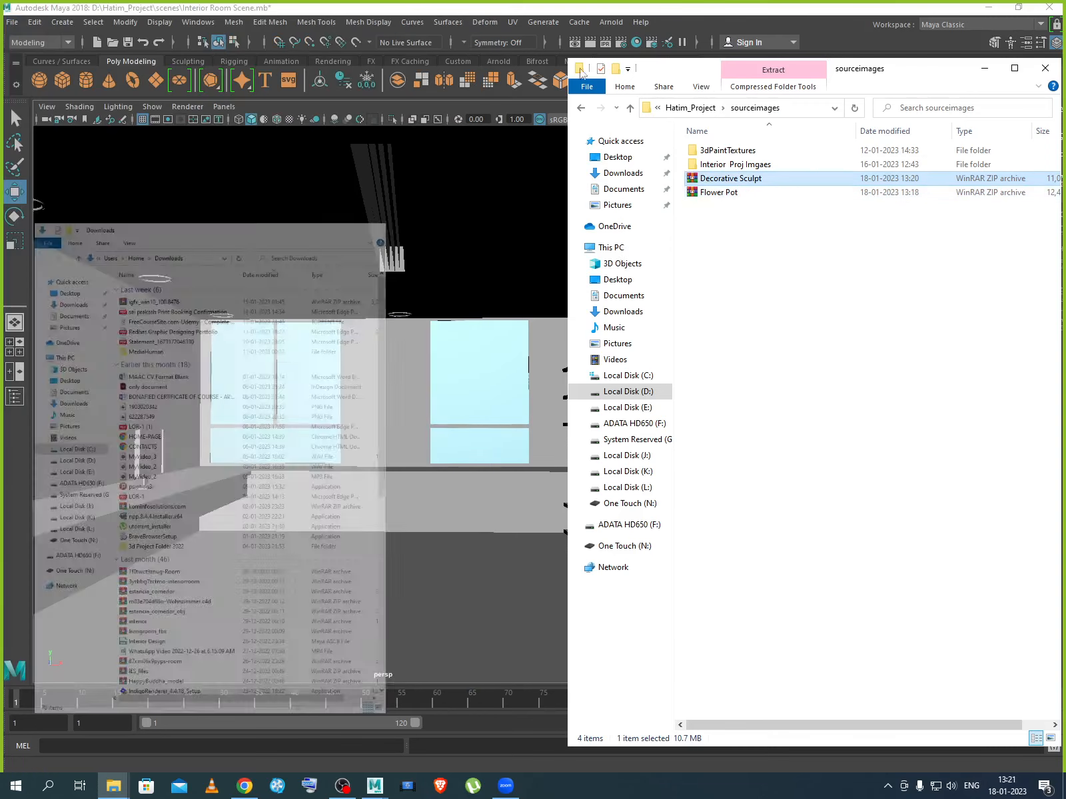
pyautogui.click(984, 67)
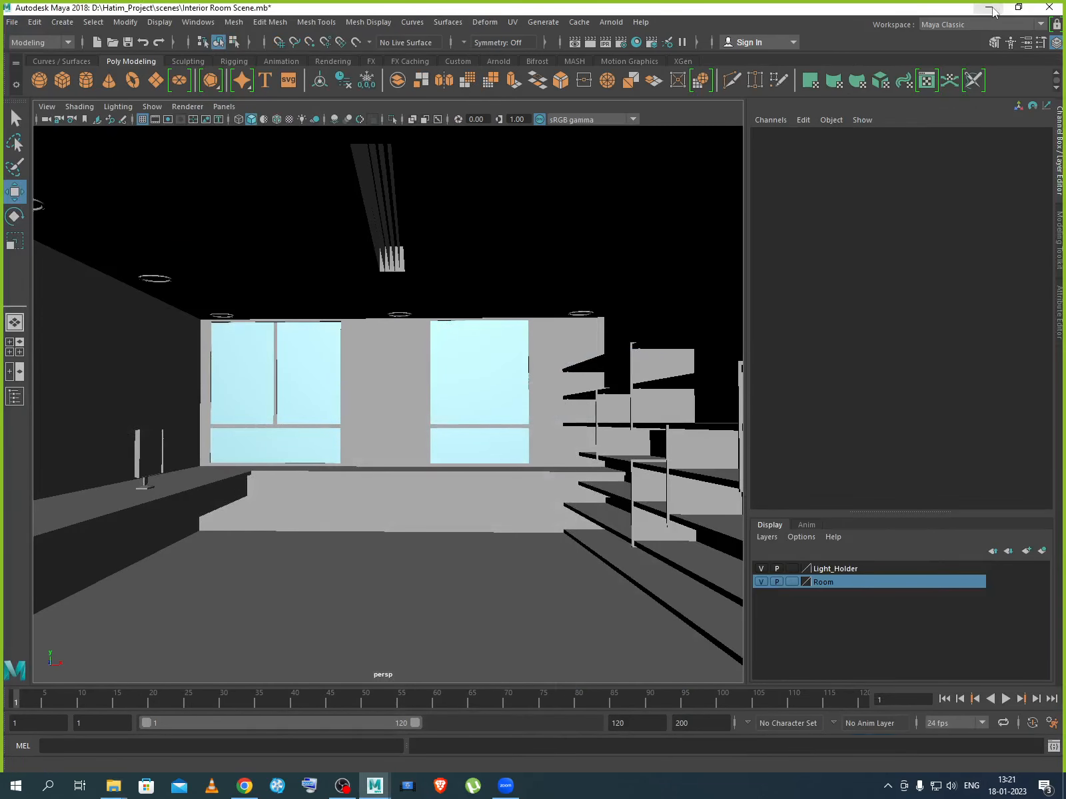
pyautogui.click(989, 6)
pyautogui.click(245, 785)
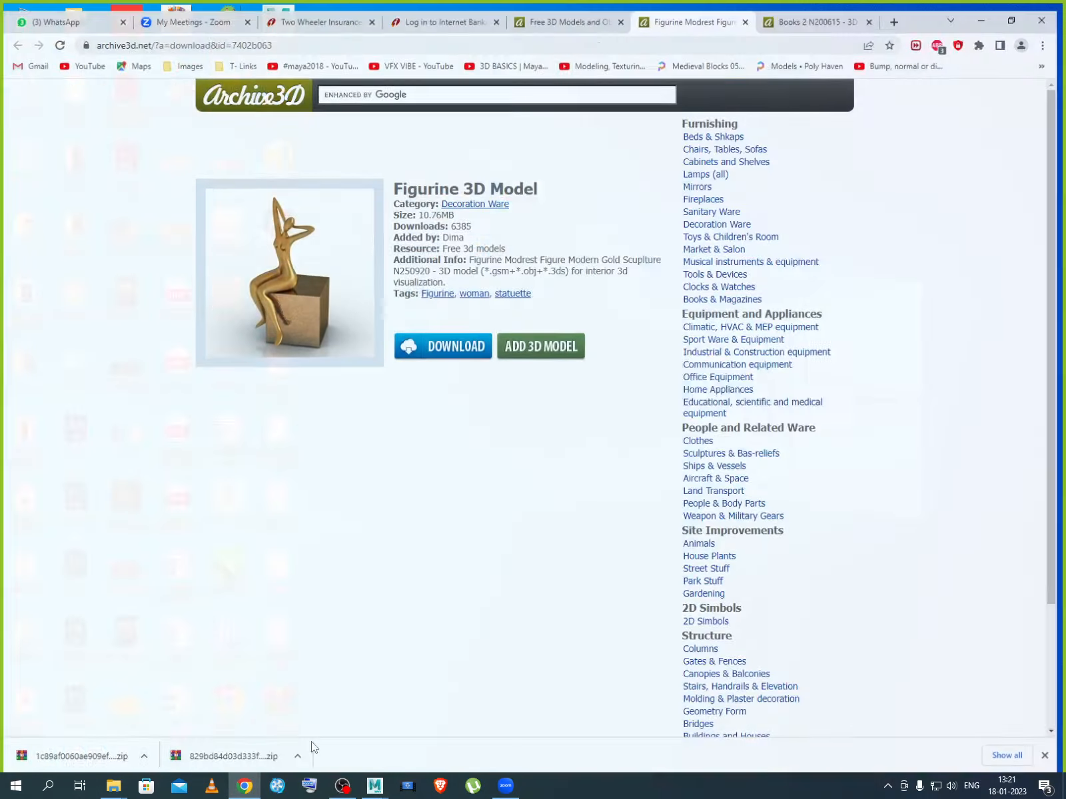
pyautogui.click(750, 12)
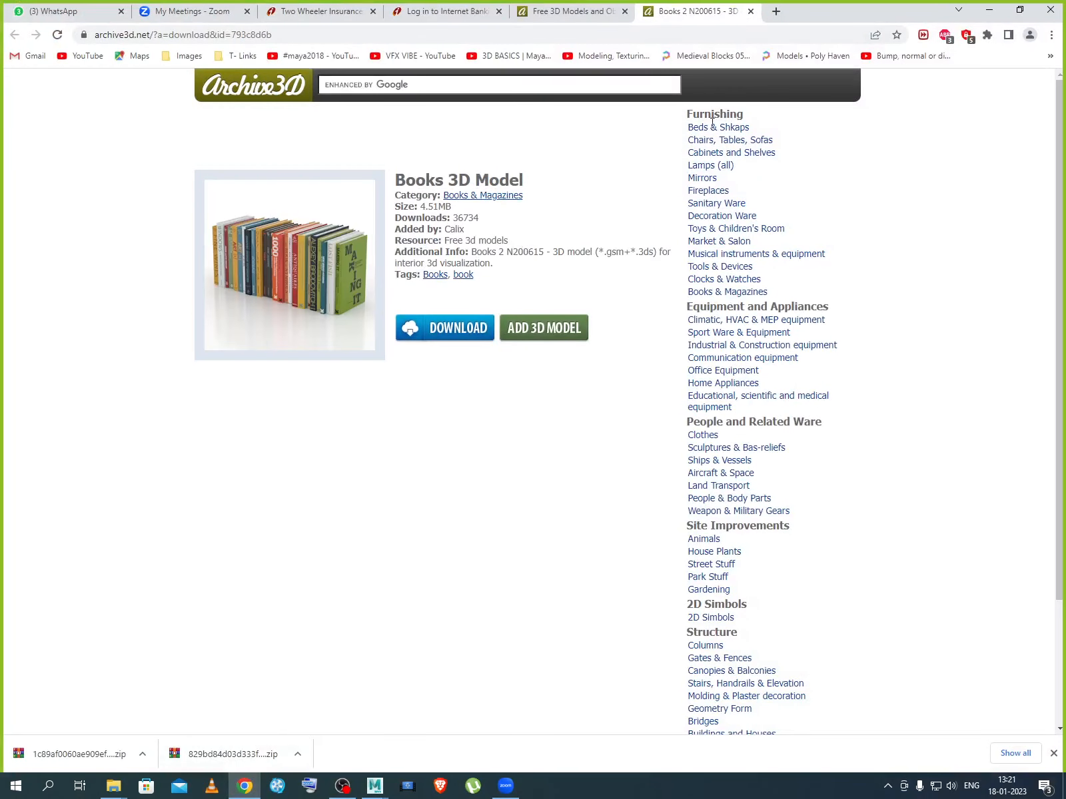
# Dismiss the Books 2 download agreement and browse the models tagged Books, checking the Books N290419 model from the last row.
pyautogui.click(455, 341)
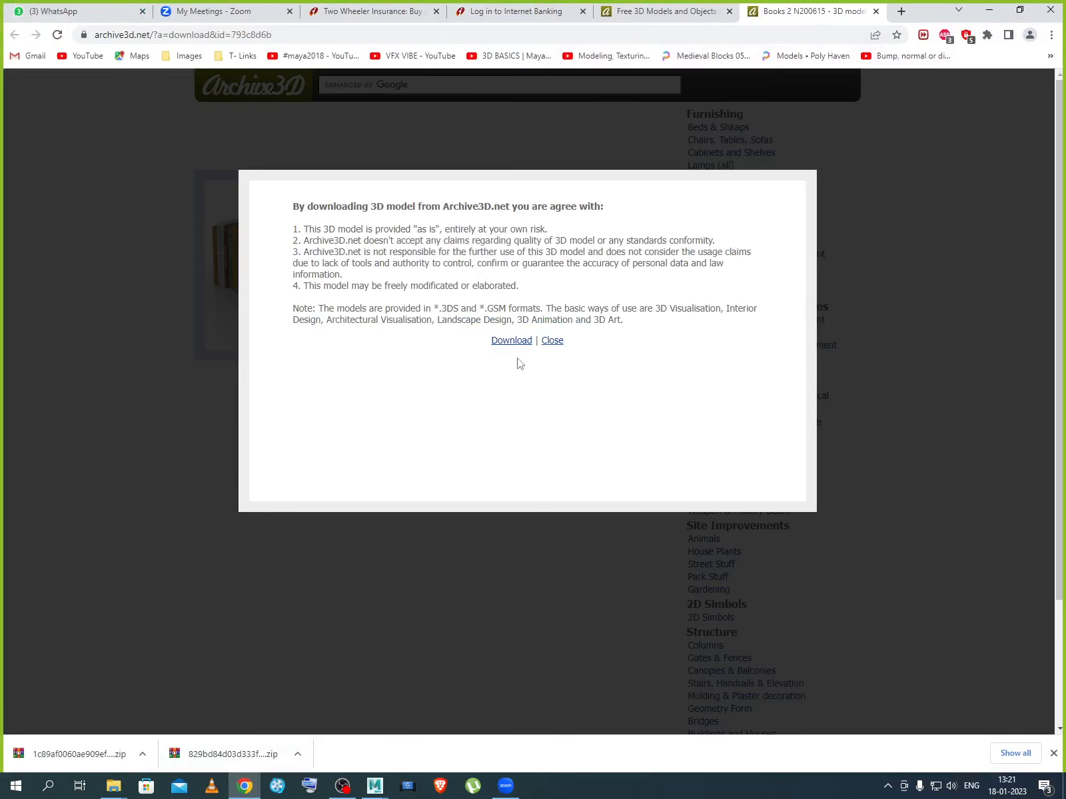
pyautogui.click(552, 341)
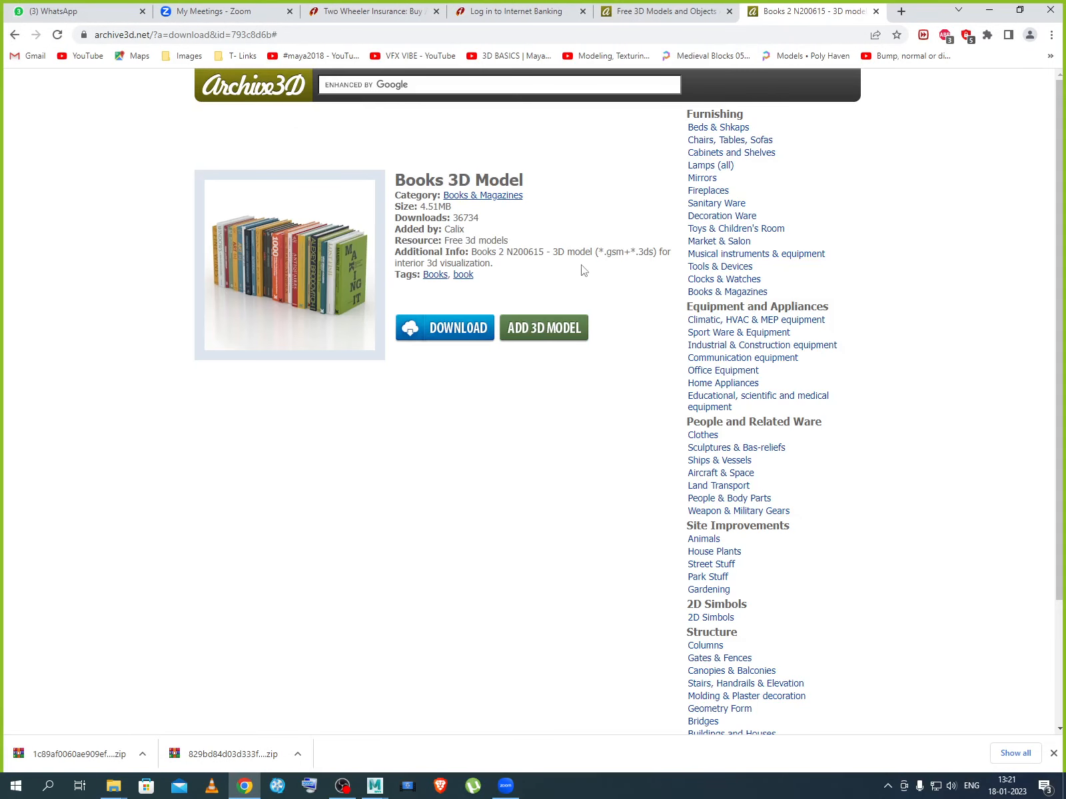
pyautogui.click(445, 279)
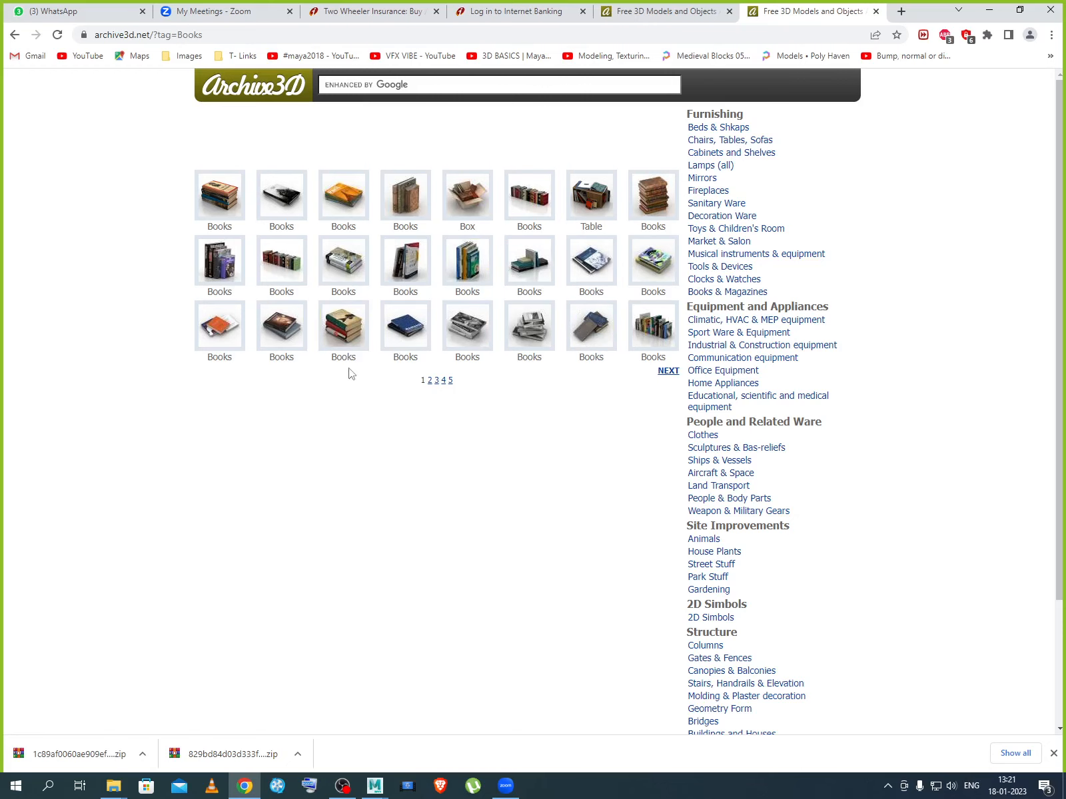
pyautogui.click(649, 326)
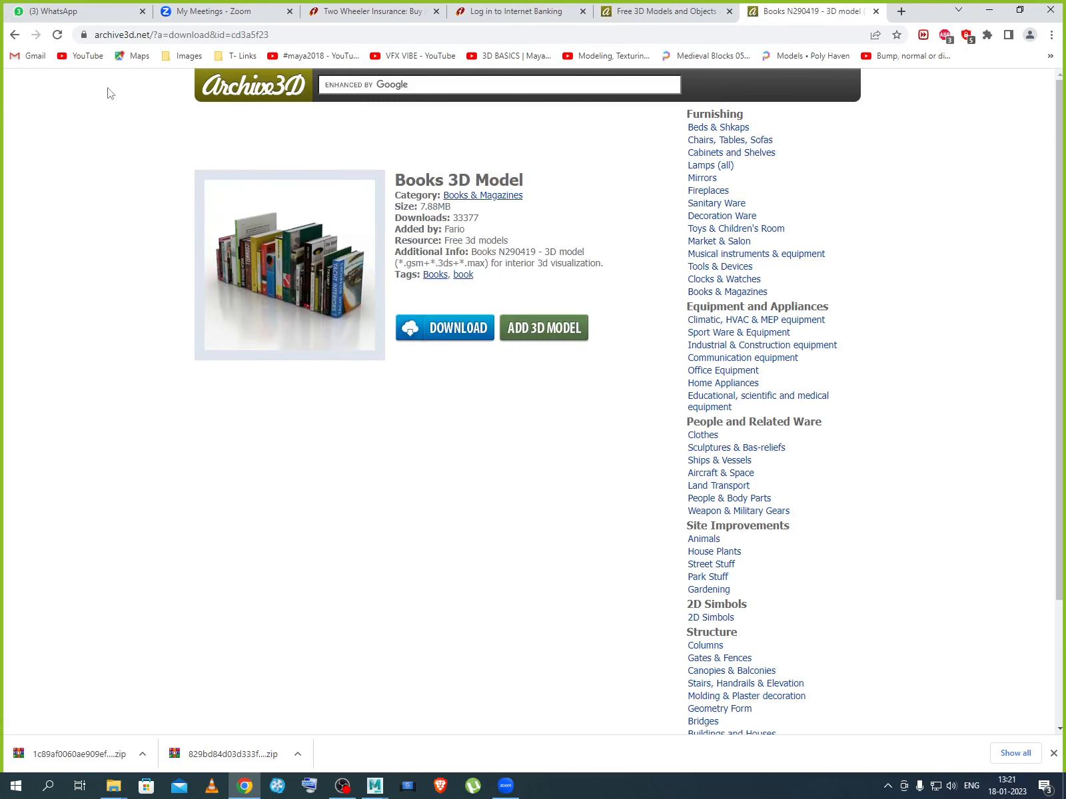
pyautogui.click(15, 36)
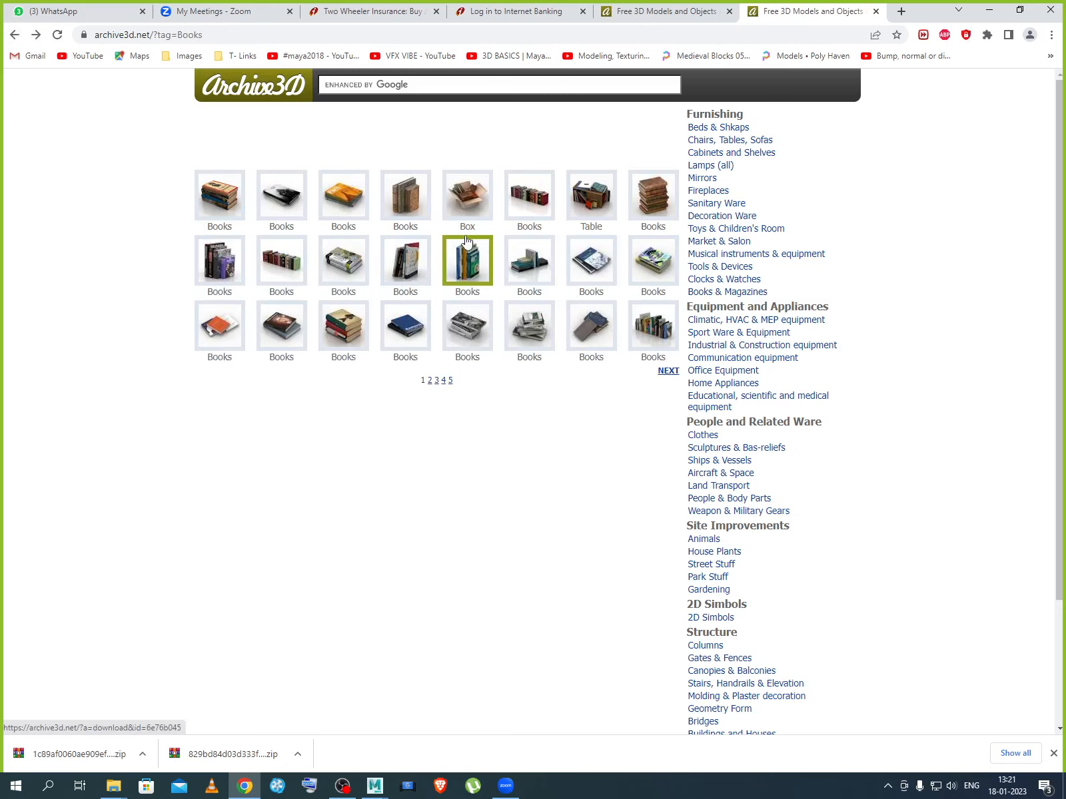
# Open the Books set 1 model from the first row of the Books listing and download its zip archive.
pyautogui.click(531, 211)
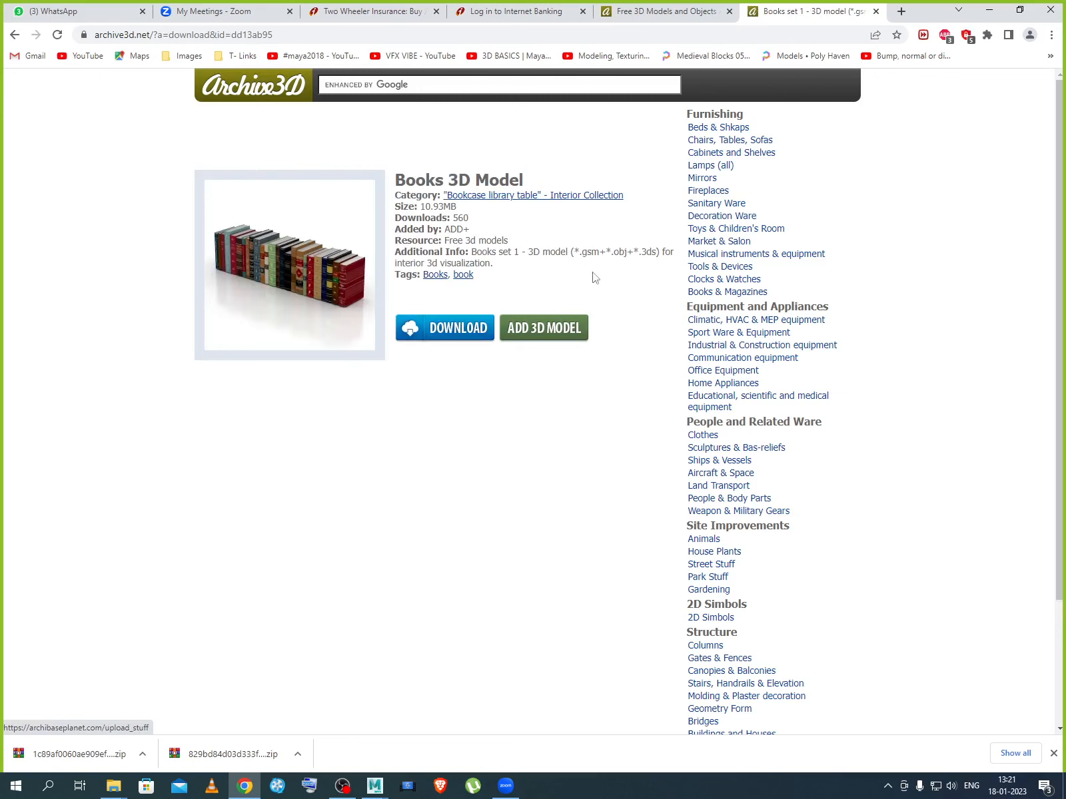
pyautogui.click(463, 329)
pyautogui.click(510, 341)
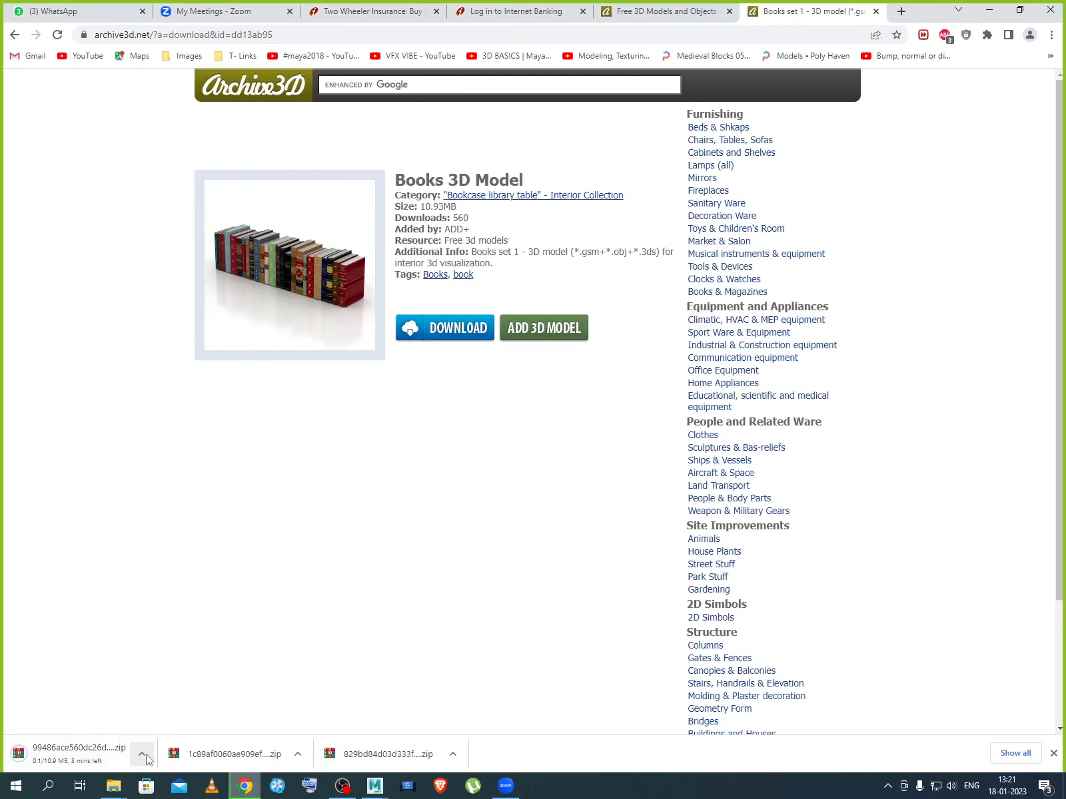
# Move the downloaded Books set 1 zip archive from the Downloads folder into the project's sourceimages folder.
pyautogui.click(133, 760)
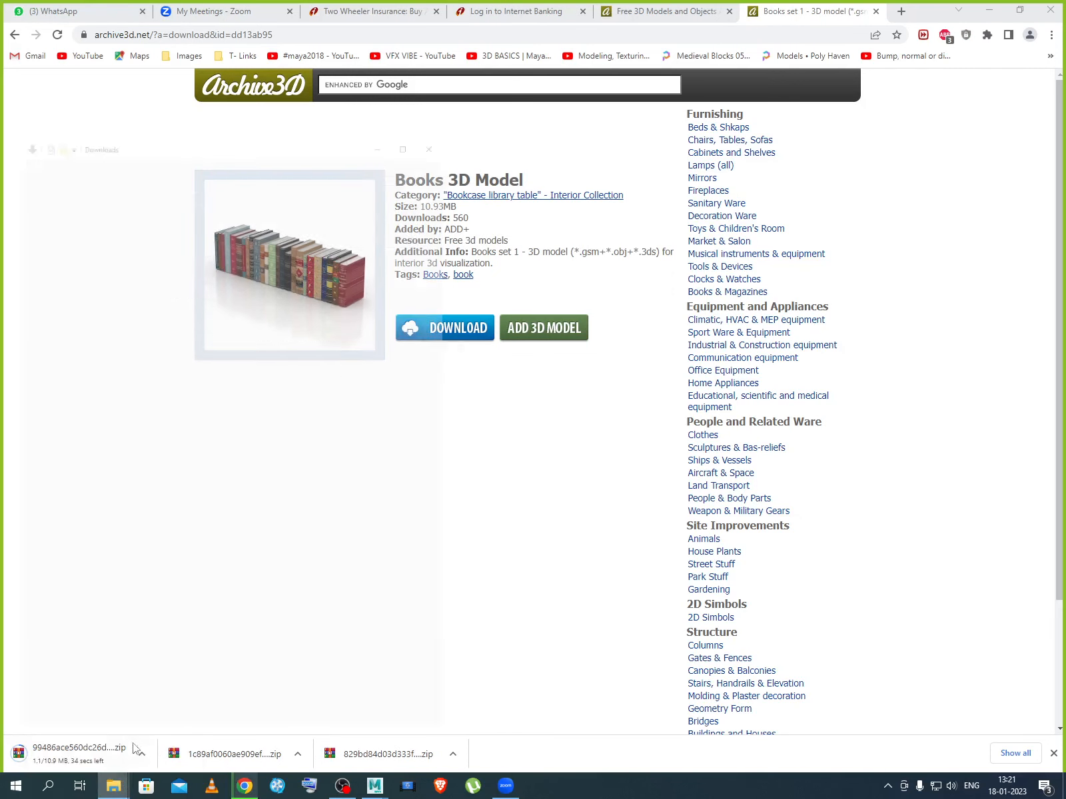
pyautogui.click(106, 730)
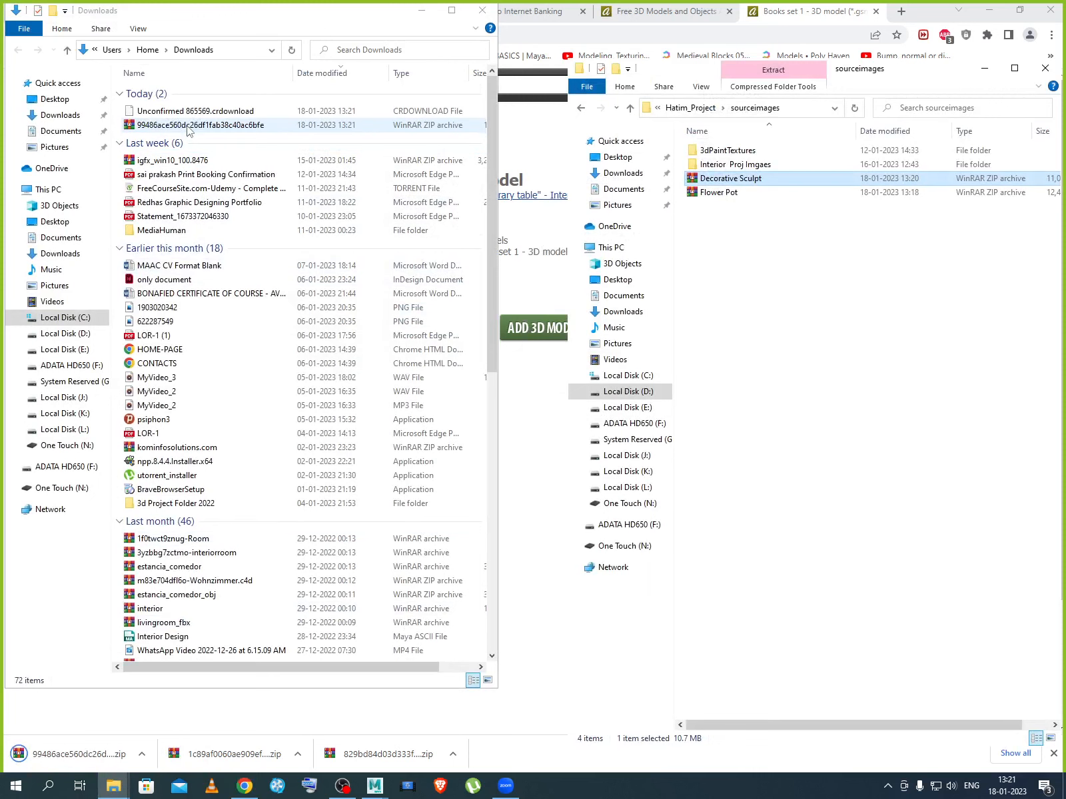
pyautogui.rightClick(113, 200)
pyautogui.click(148, 253)
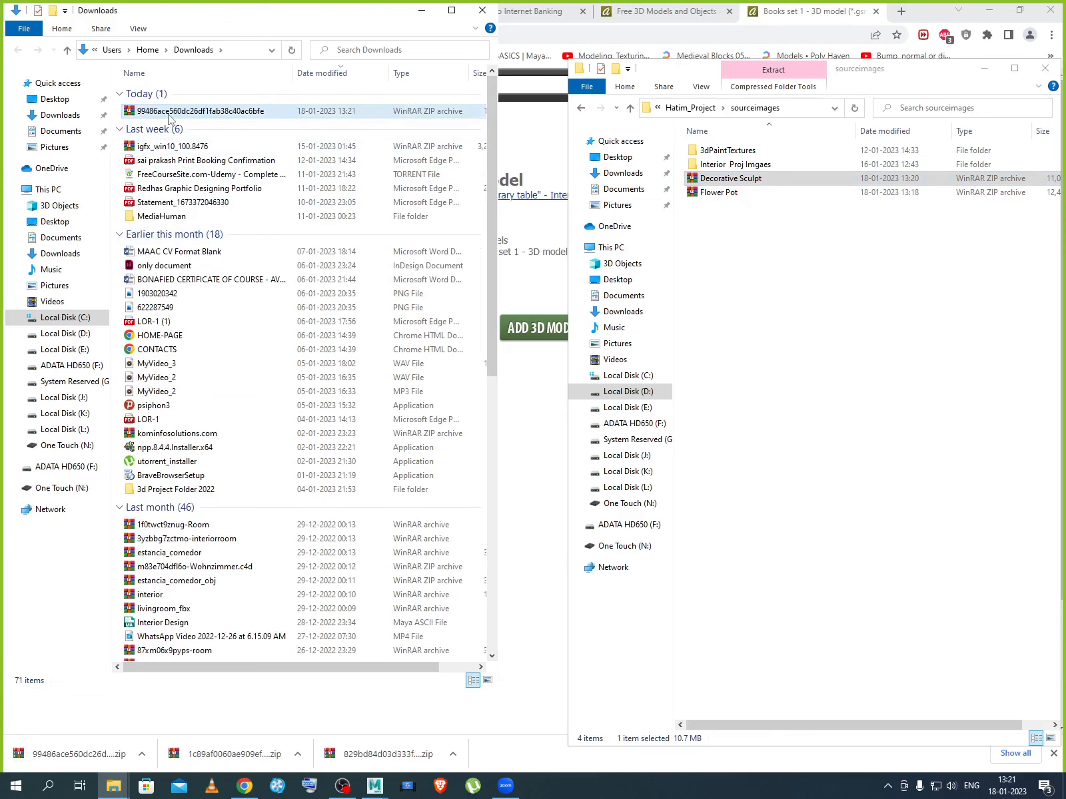
pyautogui.rightClick(759, 261)
pyautogui.click(786, 351)
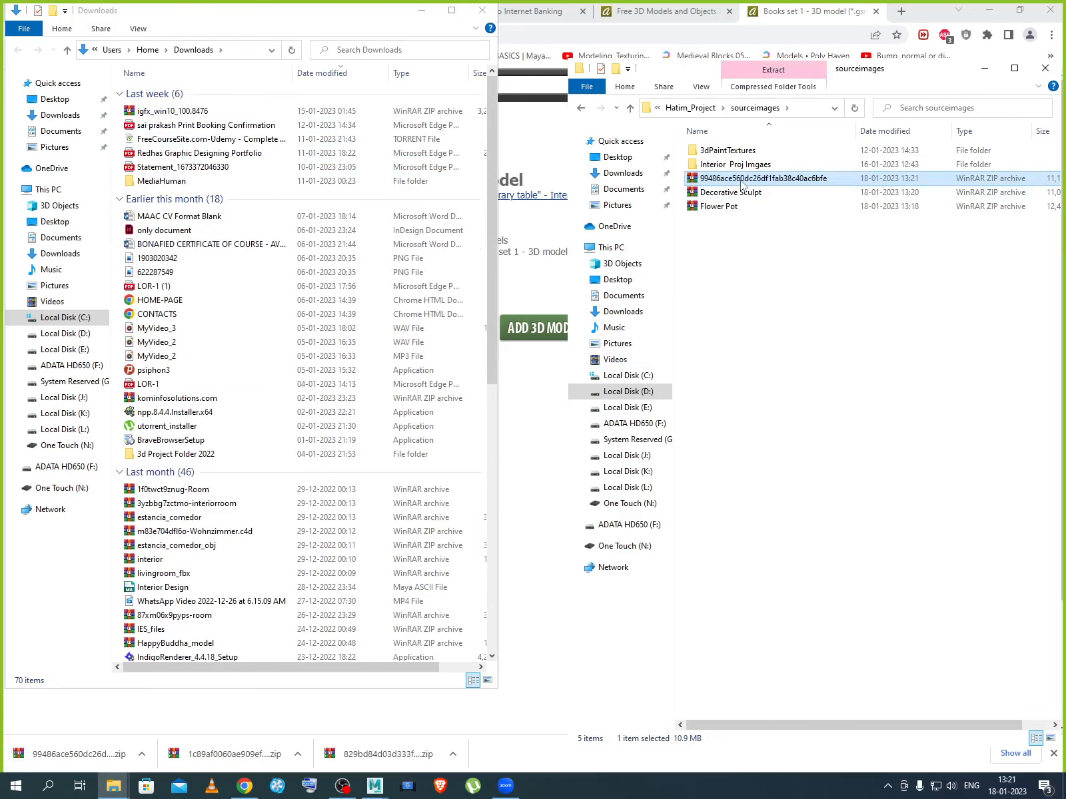
# Rename the moved book archive in sourceimages to Books.
pyautogui.click(741, 178)
pyautogui.write('Book')
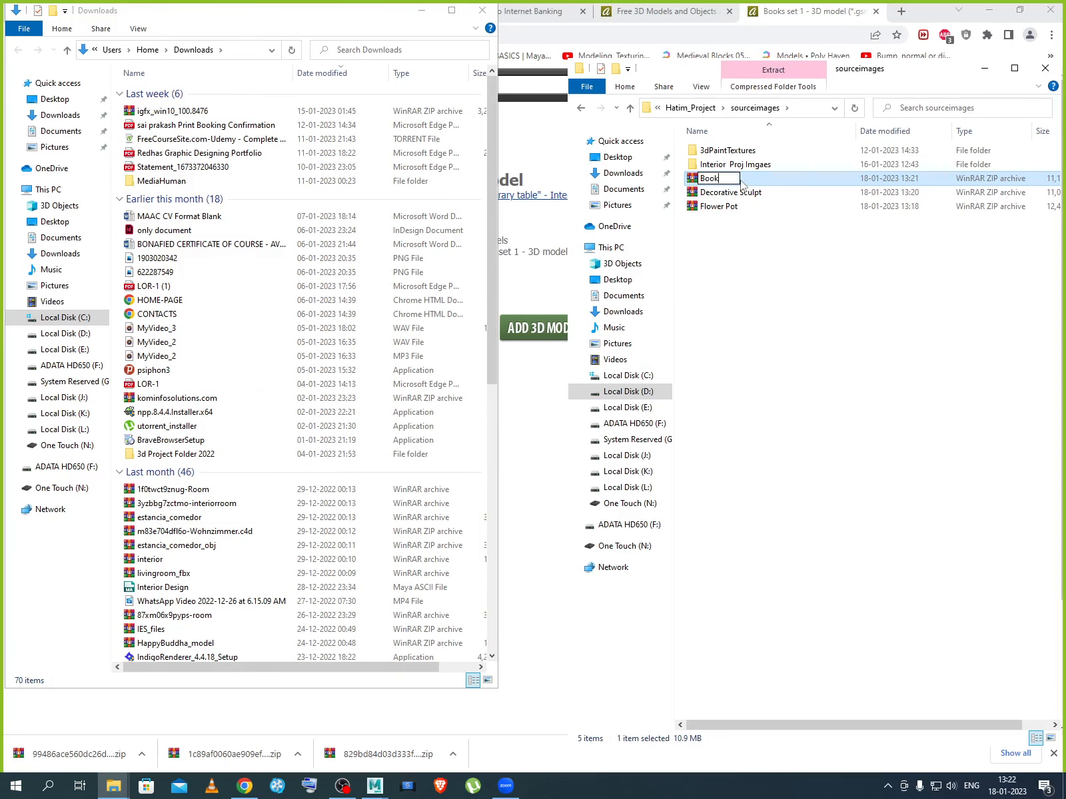
pyautogui.write('s')
pyautogui.press('Return')
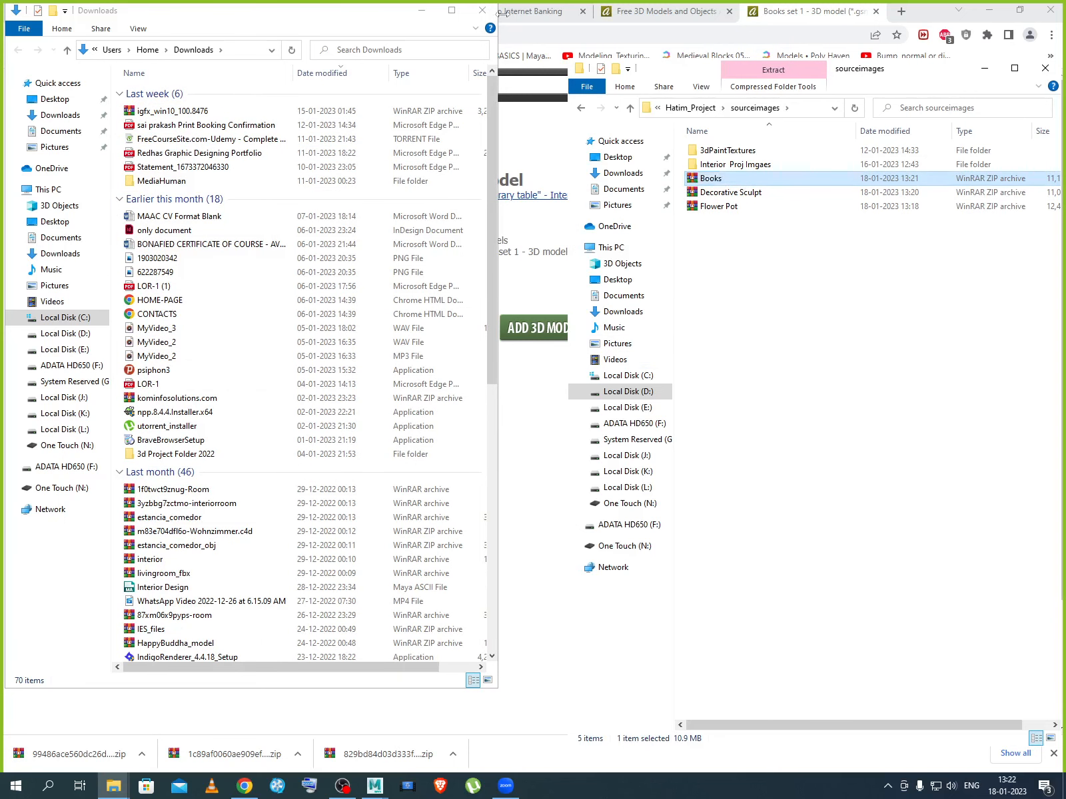
# Return to Chrome, find the Air Conditioning LG CC18AW N200122 model under Climatic, HVAC & MEP equipment and download its zip archive.
pyautogui.click(421, 10)
pyautogui.click(335, 411)
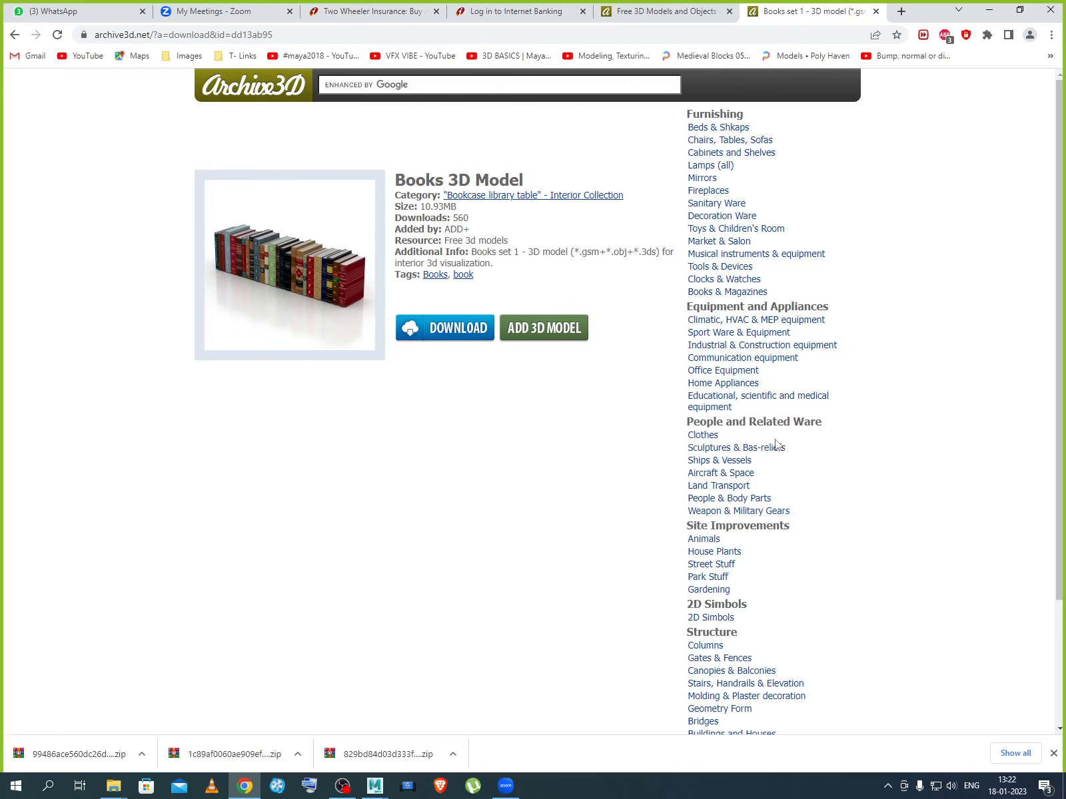
pyautogui.click(759, 321)
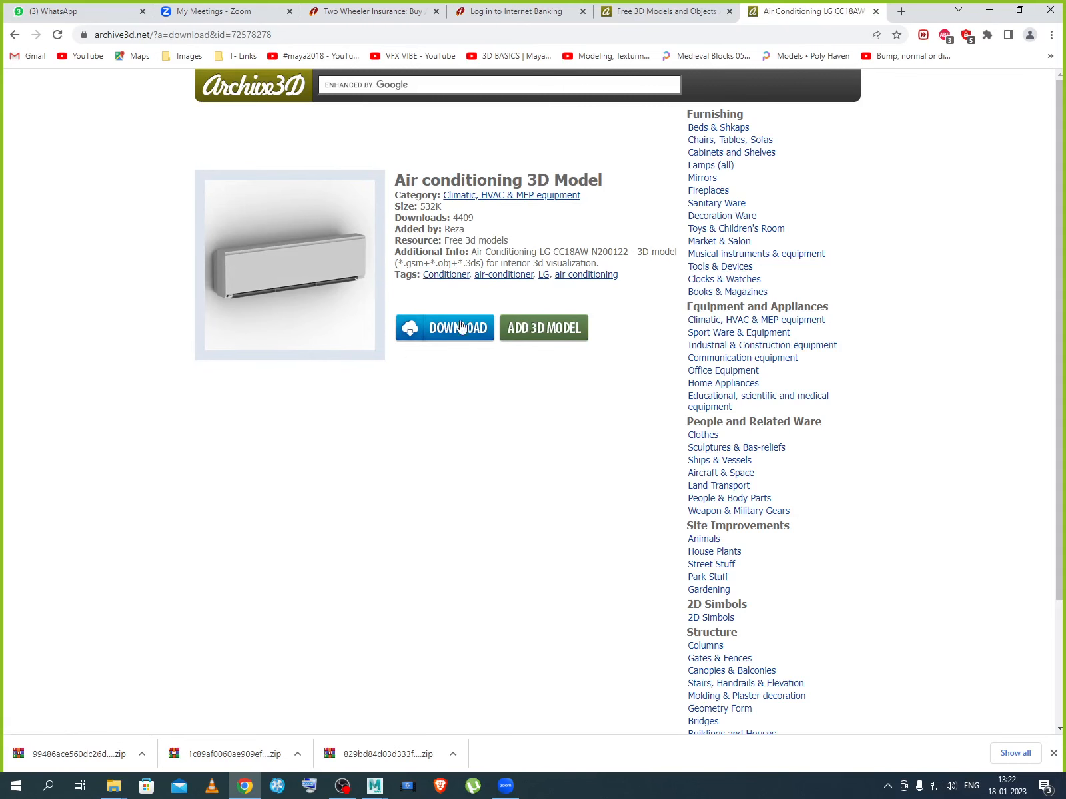
pyautogui.click(445, 337)
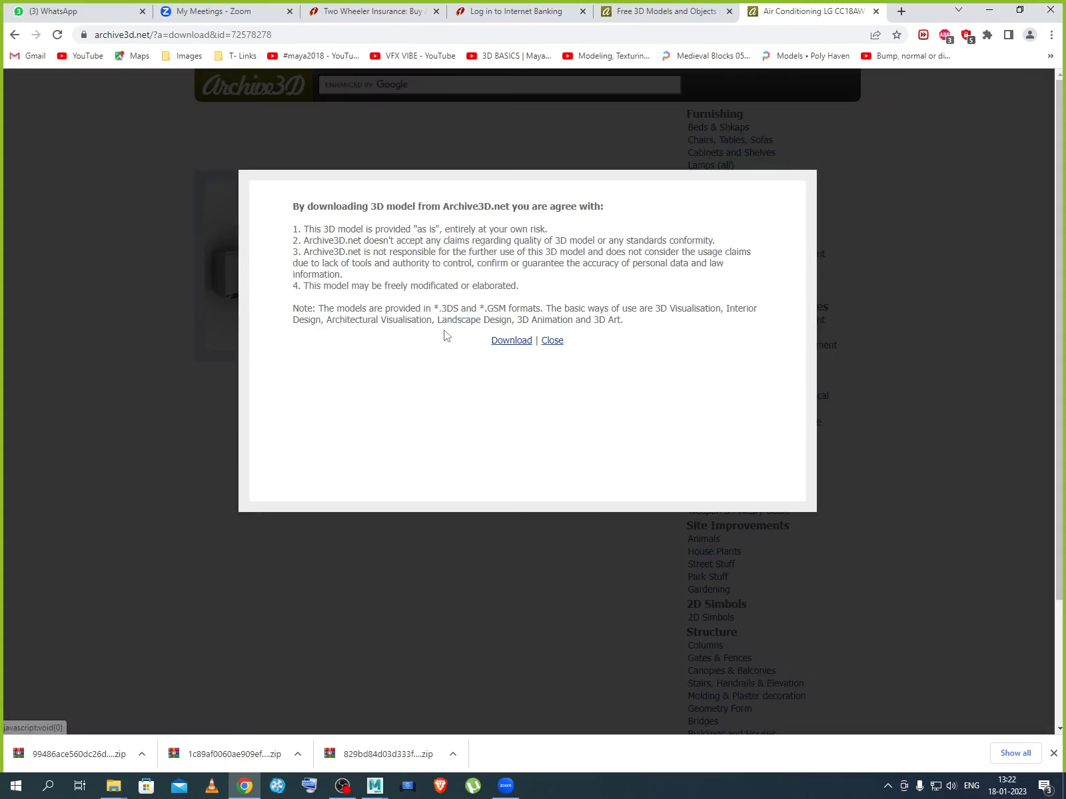
pyautogui.click(501, 343)
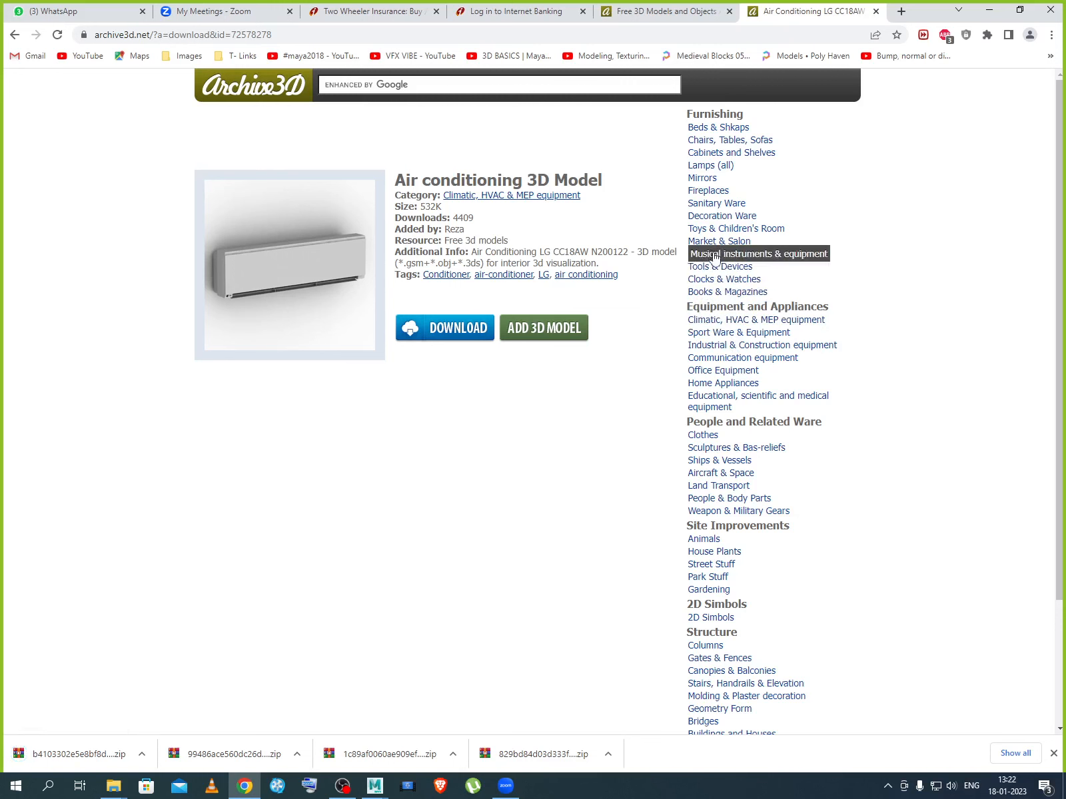
# Check the Lamps category, then examine the wall-mounted Fenco, N260612 and Daikin models among those tagged air conditioning.
pyautogui.click(725, 167)
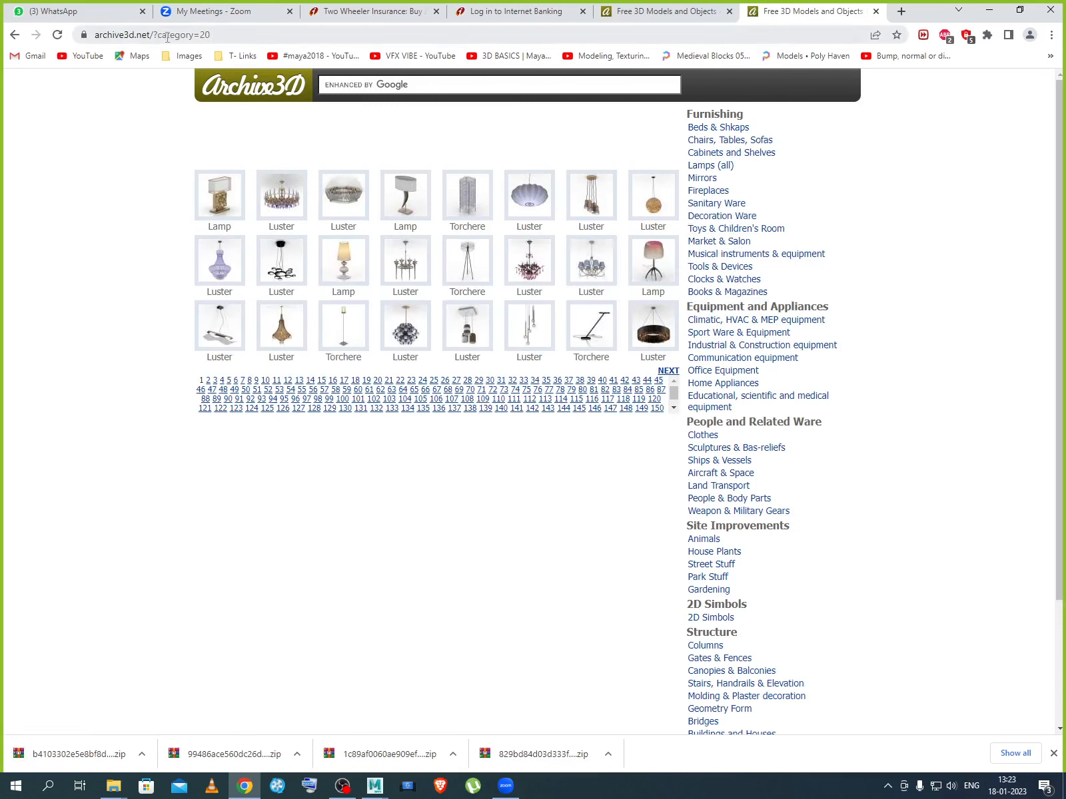
pyautogui.click(15, 37)
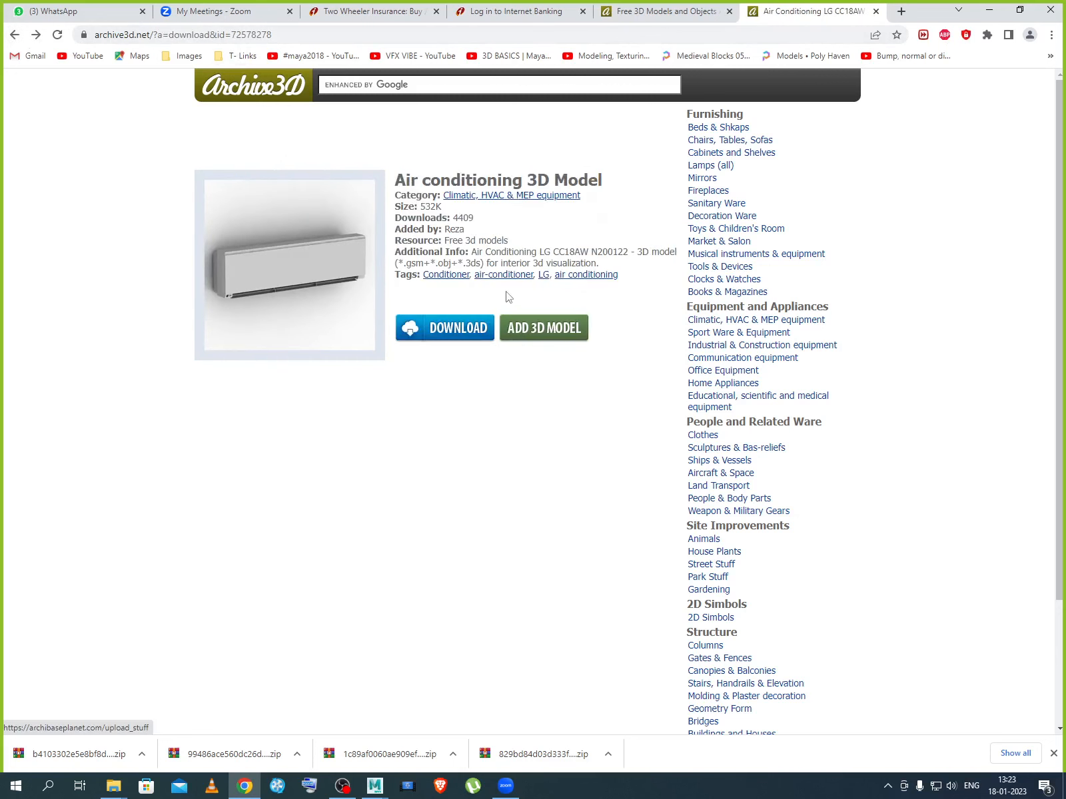
pyautogui.click(599, 276)
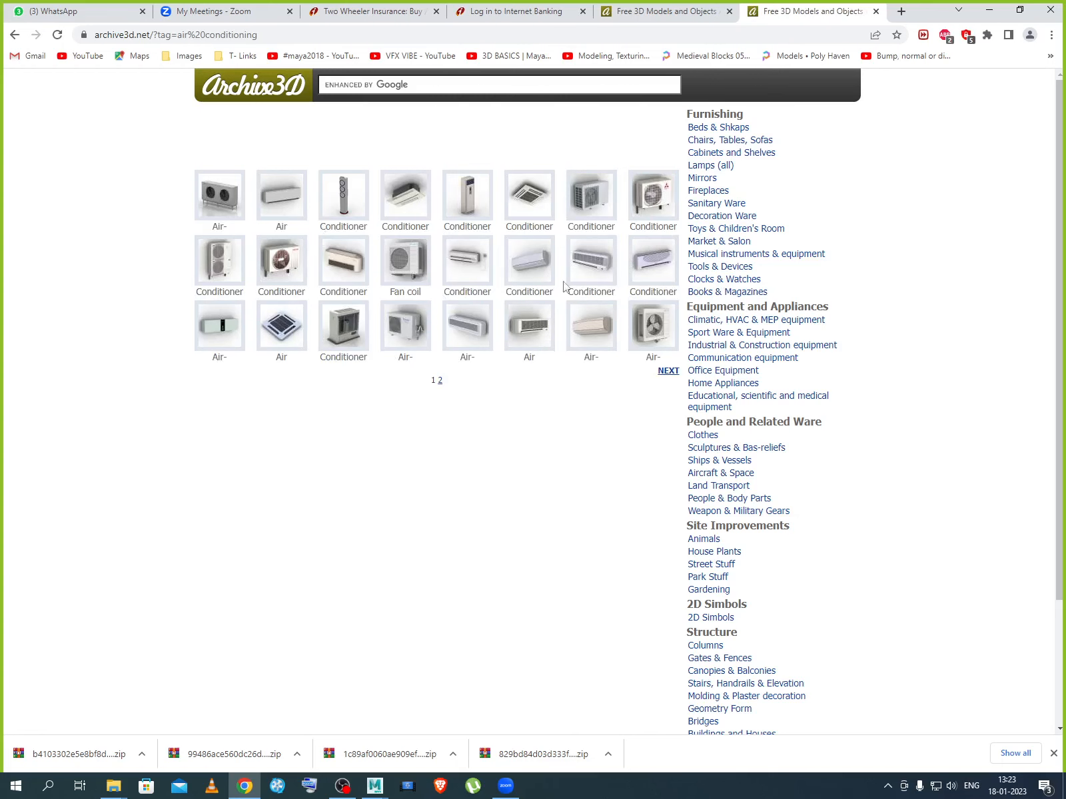
pyautogui.click(648, 276)
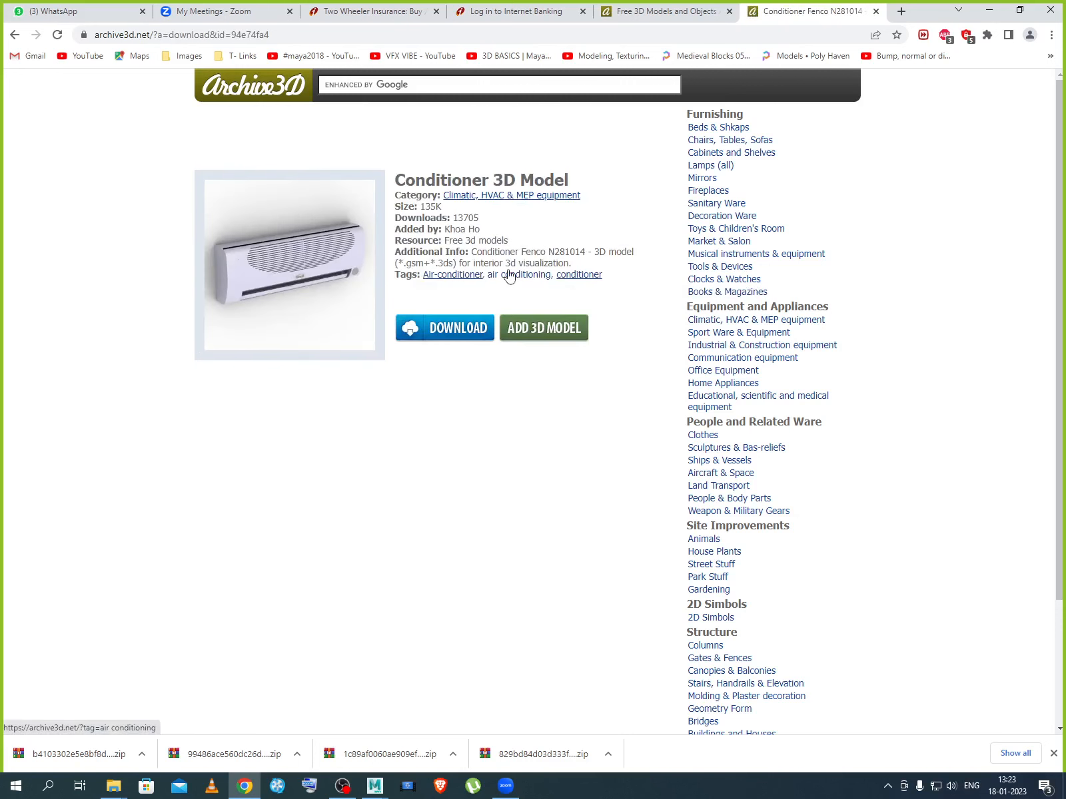
pyautogui.click(14, 39)
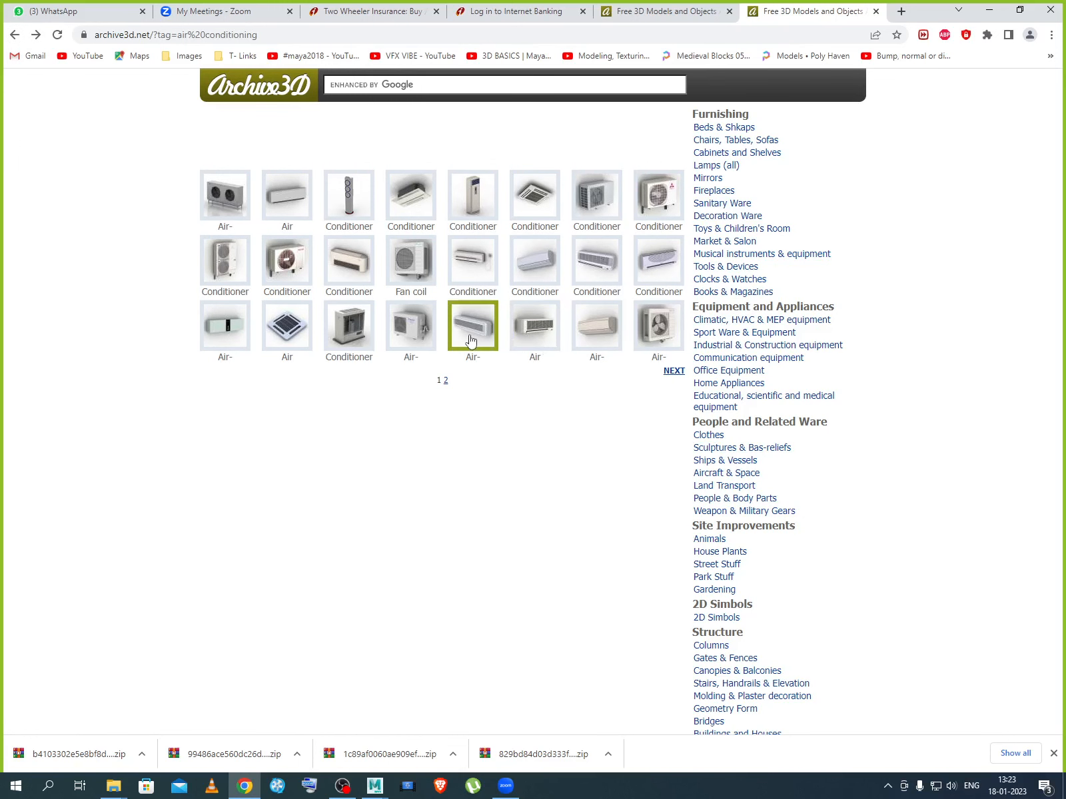
pyautogui.click(470, 341)
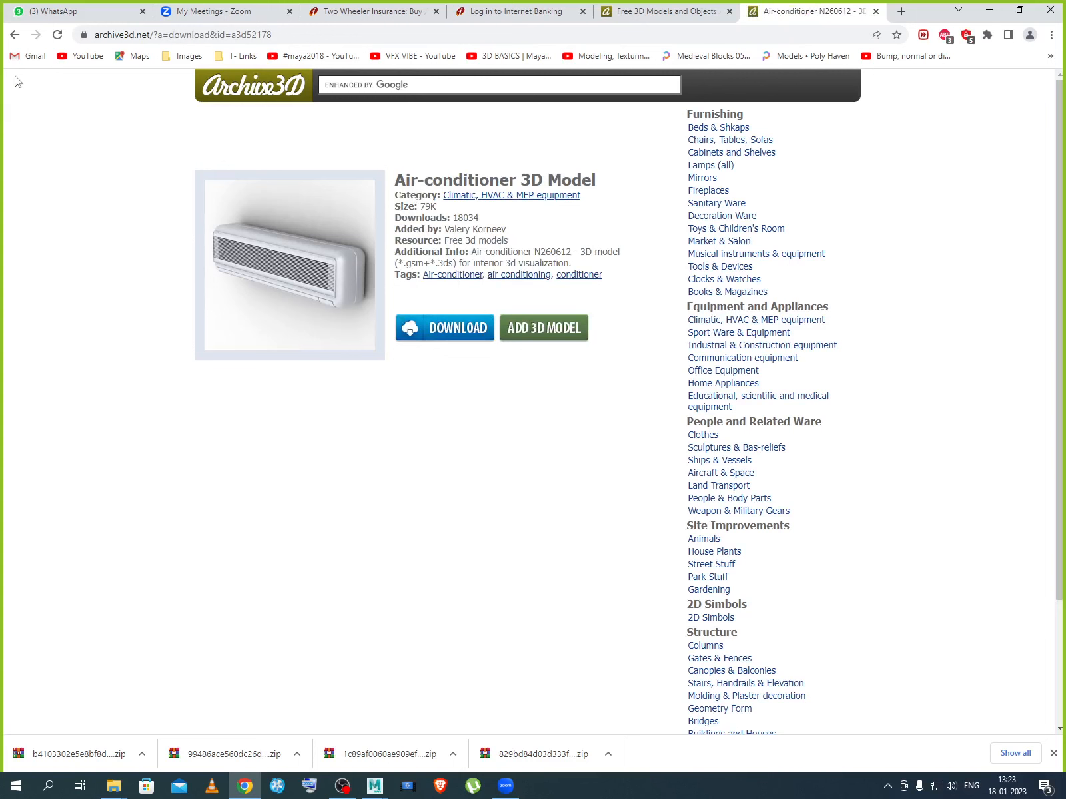
pyautogui.click(15, 36)
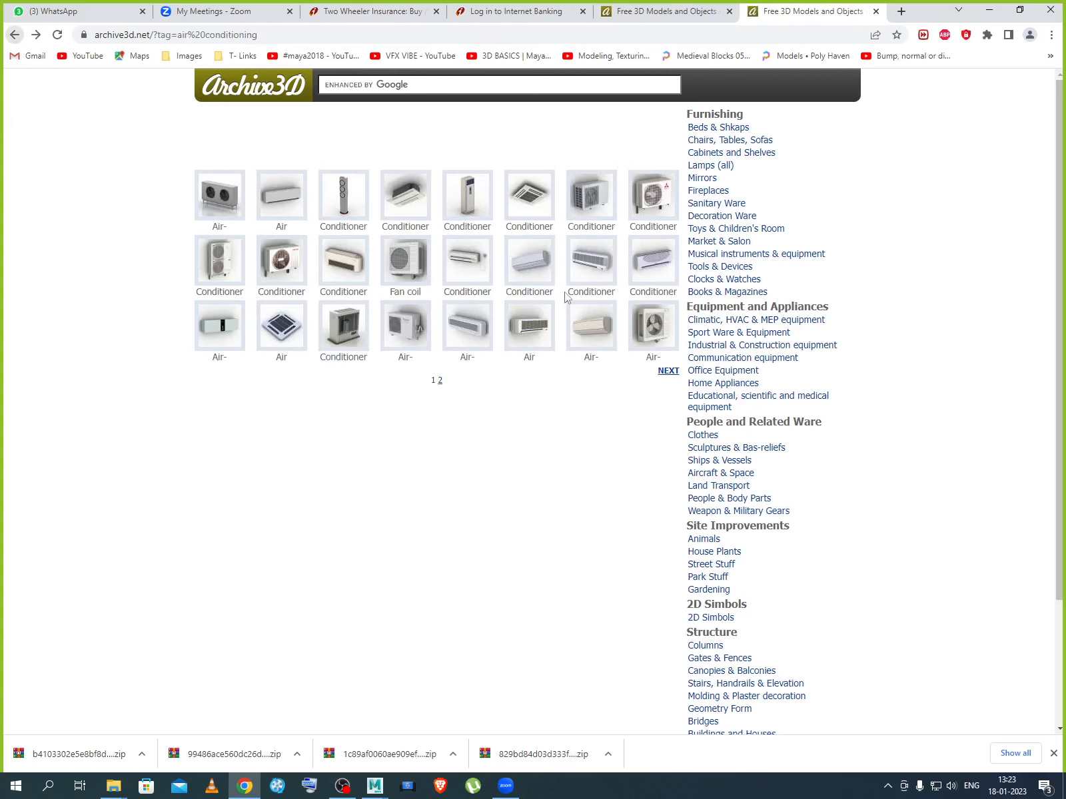
pyautogui.click(529, 263)
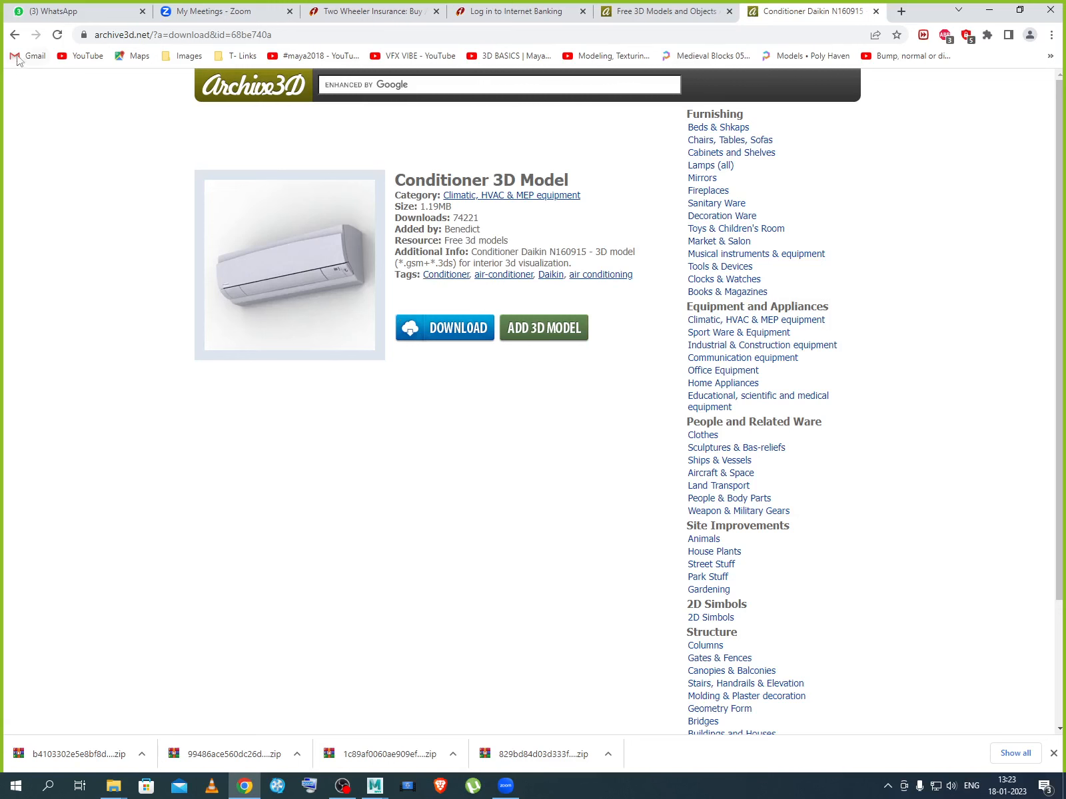
pyautogui.click(14, 35)
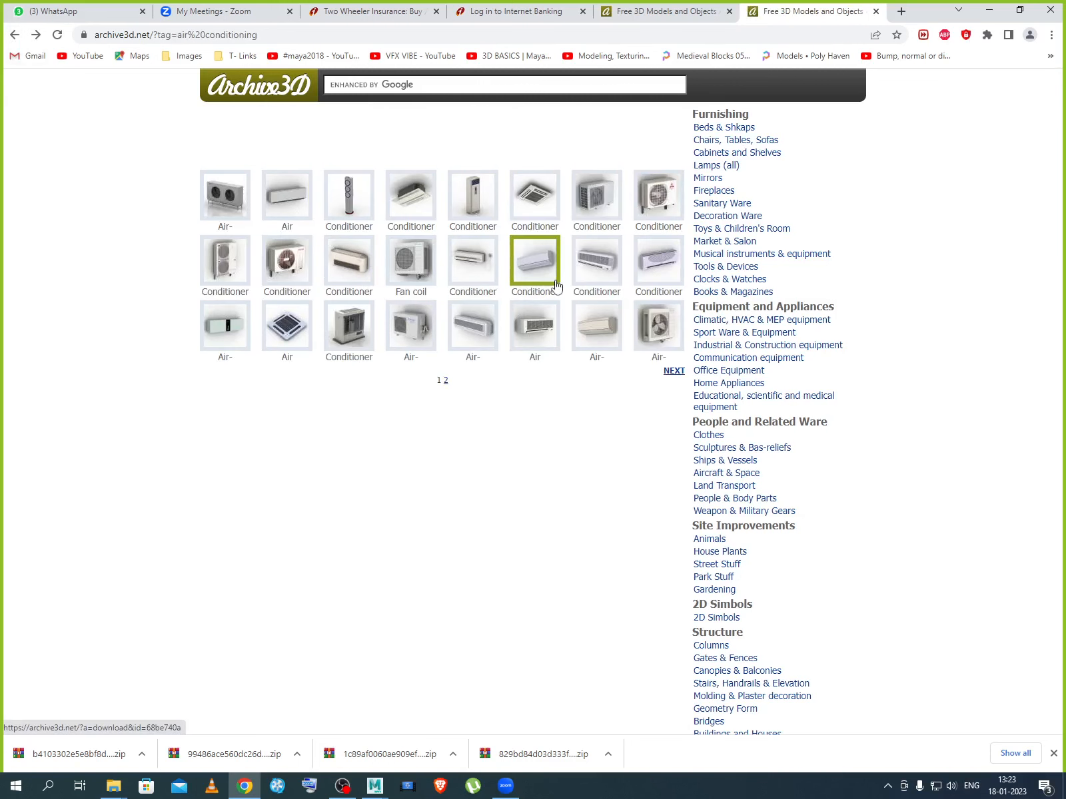
pyautogui.click(608, 340)
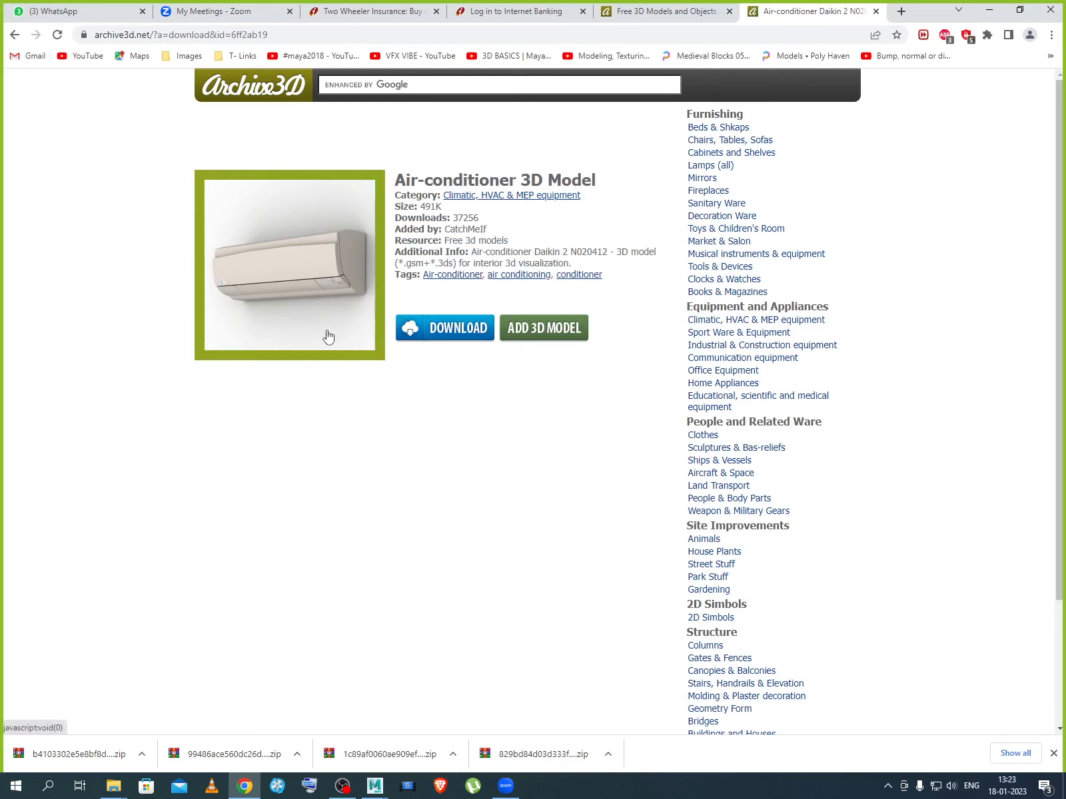
pyautogui.click(14, 34)
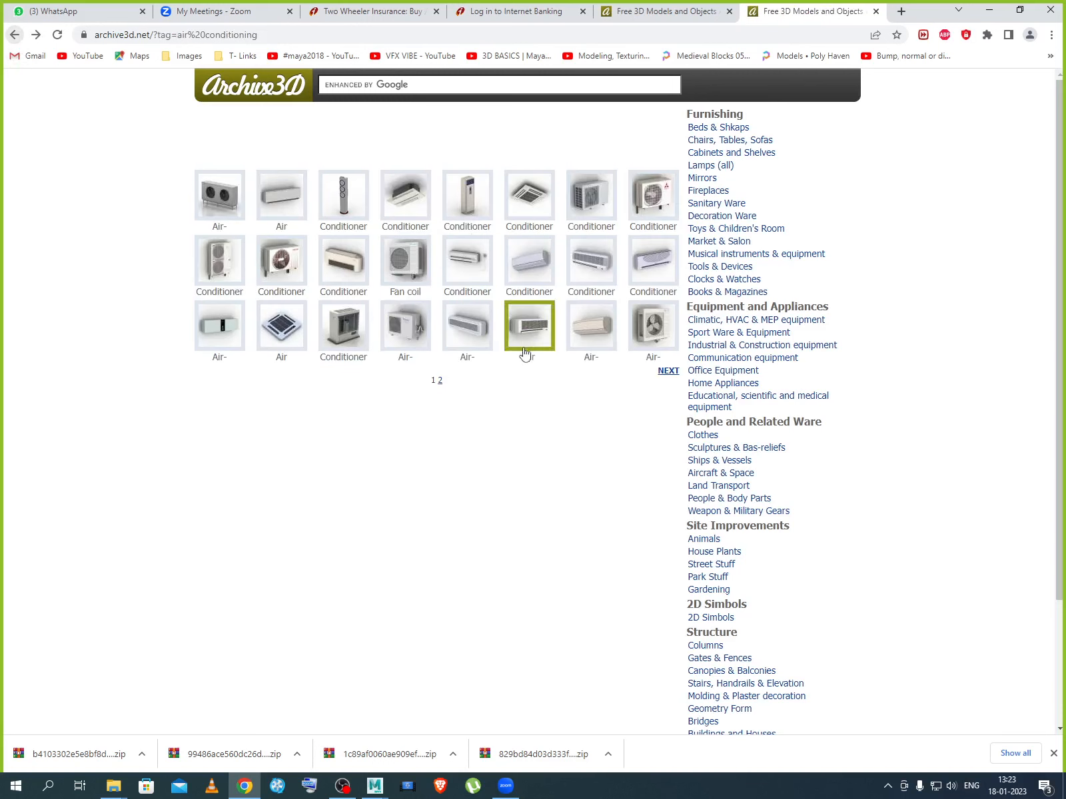
# Examine the Condicioner, Samsung AQ12AWA and Mitsubishi S models on page 2 of the air conditioning listing.
pyautogui.click(440, 383)
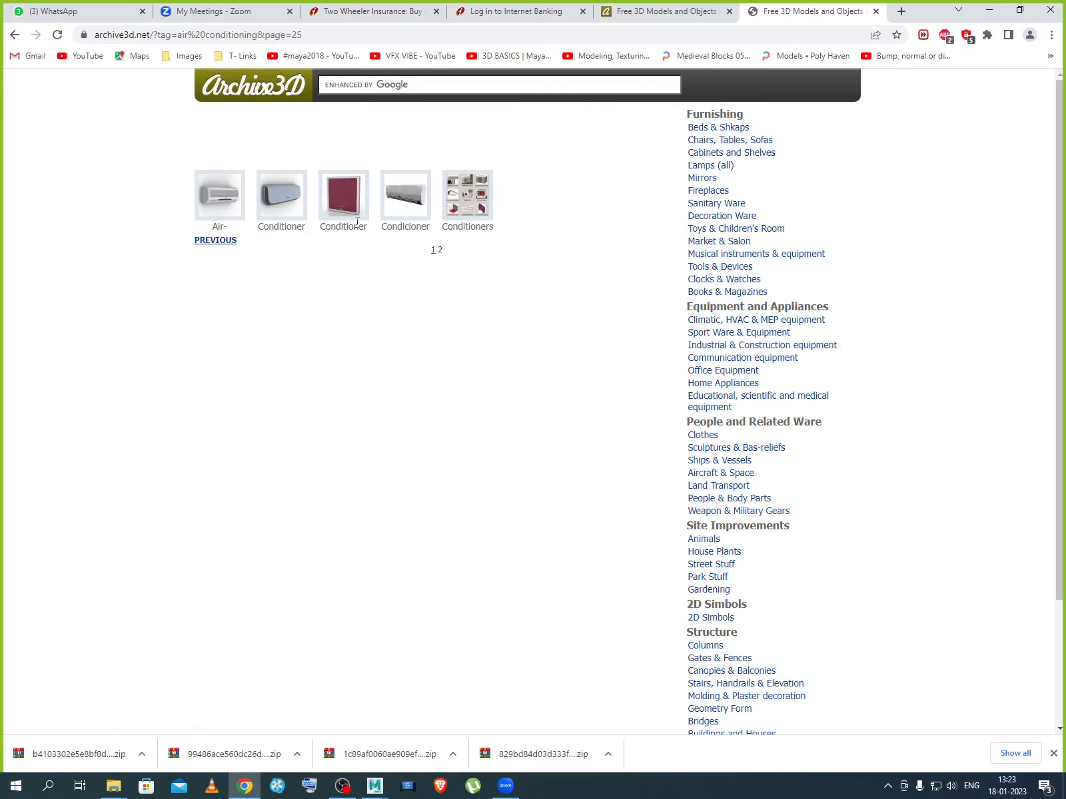
pyautogui.click(404, 200)
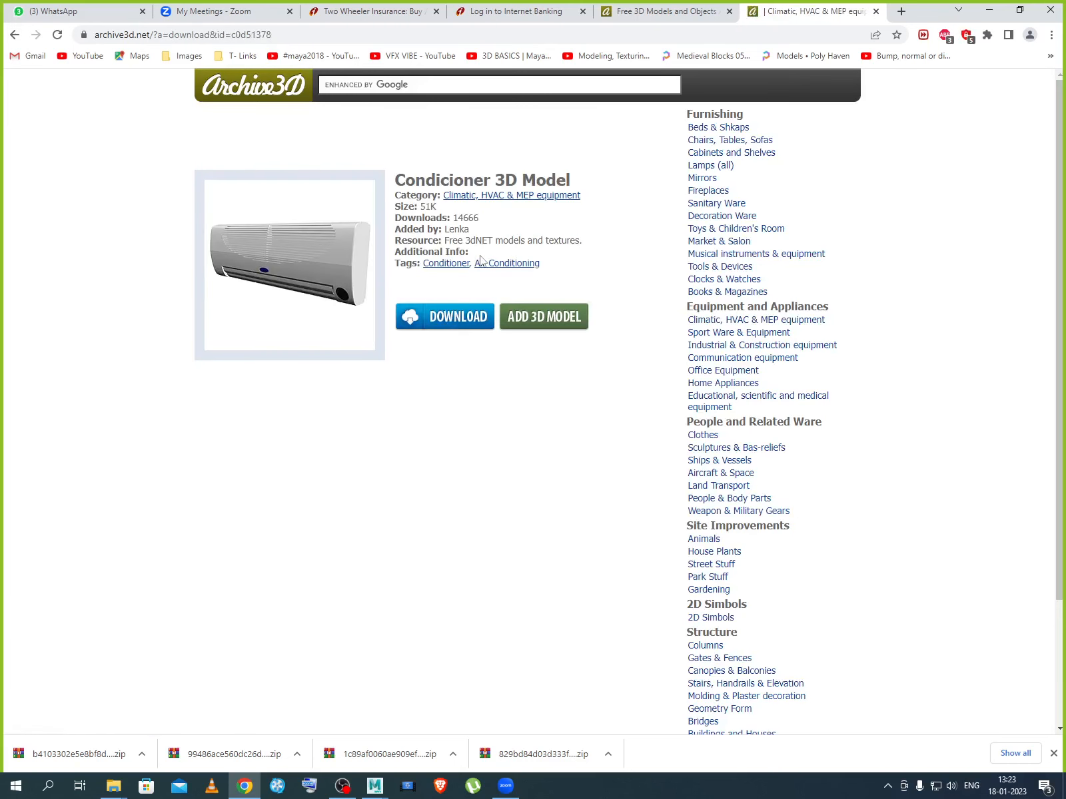
pyautogui.click(14, 37)
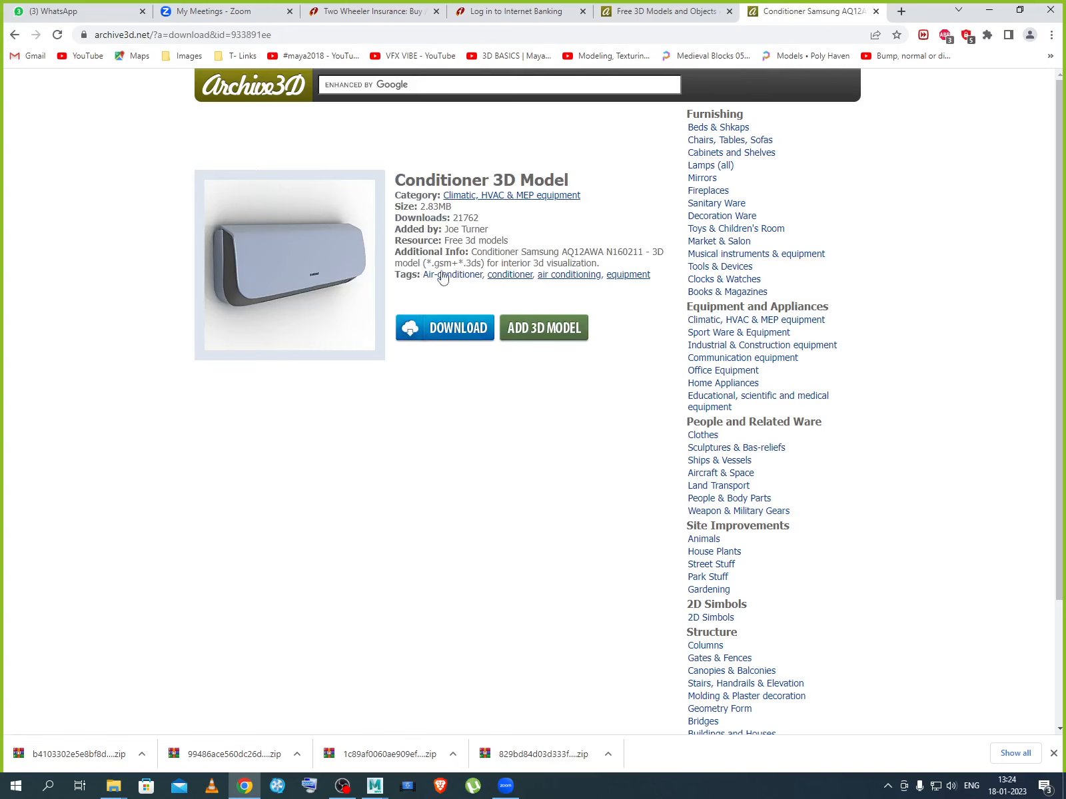
pyautogui.click(15, 35)
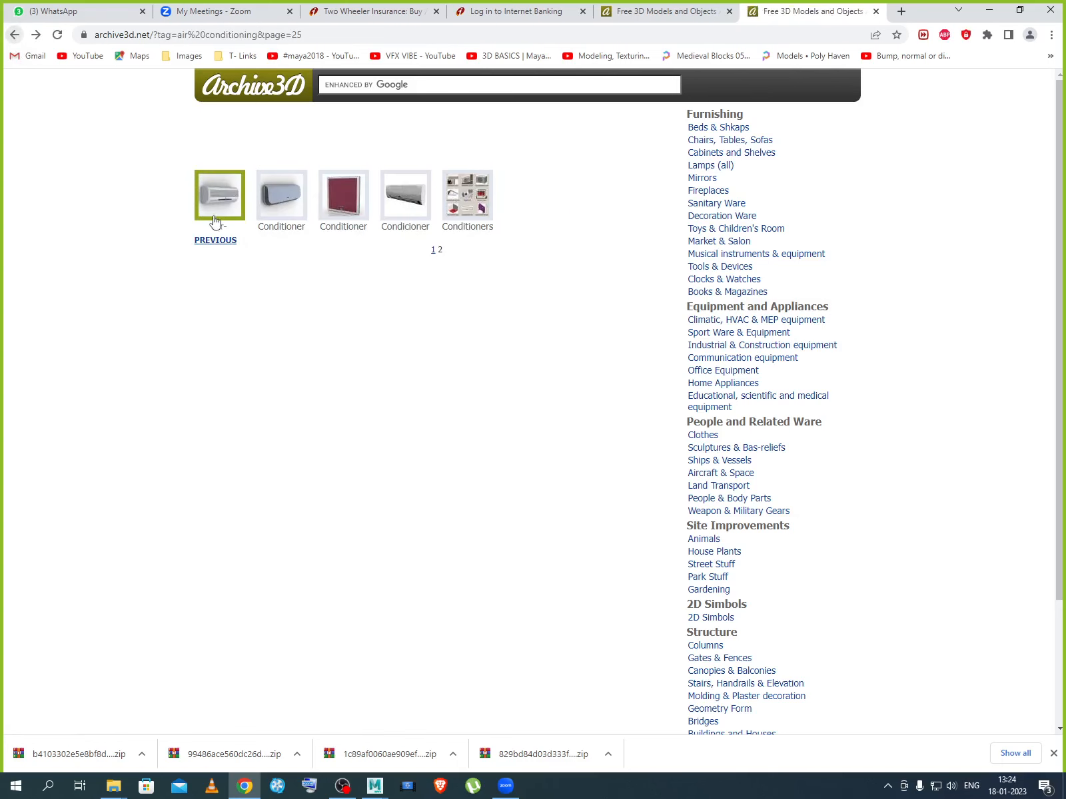
pyautogui.click(216, 213)
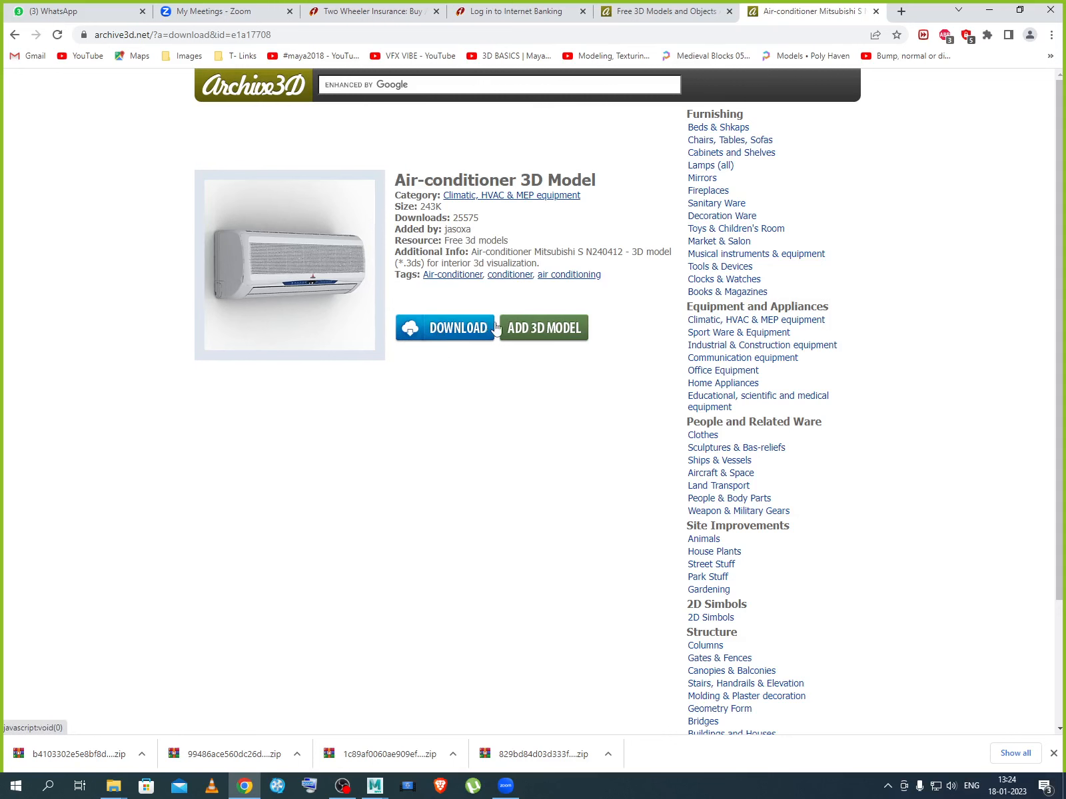
pyautogui.click(15, 36)
# Go back to page 1 of the air conditioning listing and compare the Conditioner Samsung and LG CC18AW models.
pyautogui.click(230, 241)
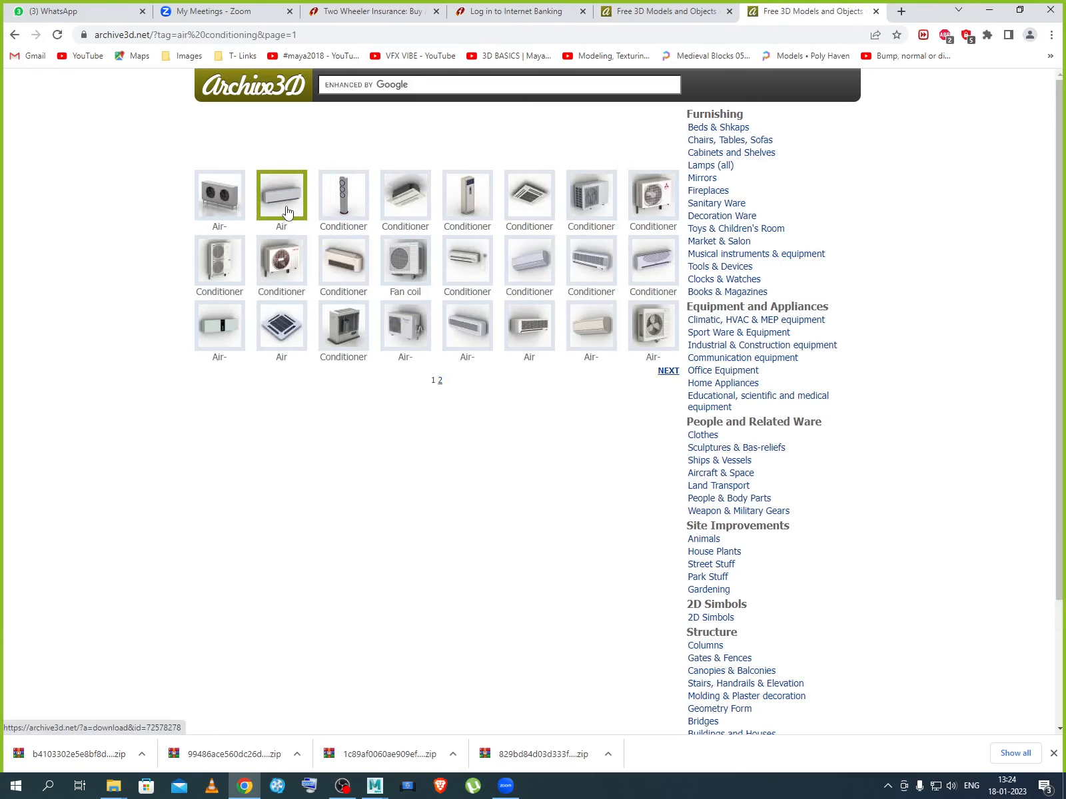
pyautogui.click(467, 273)
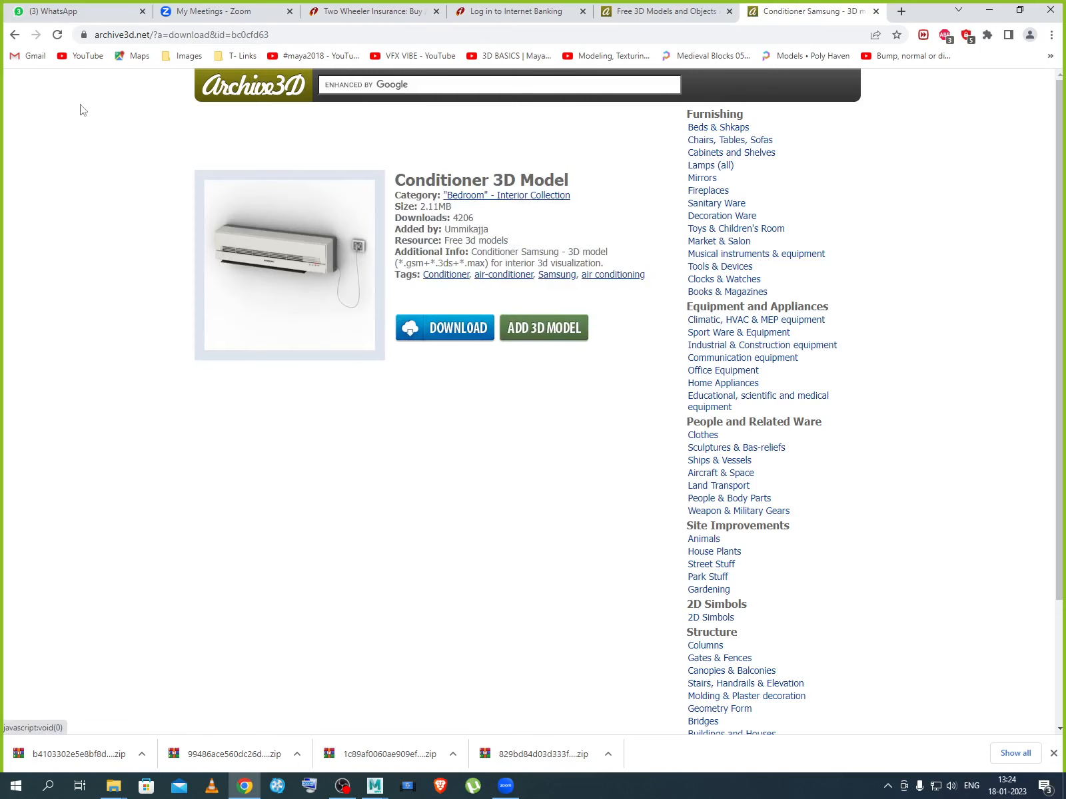
pyautogui.click(15, 34)
pyautogui.click(285, 216)
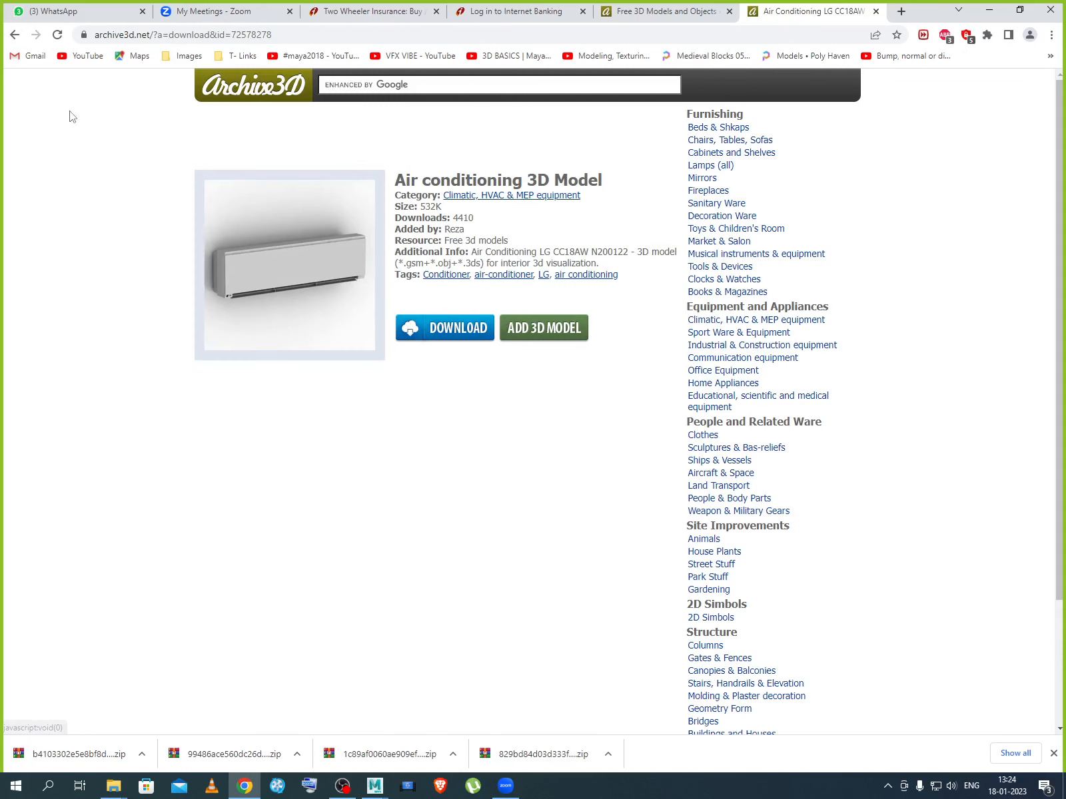
pyautogui.click(15, 34)
# Open the Air-conditioner N211113 model from the last row of the listing and download its zip archive.
pyautogui.click(226, 330)
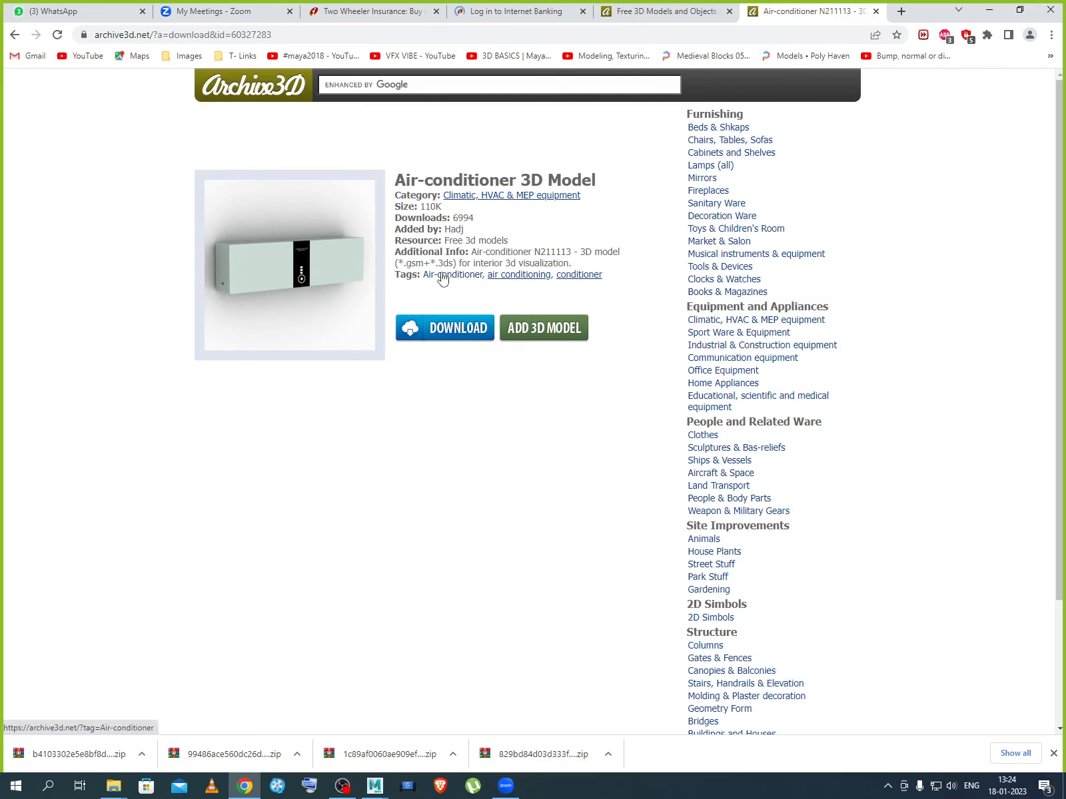
pyautogui.click(448, 328)
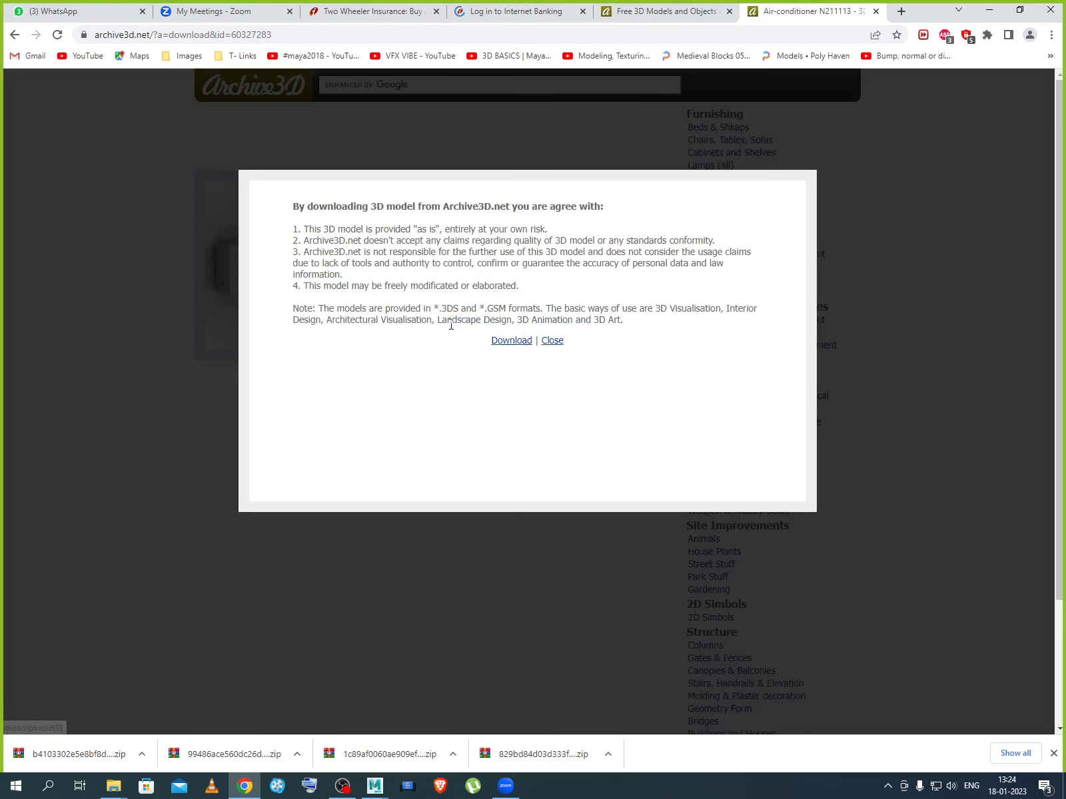
pyautogui.click(517, 344)
# Switch to the Downloads folder and refresh its file list to update the newly downloaded archives.
pyautogui.moveTo(113, 786)
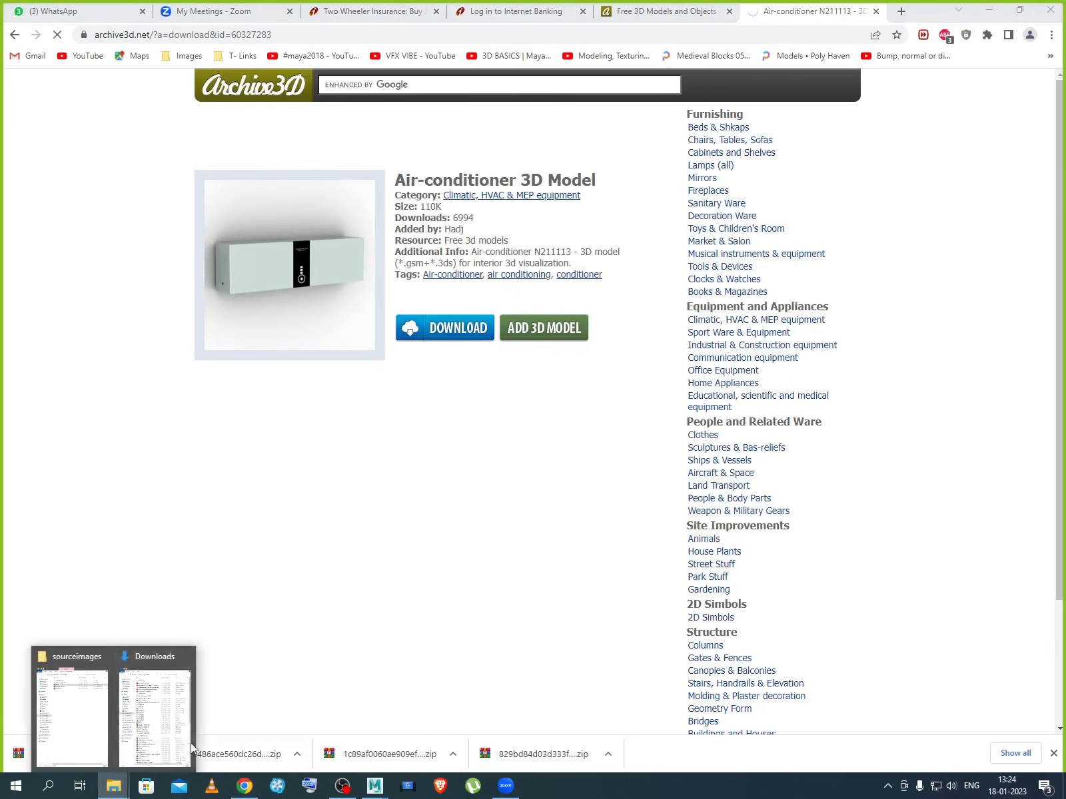
pyautogui.click(171, 750)
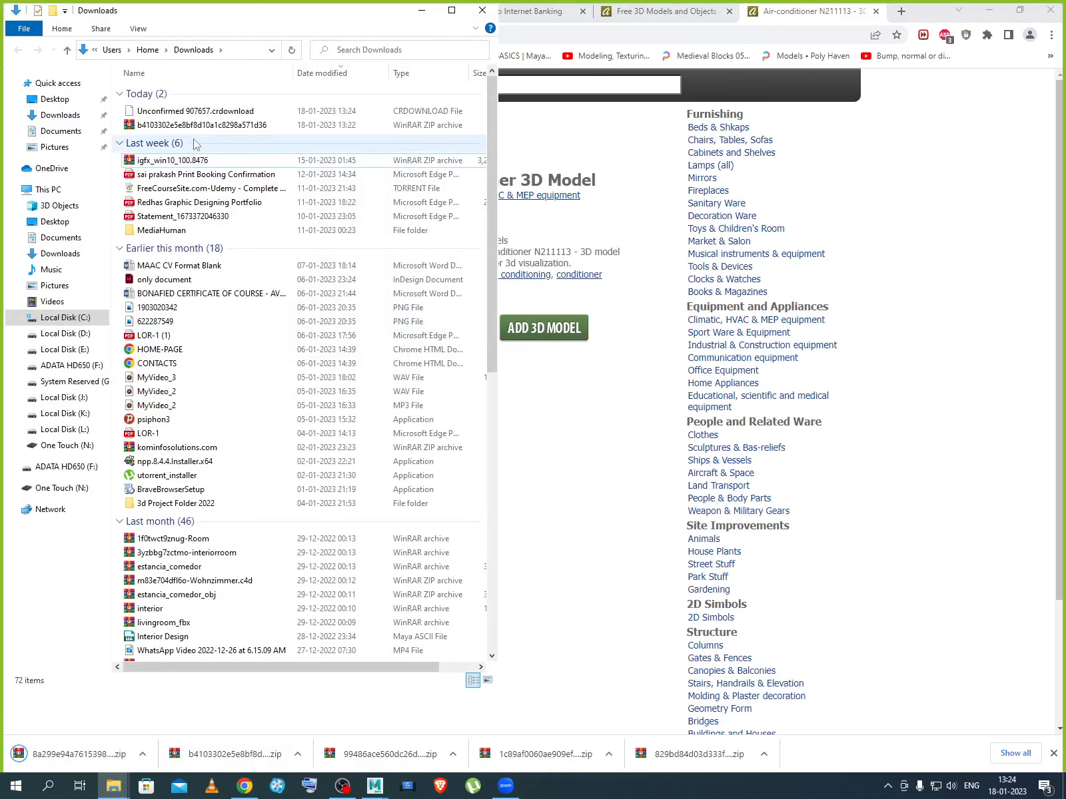
pyautogui.click(205, 139)
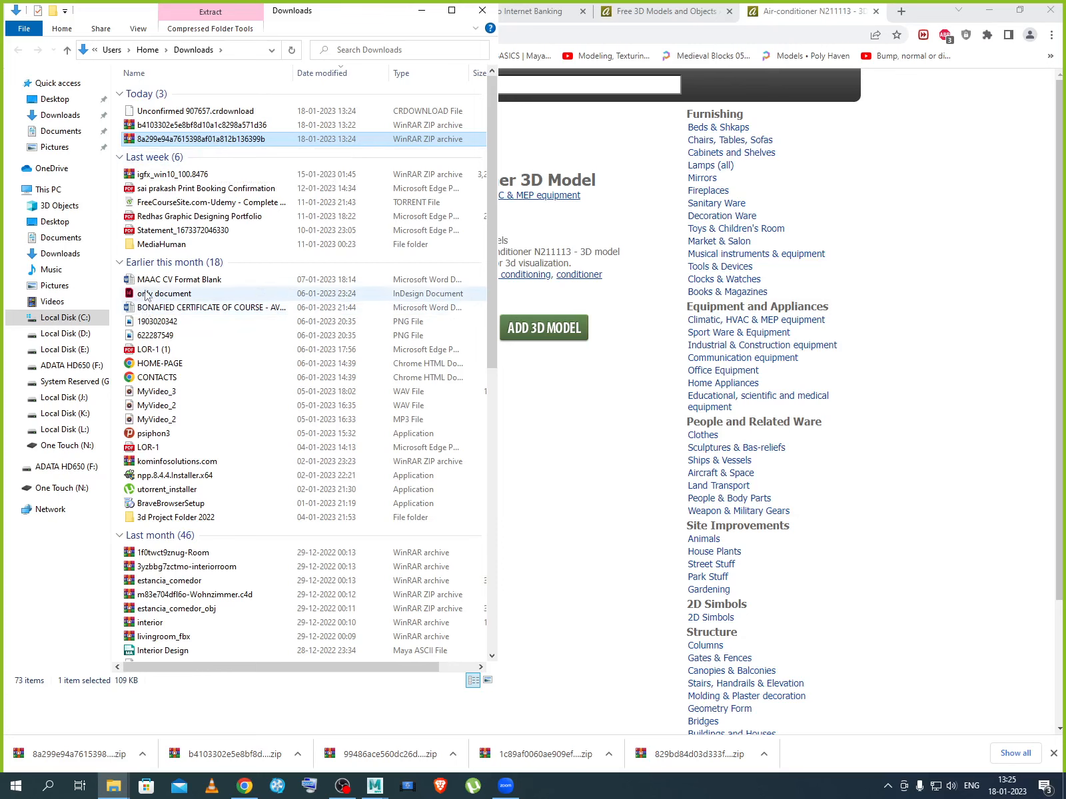
pyautogui.rightClick(106, 242)
pyautogui.press('Escape')
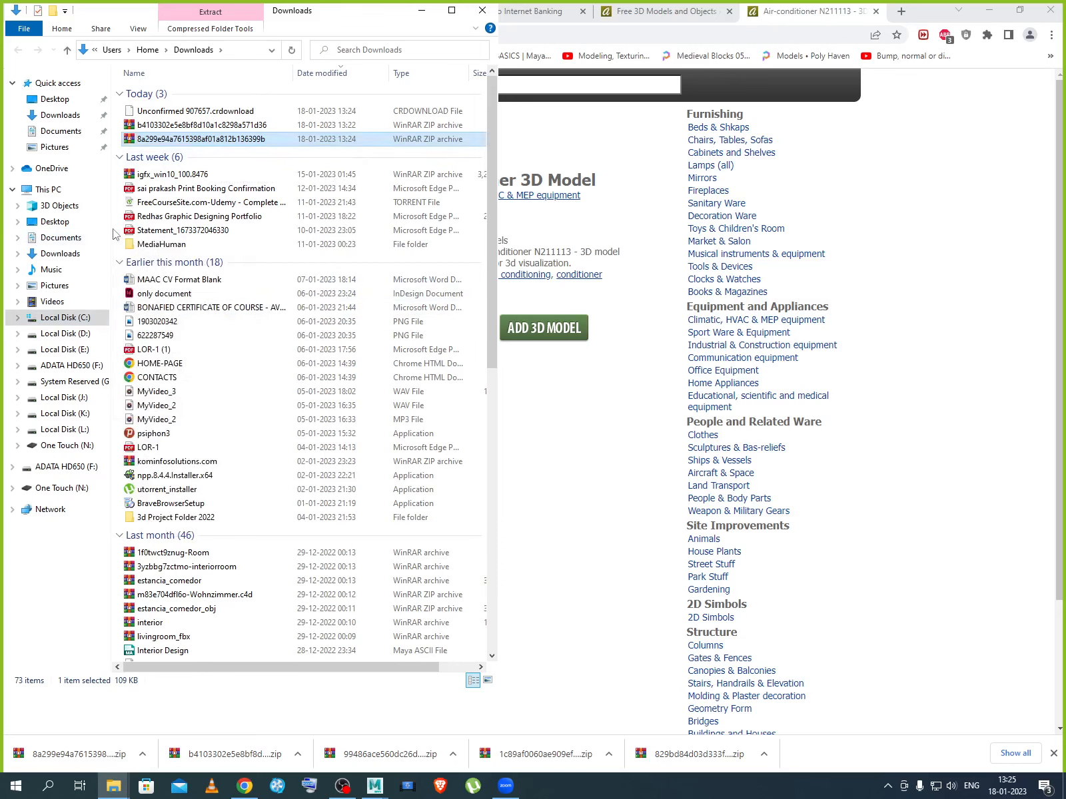
pyautogui.rightClick(114, 229)
pyautogui.click(149, 283)
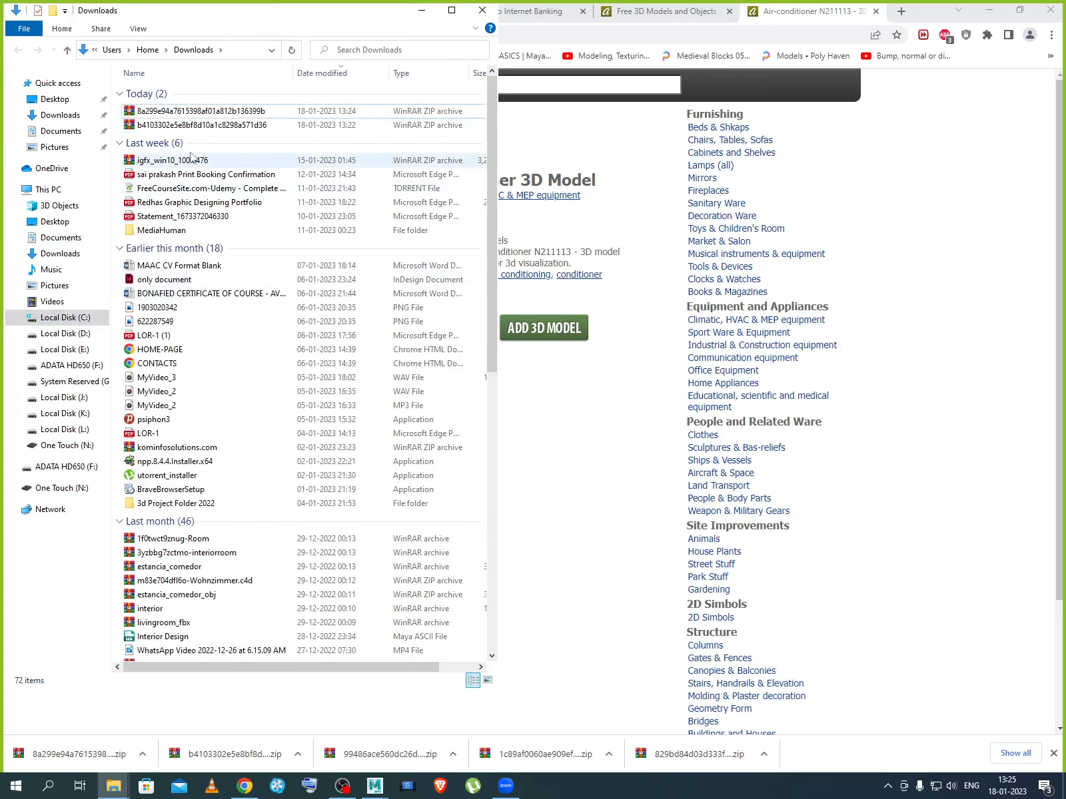
# Move today's two zip archives from the Downloads folder into the project's sourceimages folder.
pyautogui.click(201, 113)
pyautogui.keyDown('shift'); pyautogui.click(204, 126); pyautogui.keyUp('shift')
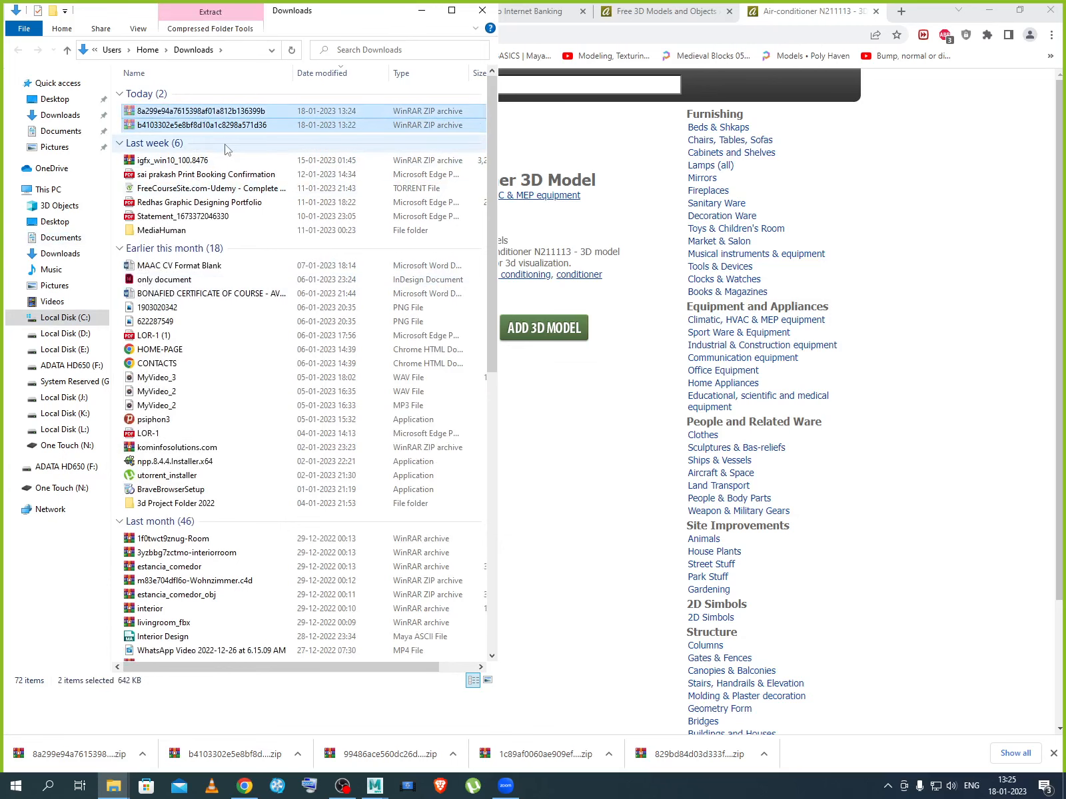
pyautogui.click(988, 10)
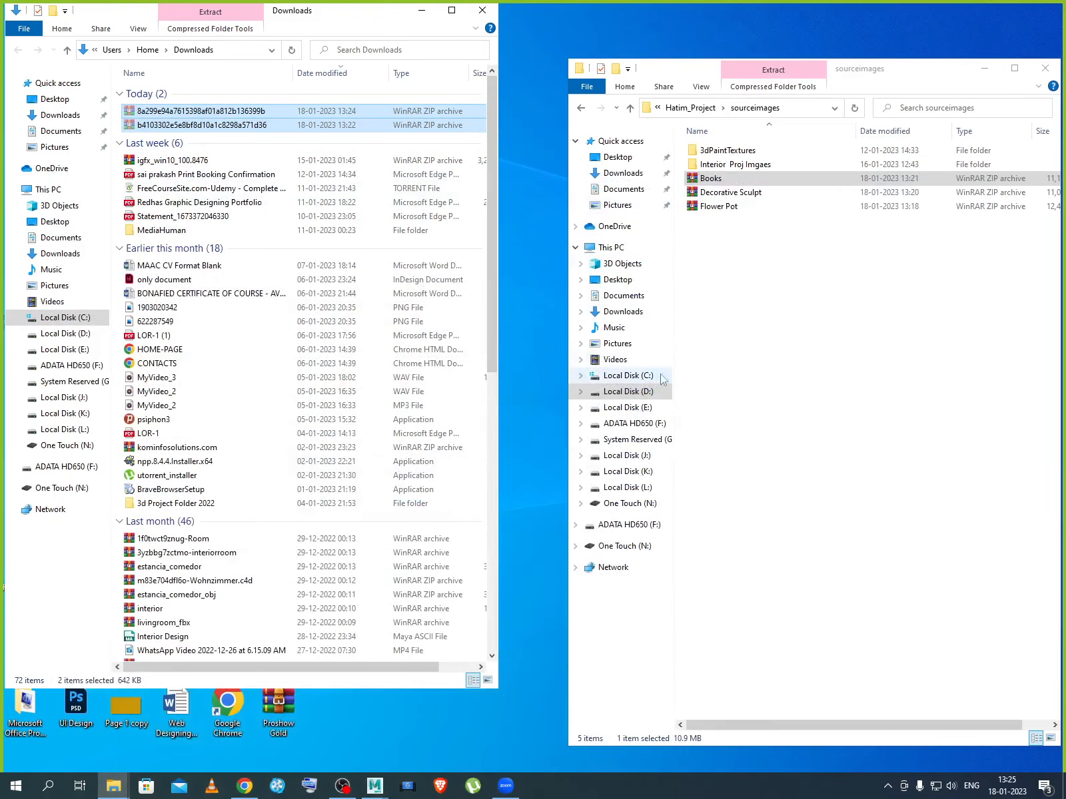
pyautogui.rightClick(737, 328)
pyautogui.click(773, 417)
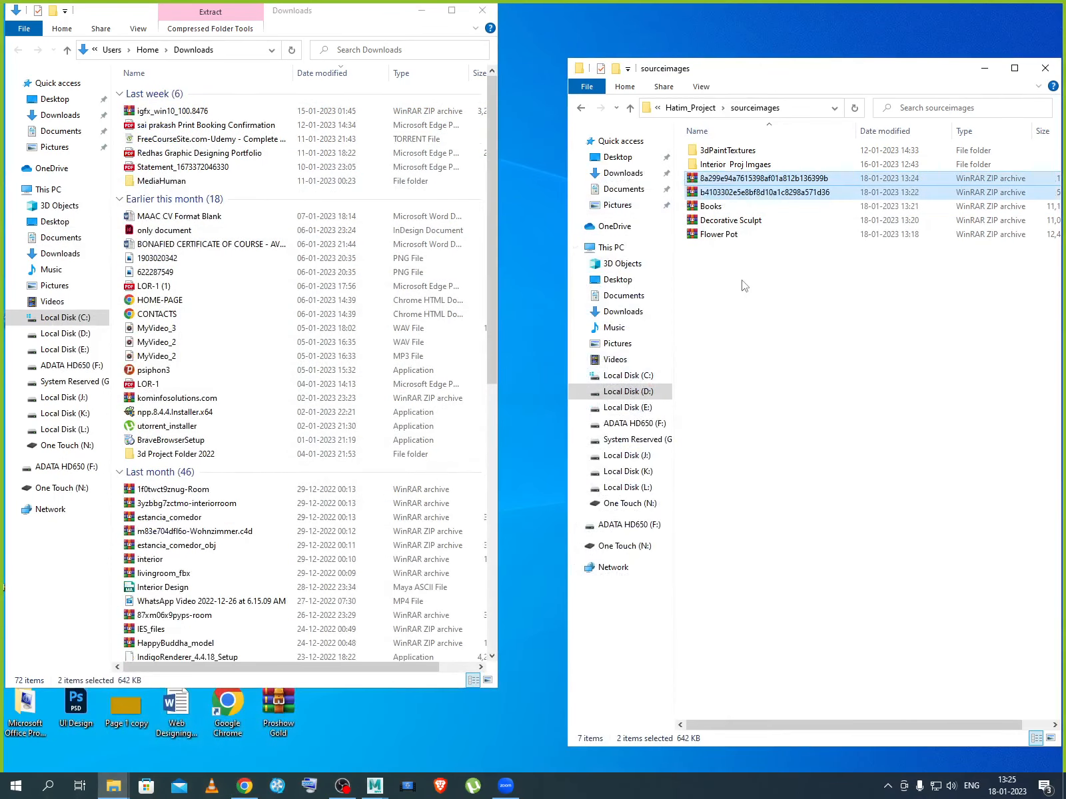
# Rename the zip archive starting with b4103302 in sourceimages as AC 1.
pyautogui.click(725, 194)
pyautogui.click(726, 193)
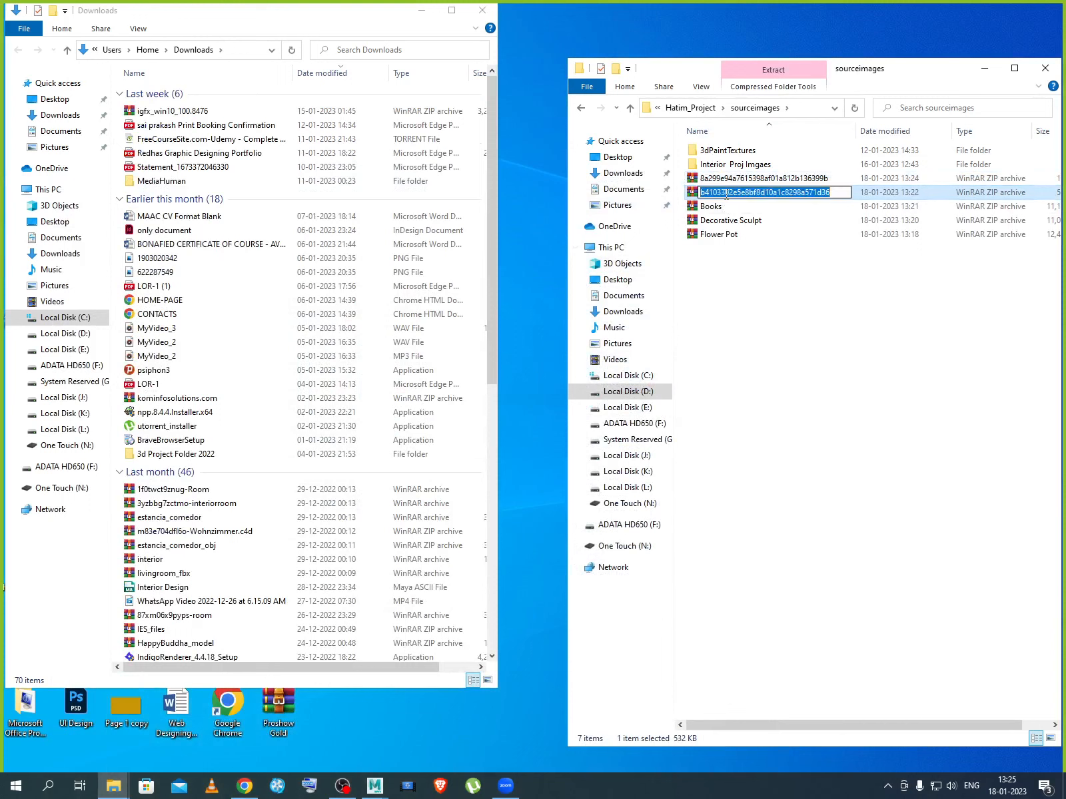
pyautogui.write('AC 1')
pyautogui.press('Return')
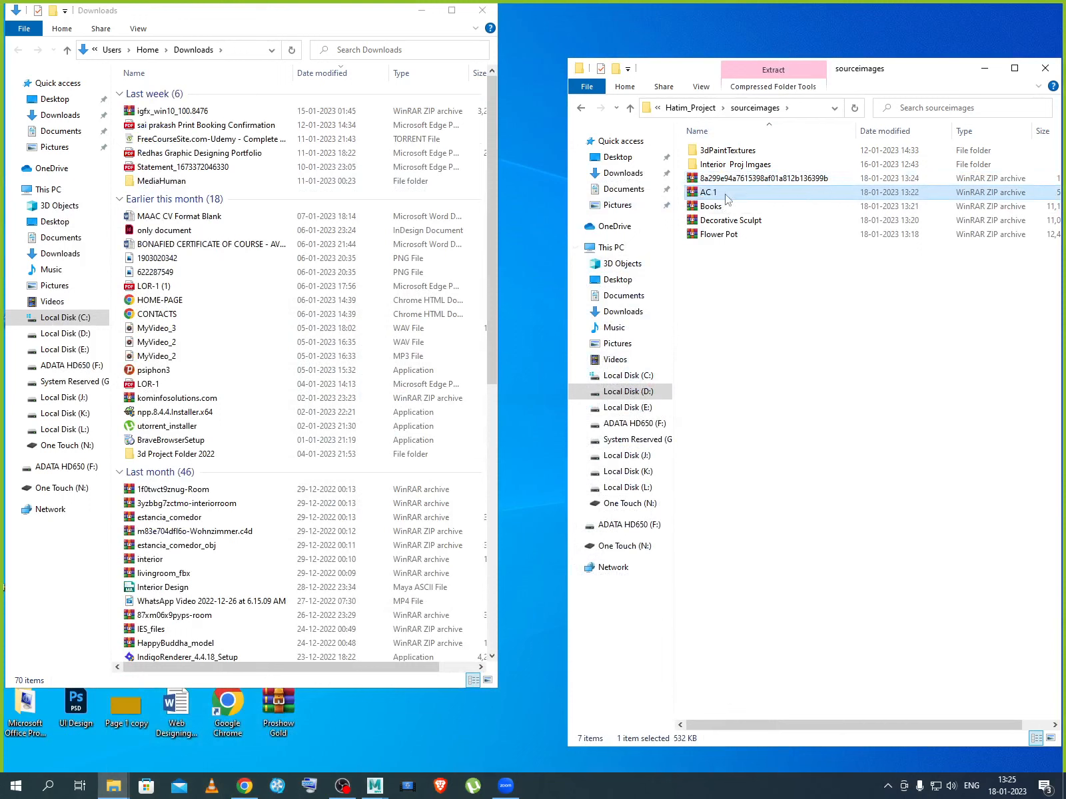
# Rename the zip archive starting with 8a299e94 in sourceimages as AC 2.
pyautogui.click(730, 181)
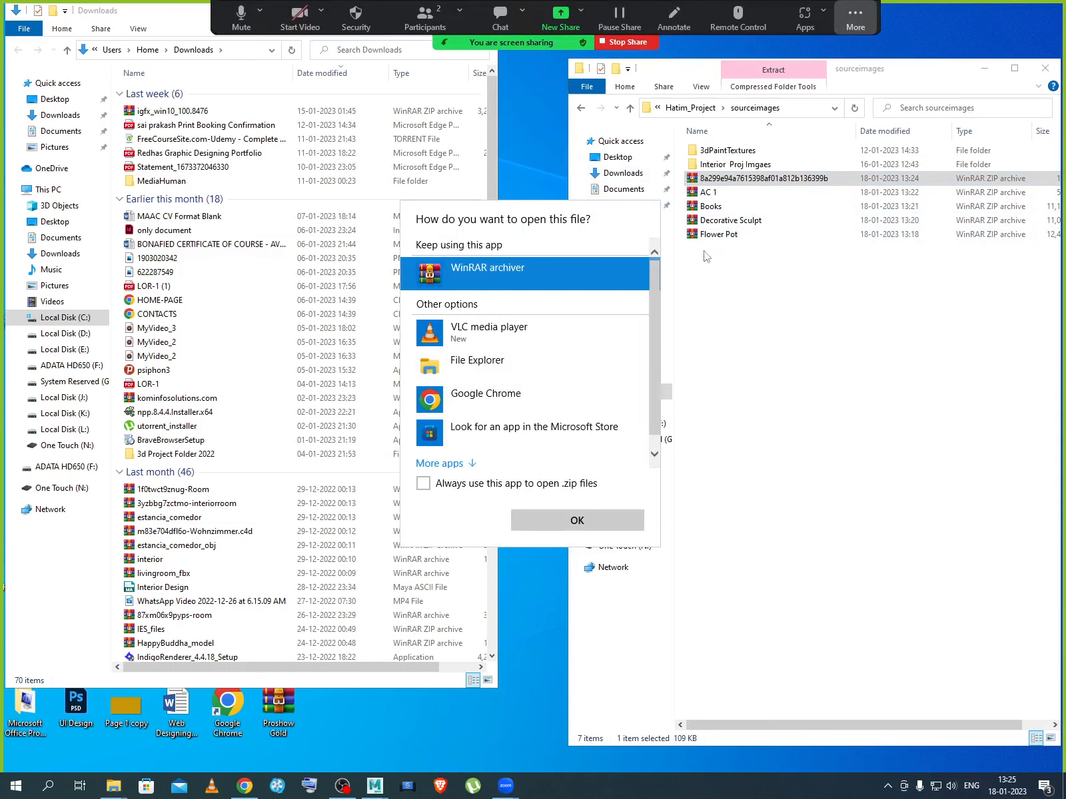
pyautogui.press('Escape')
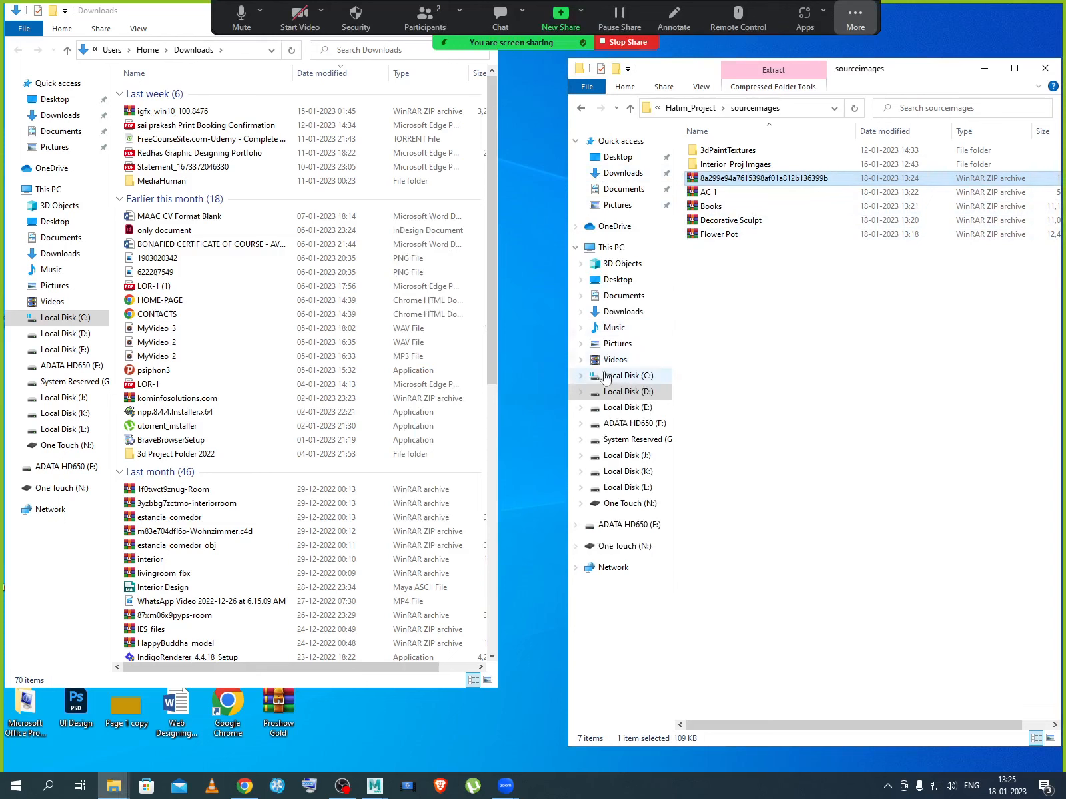
pyautogui.click(855, 19)
pyautogui.click(886, 124)
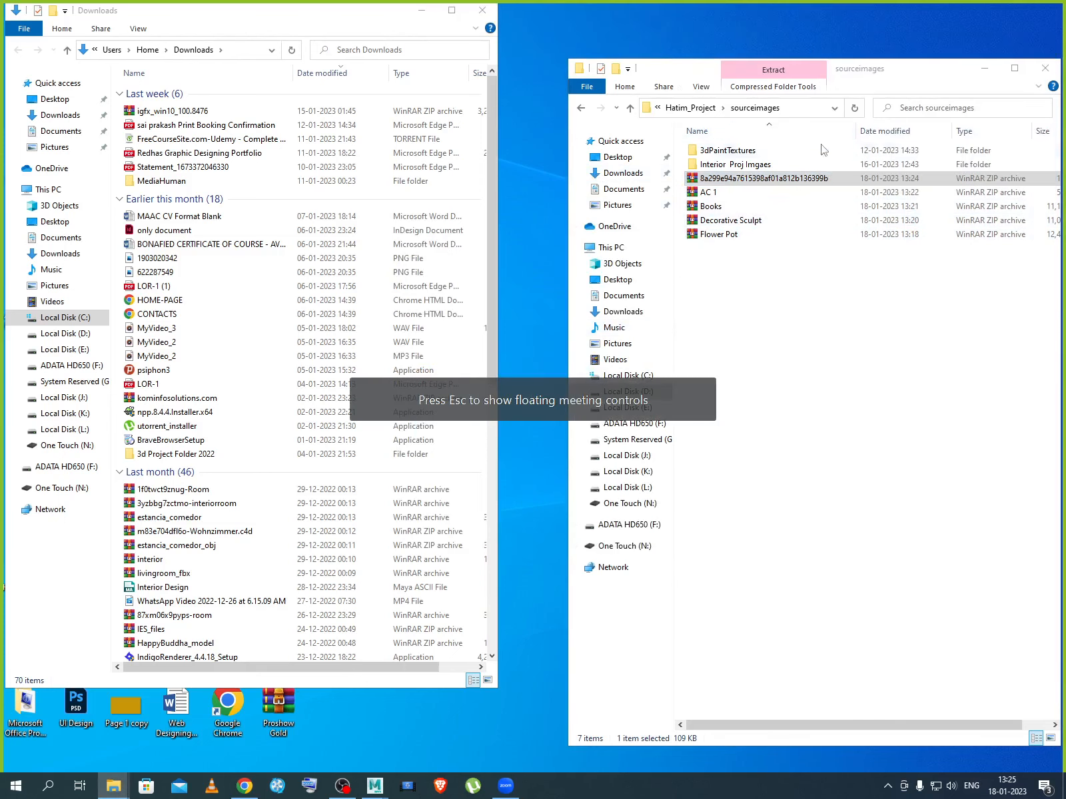
pyautogui.click(752, 178)
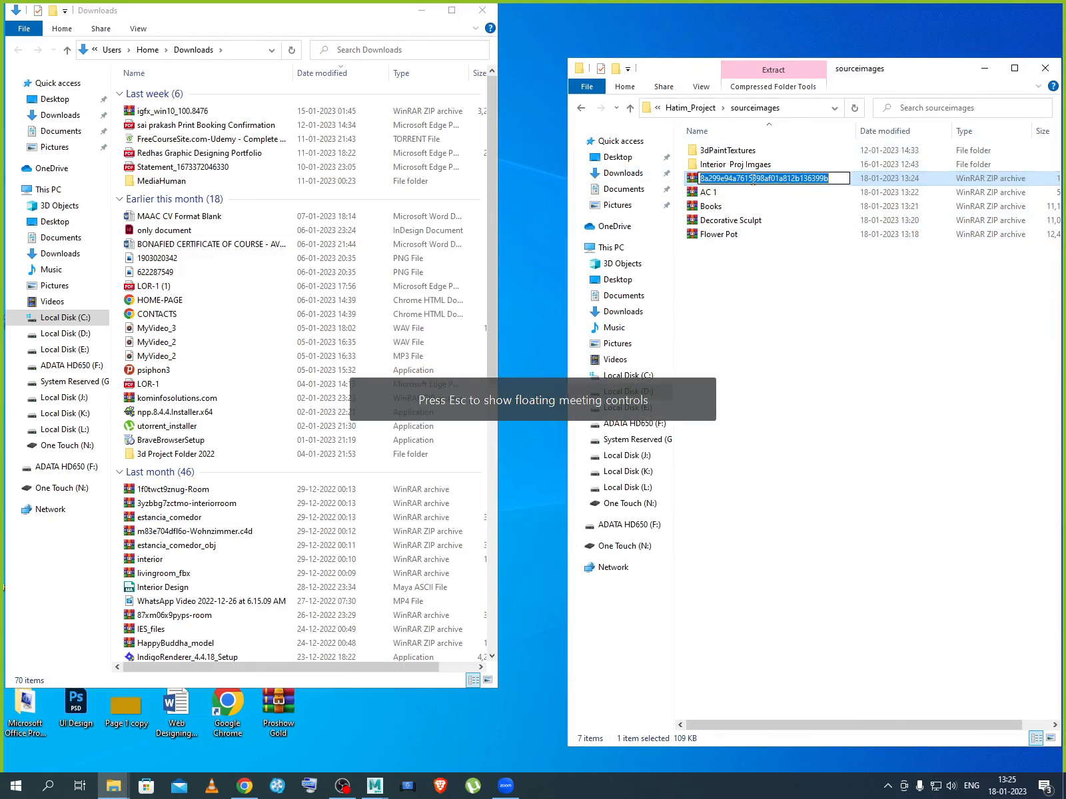
pyautogui.write('A')
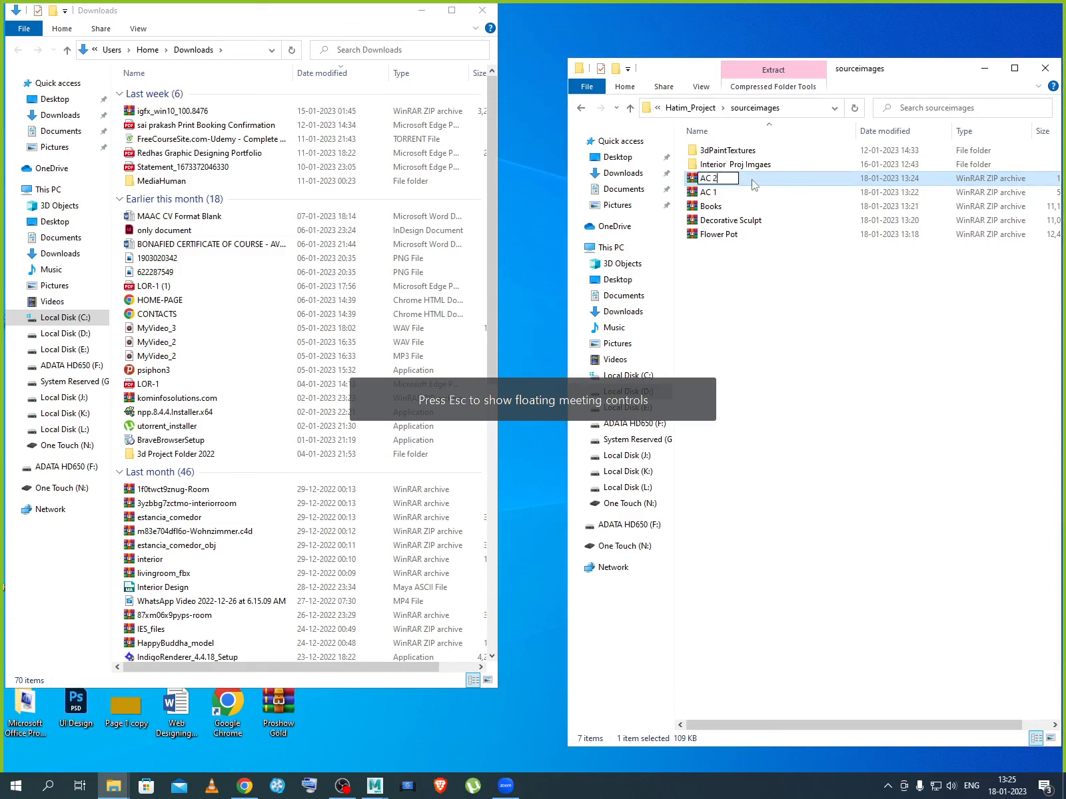
pyautogui.write('C 2')
pyautogui.press('Return')
# Extract the AC 1, AC 2, Books, Decorative Sculpt and Flower Pot archives, each to a separate folder within sourceimages.
pyautogui.rightClick(744, 282)
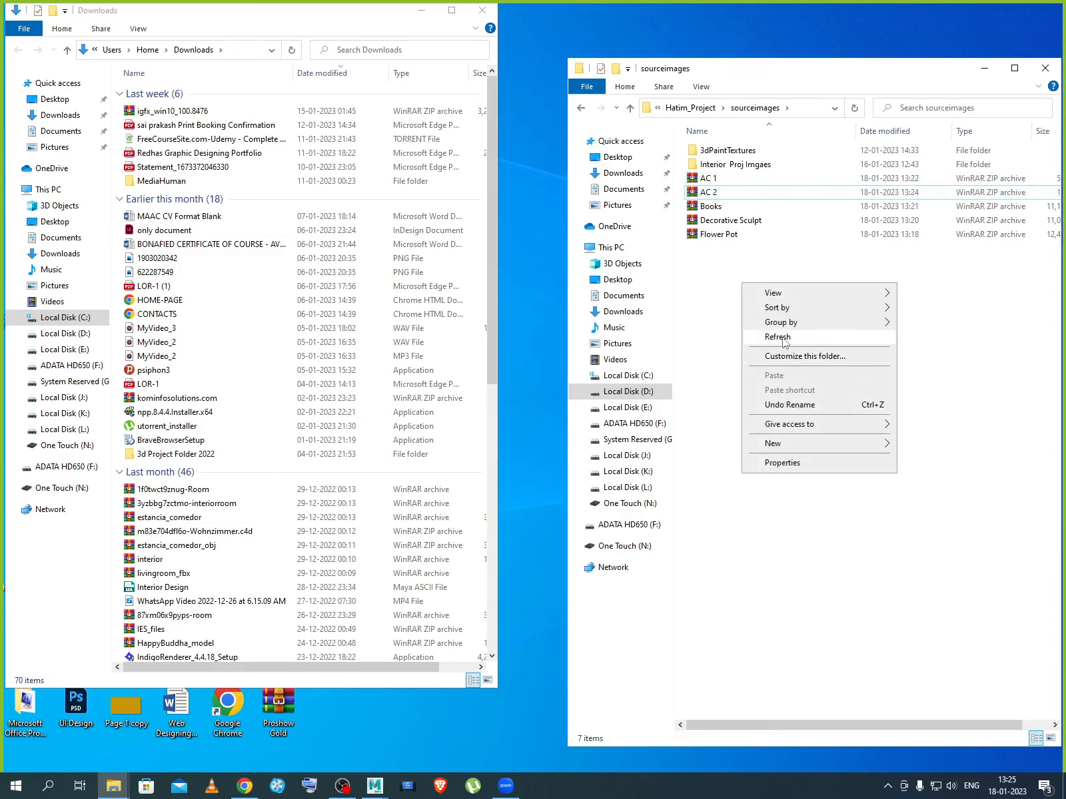
pyautogui.click(762, 337)
pyautogui.moveTo(759, 276); pyautogui.dragTo(675, 173)
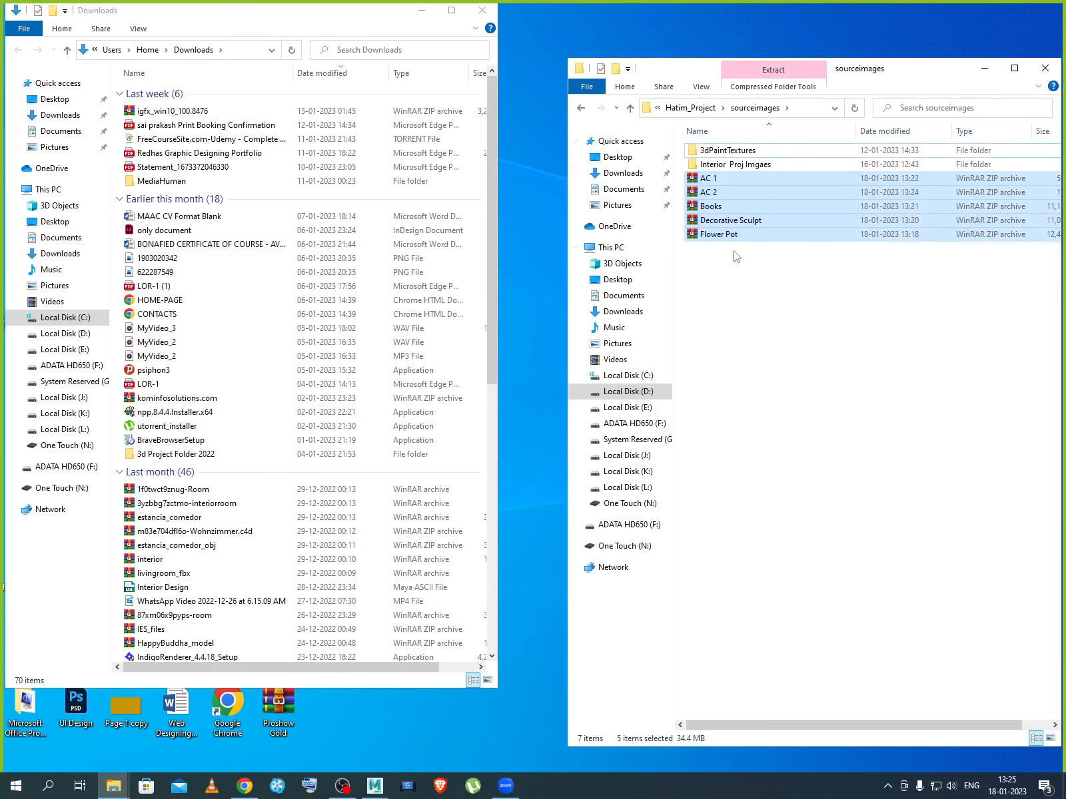
pyautogui.click(426, 12)
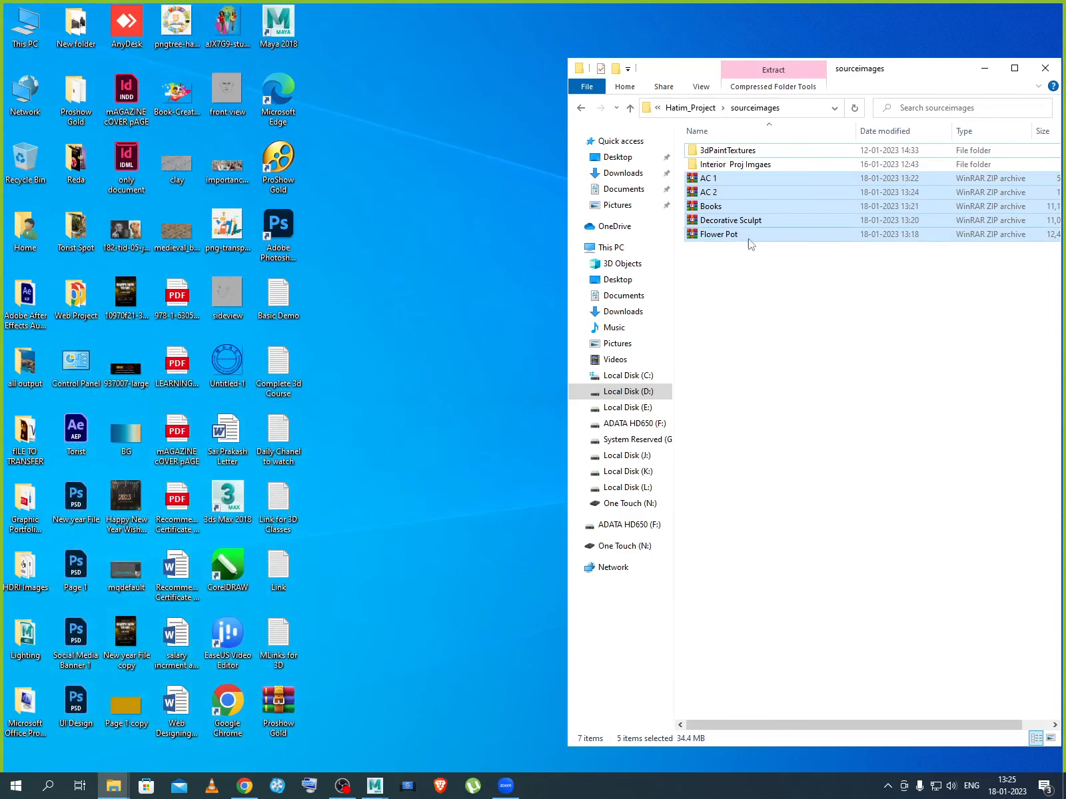
pyautogui.rightClick(726, 227)
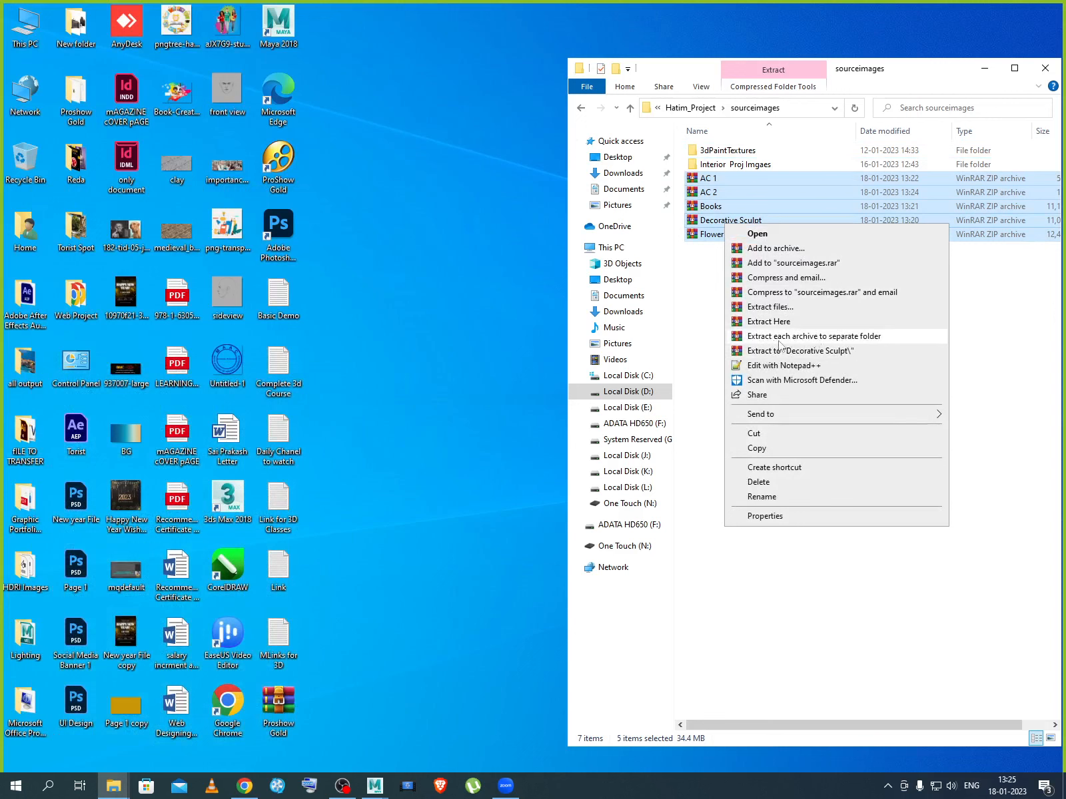
pyautogui.click(857, 338)
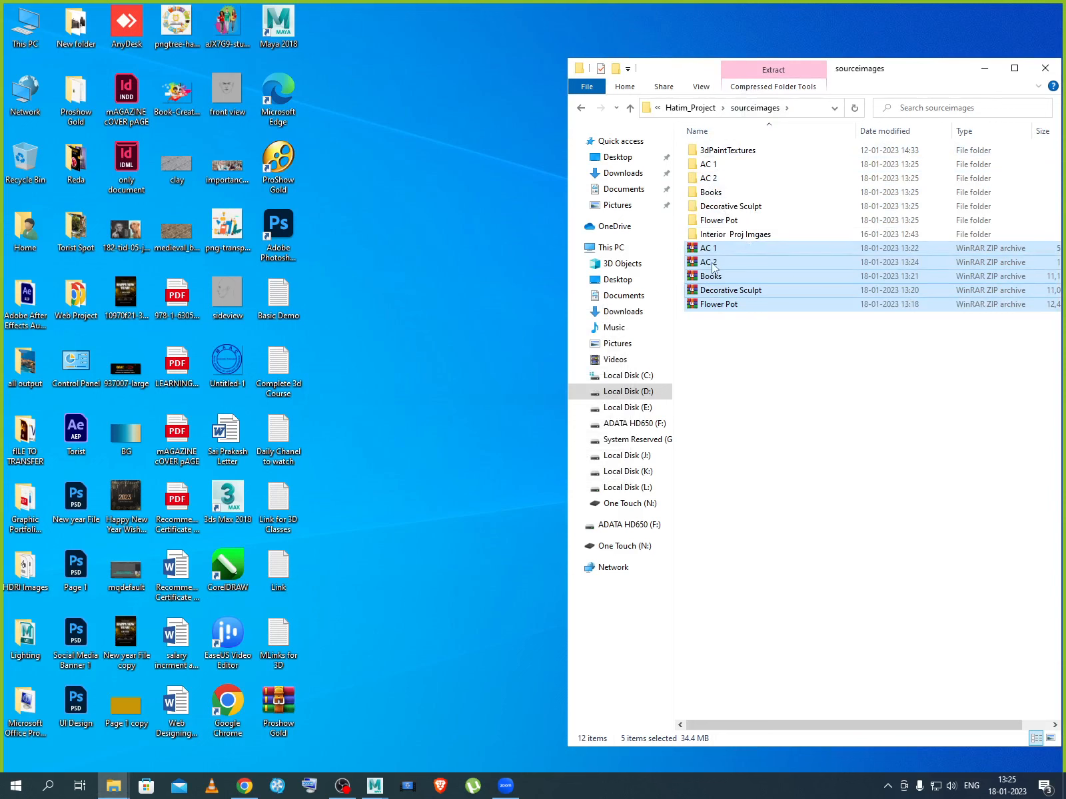
# Open the model subfolder inside the extracted AC 1 folder and inspect the file types of the LG CC18AW air conditioner.
pyautogui.click(739, 349)
pyautogui.doubleClick(708, 165)
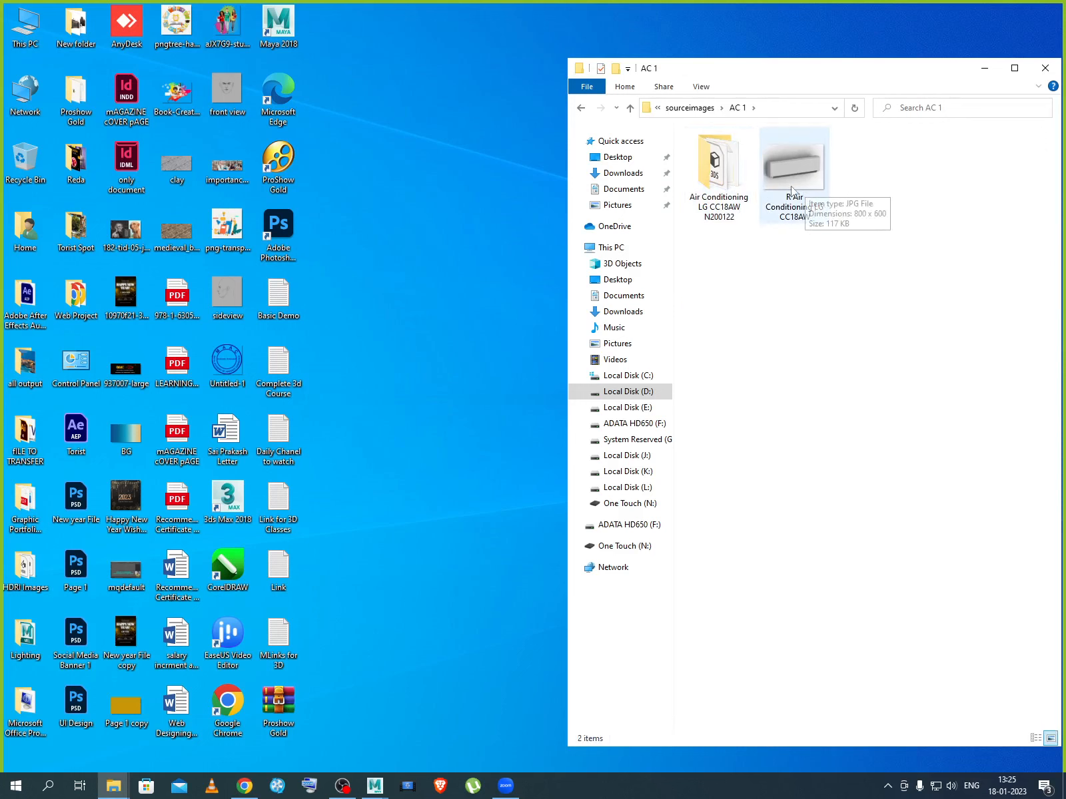
pyautogui.doubleClick(741, 199)
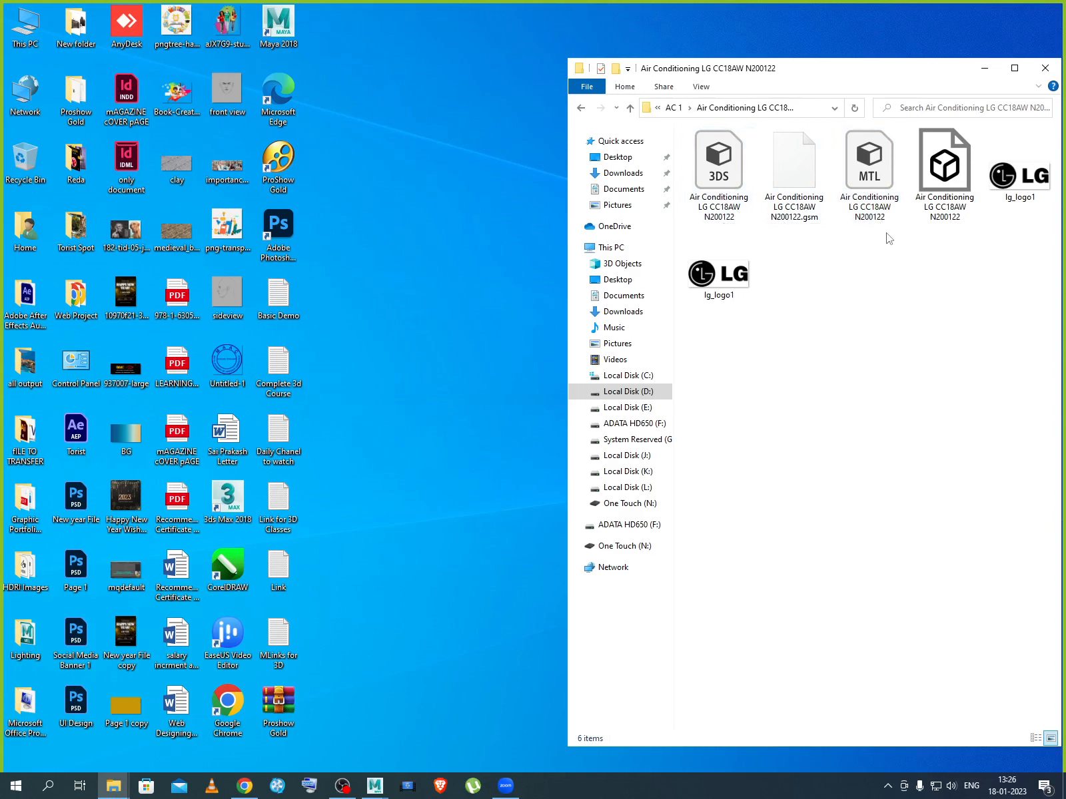
pyautogui.moveTo(875, 178)
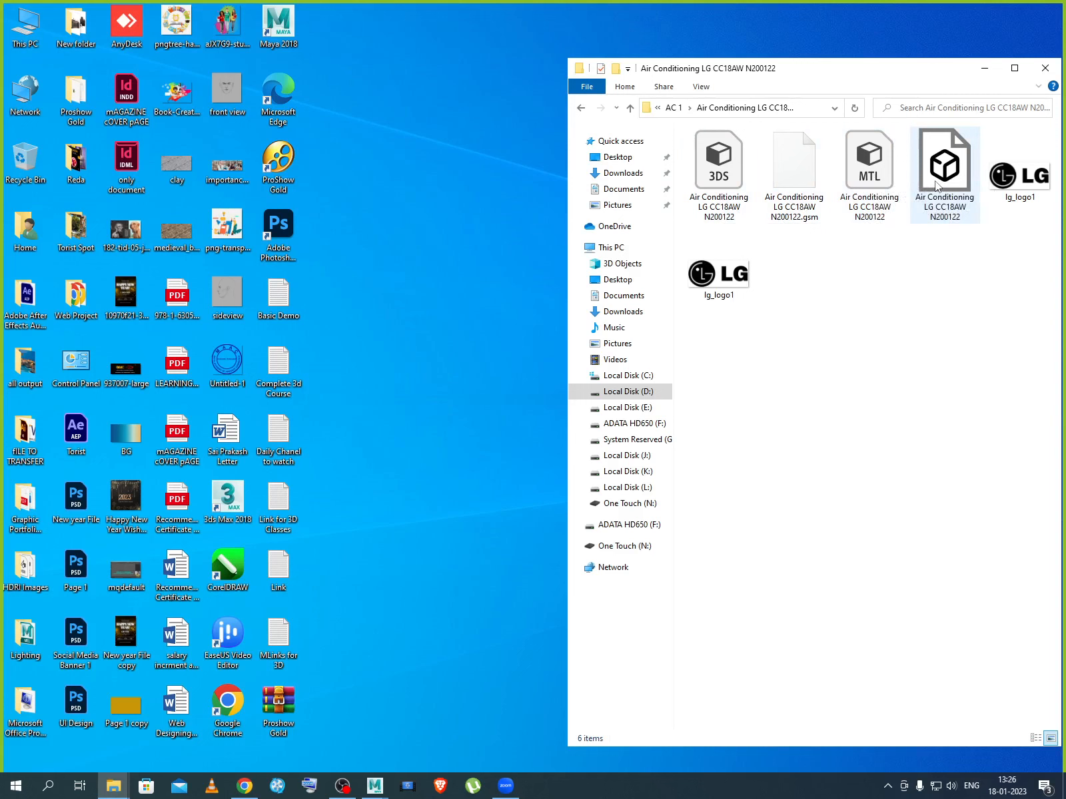
pyautogui.moveTo(938, 187)
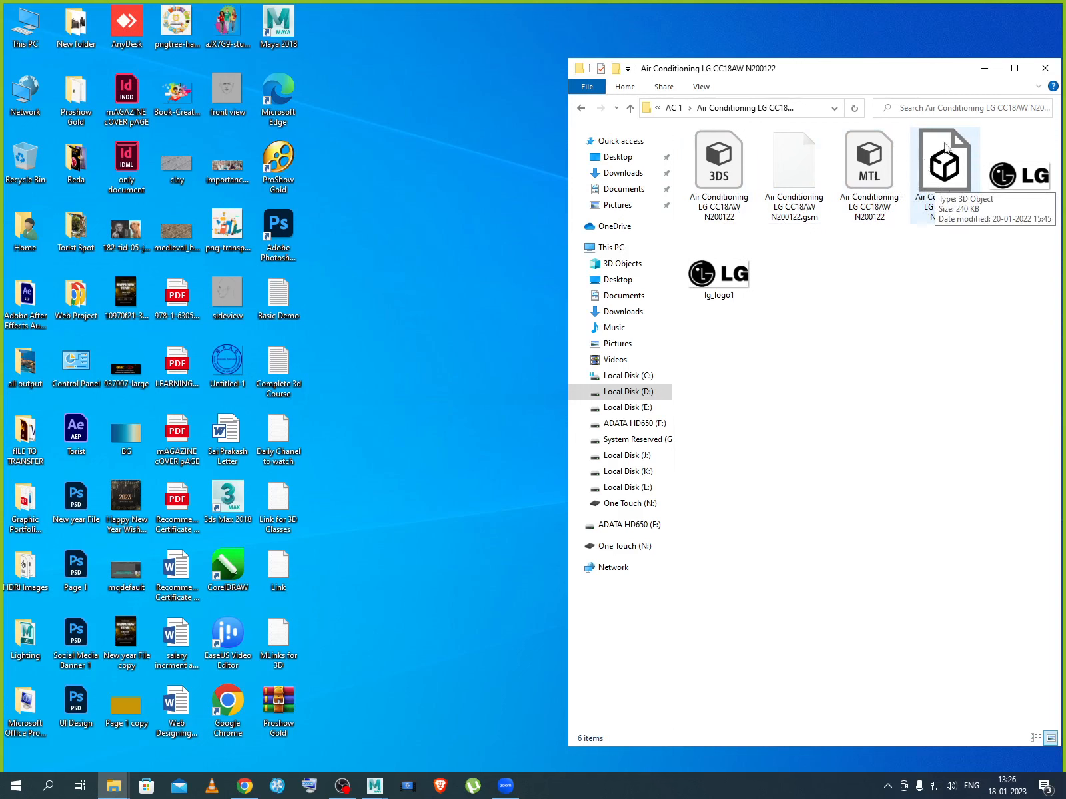
pyautogui.click(951, 198)
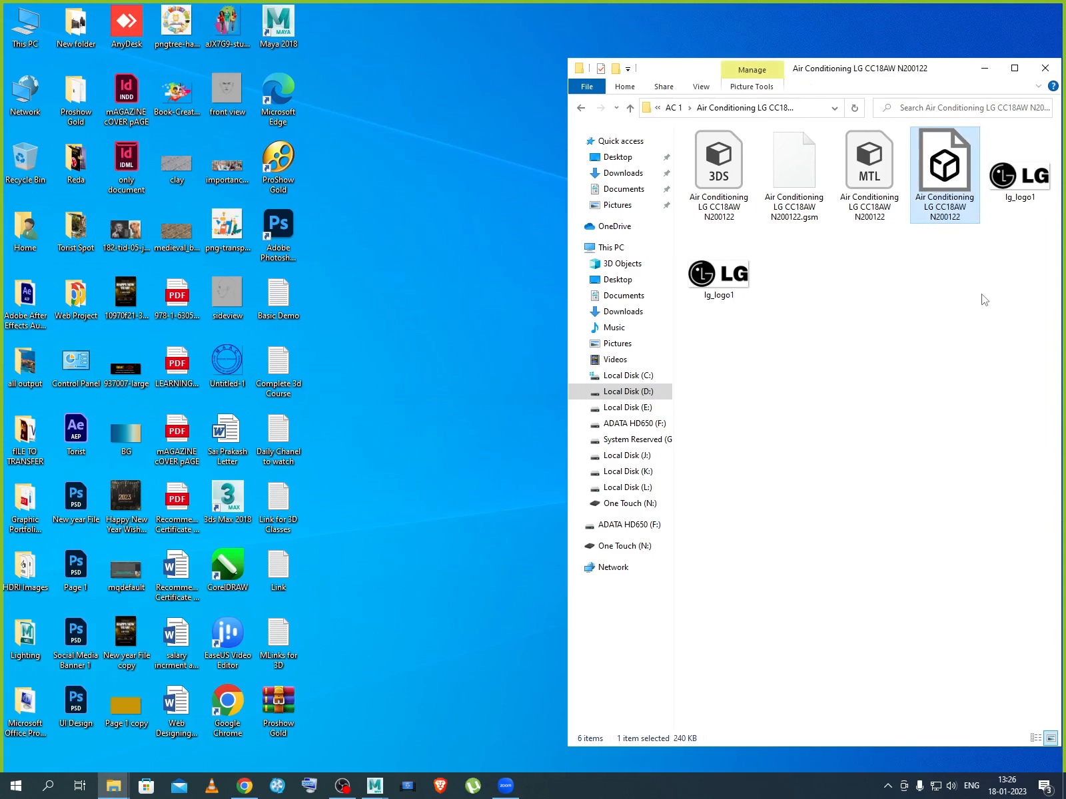
# Refresh the LG CC18AW model subfolder in AC 1 and copy its 3D Object file, Air Conditioning LG CC18AW N200122.
pyautogui.click(581, 109)
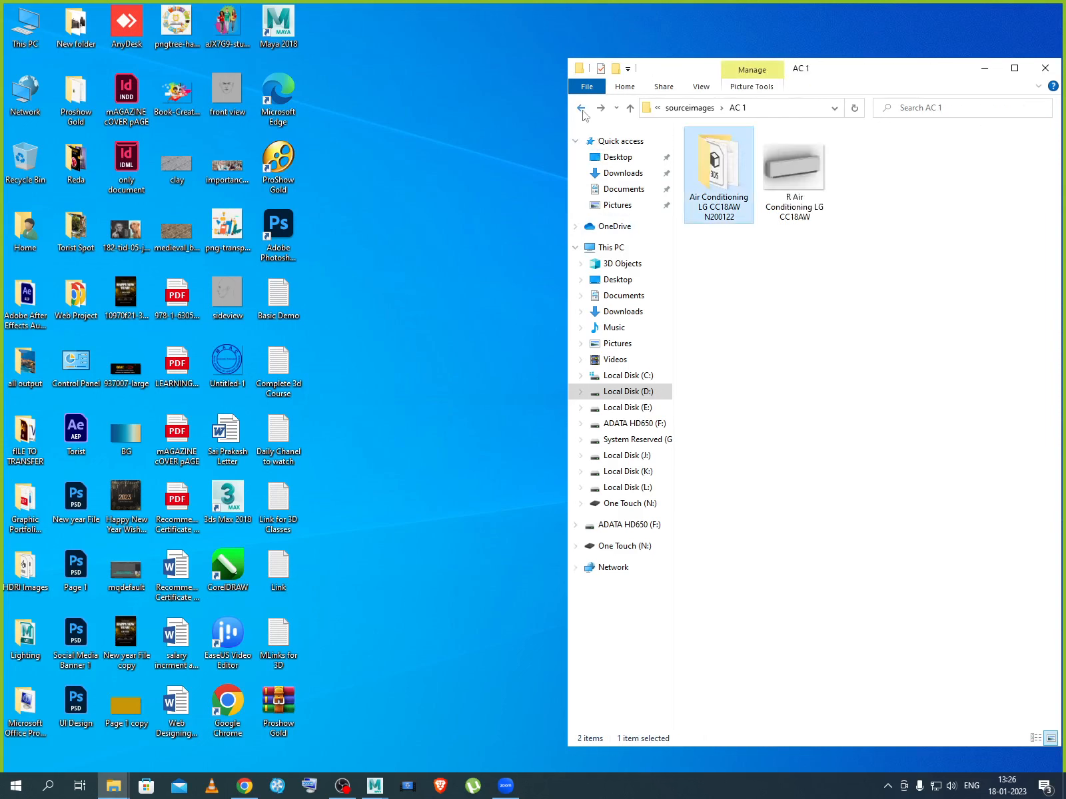
pyautogui.doubleClick(721, 193)
pyautogui.rightClick(808, 285)
pyautogui.click(840, 338)
pyautogui.click(939, 203)
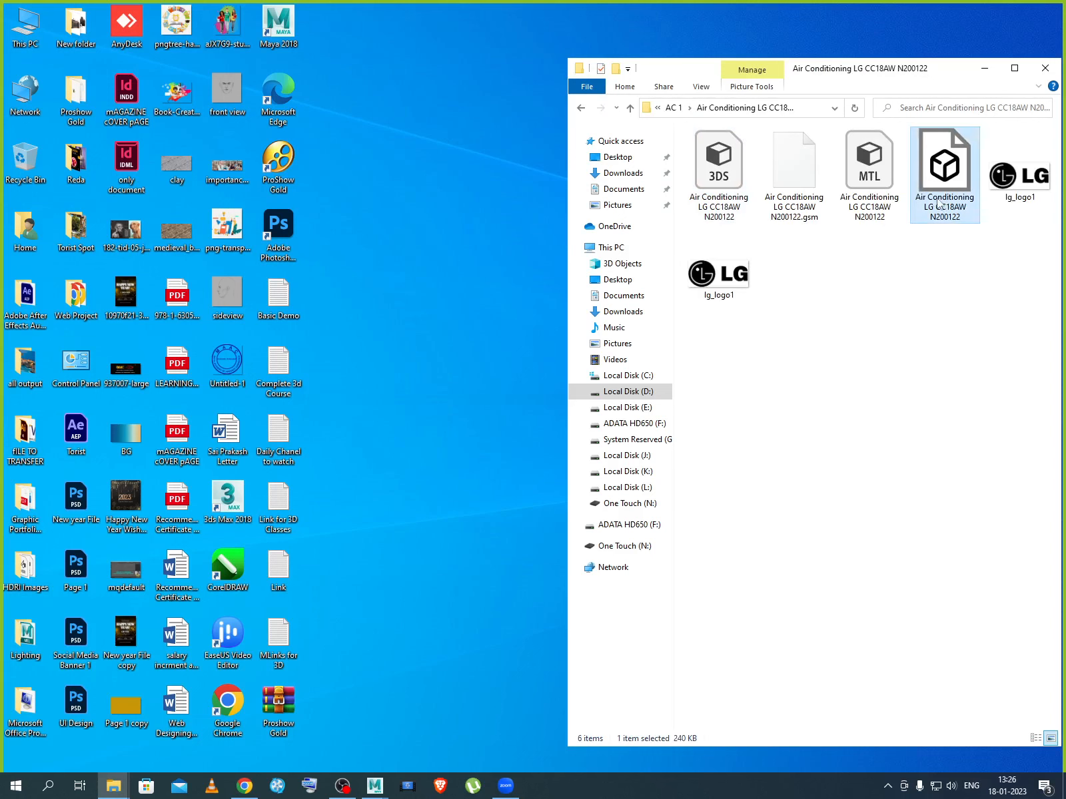
# Paste the copied LG CC18AW 3D Object file into the Maya project's scenes folder.
pyautogui.click(581, 110)
pyautogui.click(581, 109)
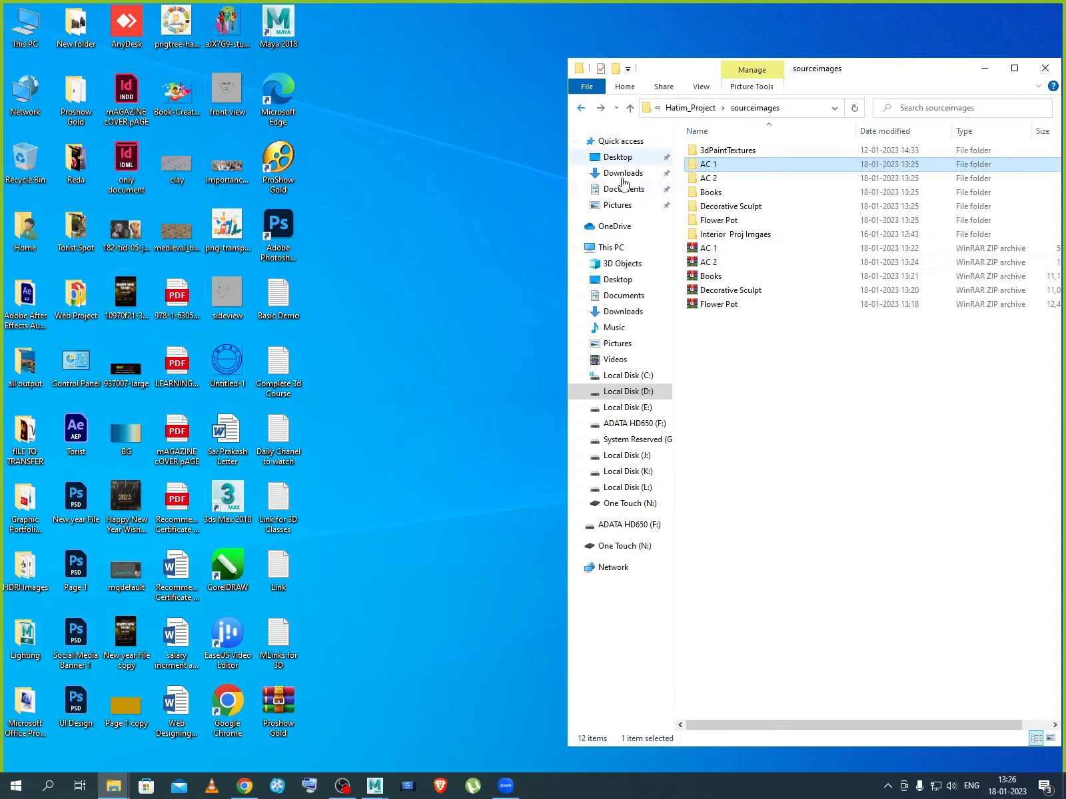
pyautogui.click(742, 238)
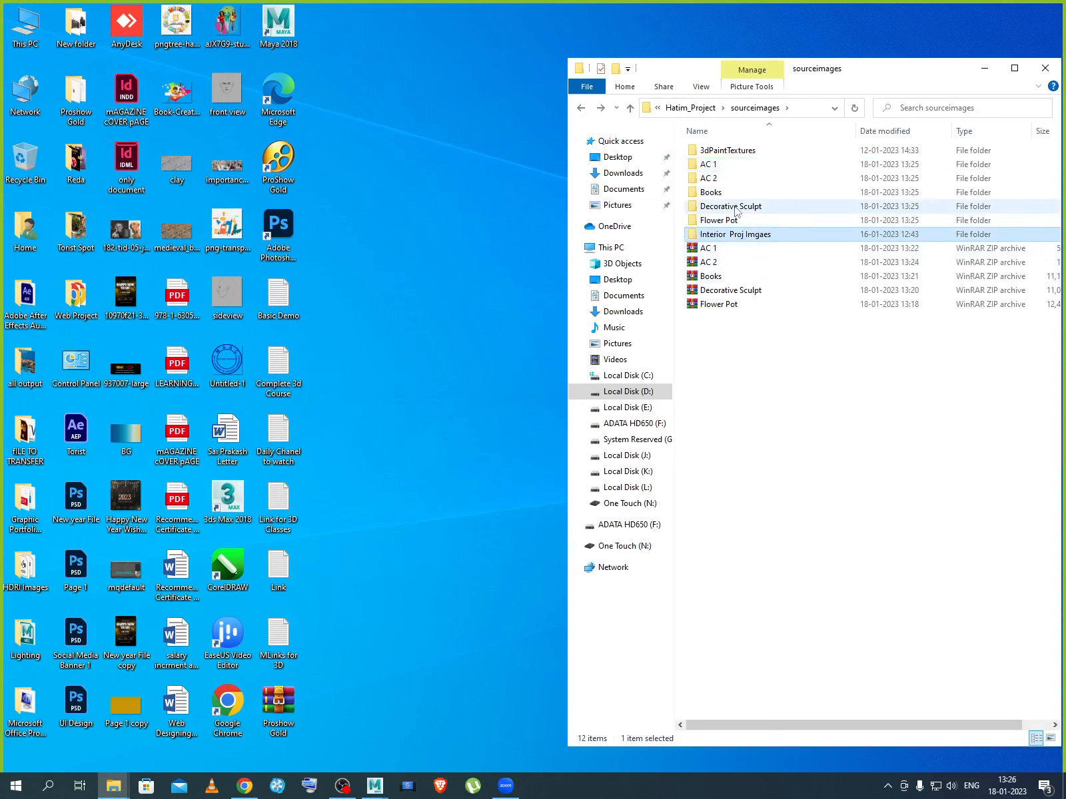
pyautogui.click(581, 108)
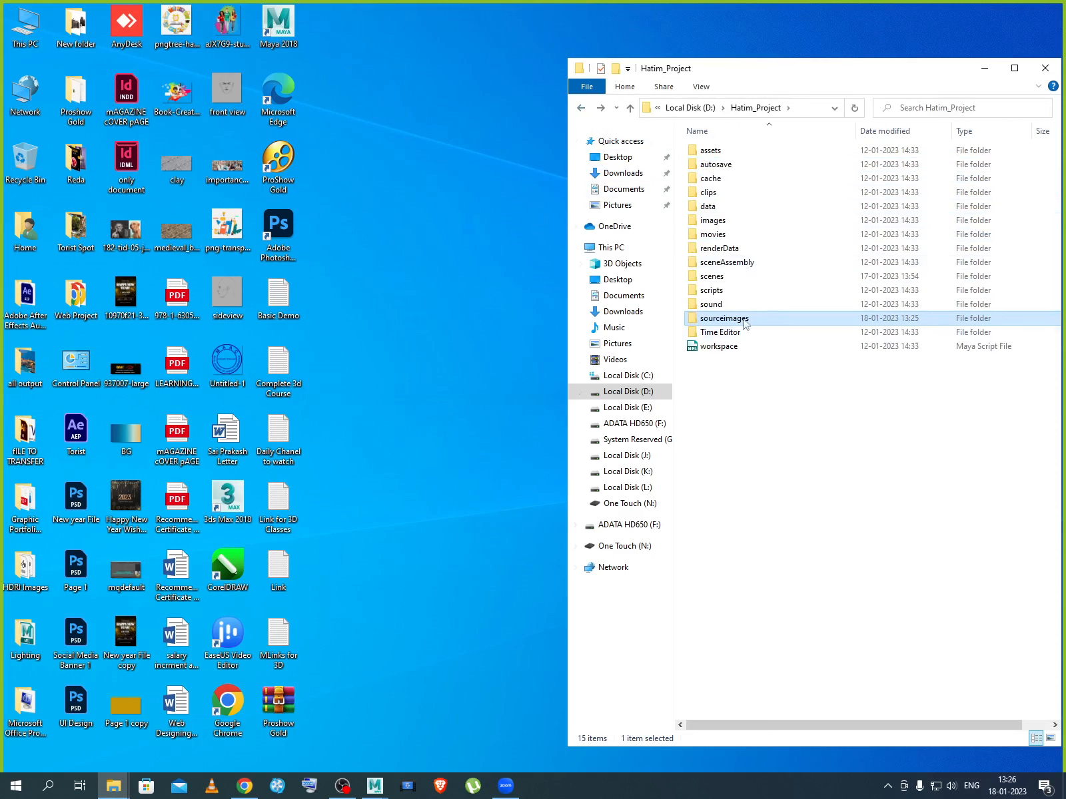
pyautogui.doubleClick(719, 280)
pyautogui.rightClick(737, 326)
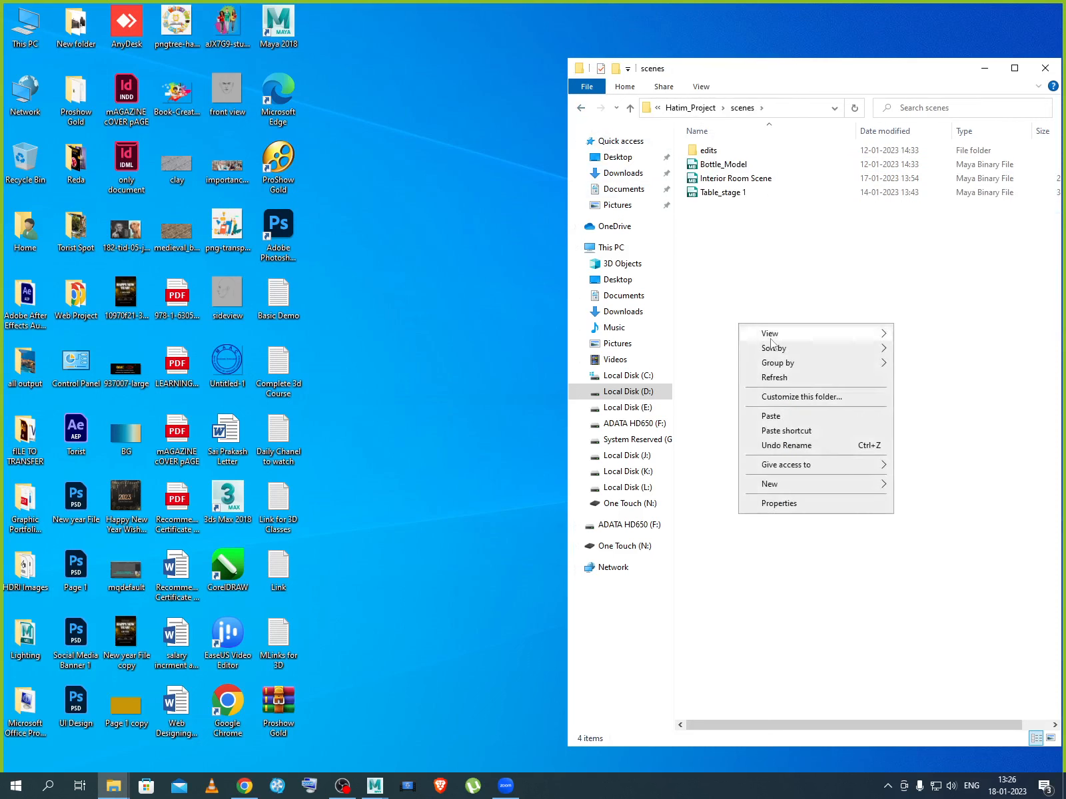
pyautogui.click(770, 416)
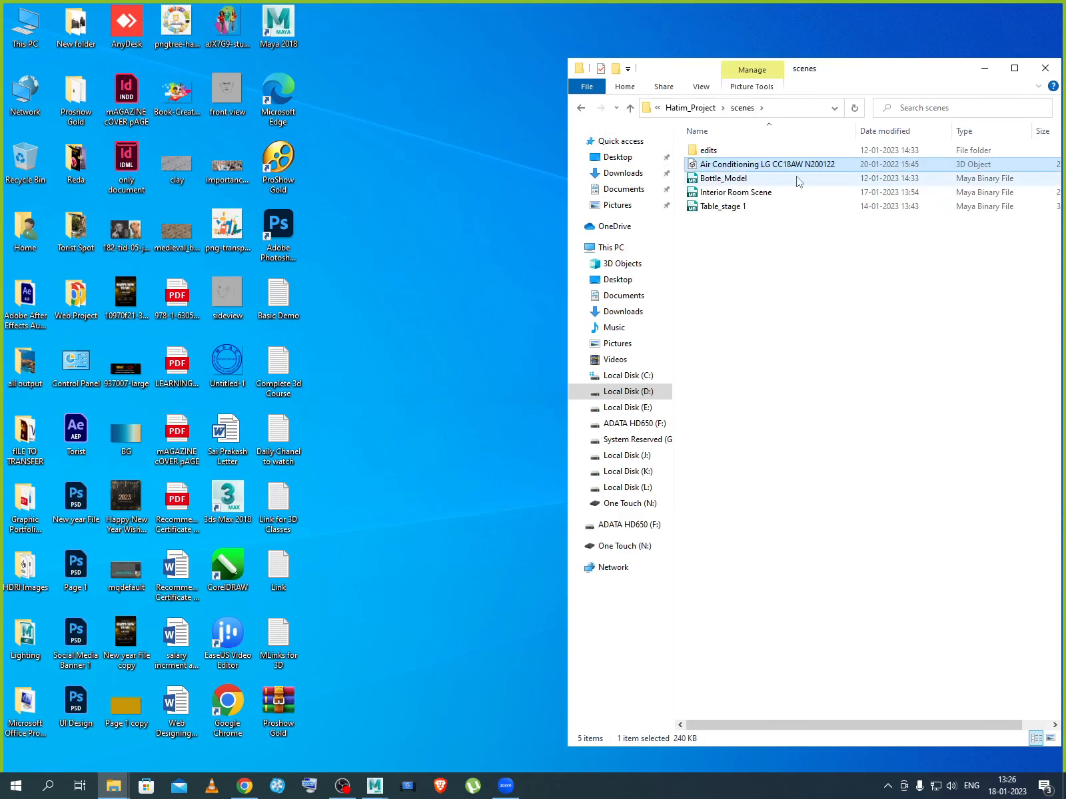
# Copy the Books set 1 3D Object file from the Books set 1 subfolder of sourceimages' extracted Books folder.
pyautogui.click(580, 109)
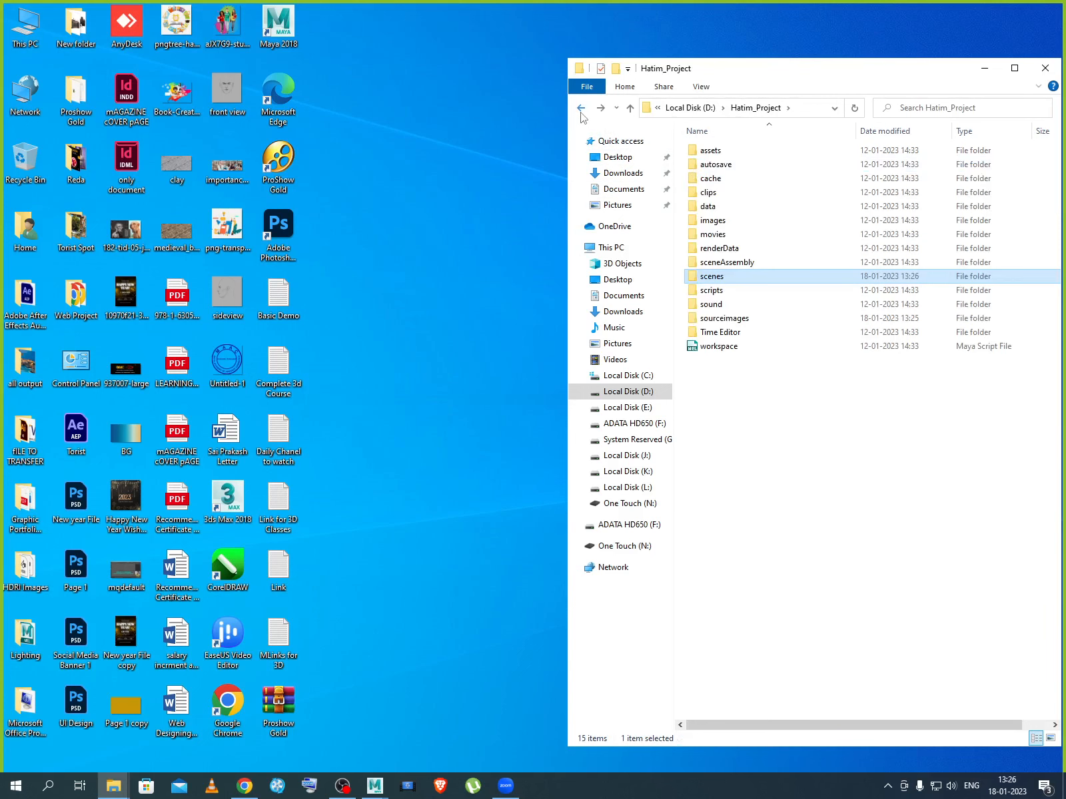
pyautogui.click(581, 109)
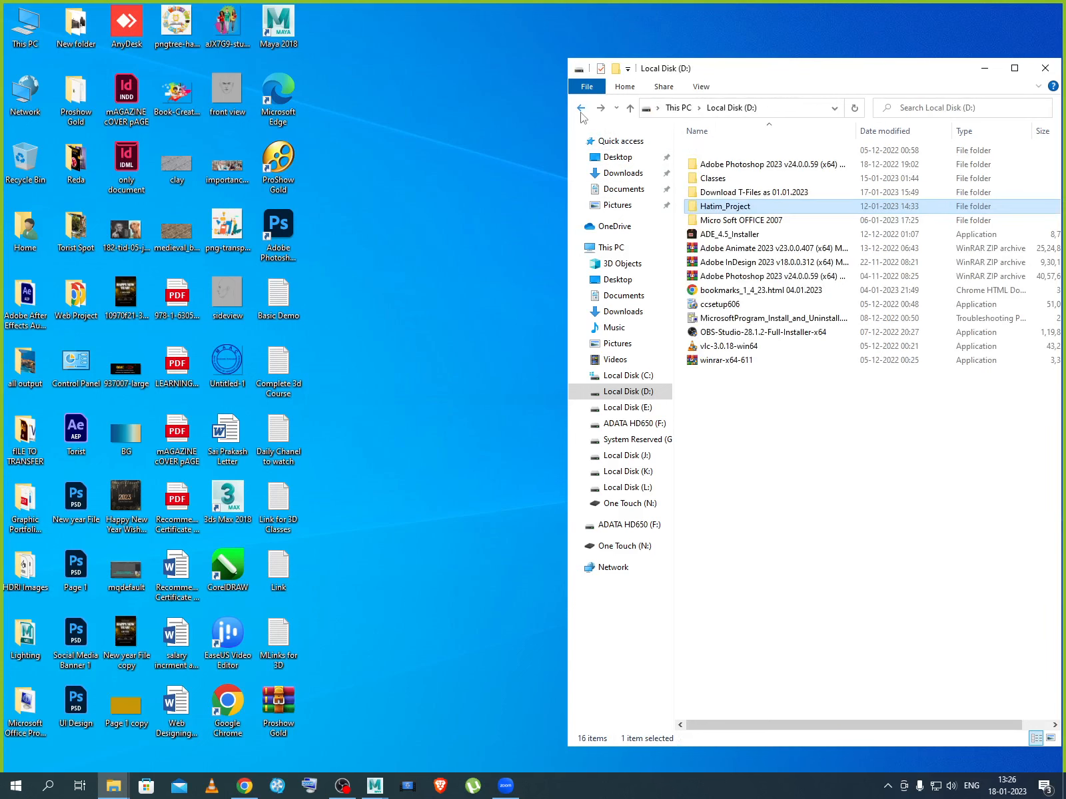
pyautogui.doubleClick(718, 209)
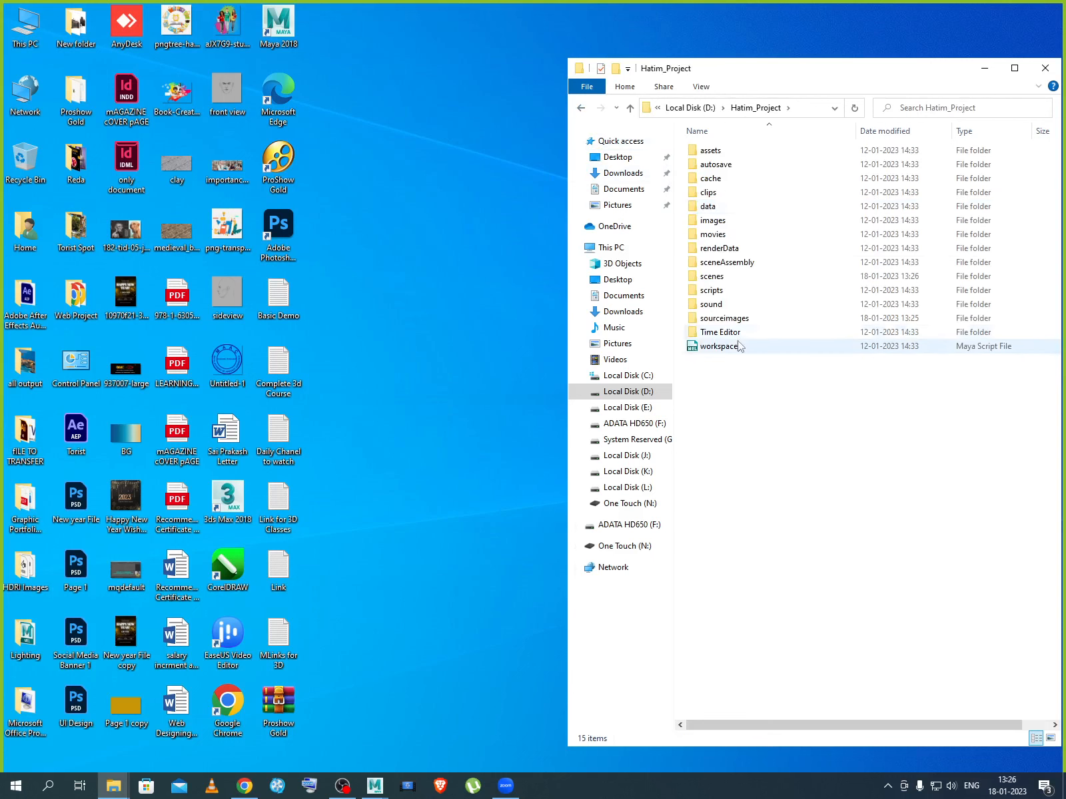
pyautogui.doubleClick(728, 319)
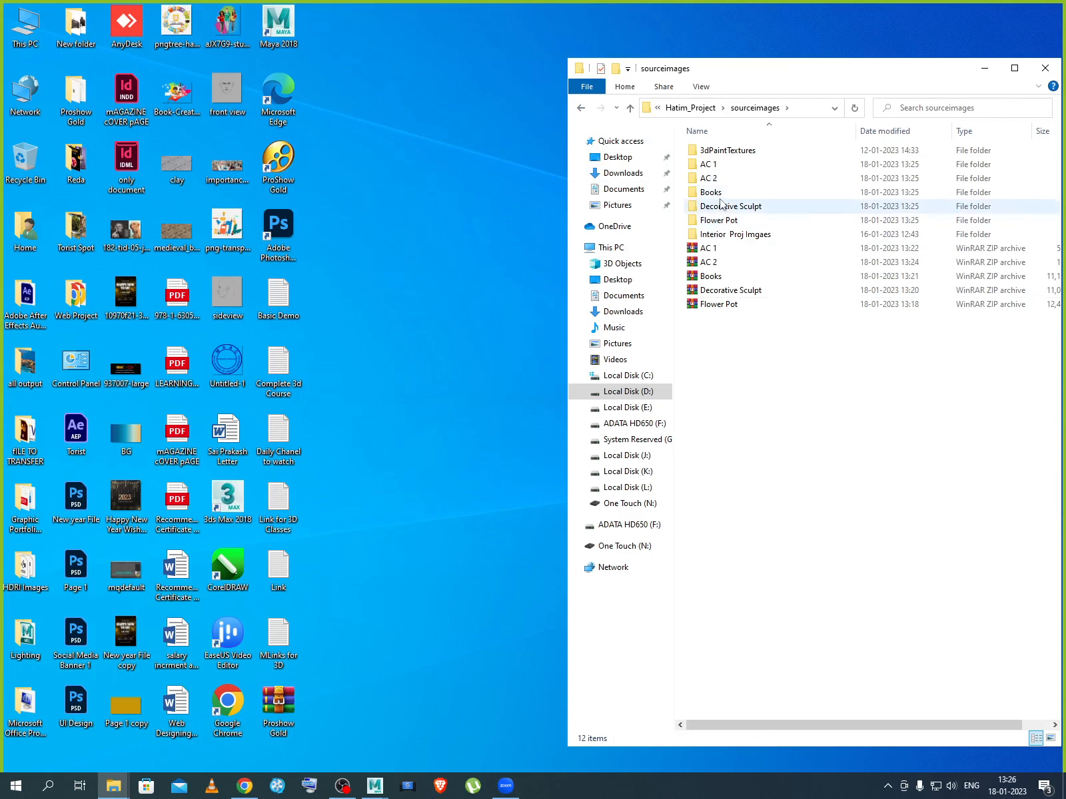
pyautogui.doubleClick(709, 192)
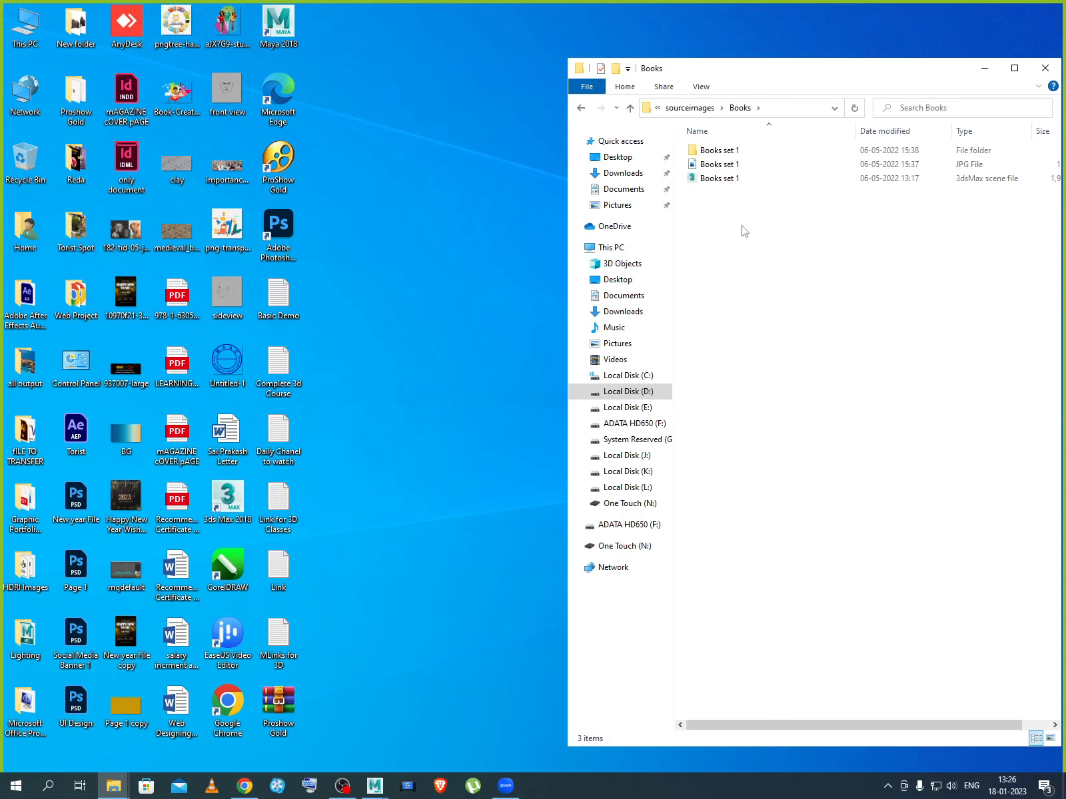
pyautogui.doubleClick(719, 152)
pyautogui.scroll(-12, 823, 374)
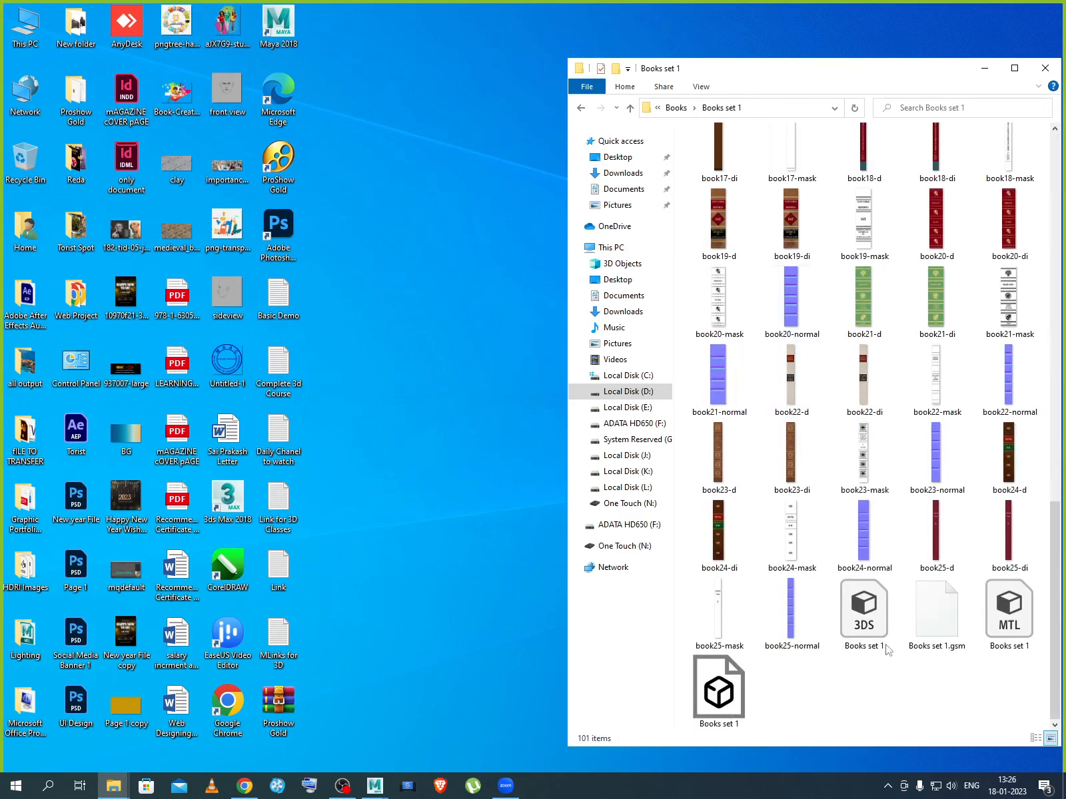
pyautogui.click(735, 686)
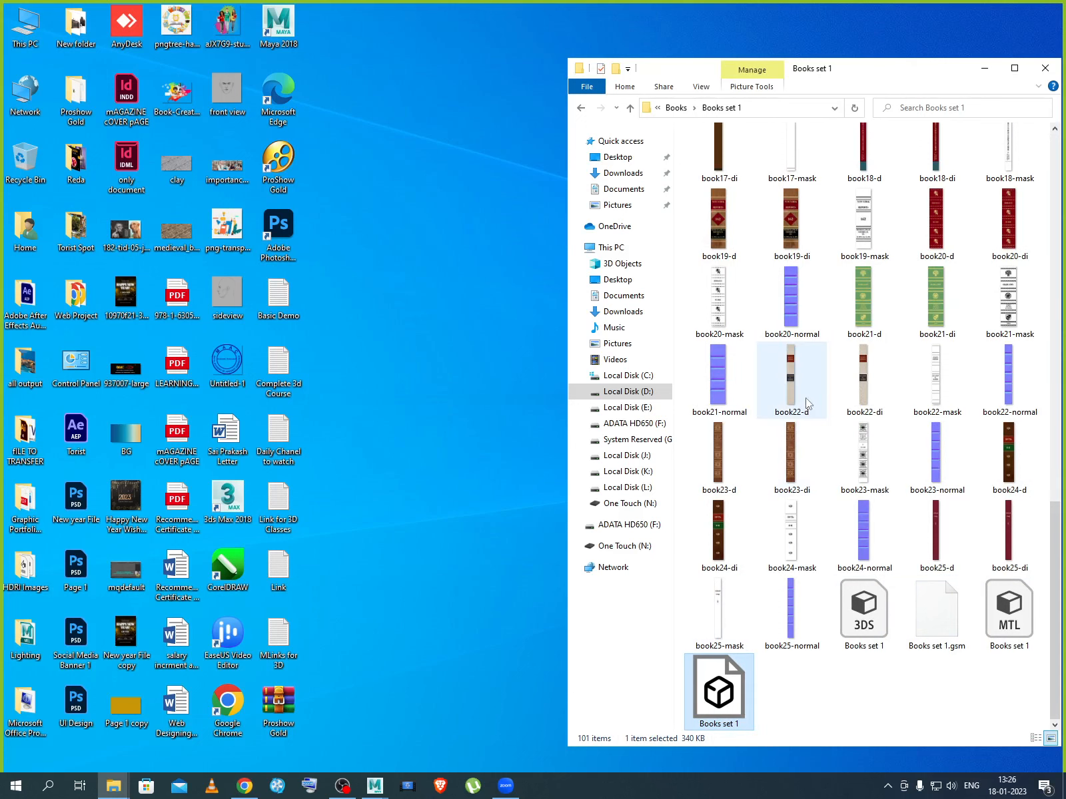
# Paste the copied Books set 1 3D Object file into the Maya project's scenes folder.
pyautogui.click(580, 107)
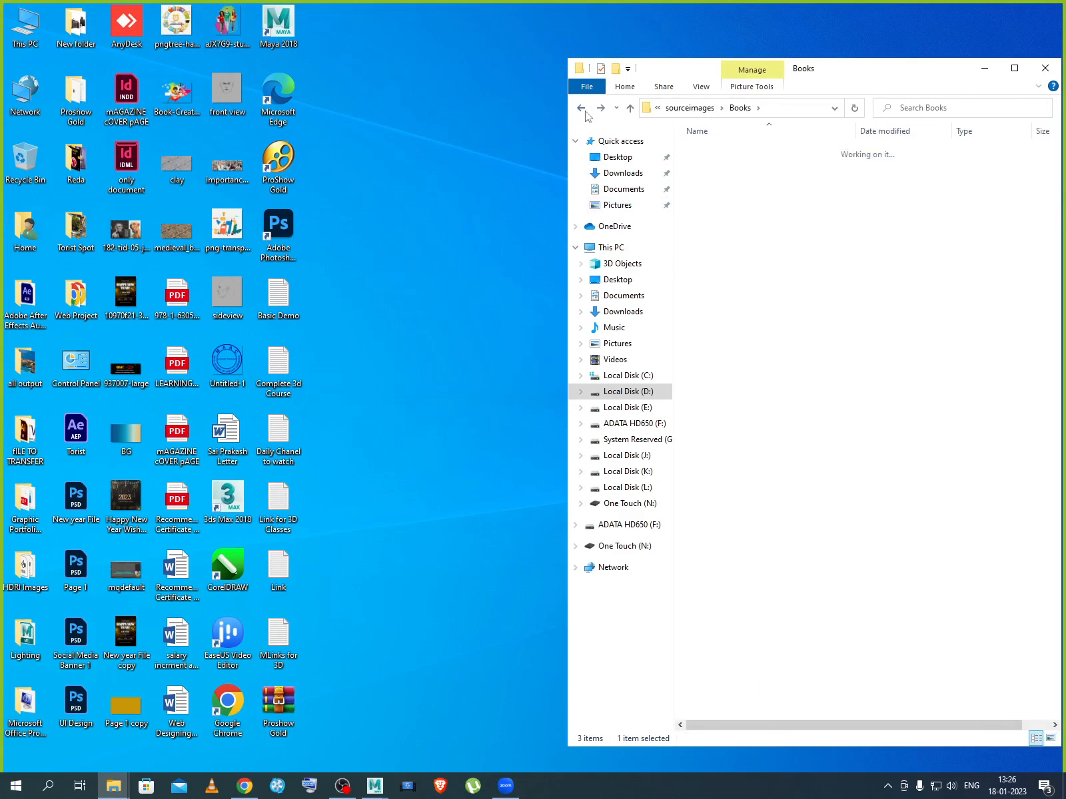
pyautogui.click(584, 109)
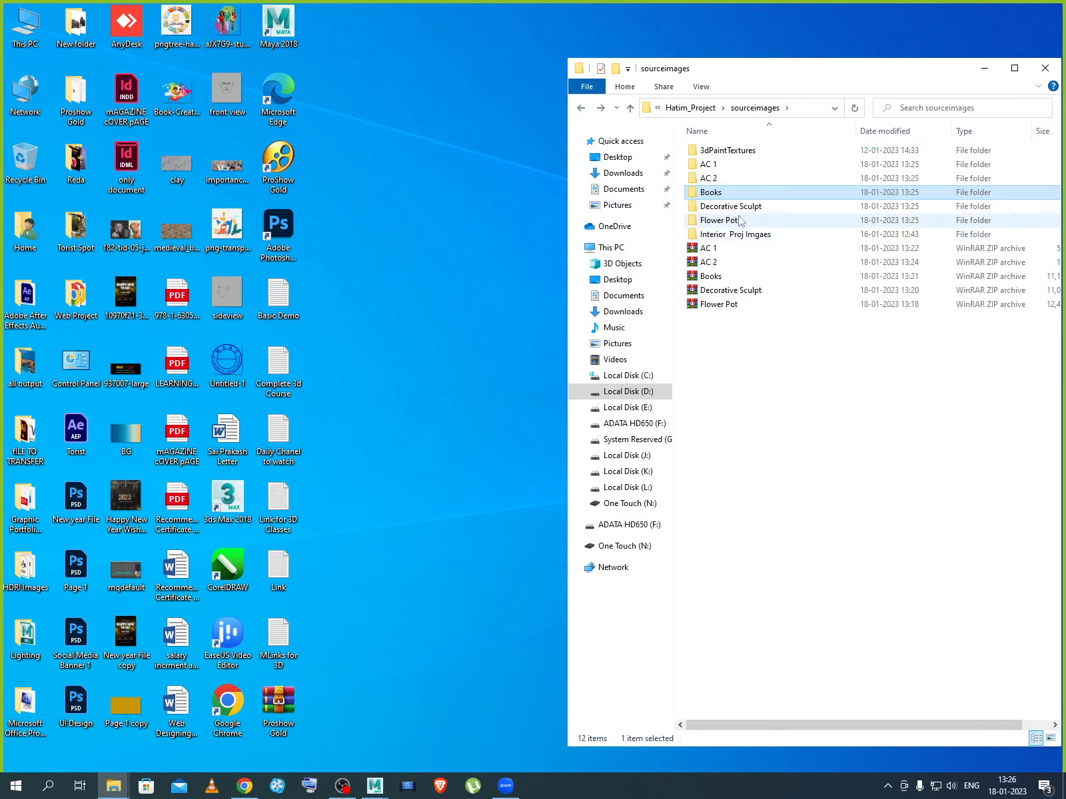
pyautogui.click(579, 109)
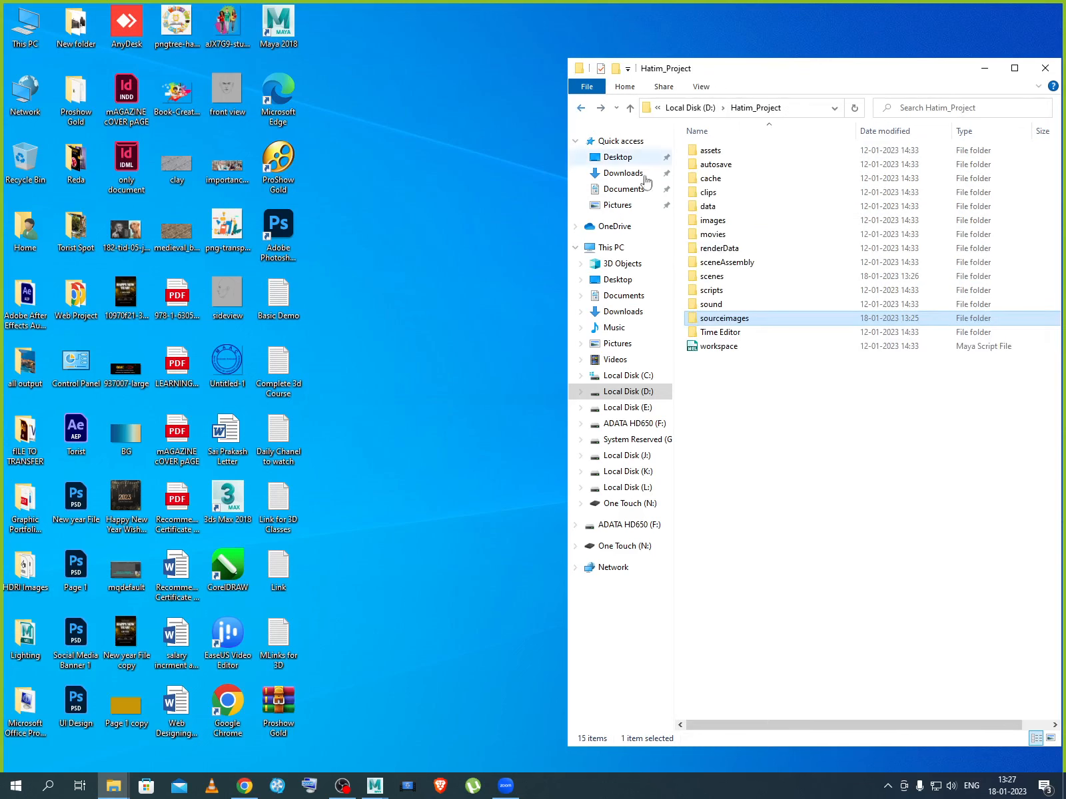
pyautogui.doubleClick(726, 275)
pyautogui.rightClick(749, 381)
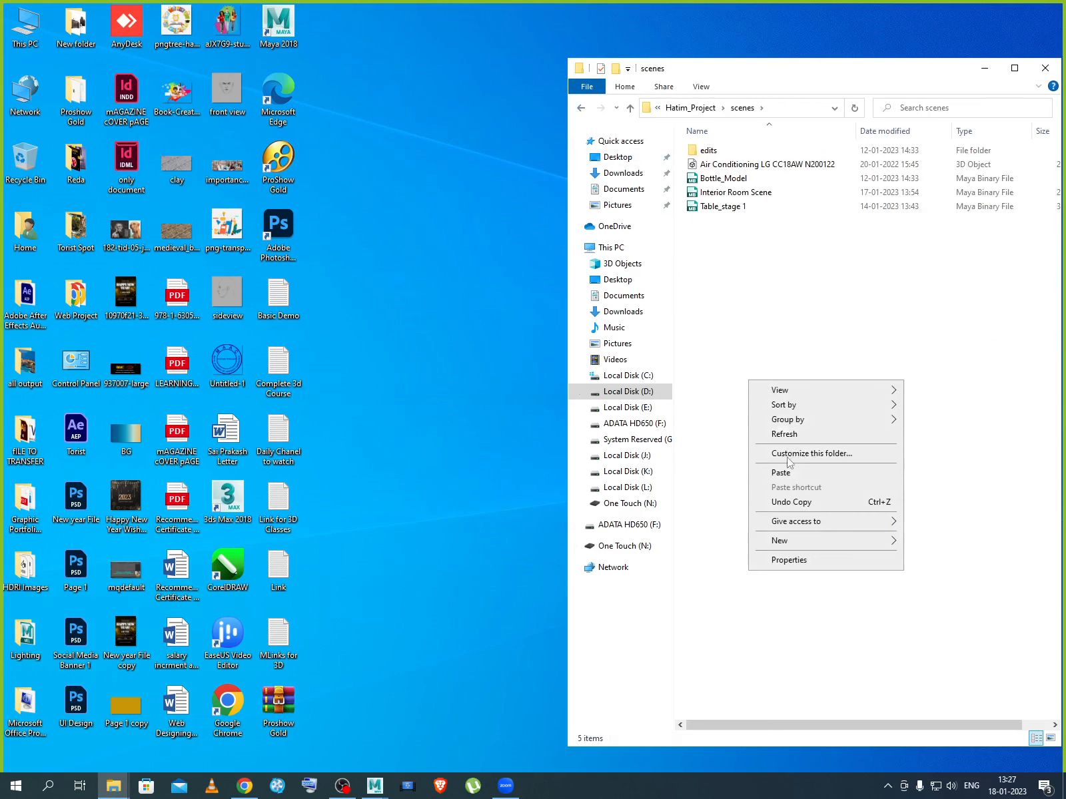
pyautogui.click(783, 472)
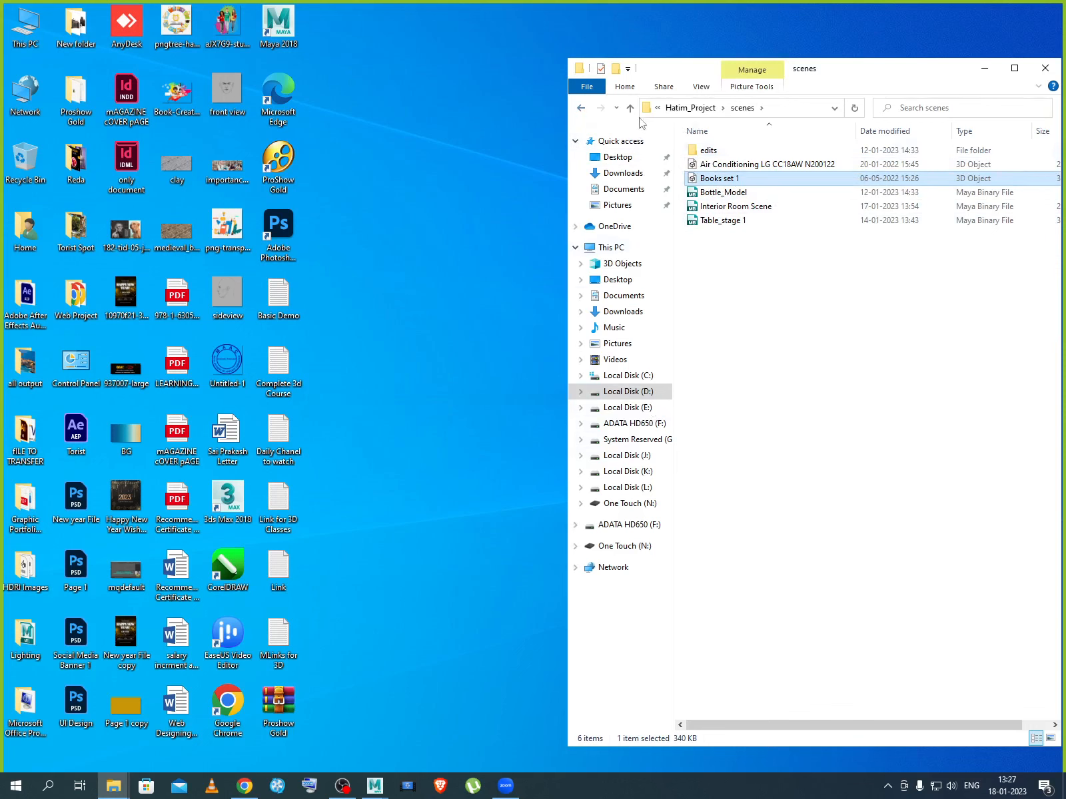
# Copy the 3D Object file Figurine Modrest Figure Modern Gold Scuplture N250920 from the model subfolder in sourceimages' Decorative Sculpt folder.
pyautogui.click(668, 109)
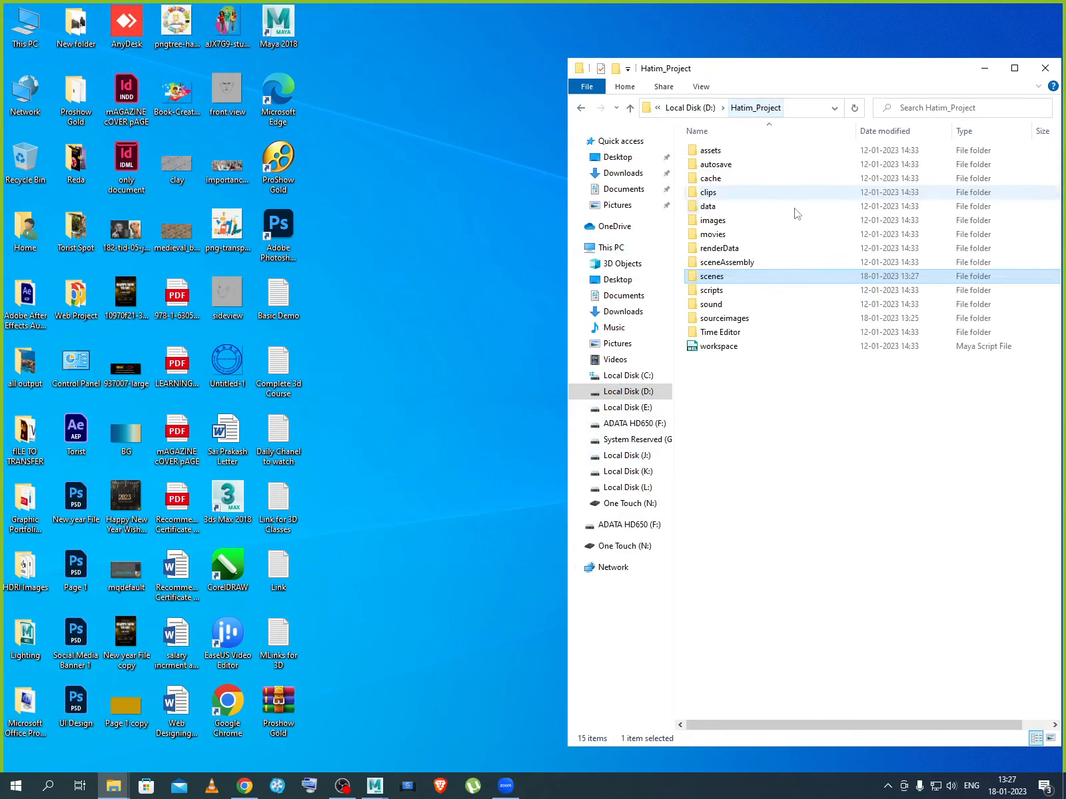
pyautogui.doubleClick(737, 320)
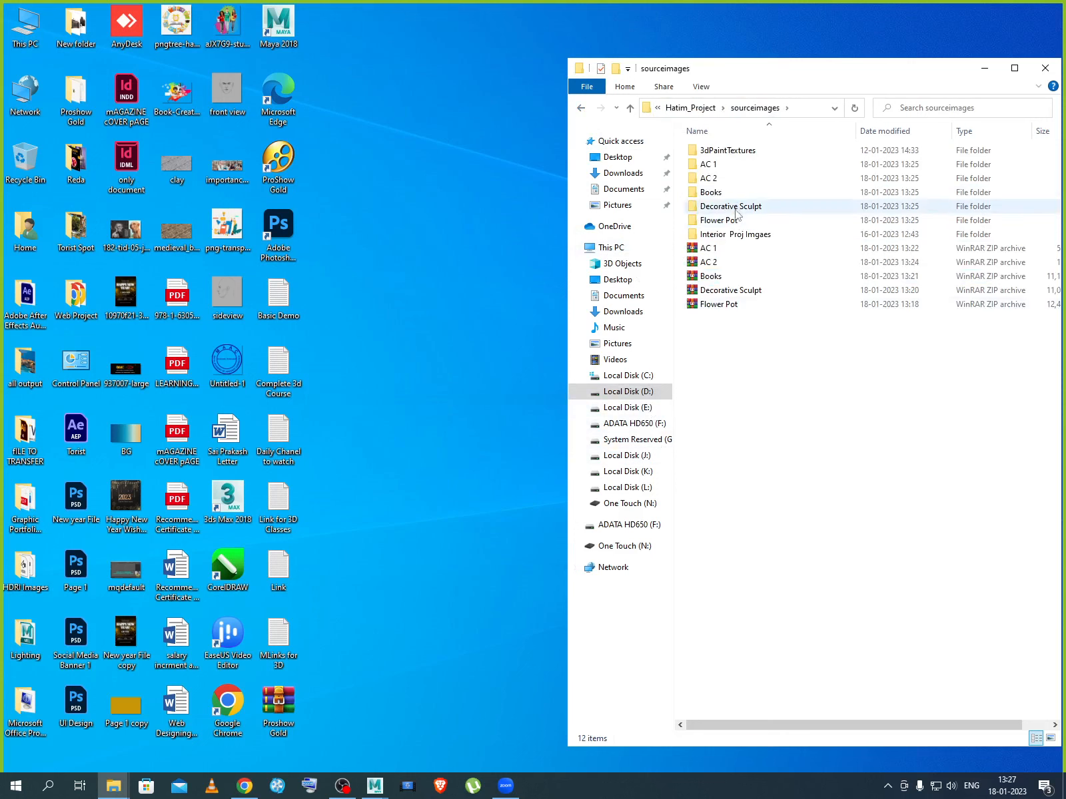
pyautogui.doubleClick(733, 207)
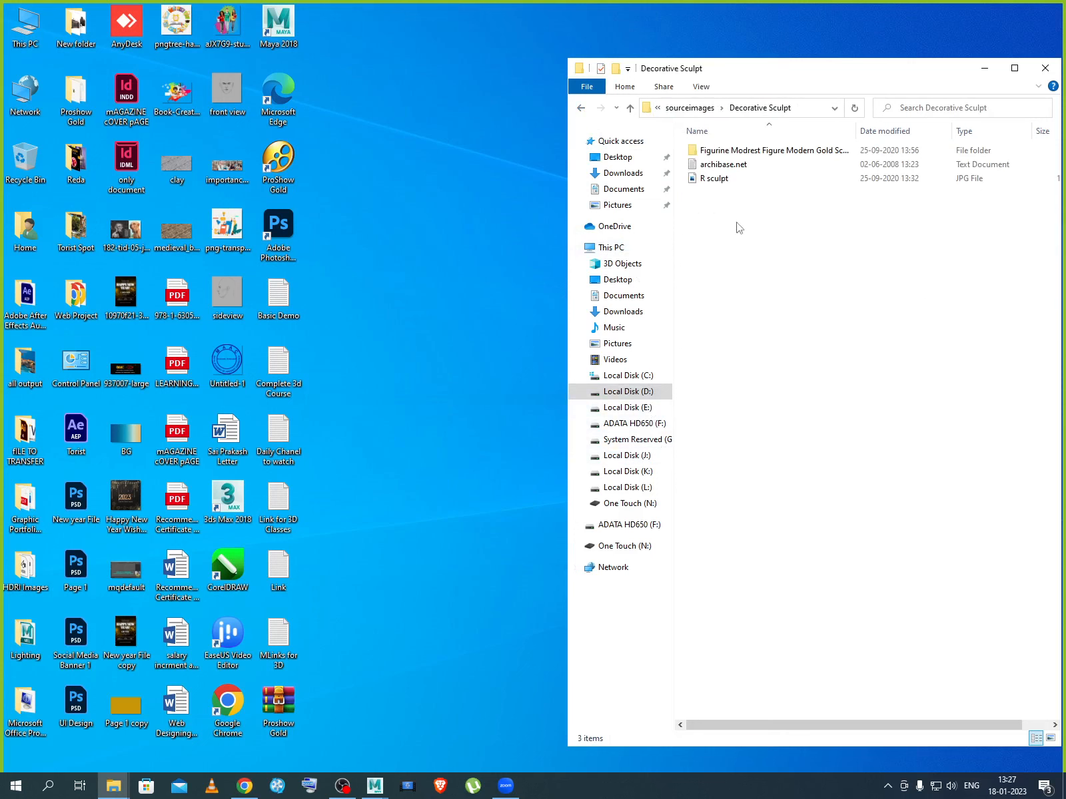
pyautogui.doubleClick(724, 151)
pyautogui.click(938, 199)
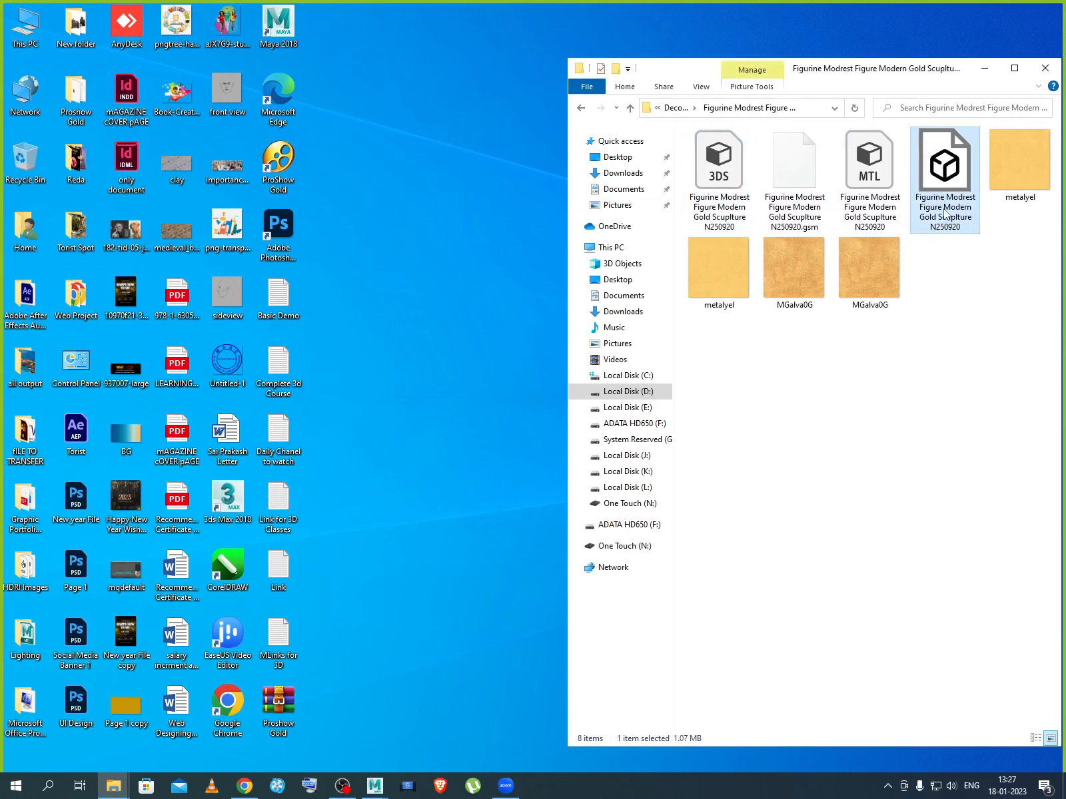
# Paste the copied Figurine Modrest 3D Object file into the Maya project's scenes folder.
pyautogui.click(580, 109)
pyautogui.click(580, 108)
pyautogui.click(580, 108)
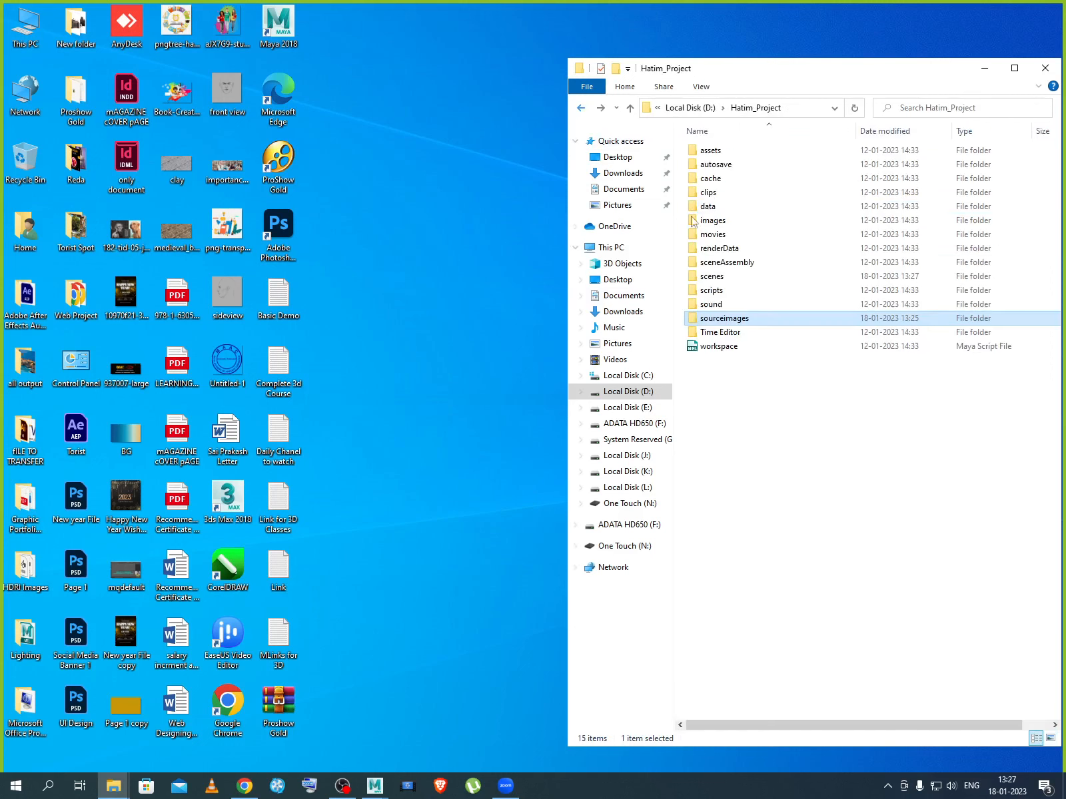
pyautogui.click(720, 278)
pyautogui.rightClick(723, 285)
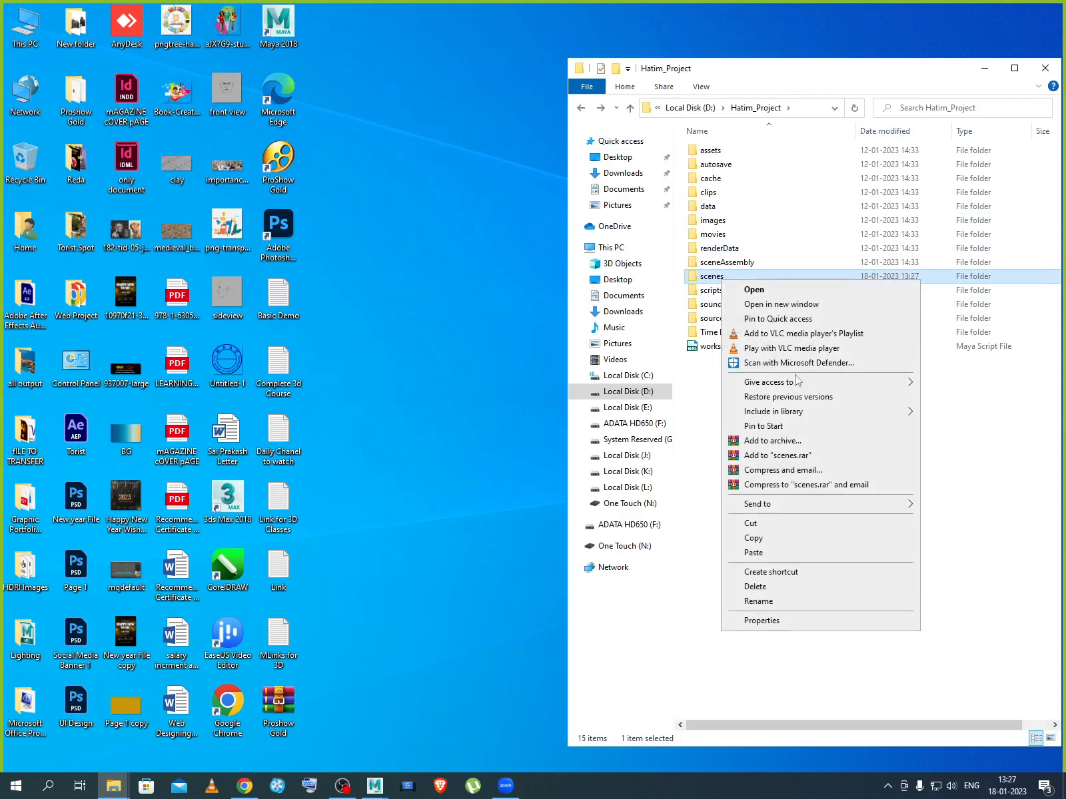
pyautogui.click(761, 558)
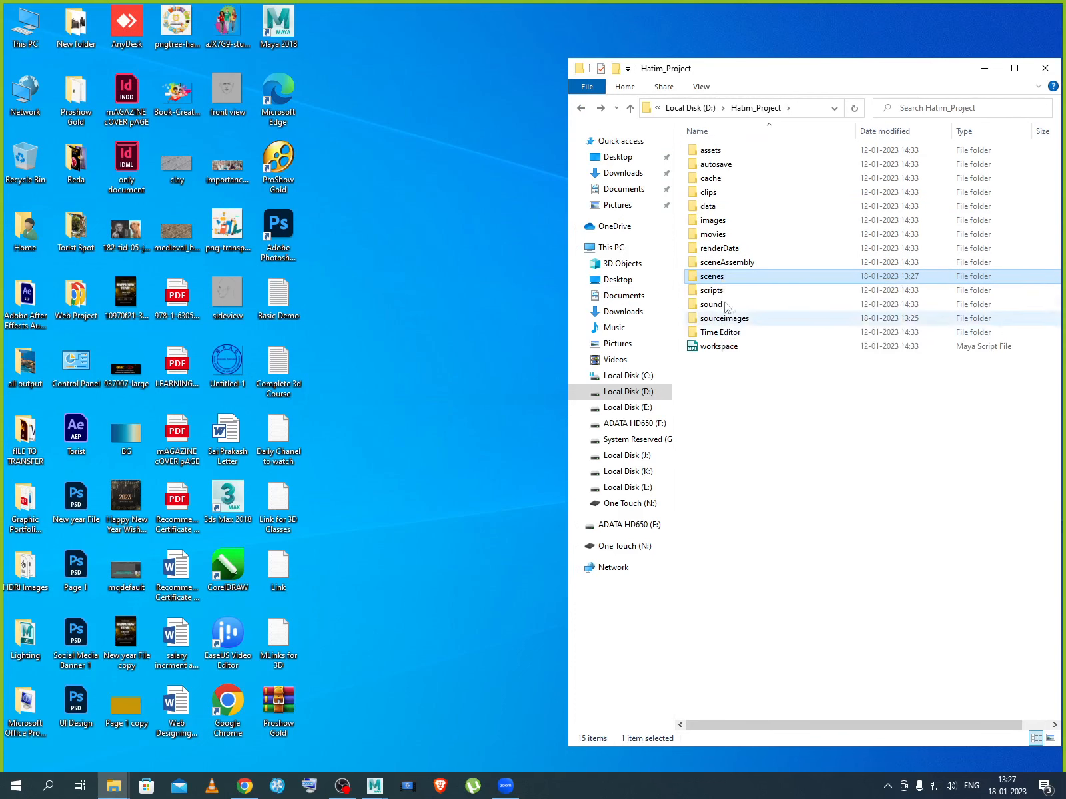
# Rename the Figurine Modrest 3D Object file in the scenes folder as Schulpt Model.
pyautogui.doubleClick(727, 278)
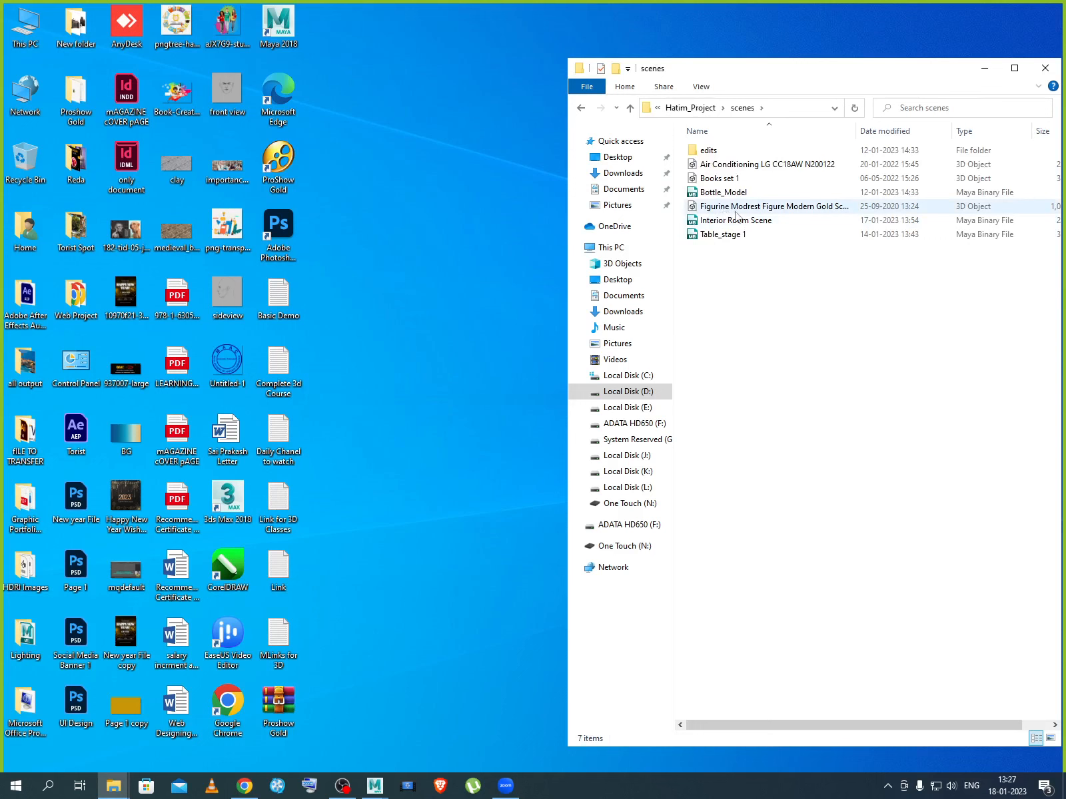
pyautogui.click(739, 211)
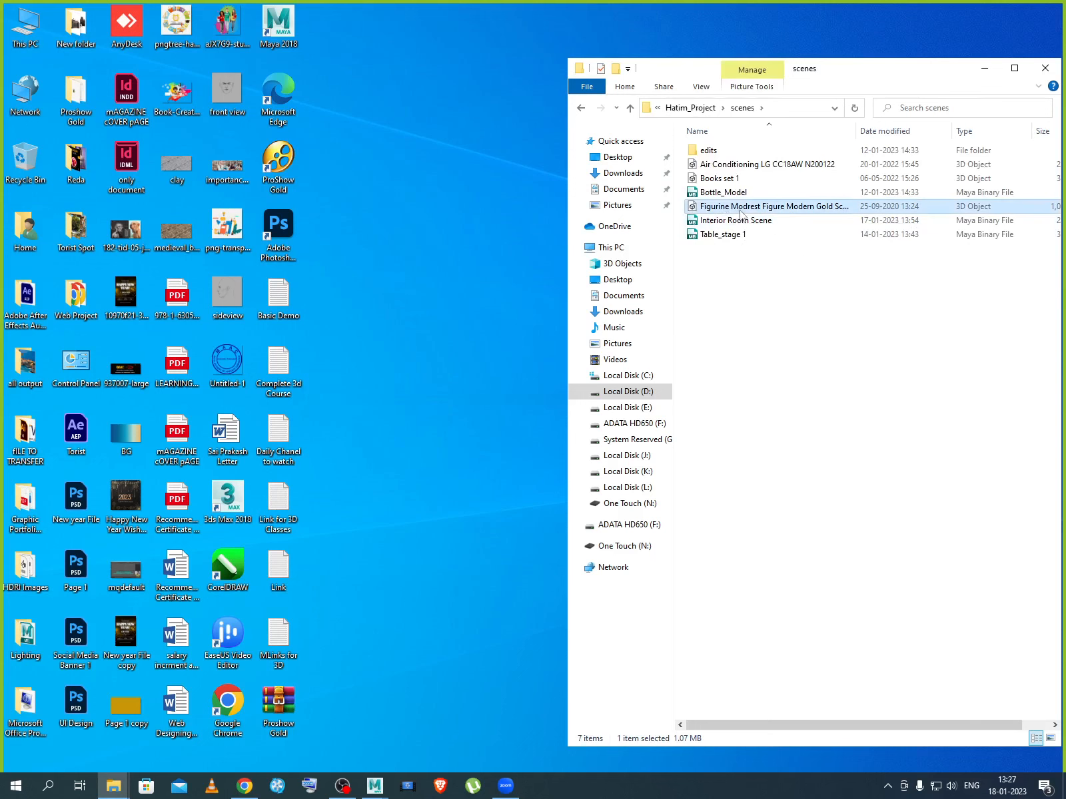
pyautogui.click(742, 212)
pyautogui.write('Schulpt')
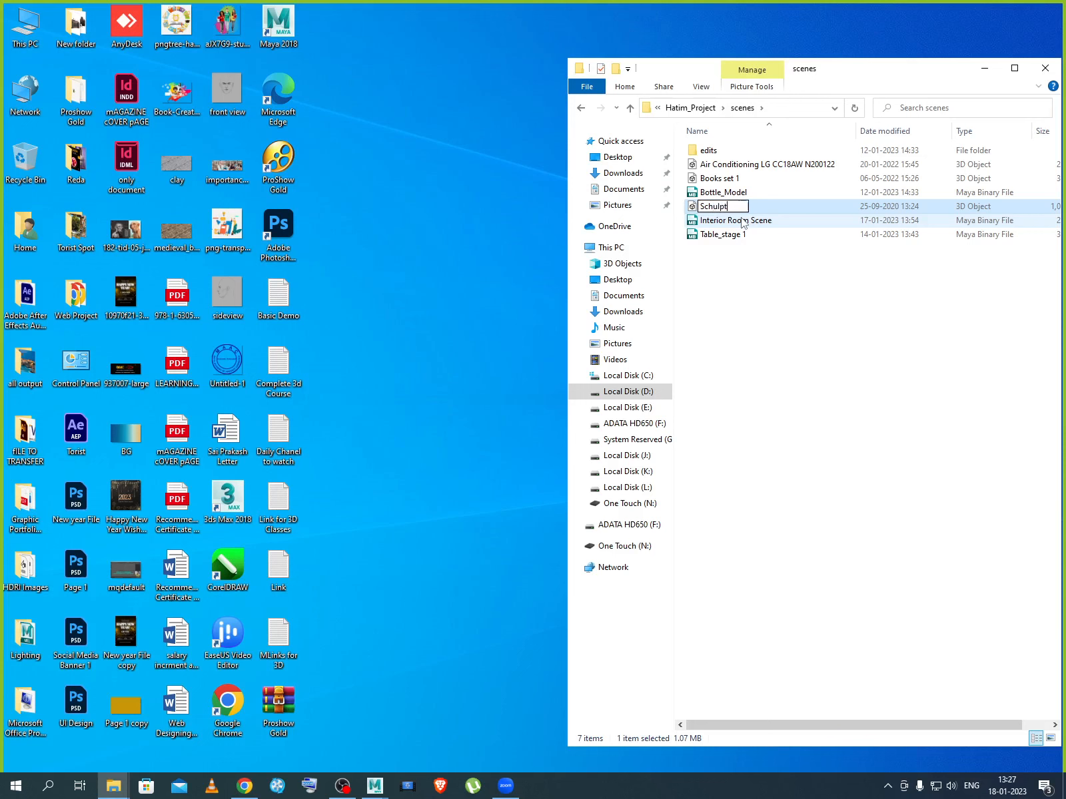
pyautogui.write(' Model')
pyautogui.press('Return')
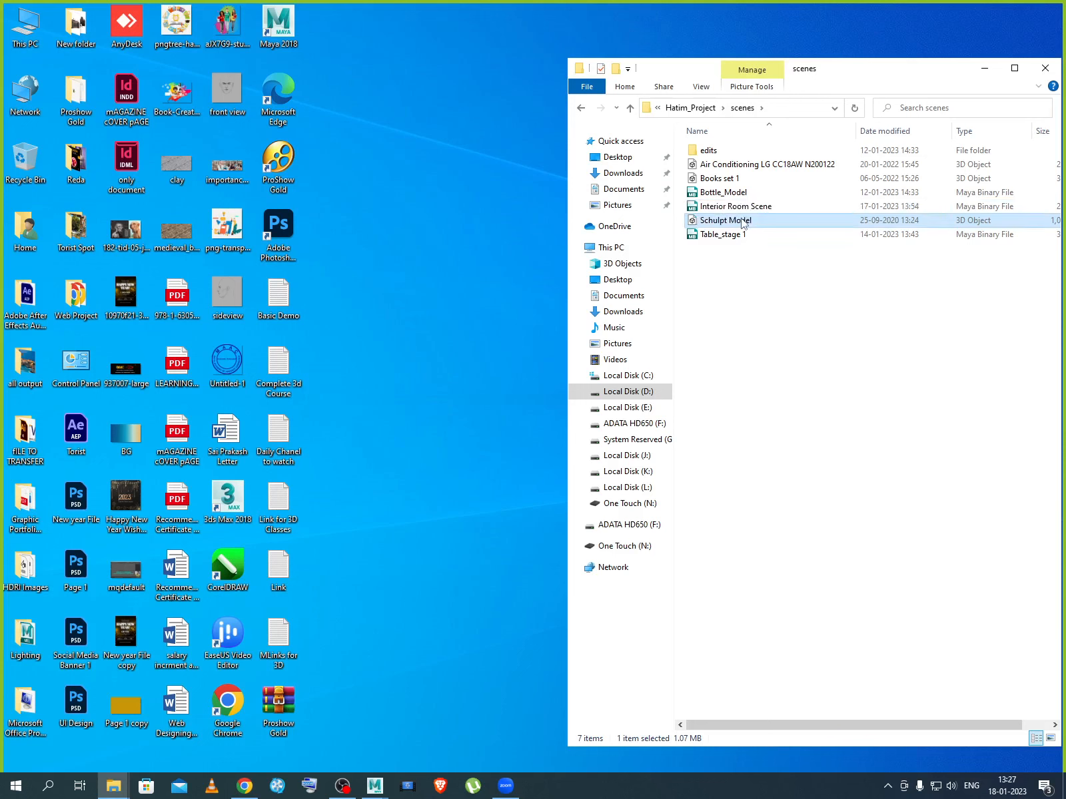
# Copy the Flowers pot N300622 3D Object file from the model subfolder in sourceimages' extracted Flower Pot folder.
pyautogui.click(581, 108)
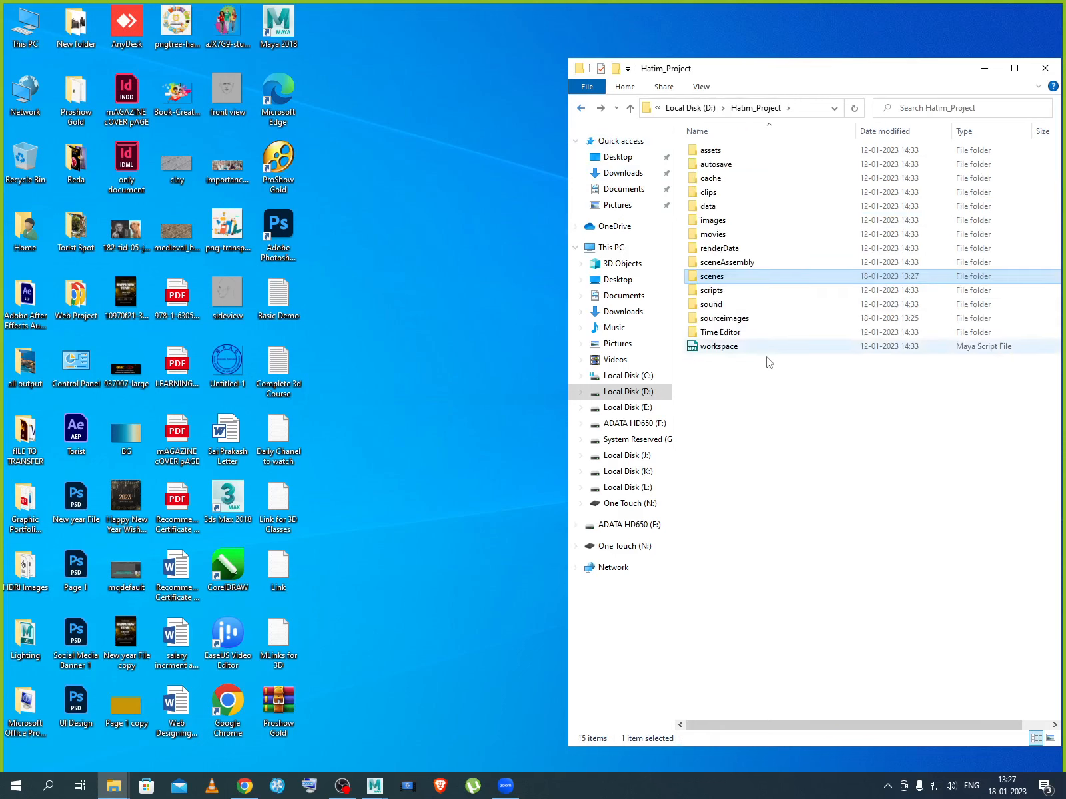
pyautogui.doubleClick(749, 318)
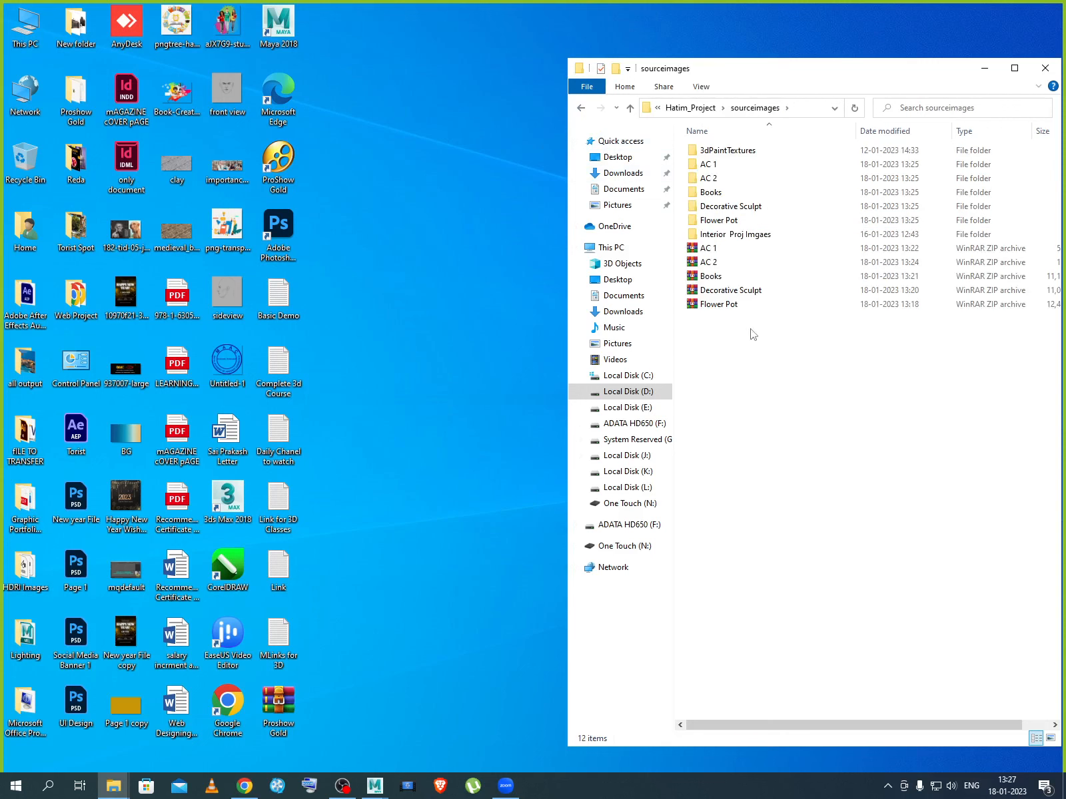
pyautogui.click(721, 225)
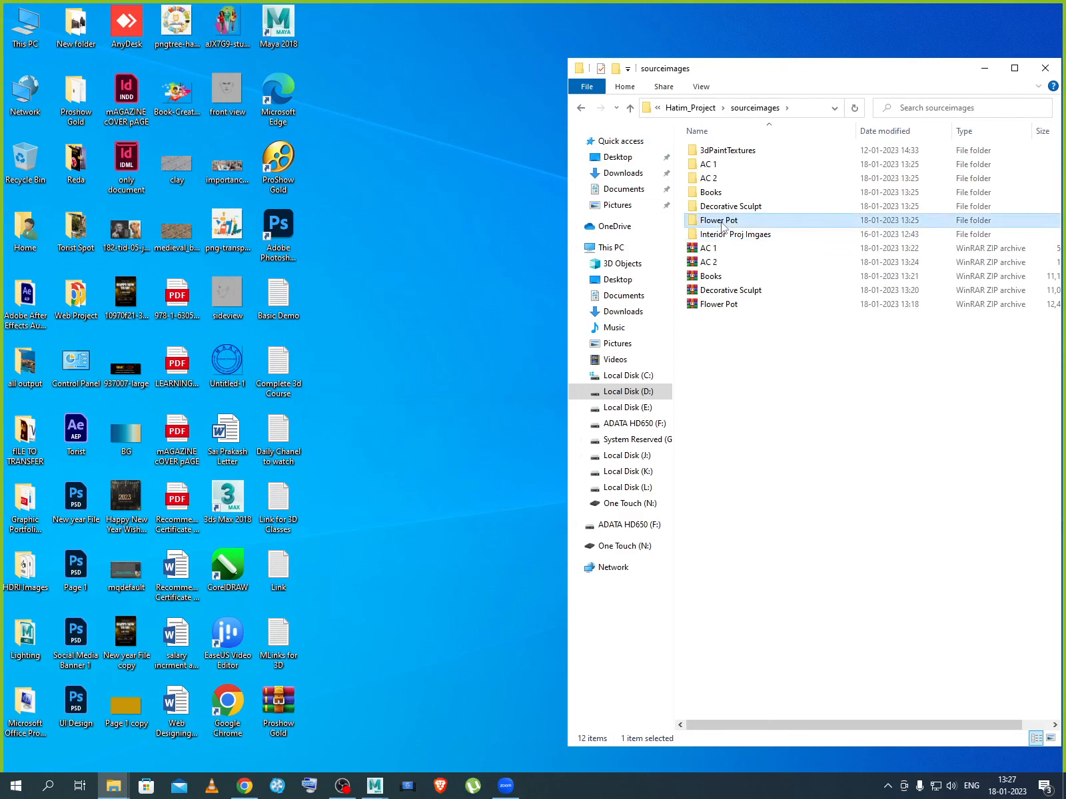
pyautogui.doubleClick(721, 223)
pyautogui.doubleClick(714, 181)
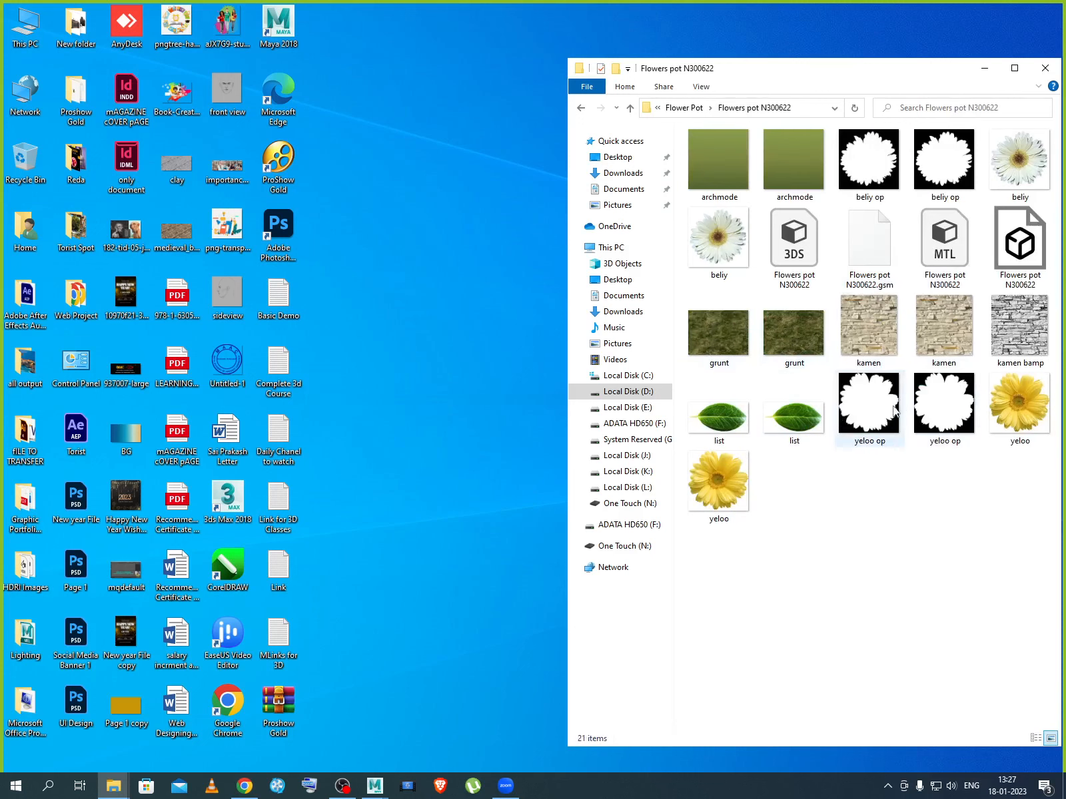
pyautogui.click(1019, 243)
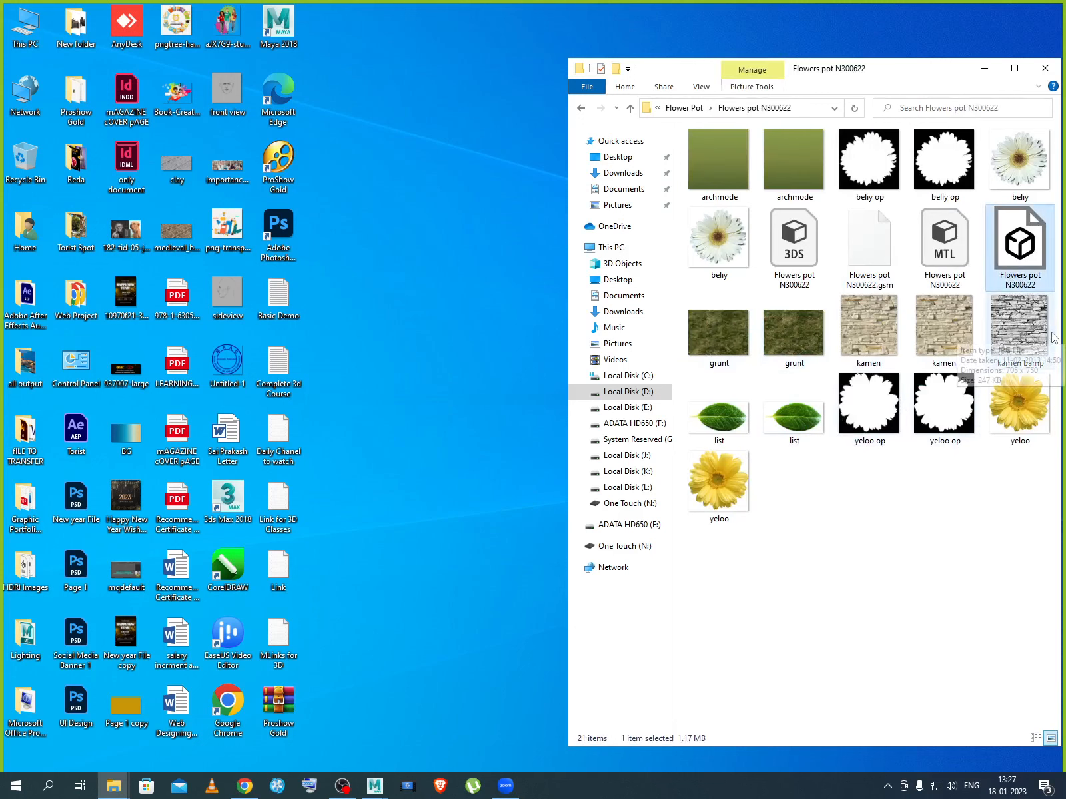
# Paste the copied Flowers pot N300622 3D Object file into the Maya project's scenes folder.
pyautogui.click(581, 107)
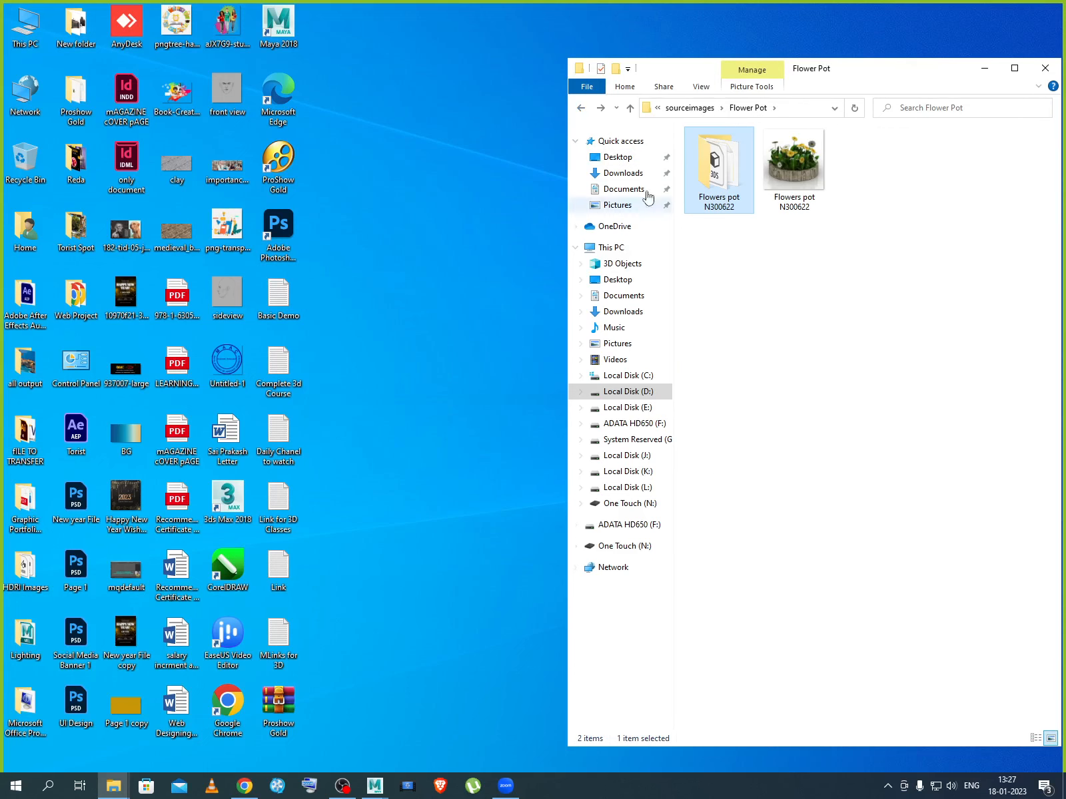
pyautogui.click(581, 107)
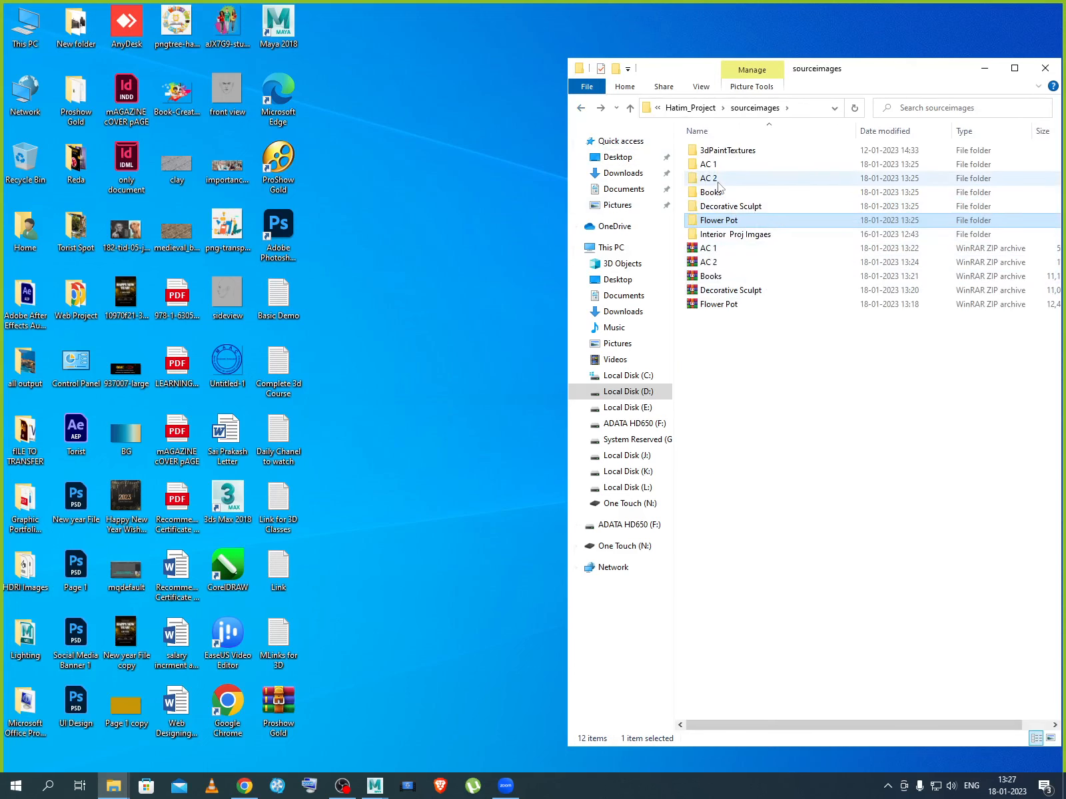
pyautogui.click(581, 108)
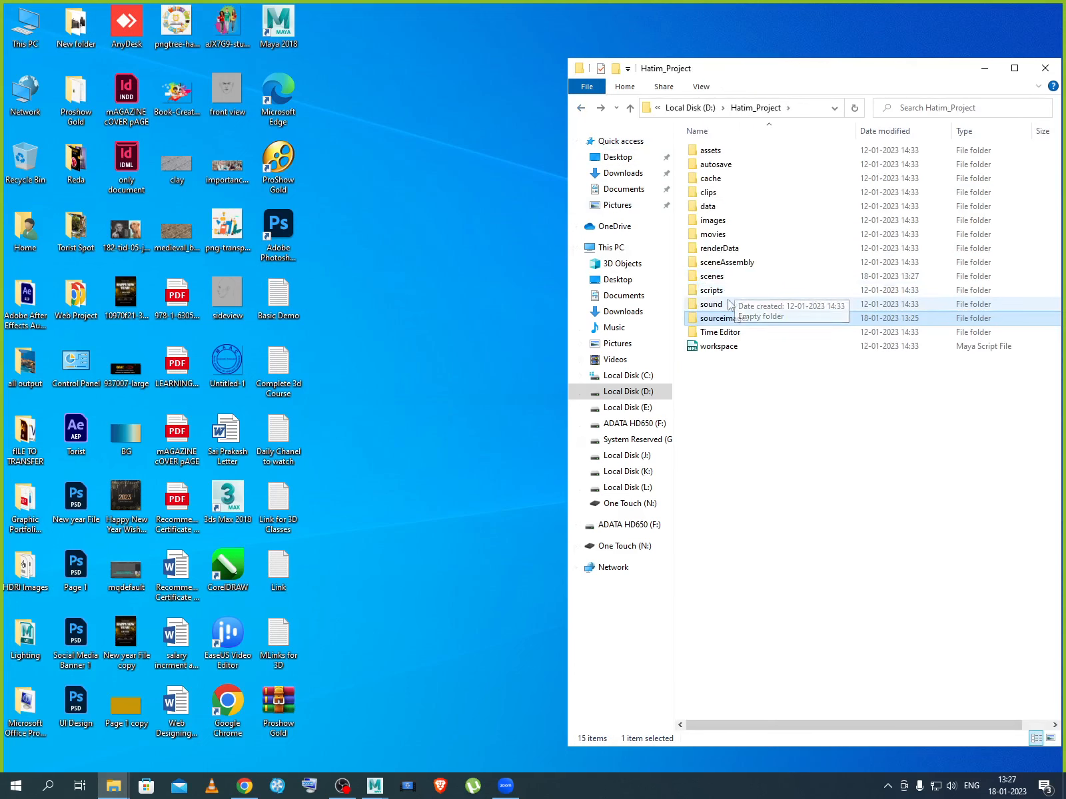
pyautogui.click(722, 280)
pyautogui.doubleClick(722, 280)
pyautogui.rightClick(735, 308)
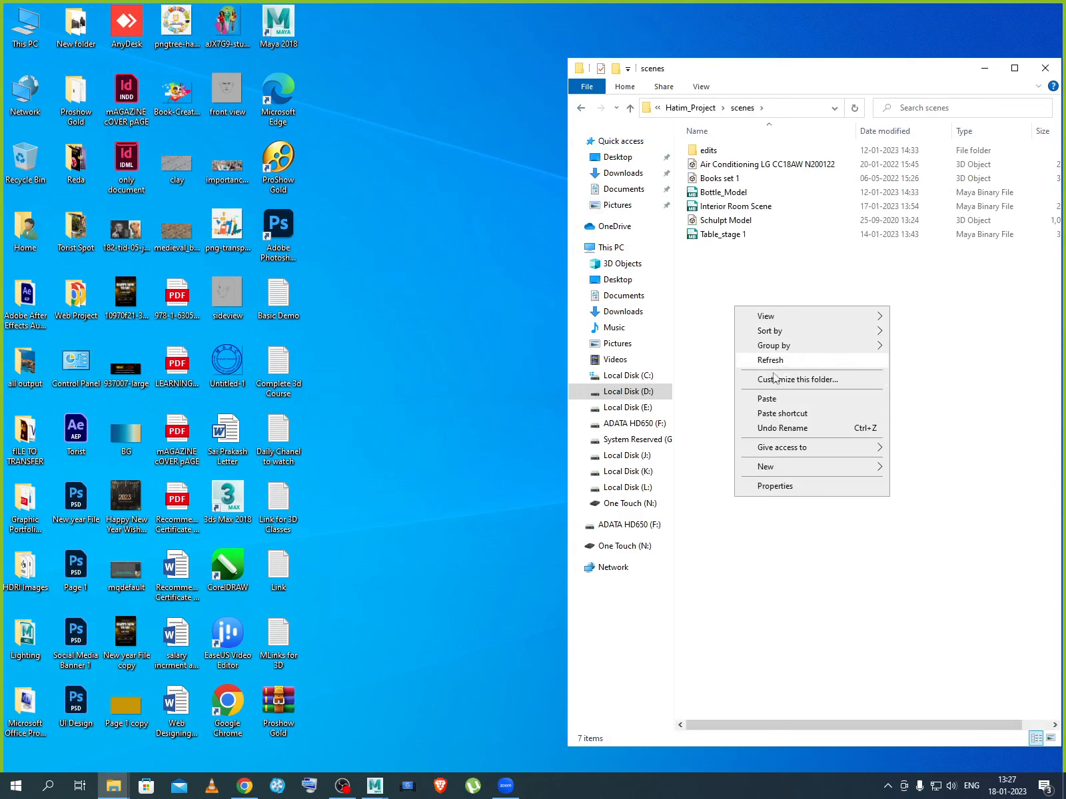
pyautogui.click(760, 399)
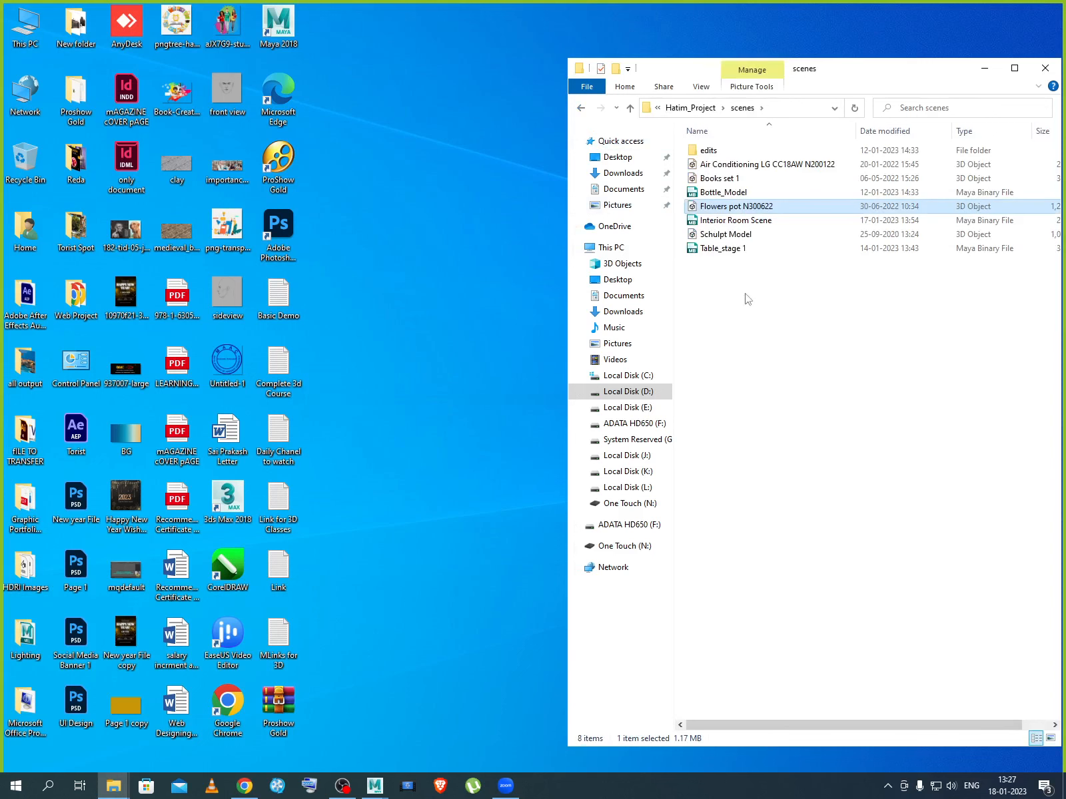
# Shorten the name of the Flowers pot N300622 3D Object file in the scenes folder to Flowers pot.
pyautogui.click(740, 208)
pyautogui.moveTo(743, 207); pyautogui.dragTo(844, 211)
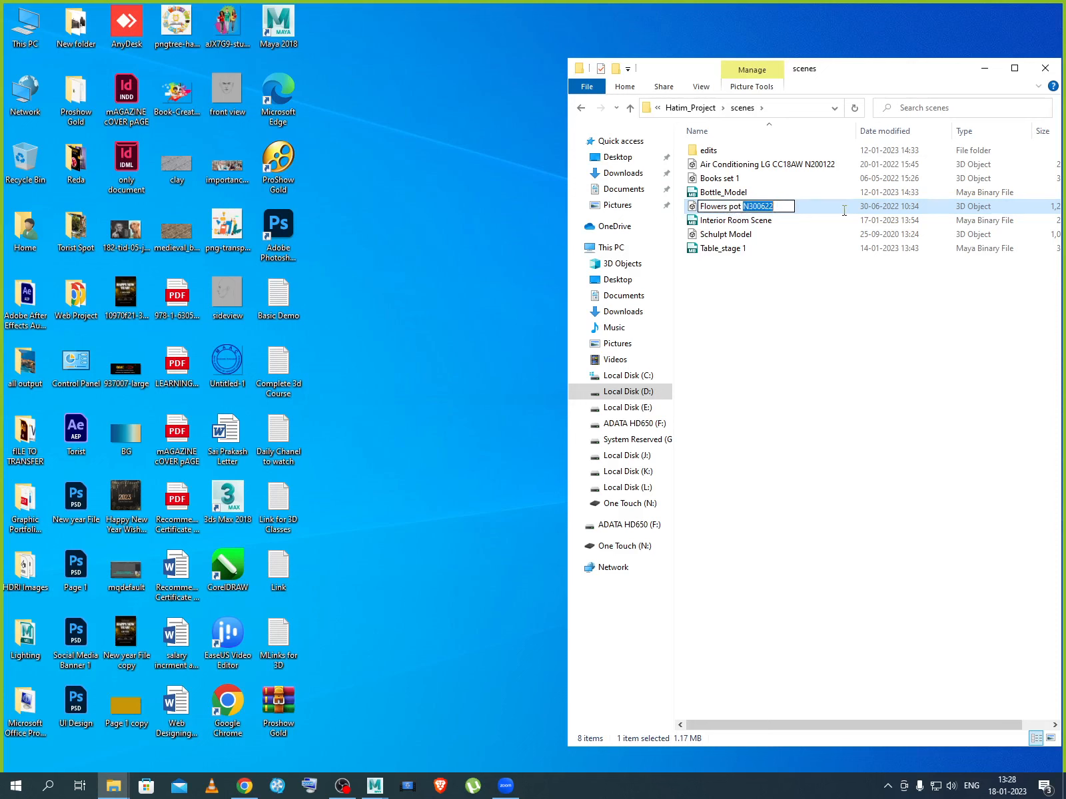
pyautogui.press('BackSpace')
pyautogui.click(838, 279)
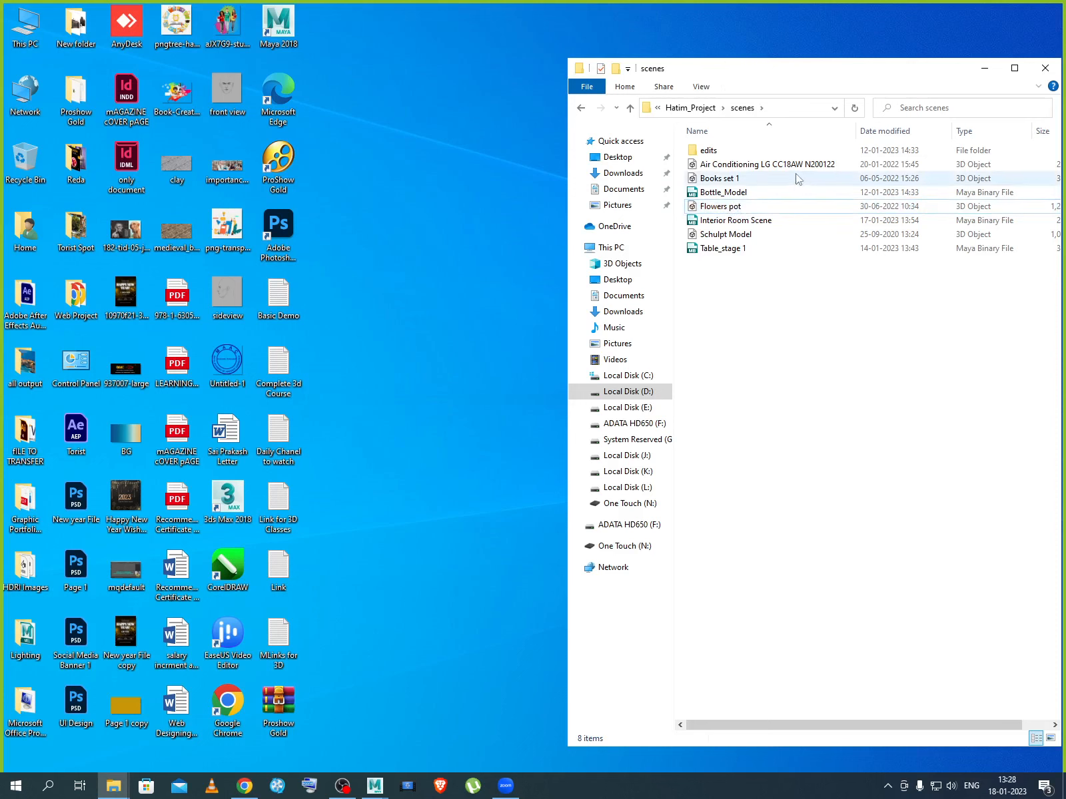
# Shorten the name of the Air Conditioning LG CC18AW N200122 file in the scenes folder to Air Conditioning LG and refresh the folder.
pyautogui.click(787, 167)
pyautogui.click(782, 166)
pyautogui.click(764, 164)
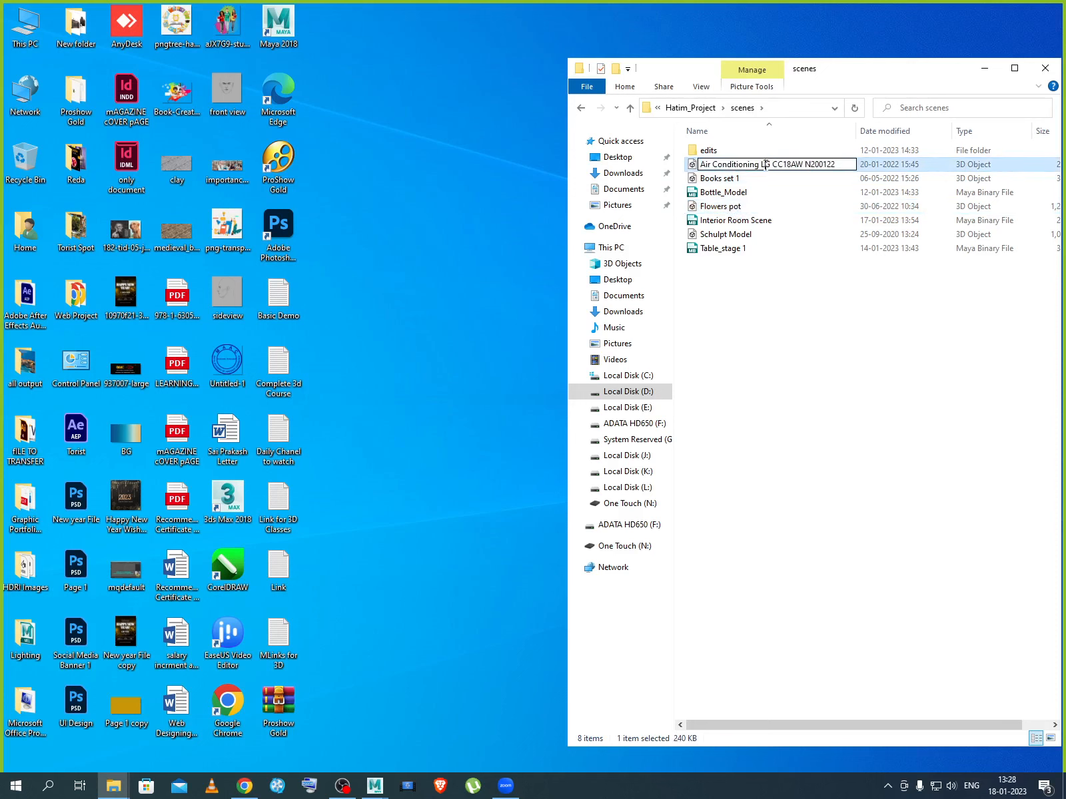
pyautogui.moveTo(773, 164); pyautogui.dragTo(838, 166)
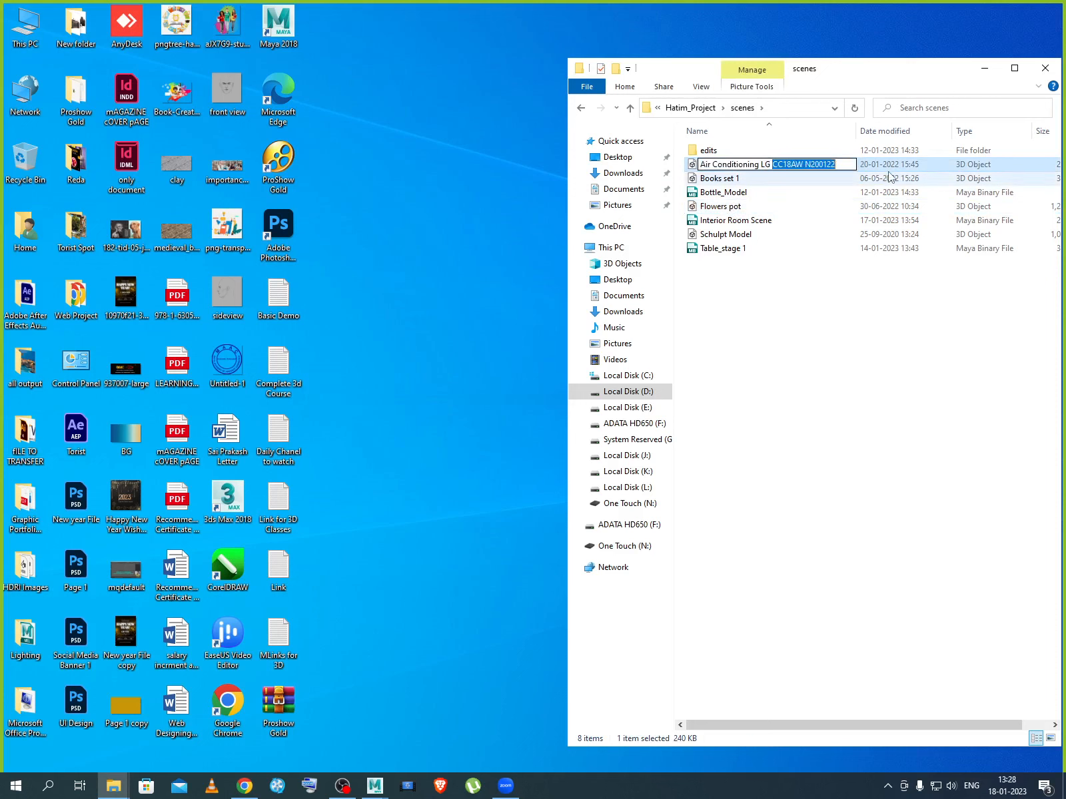
pyautogui.press('BackSpace')
pyautogui.click(873, 295)
pyautogui.rightClick(859, 306)
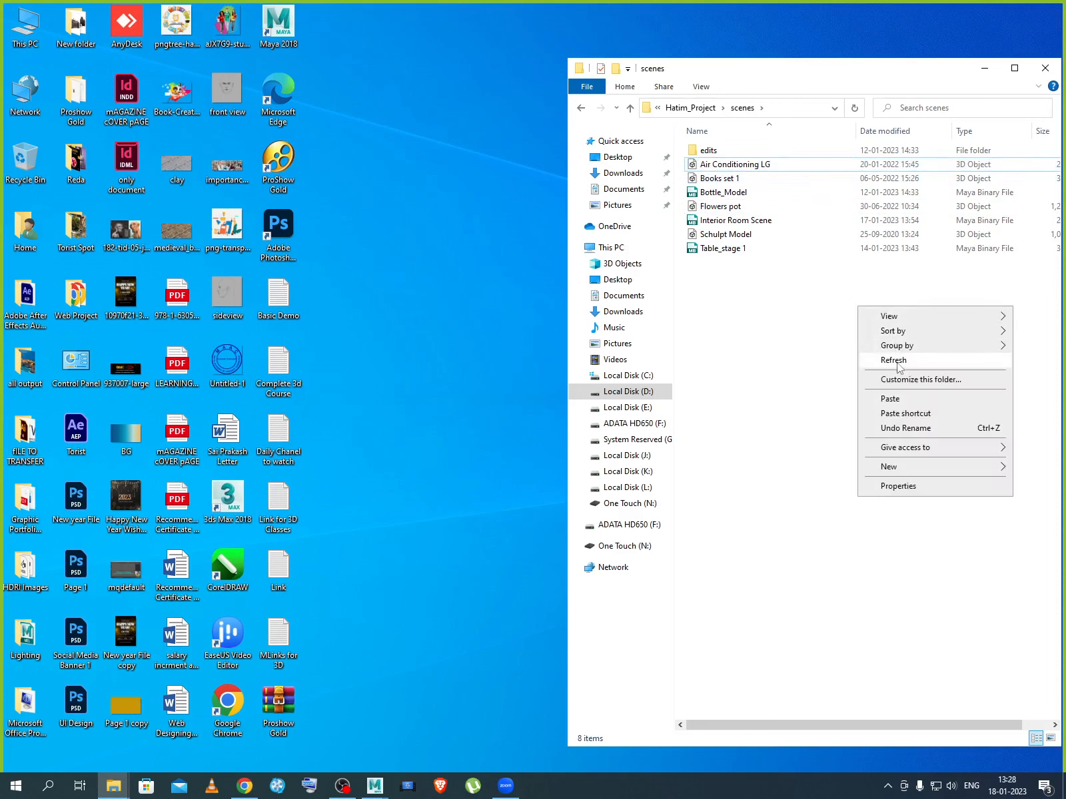
pyautogui.click(891, 354)
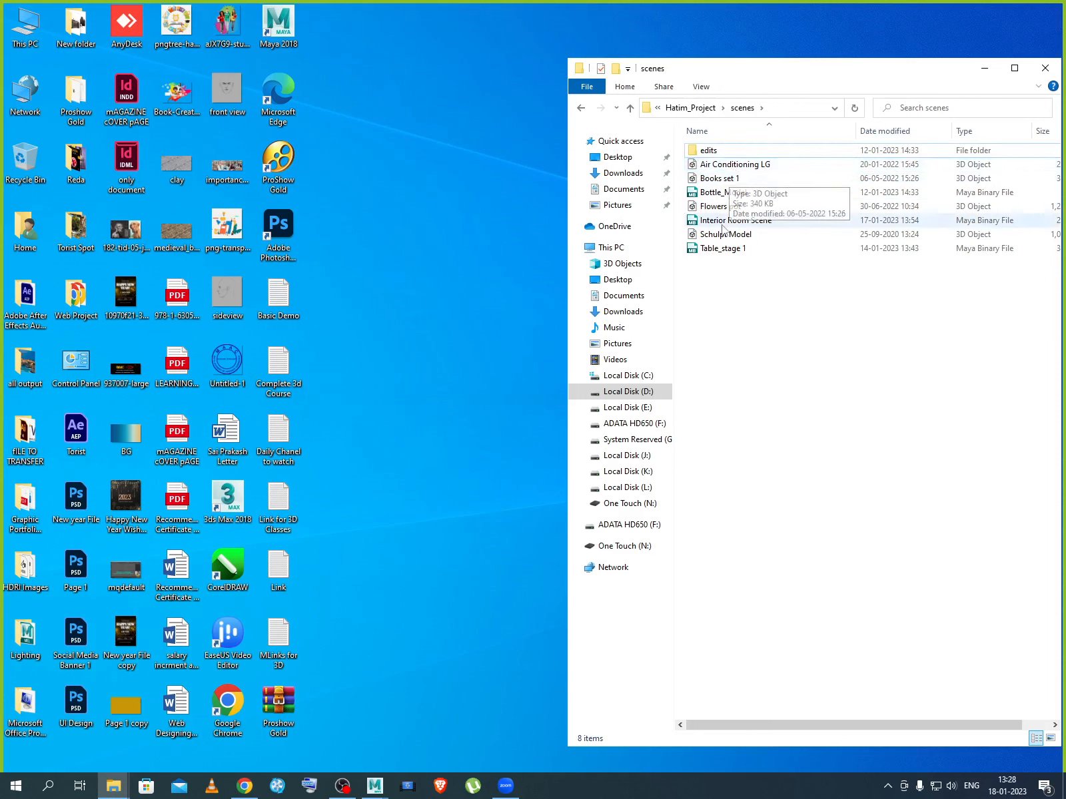
# Switch to Maya's Interior Room Scene and hide the Light_Holder and Room display layers.
pyautogui.moveTo(374, 786)
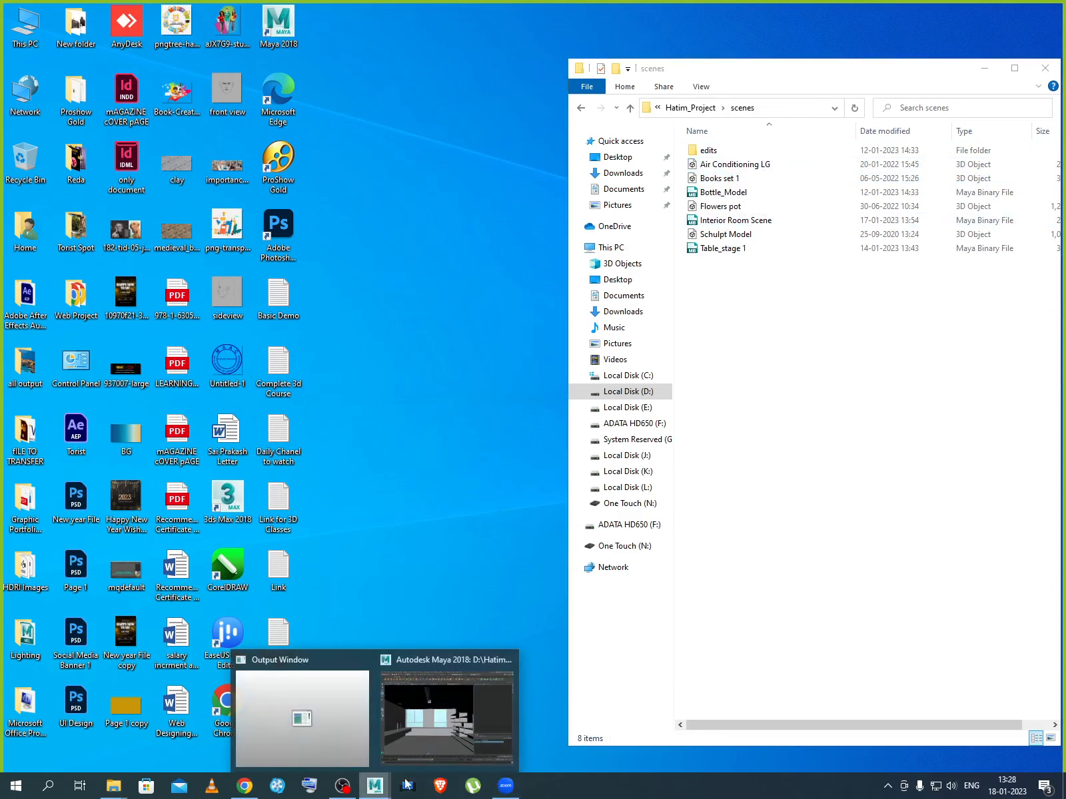
pyautogui.click(436, 687)
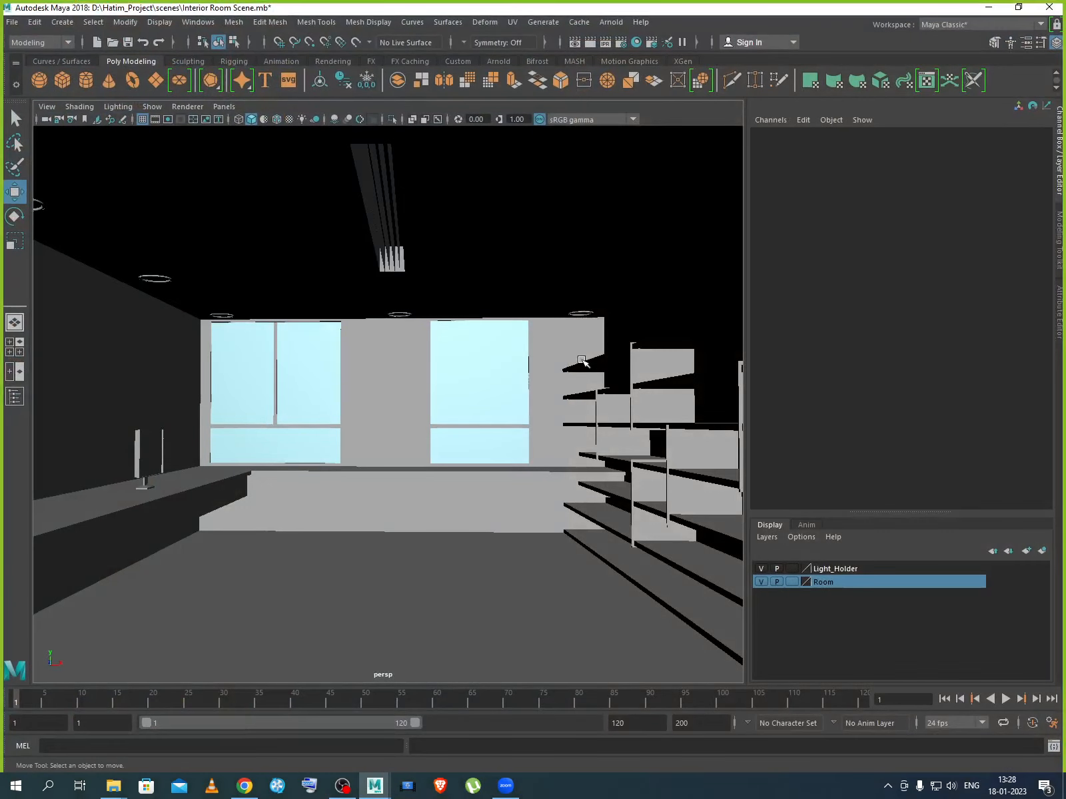
pyautogui.scroll(-6, 460, 408)
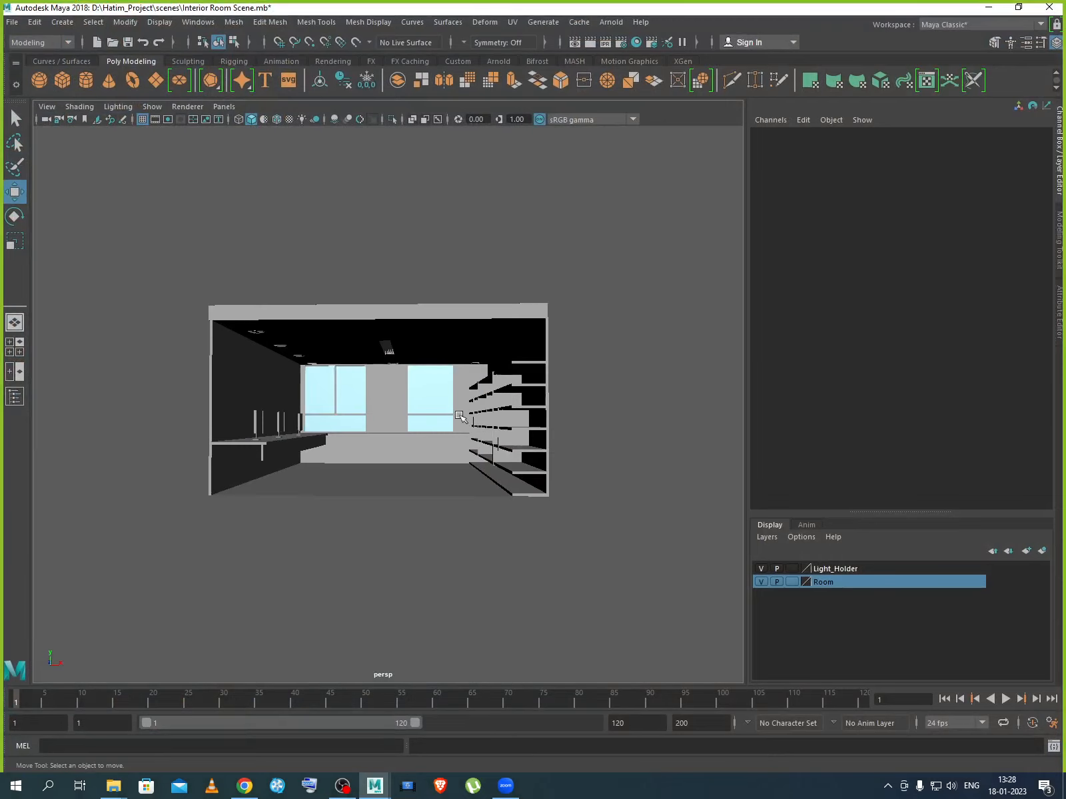
pyautogui.scroll(3, 458, 419)
pyautogui.scroll(-2, 445, 444)
pyautogui.scroll(-2, 433, 449)
pyautogui.click(760, 568)
pyautogui.click(760, 583)
# Add the three desk monitors to a new display layer named Monitors.
pyautogui.moveTo(213, 391); pyautogui.dragTo(351, 487)
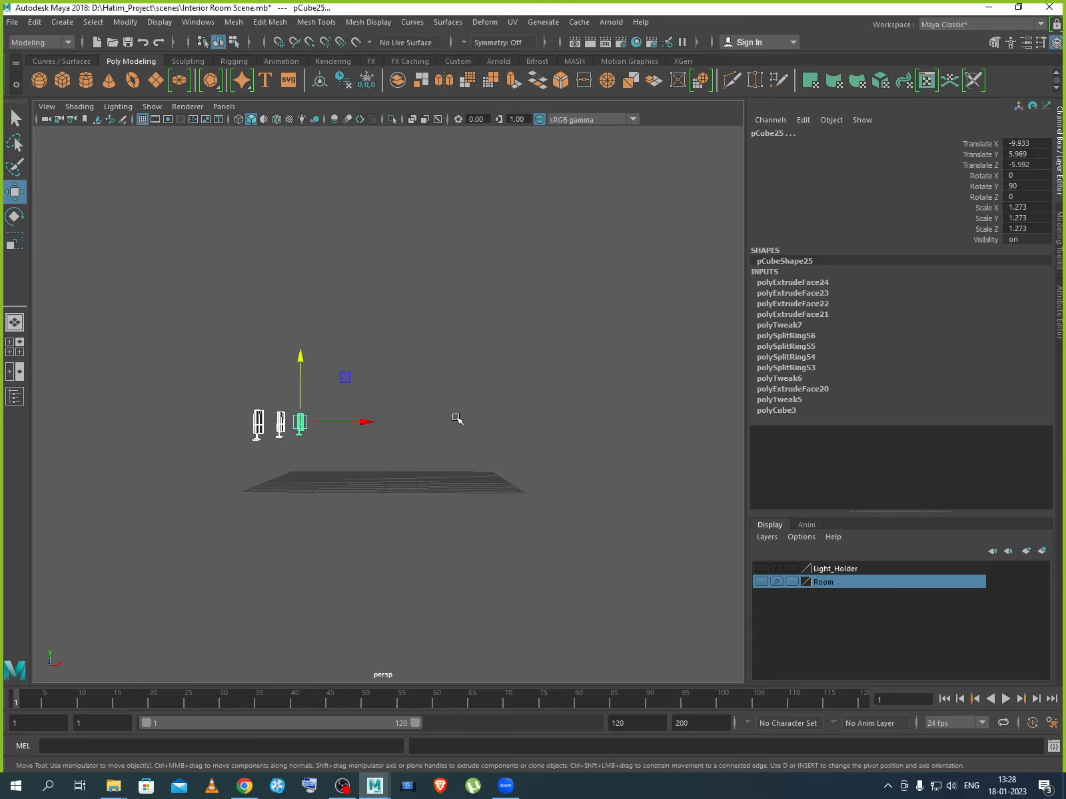
pyautogui.click(1042, 552)
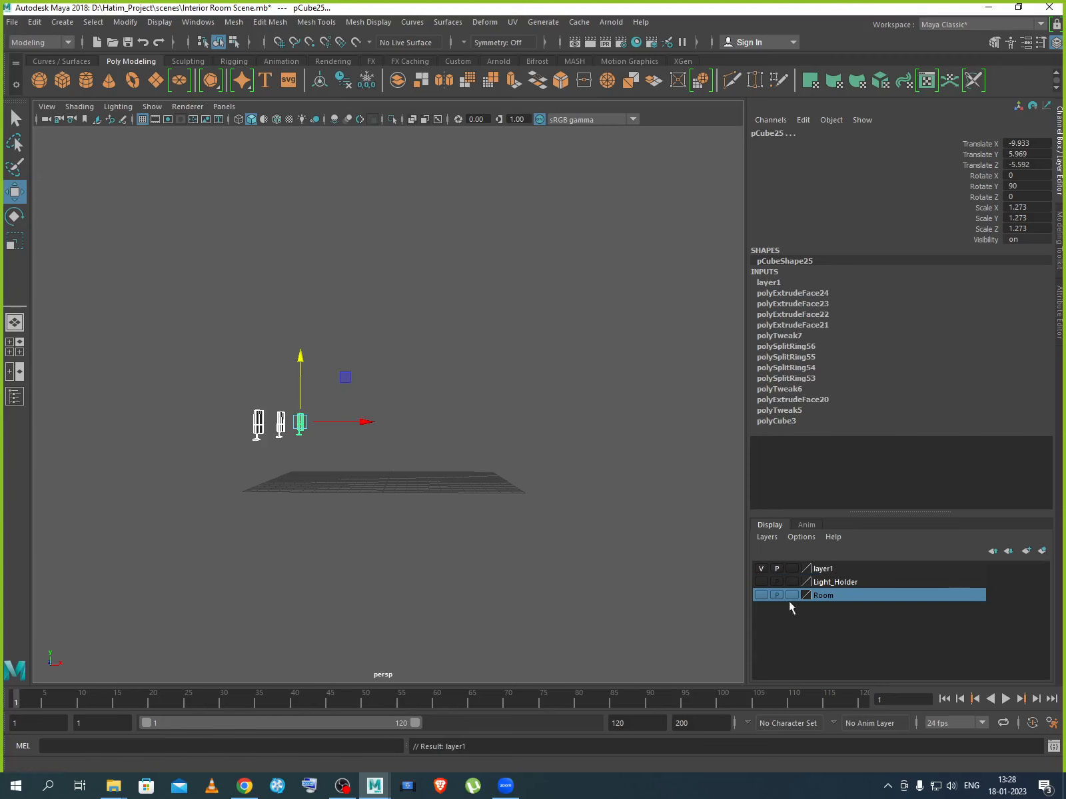
pyautogui.doubleClick(820, 571)
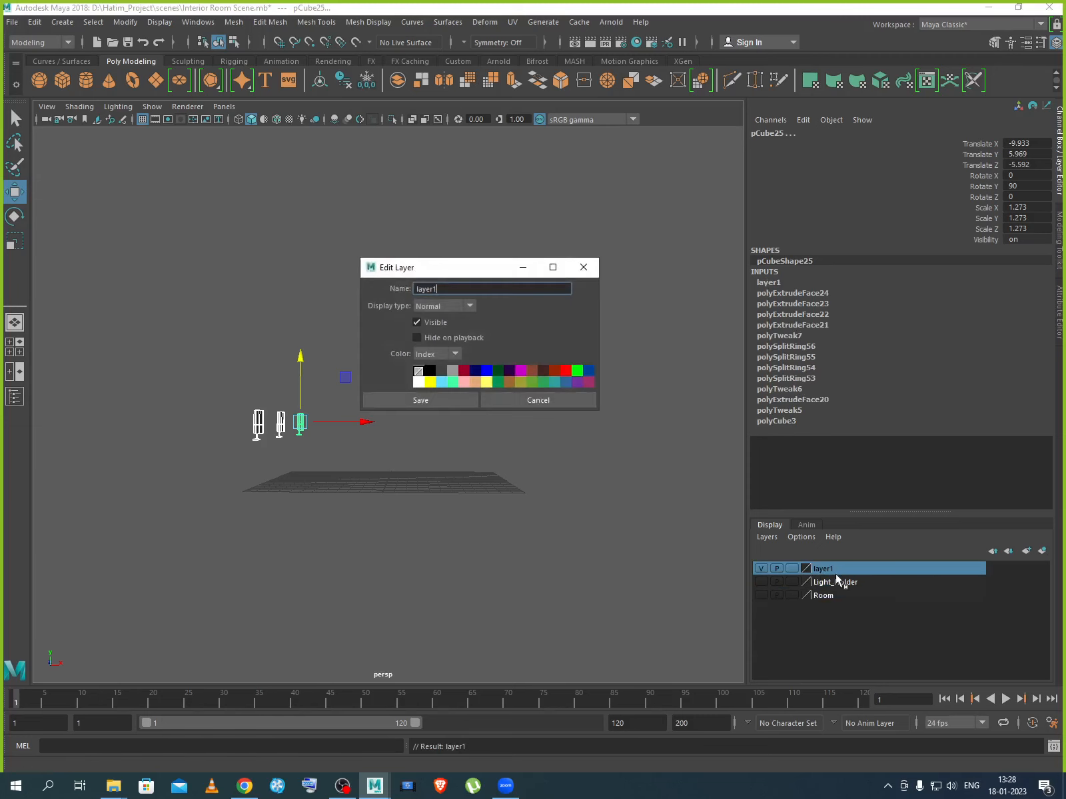
pyautogui.doubleClick(474, 291)
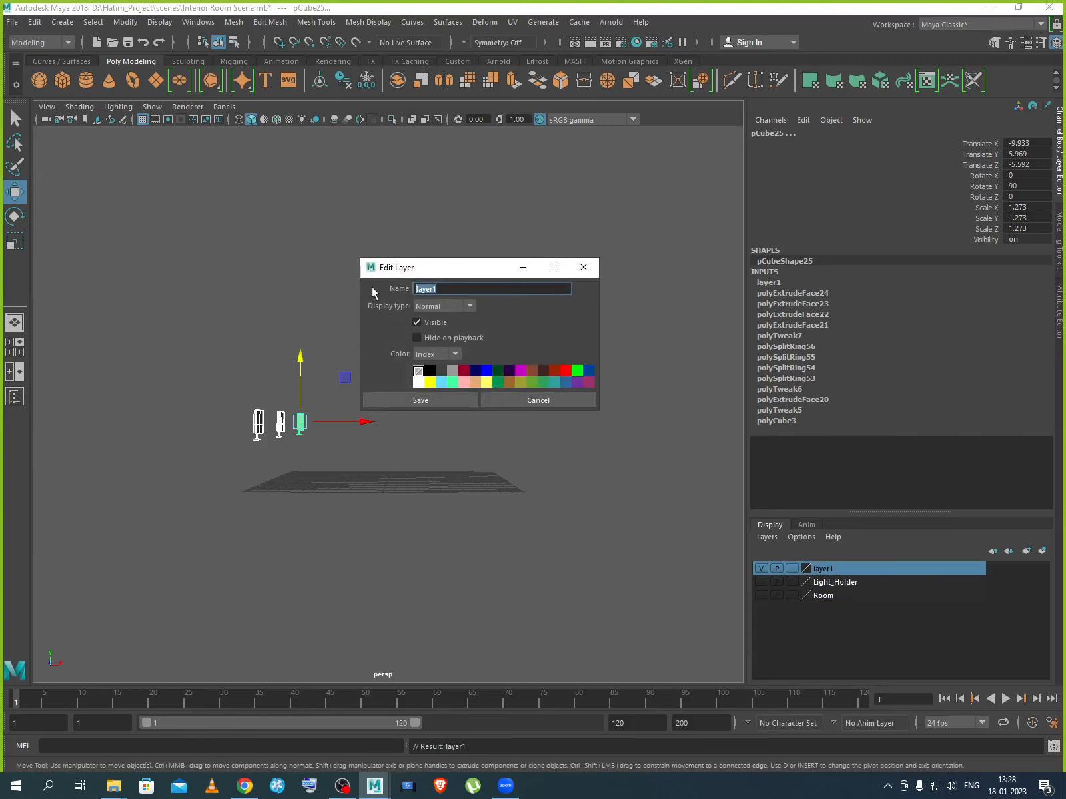
pyautogui.write('Monitors')
pyautogui.press('Return')
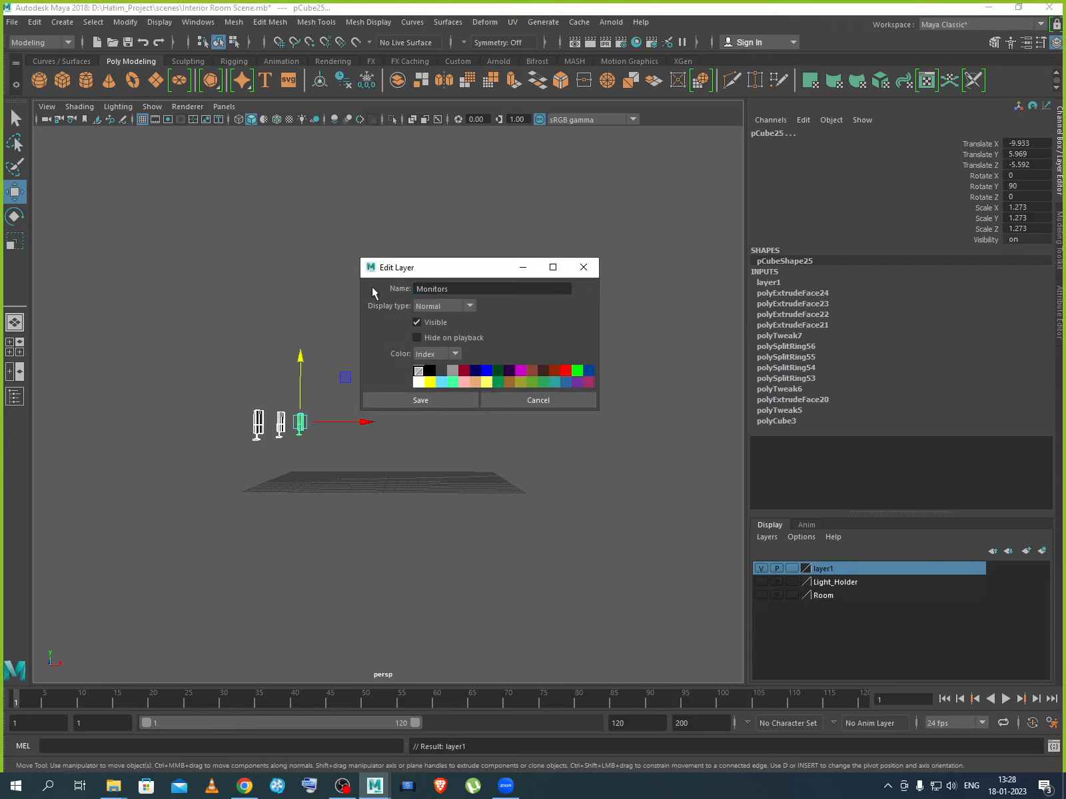
pyautogui.click(442, 401)
# Hide the Monitors layer and import Air Conditioning LG.obj from the project's scenes folder into the empty view.
pyautogui.click(760, 567)
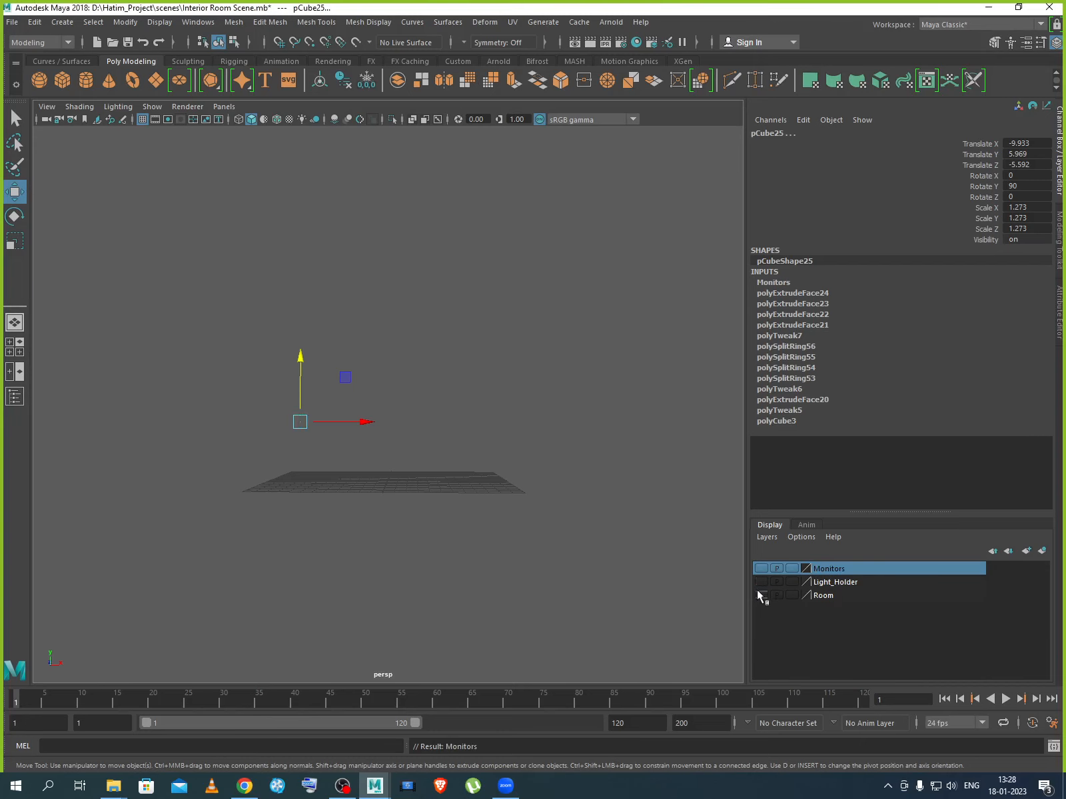
pyautogui.click(531, 488)
pyautogui.keyDown('alt'); pyautogui.moveTo(457, 442); pyautogui.dragTo(424, 458); pyautogui.keyUp('alt')
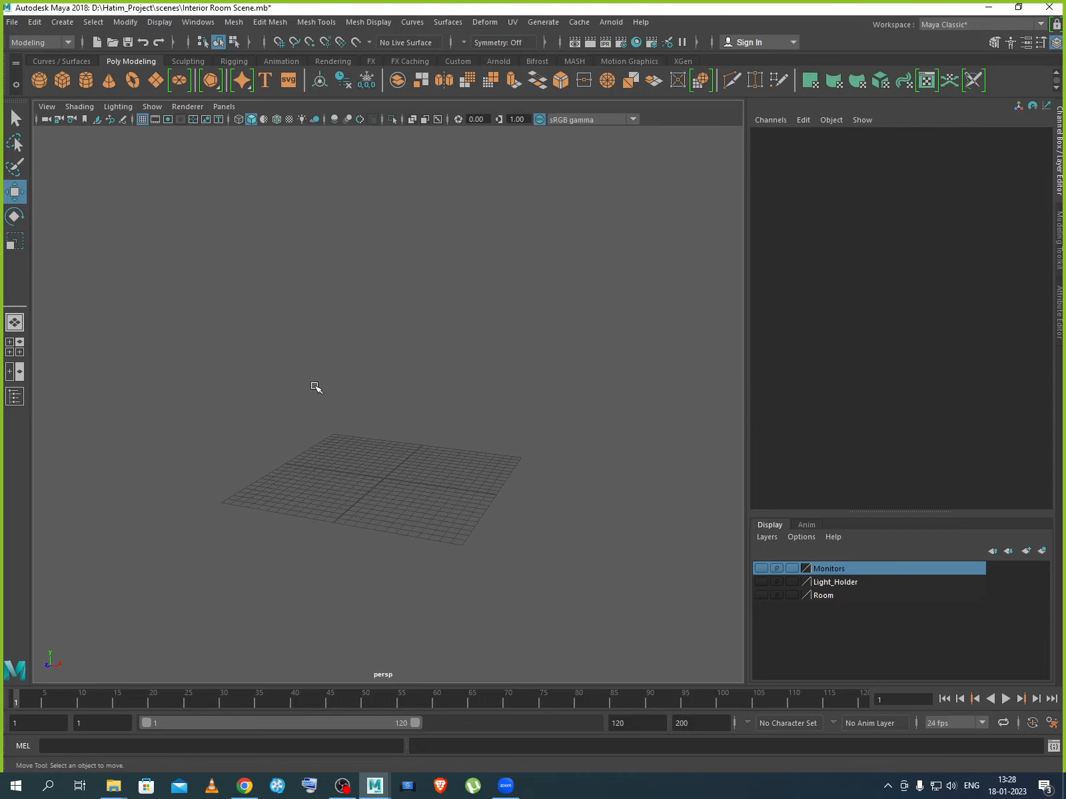
pyautogui.click(12, 22)
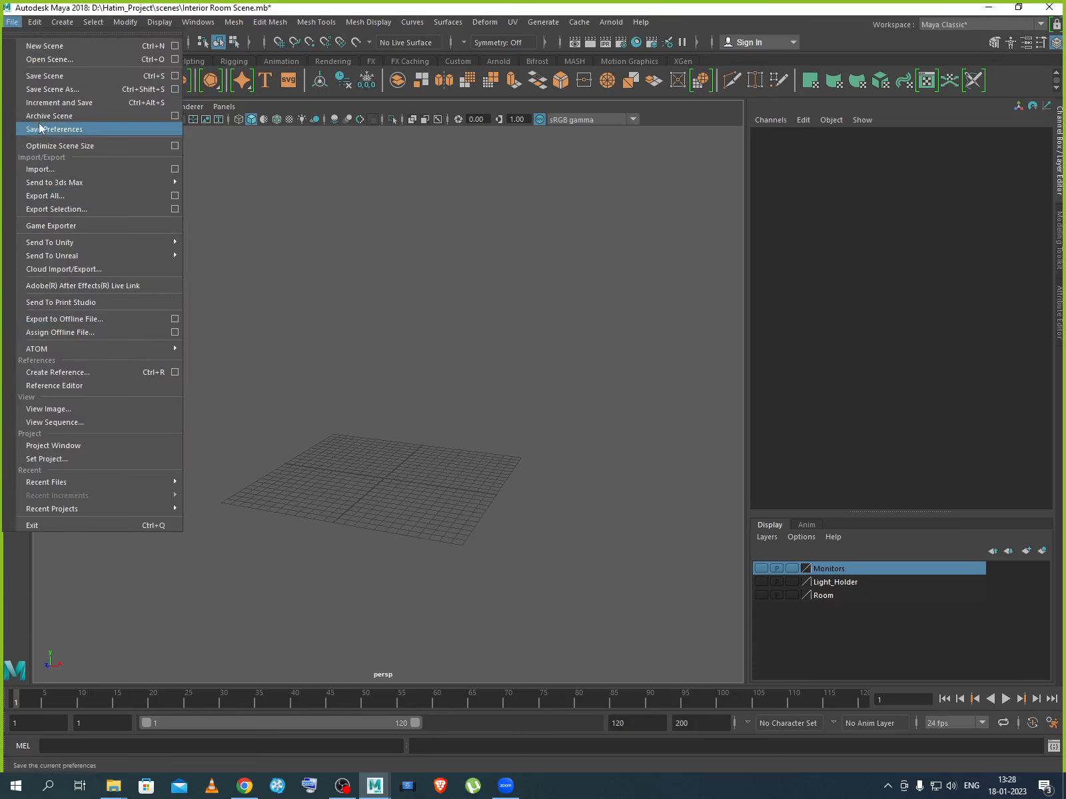
pyautogui.click(65, 169)
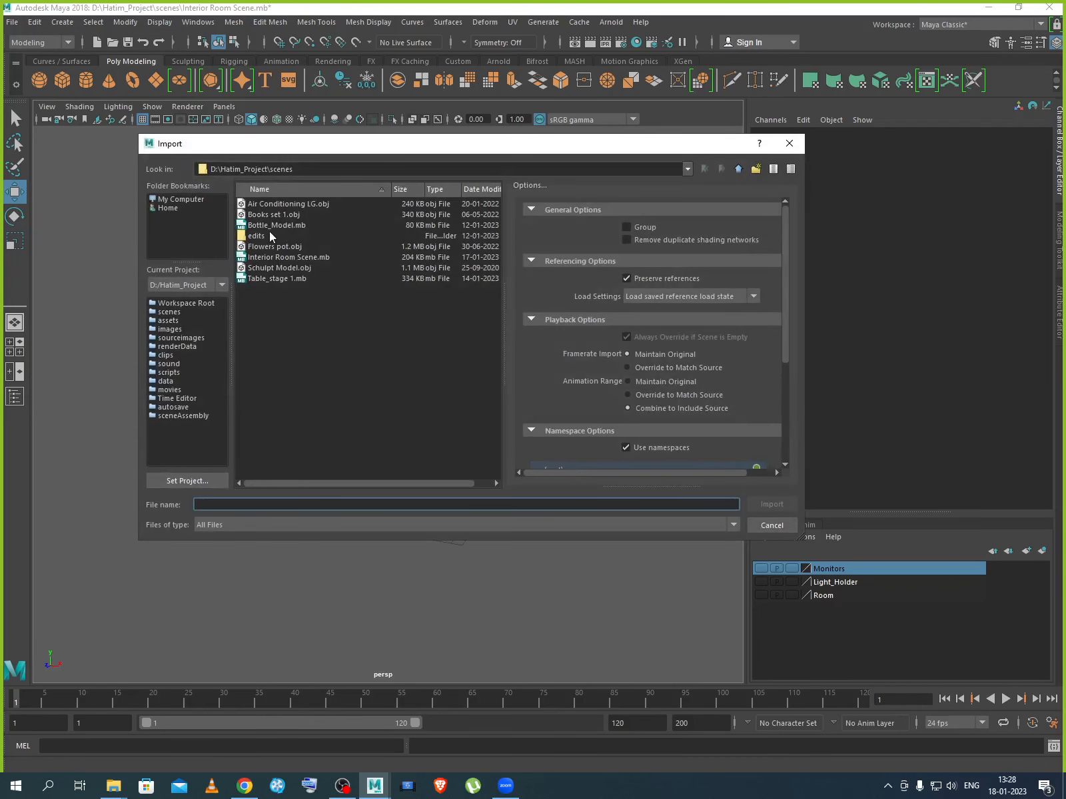
pyautogui.click(269, 205)
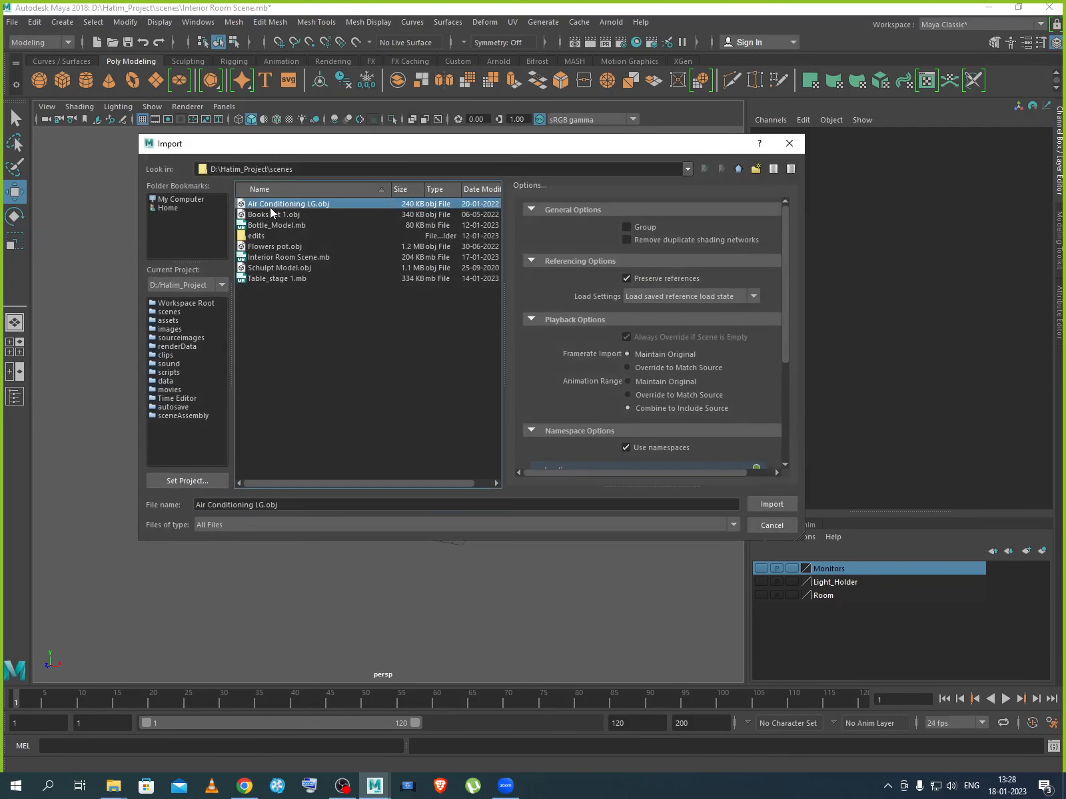
pyautogui.click(772, 505)
# Select all parts of the imported air conditioner and group them.
pyautogui.press('f')
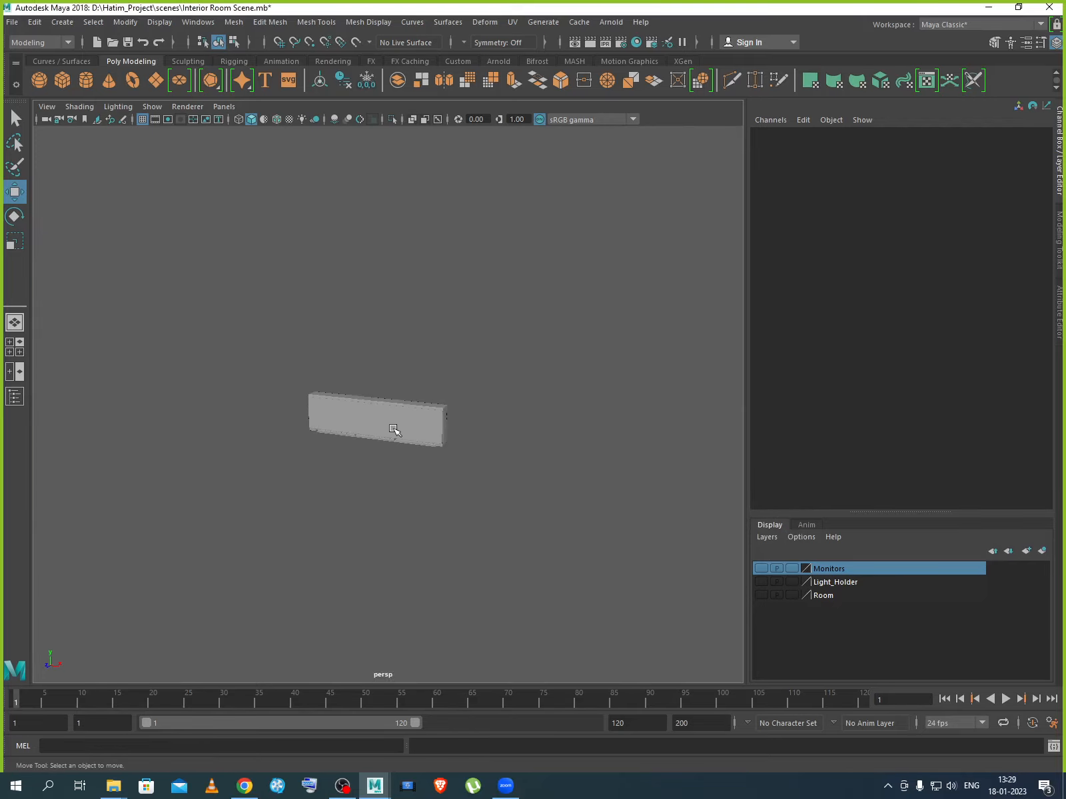
pyautogui.scroll(5, 393, 430)
pyautogui.moveTo(433, 495)
pyautogui.keyDown('alt'); pyautogui.mouseDown()
pyautogui.moveTo(266, 481)
pyautogui.moveTo(448, 484)
pyautogui.mouseUp(); pyautogui.keyUp('alt')
pyautogui.keyDown('alt'); pyautogui.moveTo(563, 465); pyautogui.dragTo(450, 474); pyautogui.keyUp('alt')
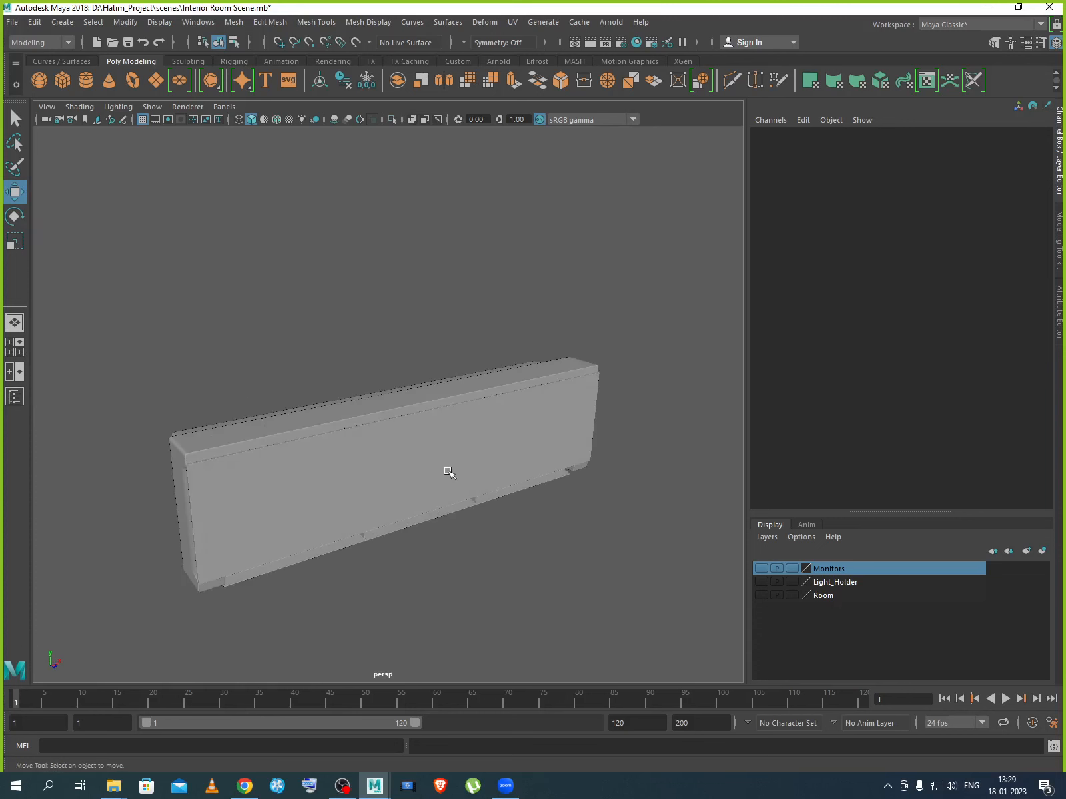
pyautogui.click(450, 473)
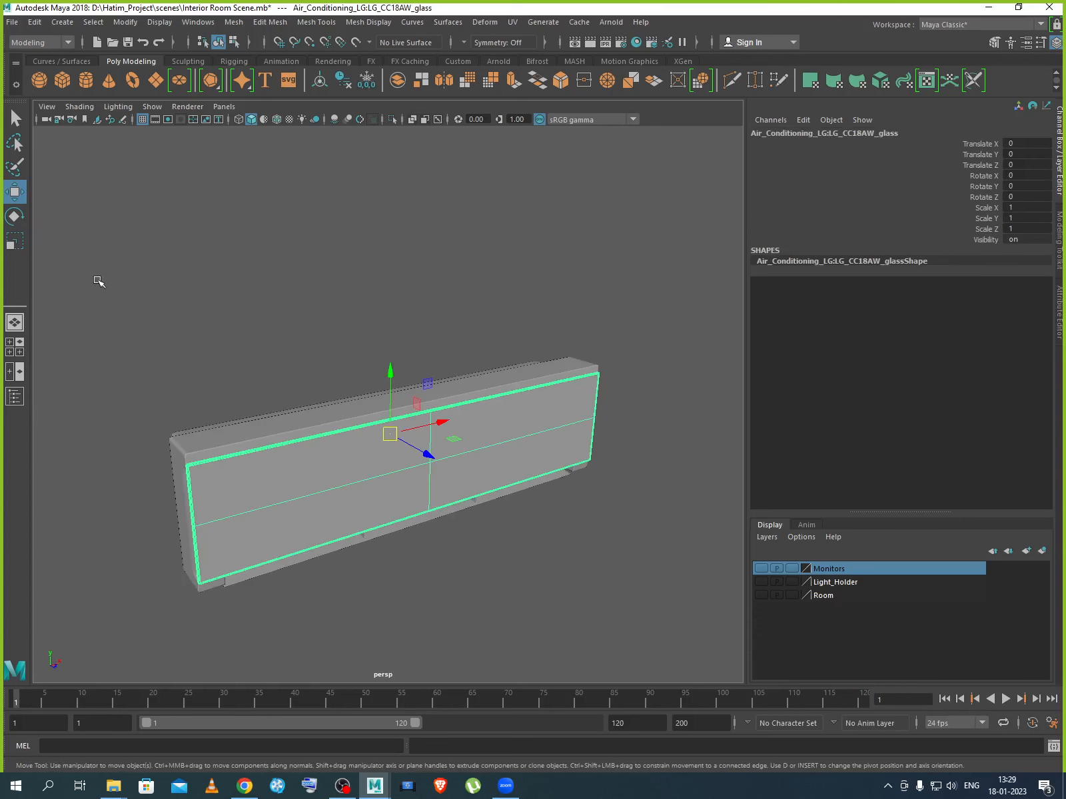
pyautogui.moveTo(98, 282); pyautogui.dragTo(663, 647)
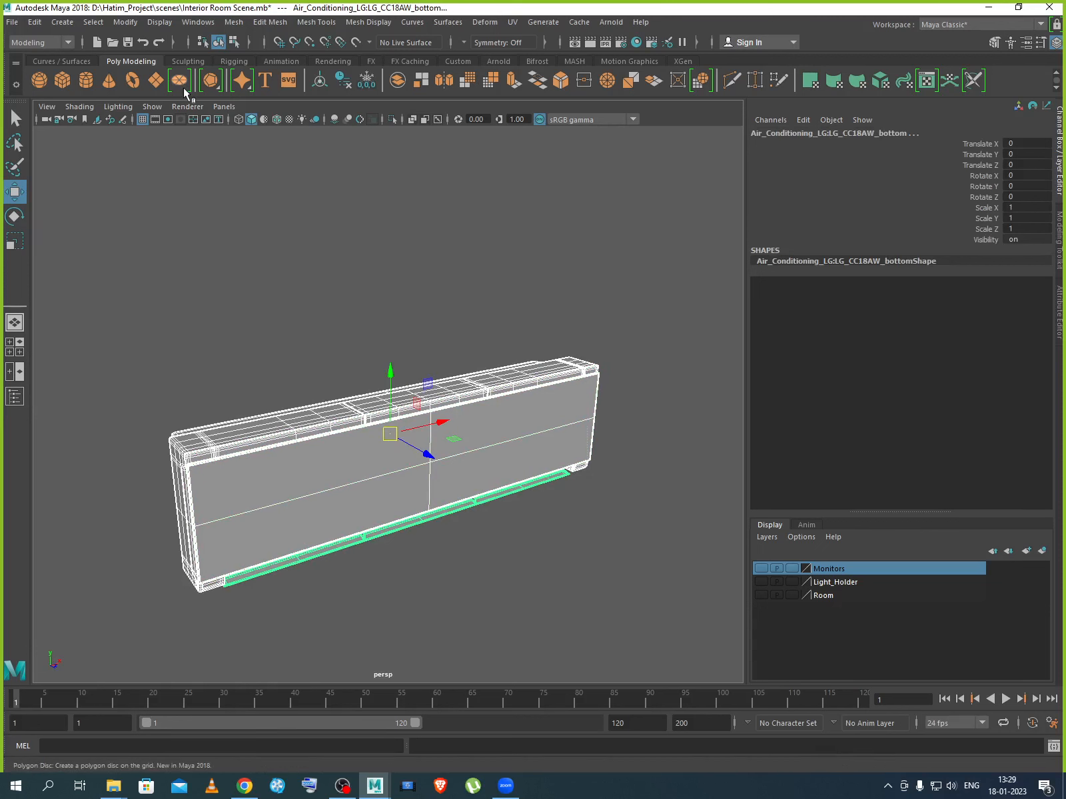
pyautogui.hotkey('ctrl', 'g')
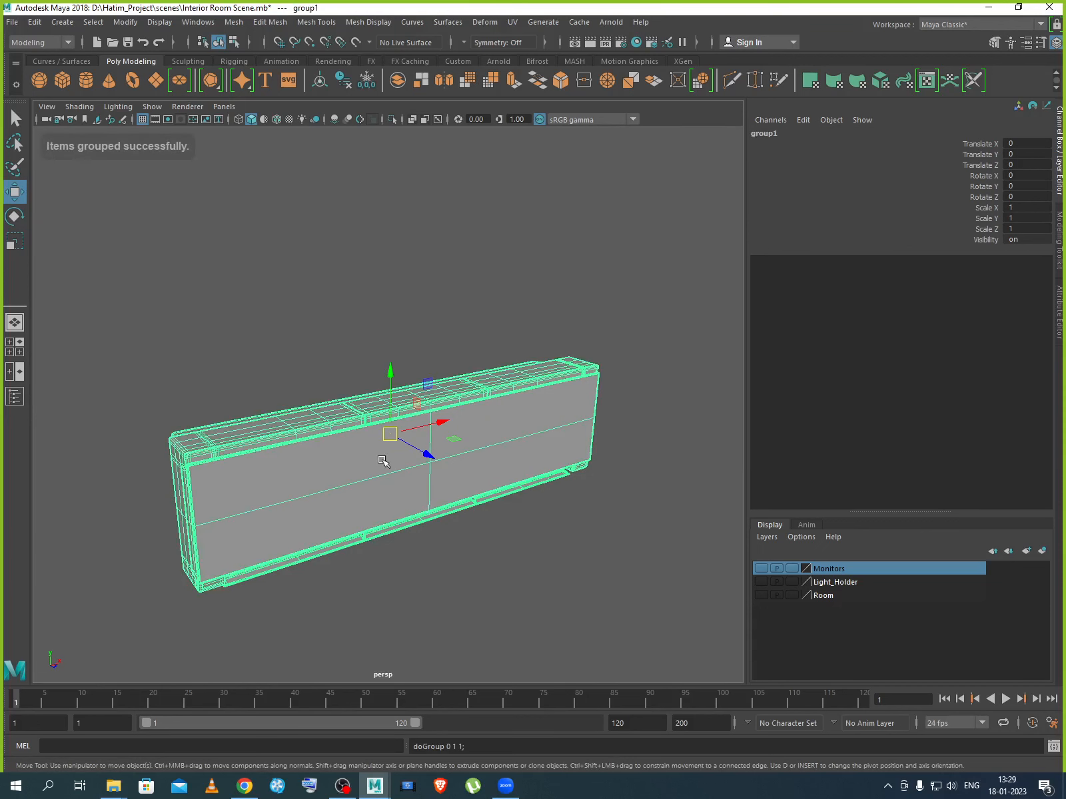
# Scale the air conditioner group uniformly to about 0.118 and raise it to Translate Y about 8.012.
pyautogui.press('r')
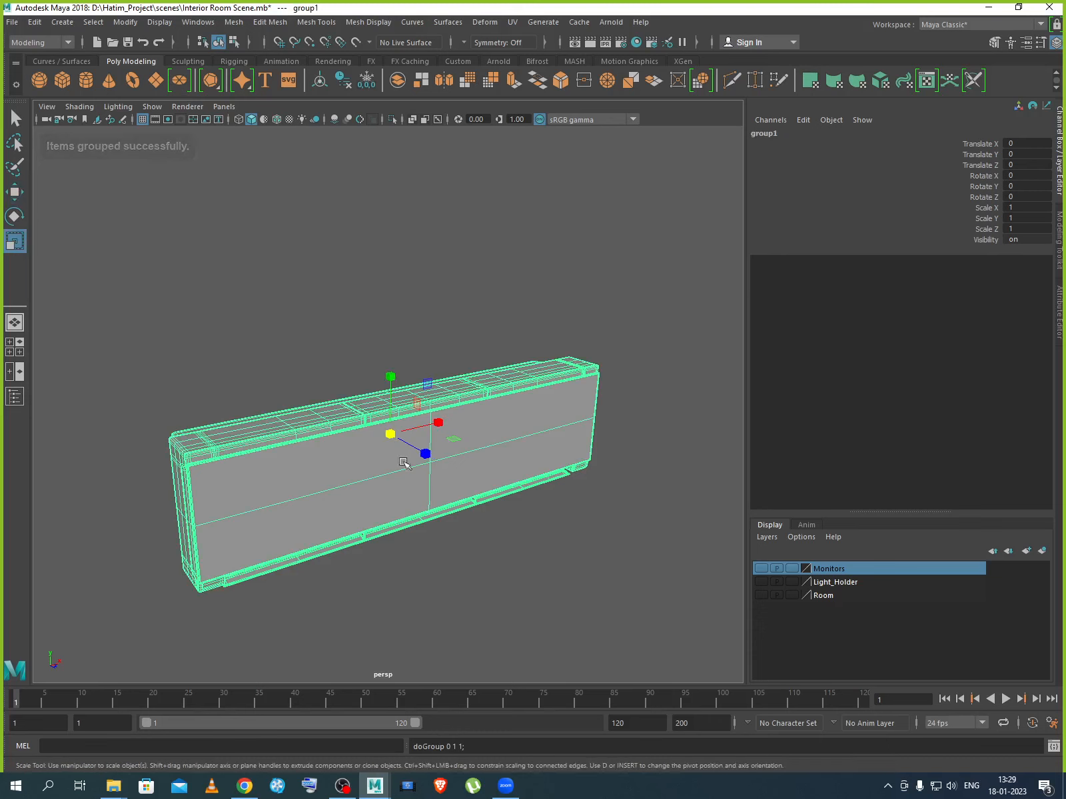
pyautogui.moveTo(391, 434); pyautogui.dragTo(205, 219)
pyautogui.moveTo(391, 435); pyautogui.dragTo(392, 363)
pyautogui.press('w')
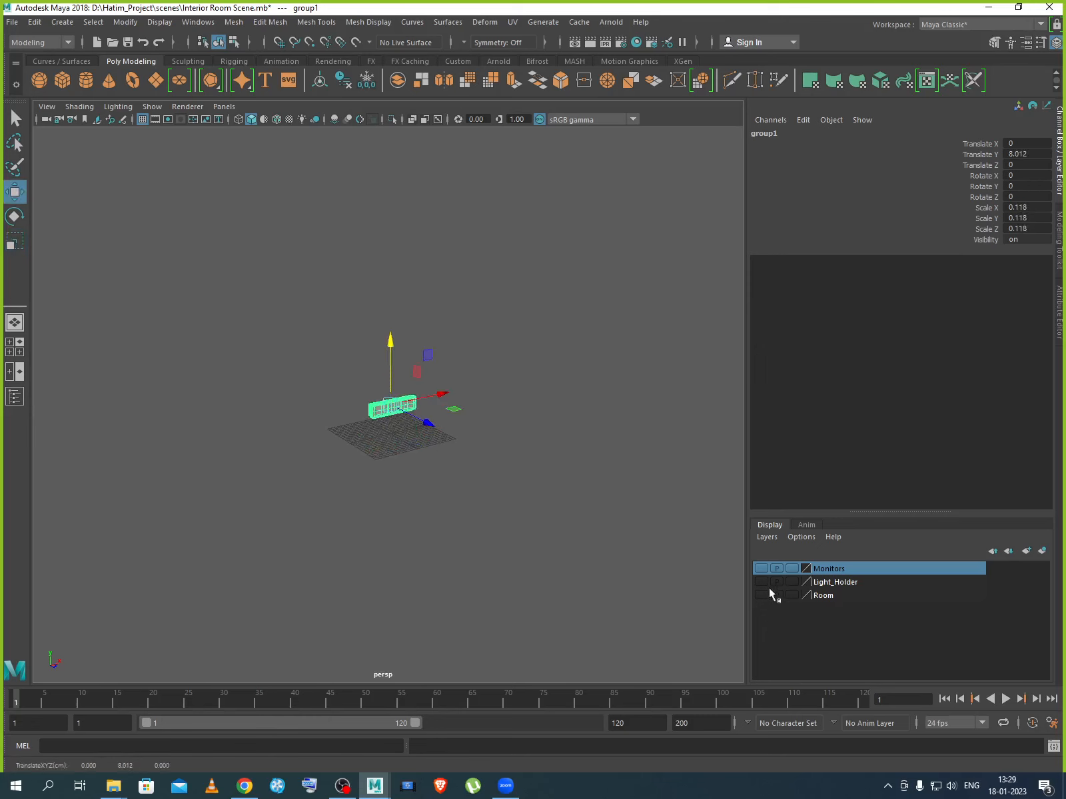
# Show the Room, Light_Holder and Monitors layers again and scale the air conditioner group uniformly to about 0.092 inside the room.
pyautogui.click(761, 595)
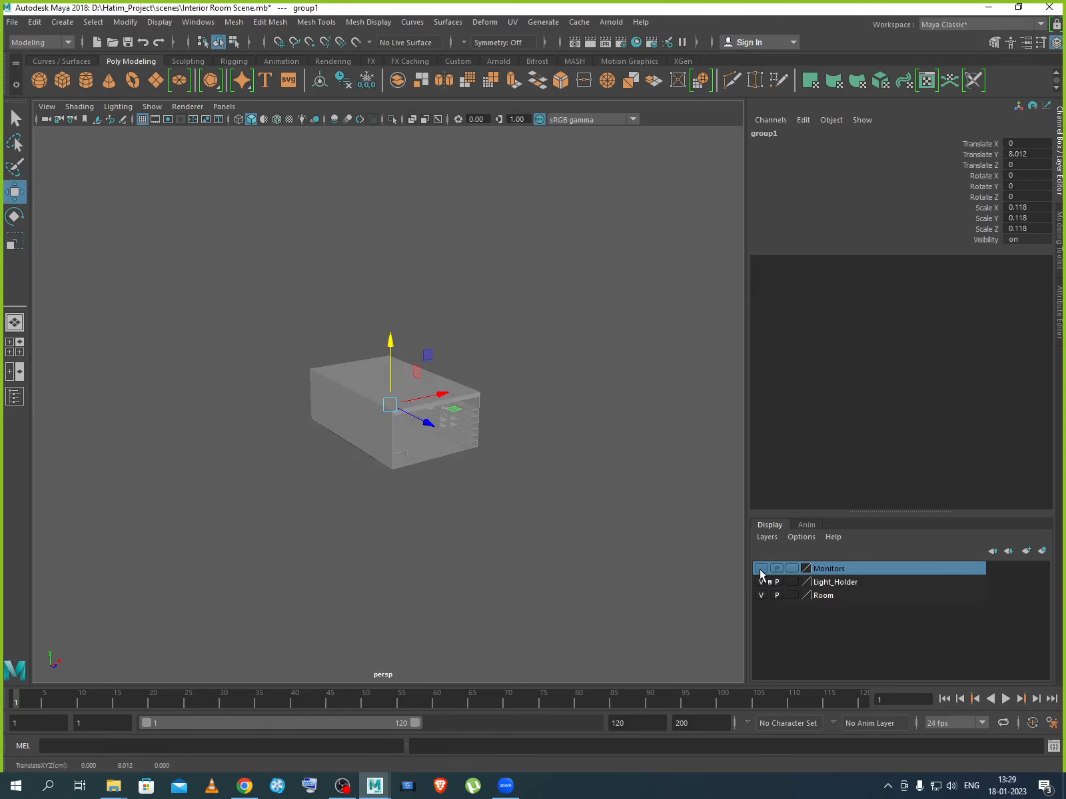
pyautogui.click(760, 569)
pyautogui.scroll(4, 396, 452)
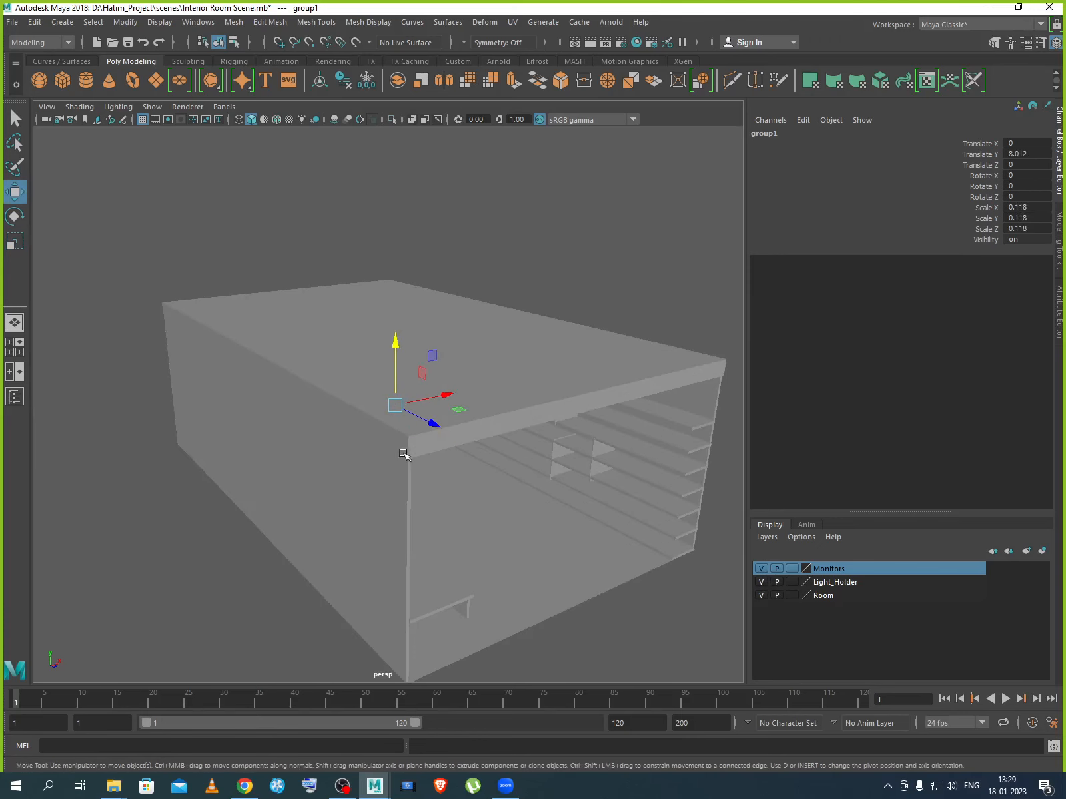
pyautogui.scroll(6, 433, 523)
pyautogui.scroll(4, 397, 492)
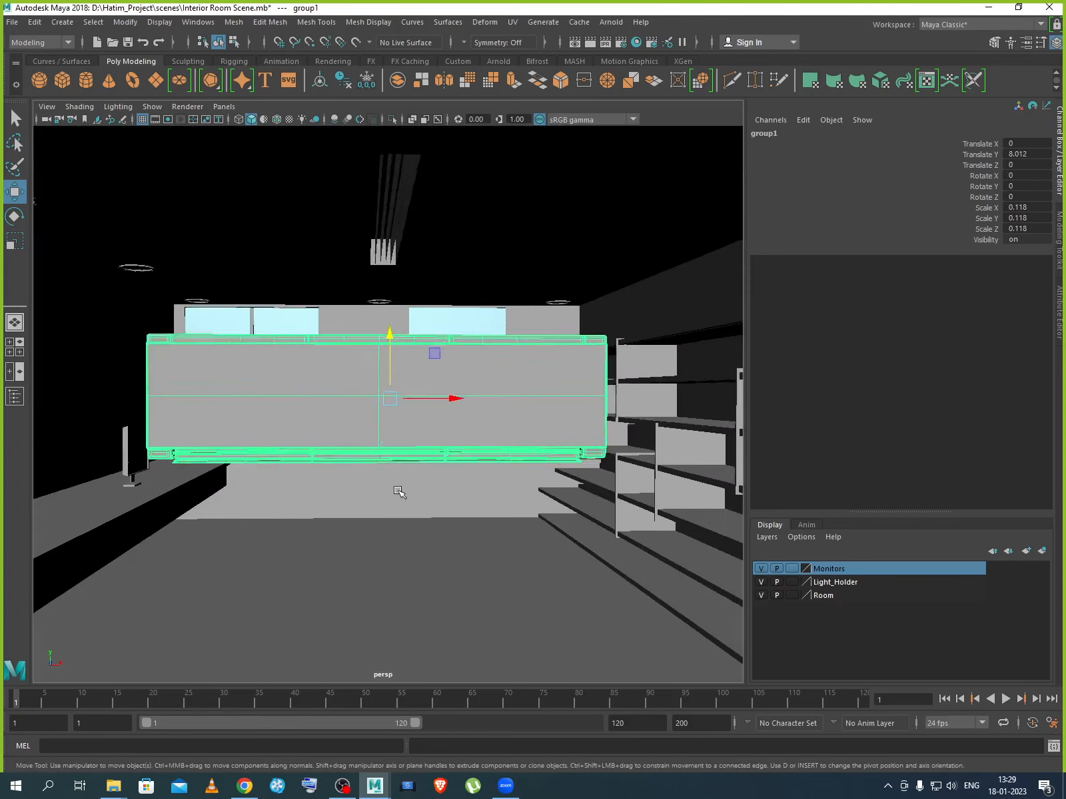
pyautogui.keyDown('alt'); pyautogui.moveTo(428, 561); pyautogui.dragTo(409, 547); pyautogui.keyUp('alt')
pyautogui.press('r')
pyautogui.moveTo(394, 450); pyautogui.dragTo(390, 521)
# Rotate the air conditioner group to face sideways with Rotate Y set to 90.
pyautogui.press('e')
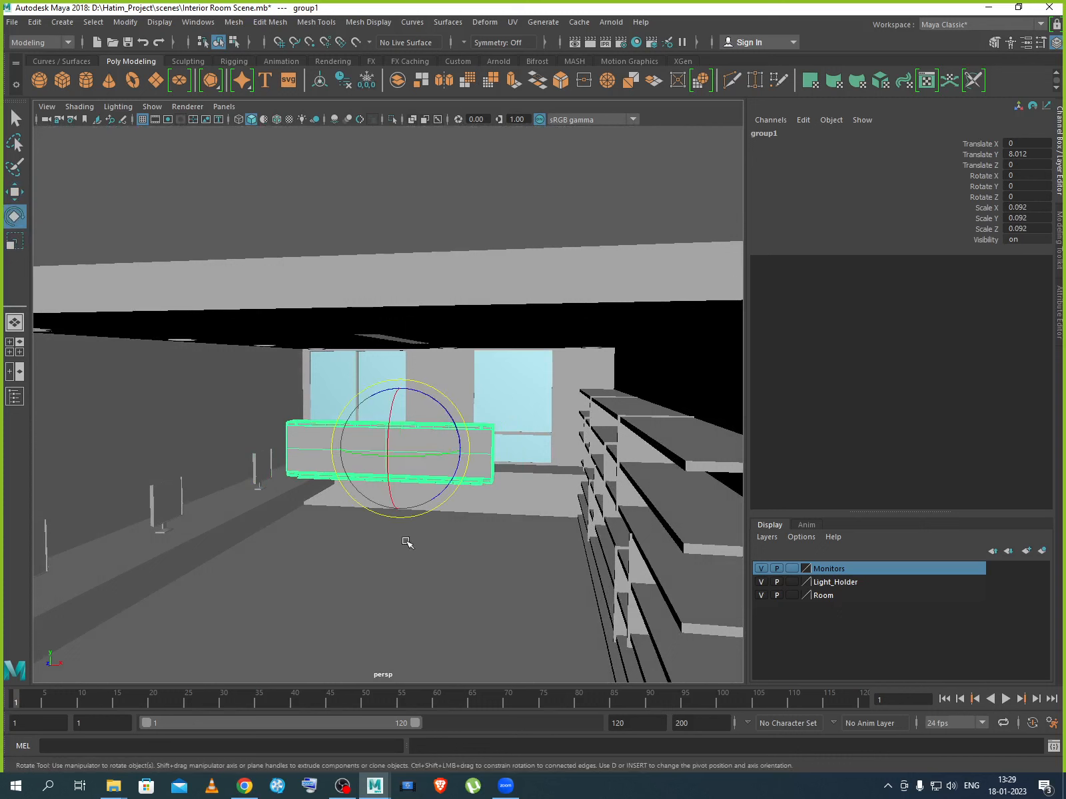
pyautogui.moveTo(352, 457); pyautogui.dragTo(416, 455)
pyautogui.doubleClick(1029, 187)
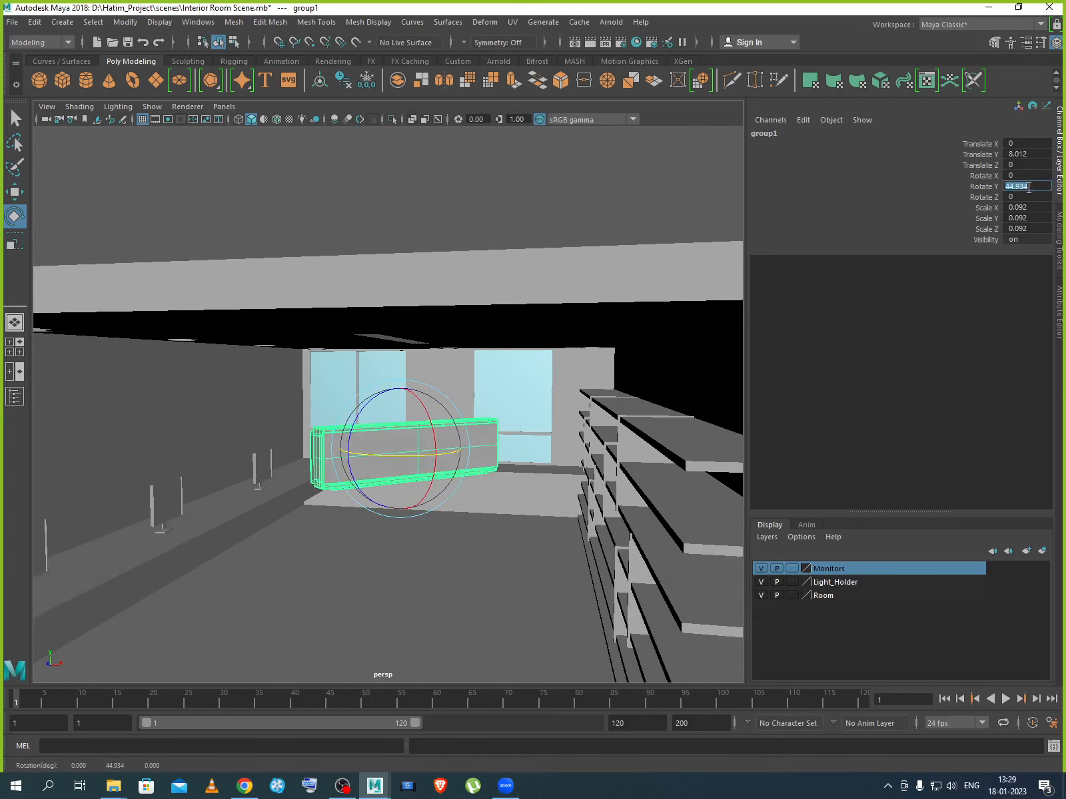
pyautogui.write('90')
pyautogui.press('Return')
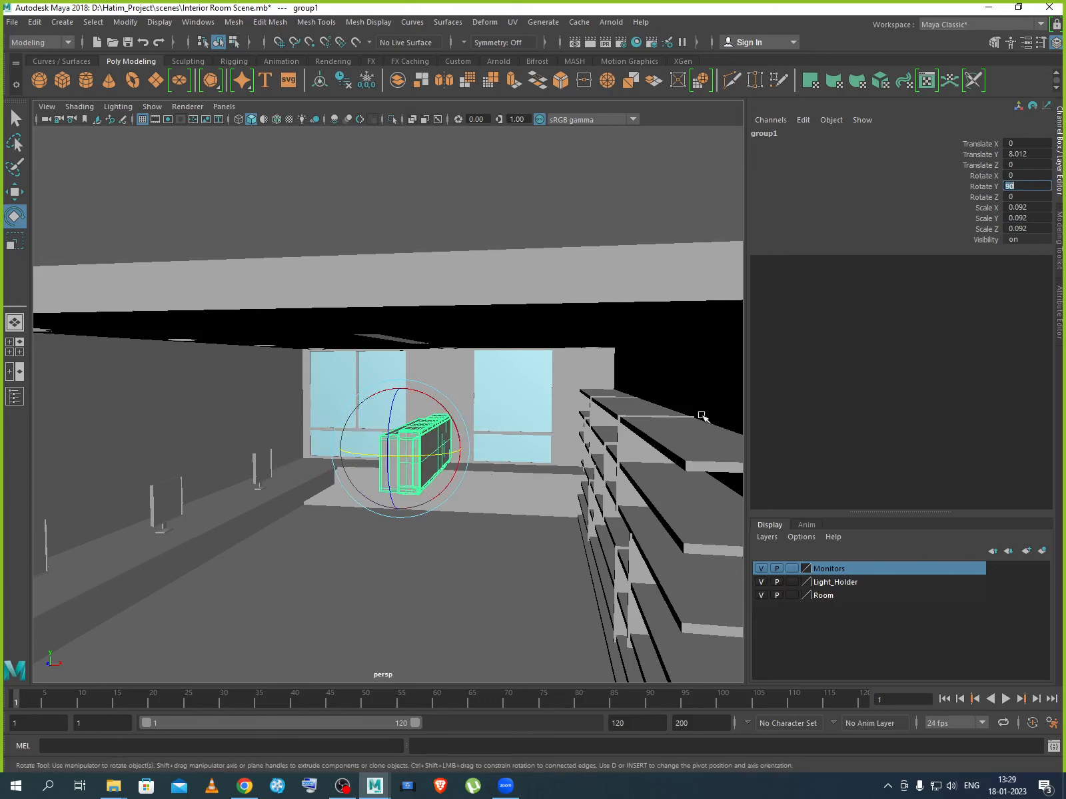
pyautogui.press('Return')
# Move the air conditioner group to the wall behind the monitors at Translate X about -12.579 and scale it uniformly to about 0.06.
pyautogui.press('w')
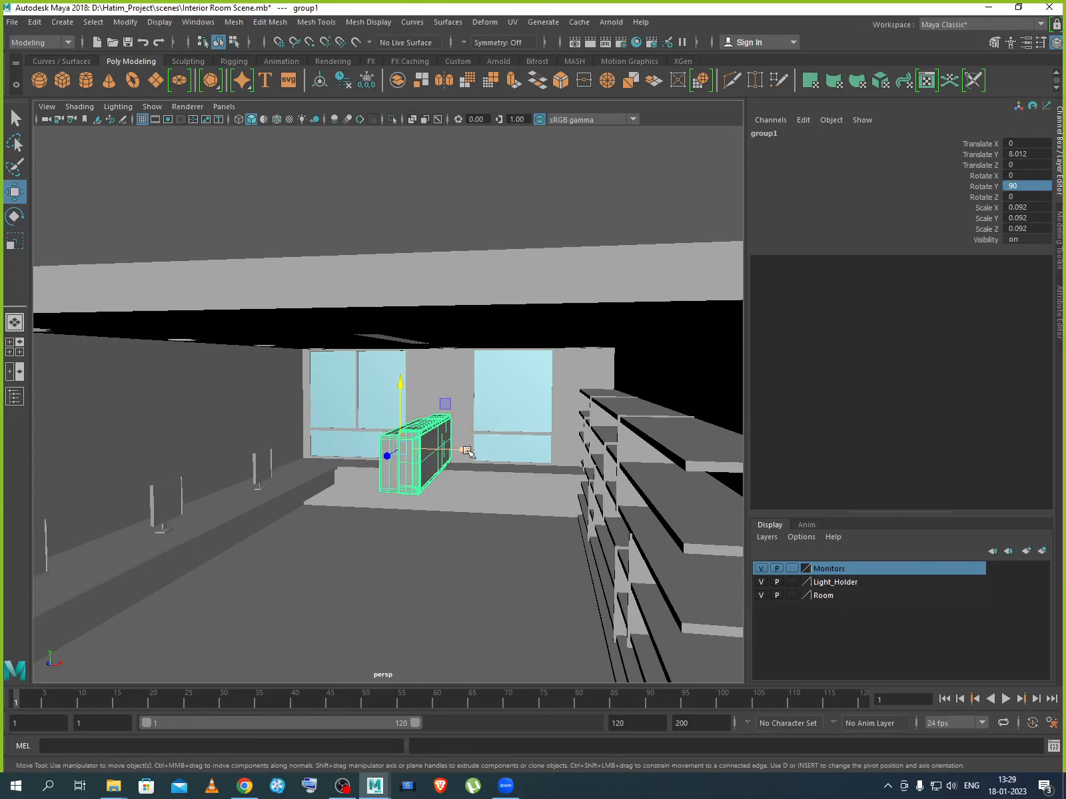
pyautogui.moveTo(469, 455); pyautogui.dragTo(240, 457)
pyautogui.scroll(5, 227, 457)
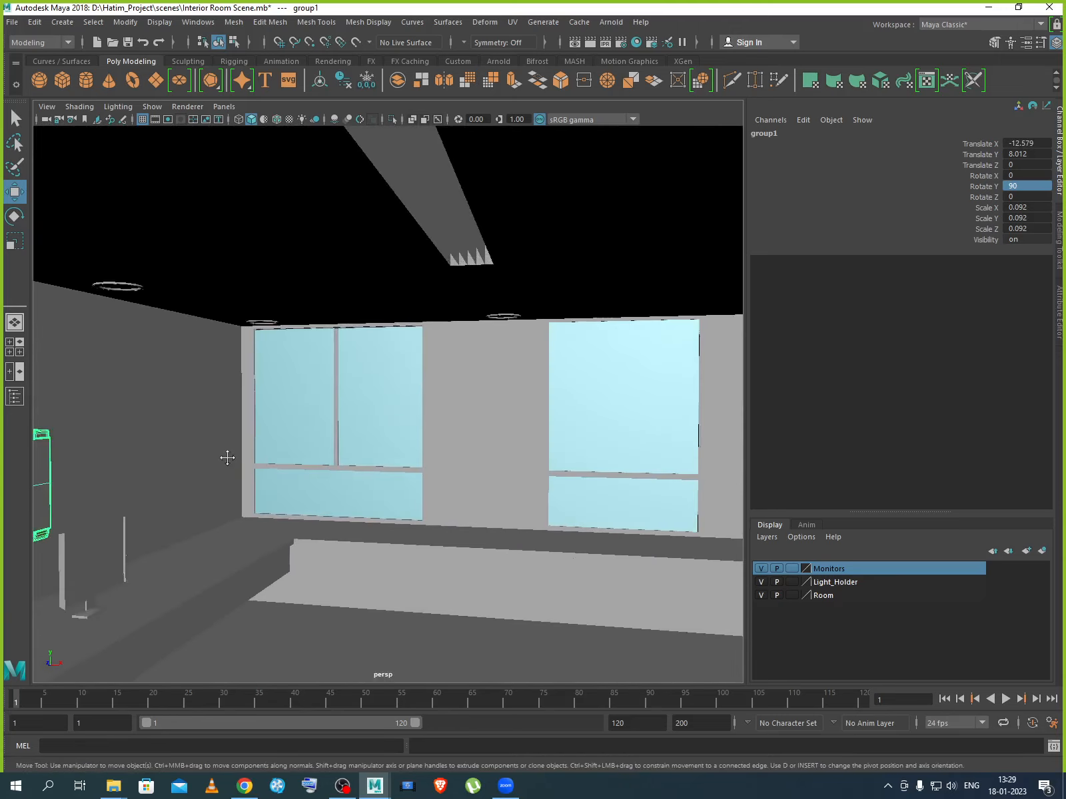
pyautogui.keyDown('alt'); pyautogui.moveTo(226, 456); pyautogui.dragTo(501, 353, button='middle'); pyautogui.keyUp('alt')
pyautogui.keyDown('alt'); pyautogui.moveTo(377, 478); pyautogui.dragTo(563, 453, button='middle'); pyautogui.keyUp('alt')
pyautogui.keyDown('alt'); pyautogui.moveTo(416, 504); pyautogui.dragTo(386, 517); pyautogui.keyUp('alt')
pyautogui.press('r')
pyautogui.moveTo(243, 368); pyautogui.dragTo(139, 341)
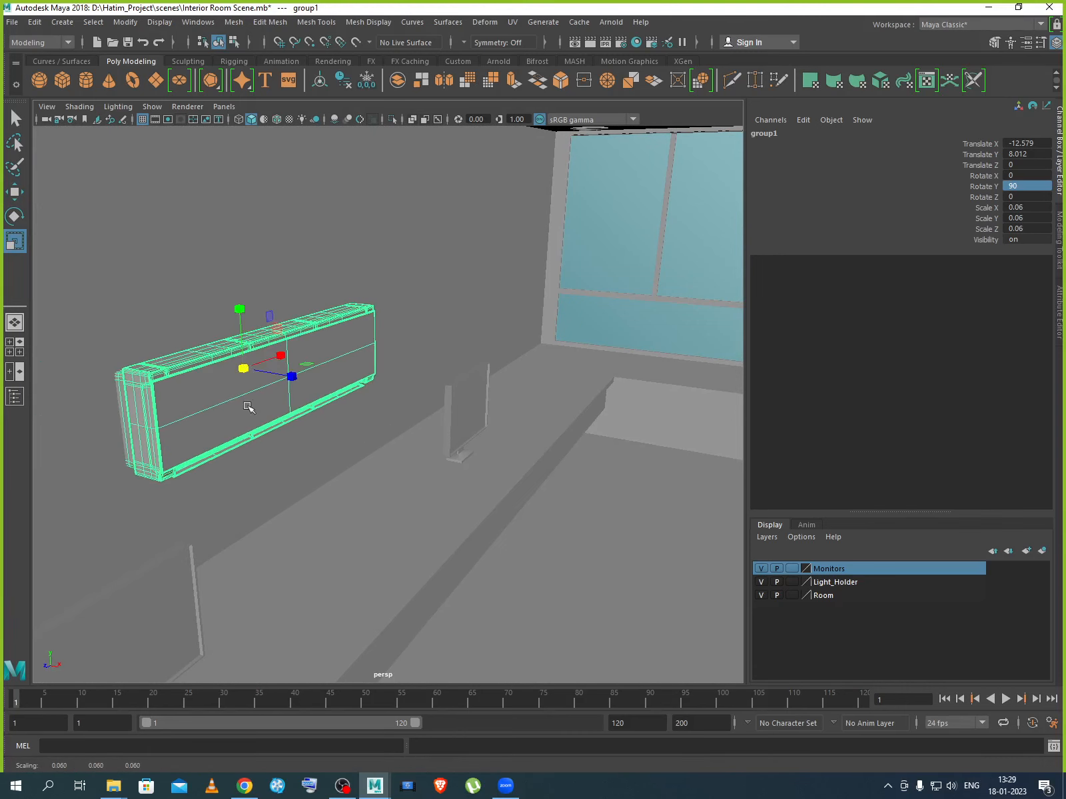
# Raise the air conditioner group on the wall towards the ceiling, to Translate Y about 11.626.
pyautogui.press('w')
pyautogui.press('f')
pyautogui.keyDown('alt'); pyautogui.moveTo(311, 443); pyautogui.dragTo(347, 428); pyautogui.keyUp('alt')
pyautogui.moveTo(260, 350); pyautogui.dragTo(261, 226)
# Scale the wall-mounted air conditioner group uniformly to about 0.052.
pyautogui.keyDown('alt'); pyautogui.moveTo(266, 253); pyautogui.dragTo(313, 350); pyautogui.keyUp('alt')
pyautogui.scroll(5, 317, 352)
pyautogui.keyDown('alt'); pyautogui.moveTo(320, 356); pyautogui.dragTo(315, 465, button='middle'); pyautogui.keyUp('alt')
pyautogui.press('r')
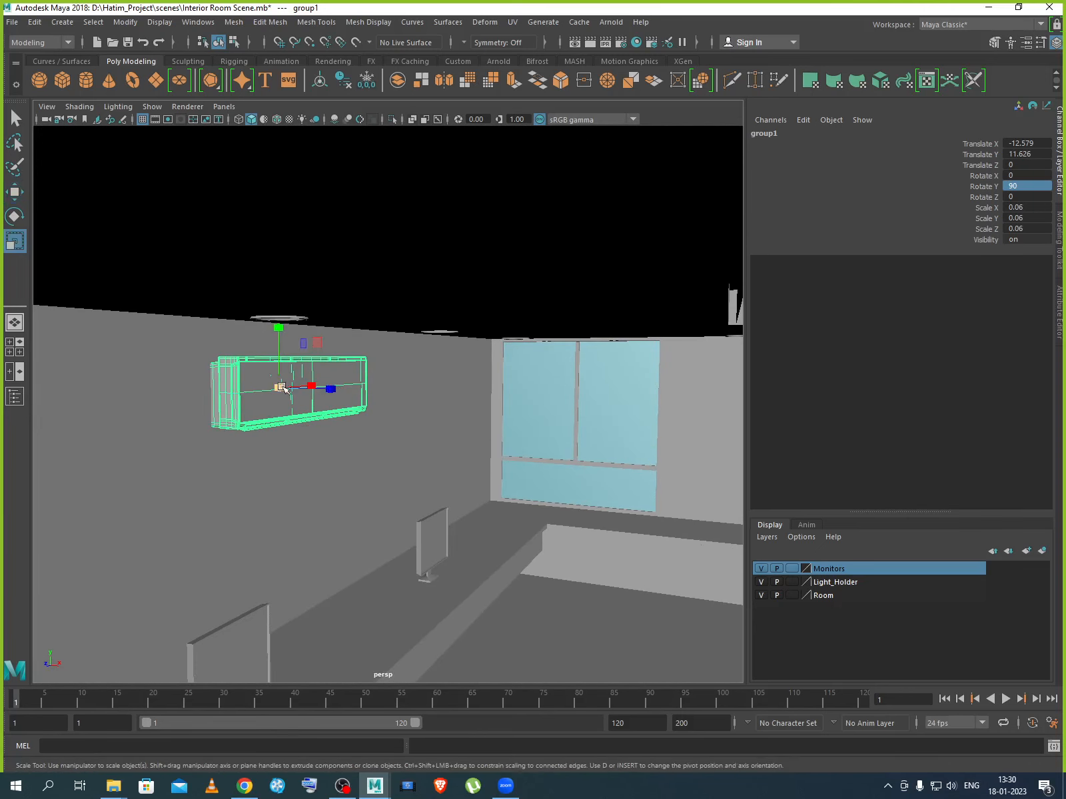
pyautogui.moveTo(284, 388); pyautogui.dragTo(377, 388)
# Slide the air conditioner group along the wall to Translate Z about -6.795.
pyautogui.press('w')
pyautogui.keyDown('alt'); pyautogui.moveTo(458, 513); pyautogui.dragTo(557, 369); pyautogui.keyUp('alt')
pyautogui.scroll(5, 533, 398)
pyautogui.scroll(-2, 547, 412)
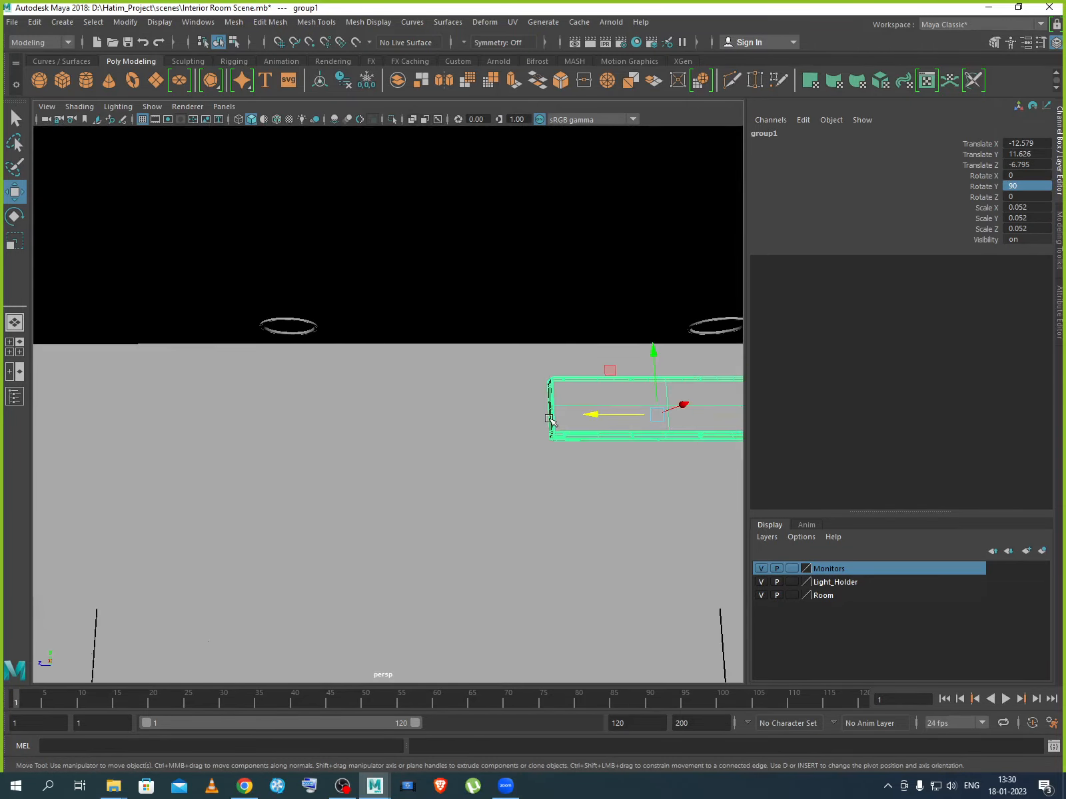
# Slide the air conditioner group along the wall to Translate Z about -3.322.
pyautogui.keyDown('alt'); pyautogui.moveTo(550, 420); pyautogui.dragTo(409, 445, button='middle'); pyautogui.keyUp('alt')
pyautogui.moveTo(511, 437); pyautogui.dragTo(379, 443)
pyautogui.keyDown('alt'); pyautogui.moveTo(353, 454); pyautogui.dragTo(464, 486, button='middle'); pyautogui.keyUp('alt')
# Duplicate the air conditioner group and slide the copy along the wall to Translate Z about 7.884.
pyautogui.scroll(4, 438, 471)
pyautogui.scroll(-1, 428, 473)
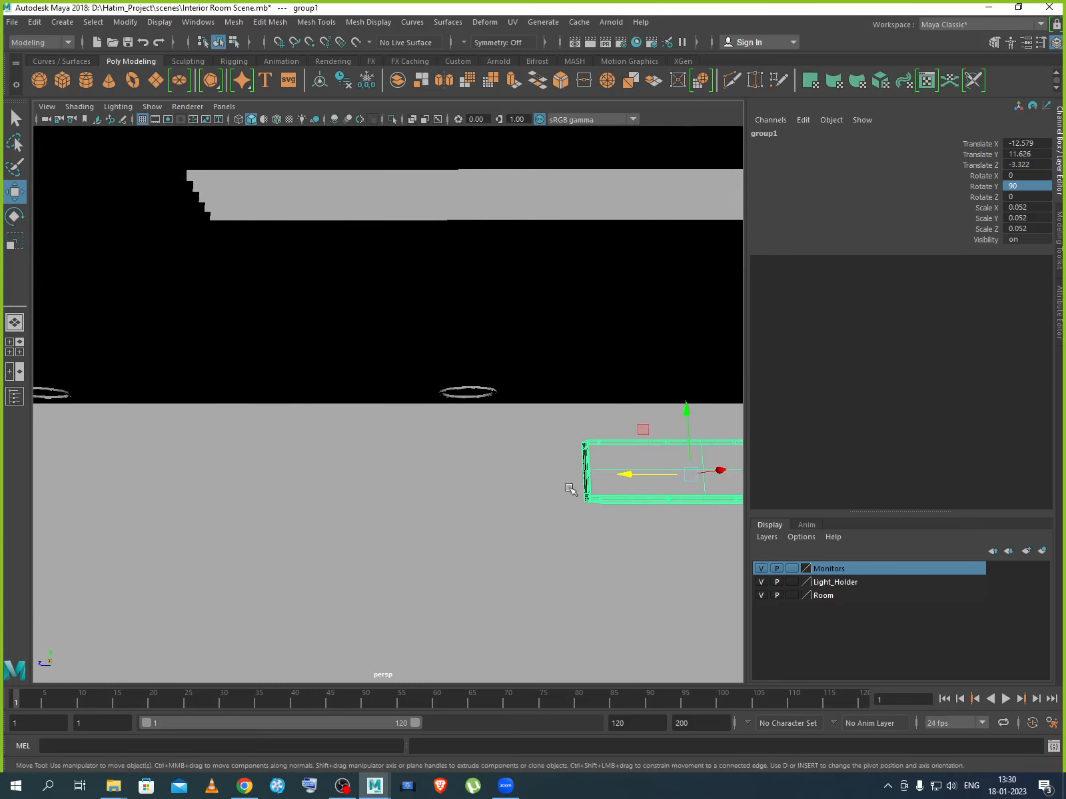
pyautogui.hotkey('ctrl', 'd')
pyautogui.moveTo(640, 481); pyautogui.dragTo(211, 476)
# In the top view, move both air conditioner groups together out of the wall to Translate X about -12.371.
pyautogui.press('space')
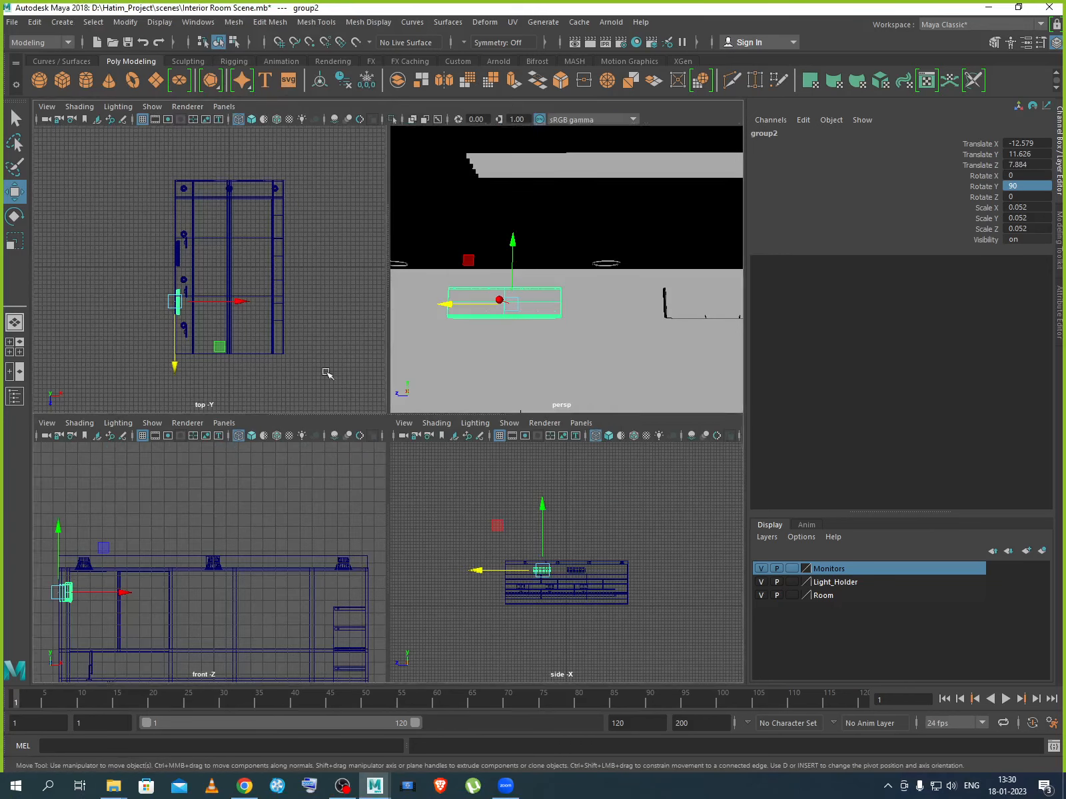
pyautogui.press('space')
pyautogui.scroll(5, 242, 453)
pyautogui.scroll(2, 241, 453)
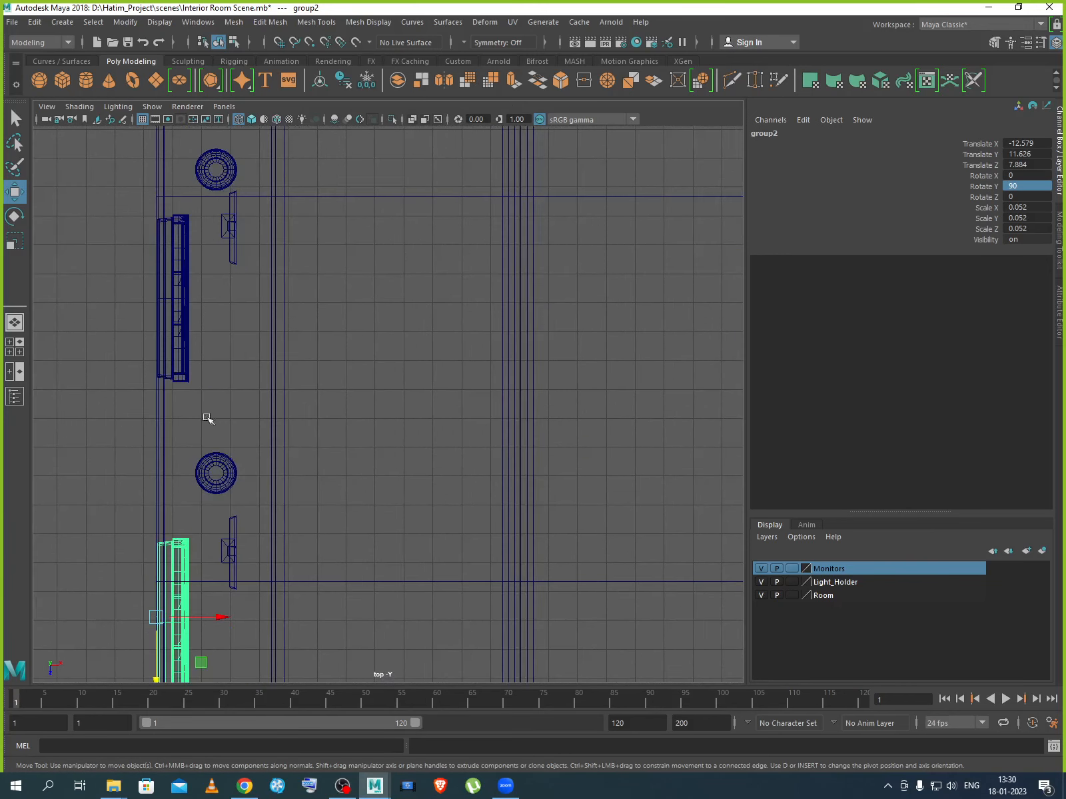
pyautogui.click(180, 373)
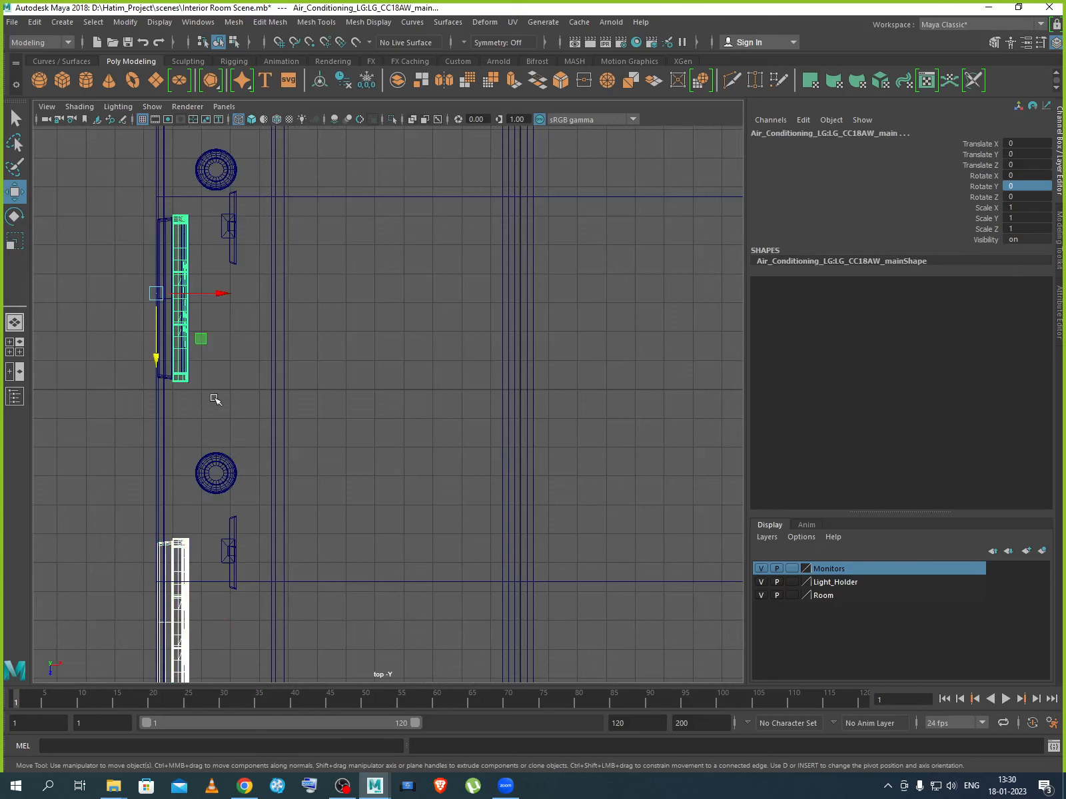
pyautogui.press('Up')
pyautogui.moveTo(209, 294); pyautogui.dragTo(216, 297)
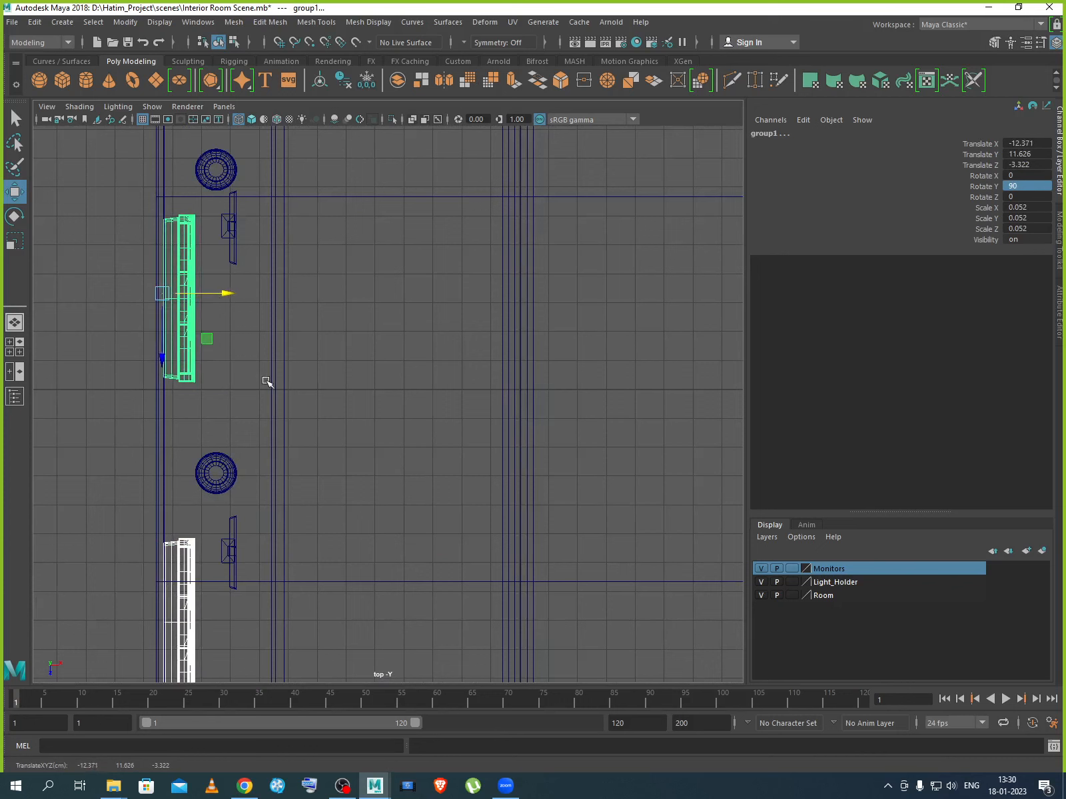
# Examine both wall-mounted air conditioners in perspective from inside and outside the room, with nothing selected.
pyautogui.press('space')
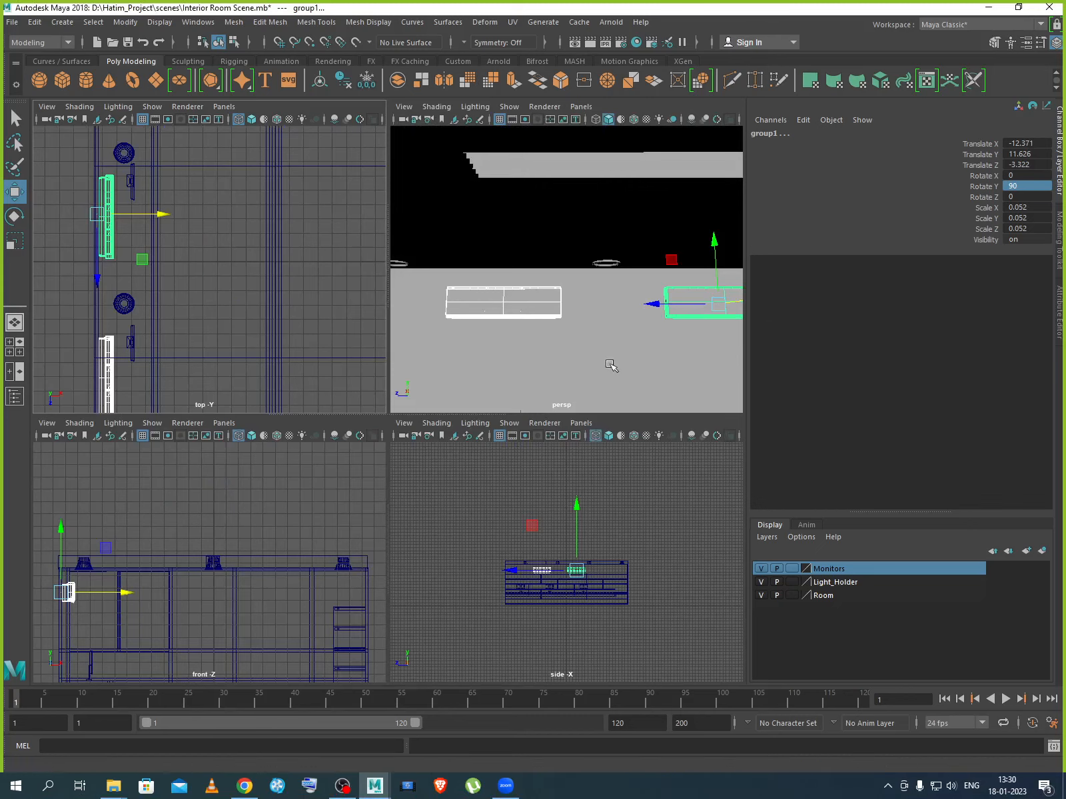
pyautogui.press('space')
pyautogui.scroll(-5, 553, 419)
pyautogui.keyDown('alt'); pyautogui.moveTo(416, 522); pyautogui.dragTo(542, 524); pyautogui.keyUp('alt')
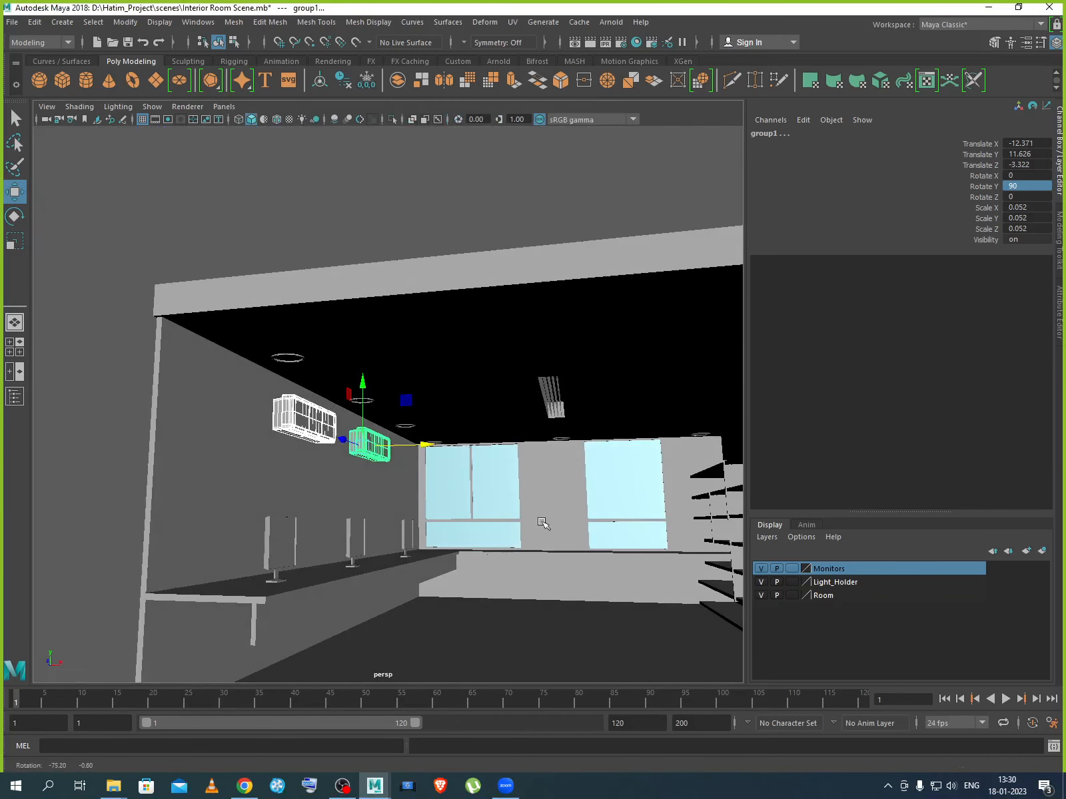
pyautogui.keyDown('alt'); pyautogui.moveTo(542, 524); pyautogui.dragTo(490, 388, button='middle'); pyautogui.keyUp('alt')
pyautogui.keyDown('alt'); pyautogui.moveTo(490, 388); pyautogui.dragTo(484, 460); pyautogui.keyUp('alt')
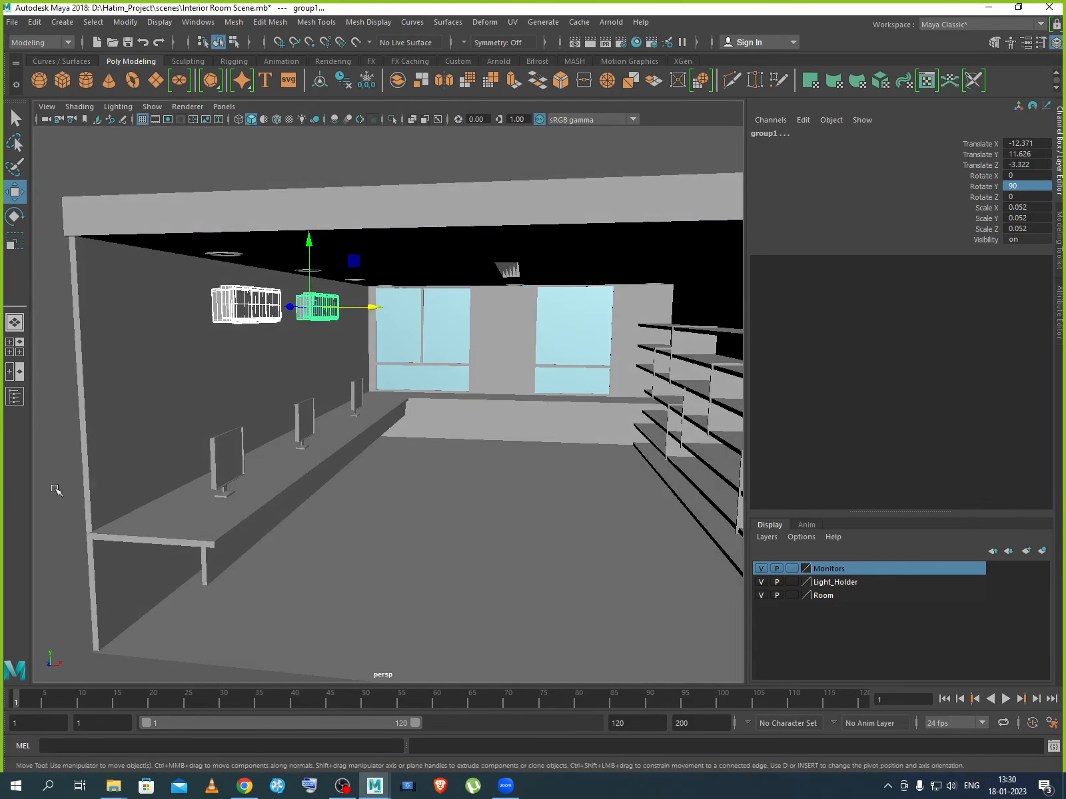
pyautogui.scroll(-2, 233, 502)
pyautogui.click(275, 598)
pyautogui.scroll(5, 392, 488)
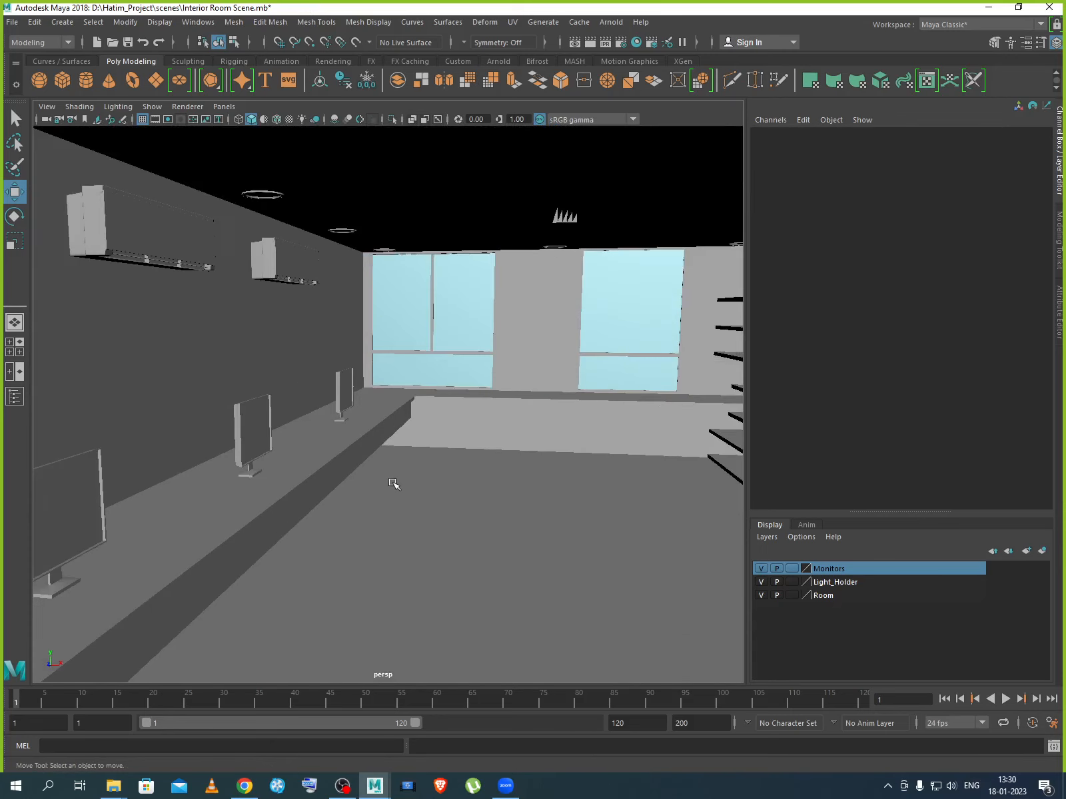
pyautogui.moveTo(393, 487)
pyautogui.keyDown('alt'); pyautogui.mouseDown()
pyautogui.moveTo(386, 480)
pyautogui.moveTo(394, 494)
pyautogui.mouseUp(); pyautogui.keyUp('alt')
pyautogui.scroll(-5, 404, 471)
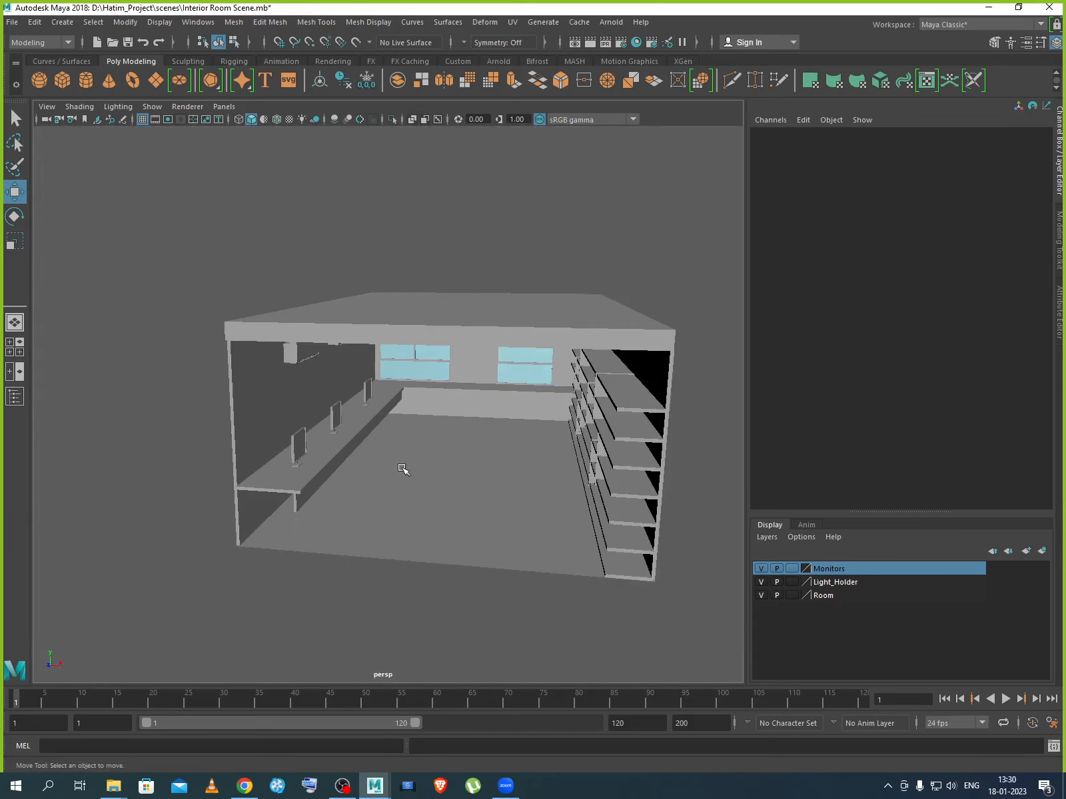
# Create a display layer containing both air conditioner groups.
pyautogui.scroll(4, 301, 398)
pyautogui.keyDown('alt'); pyautogui.moveTo(321, 413); pyautogui.dragTo(315, 390); pyautogui.keyUp('alt')
pyautogui.click(260, 312)
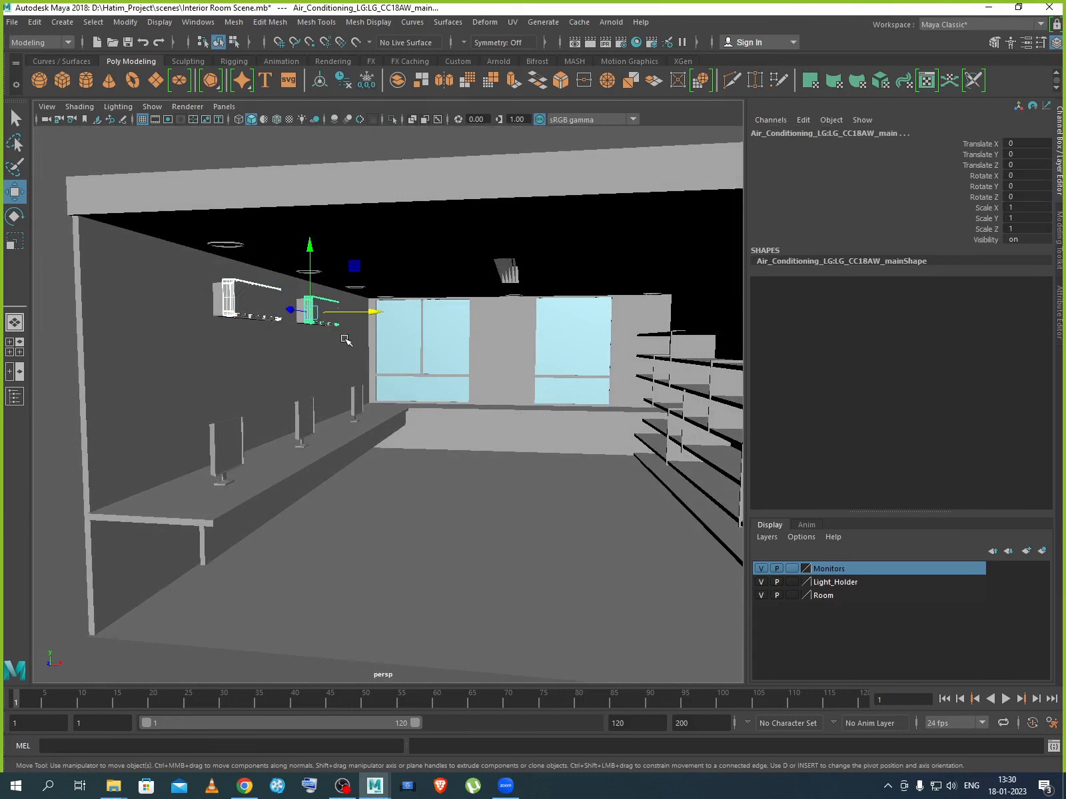
pyautogui.press('Up')
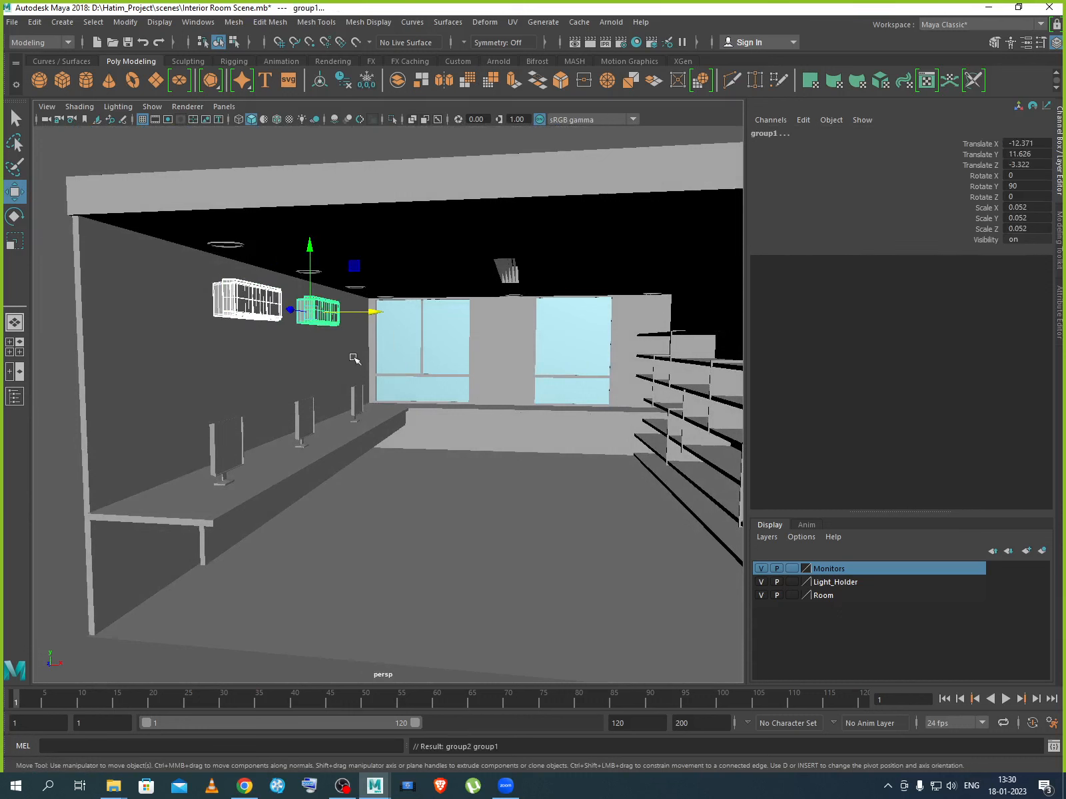
pyautogui.click(1039, 552)
# Rename the new display layer to AC and save the layer settings.
pyautogui.doubleClick(820, 569)
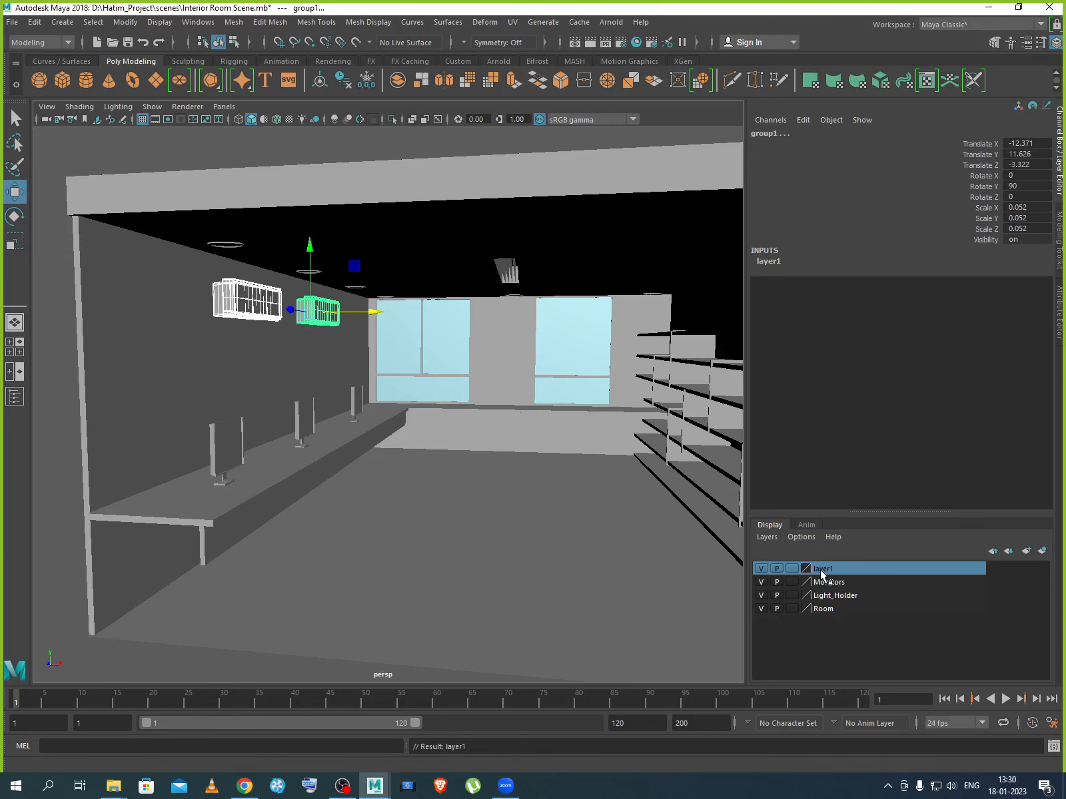
pyautogui.moveTo(460, 289); pyautogui.dragTo(354, 287)
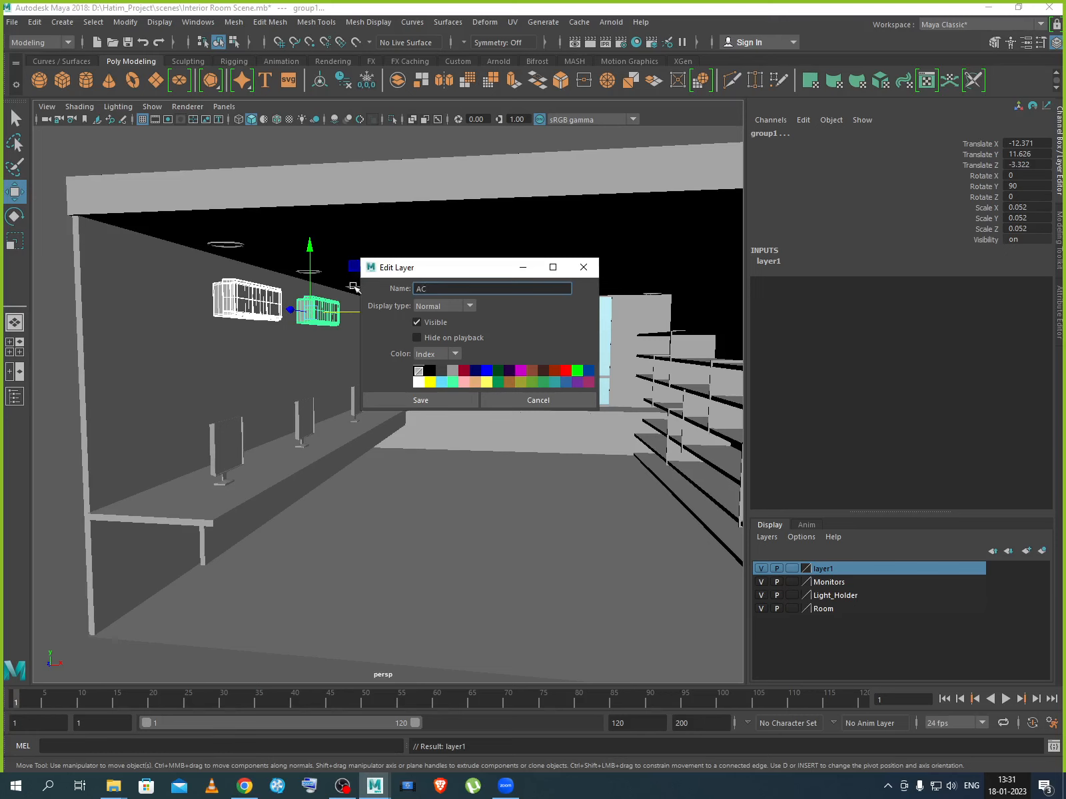
pyautogui.press('Return')
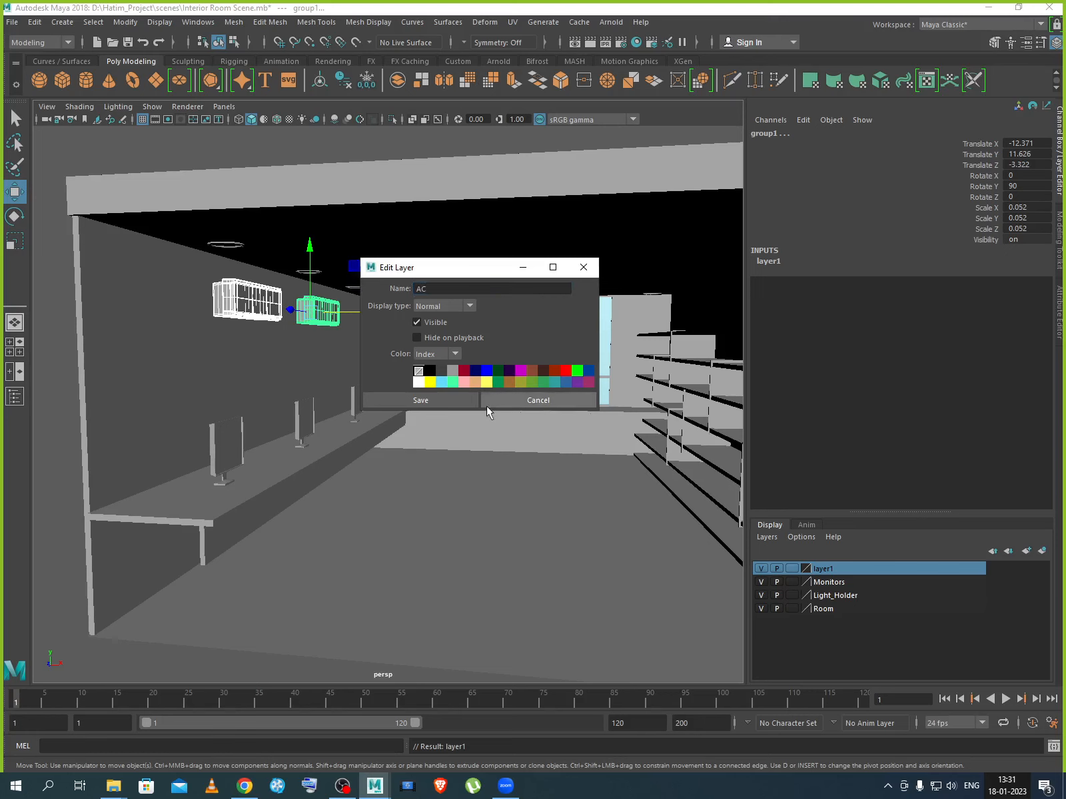
pyautogui.click(445, 403)
pyautogui.click(480, 361)
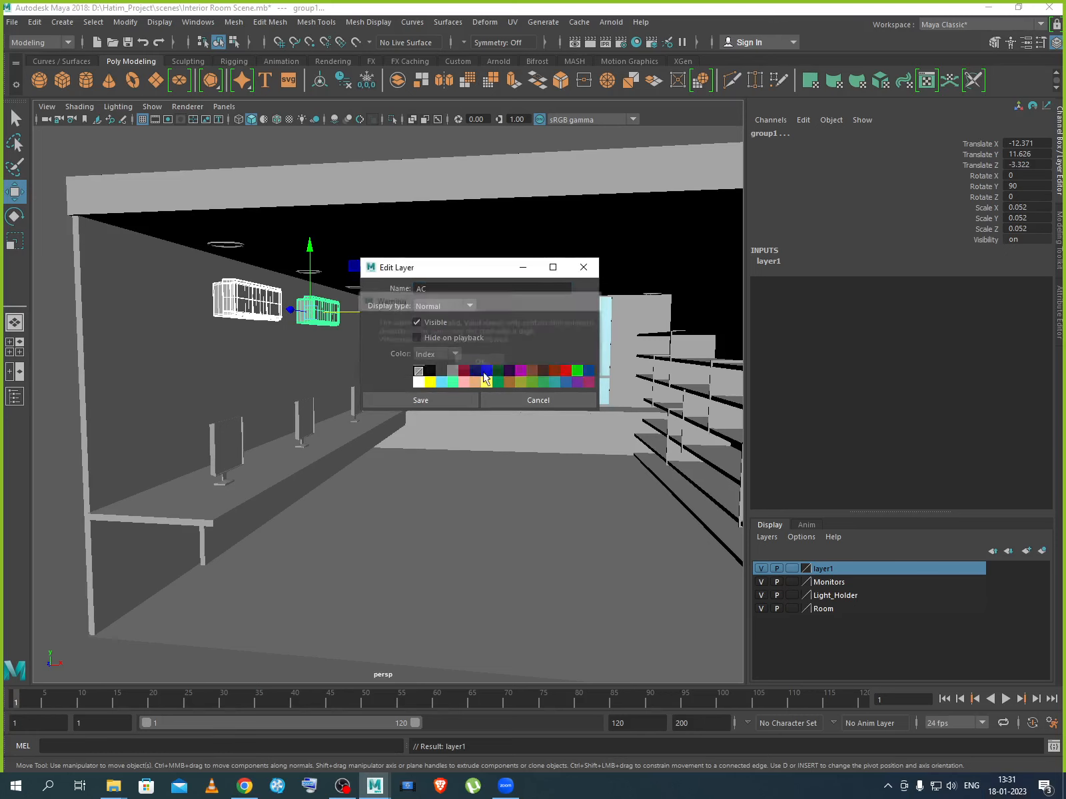
pyautogui.click(434, 290)
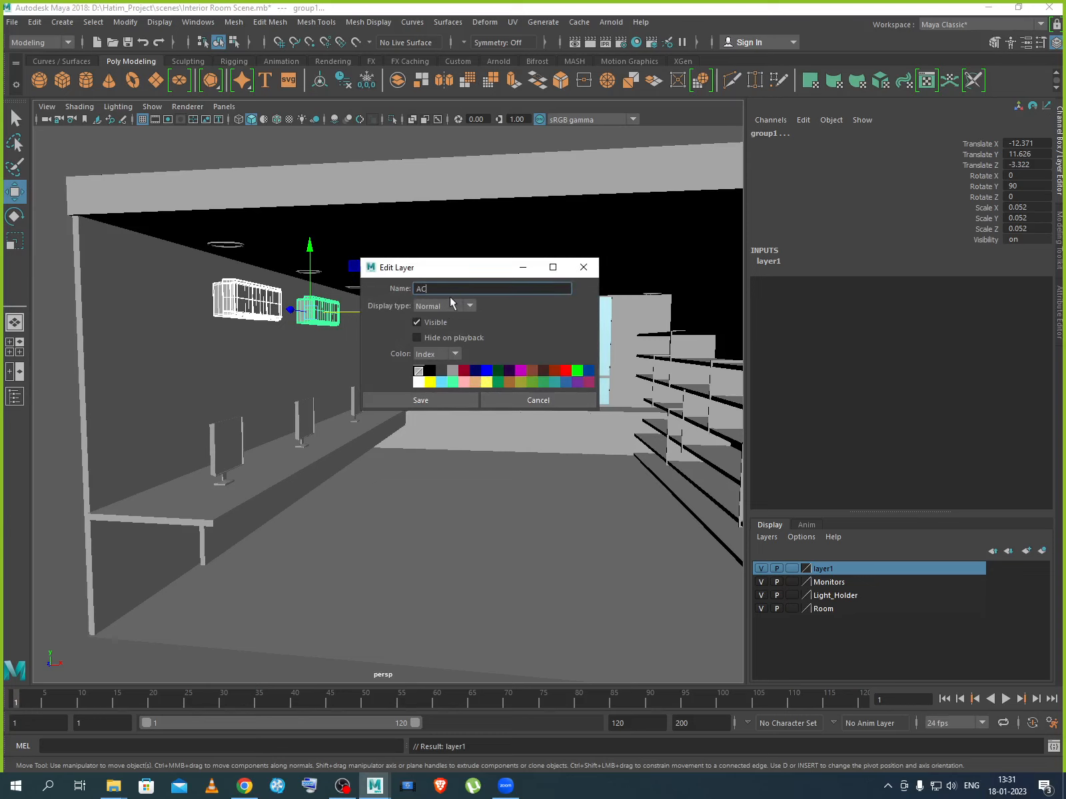
pyautogui.click(441, 402)
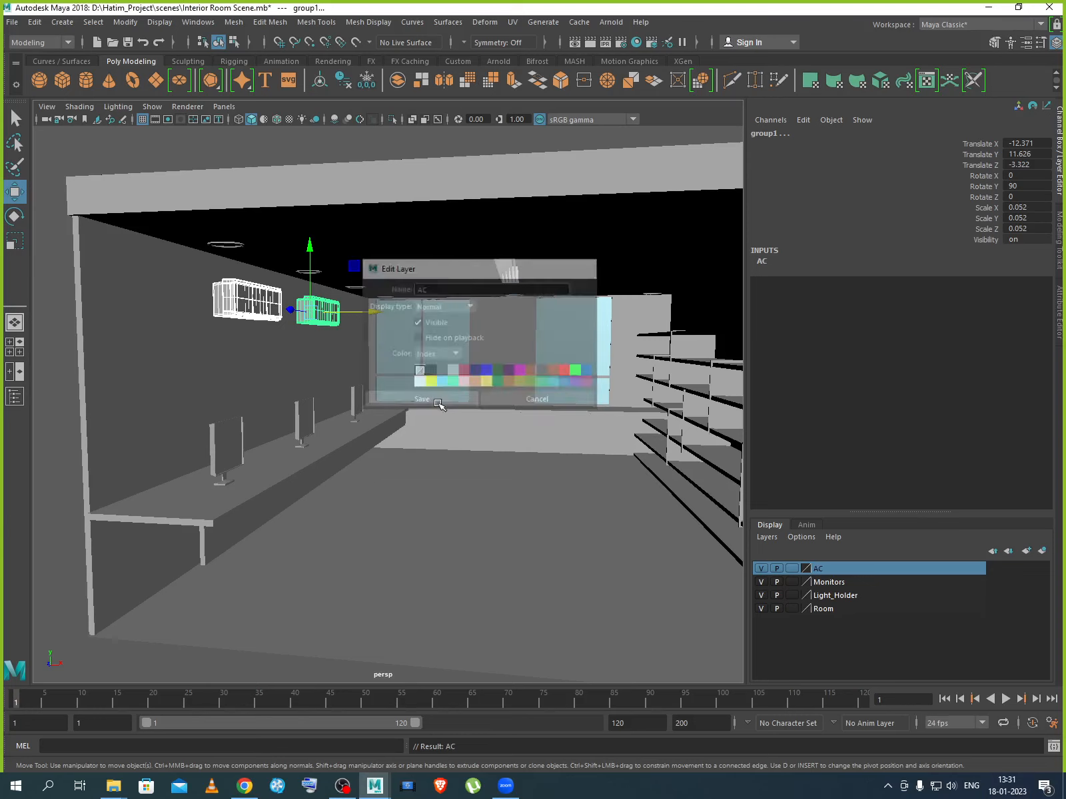
# Hide the AC, Monitors, Light_Holder and Room layers and clear the selection.
pyautogui.click(761, 568)
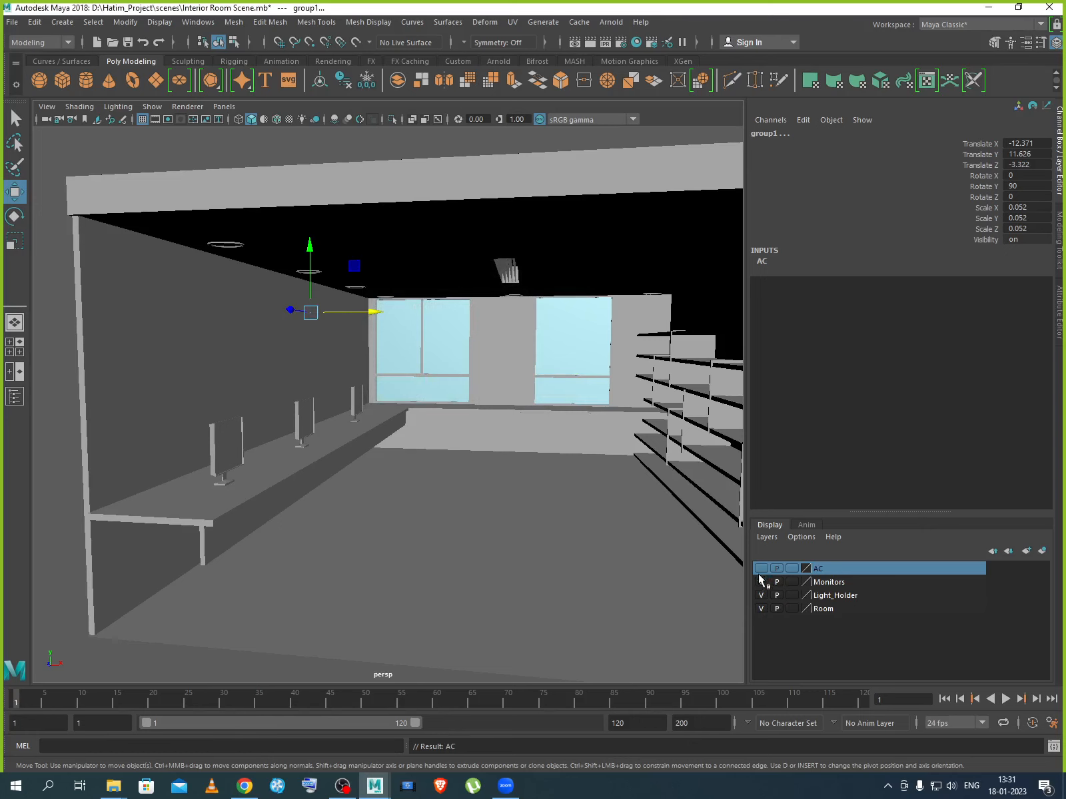
pyautogui.click(760, 582)
pyautogui.click(760, 600)
pyautogui.click(762, 612)
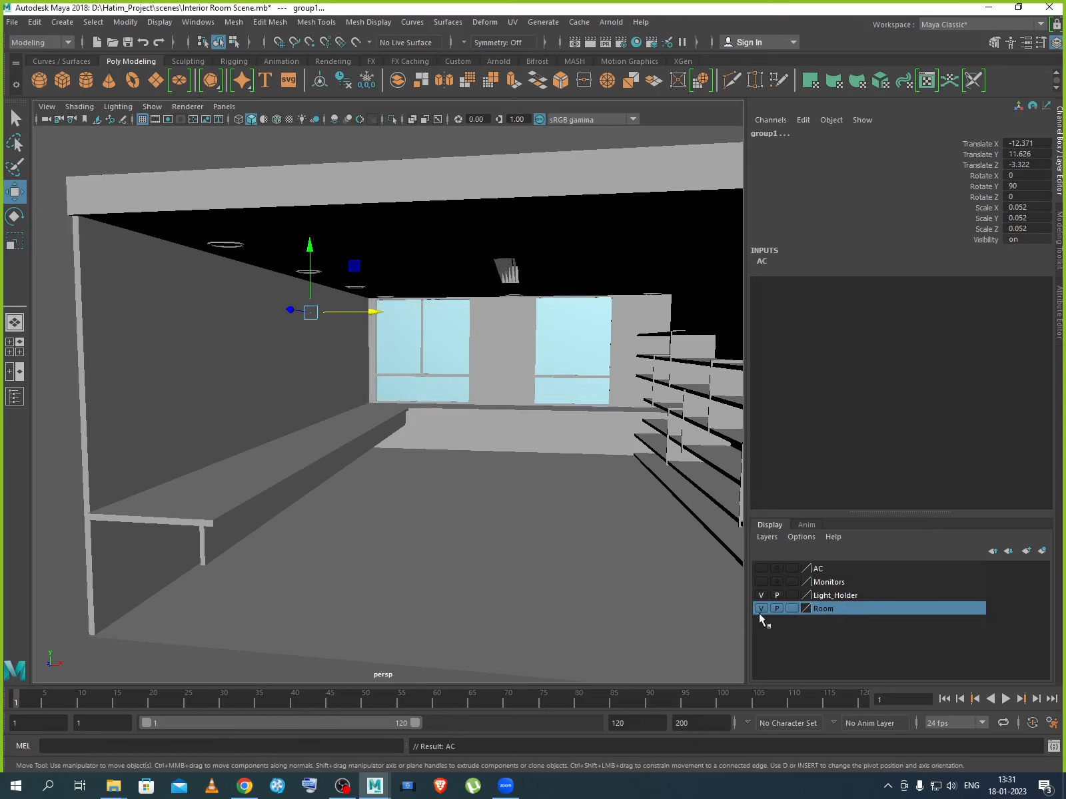
pyautogui.click(760, 596)
pyautogui.click(761, 608)
pyautogui.click(572, 558)
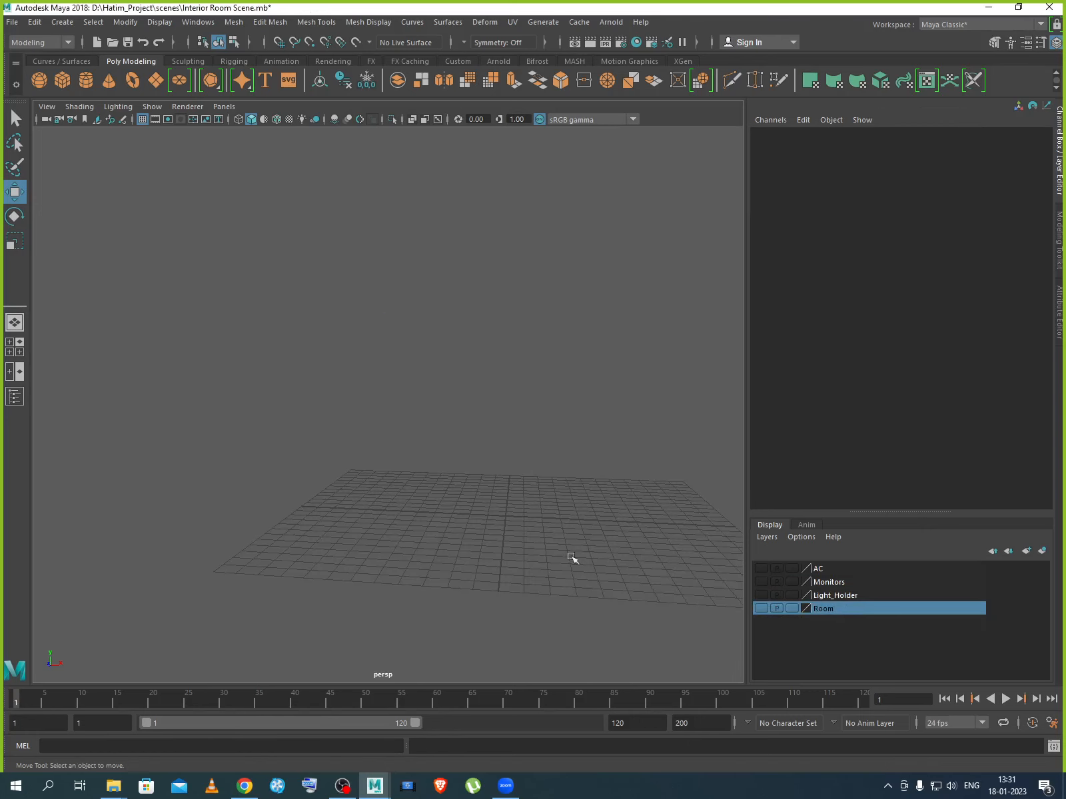
# Show the AC layer and save the scene as an incremented version.
pyautogui.click(762, 572)
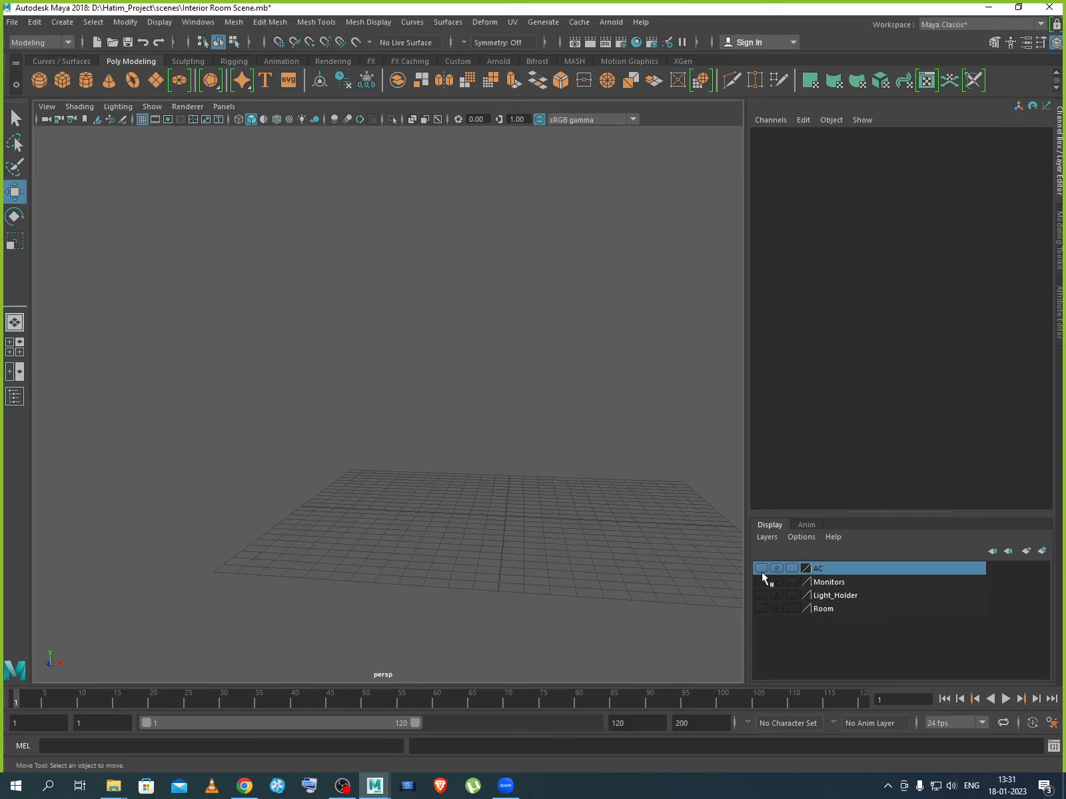
pyautogui.click(761, 568)
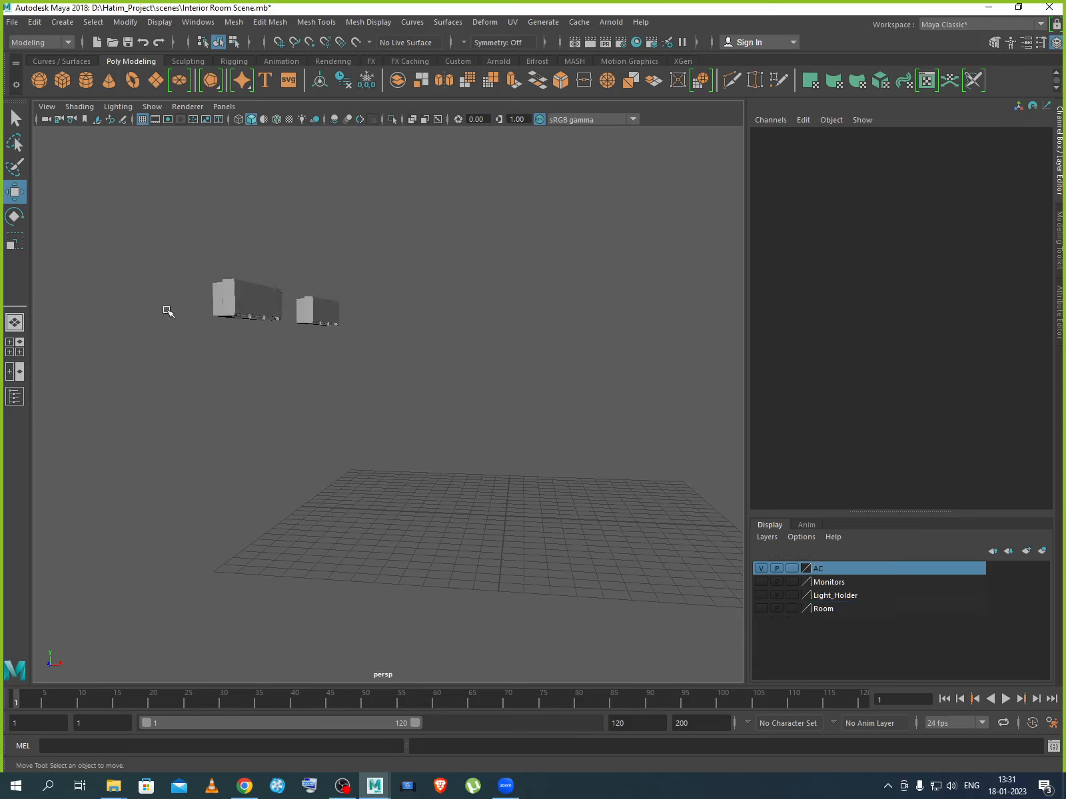
pyautogui.click(11, 22)
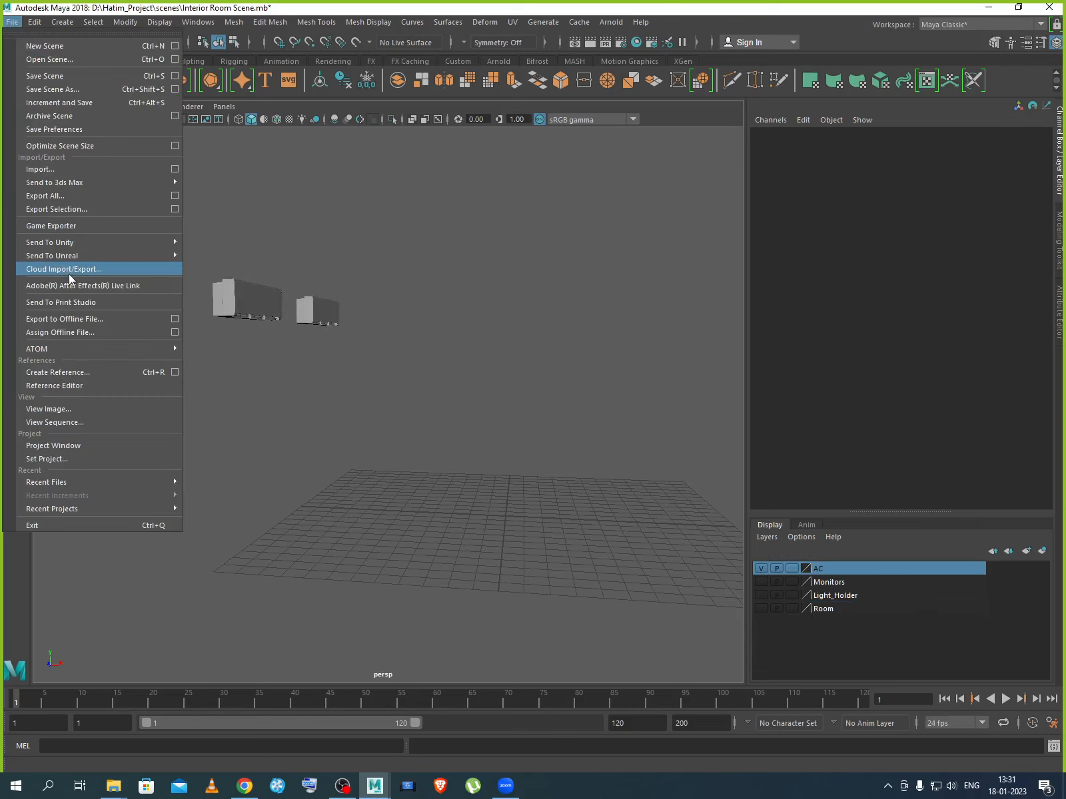
pyautogui.click(66, 103)
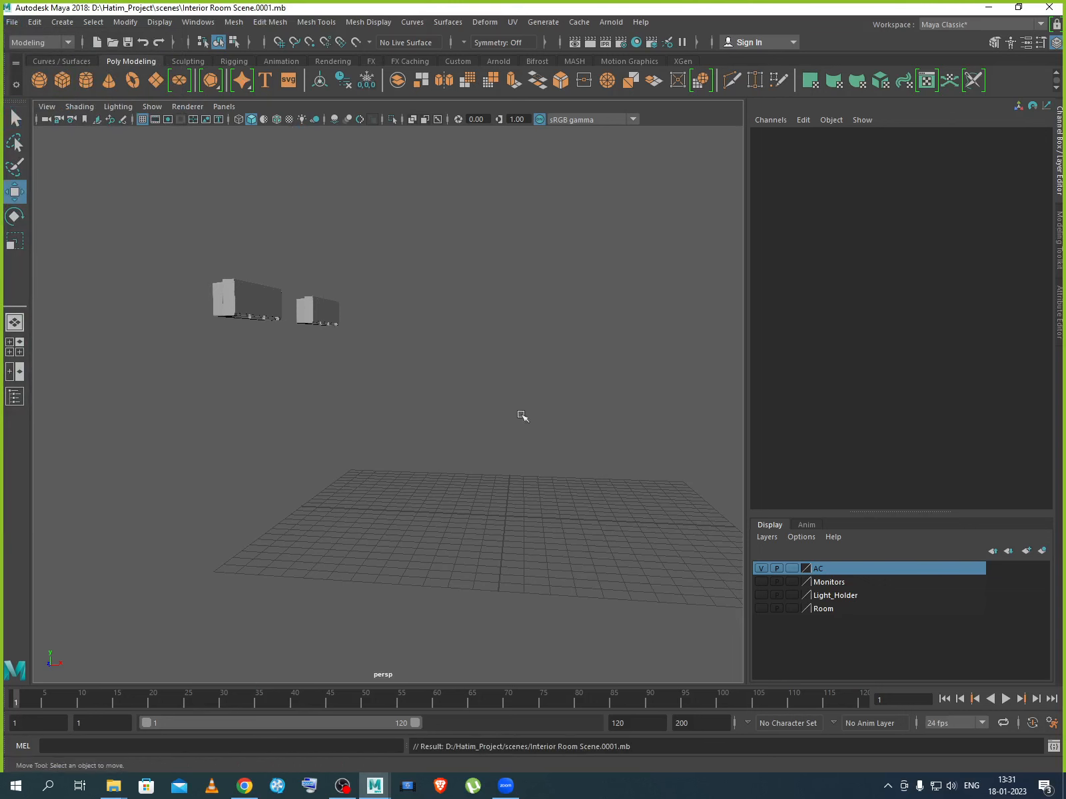
# Hide the AC layer and import Flowers pot.obj from the project's scenes folder.
pyautogui.click(762, 570)
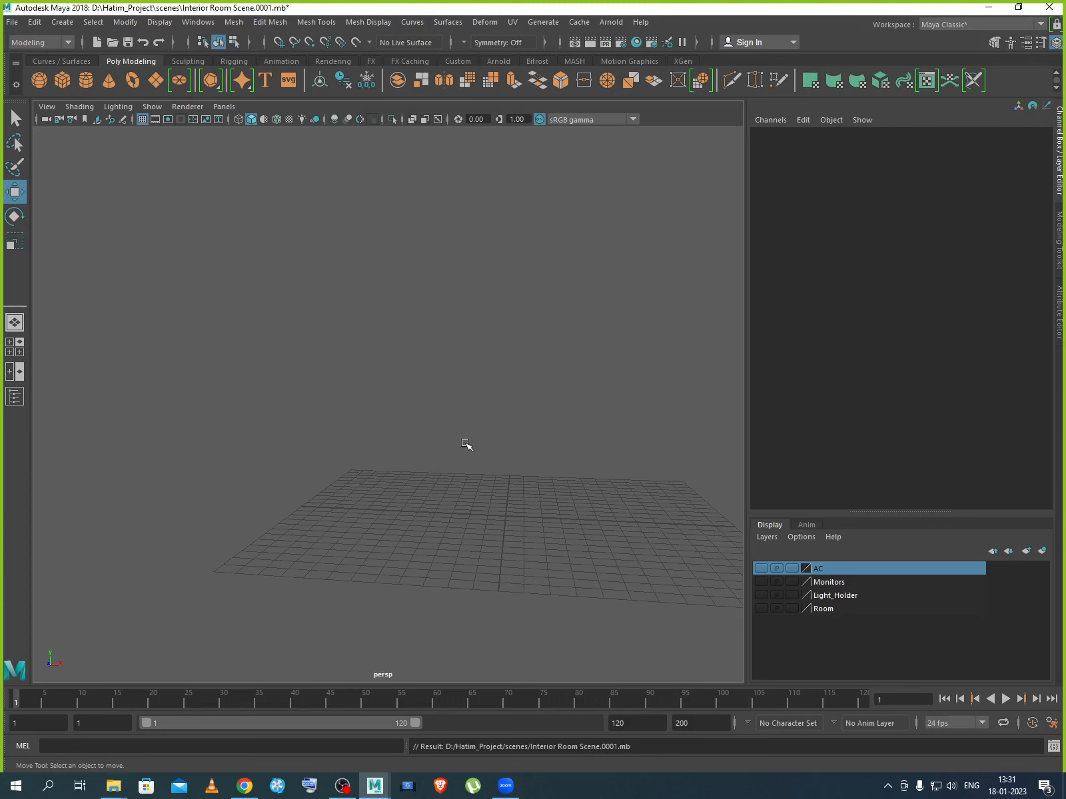
pyautogui.moveTo(465, 445)
pyautogui.keyDown('alt'); pyautogui.mouseDown()
pyautogui.moveTo(536, 461)
pyautogui.moveTo(426, 419)
pyautogui.moveTo(516, 483)
pyautogui.moveTo(497, 486)
pyautogui.moveTo(480, 450)
pyautogui.mouseUp(); pyautogui.keyUp('alt')
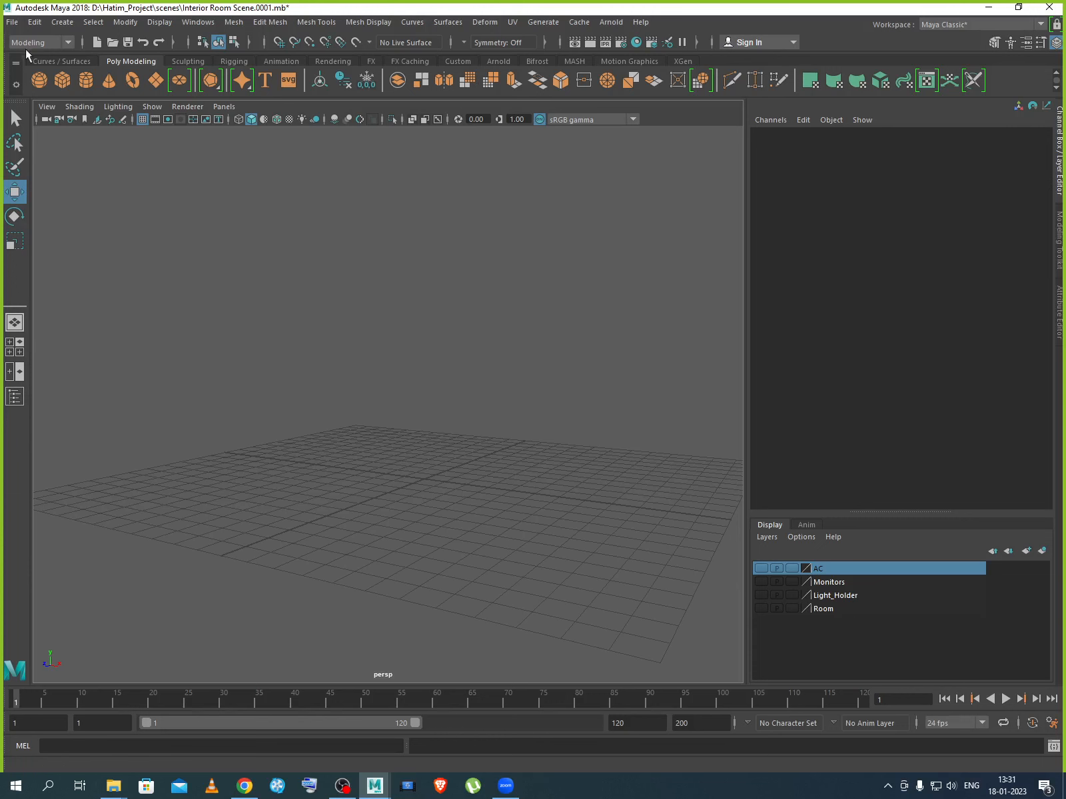
pyautogui.click(12, 21)
pyautogui.moveTo(52, 353)
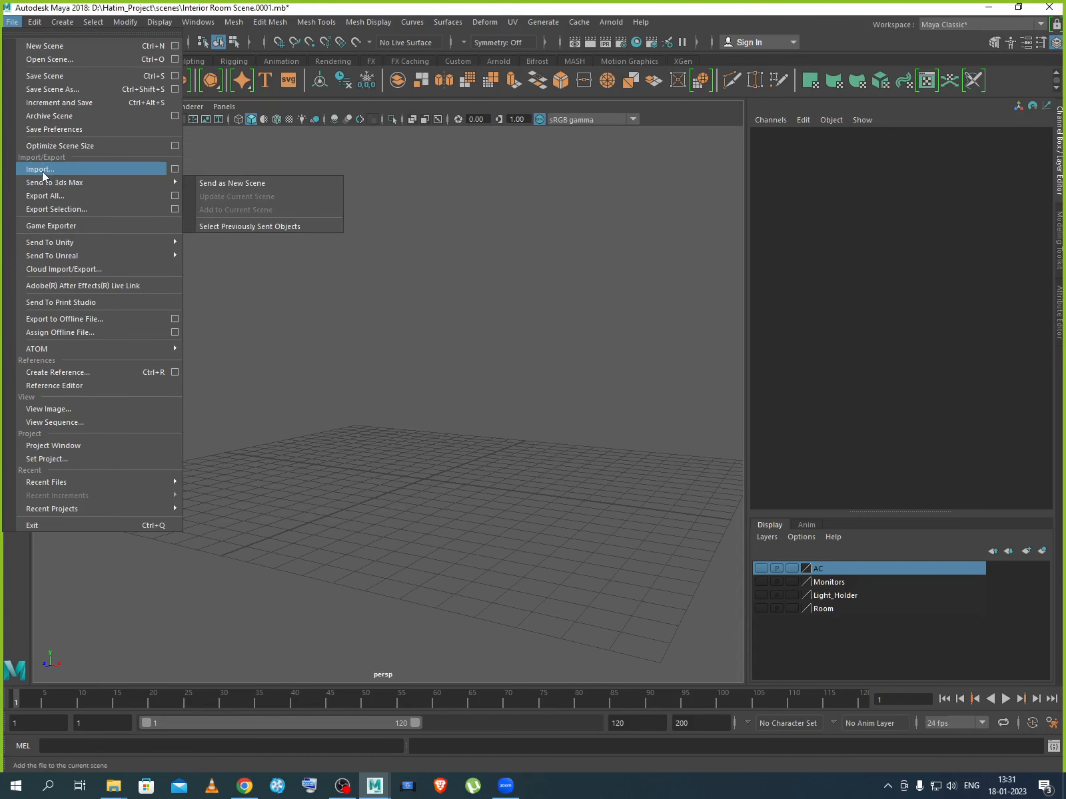
pyautogui.click(140, 167)
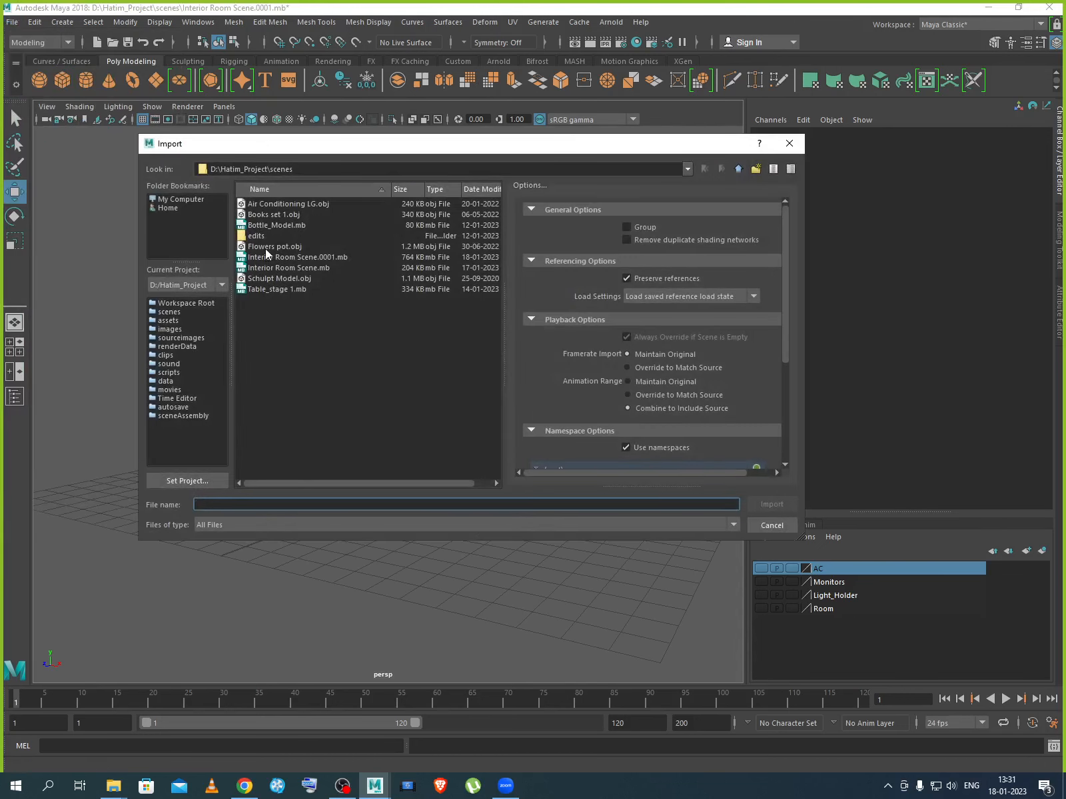
pyautogui.click(266, 250)
pyautogui.click(771, 504)
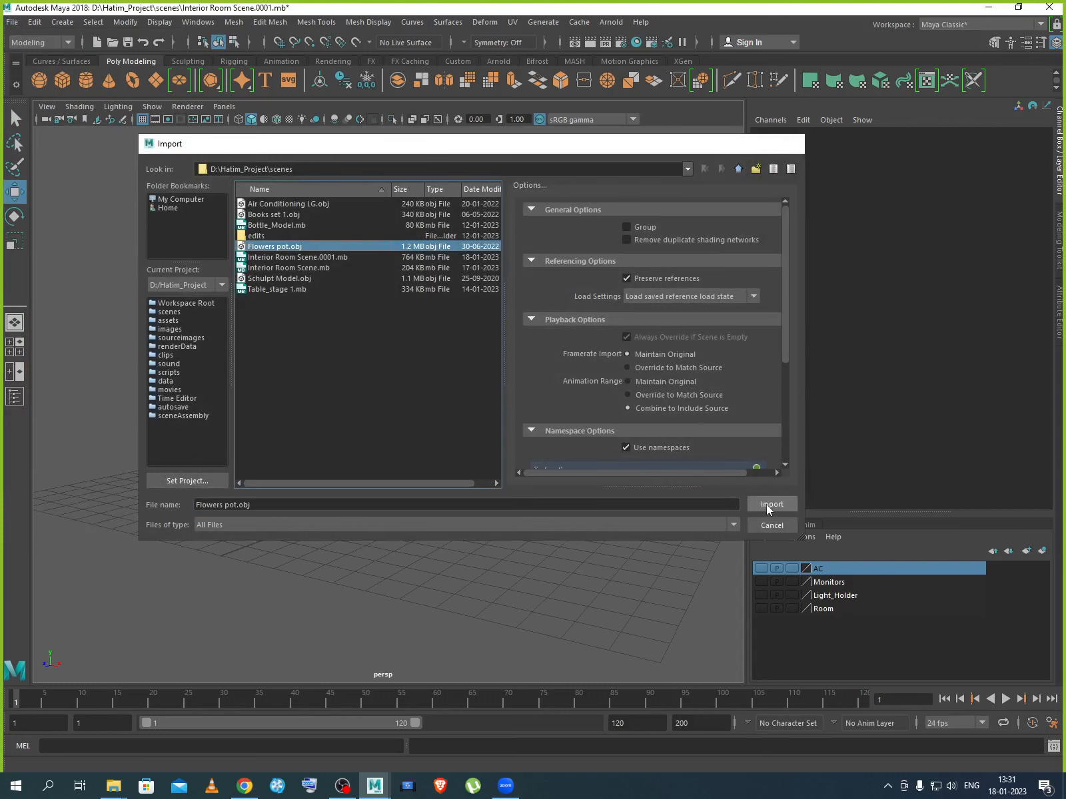
# Frame the imported flower pot, select all of its meshes and group them.
pyautogui.press('f')
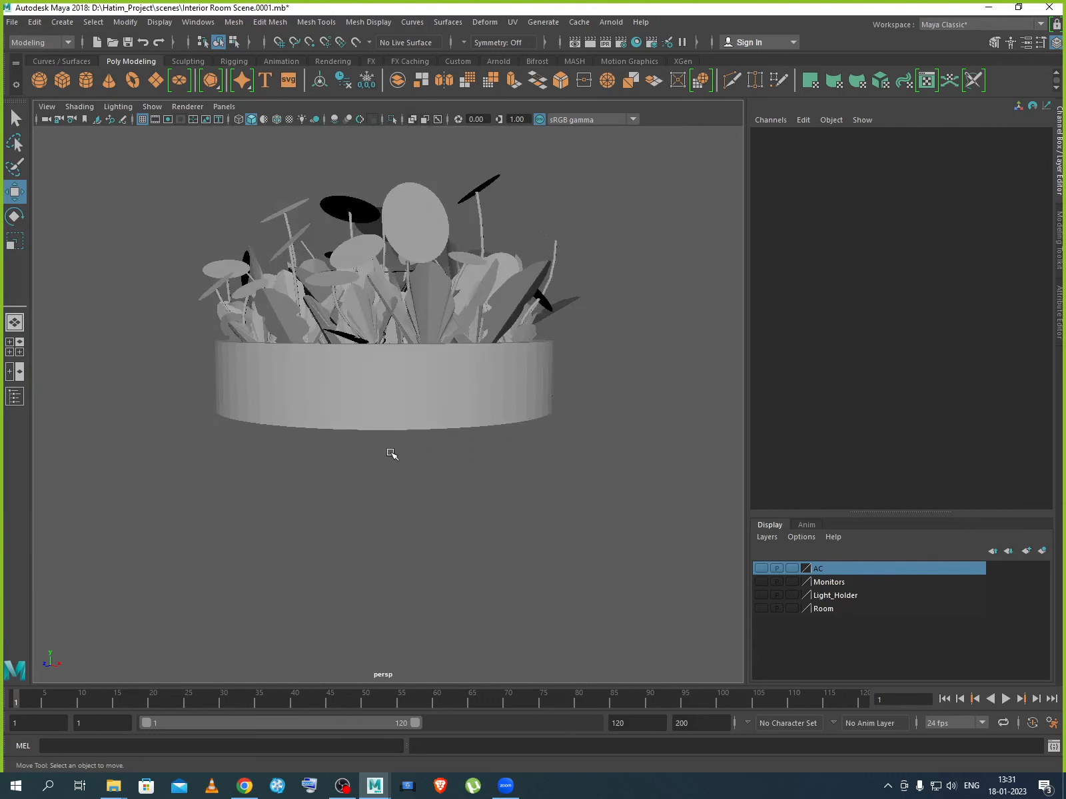
pyautogui.scroll(-5, 391, 454)
pyautogui.keyDown('alt'); pyautogui.moveTo(405, 464); pyautogui.dragTo(400, 500); pyautogui.keyUp('alt')
pyautogui.moveTo(252, 268); pyautogui.dragTo(531, 476)
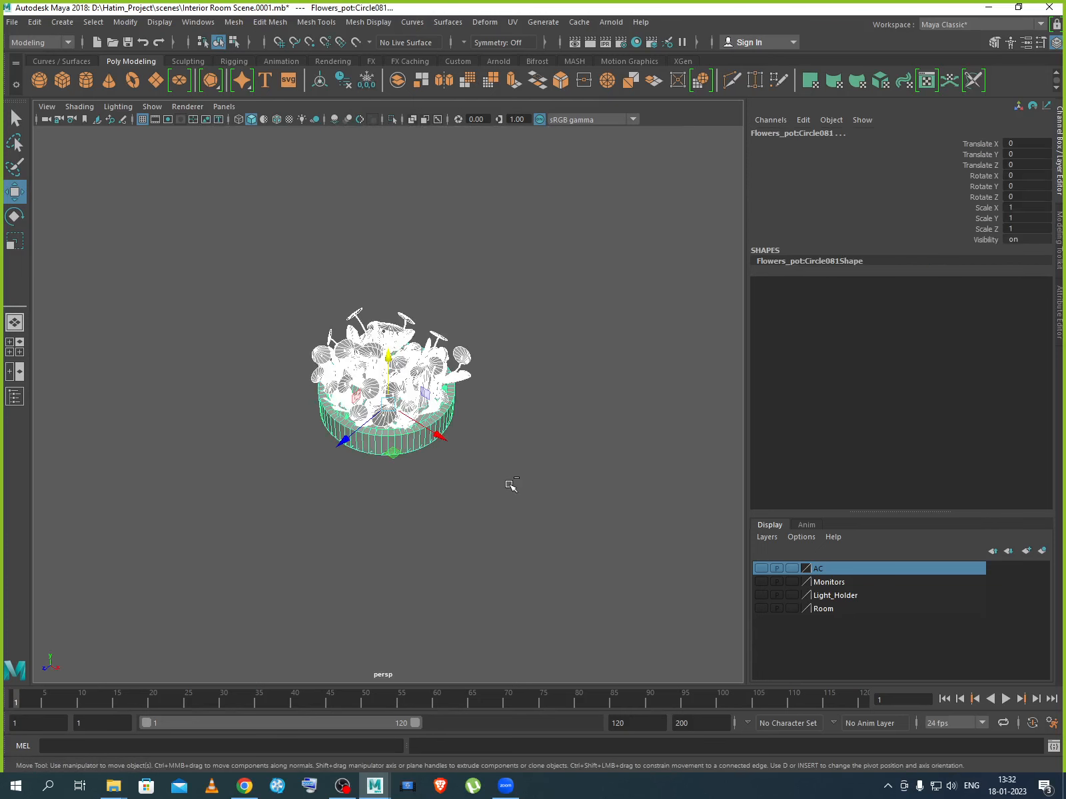
pyautogui.hotkey('ctrl', 'g')
# Scale the grouped flower pot down uniformly to about 0.142.
pyautogui.press('r')
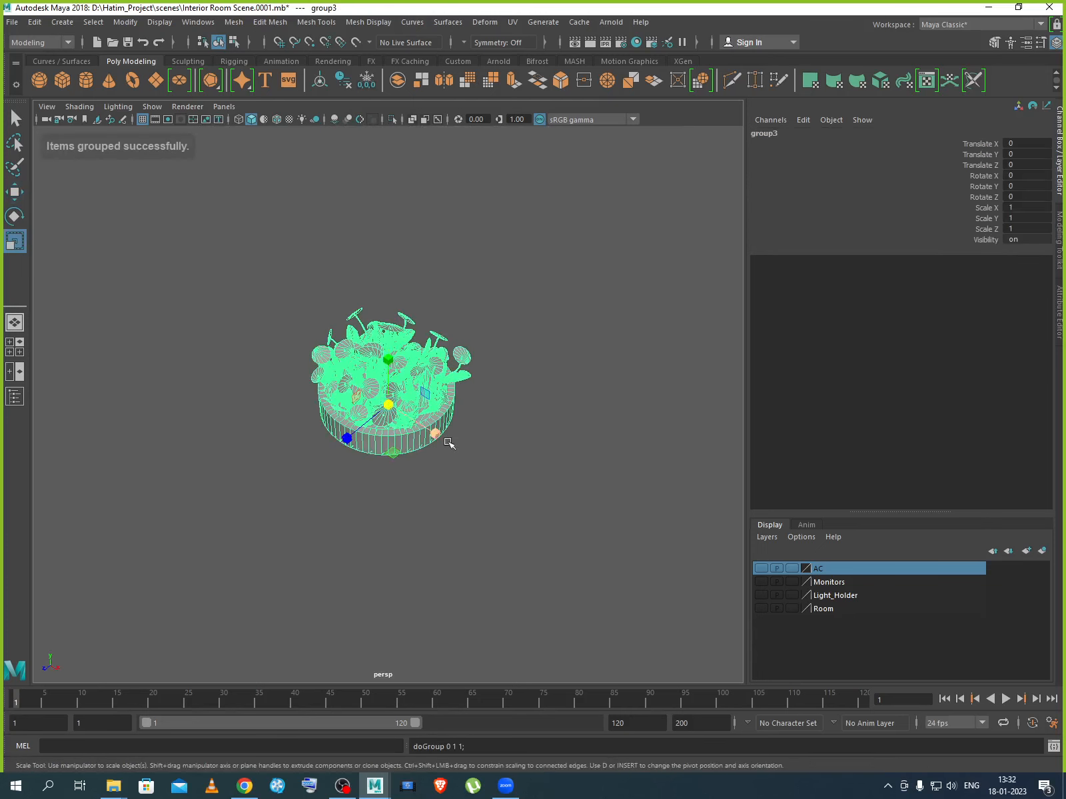
pyautogui.moveTo(390, 407); pyautogui.dragTo(275, 328)
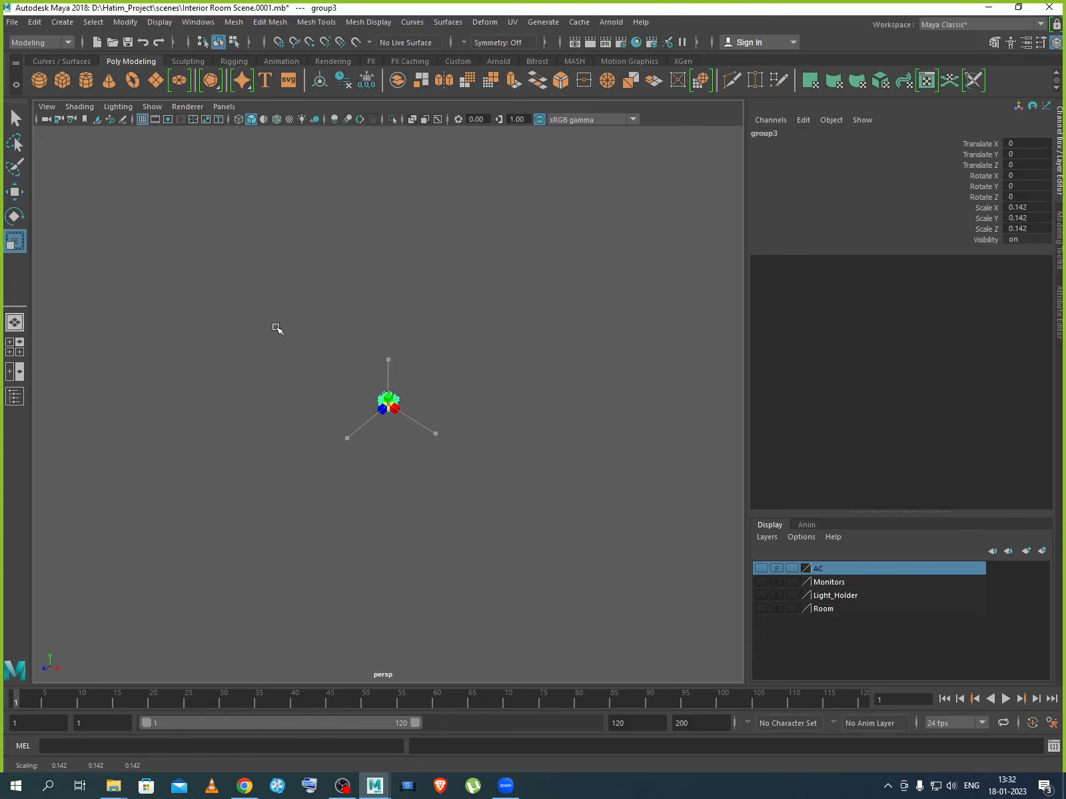
pyautogui.press('f')
pyautogui.moveTo(396, 421)
pyautogui.mouseDown()
pyautogui.moveTo(171, 292)
pyautogui.moveTo(111, 286)
pyautogui.moveTo(380, 417)
pyautogui.mouseUp()
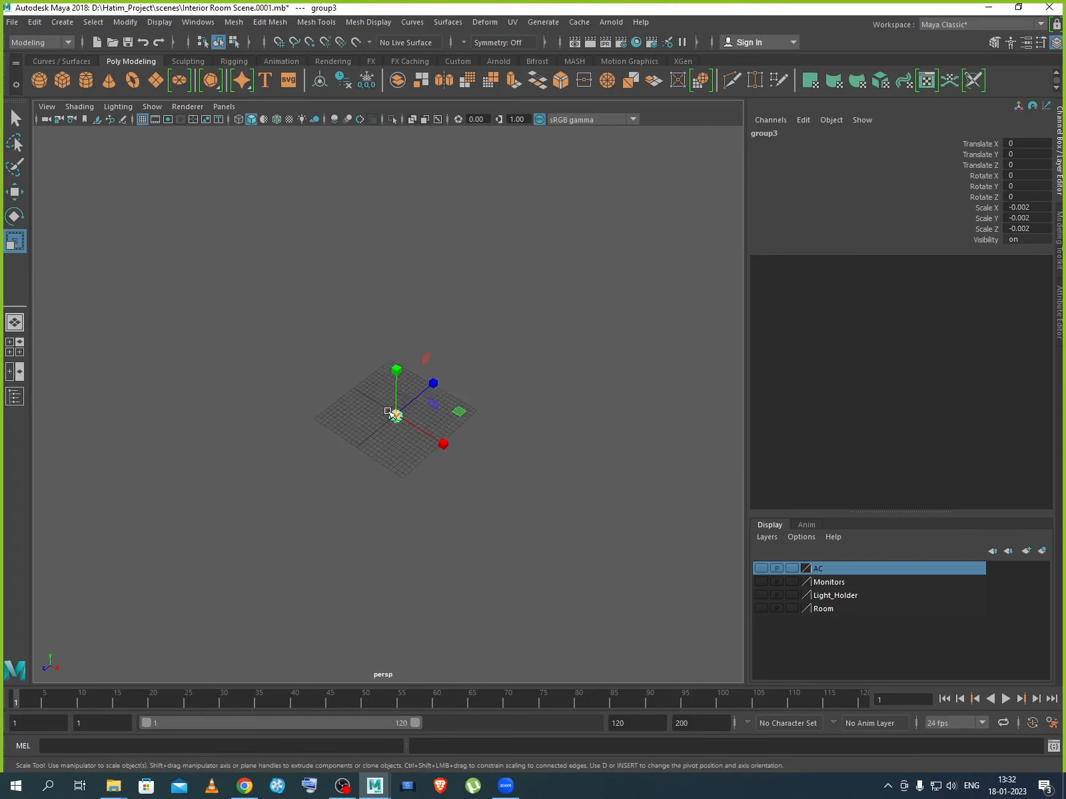
pyautogui.press('f')
pyautogui.hotkey('ctrl', 'z')
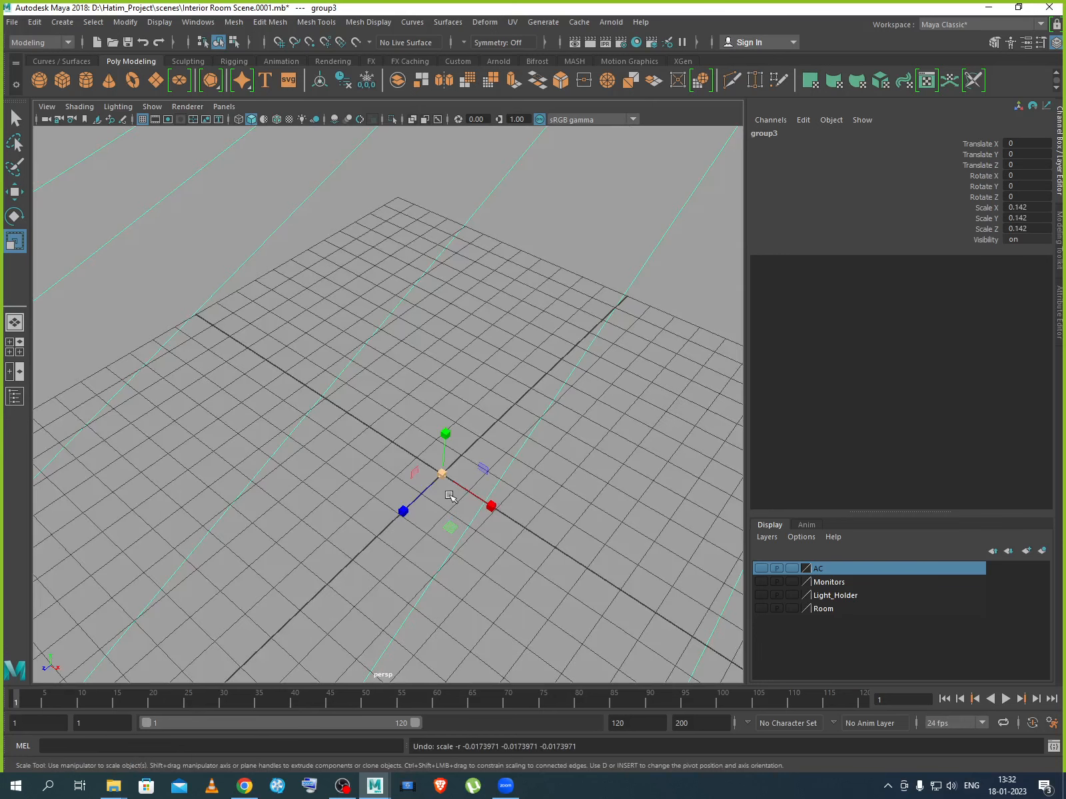
# Scale the flower pot group down further, in repeated uniform passes, to about 0.005.
pyautogui.moveTo(441, 473); pyautogui.dragTo(481, 501)
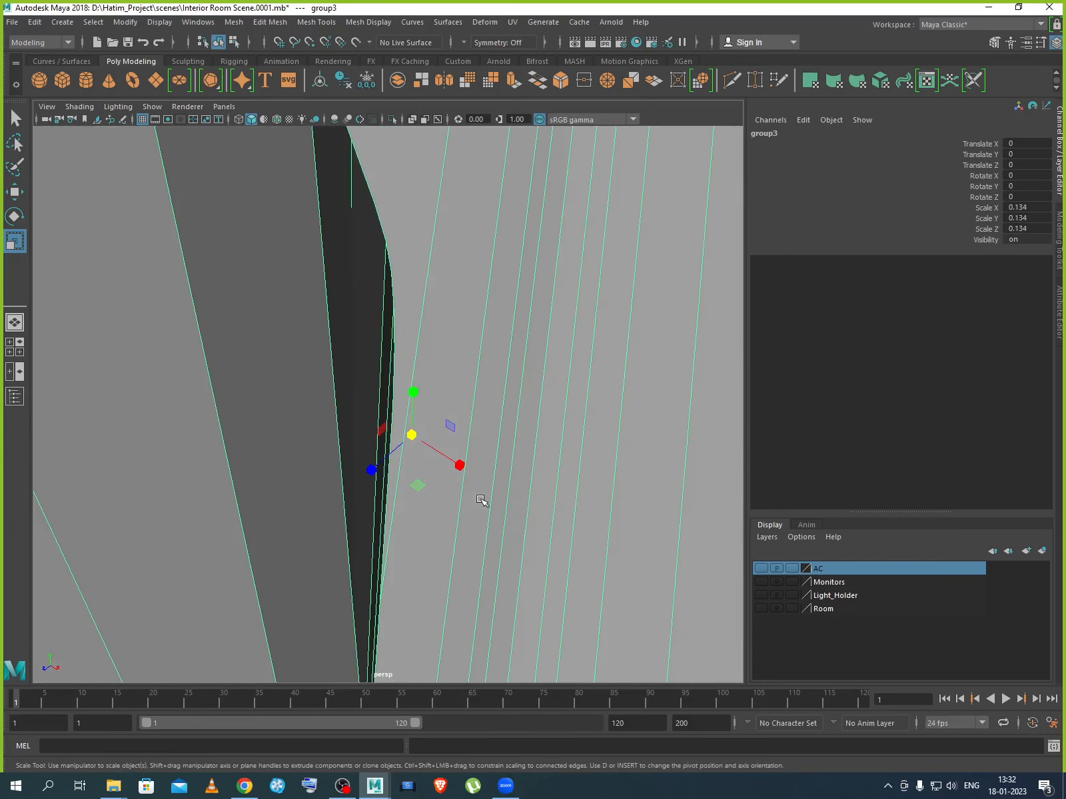
pyautogui.moveTo(405, 440); pyautogui.dragTo(209, 338)
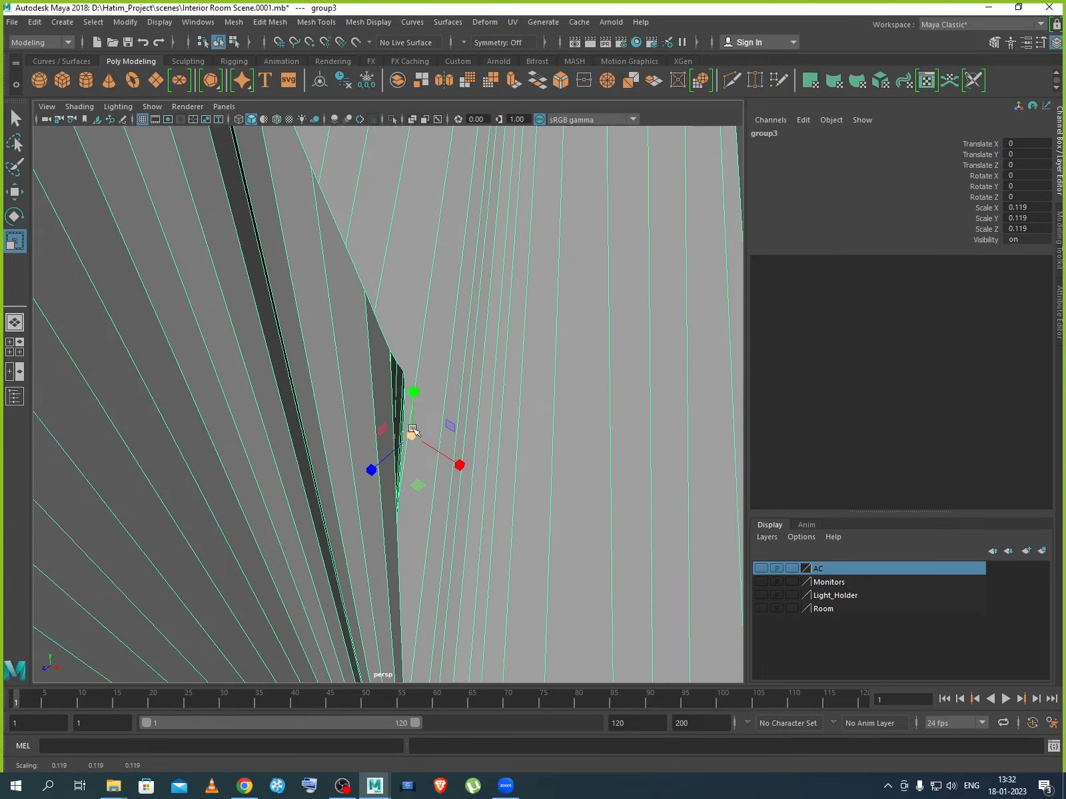
pyautogui.moveTo(410, 433); pyautogui.dragTo(237, 347)
pyautogui.press('f')
pyautogui.moveTo(406, 432); pyautogui.dragTo(95, 321)
pyautogui.moveTo(386, 421); pyautogui.dragTo(276, 340)
pyautogui.press('f')
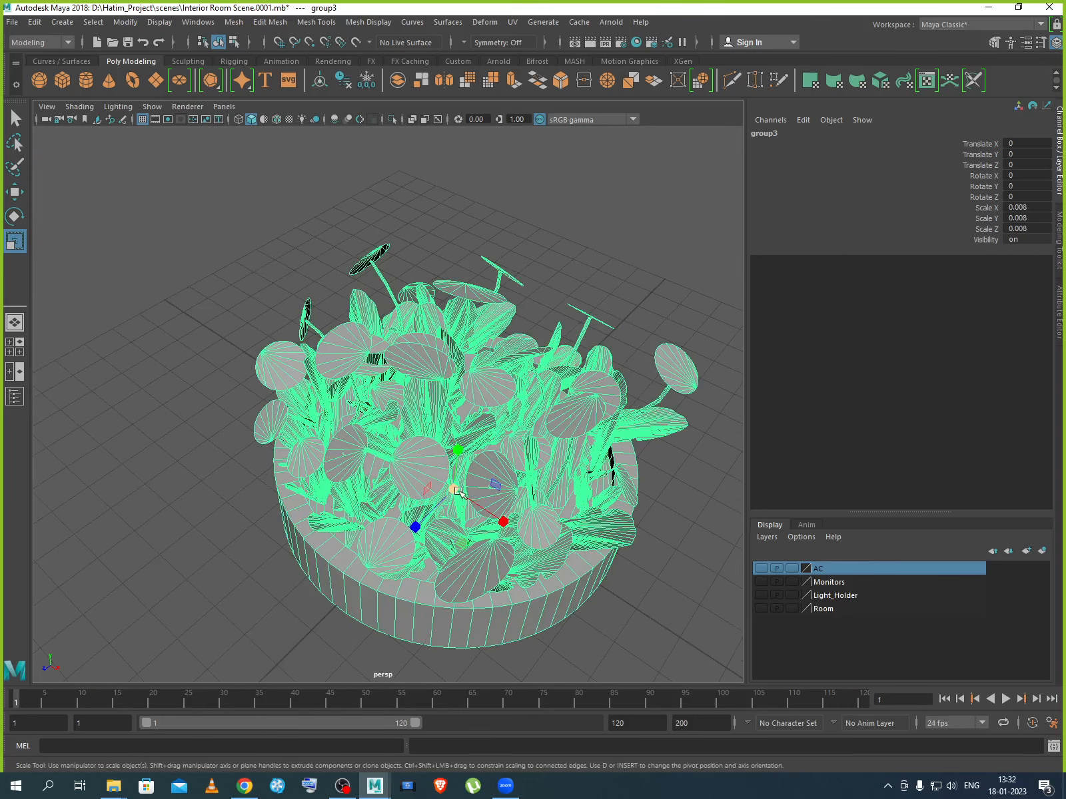
pyautogui.moveTo(458, 492); pyautogui.dragTo(311, 423)
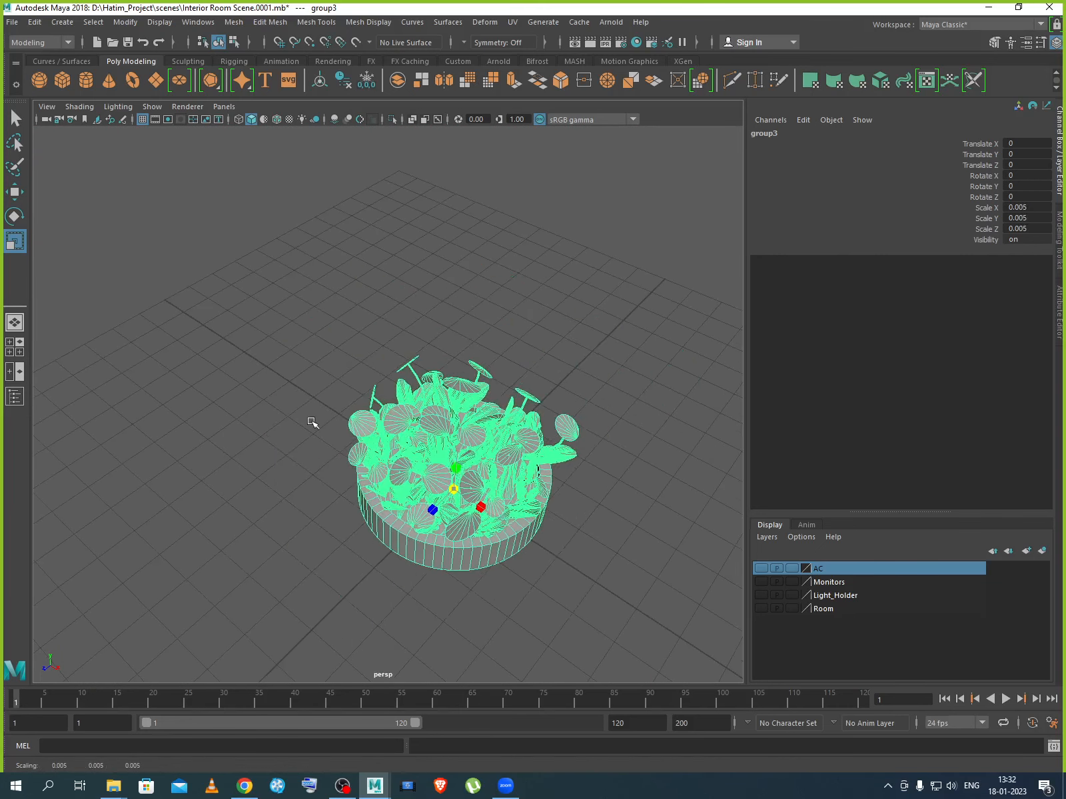
pyautogui.scroll(-10, 311, 426)
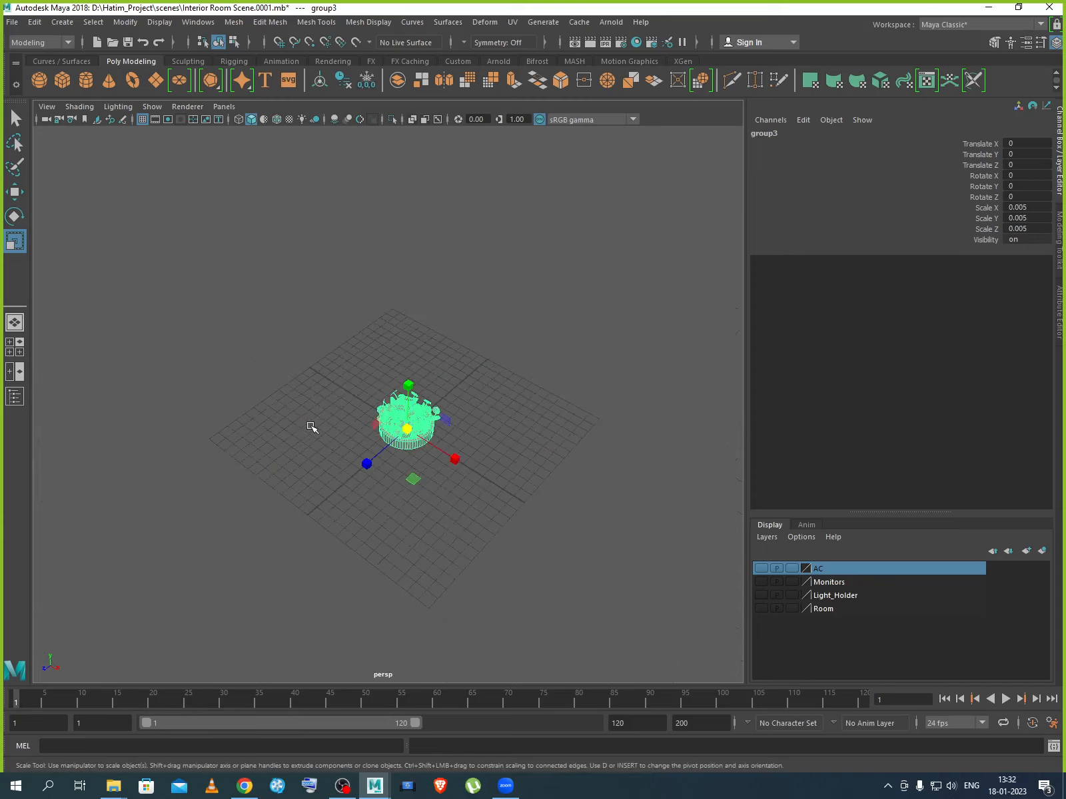
# Show the Room layer and scale the flower pot group to about 0.003 to suit the room.
pyautogui.click(761, 609)
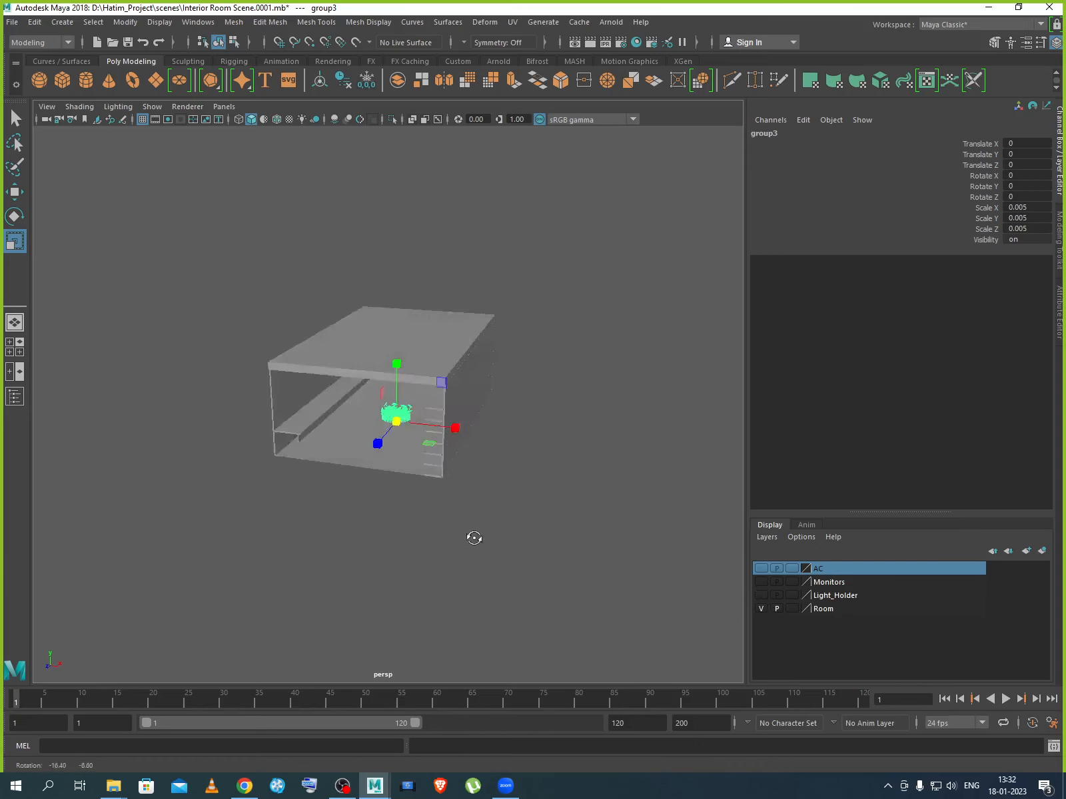
pyautogui.scroll(10, 476, 536)
pyautogui.keyDown('alt'); pyautogui.moveTo(422, 472); pyautogui.dragTo(555, 423); pyautogui.keyUp('alt')
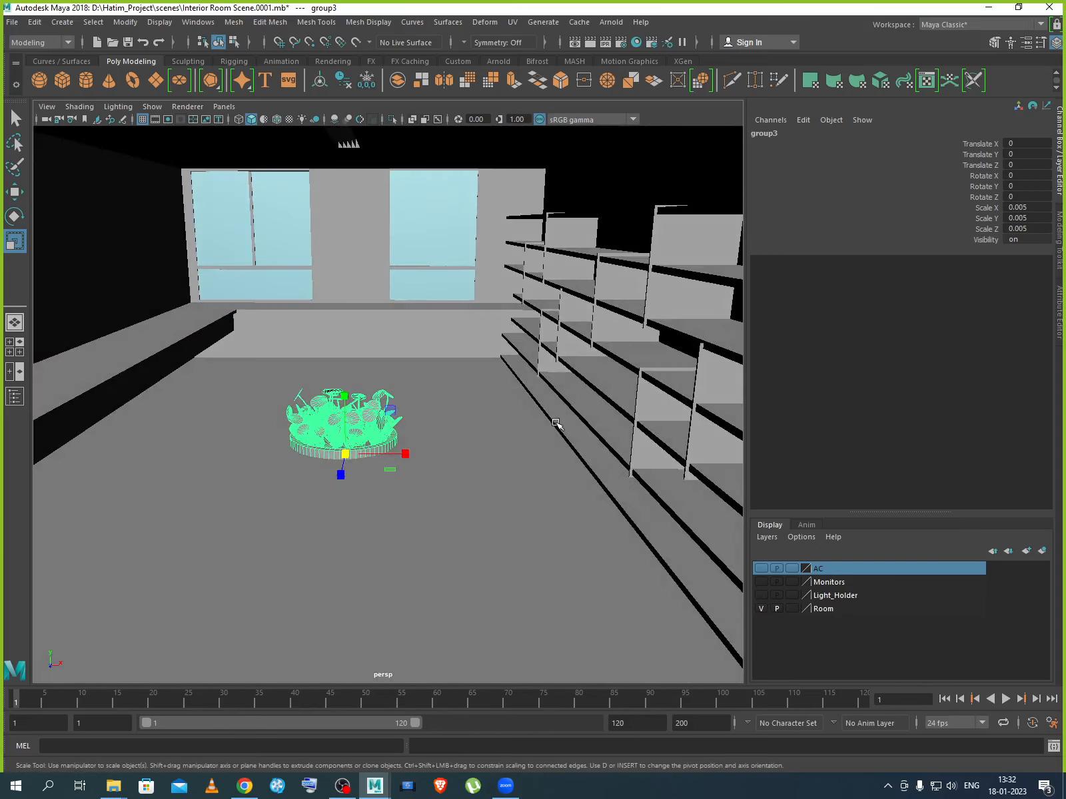
pyautogui.moveTo(338, 457); pyautogui.dragTo(310, 424)
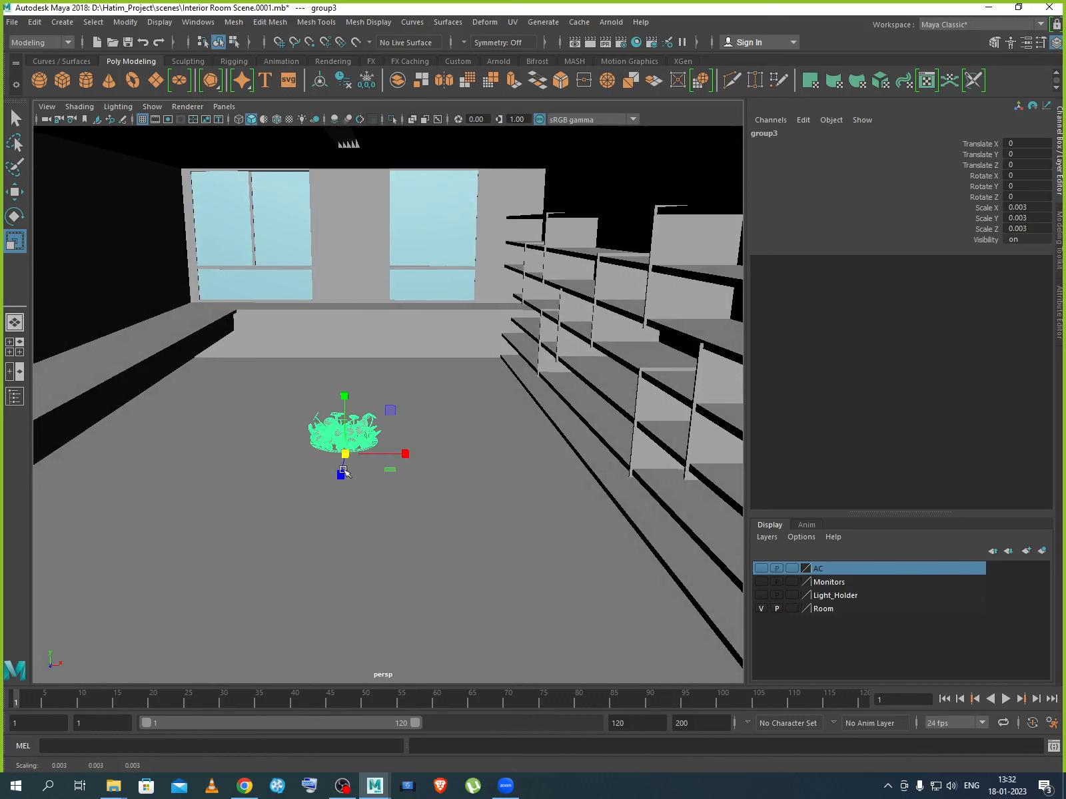
# Raise the flower pot group to about Y 1.228 and move it to about X 10.876, into the shelving.
pyautogui.press('w')
pyautogui.keyDown('alt'); pyautogui.moveTo(345, 474); pyautogui.dragTo(368, 459); pyautogui.keyUp('alt')
pyautogui.moveTo(351, 405); pyautogui.dragTo(352, 384)
pyautogui.click(533, 430)
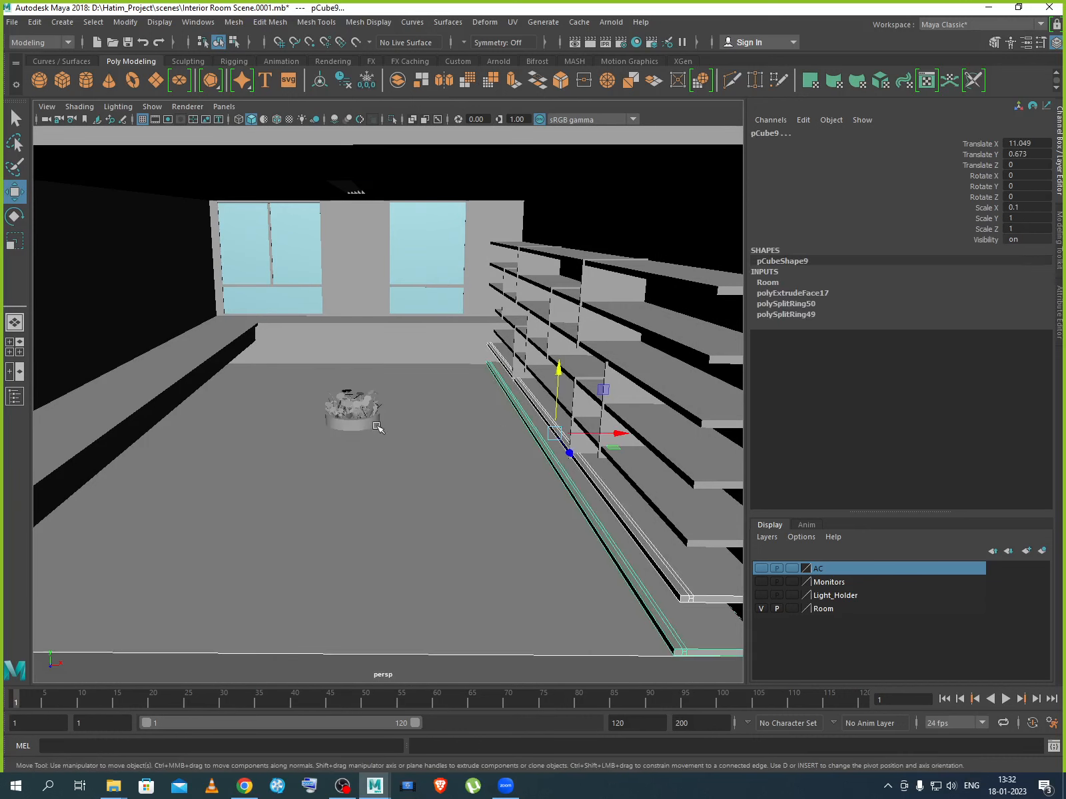
pyautogui.click(372, 424)
pyautogui.press('Up')
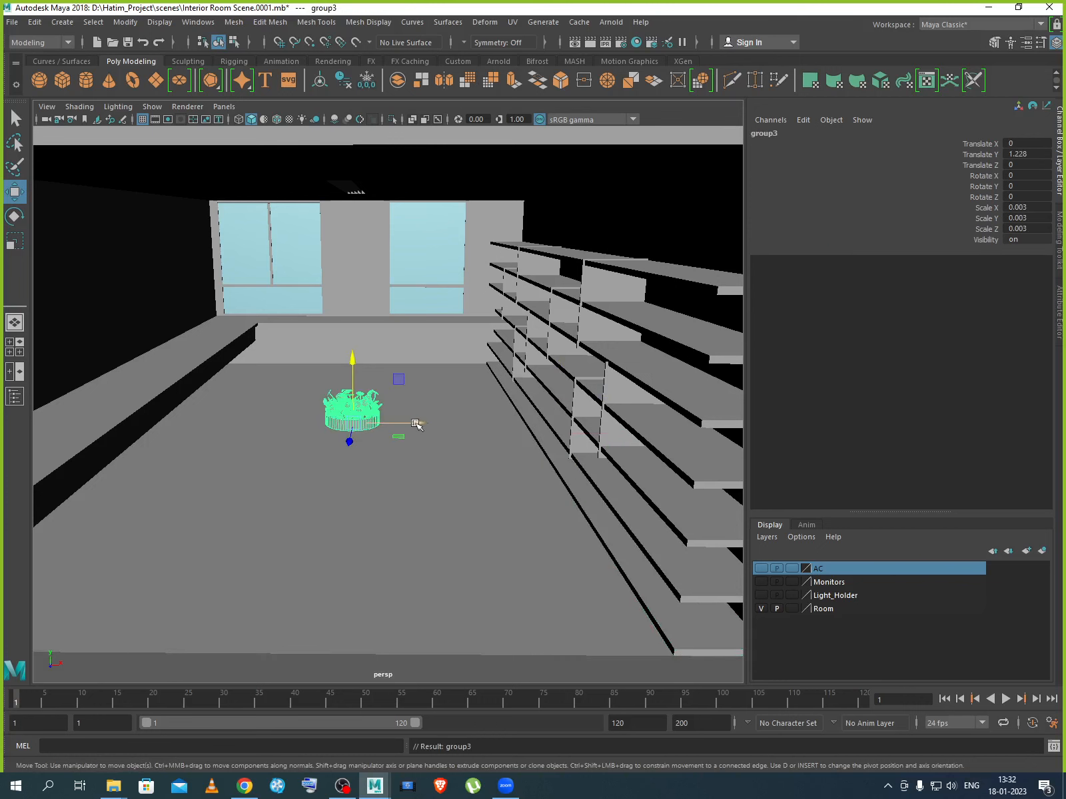
pyautogui.moveTo(416, 423); pyautogui.dragTo(606, 433)
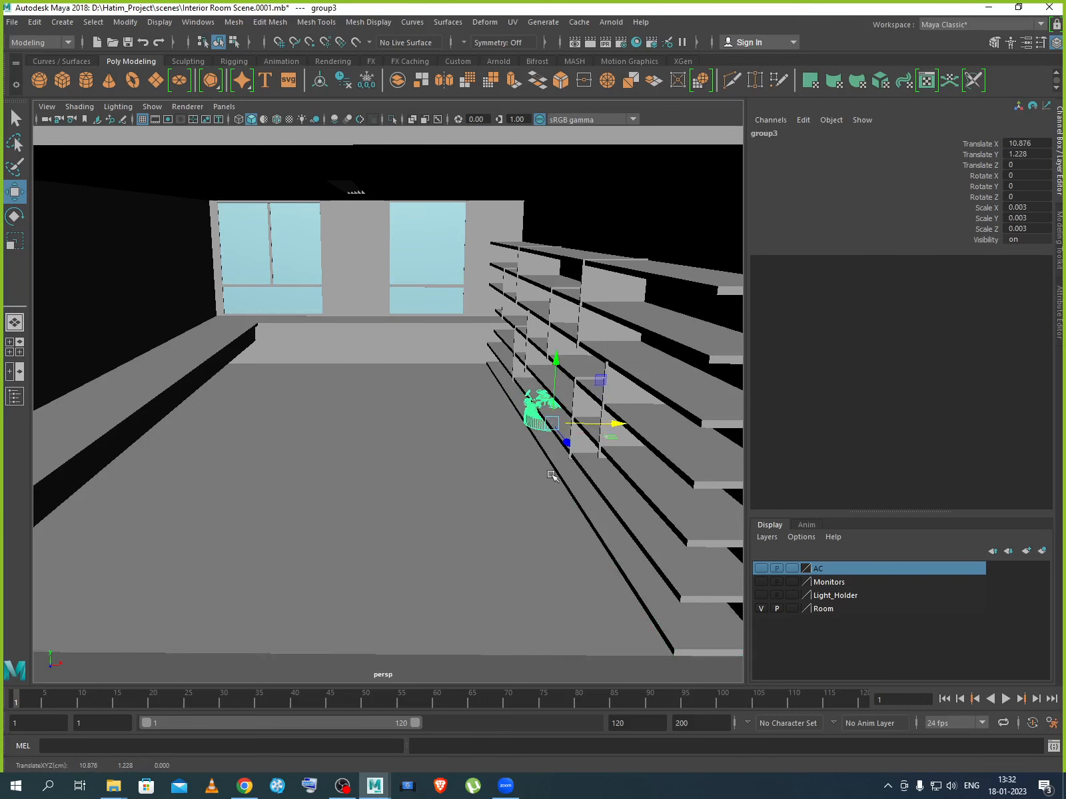
# Lower the flower pot group onto the lowest shelf, at about Y 0.74.
pyautogui.keyDown('alt'); pyautogui.moveTo(552, 475); pyautogui.dragTo(542, 447); pyautogui.keyUp('alt')
pyautogui.scroll(6, 542, 447)
pyautogui.keyDown('alt'); pyautogui.moveTo(542, 447); pyautogui.dragTo(232, 427, button='middle'); pyautogui.keyUp('alt')
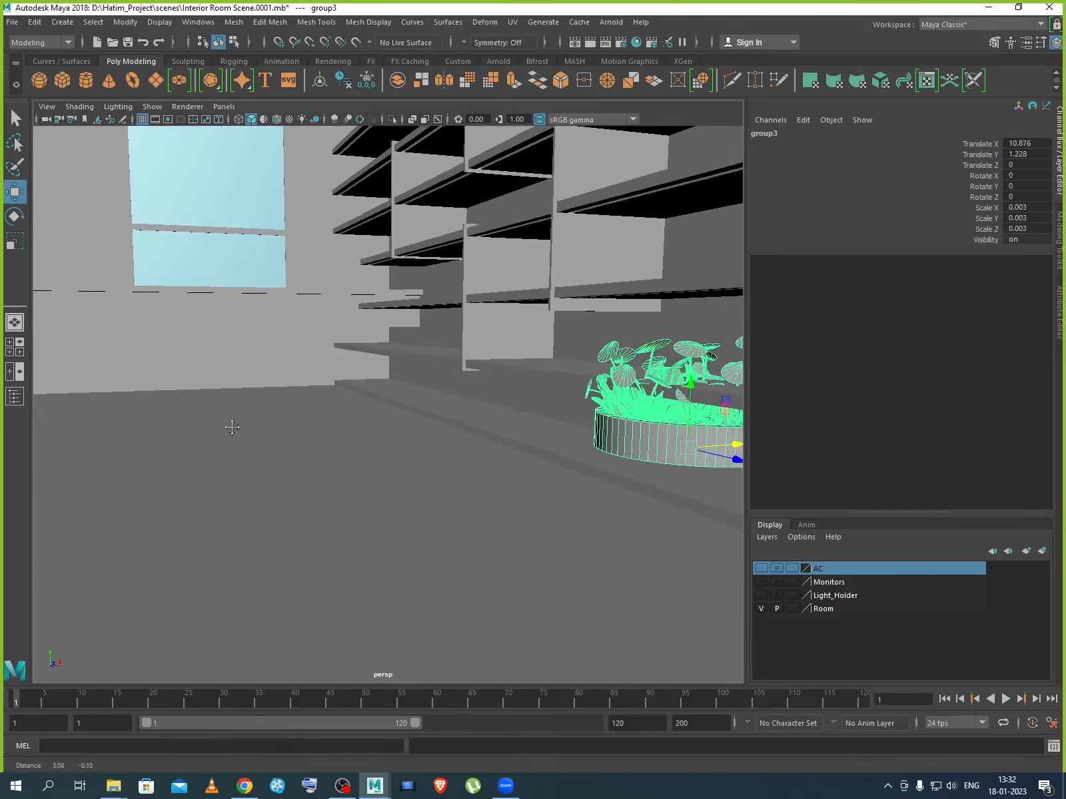
pyautogui.keyDown('alt'); pyautogui.moveTo(231, 427); pyautogui.dragTo(376, 521); pyautogui.keyUp('alt')
pyautogui.moveTo(529, 443); pyautogui.dragTo(513, 551)
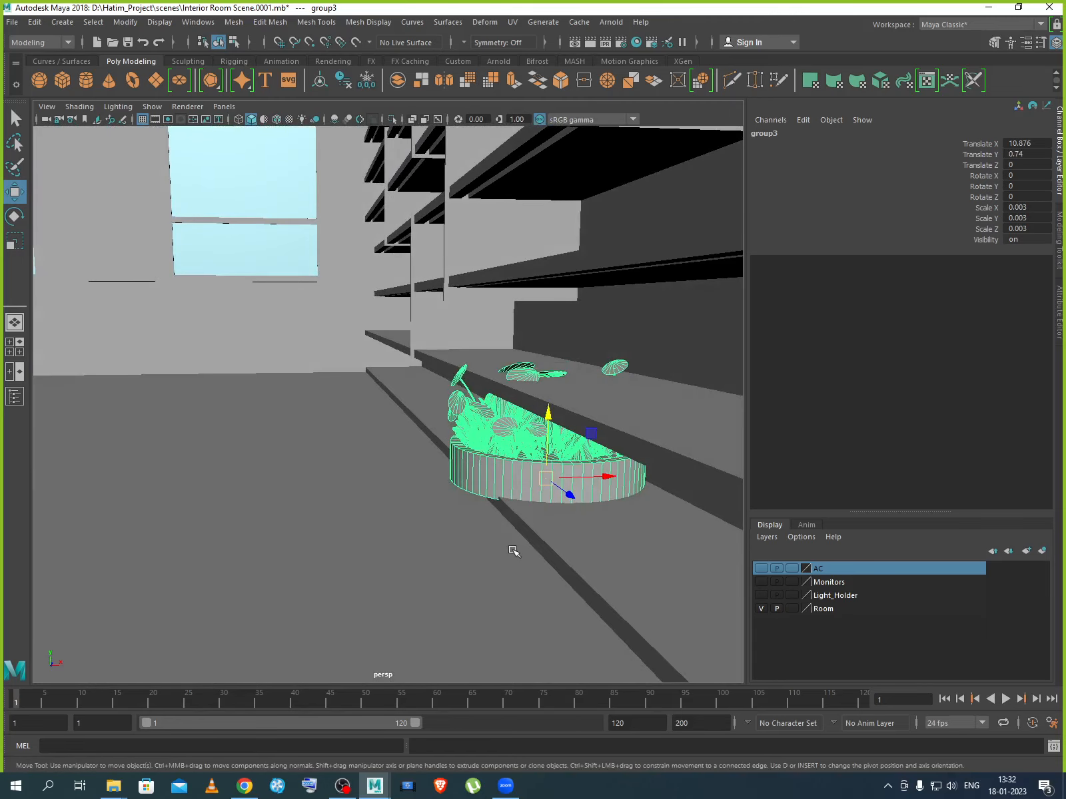
# Scale the flower pot to about 0.002 and place it toward the lowest shelf's window end, at about X 10.494, Y 0.793, Z -13.474.
pyautogui.press('r')
pyautogui.moveTo(546, 476); pyautogui.dragTo(473, 458)
pyautogui.keyDown('alt'); pyautogui.moveTo(512, 547); pyautogui.dragTo(471, 480); pyautogui.keyUp('alt')
pyautogui.press('w')
pyautogui.keyDown('alt'); pyautogui.moveTo(466, 536); pyautogui.dragTo(524, 594); pyautogui.keyUp('alt')
pyautogui.moveTo(520, 527); pyautogui.dragTo(164, 414)
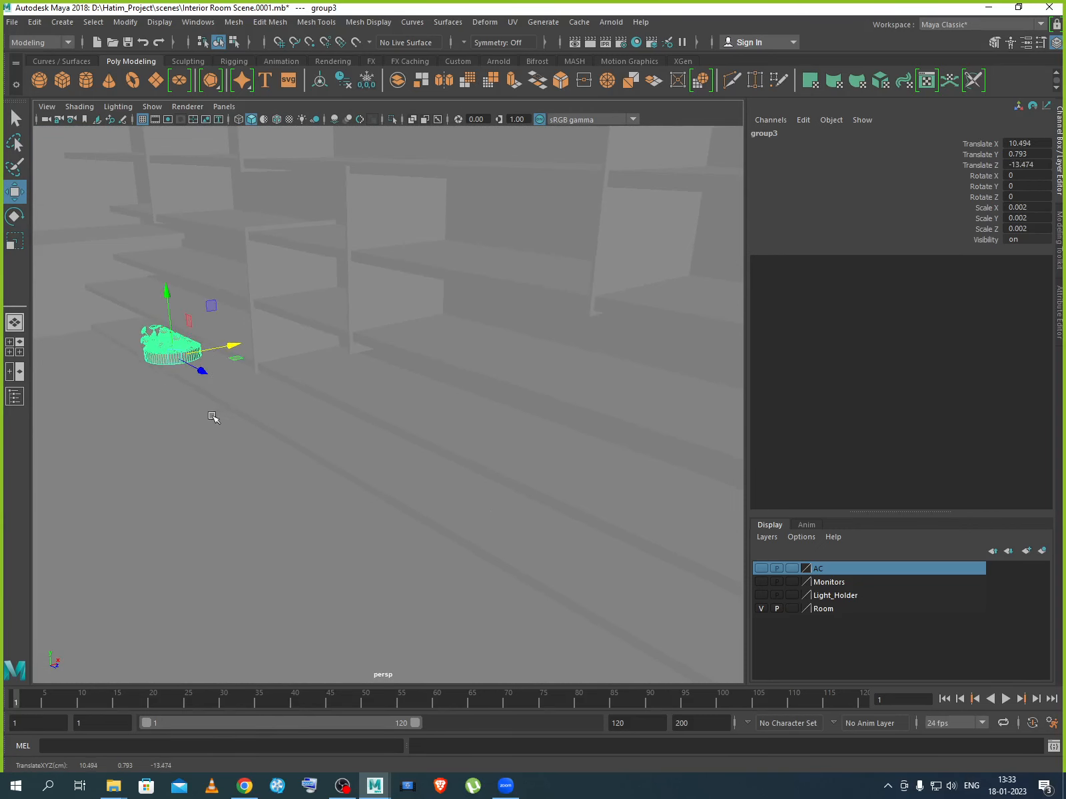
# Duplicate the flower pot three times along Z on the lowest shelf, with the first copy at about -5.802 and the last at 5.651.
pyautogui.hotkey('ctrl', 'd')
pyautogui.moveTo(200, 377); pyautogui.dragTo(349, 459)
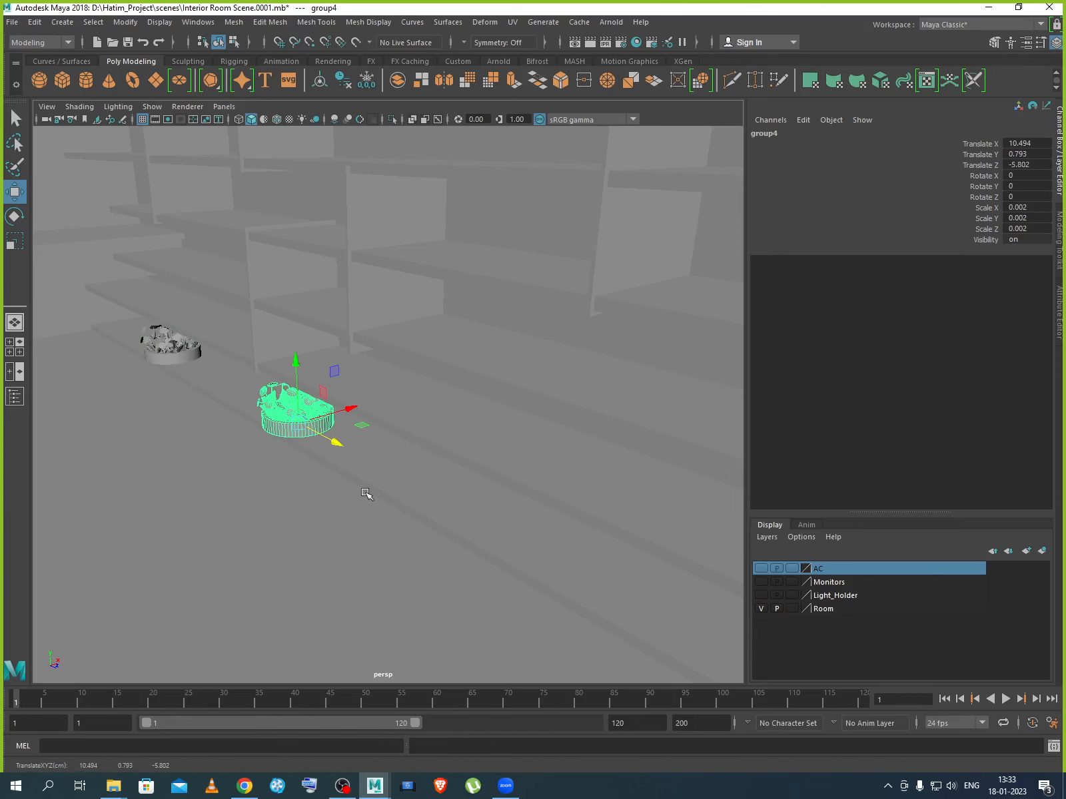
pyautogui.scroll(-2, 366, 493)
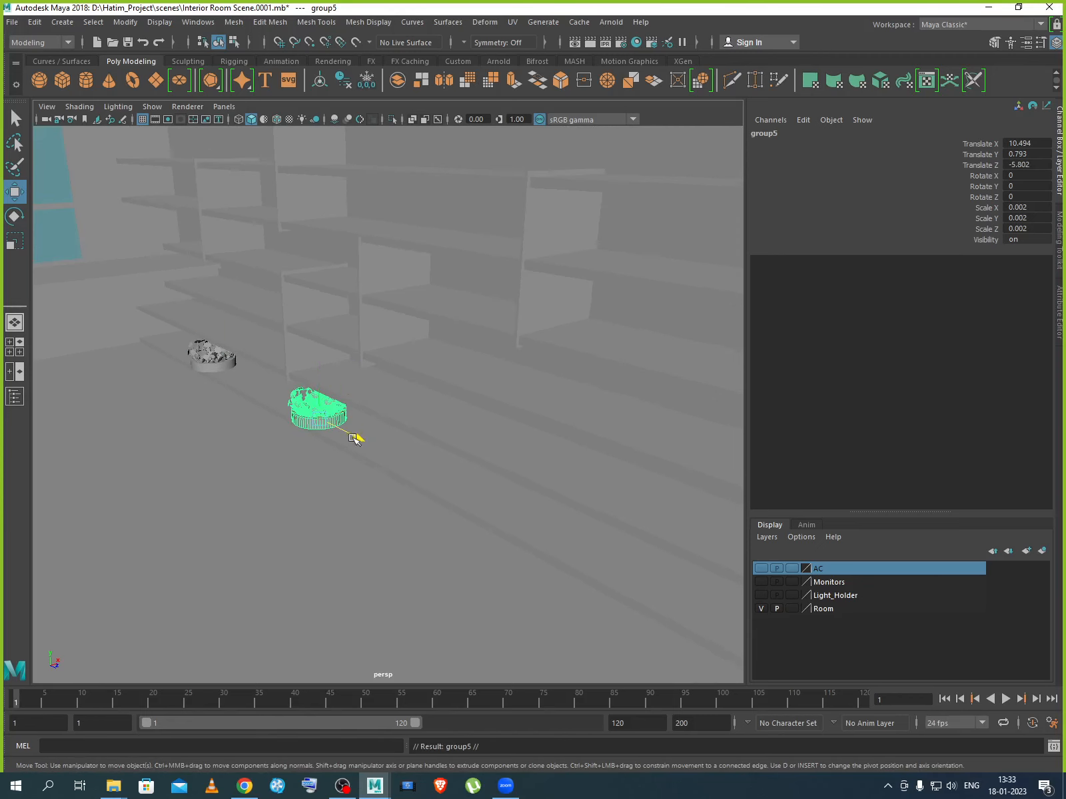
pyautogui.moveTo(354, 437); pyautogui.dragTo(709, 602)
pyautogui.hotkey('ctrl', 'd')
pyautogui.scroll(-4, 619, 578)
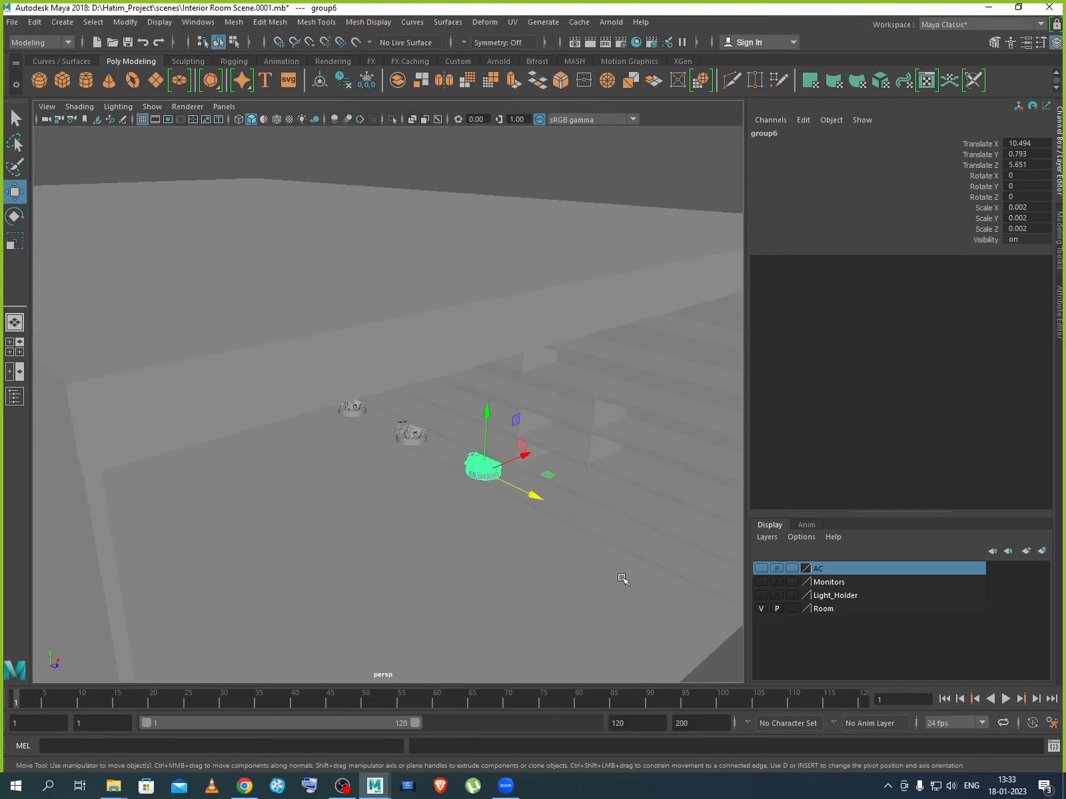
# Examine the spacing and fit of the flower pot row on the lowest shelf from several viewpoints in the room.
pyautogui.keyDown('alt'); pyautogui.moveTo(528, 597); pyautogui.dragTo(433, 556); pyautogui.keyUp('alt')
pyautogui.scroll(6, 454, 556)
pyautogui.scroll(2, 454, 557)
pyautogui.scroll(-2, 451, 555)
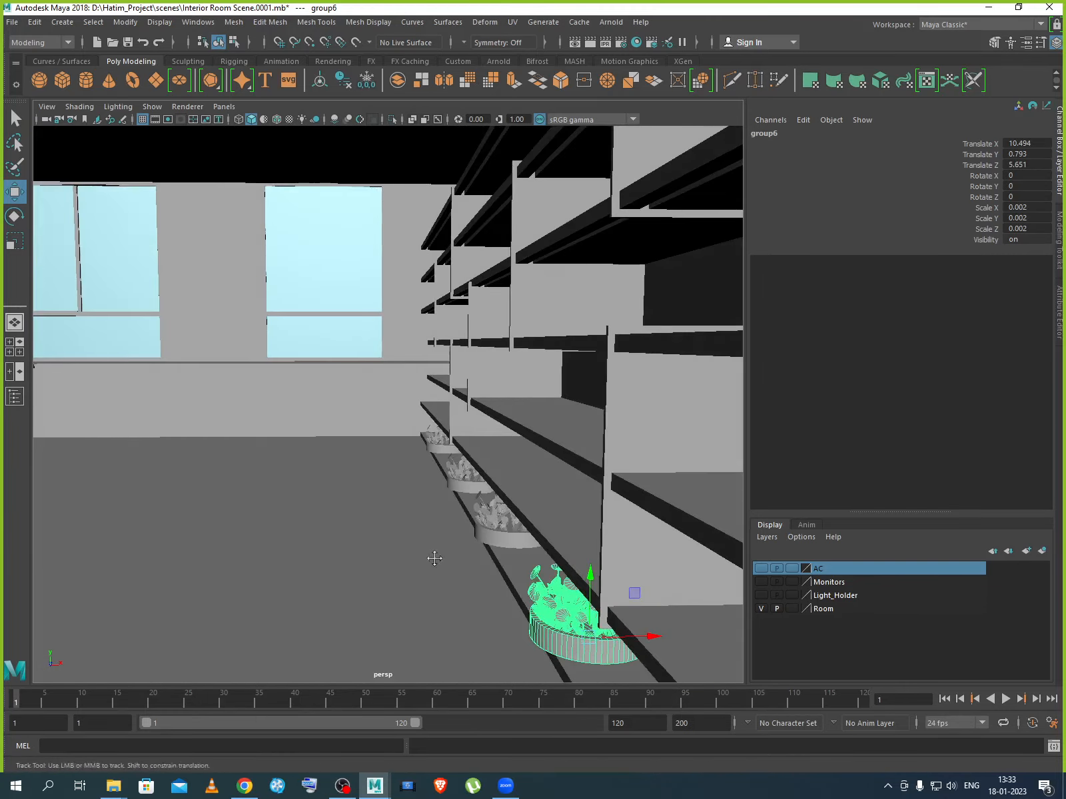
pyautogui.keyDown('alt'); pyautogui.moveTo(434, 556); pyautogui.dragTo(553, 575, button='middle'); pyautogui.keyUp('alt')
pyautogui.scroll(-2, 553, 574)
pyautogui.keyDown('alt'); pyautogui.moveTo(552, 574); pyautogui.dragTo(504, 571); pyautogui.keyUp('alt')
pyautogui.keyDown('alt'); pyautogui.moveTo(504, 571); pyautogui.dragTo(585, 629, button='middle'); pyautogui.keyUp('alt')
pyautogui.scroll(-3, 592, 569)
pyautogui.scroll(-4, 544, 596)
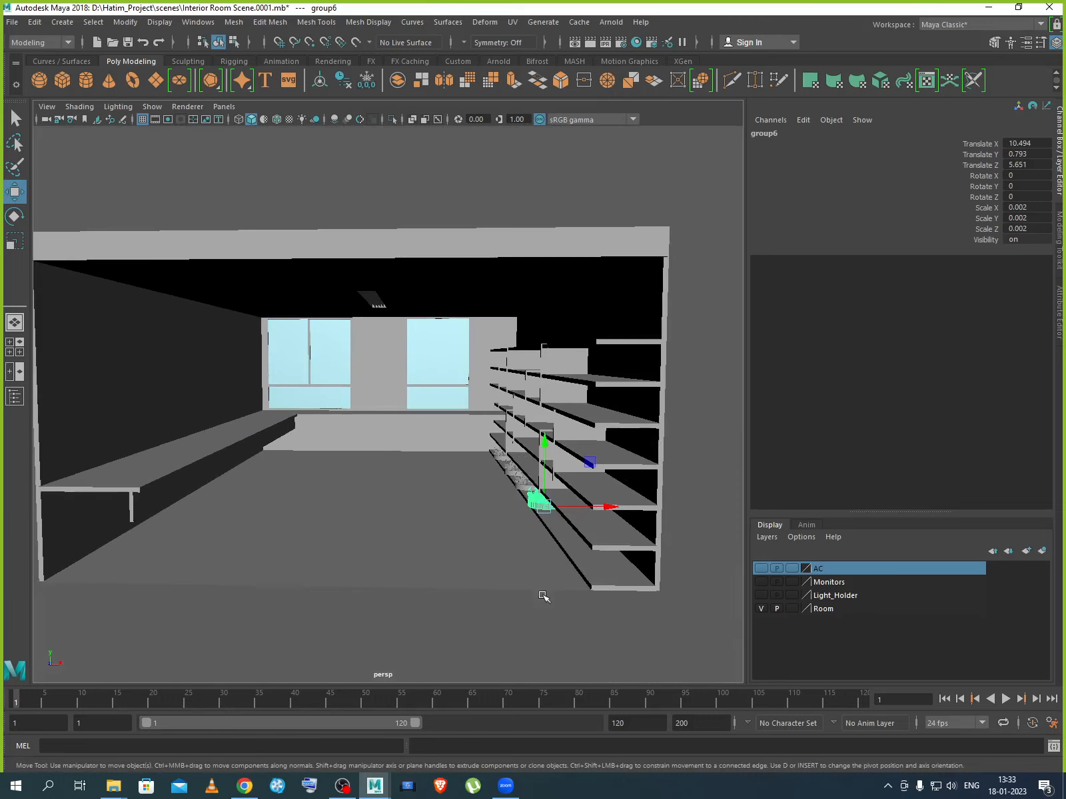
pyautogui.moveTo(524, 592)
pyautogui.keyDown('alt'); pyautogui.mouseDown()
pyautogui.moveTo(547, 588)
pyautogui.moveTo(513, 585)
pyautogui.moveTo(543, 584)
pyautogui.mouseUp(); pyautogui.keyUp('alt')
pyautogui.scroll(5, 547, 580)
pyautogui.keyDown('alt'); pyautogui.moveTo(516, 566); pyautogui.dragTo(397, 527, button='middle'); pyautogui.keyUp('alt')
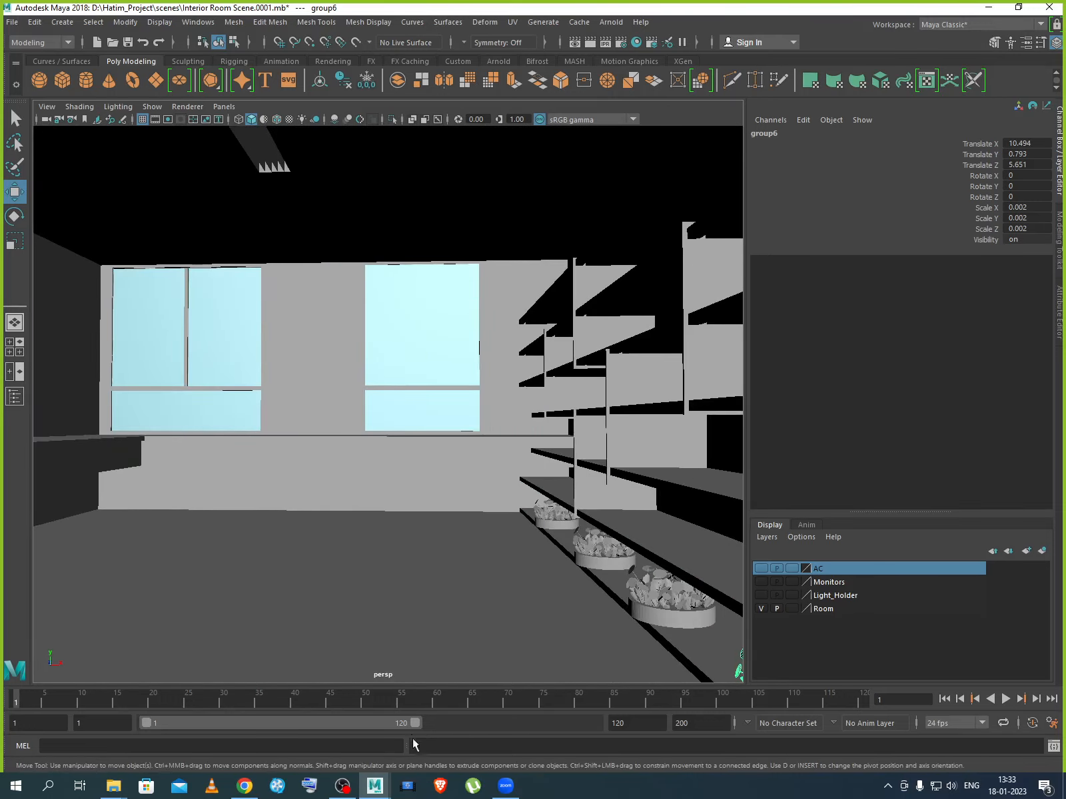
pyautogui.scroll(-3, 537, 585)
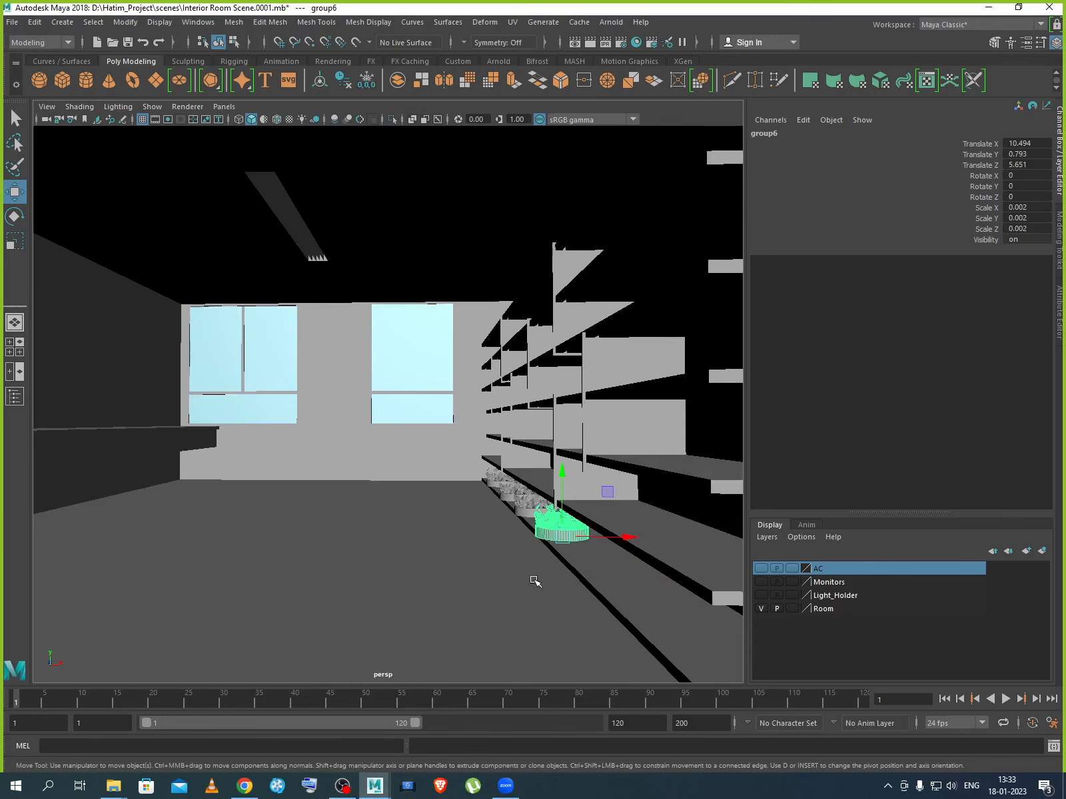
# Select all four flower pot groups and assign them to a new display layer named Flowerpot.
pyautogui.click(516, 511)
pyautogui.click(488, 479)
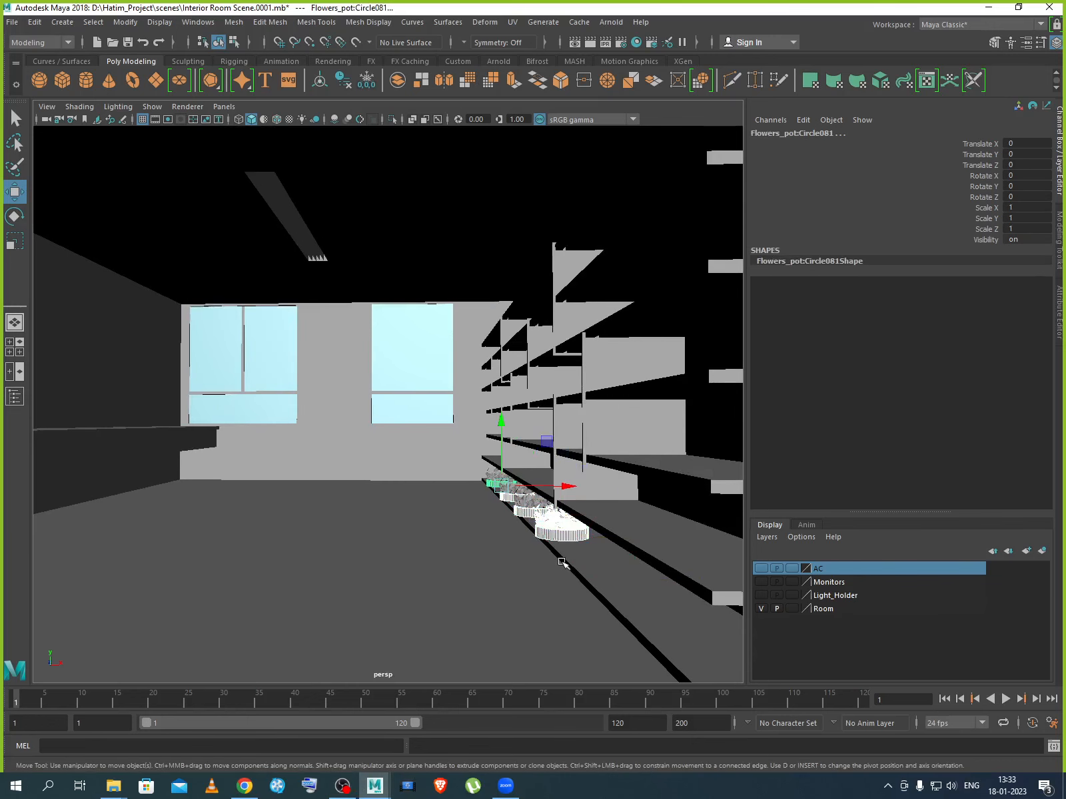
pyautogui.press('Up')
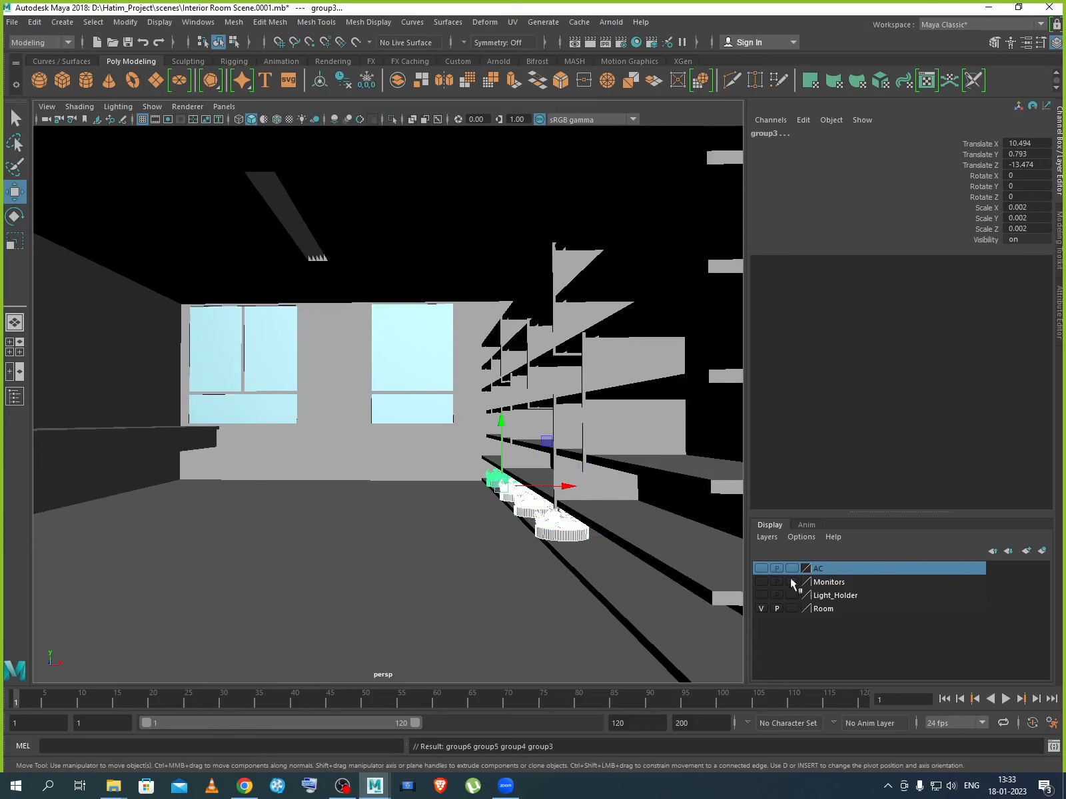
pyautogui.click(1043, 551)
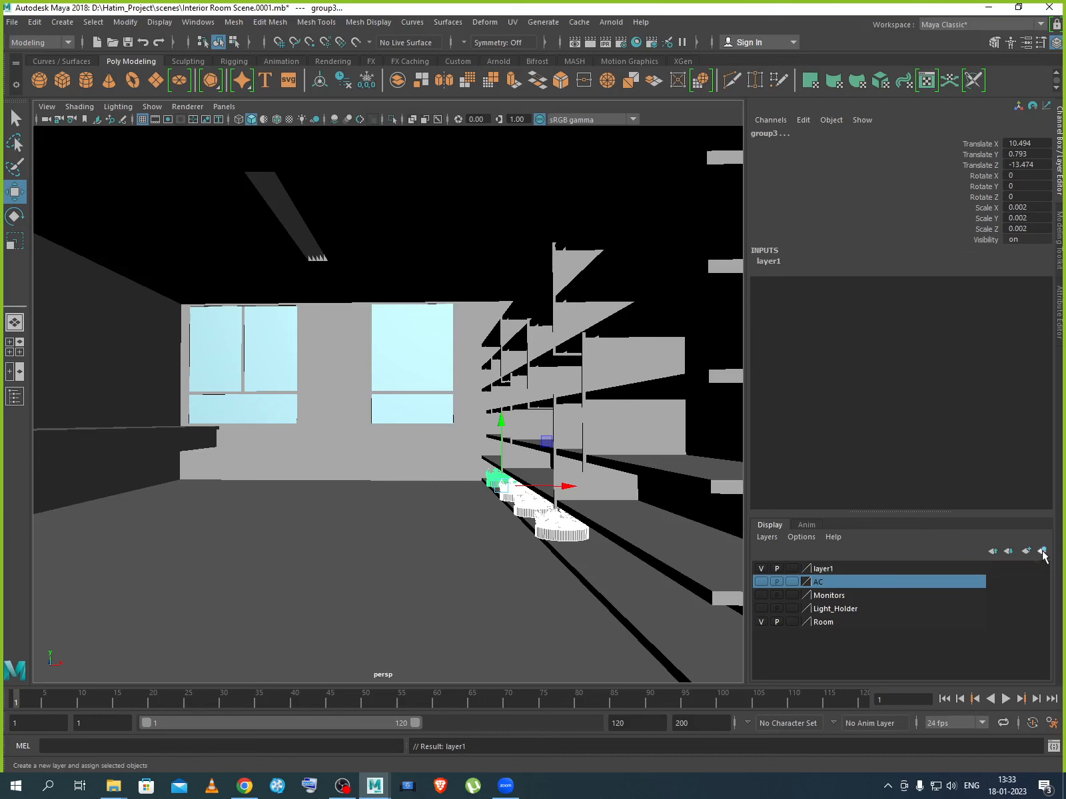
pyautogui.doubleClick(833, 571)
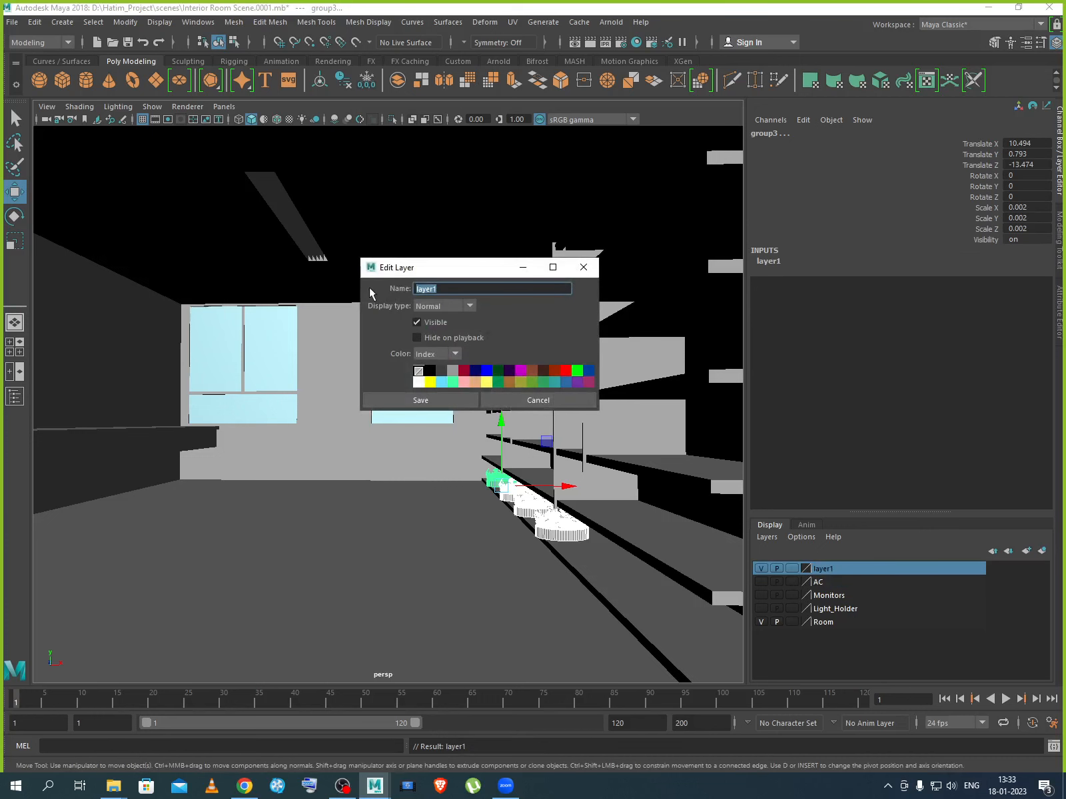
pyautogui.write('Flowerpot')
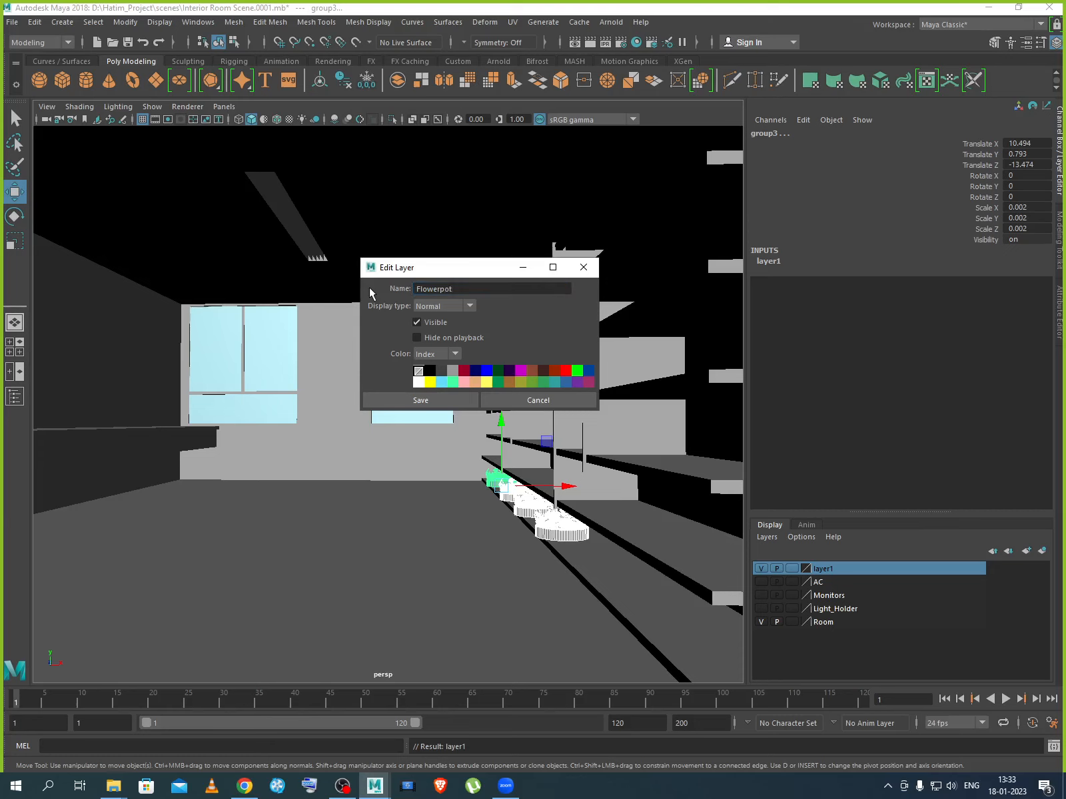
pyautogui.click(435, 400)
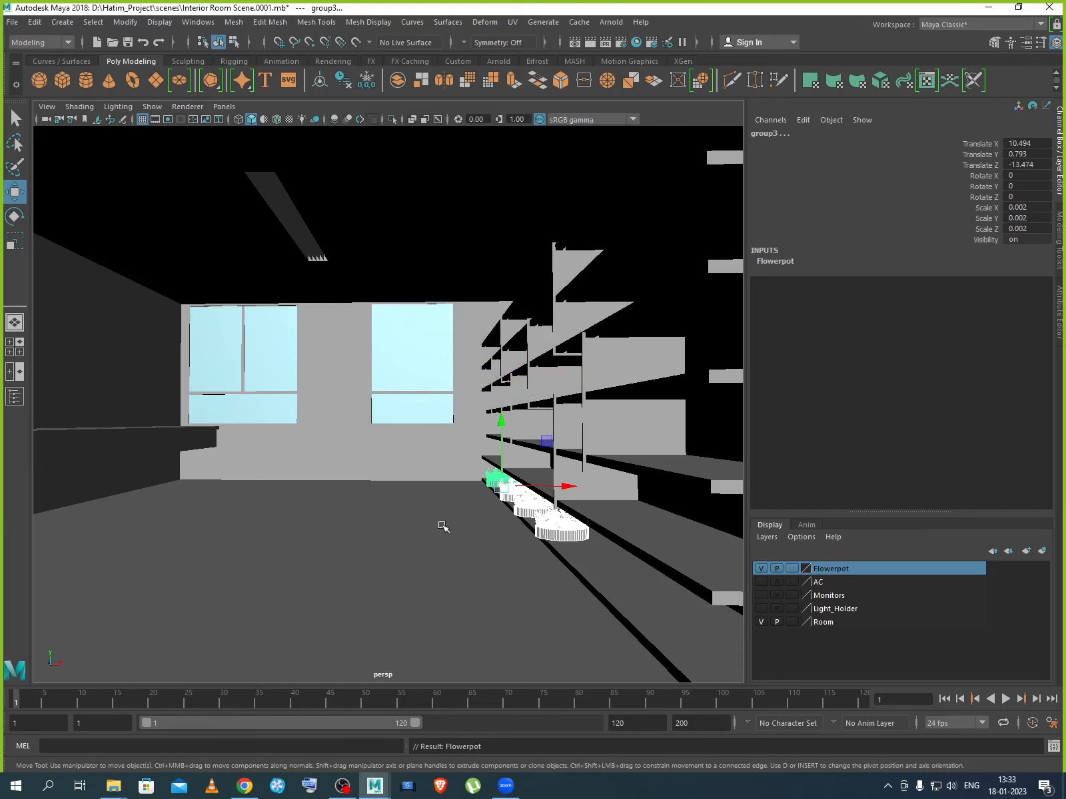
# Hide the Flowerpot and Room layers and clear the selection.
pyautogui.click(668, 573)
pyautogui.click(761, 568)
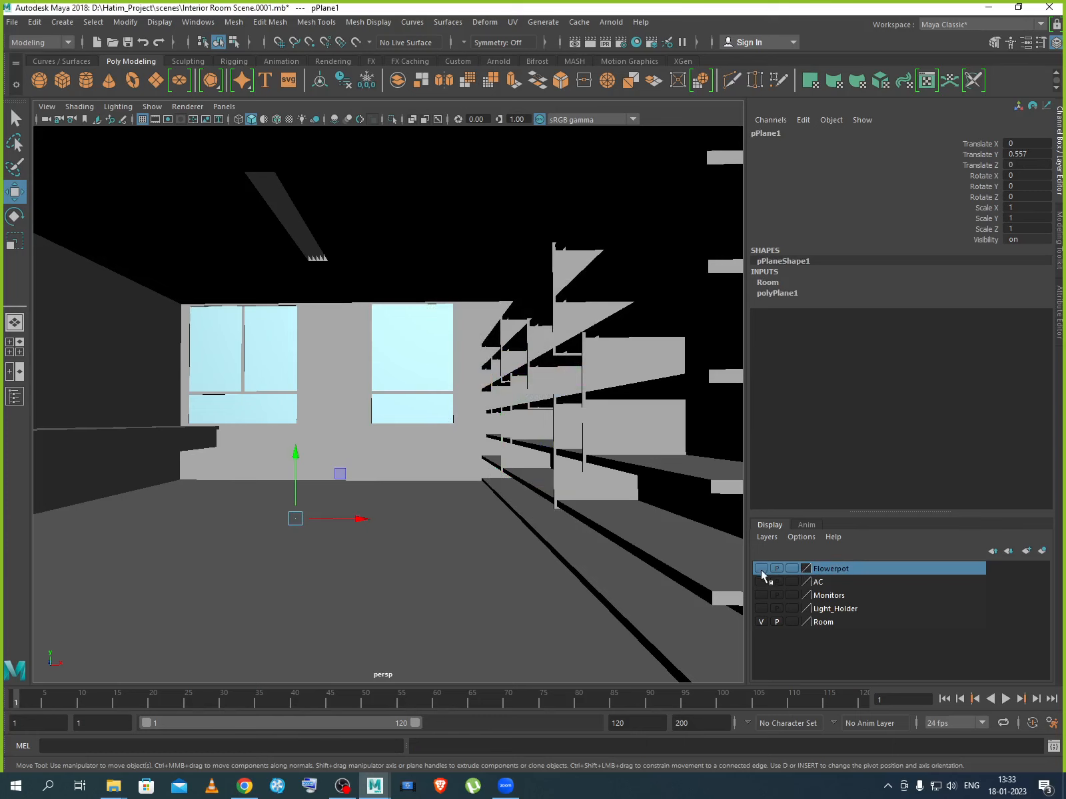
pyautogui.click(761, 622)
pyautogui.click(545, 546)
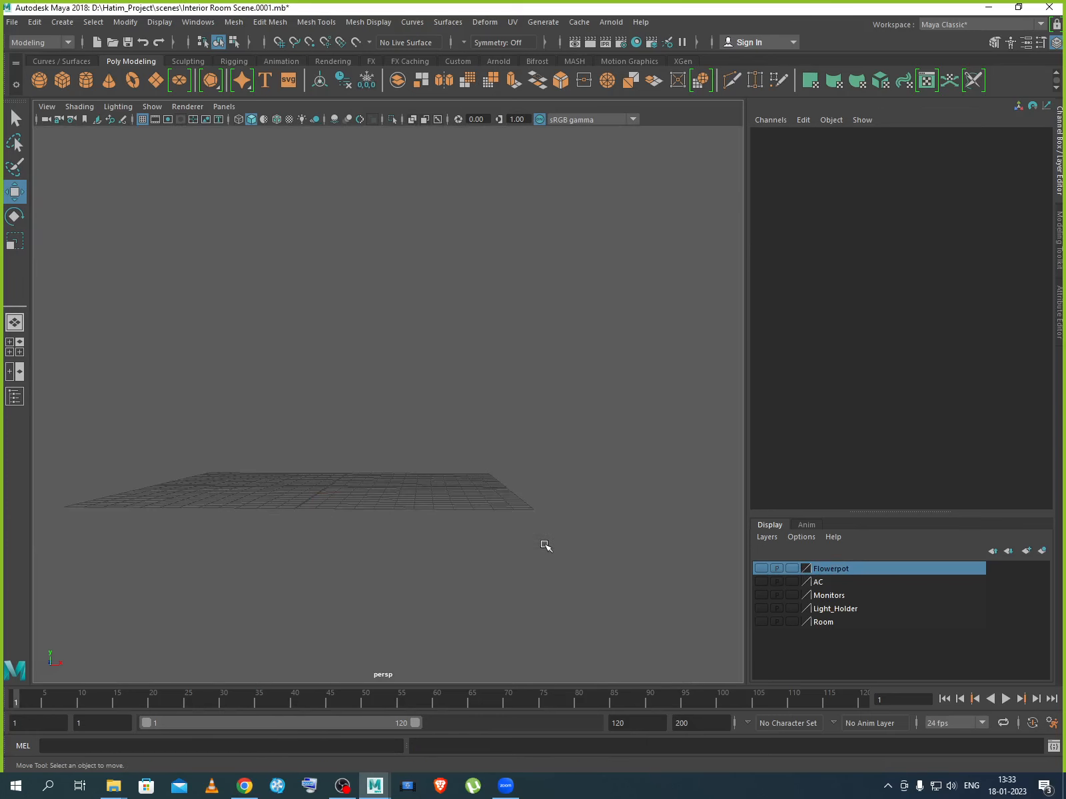
# Save the scene as a new incremental version.
pyautogui.scroll(-3, 545, 545)
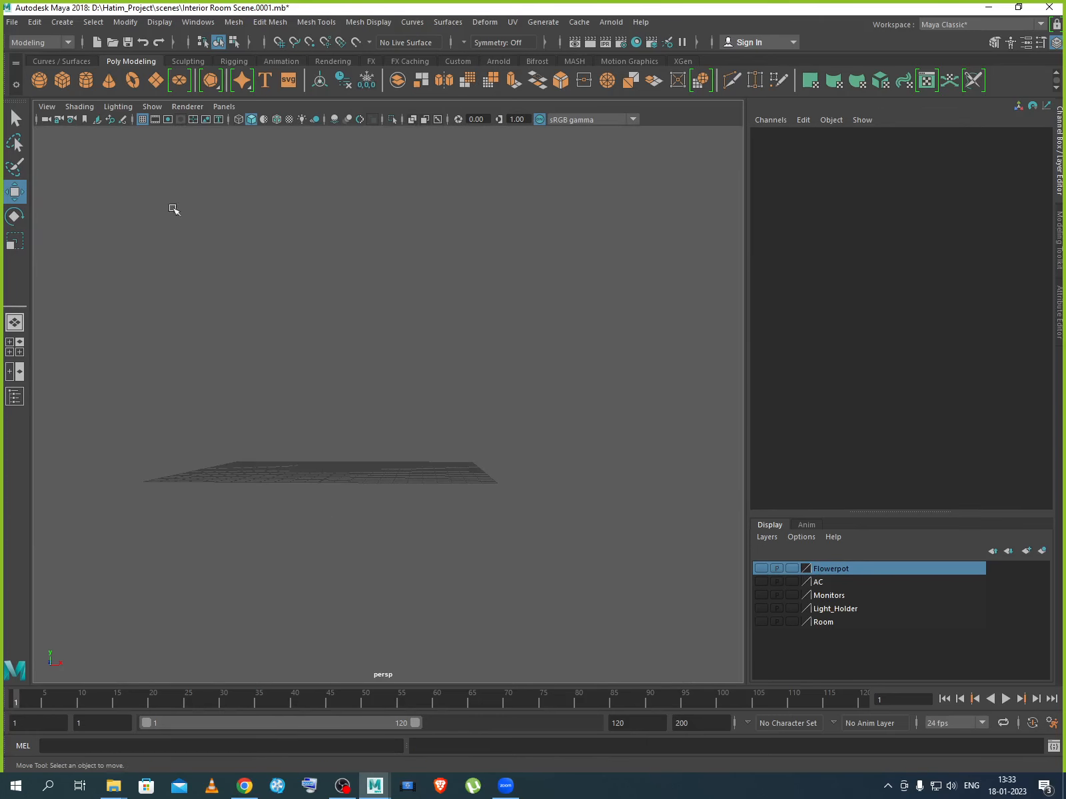
pyautogui.click(13, 22)
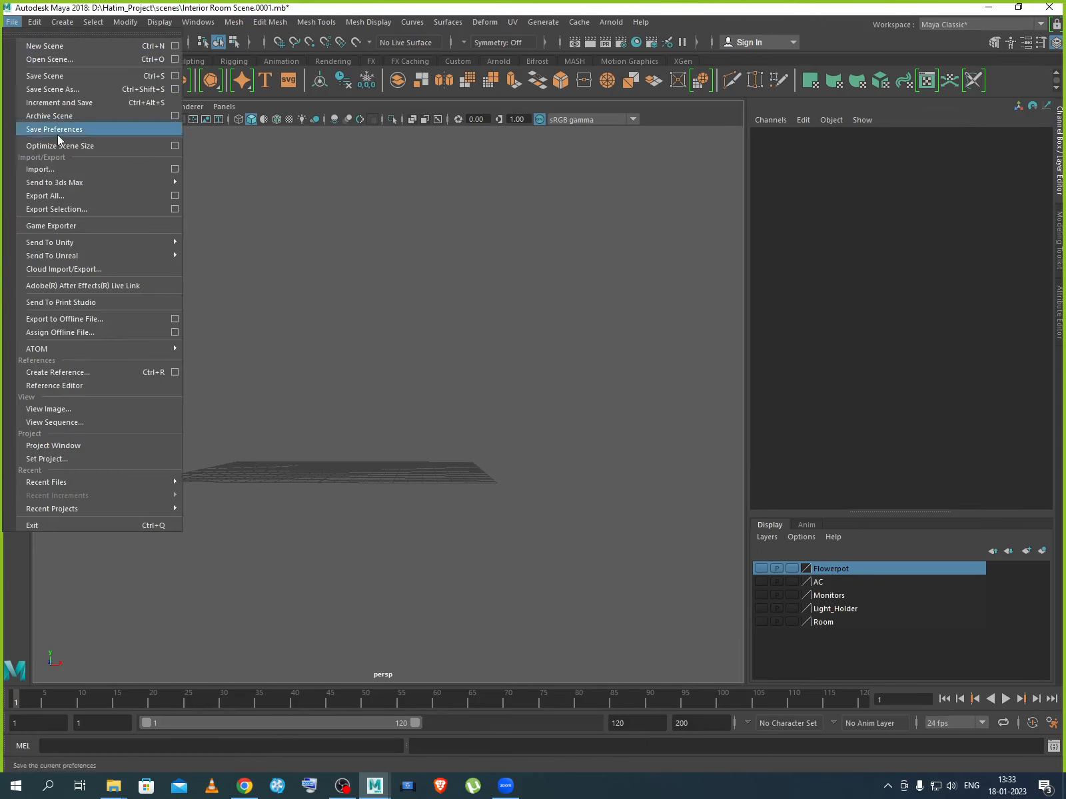
pyautogui.click(76, 104)
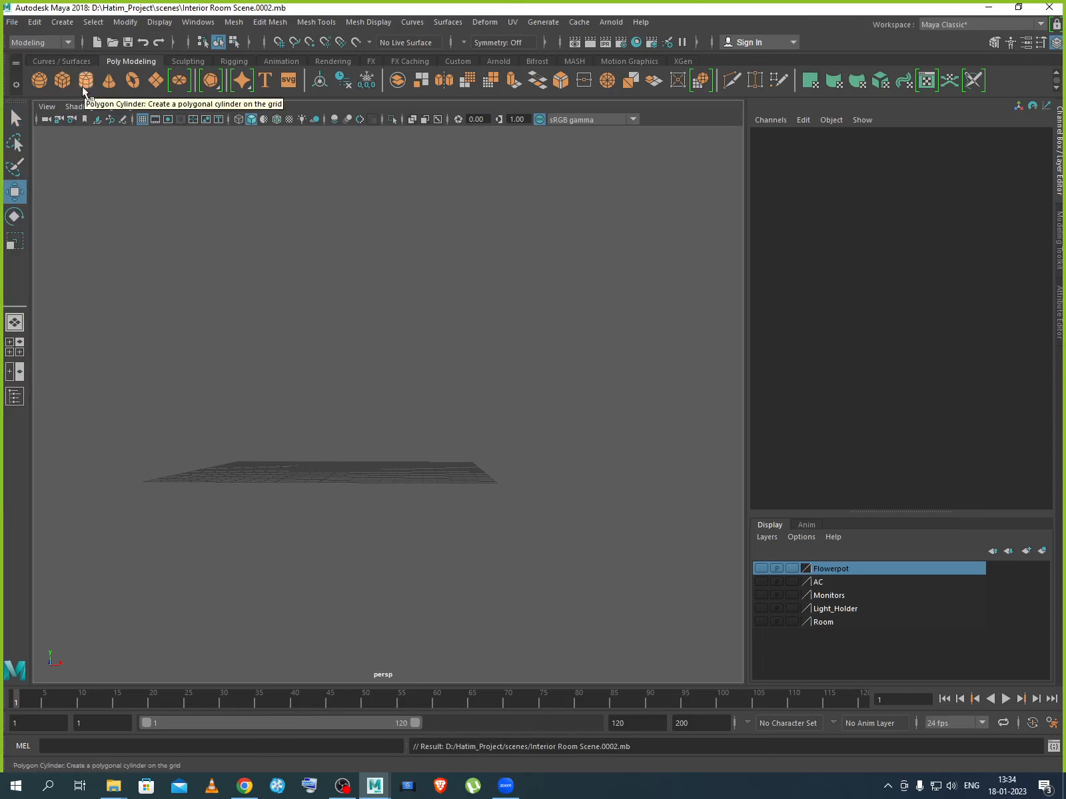
# Import Books set 1.obj into the scene and frame the row of books.
pyautogui.click(13, 21)
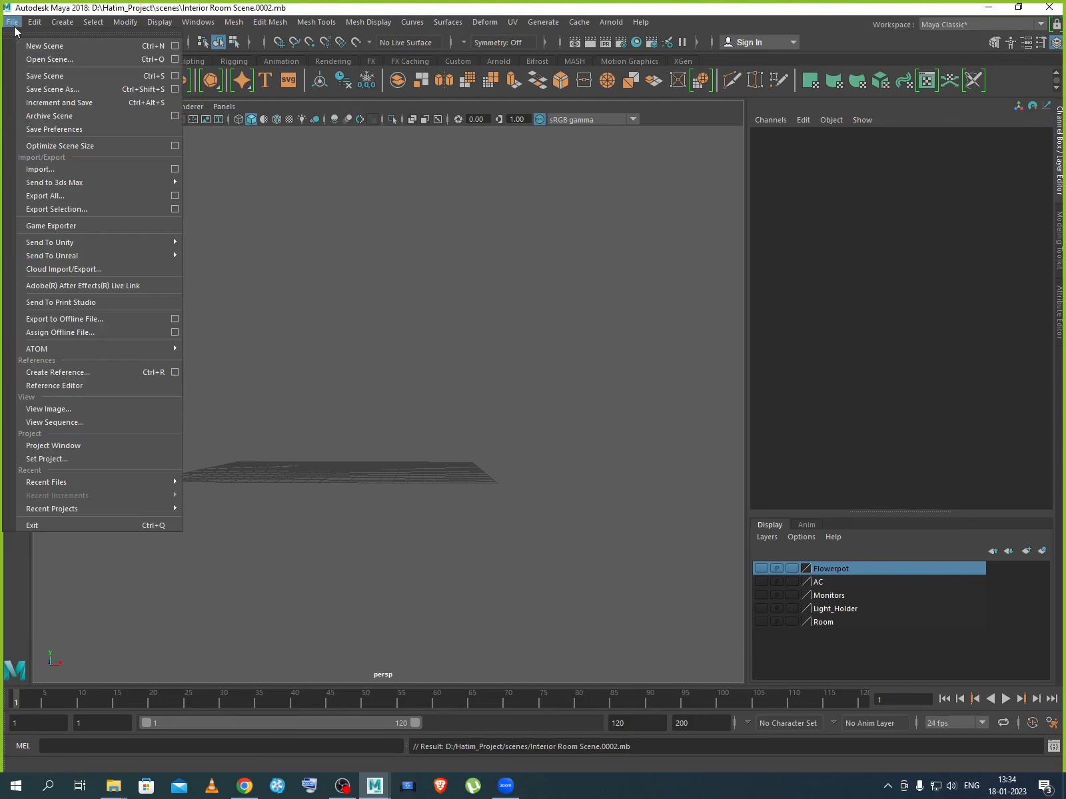
pyautogui.click(61, 170)
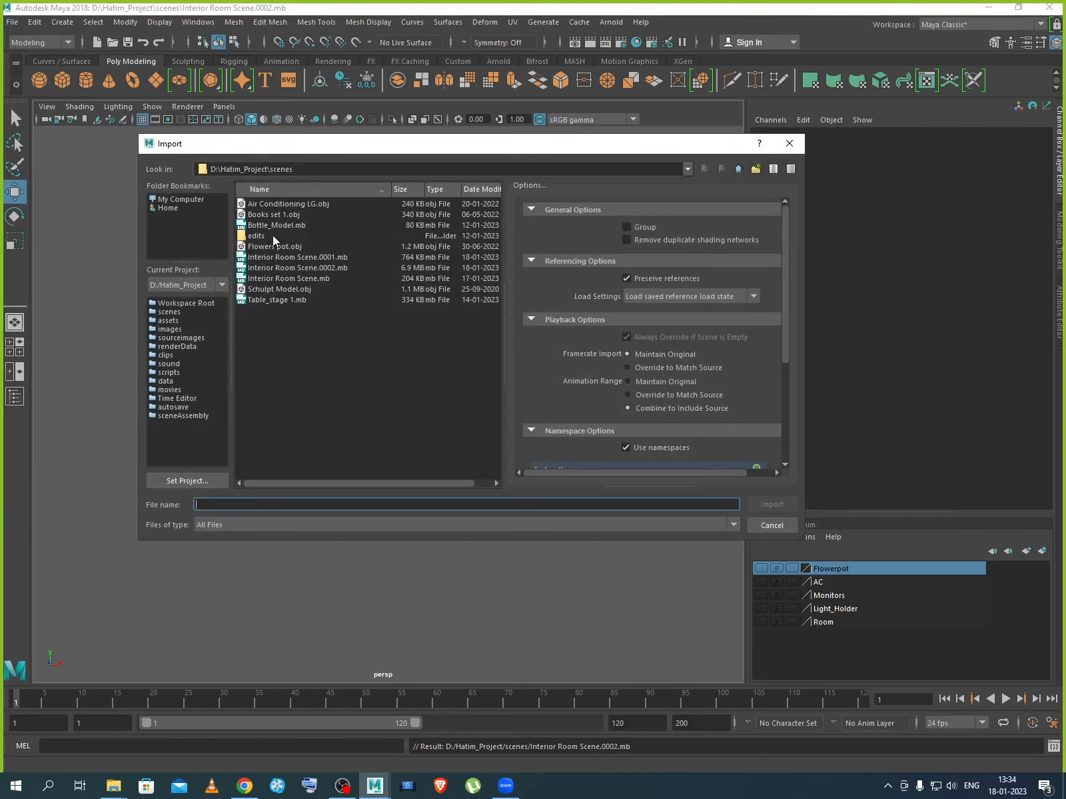
pyautogui.click(282, 217)
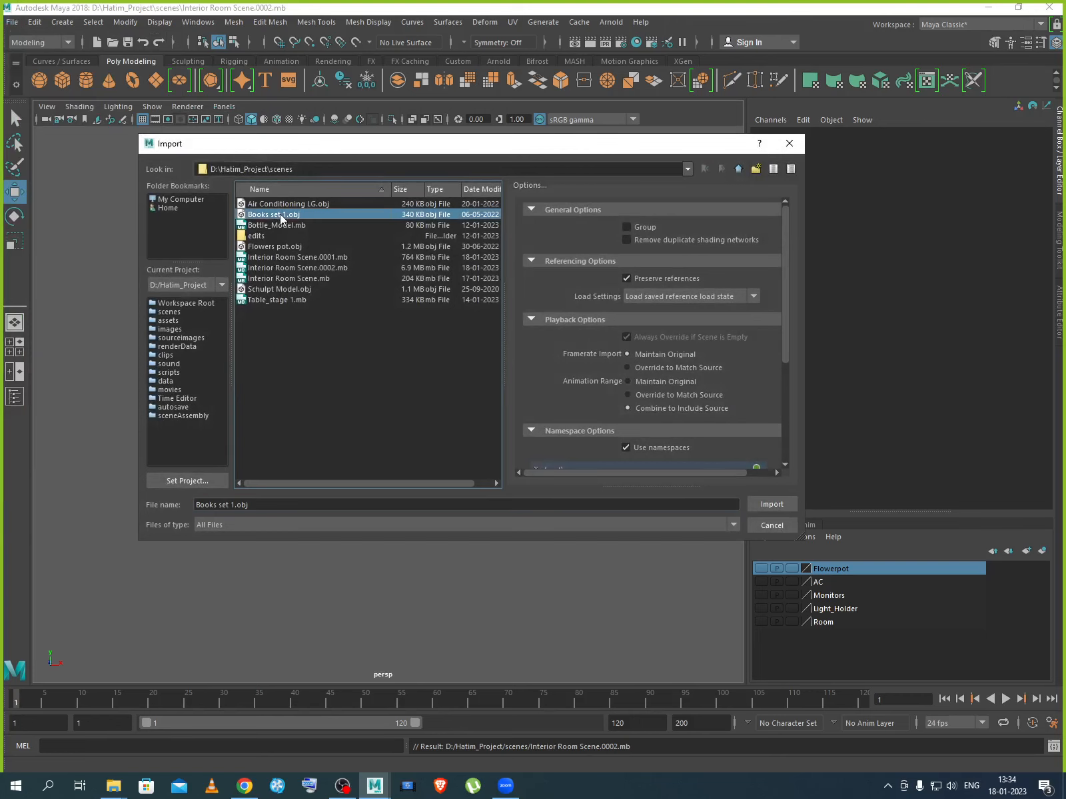
pyautogui.click(772, 505)
pyautogui.press('f')
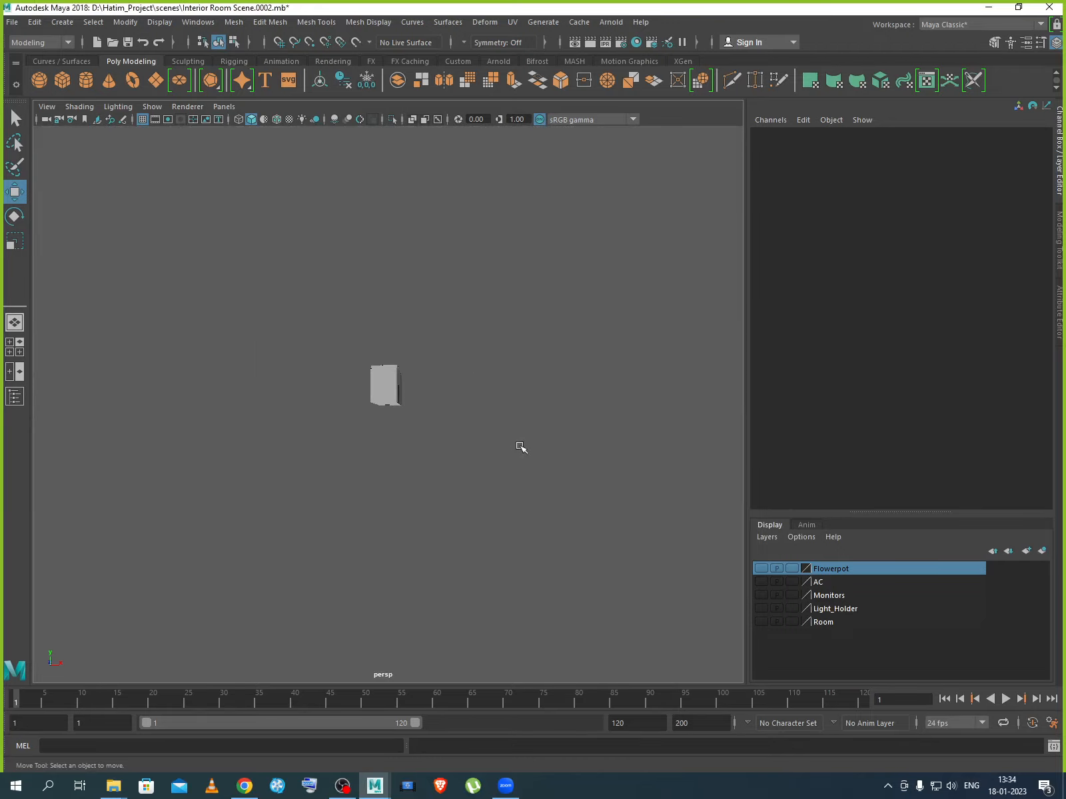
pyautogui.keyDown('alt'); pyautogui.moveTo(520, 447); pyautogui.dragTo(221, 453); pyautogui.keyUp('alt')
pyautogui.scroll(5, 412, 436)
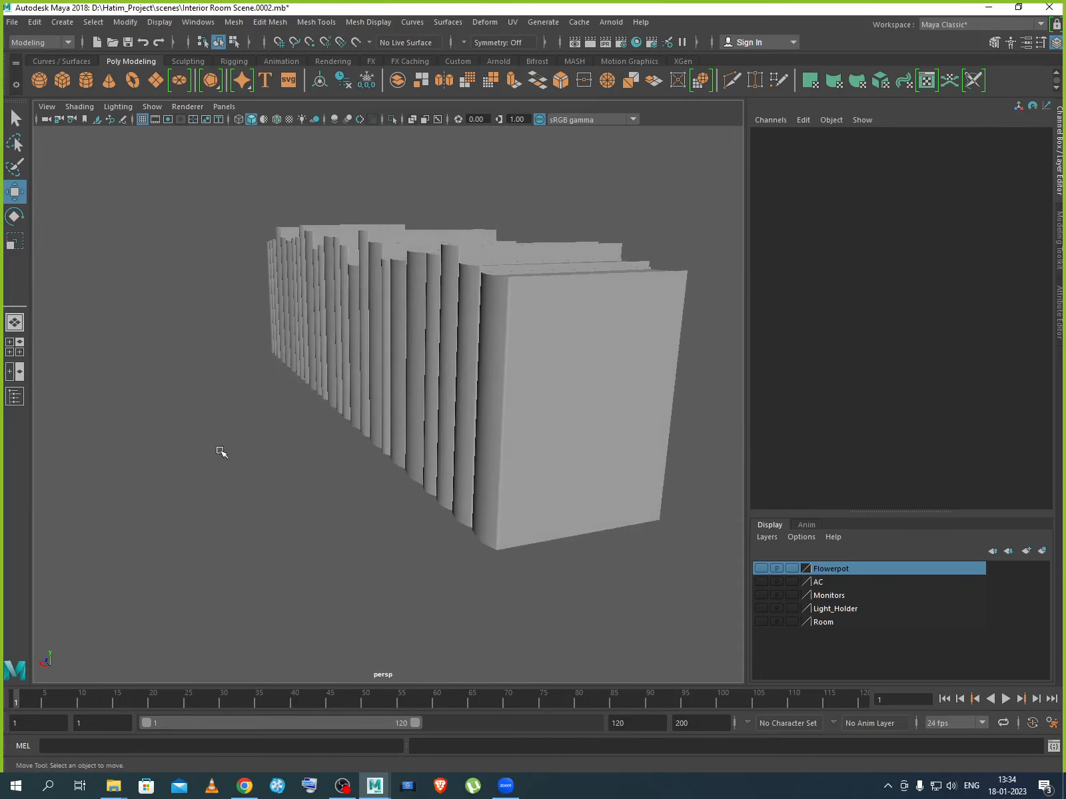
# Group all the imported book meshes together and make the Room layer visible.
pyautogui.scroll(-5, 353, 480)
pyautogui.scroll(5, 426, 471)
pyautogui.keyDown('alt'); pyautogui.moveTo(456, 469); pyautogui.dragTo(288, 504, button='middle'); pyautogui.keyUp('alt')
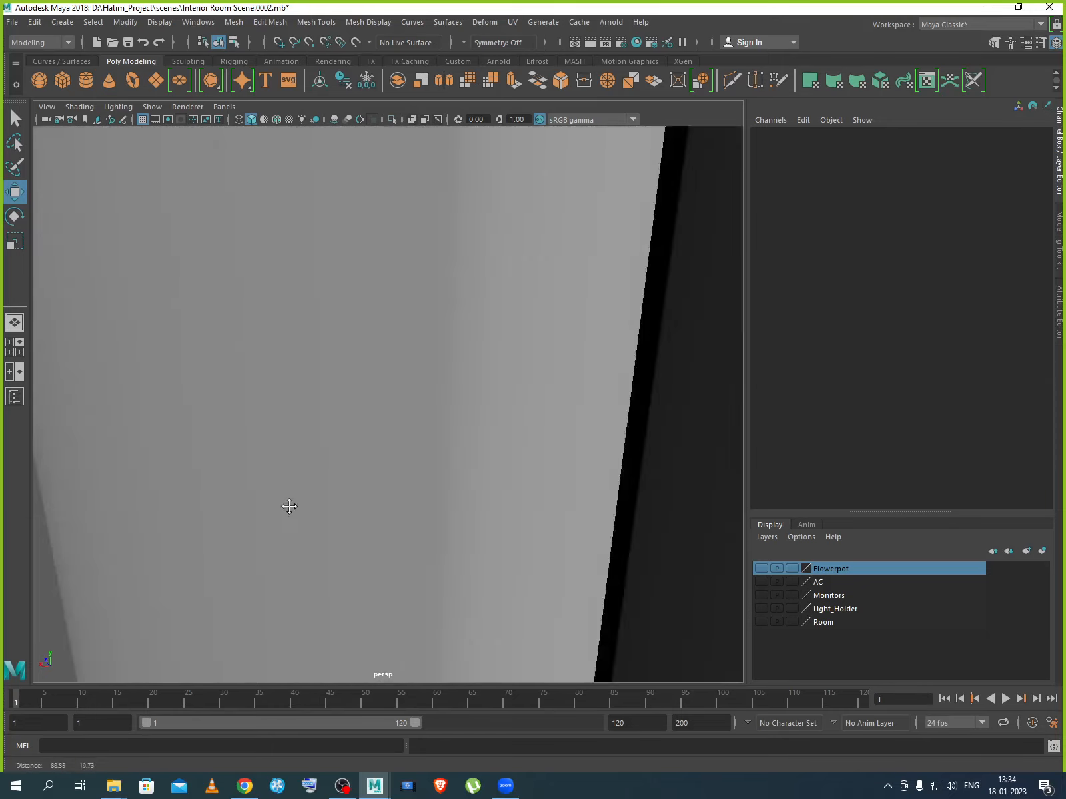
pyautogui.scroll(-3, 293, 505)
pyautogui.keyDown('alt'); pyautogui.moveTo(304, 501); pyautogui.dragTo(304, 510); pyautogui.keyUp('alt')
pyautogui.click(416, 485)
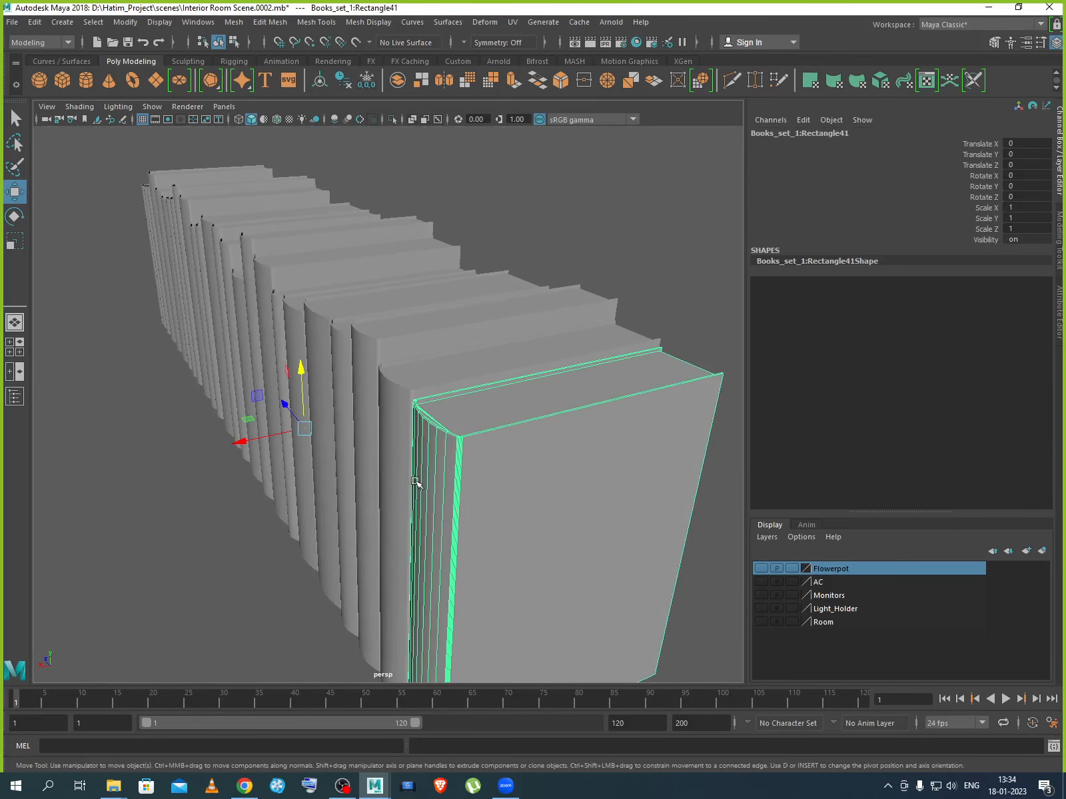
pyautogui.scroll(-5, 416, 485)
pyautogui.moveTo(225, 272); pyautogui.dragTo(545, 524)
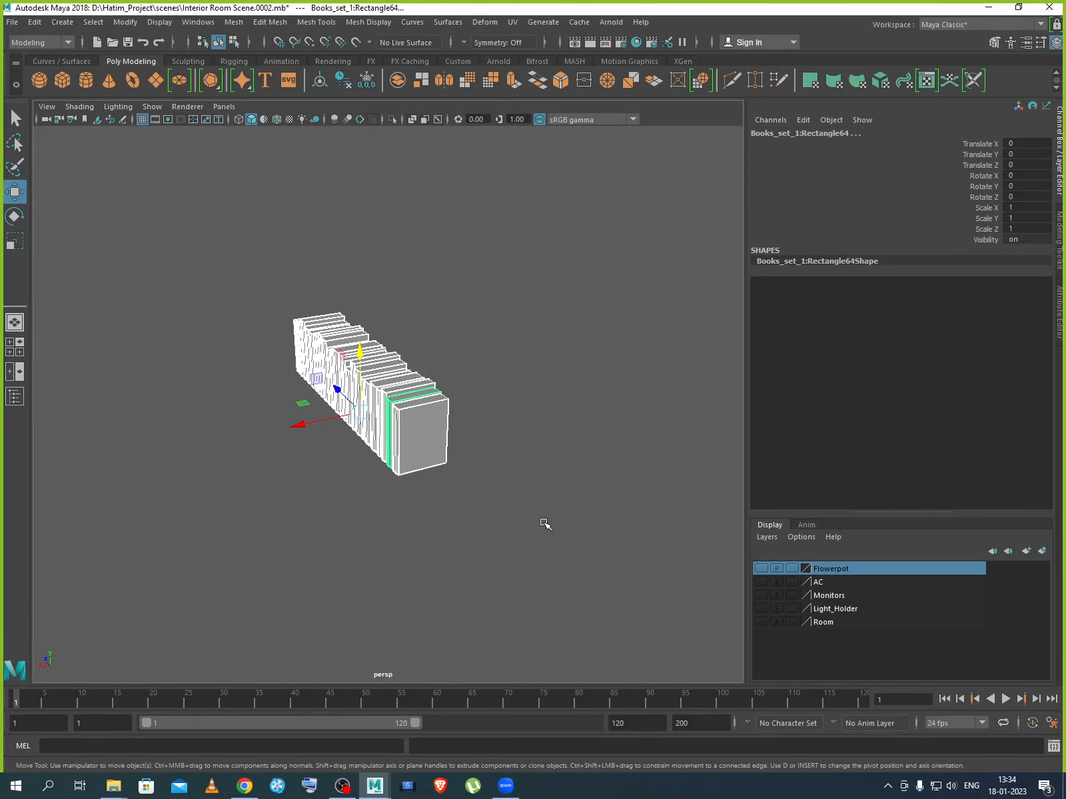
pyautogui.hotkey('ctrl', 'g')
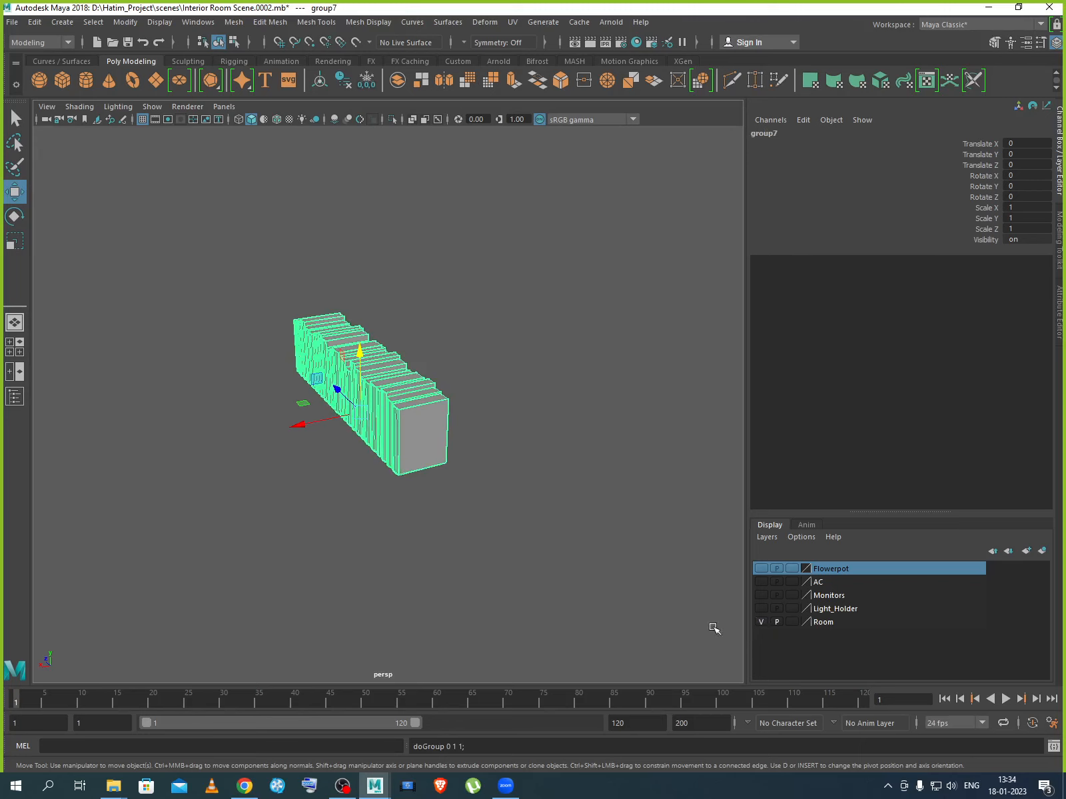
# Scale the book group down uniformly to about 0.032.
pyautogui.scroll(-2, 435, 516)
pyautogui.moveTo(435, 516)
pyautogui.keyDown('alt'); pyautogui.mouseDown()
pyautogui.moveTo(350, 499)
pyautogui.moveTo(428, 501)
pyautogui.mouseUp(); pyautogui.keyUp('alt')
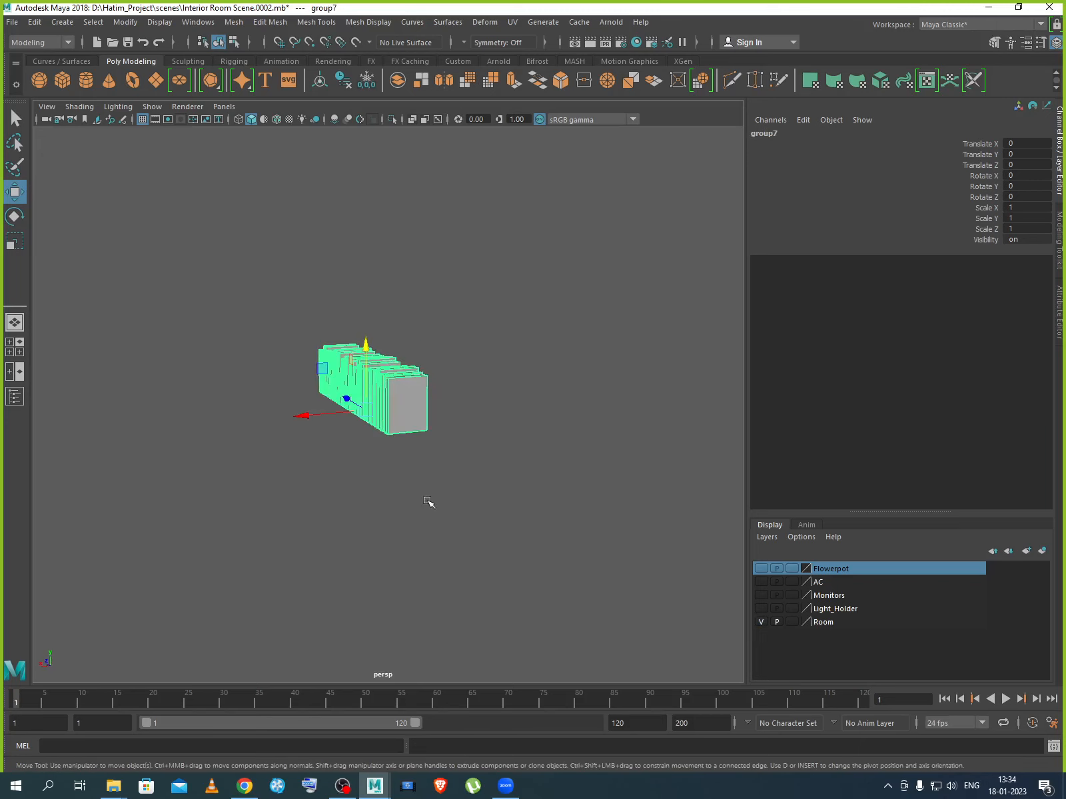
pyautogui.press('r')
pyautogui.moveTo(433, 502); pyautogui.dragTo(278, 351, button='middle')
pyautogui.scroll(10, 325, 407)
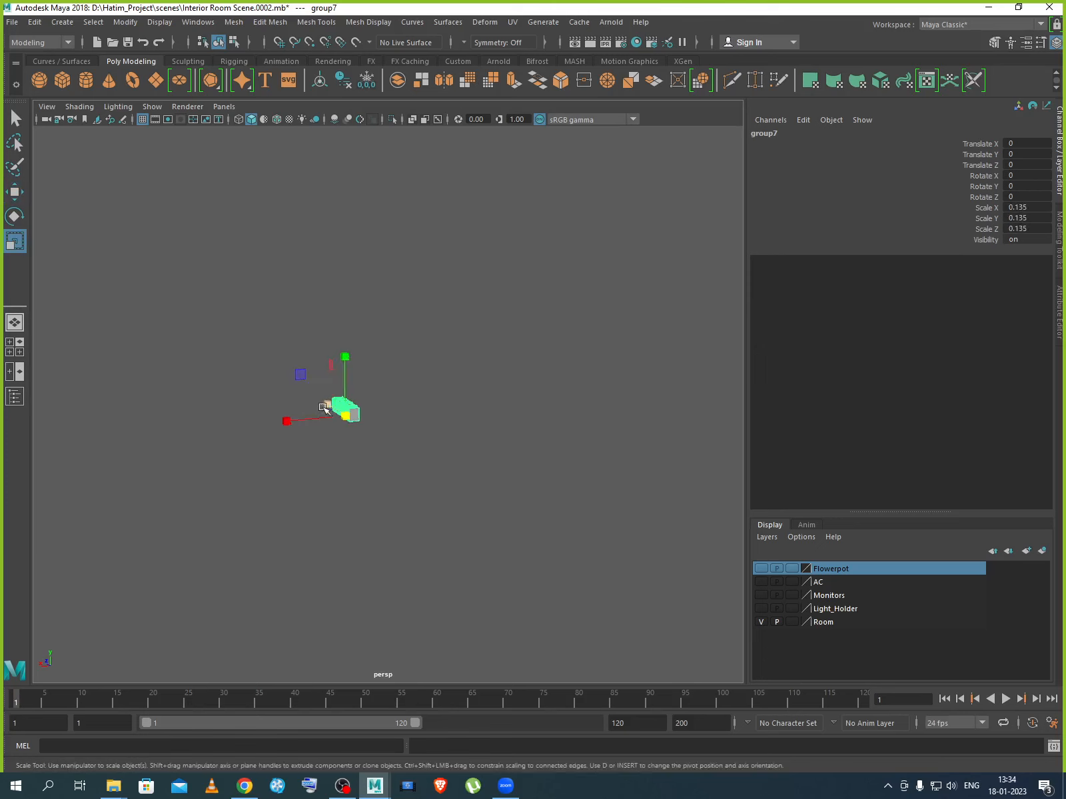
pyautogui.keyDown('alt'); pyautogui.moveTo(253, 486); pyautogui.dragTo(599, 518, button='middle'); pyautogui.keyUp('alt')
pyautogui.moveTo(529, 492); pyautogui.dragTo(413, 377)
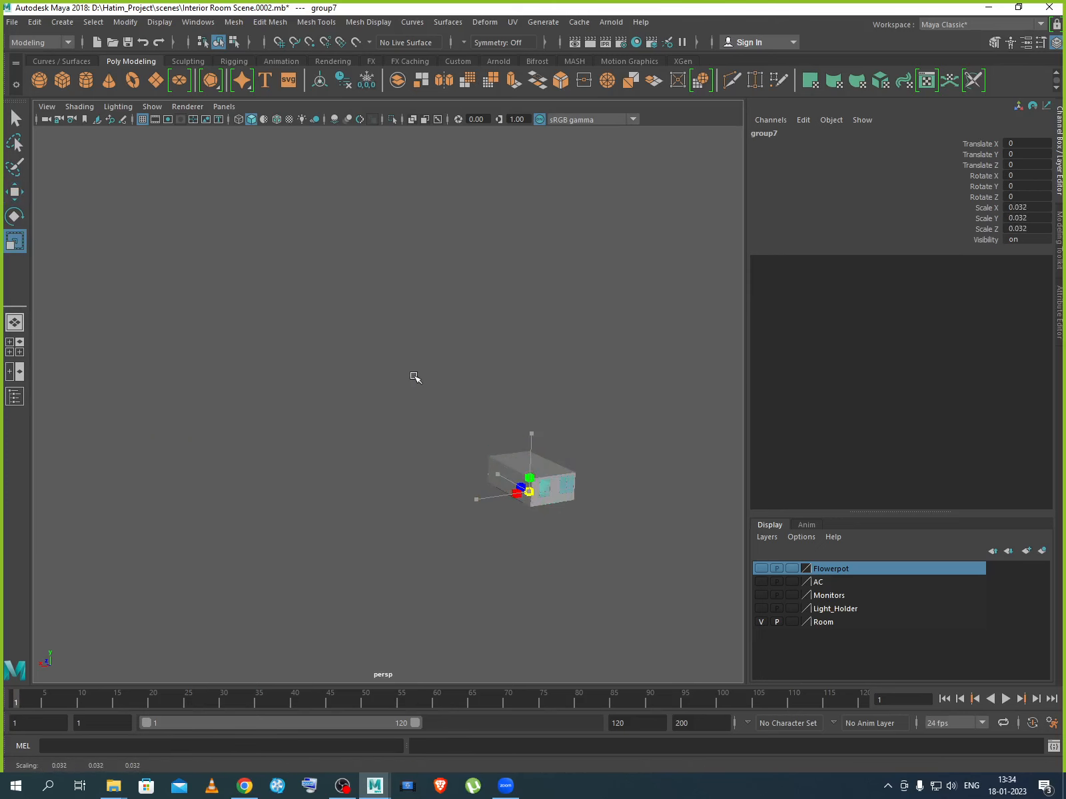
# Compare the book group with the room's shelves and reduce its uniform scale to about 0.017.
pyautogui.keyDown('alt'); pyautogui.moveTo(538, 545); pyautogui.dragTo(291, 496); pyautogui.keyUp('alt')
pyautogui.scroll(2, 291, 496)
pyautogui.keyDown('alt'); pyautogui.moveTo(291, 497); pyautogui.dragTo(568, 397, button='middle'); pyautogui.keyUp('alt')
pyautogui.scroll(5, 297, 540)
pyautogui.keyDown('alt'); pyautogui.moveTo(297, 540); pyautogui.dragTo(474, 486, button='middle'); pyautogui.keyUp('alt')
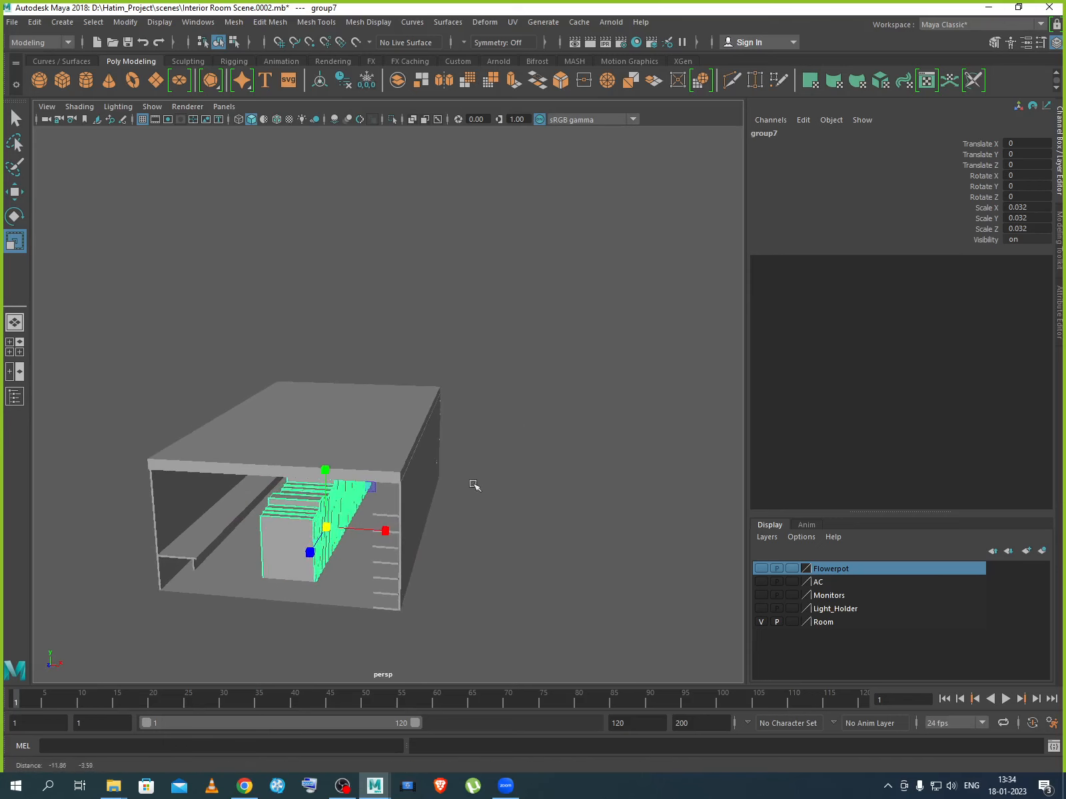
pyautogui.scroll(3, 333, 570)
pyautogui.keyDown('alt'); pyautogui.moveTo(333, 570); pyautogui.dragTo(501, 520, button='middle'); pyautogui.keyUp('alt')
pyautogui.scroll(4, 382, 533)
pyautogui.keyDown('alt'); pyautogui.moveTo(382, 532); pyautogui.dragTo(466, 399, button='middle'); pyautogui.keyUp('alt')
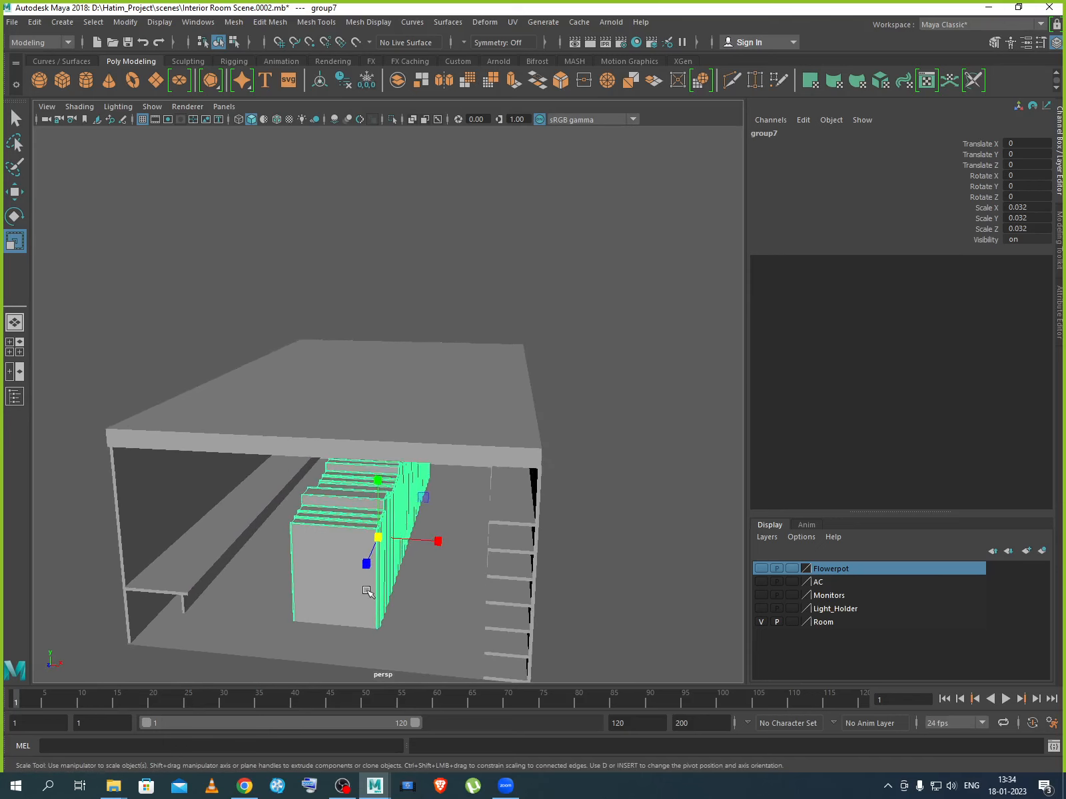
pyautogui.scroll(2, 368, 593)
pyautogui.keyDown('alt'); pyautogui.moveTo(368, 592); pyautogui.dragTo(446, 476, button='middle'); pyautogui.keyUp('alt')
pyautogui.keyDown('alt'); pyautogui.moveTo(349, 547); pyautogui.dragTo(506, 433, button='middle'); pyautogui.keyUp('alt')
pyautogui.scroll(4, 419, 527)
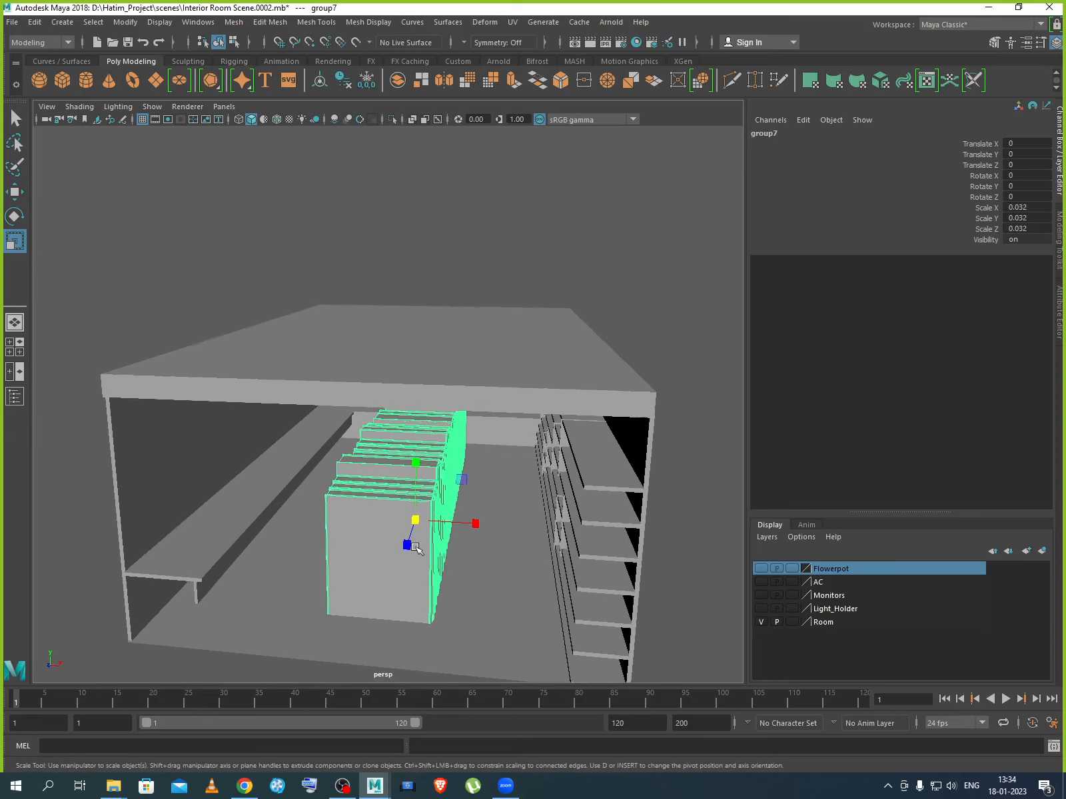
pyautogui.moveTo(417, 524); pyautogui.dragTo(305, 464)
# Check the books against the shelving inside the room and reduce their uniform scale to about 0.014.
pyautogui.scroll(4, 426, 566)
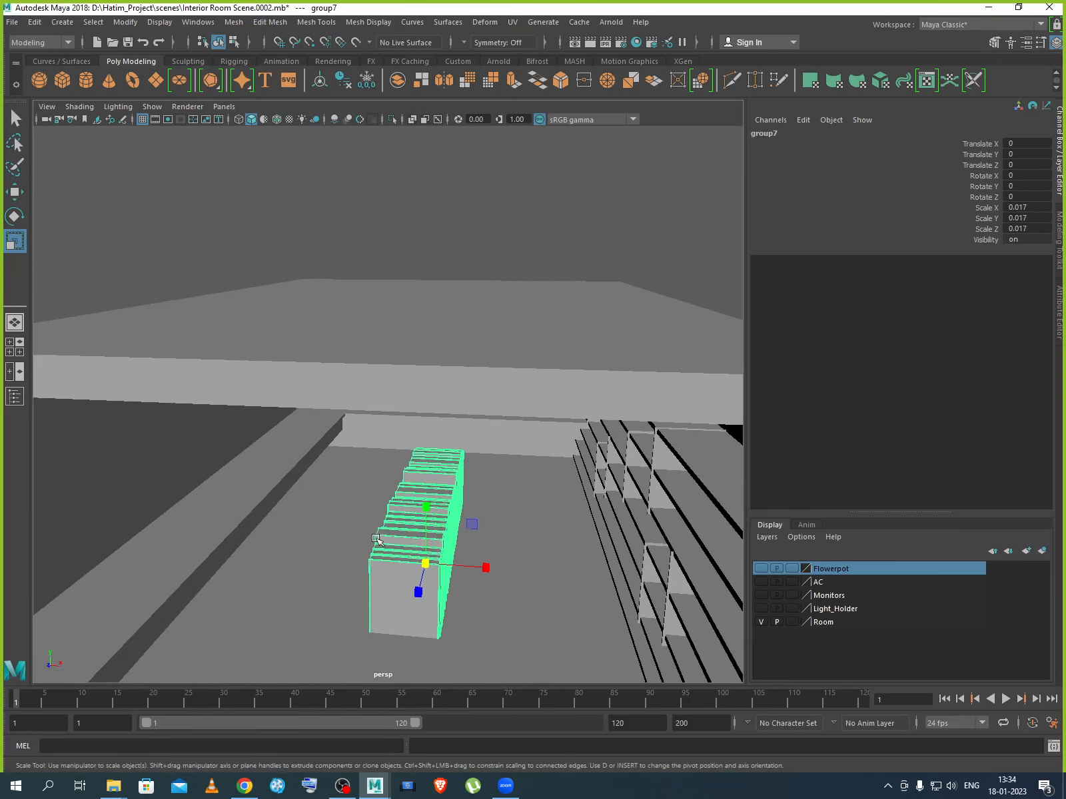
pyautogui.scroll(-4, 462, 594)
pyautogui.keyDown('alt'); pyautogui.moveTo(399, 533); pyautogui.dragTo(452, 519); pyautogui.keyUp('alt')
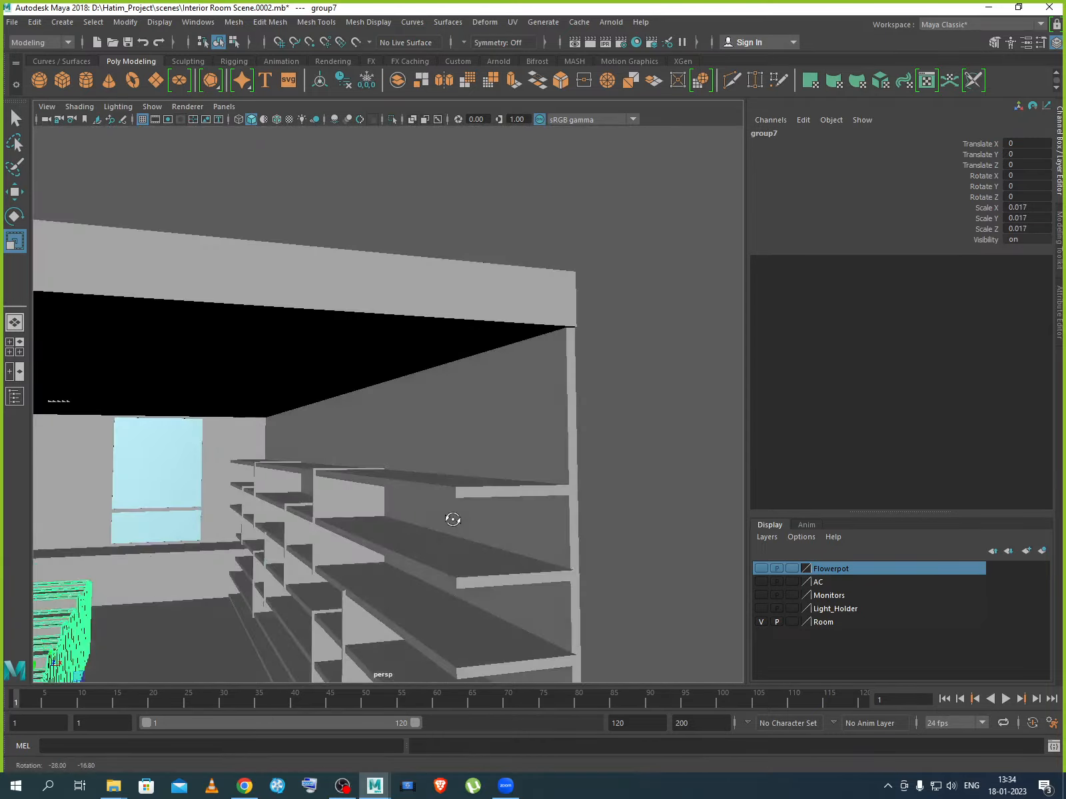
pyautogui.scroll(2, 500, 484)
pyautogui.scroll(-4, 500, 483)
pyautogui.keyDown('alt'); pyautogui.moveTo(376, 570); pyautogui.dragTo(395, 558); pyautogui.keyUp('alt')
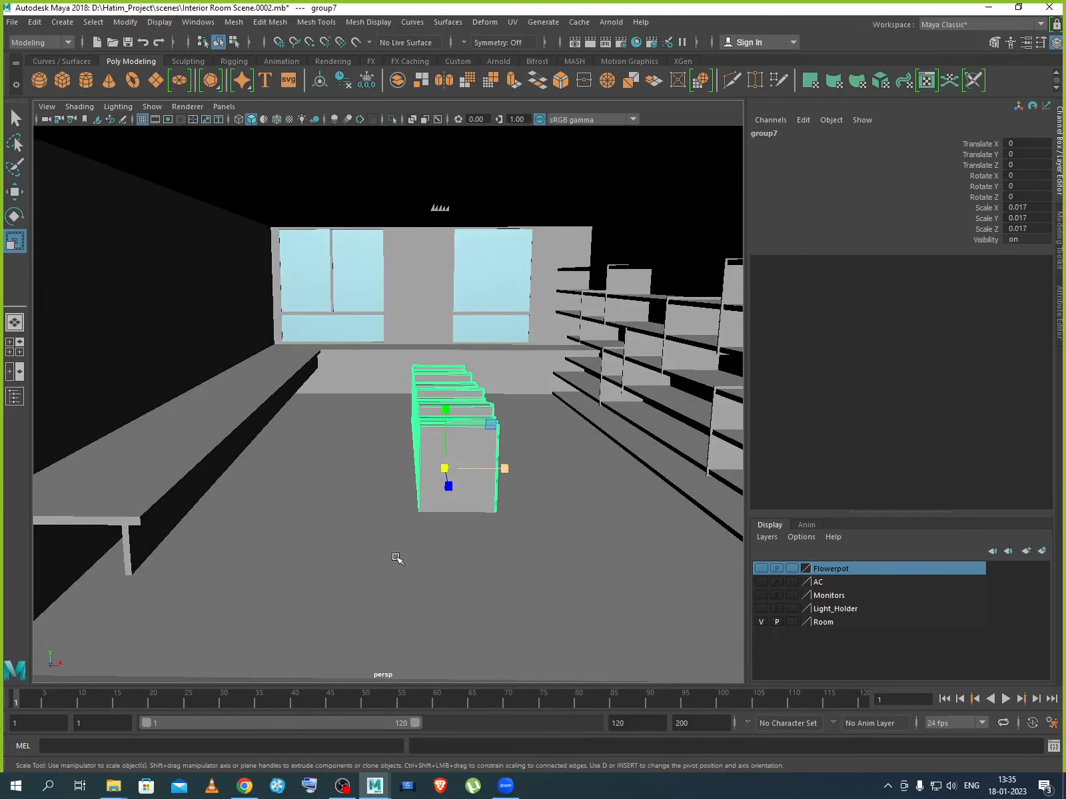
pyautogui.moveTo(443, 468); pyautogui.dragTo(427, 553)
# Raise the book group to about 3.336 in Y and set its Y rotation to 180.
pyautogui.press('w')
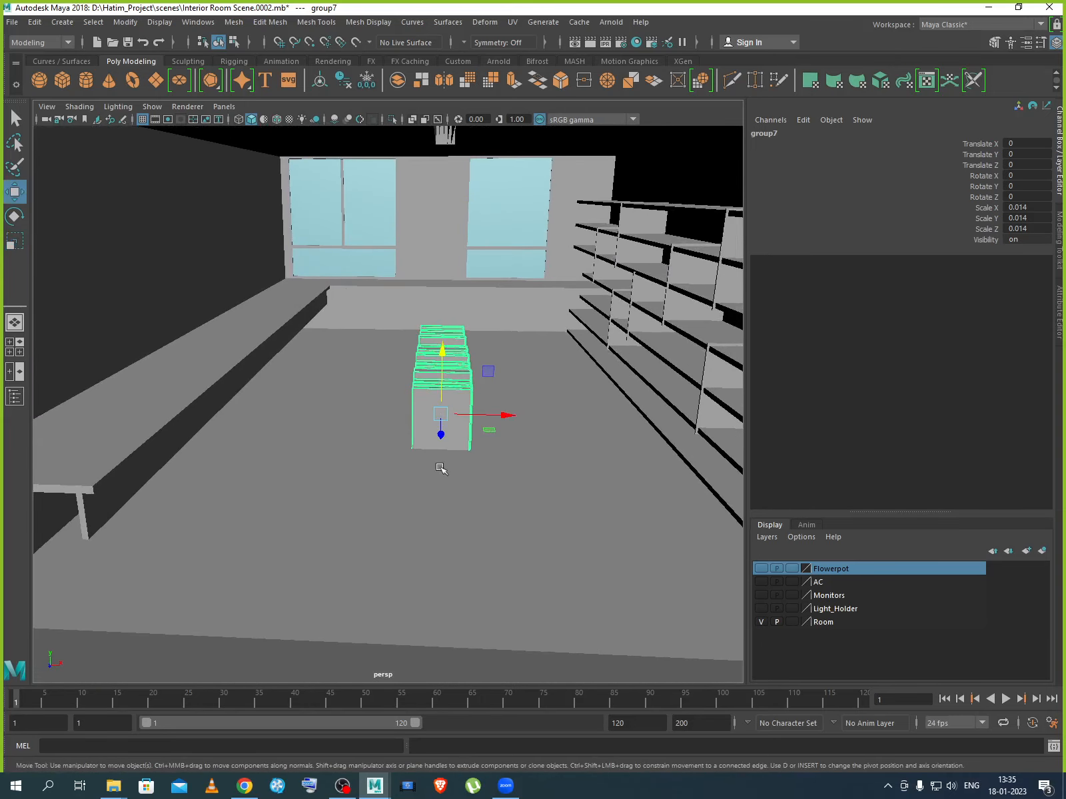
pyautogui.moveTo(444, 373); pyautogui.dragTo(614, 363)
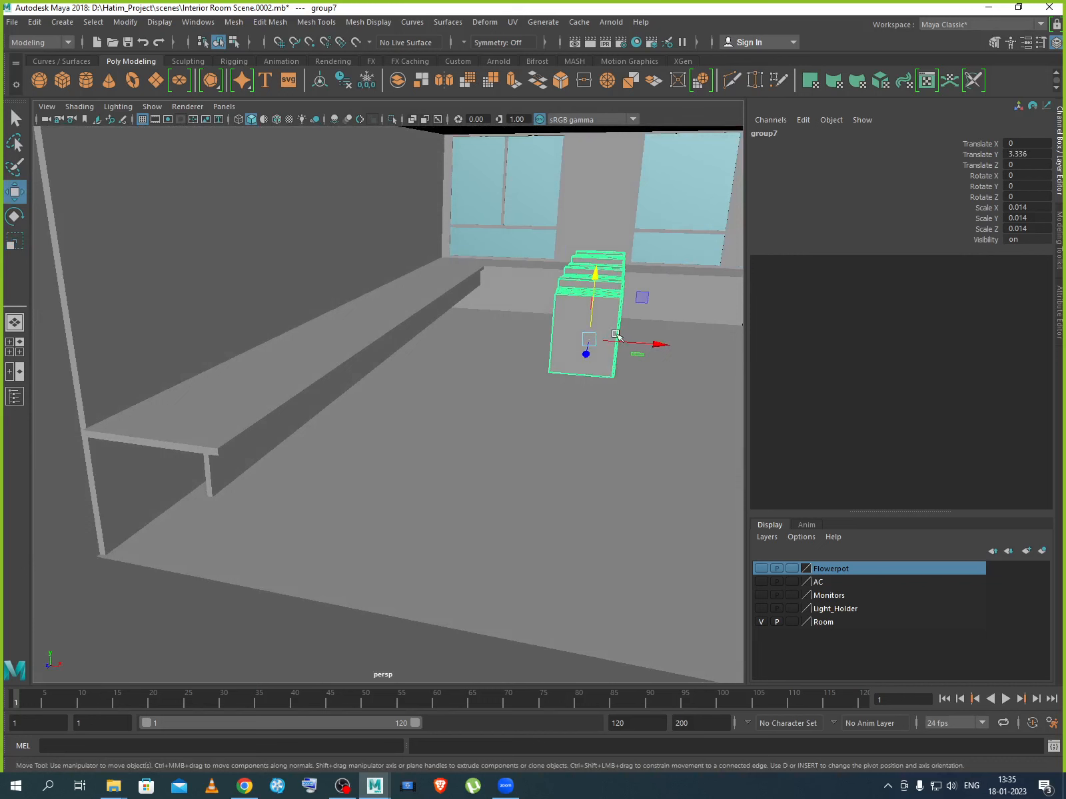
pyautogui.press('e')
pyautogui.moveTo(632, 357); pyautogui.dragTo(573, 360)
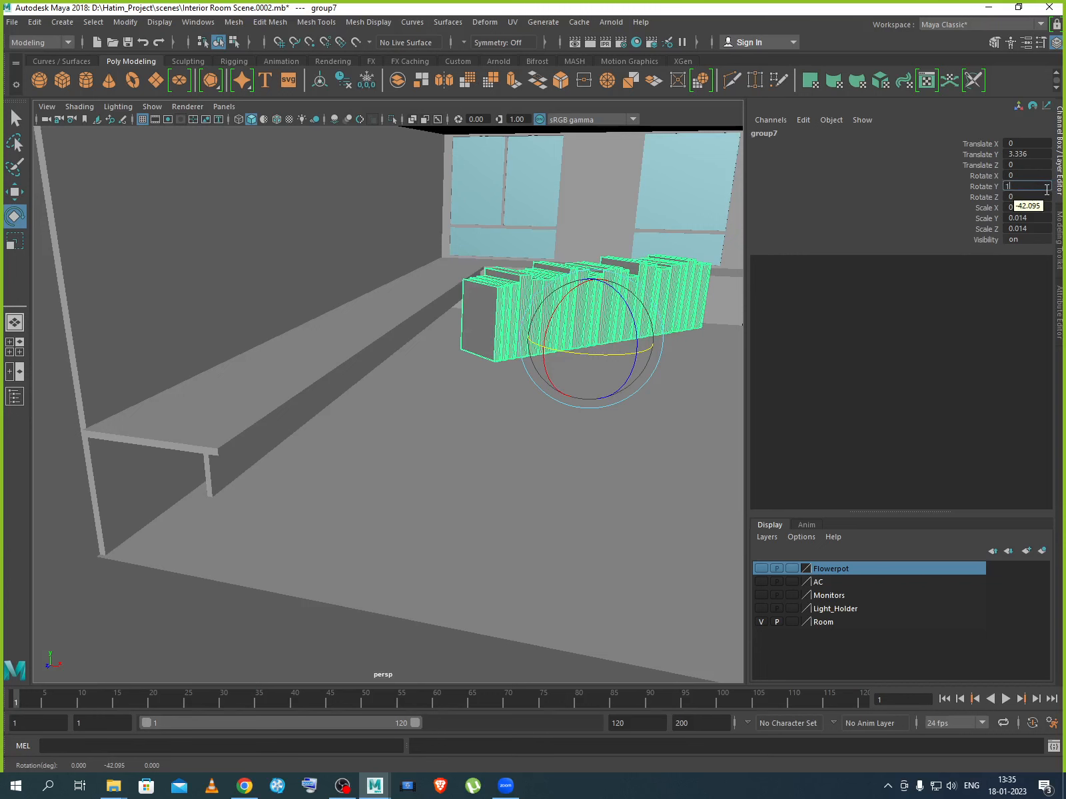
pyautogui.click(1045, 190)
pyautogui.write('180')
pyautogui.press('Return')
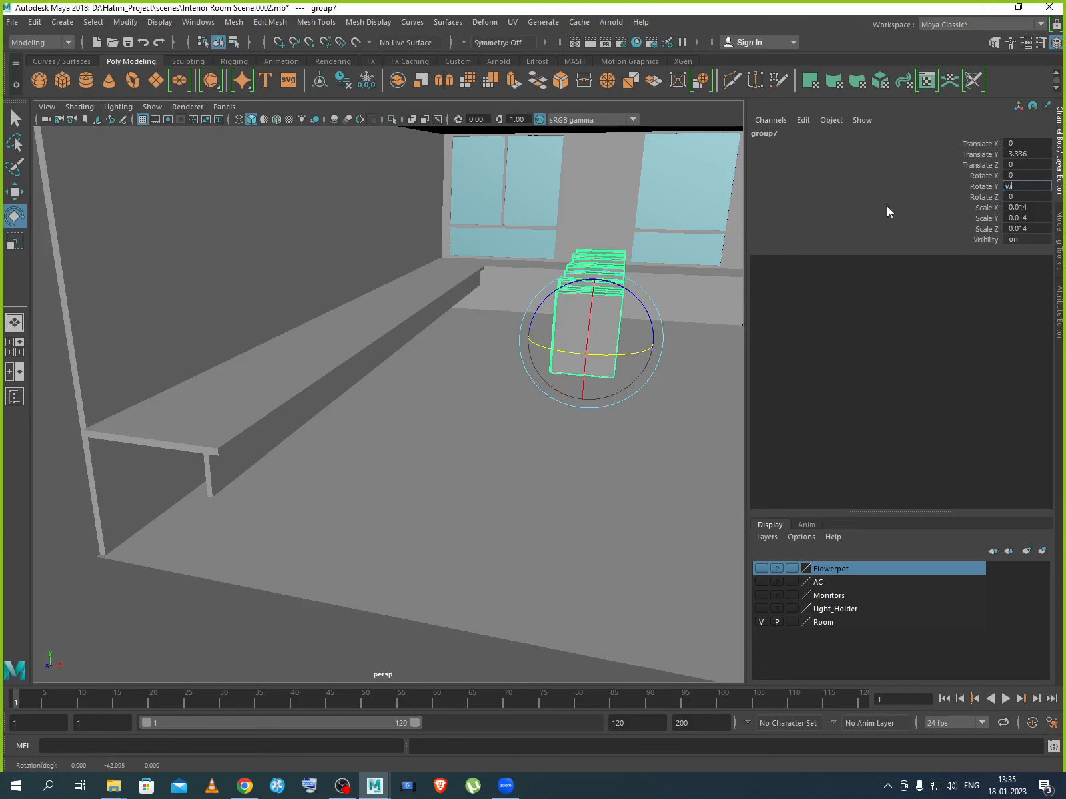
# Move the book group along X to about 11.614, into the wall shelving.
pyautogui.press('w')
pyautogui.keyDown('alt'); pyautogui.moveTo(608, 345); pyautogui.dragTo(551, 341); pyautogui.keyUp('alt')
pyautogui.moveTo(441, 329); pyautogui.dragTo(622, 327)
pyautogui.keyDown('alt'); pyautogui.moveTo(552, 363); pyautogui.dragTo(478, 219); pyautogui.keyUp('alt')
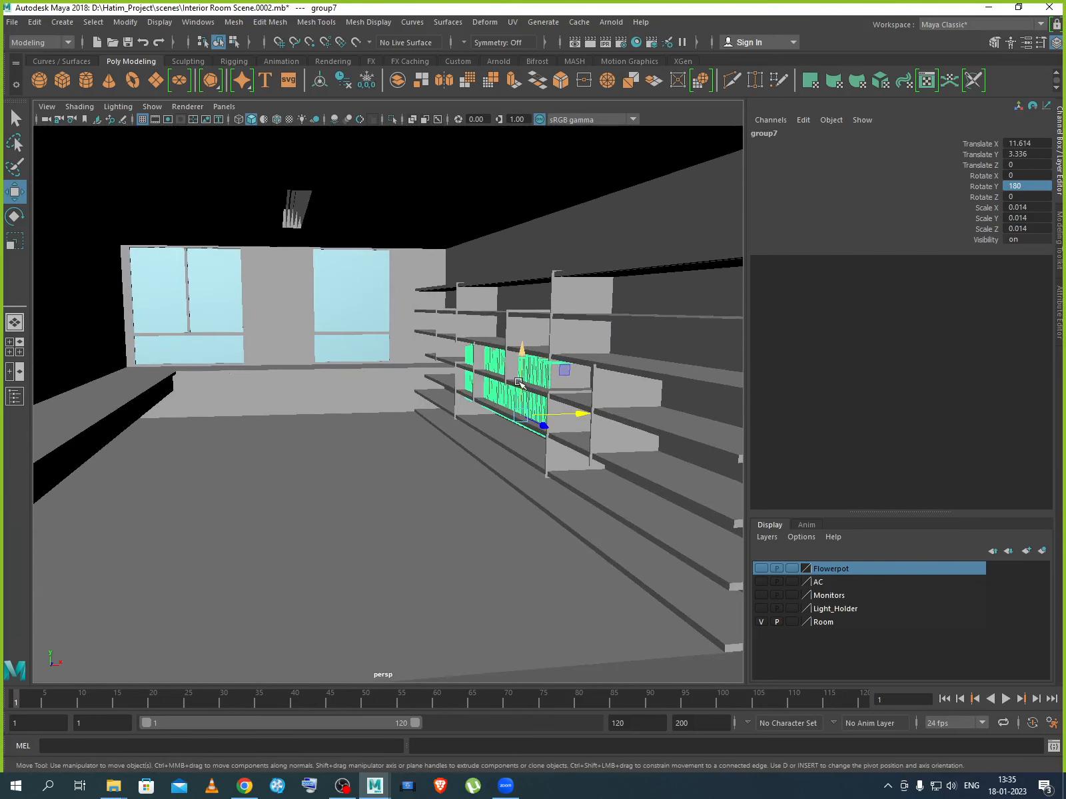
# Scale the book group down uniformly to about 0.005 to suit the shelf compartment.
pyautogui.press('r')
pyautogui.moveTo(522, 414); pyautogui.dragTo(461, 391)
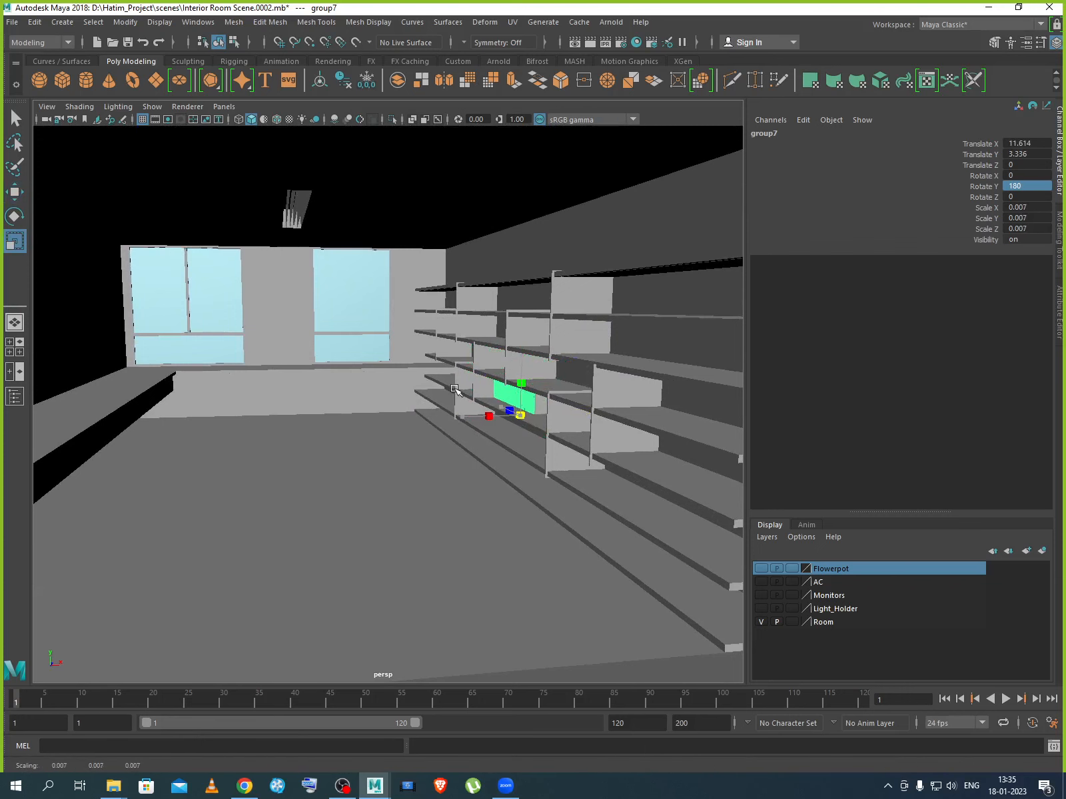
pyautogui.scroll(10, 500, 414)
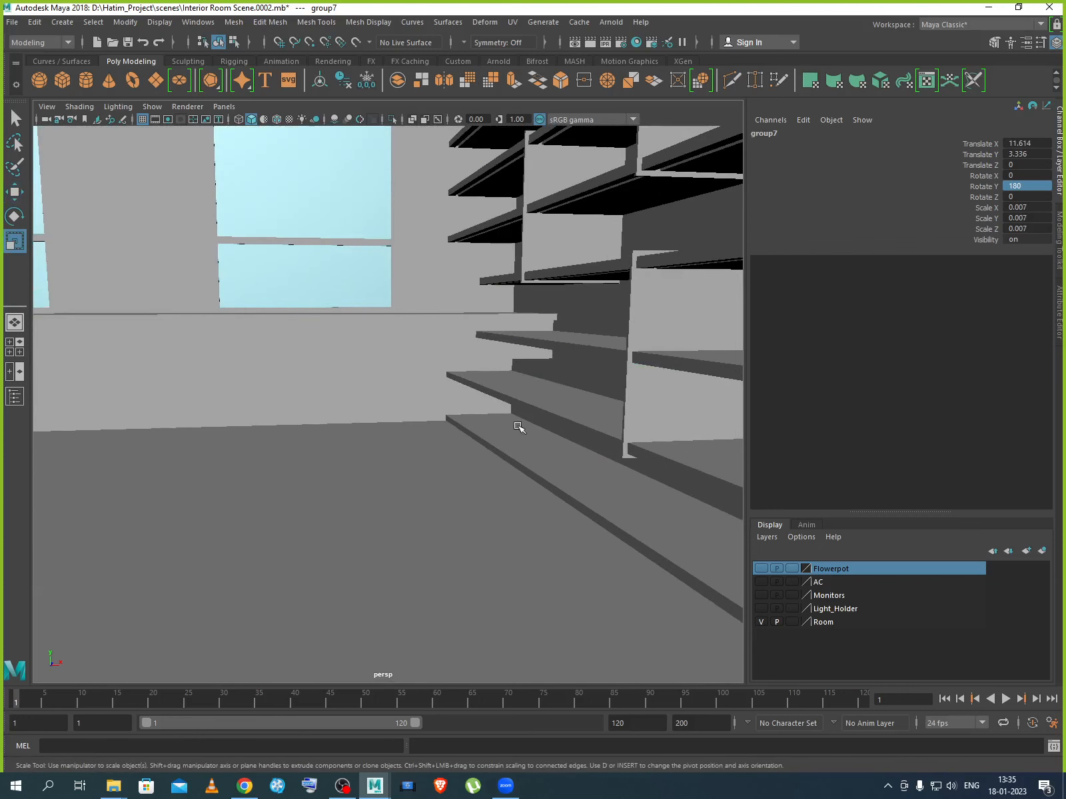
pyautogui.keyDown('alt'); pyautogui.moveTo(331, 382); pyautogui.dragTo(386, 409); pyautogui.keyUp('alt')
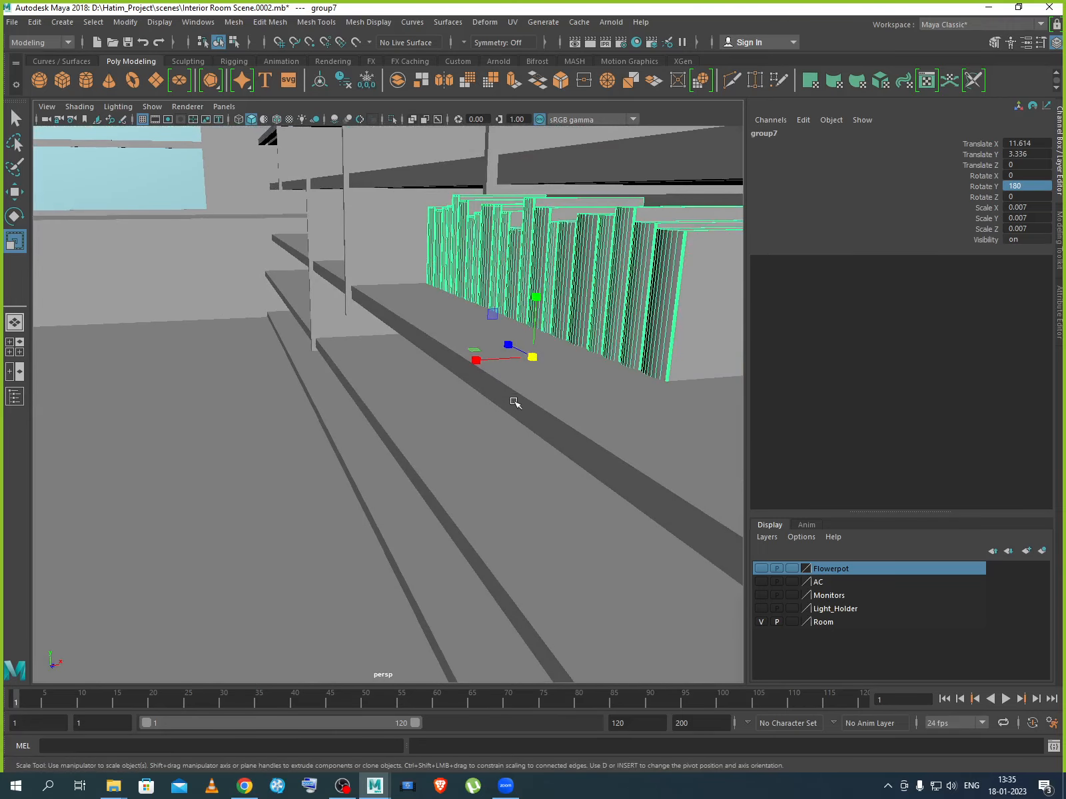
pyautogui.moveTo(530, 359); pyautogui.dragTo(433, 257)
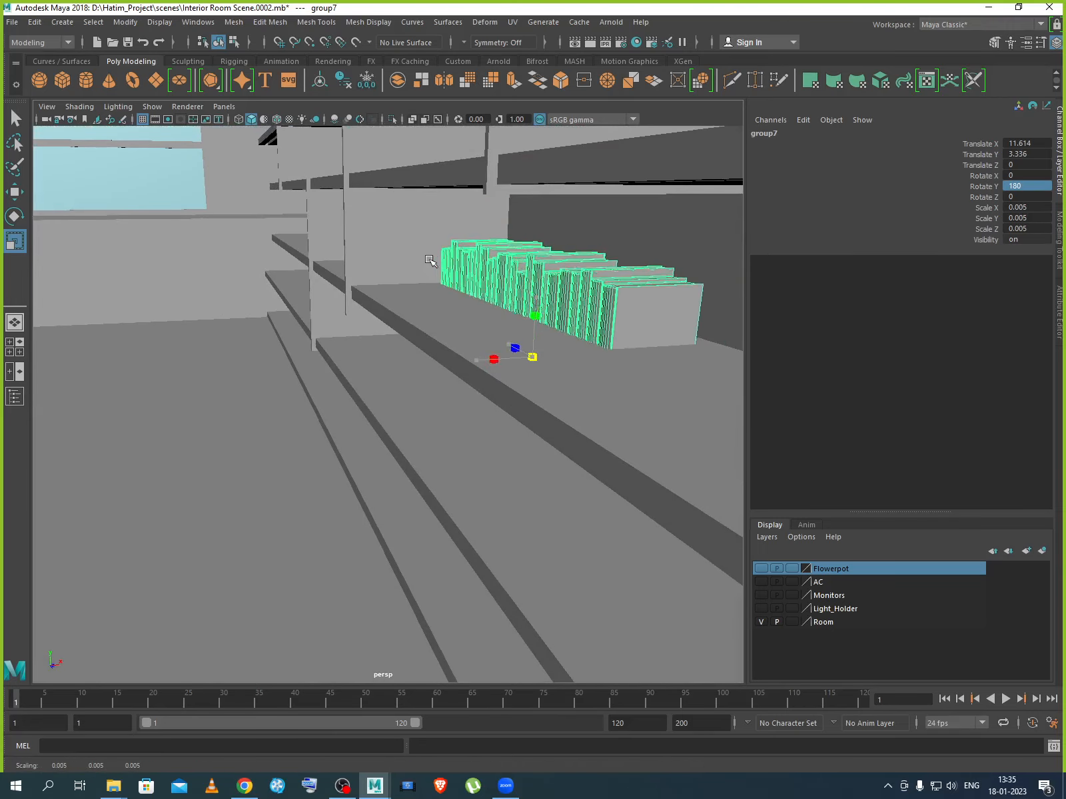
# Position the book group on the middle shelf beside the divider, at about X 10.251, Y 3.973 and Z 0.084.
pyautogui.press('w')
pyautogui.moveTo(534, 331); pyautogui.dragTo(526, 280)
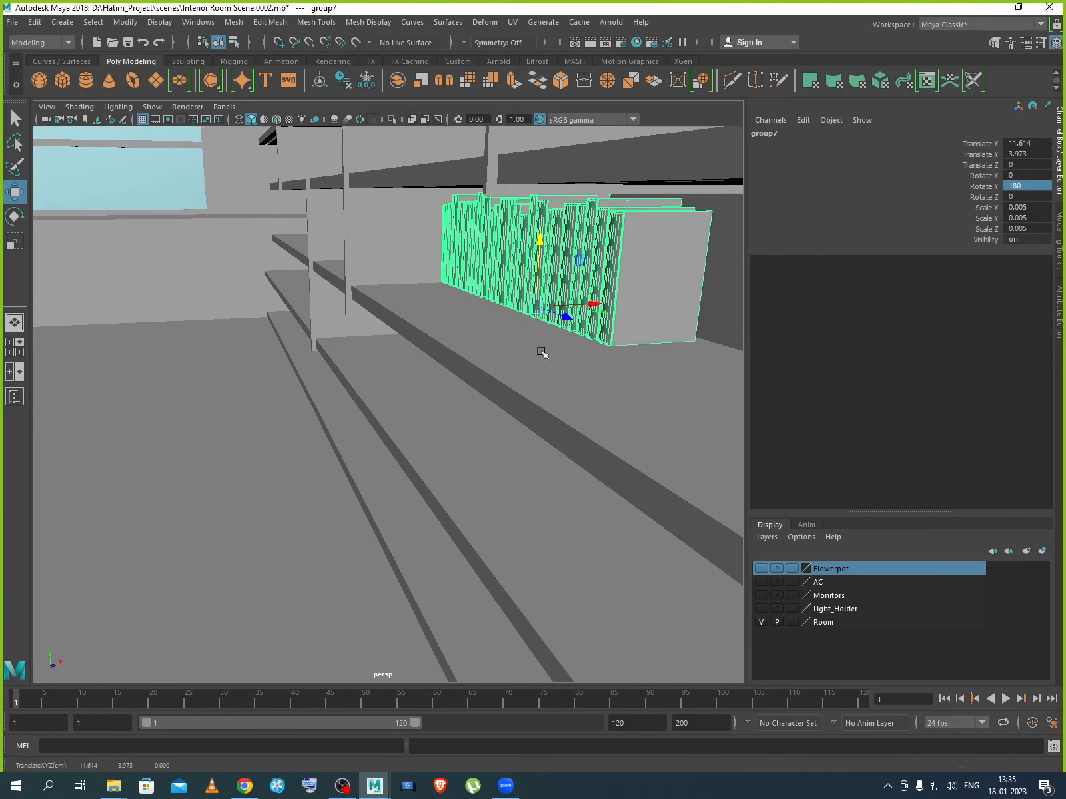
pyautogui.keyDown('alt'); pyautogui.moveTo(541, 352); pyautogui.dragTo(539, 380); pyautogui.keyUp('alt')
pyautogui.moveTo(560, 261); pyautogui.dragTo(475, 268)
pyautogui.keyDown('alt'); pyautogui.moveTo(387, 351); pyautogui.dragTo(475, 463); pyautogui.keyUp('alt')
pyautogui.scroll(2, 456, 460)
pyautogui.keyDown('alt'); pyautogui.moveTo(456, 460); pyautogui.dragTo(693, 457, button='middle'); pyautogui.keyUp('alt')
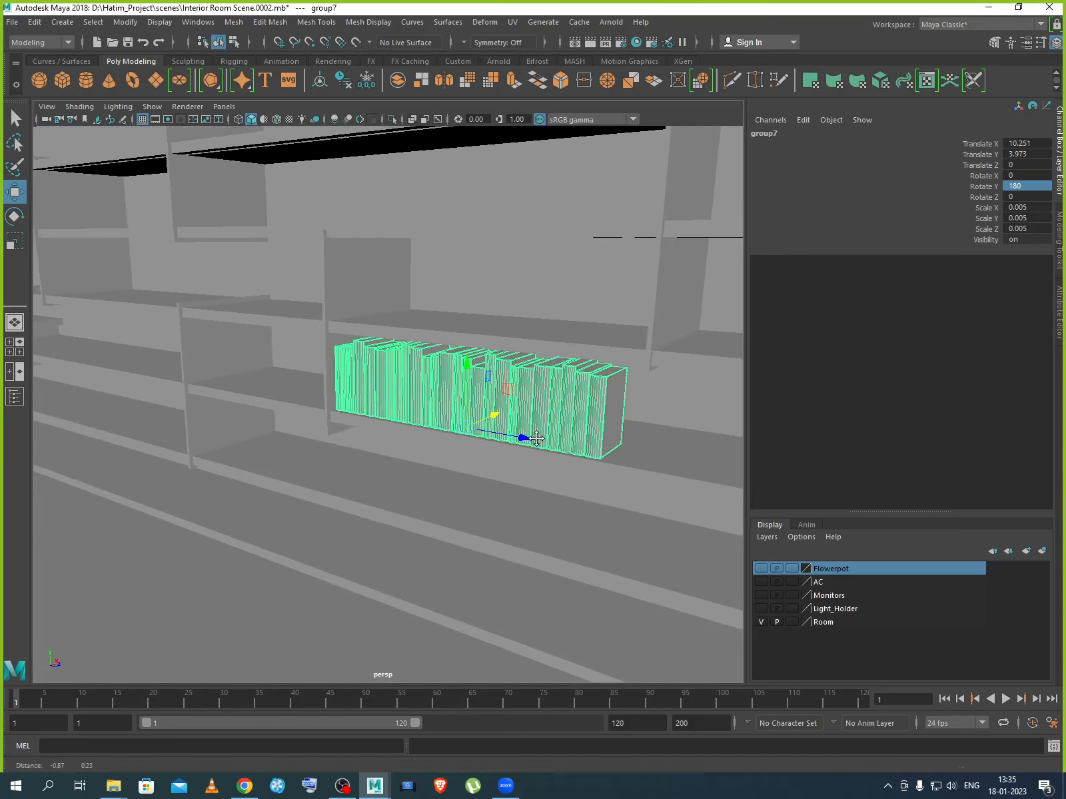
pyautogui.moveTo(518, 438); pyautogui.dragTo(532, 440)
pyautogui.scroll(-6, 522, 440)
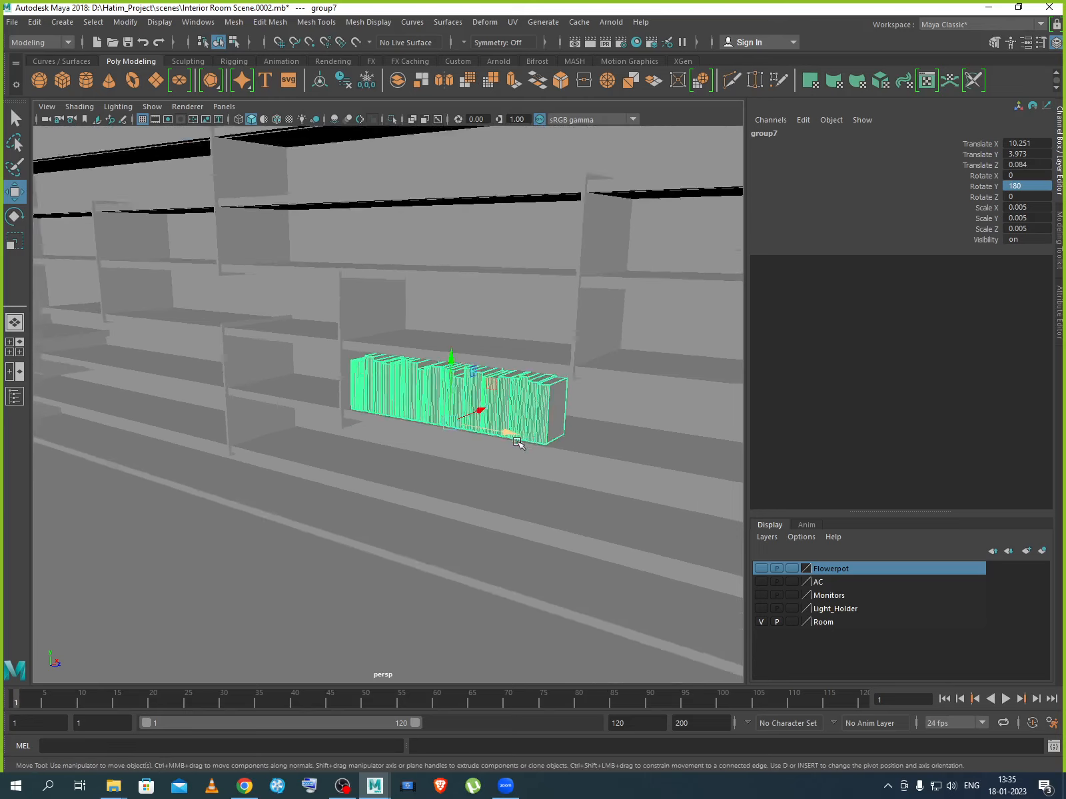
pyautogui.scroll(5, 641, 485)
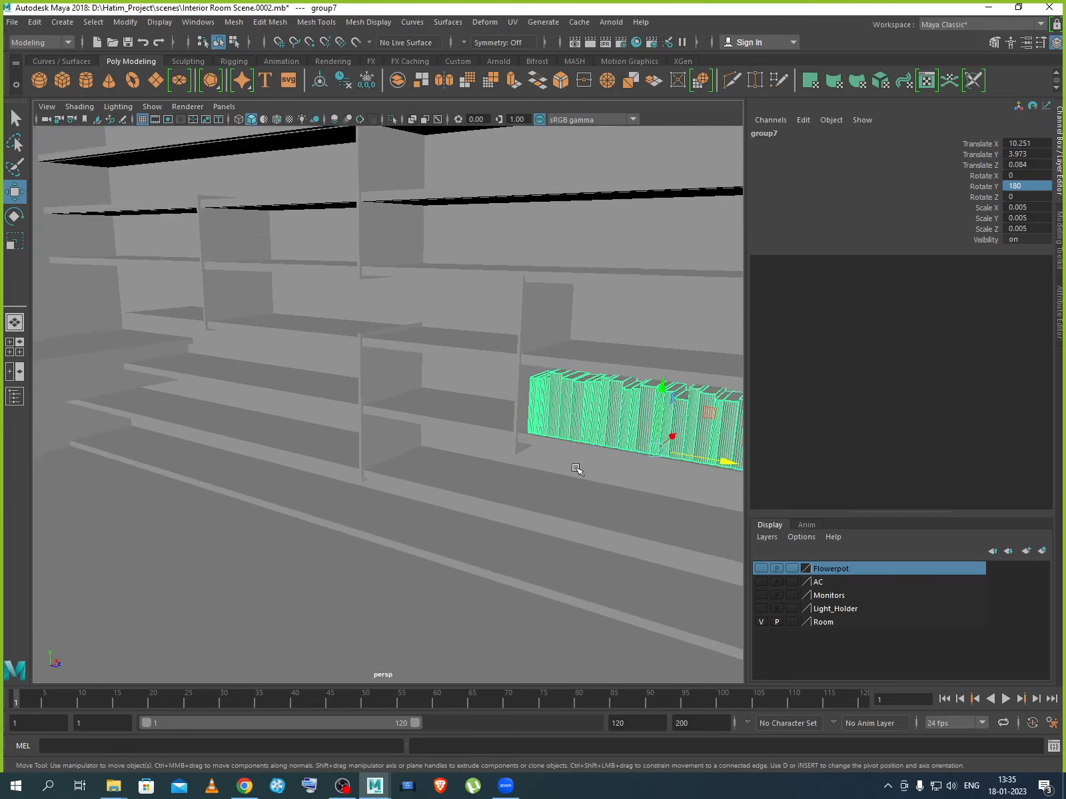
pyautogui.keyDown('alt'); pyautogui.moveTo(534, 448); pyautogui.dragTo(595, 485, button='middle'); pyautogui.keyUp('alt')
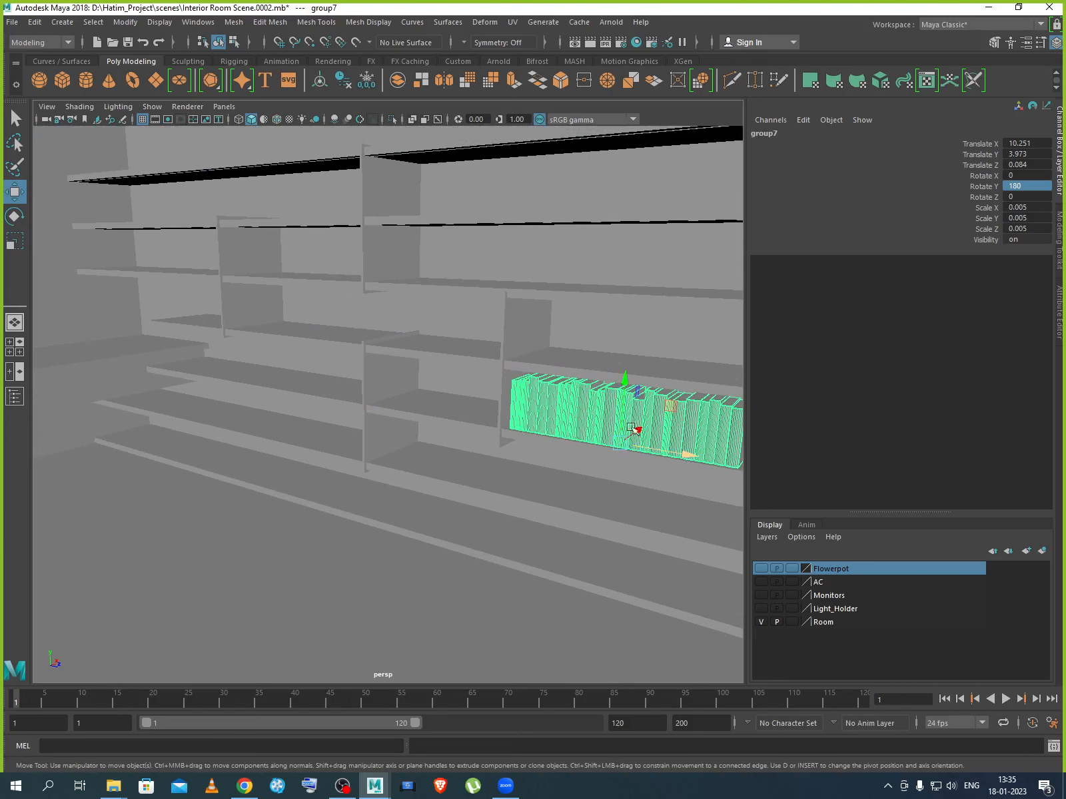
# Duplicate the book group onto the shelf above, and place another duplicate on the next shelf up at about Y 7.196, Z -3.502.
pyautogui.hotkey('ctrl', 'd')
pyautogui.moveTo(623, 380); pyautogui.dragTo(630, 222)
pyautogui.hotkey('ctrl', 'd')
pyautogui.moveTo(707, 301); pyautogui.dragTo(523, 280)
pyautogui.scroll(-2, 521, 280)
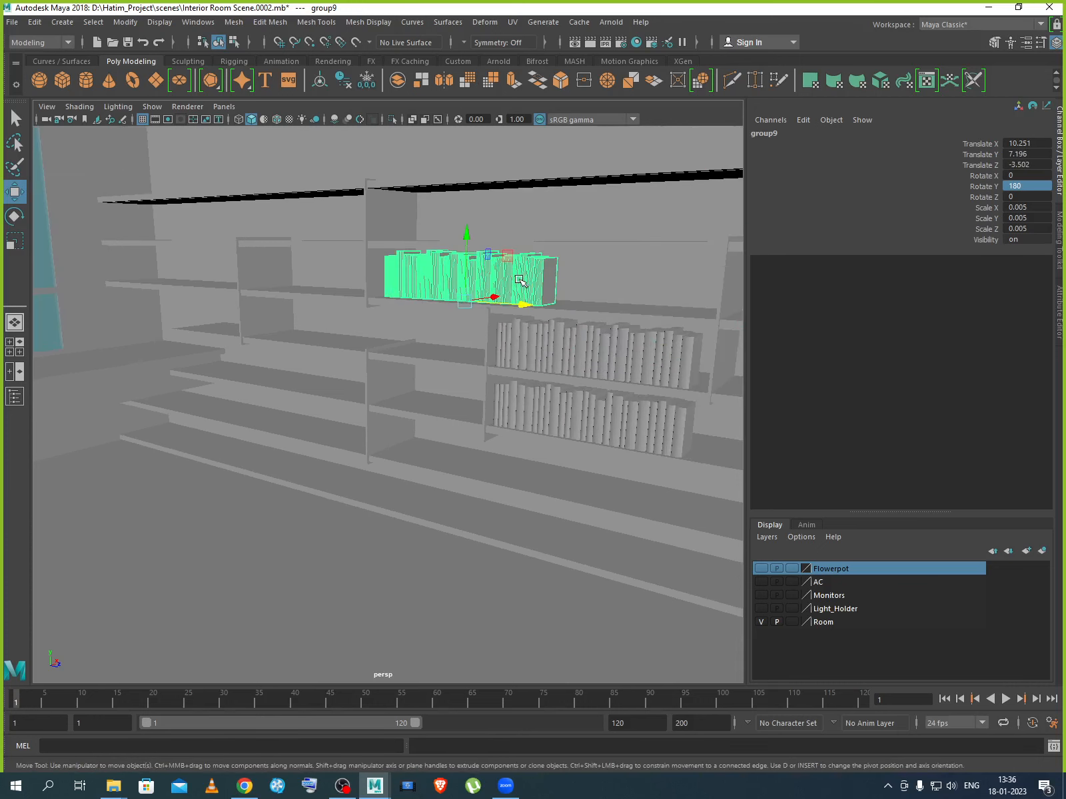
# Duplicate the uppermost book group along the same shelf to about Z 1.384, extending the row of books.
pyautogui.hotkey('ctrl', 'd')
pyautogui.moveTo(525, 308); pyautogui.dragTo(738, 338)
pyautogui.click(487, 286)
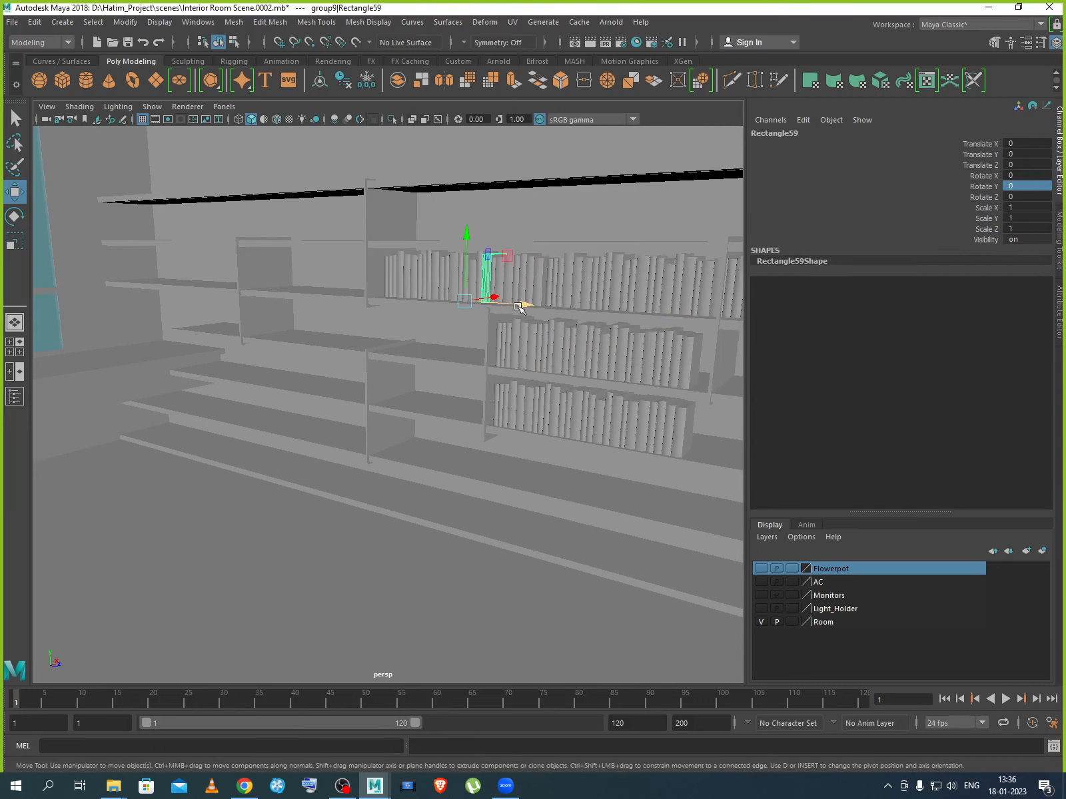
# Delete the five end books of the newest duplicate that run into and beyond the shelf divider.
pyautogui.keyDown('alt'); pyautogui.moveTo(698, 339); pyautogui.dragTo(483, 396, button='middle'); pyautogui.keyUp('alt')
pyautogui.keyDown('alt'); pyautogui.moveTo(553, 357); pyautogui.dragTo(654, 366, button='right'); pyautogui.keyUp('alt')
pyautogui.keyDown('alt'); pyautogui.moveTo(655, 366); pyautogui.dragTo(414, 448, button='middle'); pyautogui.keyUp('alt')
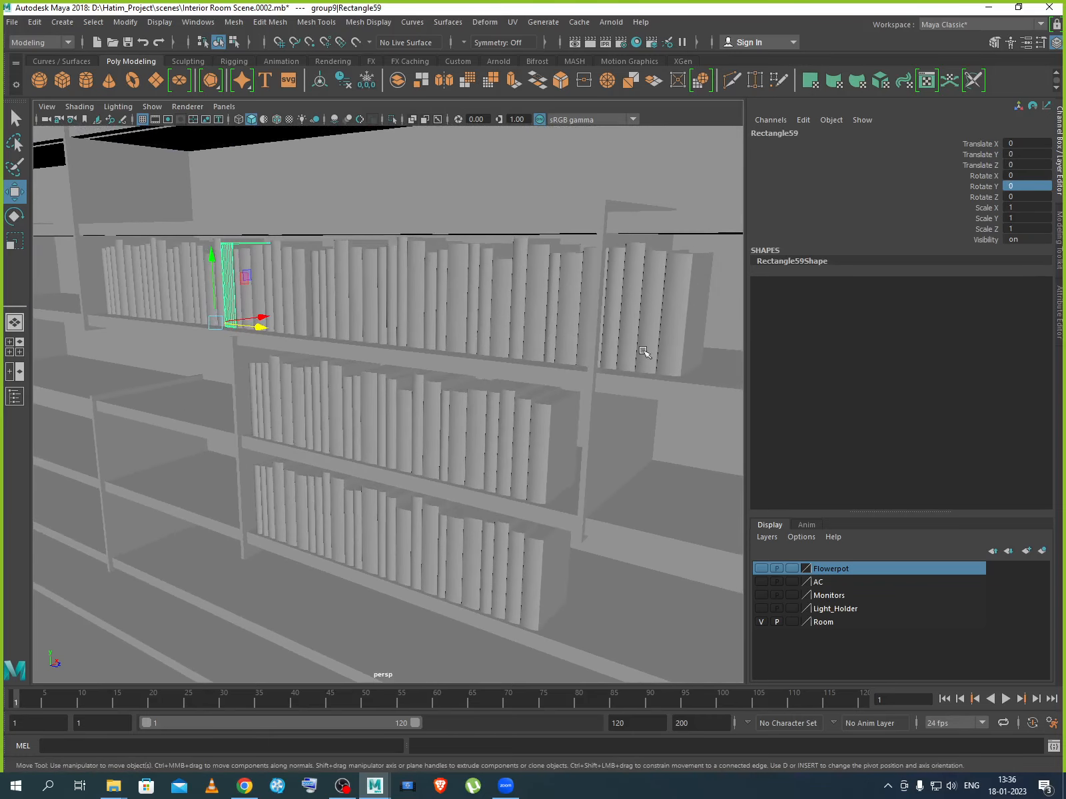
pyautogui.click(684, 343)
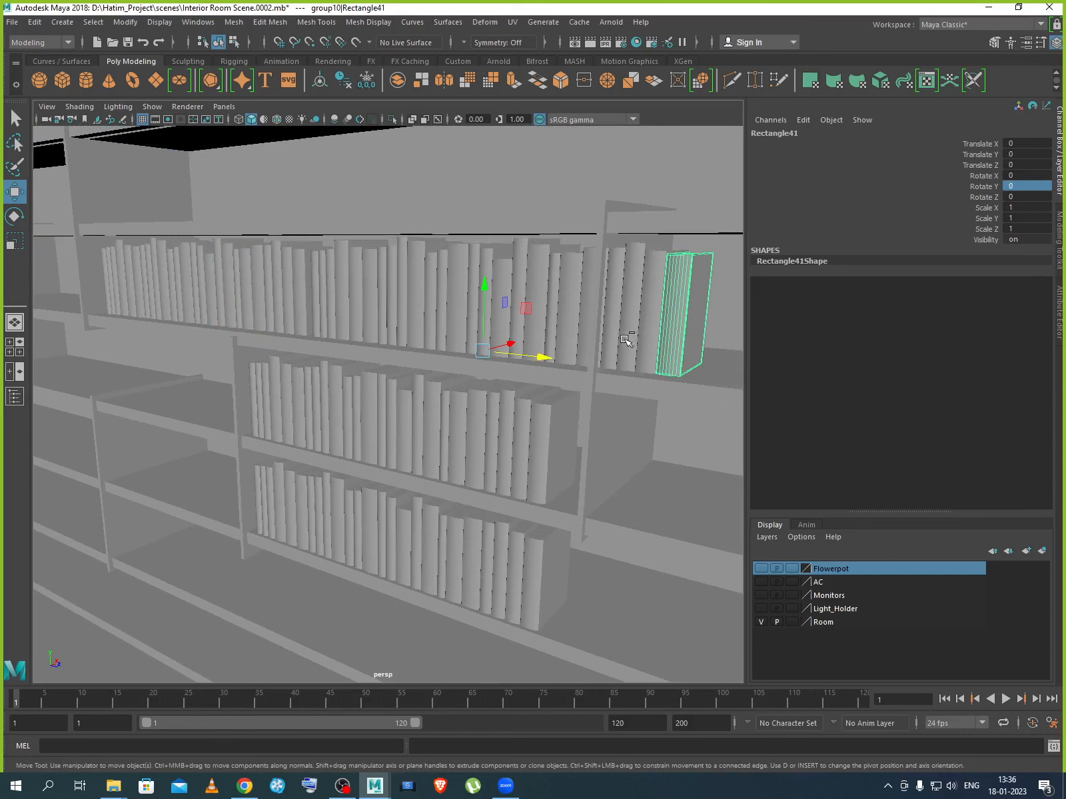
pyautogui.keyDown('shift'); pyautogui.click(650, 343); pyautogui.keyUp('shift')
pyautogui.keyDown('shift'); pyautogui.click(629, 343); pyautogui.keyUp('shift')
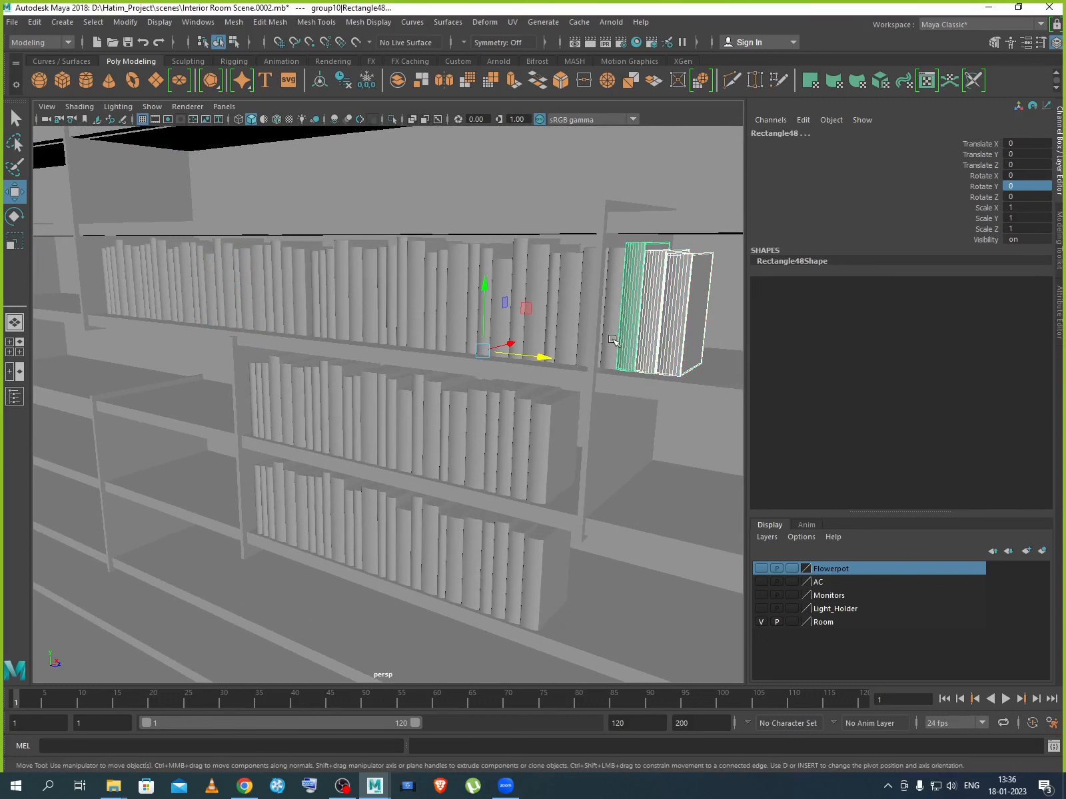
pyautogui.keyDown('shift'); pyautogui.click(613, 342); pyautogui.keyUp('shift')
pyautogui.keyDown('shift'); pyautogui.click(584, 338); pyautogui.keyUp('shift')
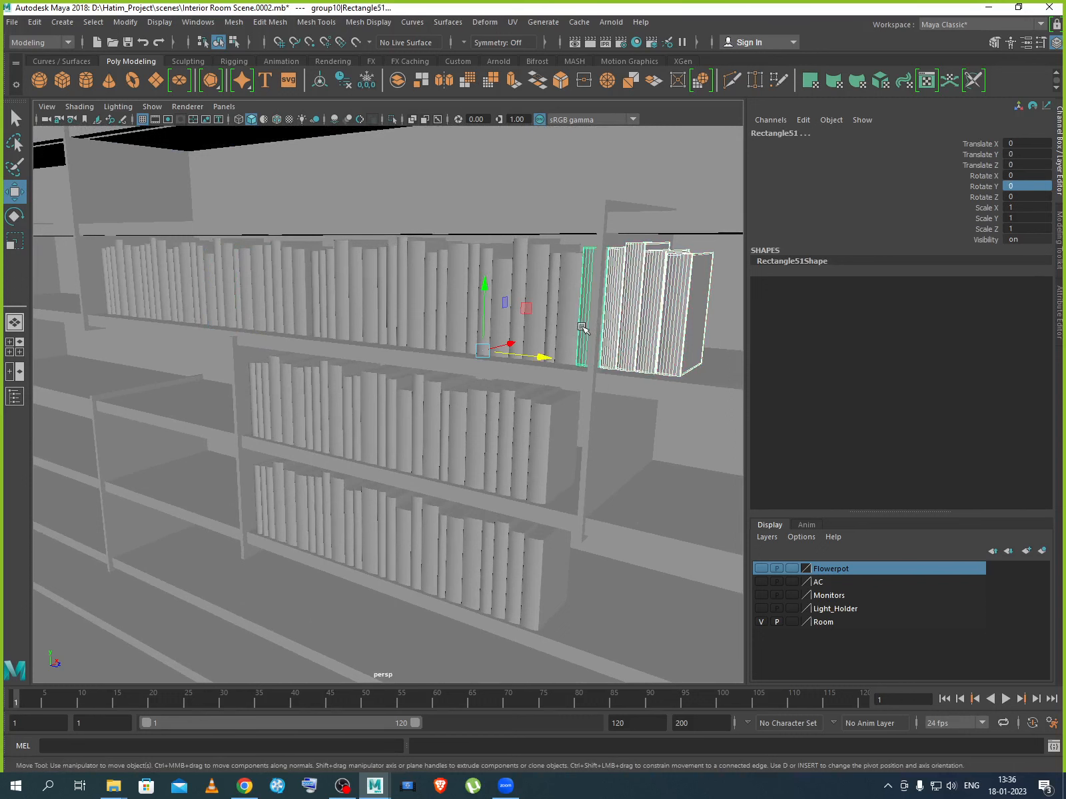
pyautogui.press('Delete')
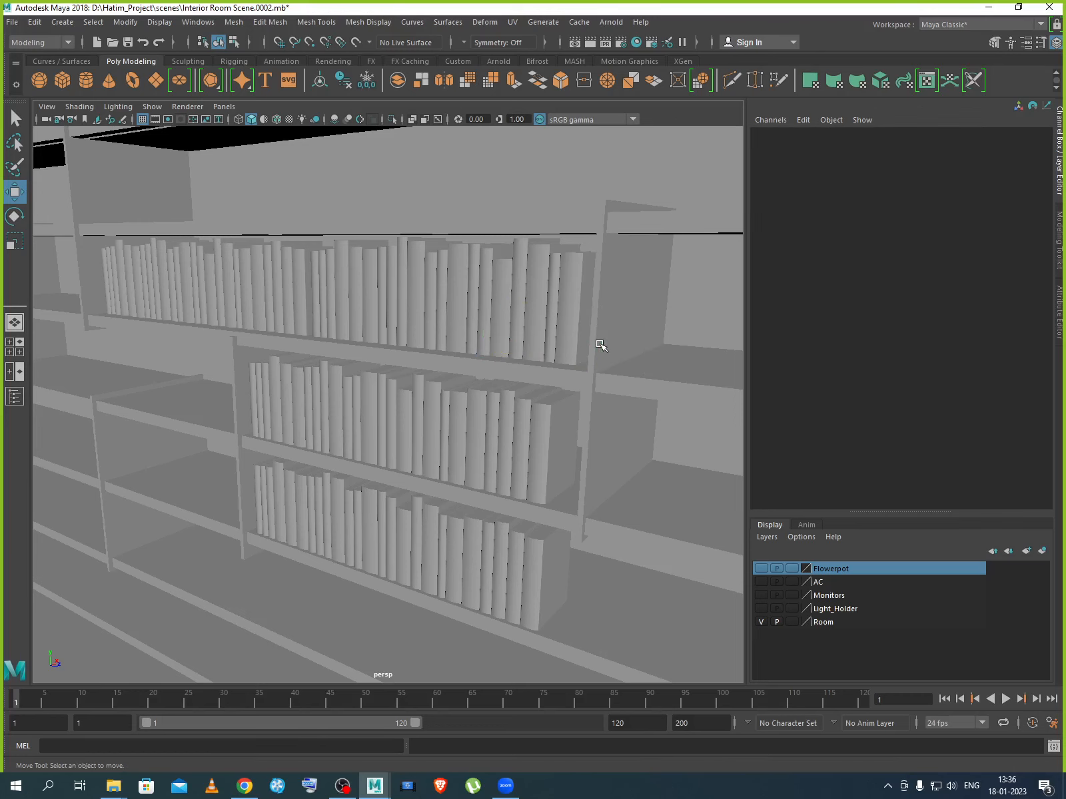
# Select both book groups on the upper shelf and shift them together along Z, the trimmed group to about 0.905.
pyautogui.keyDown('alt'); pyautogui.moveTo(578, 361); pyautogui.dragTo(759, 471, button='right'); pyautogui.keyUp('alt')
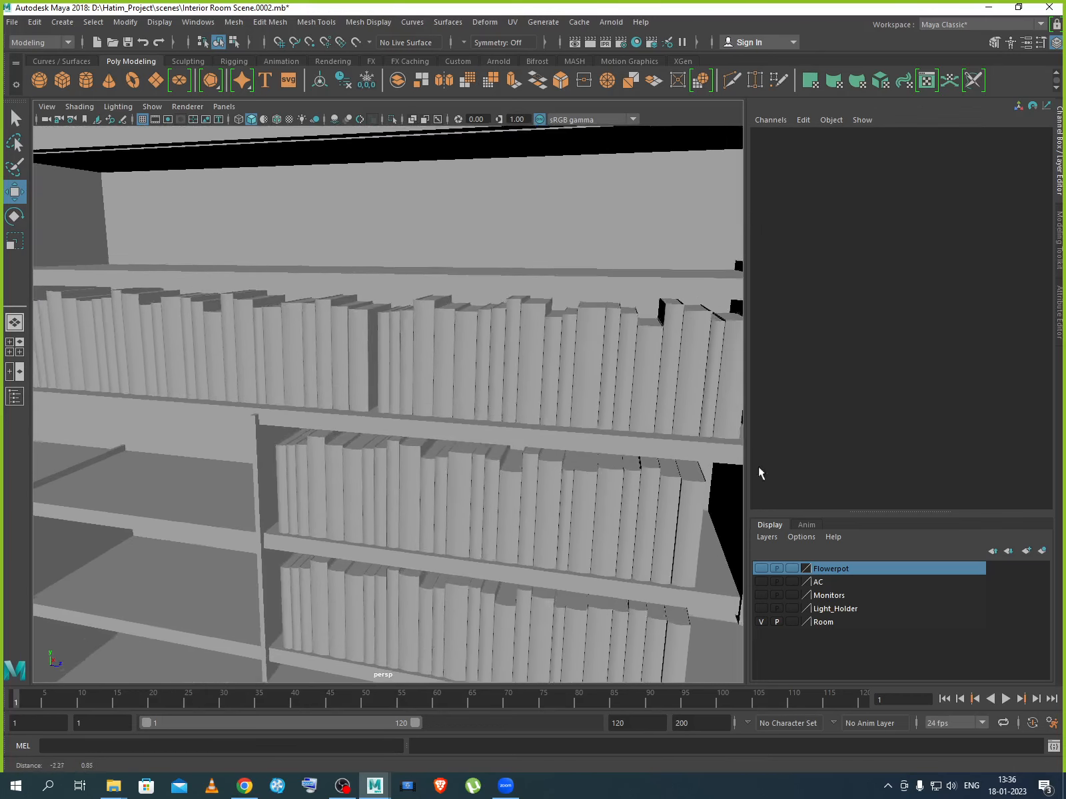
pyautogui.keyDown('alt'); pyautogui.moveTo(672, 445); pyautogui.dragTo(856, 476, button='middle'); pyautogui.keyUp('alt')
pyautogui.keyDown('alt'); pyautogui.moveTo(423, 455); pyautogui.dragTo(511, 452); pyautogui.keyUp('alt')
pyautogui.scroll(-2, 351, 418)
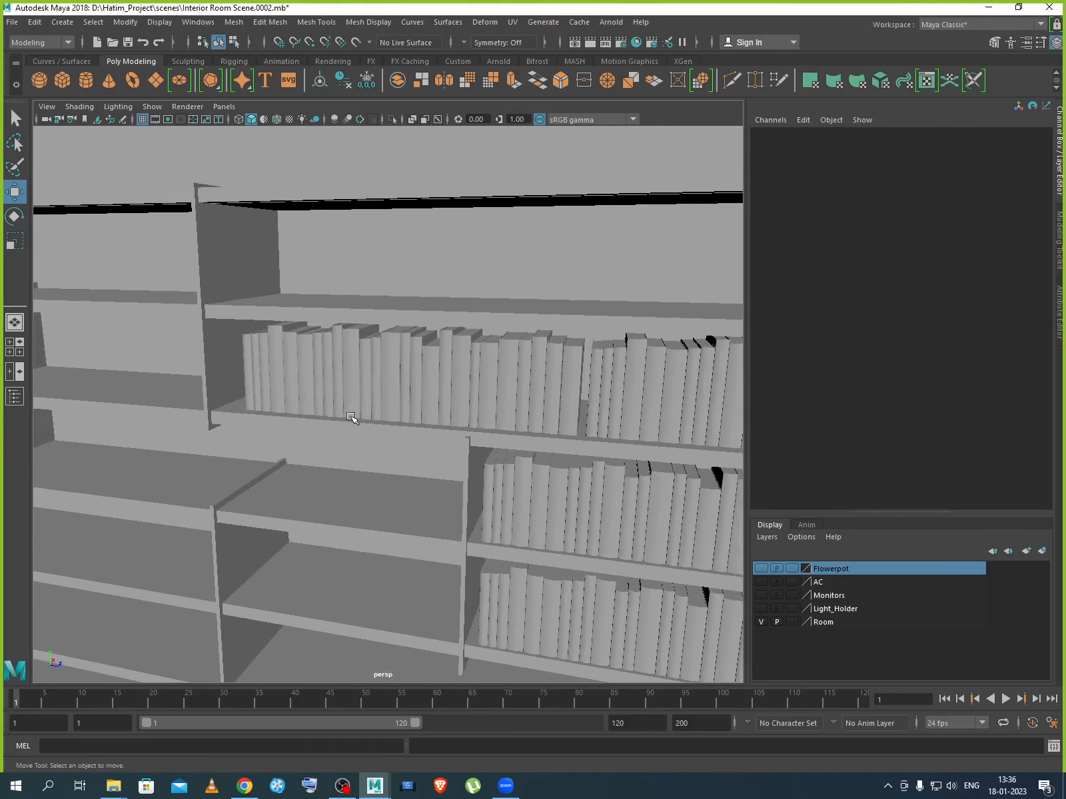
pyautogui.click(377, 396)
pyautogui.press('Up')
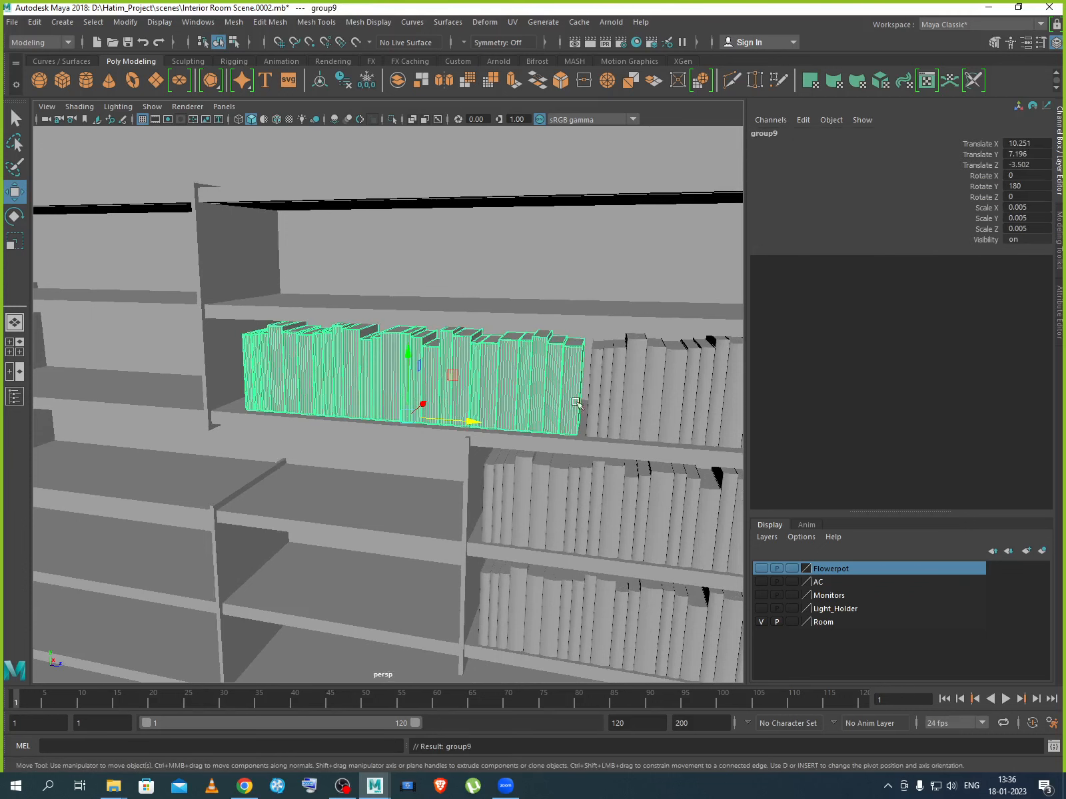
pyautogui.click(631, 401)
pyautogui.press('Up')
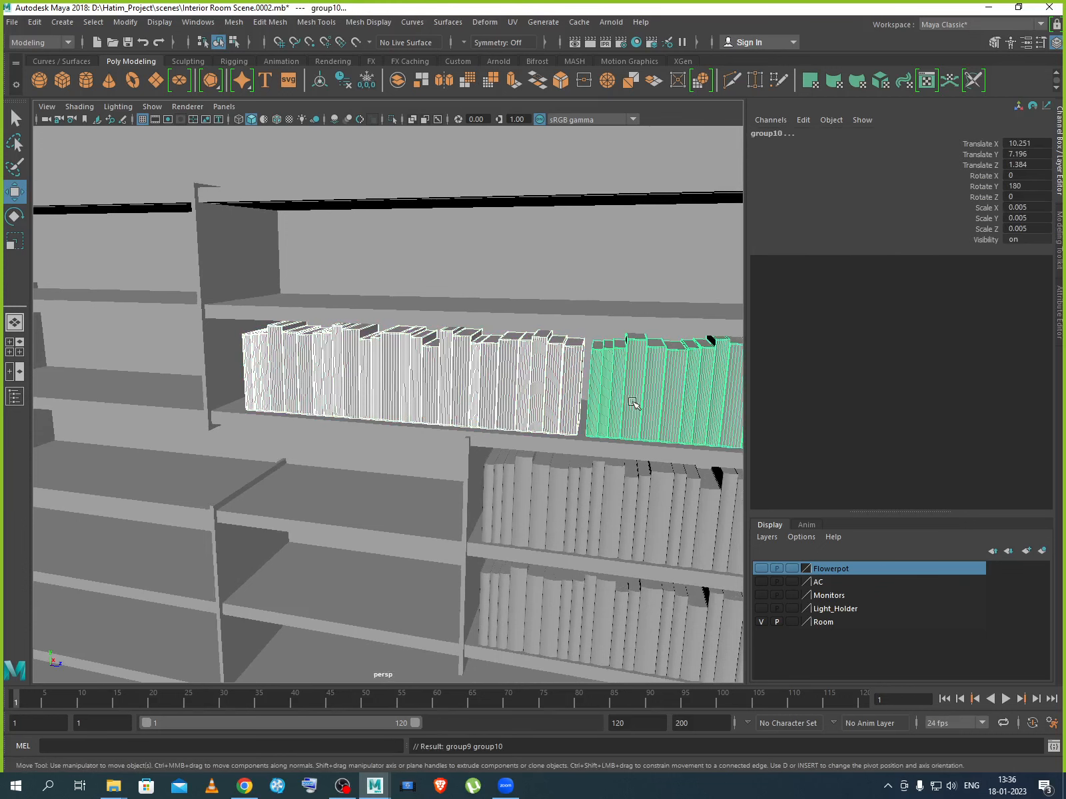
pyautogui.scroll(-5, 632, 413)
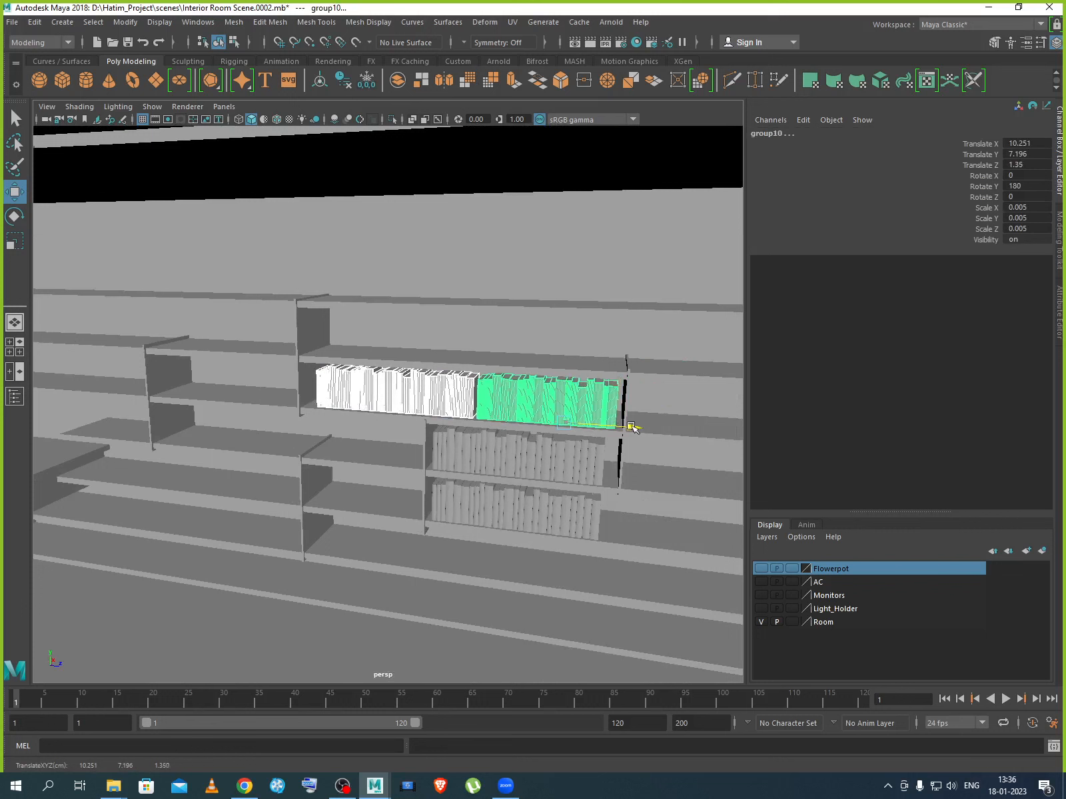
pyautogui.moveTo(631, 427); pyautogui.dragTo(604, 431)
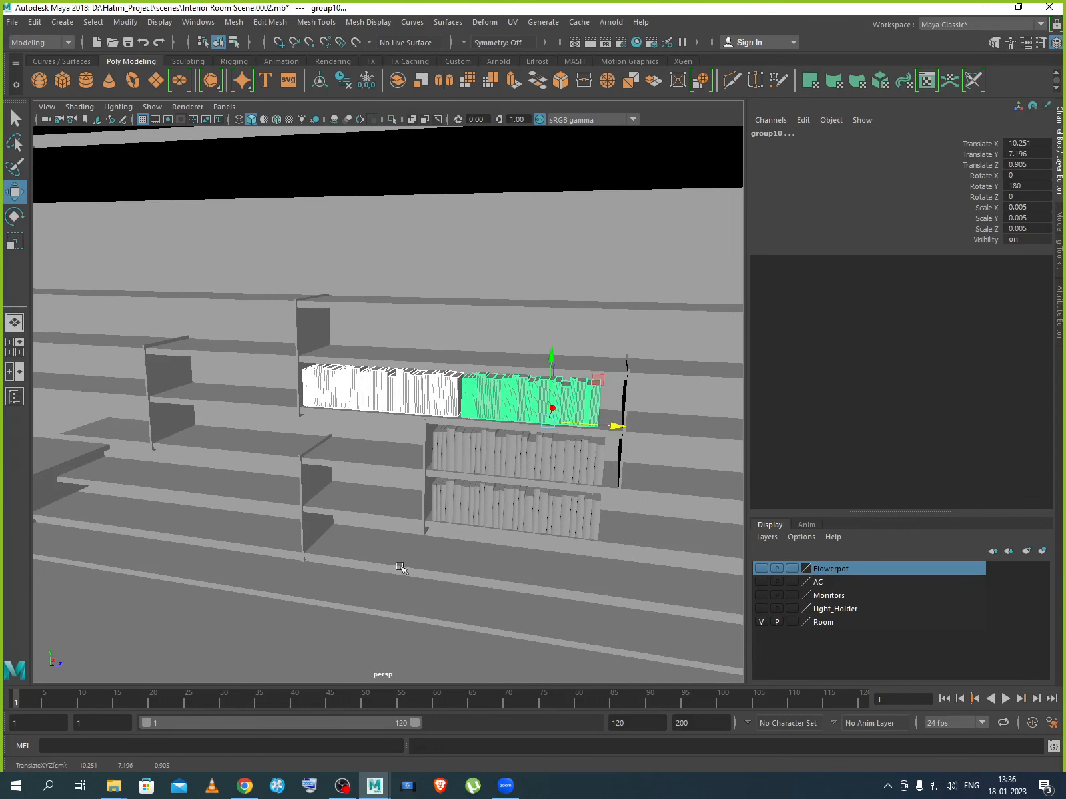
# Duplicate the two upper-shelf book groups and raise the copies to about Y 8.79, onto the shelf above.
pyautogui.keyDown('alt'); pyautogui.moveTo(404, 571); pyautogui.dragTo(310, 561); pyautogui.keyUp('alt')
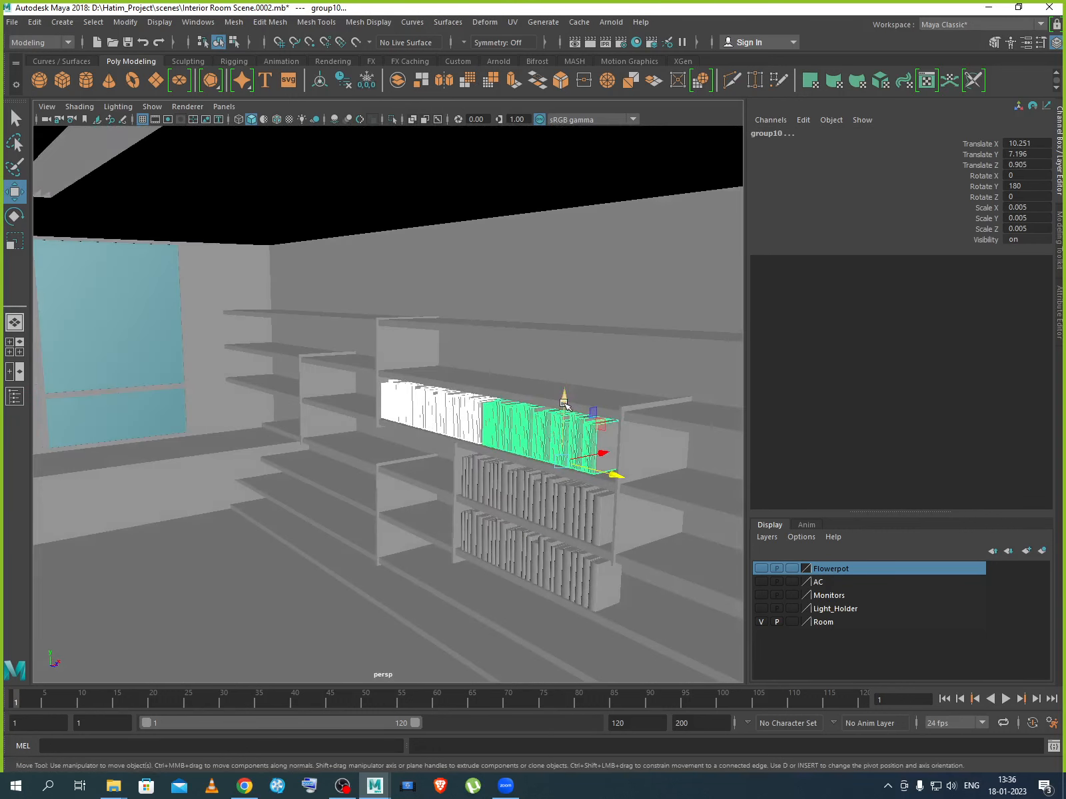
pyautogui.hotkey('ctrl', 'd')
pyautogui.moveTo(562, 405); pyautogui.dragTo(568, 340)
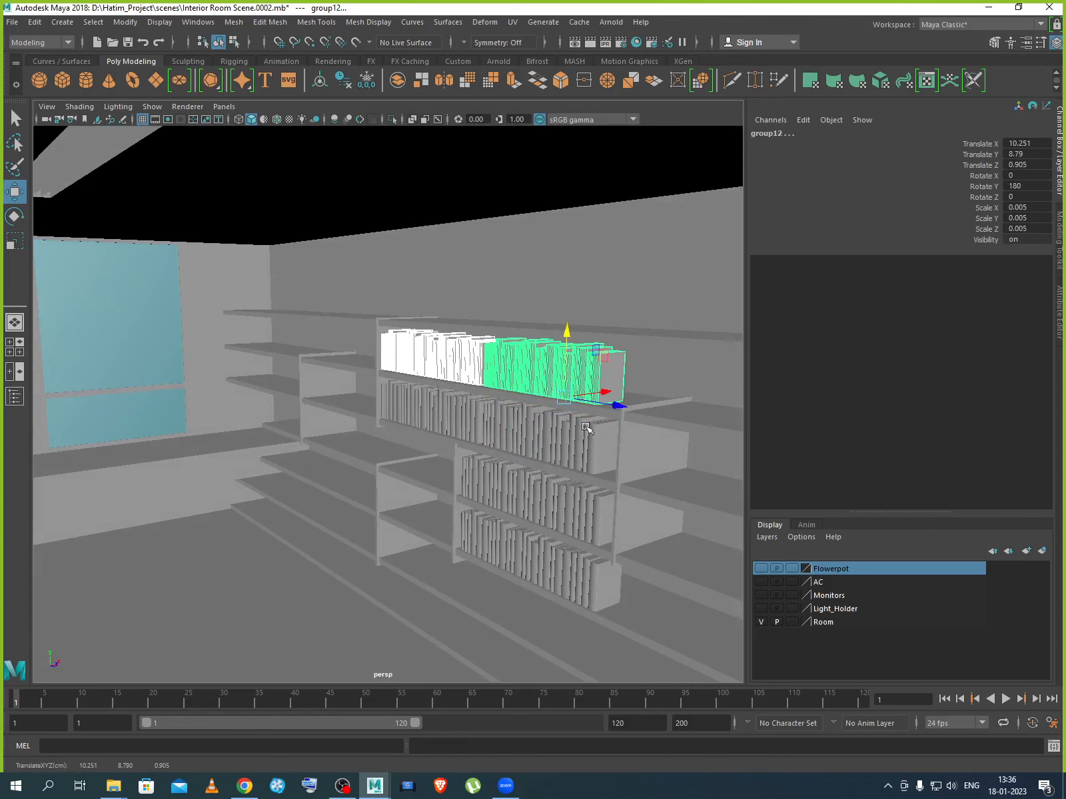
pyautogui.click(620, 280)
# Examine the book rows and the neighbouring empty shelf compartments along the wall shelving.
pyautogui.keyDown('alt'); pyautogui.moveTo(618, 281); pyautogui.dragTo(508, 484); pyautogui.keyUp('alt')
pyautogui.scroll(5, 507, 485)
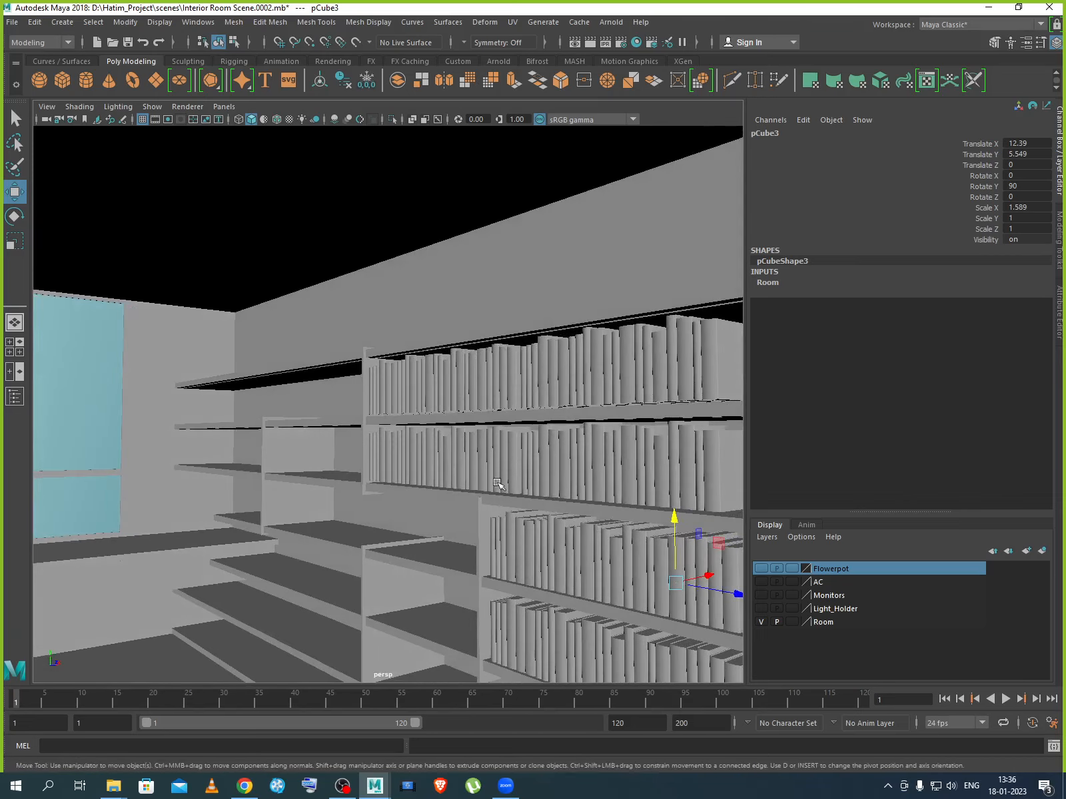
pyautogui.keyDown('alt'); pyautogui.moveTo(500, 486); pyautogui.dragTo(721, 564, button='middle'); pyautogui.keyUp('alt')
pyautogui.scroll(-3, 559, 555)
pyautogui.keyDown('alt'); pyautogui.moveTo(559, 557); pyautogui.dragTo(583, 571); pyautogui.keyUp('alt')
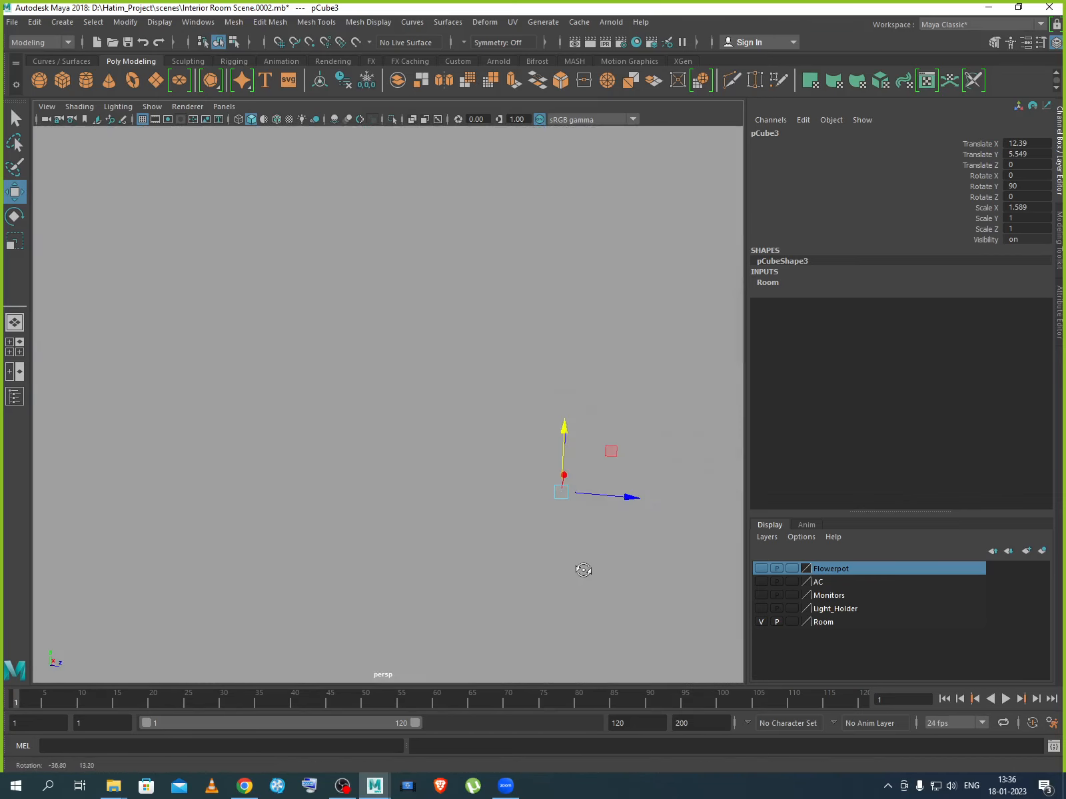
pyautogui.scroll(3, 584, 570)
pyautogui.keyDown('alt'); pyautogui.moveTo(586, 567); pyautogui.dragTo(416, 390, button='middle'); pyautogui.keyUp('alt')
pyautogui.scroll(-1, 612, 611)
pyautogui.scroll(4, 600, 596)
pyautogui.scroll(-1, 528, 481)
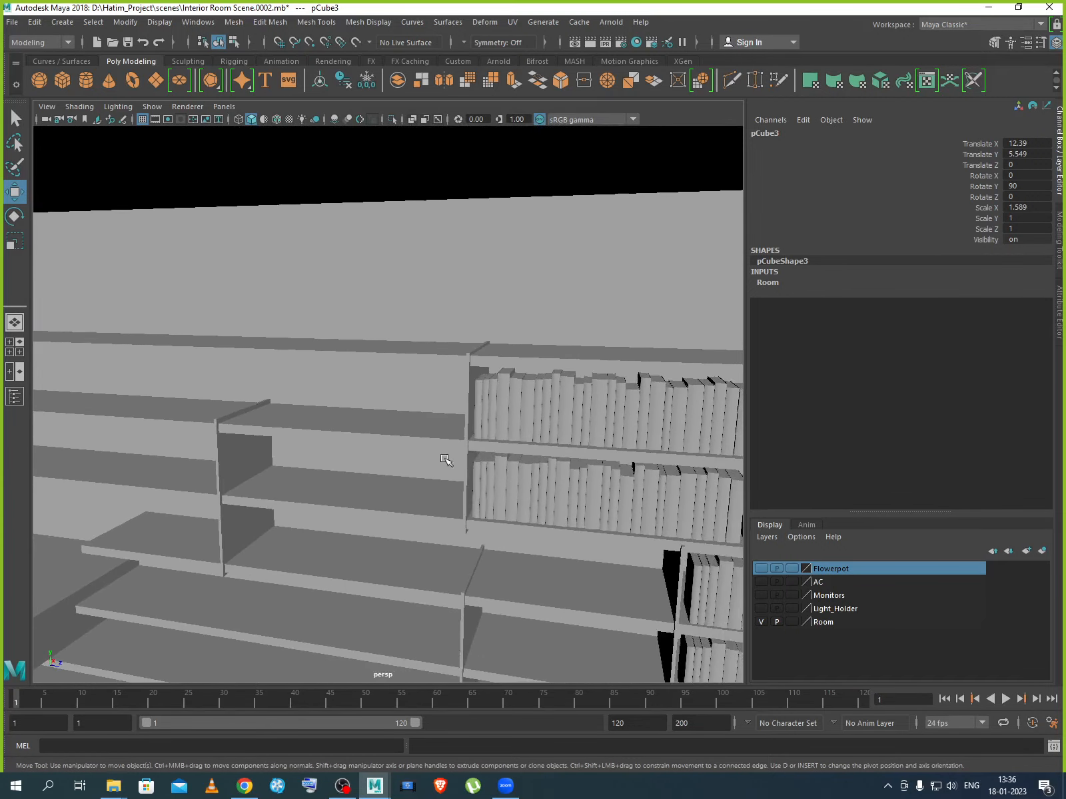
# Duplicate the two lower book rows of the filled bay and move the copies along the shelves into the bay at about Z -9.37.
pyautogui.scroll(-2, 436, 467)
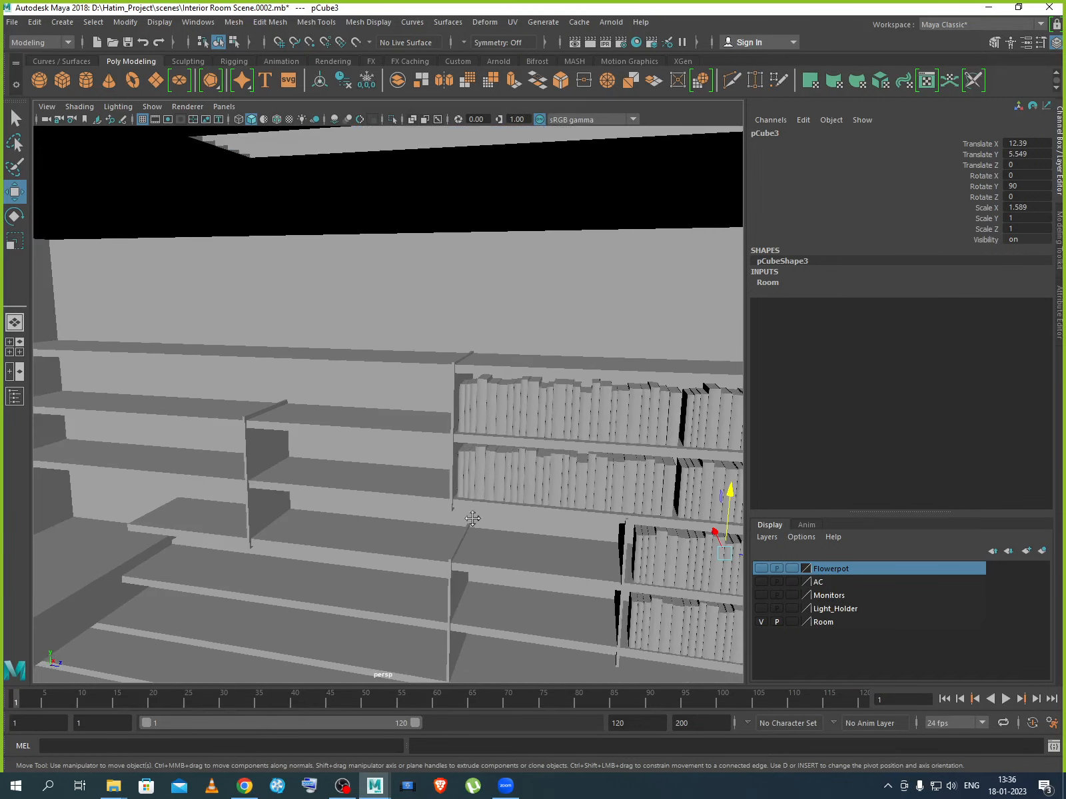
pyautogui.keyDown('alt'); pyautogui.moveTo(474, 517); pyautogui.dragTo(374, 367, button='middle'); pyautogui.keyUp('alt')
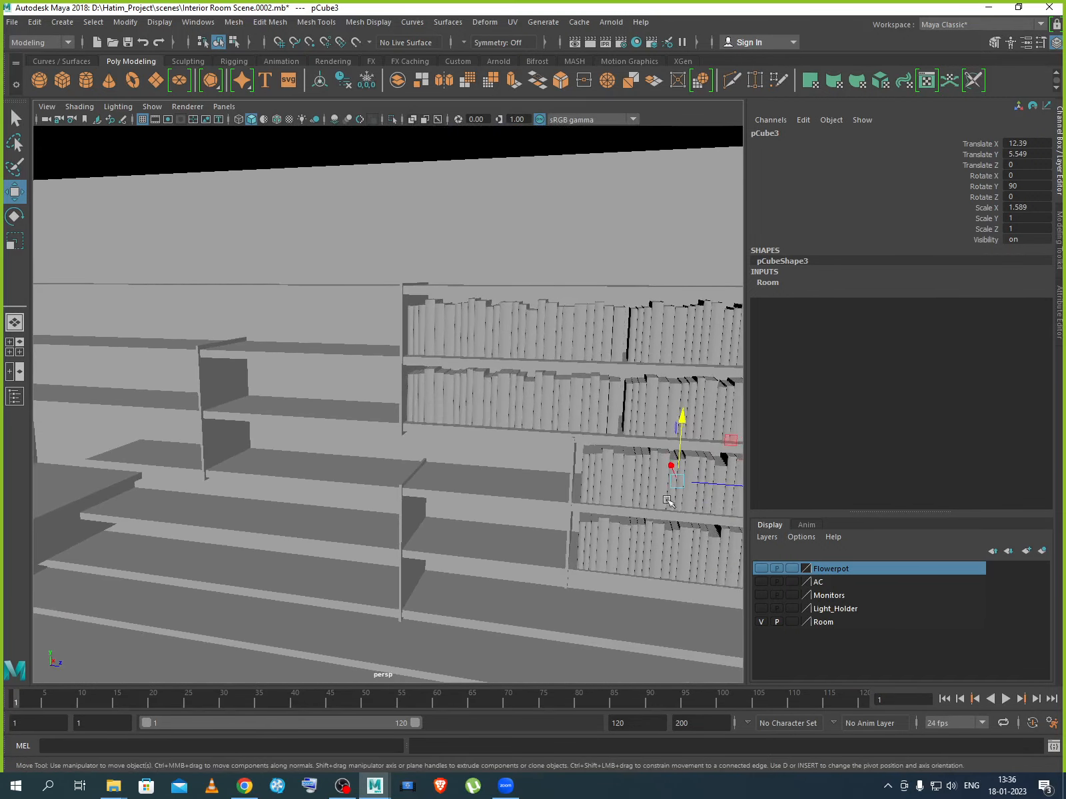
pyautogui.click(644, 485)
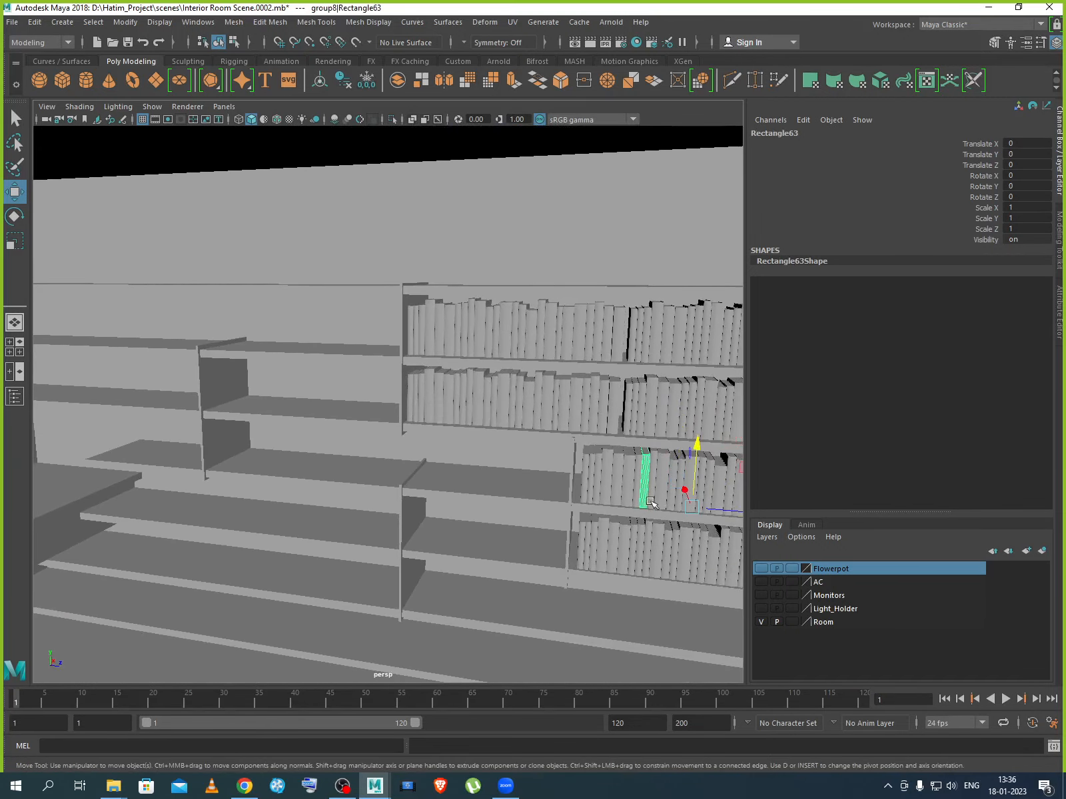
pyautogui.keyDown('shift'); pyautogui.click(653, 561); pyautogui.keyUp('shift')
pyautogui.press('Up')
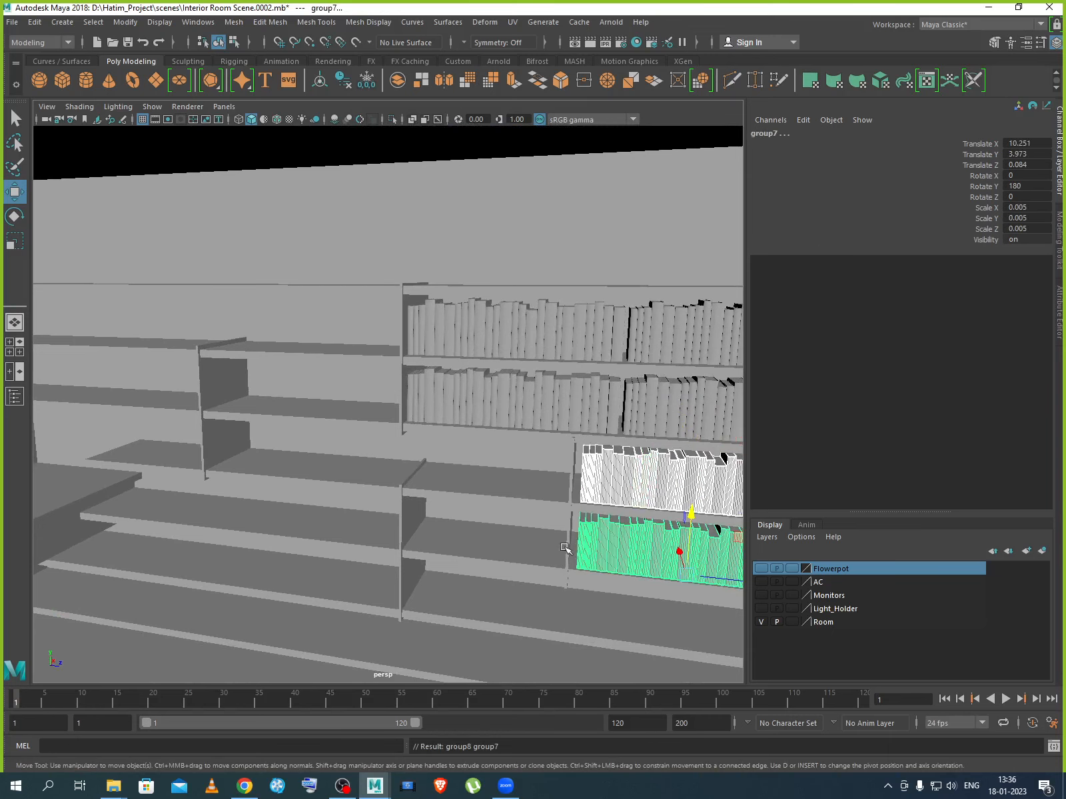
pyautogui.scroll(-1, 566, 549)
pyautogui.hotkey('ctrl', 'd')
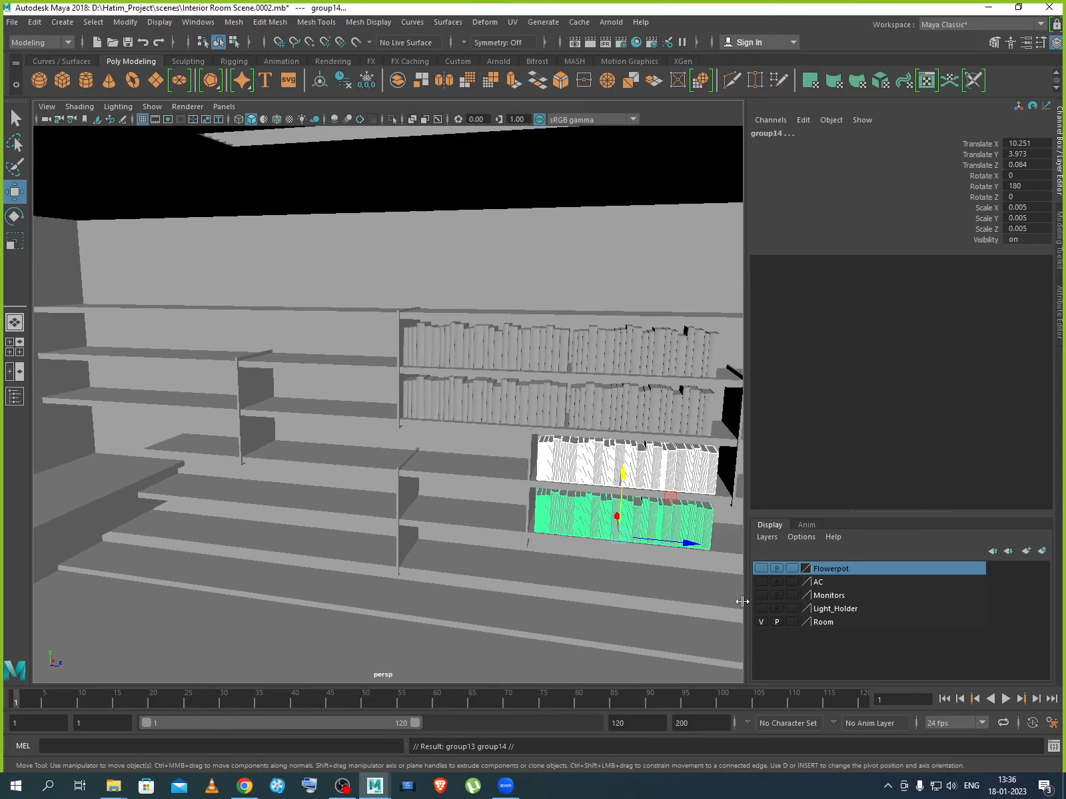
pyautogui.moveTo(690, 543); pyautogui.dragTo(373, 534)
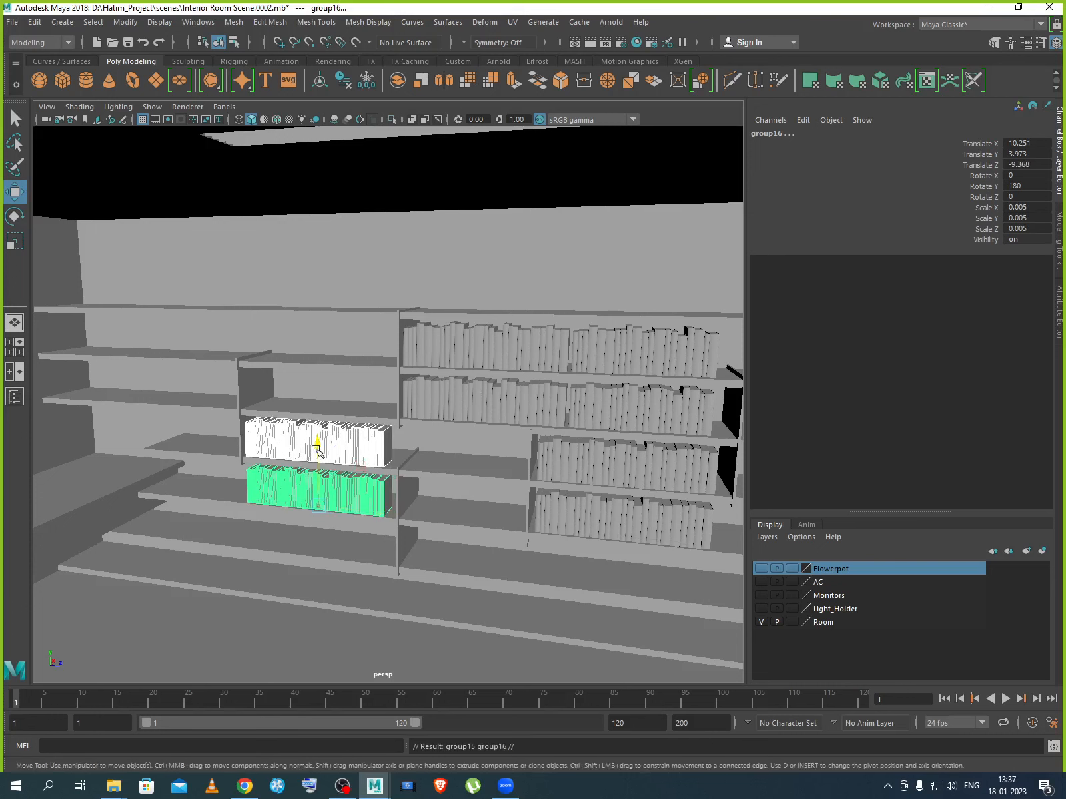
# Duplicate the two copied book rows onto the two shelves above, and move the upper copy to the far-left second shelf at about Z -17.29.
pyautogui.hotkey('ctrl', 'd')
pyautogui.moveTo(317, 441); pyautogui.dragTo(332, 347)
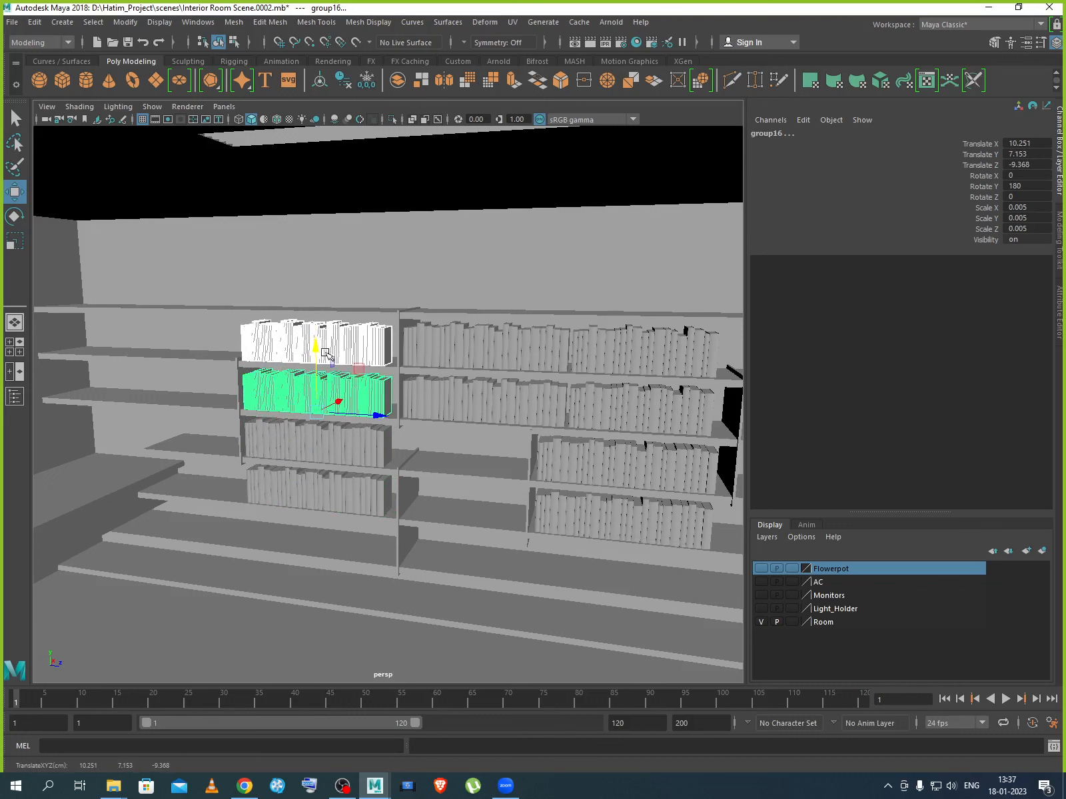
pyautogui.click(335, 351)
pyautogui.press('Up')
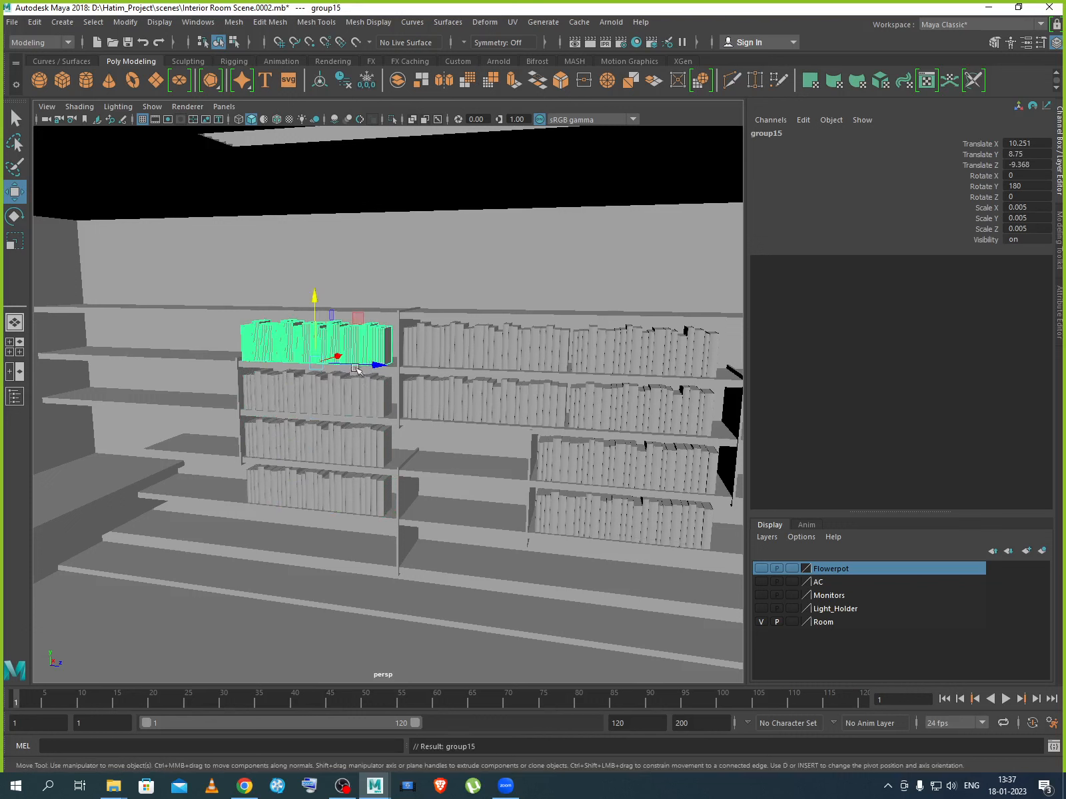
pyautogui.moveTo(337, 355); pyautogui.dragTo(148, 398)
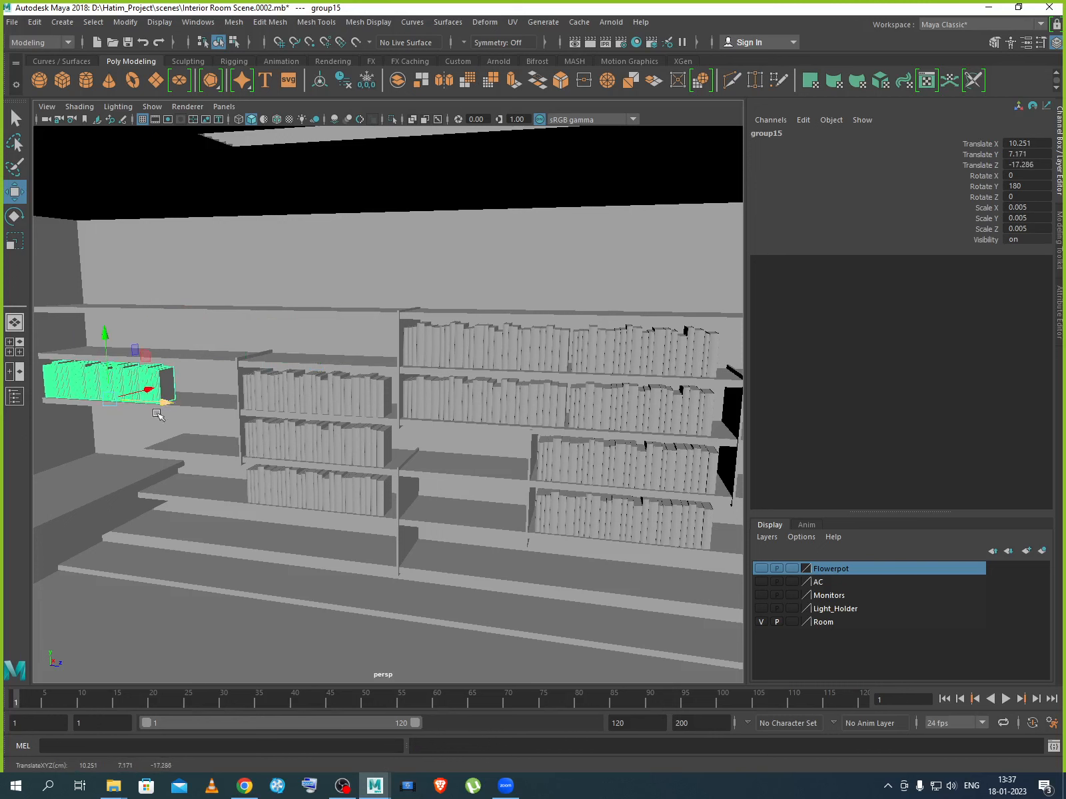
# Duplicate both book rows on the top shelf and move the copies along Z to the far-left end of that shelf.
pyautogui.click(507, 353)
pyautogui.keyDown('shift'); pyautogui.click(617, 358); pyautogui.keyUp('shift')
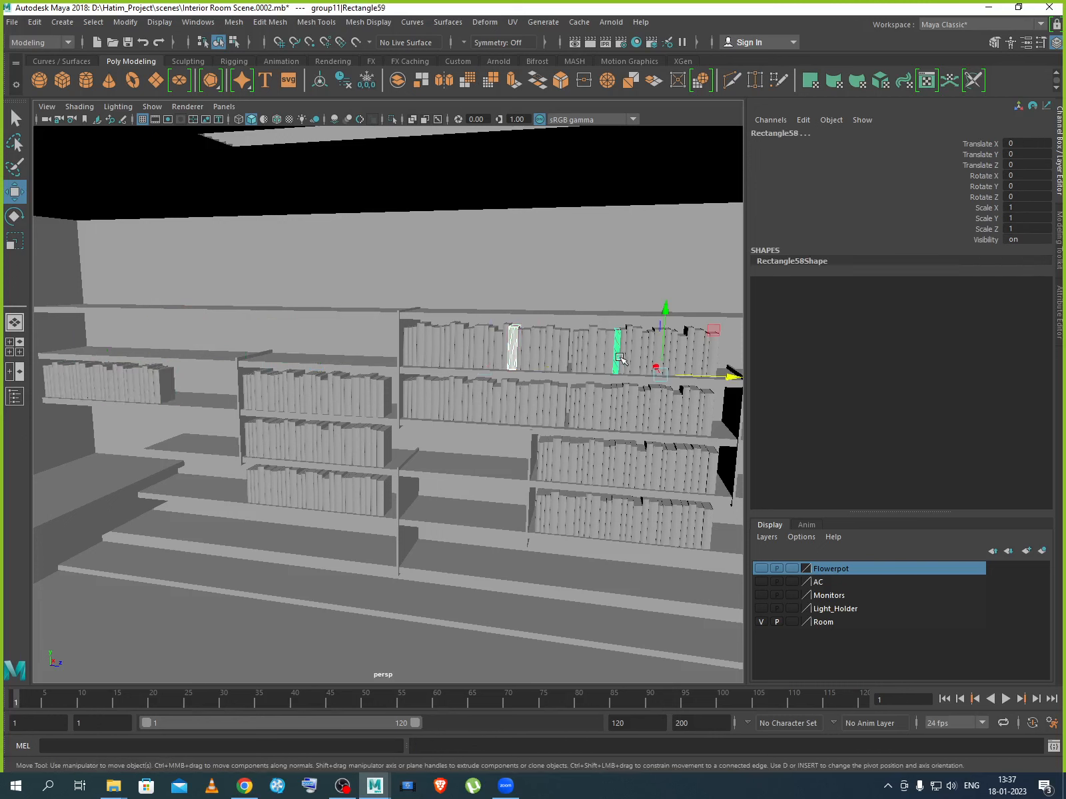
pyautogui.press('Up')
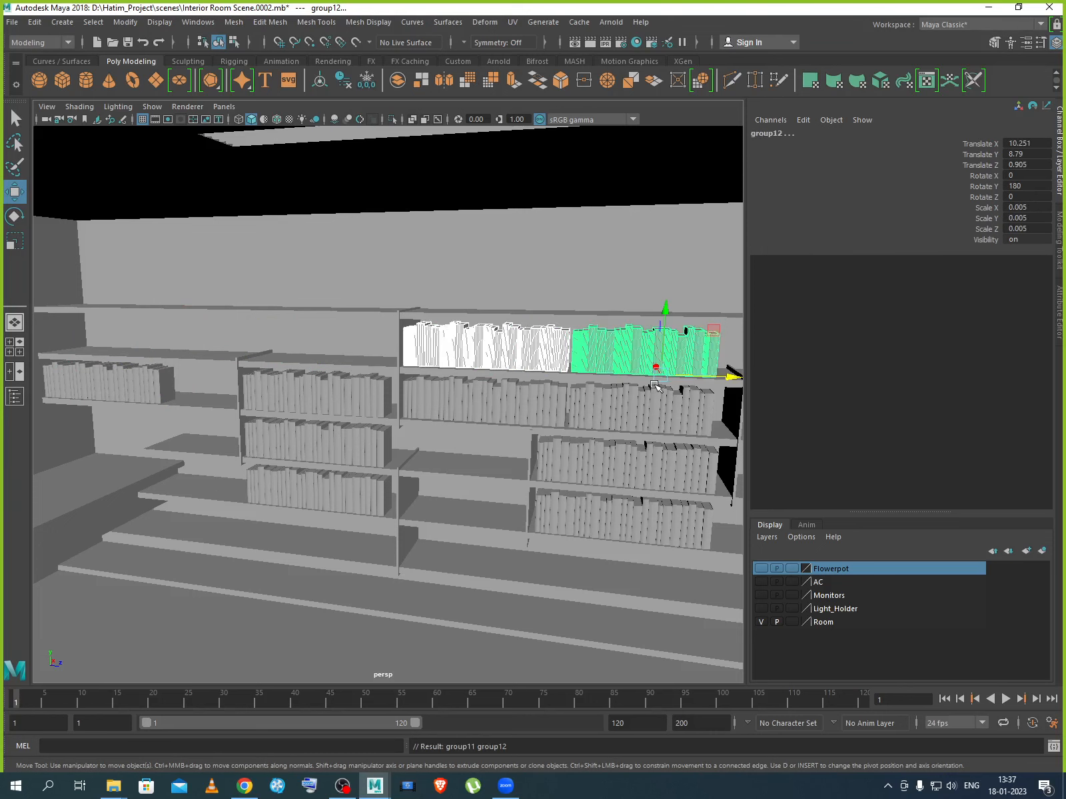
pyautogui.hotkey('ctrl', 'd')
pyautogui.moveTo(716, 393); pyautogui.dragTo(275, 383)
pyautogui.click(241, 566)
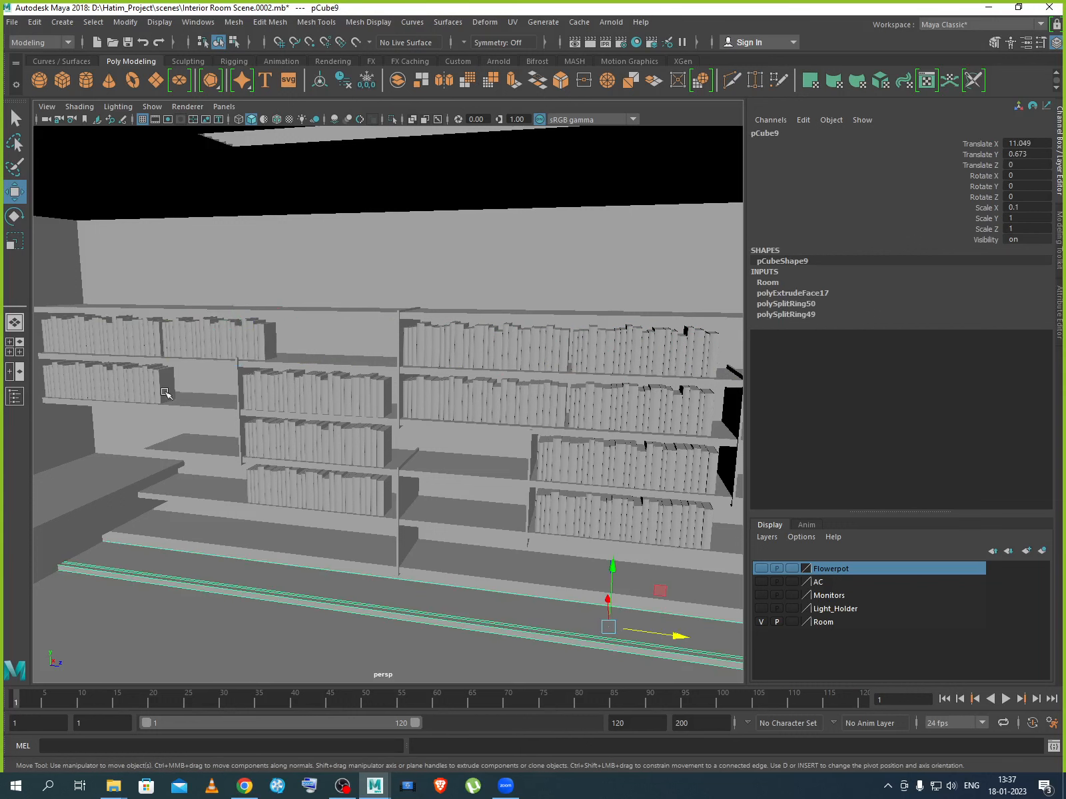
# Duplicate the second book row of the far-left top shelf and shift the copy along Z to fill the shelf's remaining gap.
pyautogui.click(676, 404)
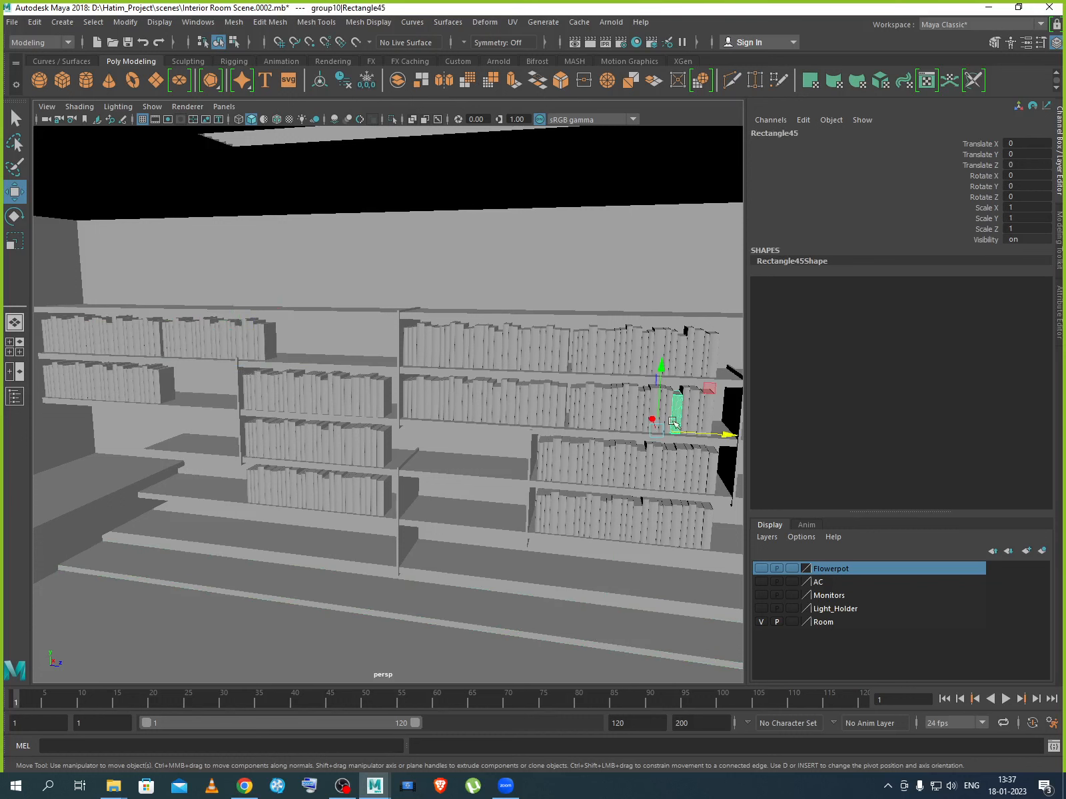
pyautogui.press('Up')
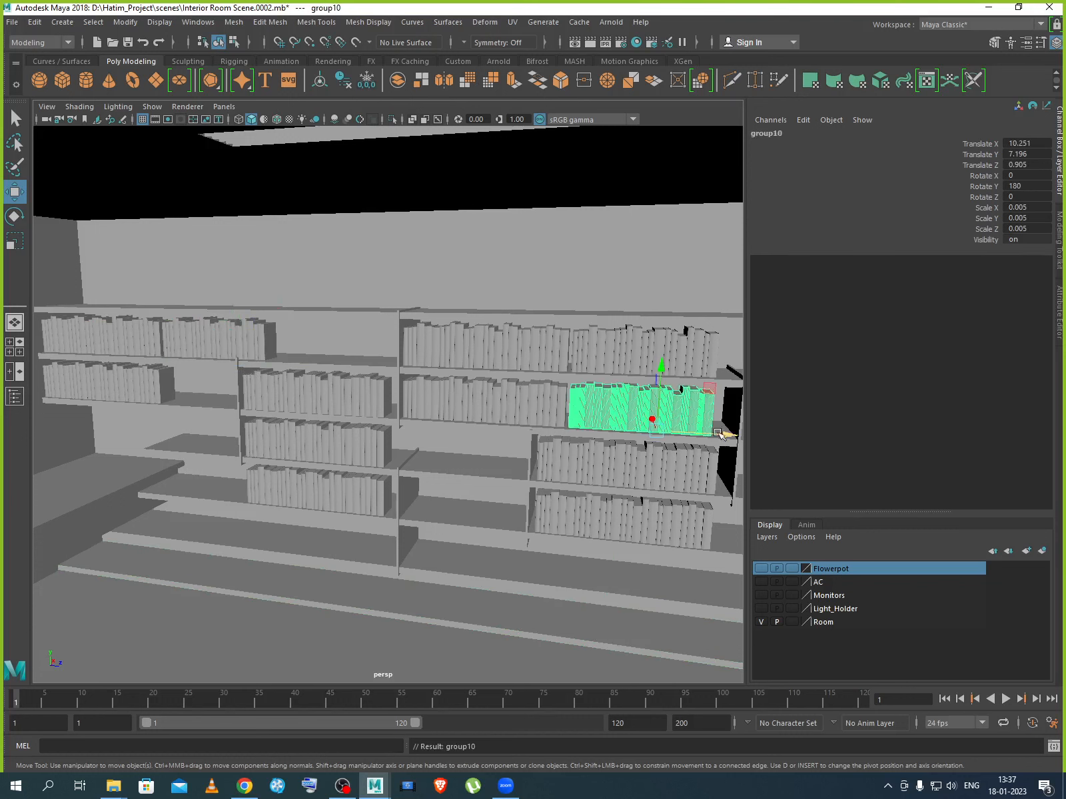
pyautogui.click(260, 342)
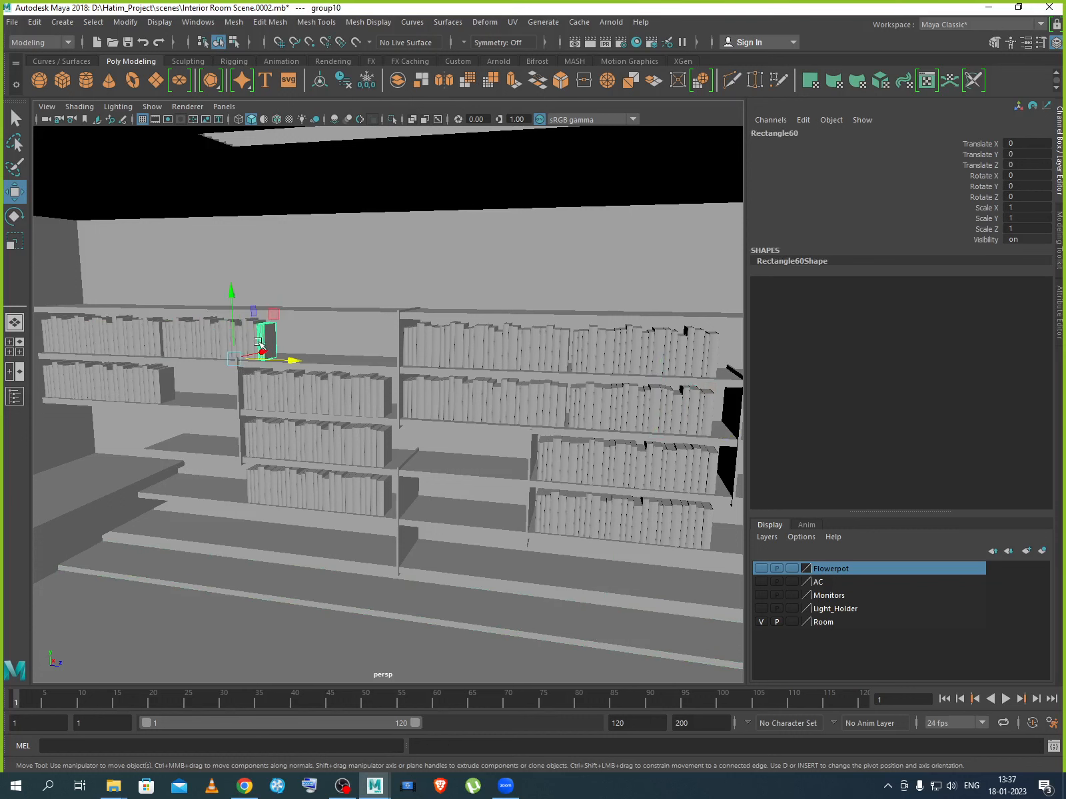
pyautogui.press('Up')
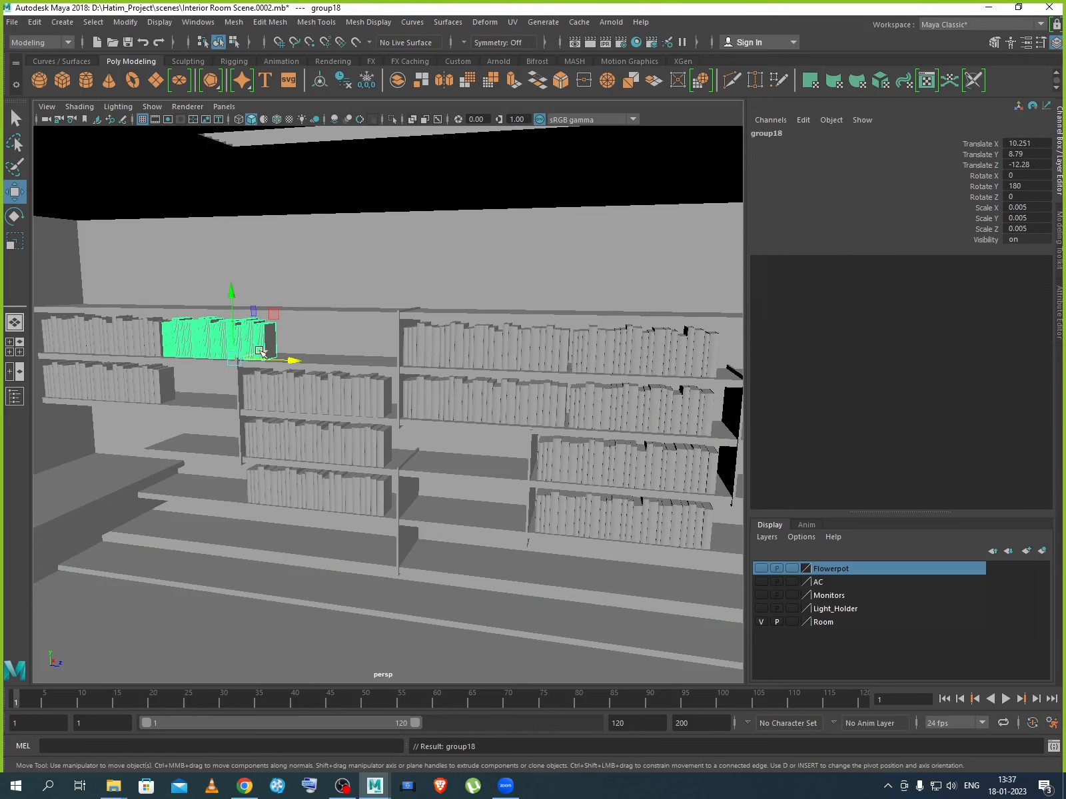
pyautogui.moveTo(293, 363); pyautogui.dragTo(405, 368)
pyautogui.click(328, 240)
# Select every book group on all the shelves together, including the middle row on the far-end top shelf.
pyautogui.keyDown('alt'); pyautogui.moveTo(525, 449); pyautogui.dragTo(552, 537); pyautogui.keyUp('alt')
pyautogui.keyDown('alt'); pyautogui.moveTo(552, 537); pyautogui.dragTo(634, 593, button='middle'); pyautogui.keyUp('alt')
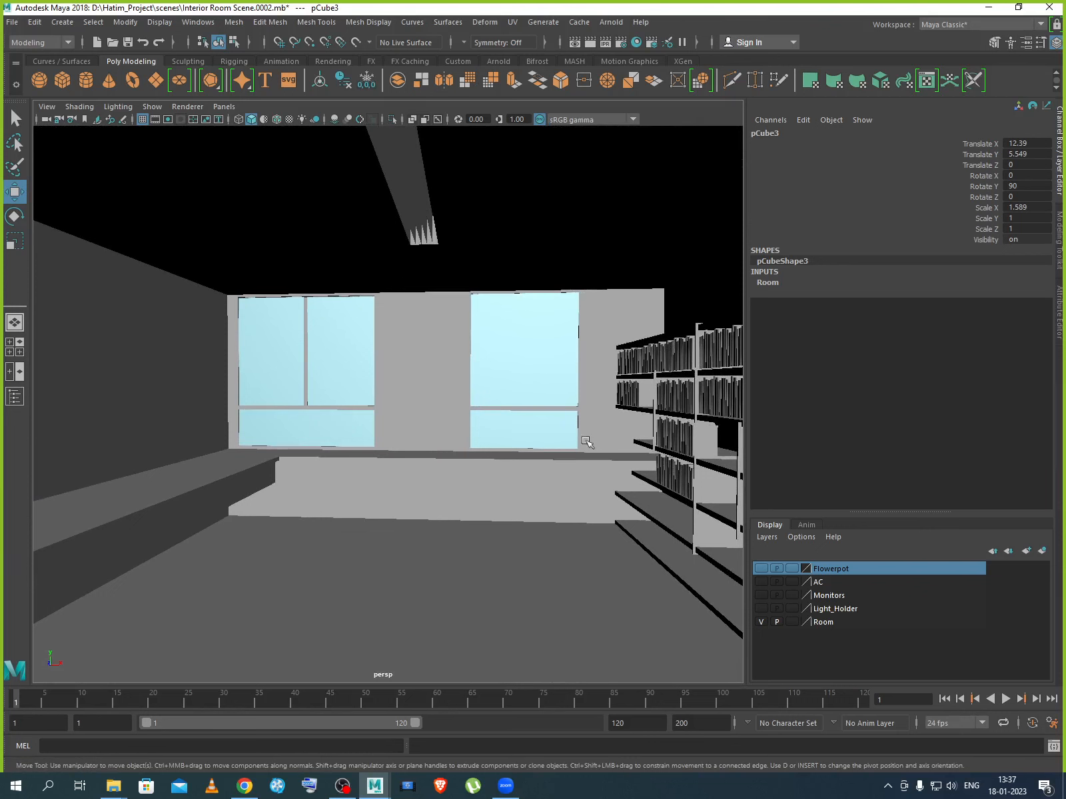
pyautogui.click(682, 353)
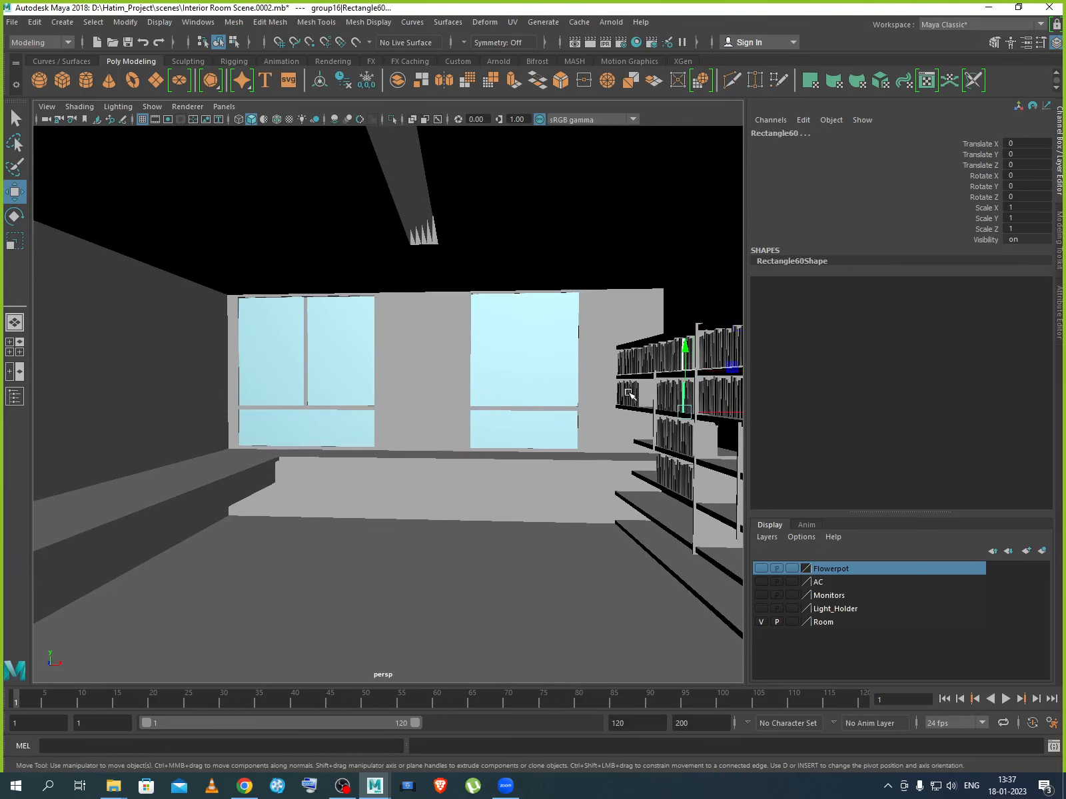
pyautogui.click(628, 366)
pyautogui.click(724, 417)
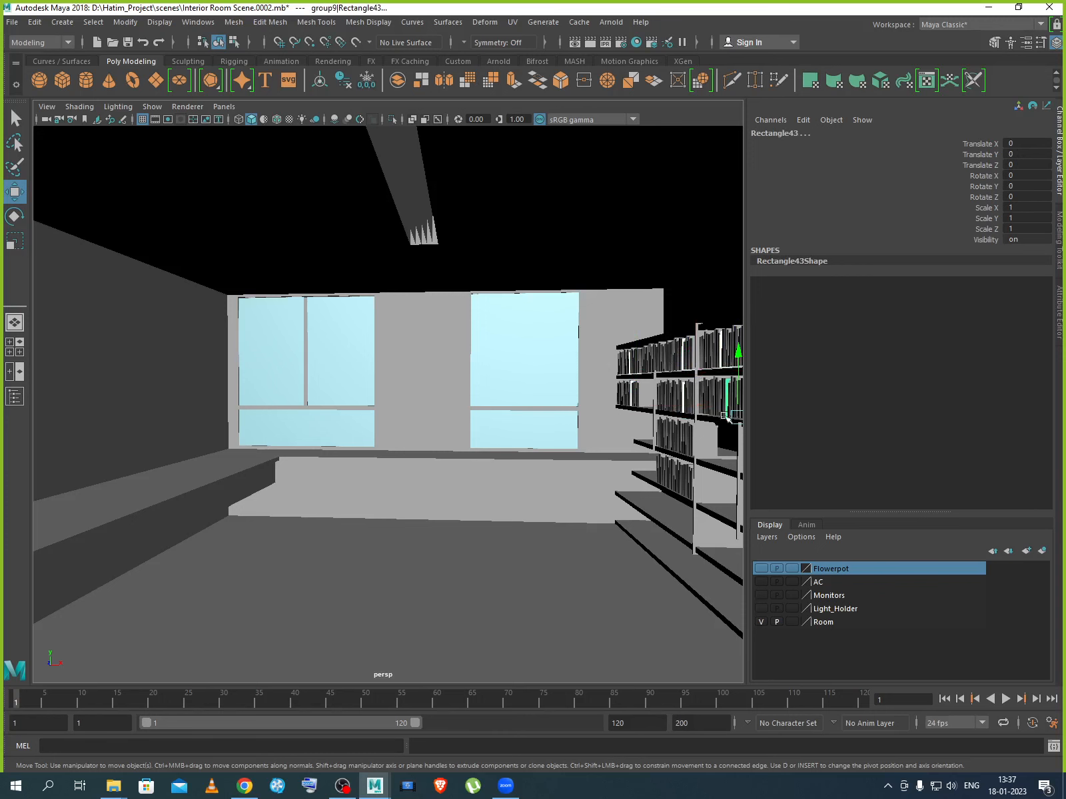
pyautogui.click(689, 478)
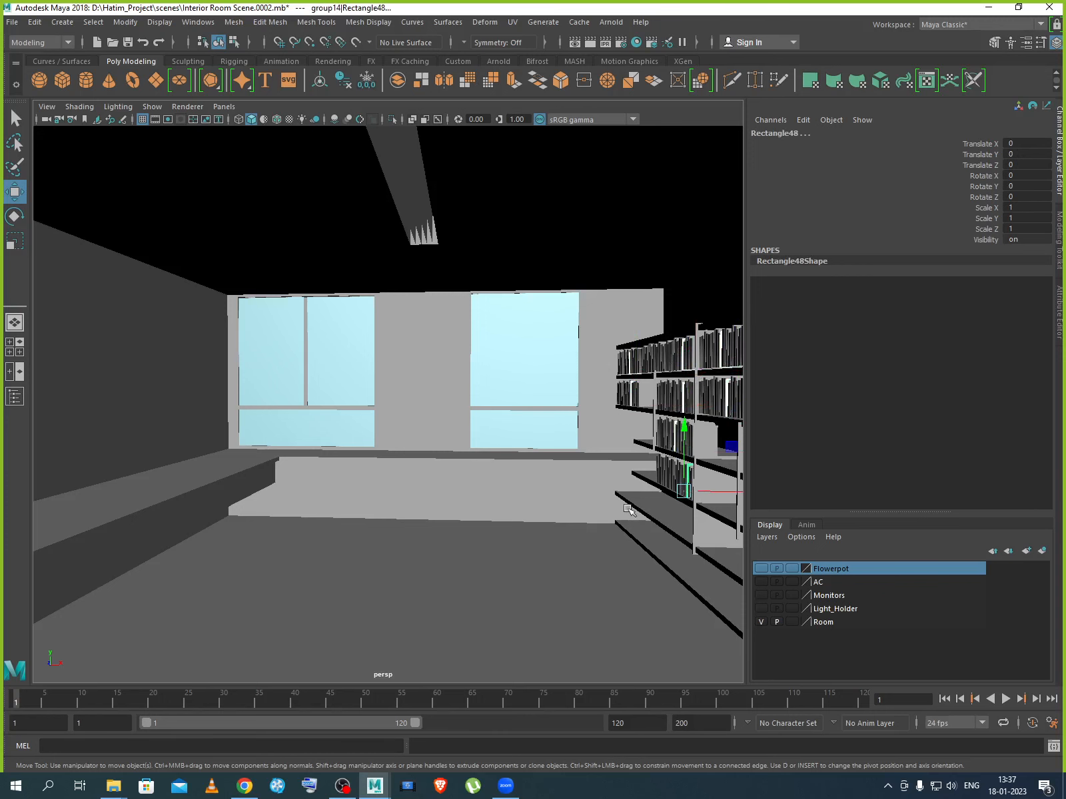
pyautogui.keyDown('alt'); pyautogui.moveTo(632, 511); pyautogui.dragTo(671, 518); pyautogui.keyUp('alt')
pyautogui.click(688, 340)
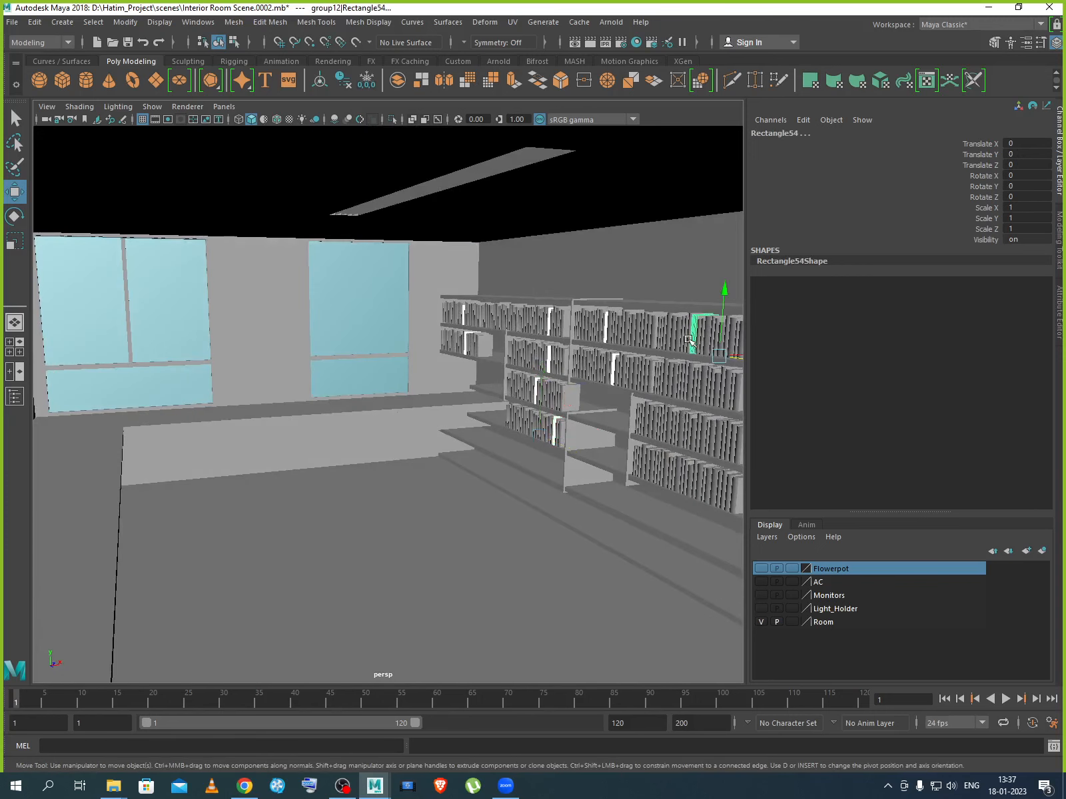
pyautogui.click(690, 390)
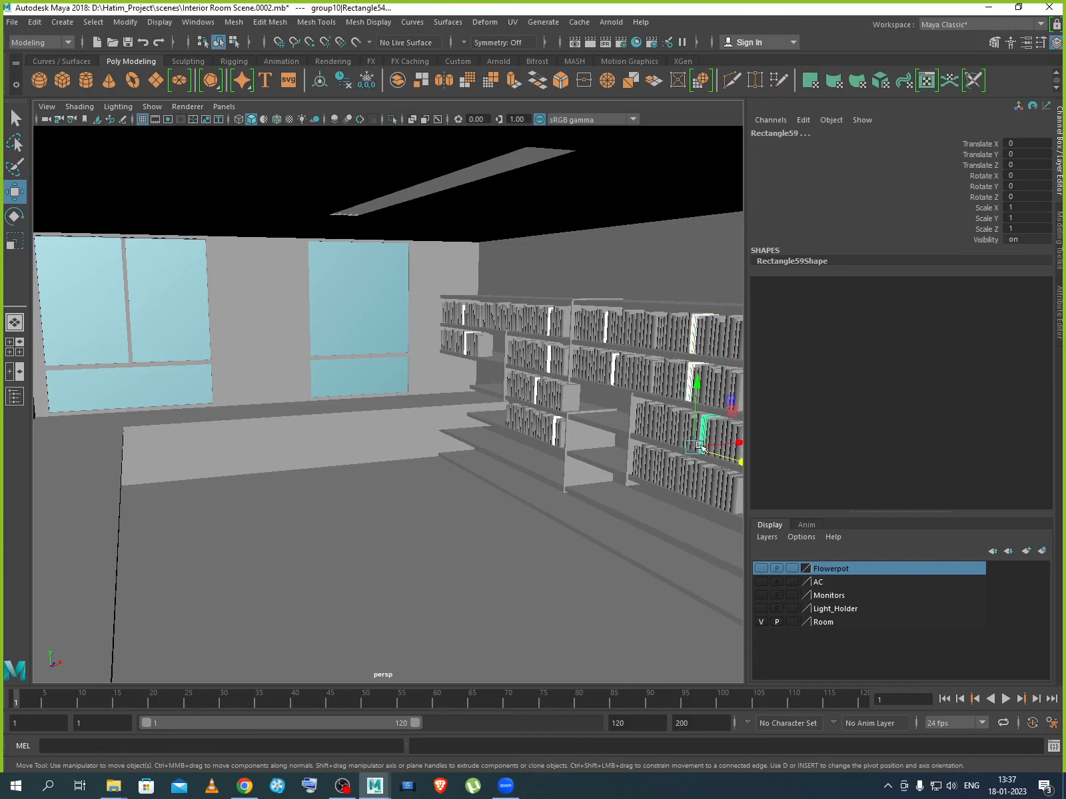
pyautogui.click(697, 486)
pyautogui.press('Up')
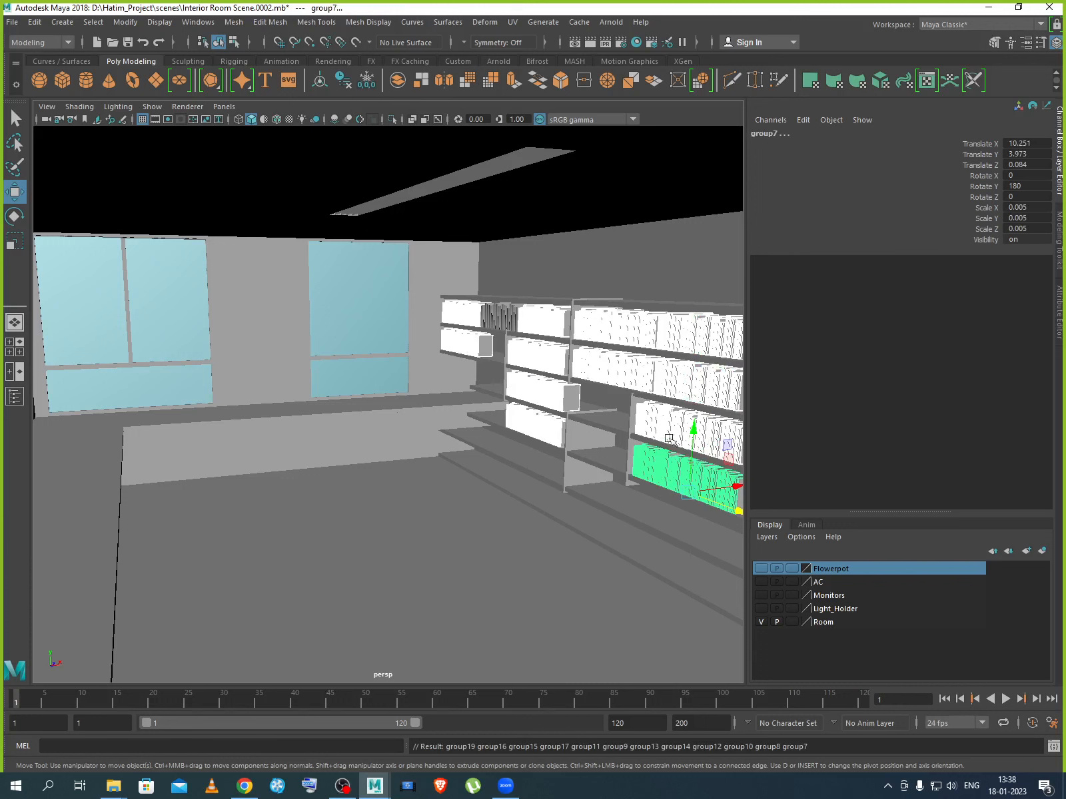
pyautogui.click(512, 330)
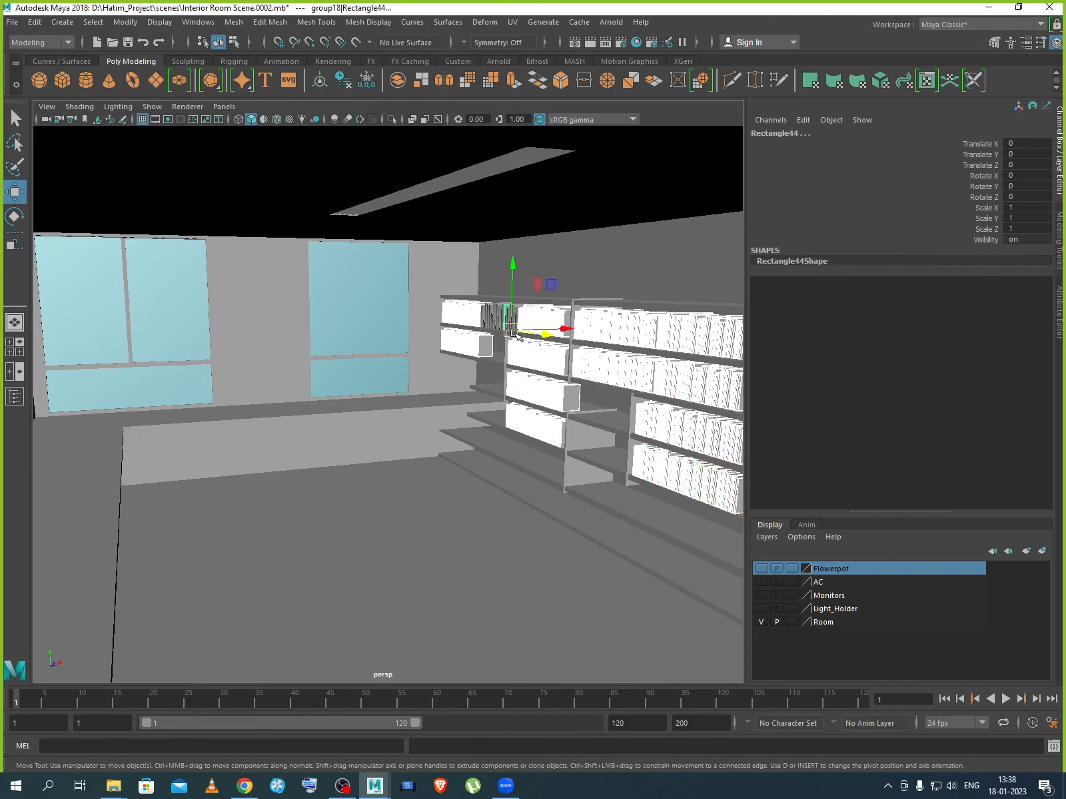
pyautogui.press('Up')
pyautogui.scroll(-3, 540, 394)
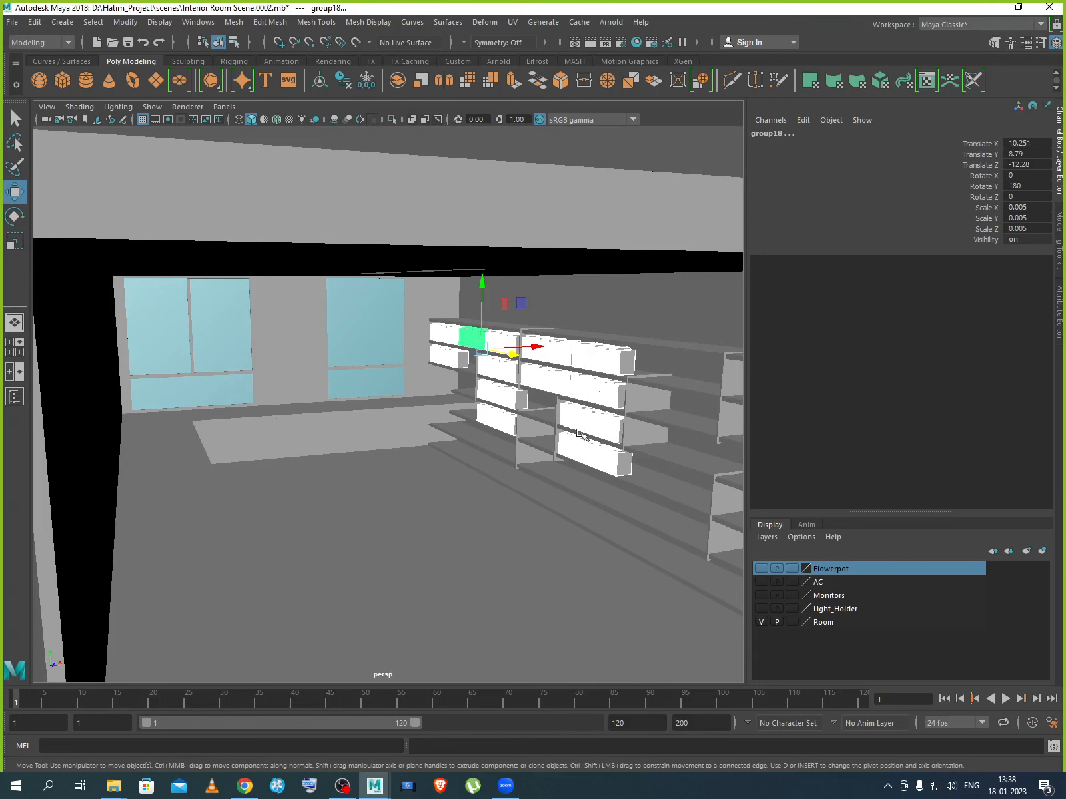
pyautogui.press('Delete')
pyautogui.scroll(3, 550, 363)
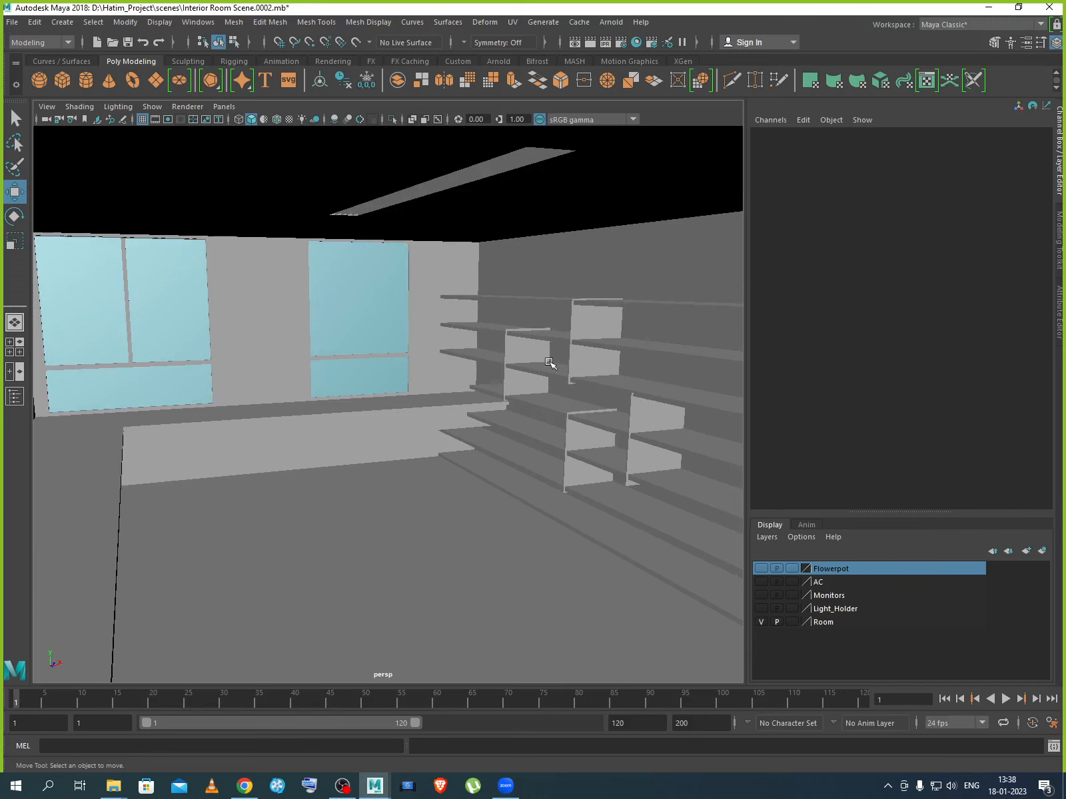
pyautogui.hotkey('ctrl', 'z')
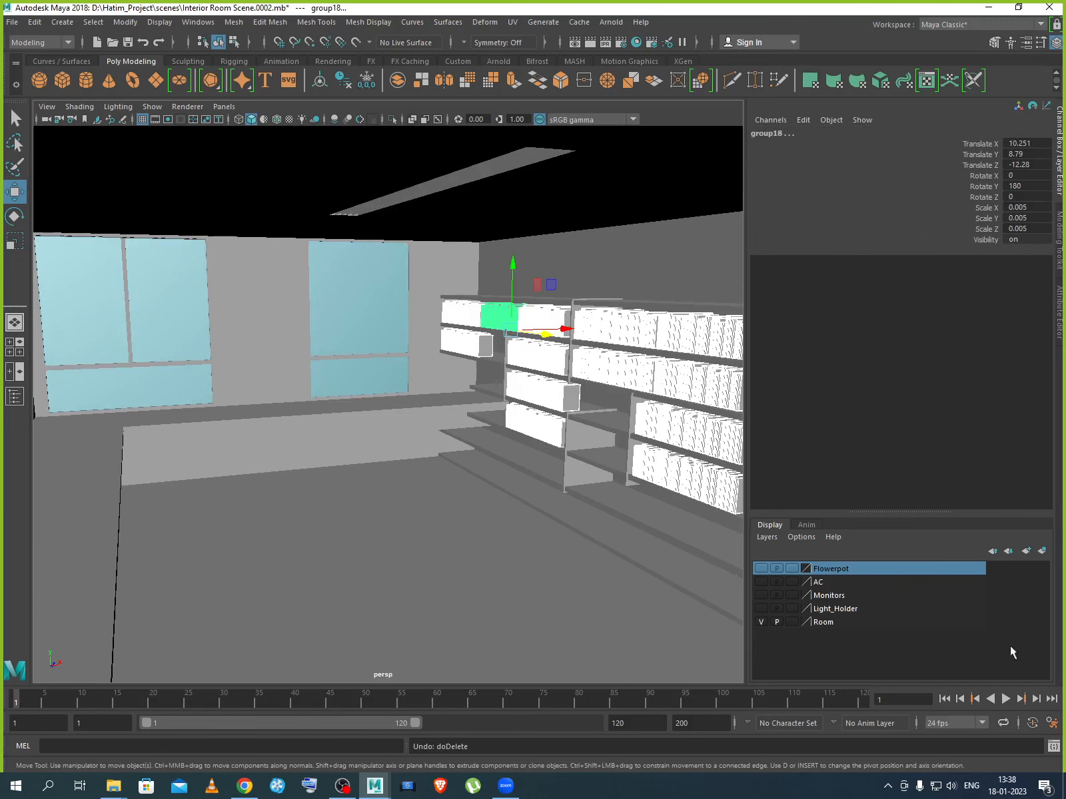
# Create a display layer from the selected book groups, name it Books, and toggle its visibility off and on.
pyautogui.click(1043, 552)
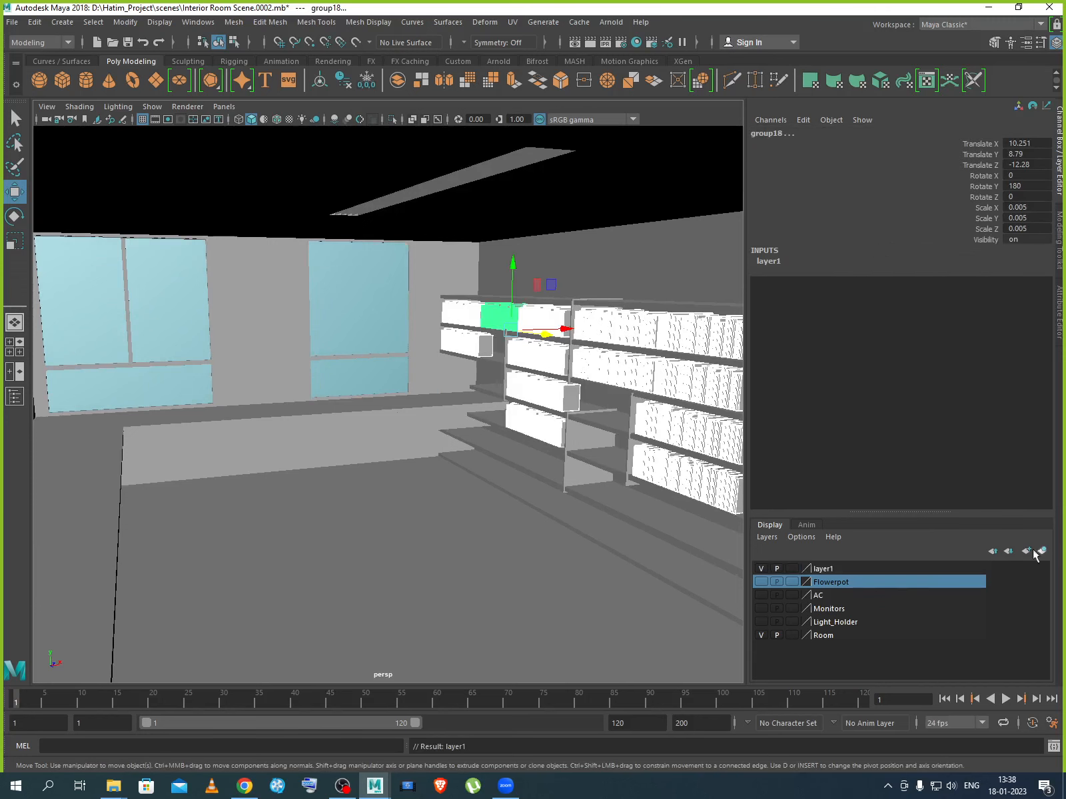
pyautogui.doubleClick(829, 570)
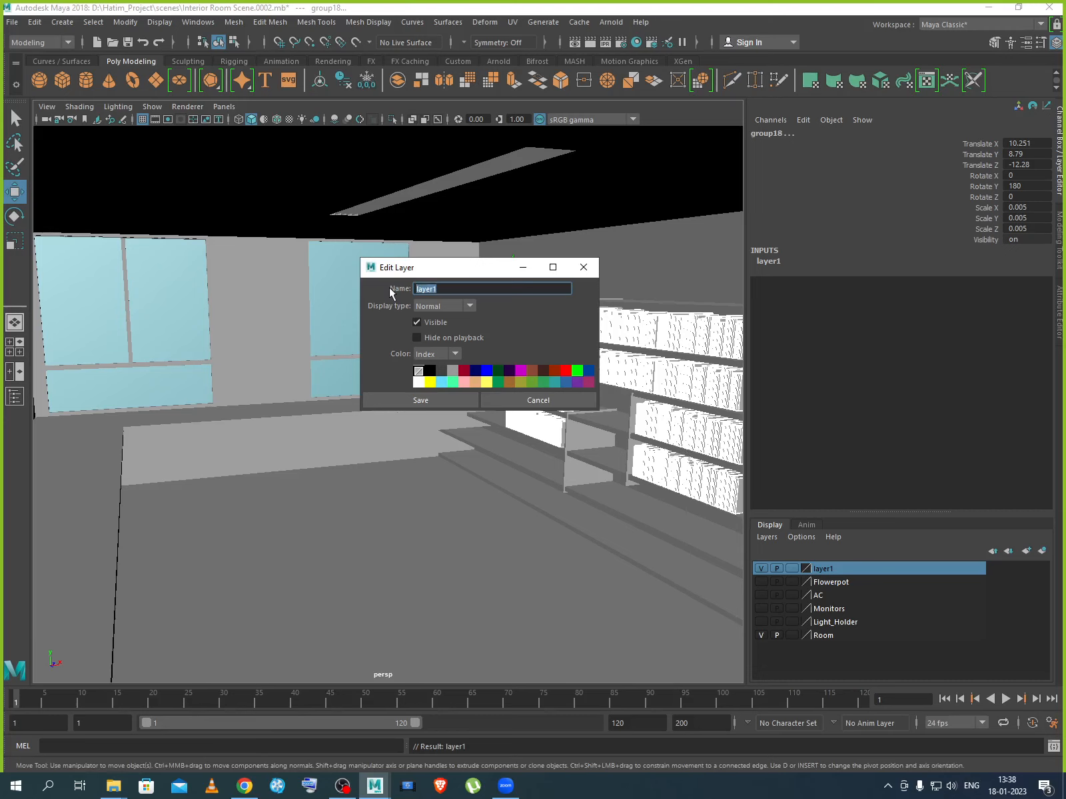
pyautogui.write('Books')
pyautogui.press('Return')
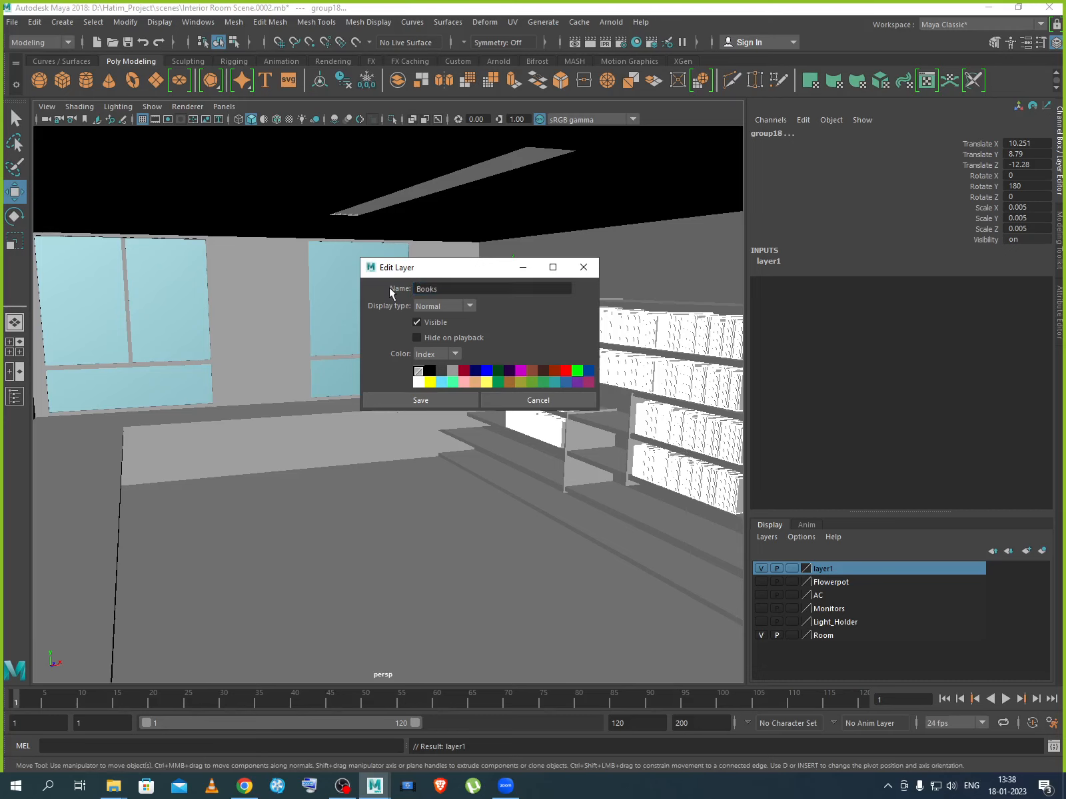
pyautogui.click(438, 402)
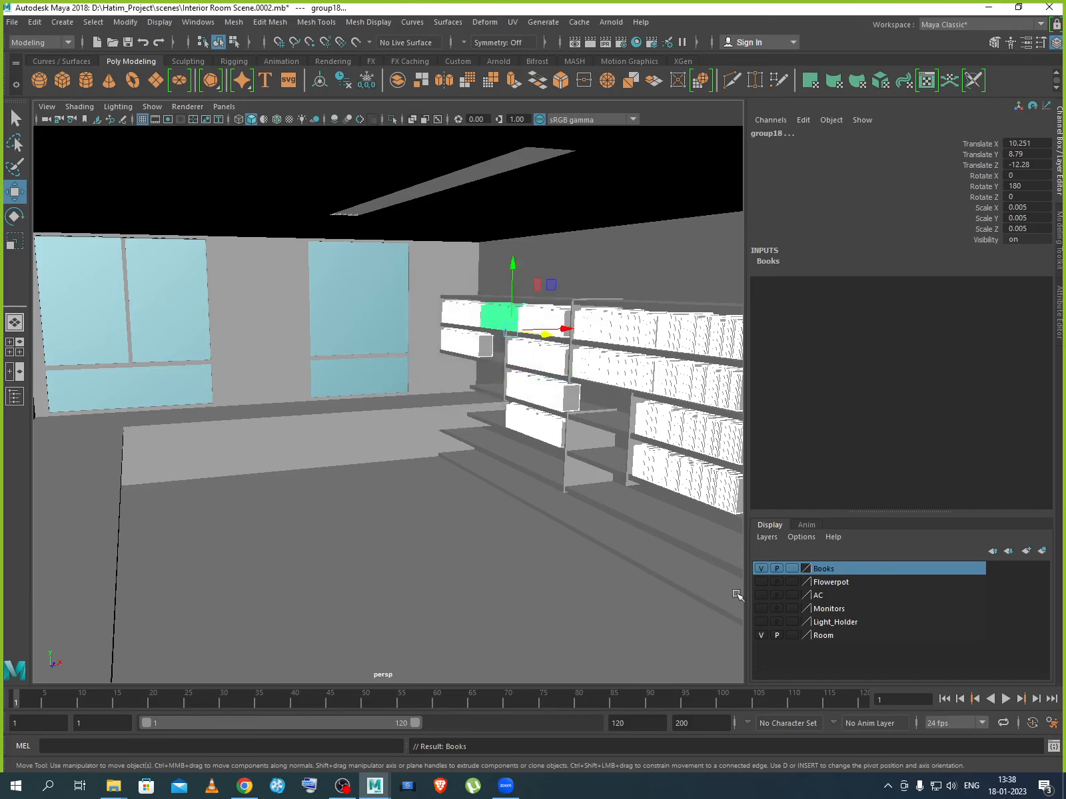
pyautogui.click(760, 569)
pyautogui.click(760, 569)
# Show the Flowerpot, AC, Monitors and Light_Holder layers, and clear the selection to view the whole room interior.
pyautogui.click(760, 582)
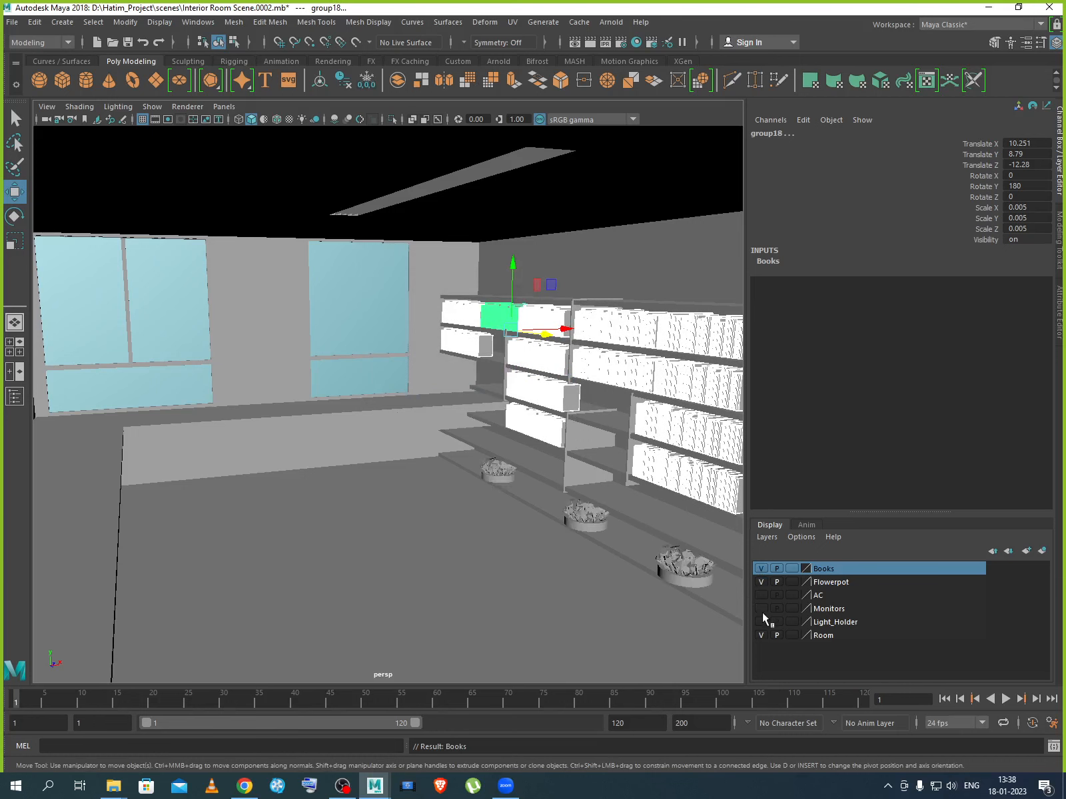
pyautogui.click(760, 608)
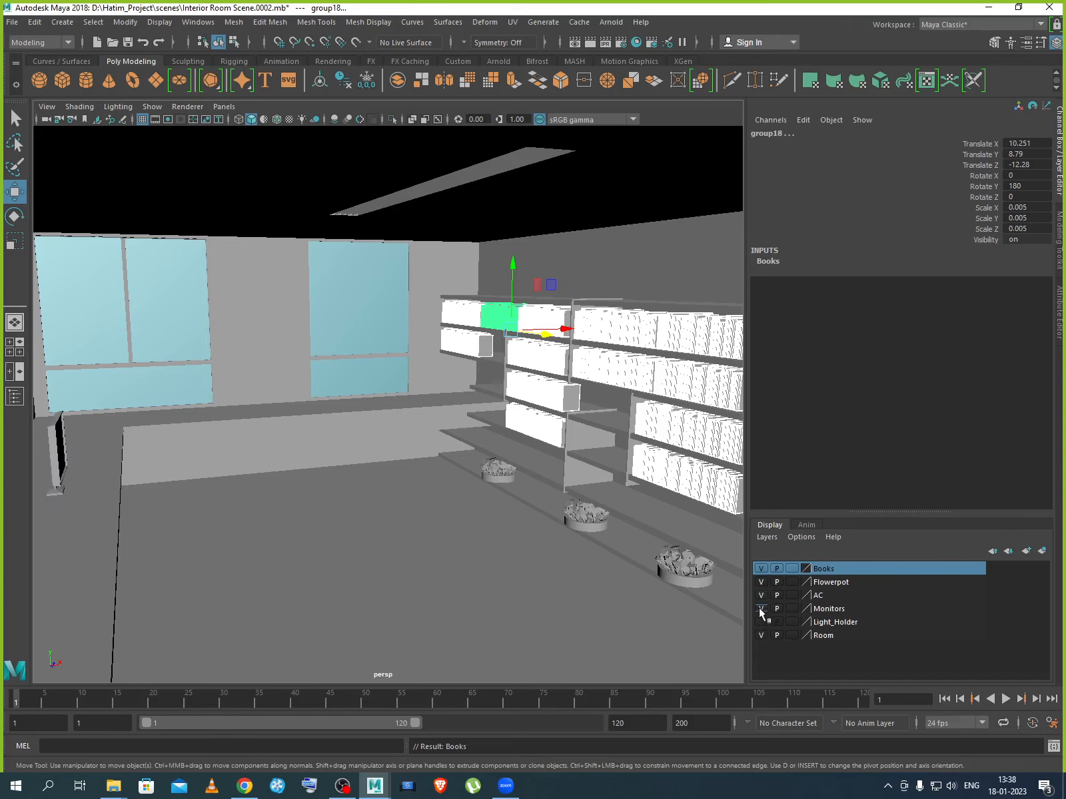
pyautogui.click(760, 622)
pyautogui.scroll(-2, 493, 618)
pyautogui.scroll(-3, 493, 617)
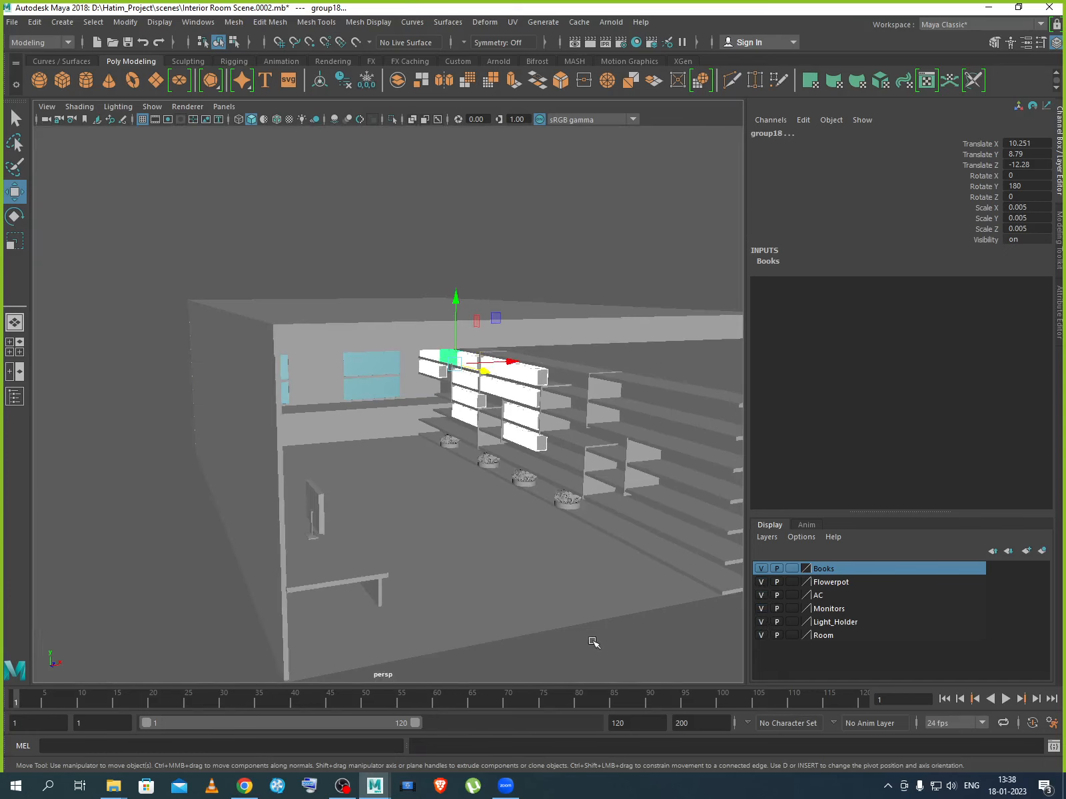
pyautogui.click(656, 649)
pyautogui.keyDown('alt'); pyautogui.moveTo(656, 649); pyautogui.dragTo(668, 600); pyautogui.keyUp('alt')
pyautogui.scroll(3, 615, 626)
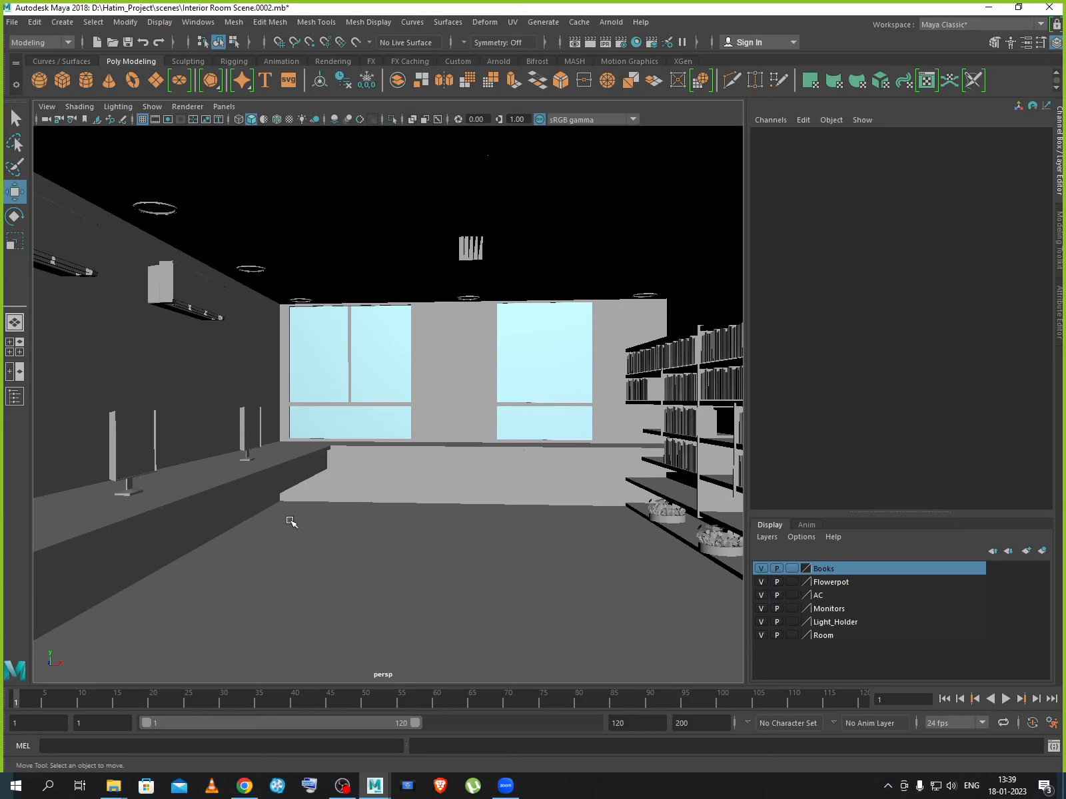
# Import the Schulpt Model.obj file from the project's scenes folder and frame the seated-figure sculpture in the perspective view.
pyautogui.scroll(-6, 307, 573)
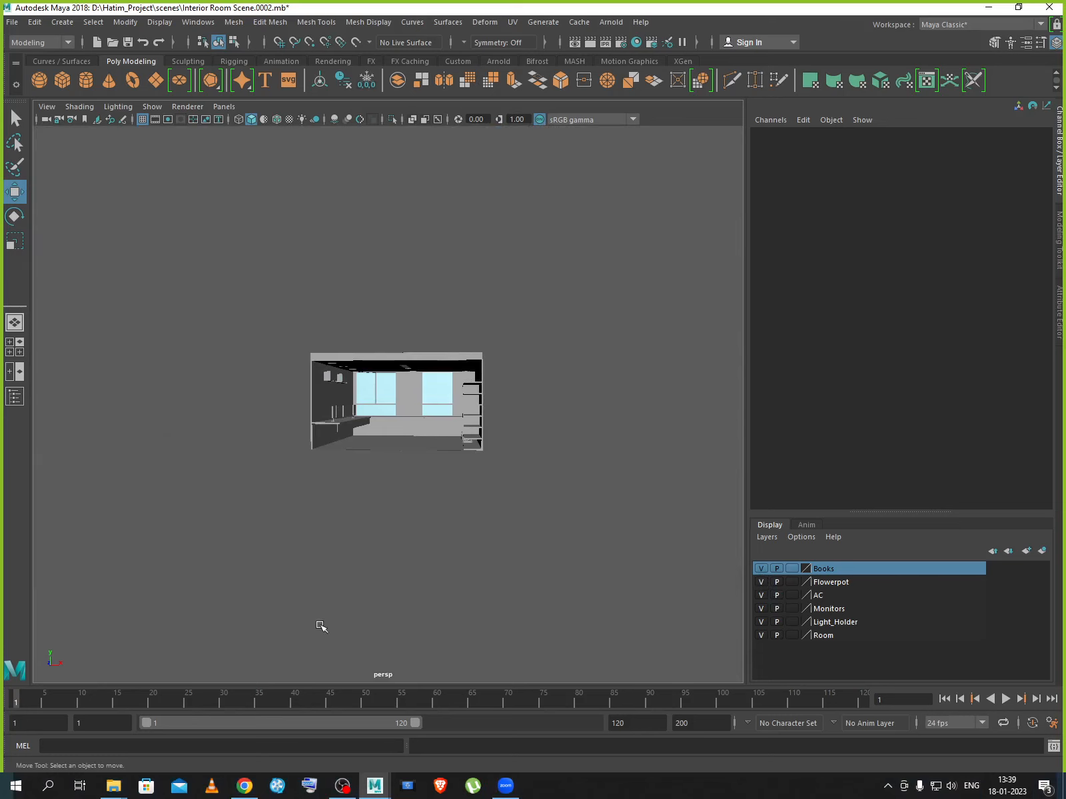
pyautogui.click(12, 22)
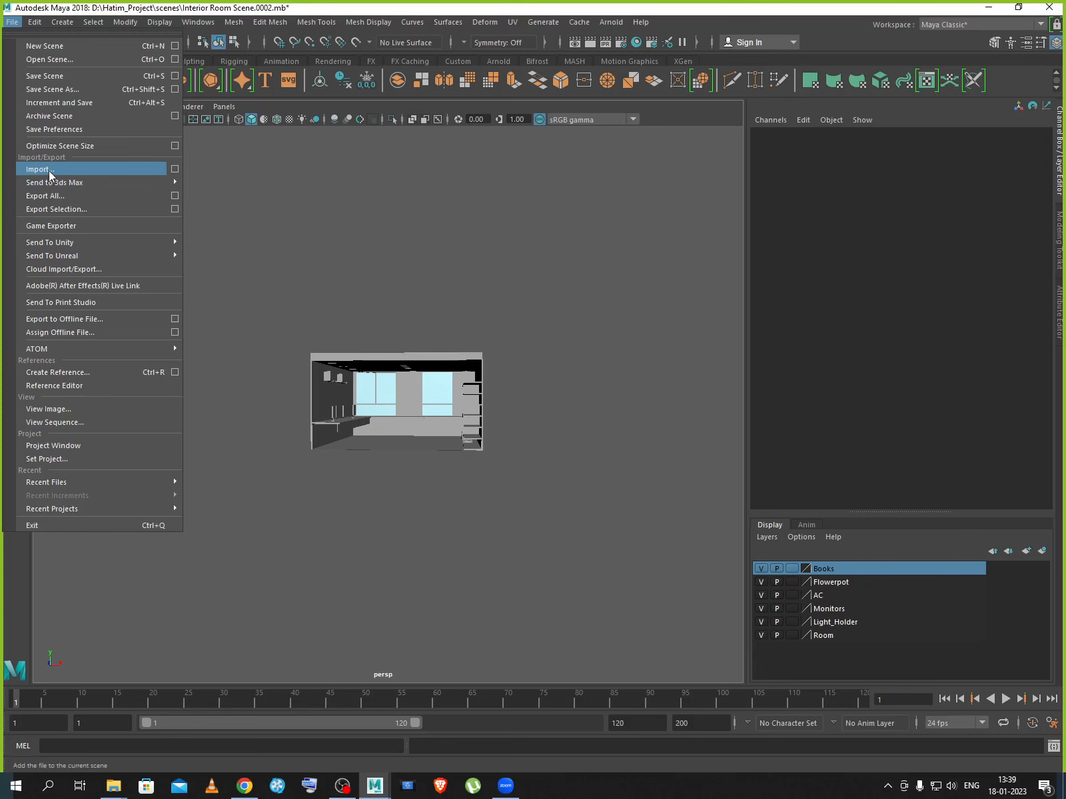
pyautogui.click(86, 170)
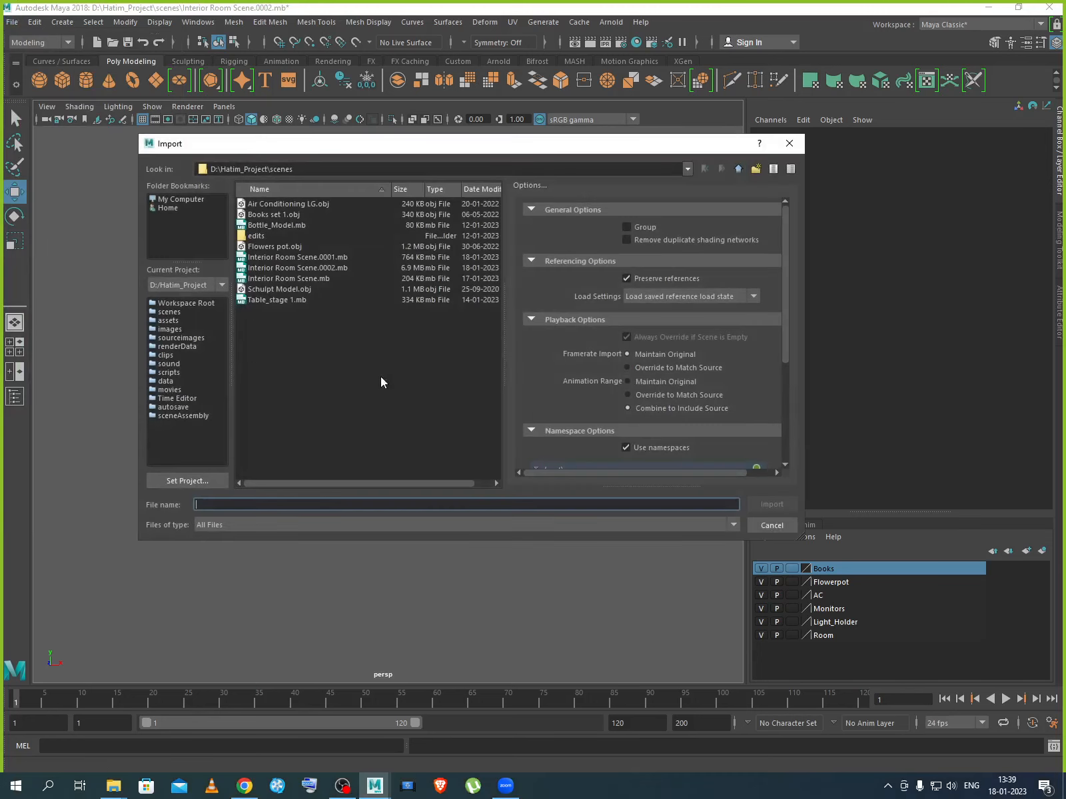
pyautogui.click(289, 291)
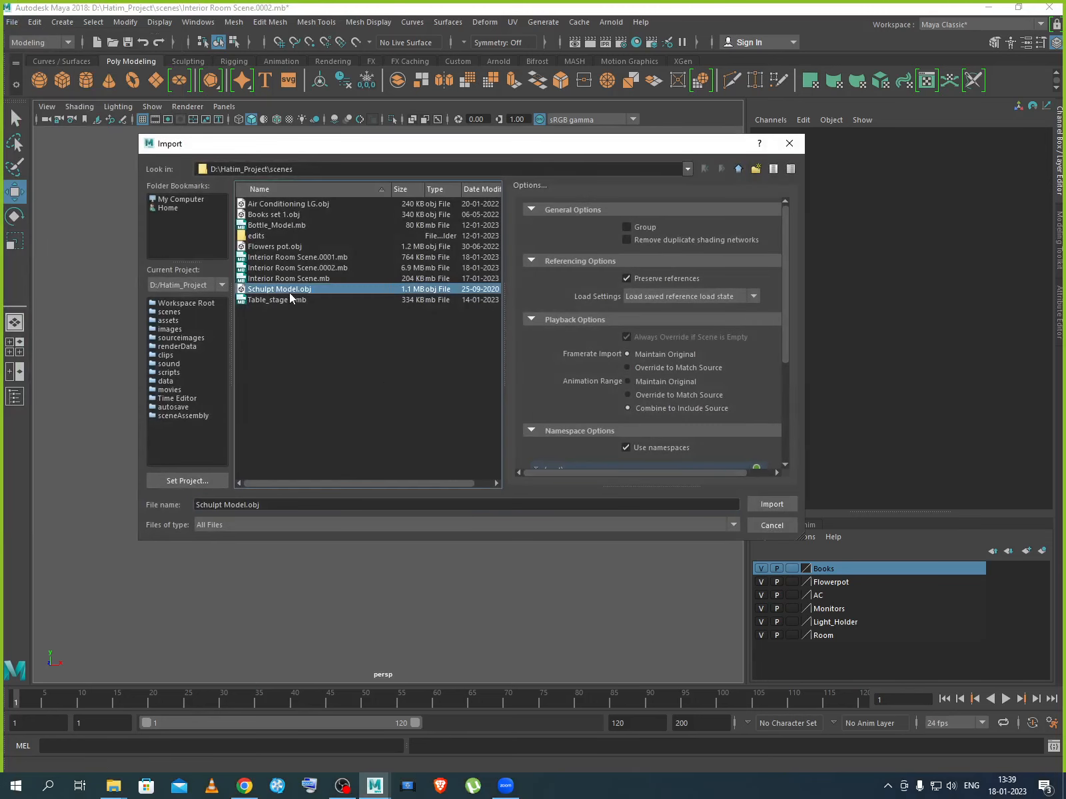
pyautogui.click(766, 505)
pyautogui.press('f')
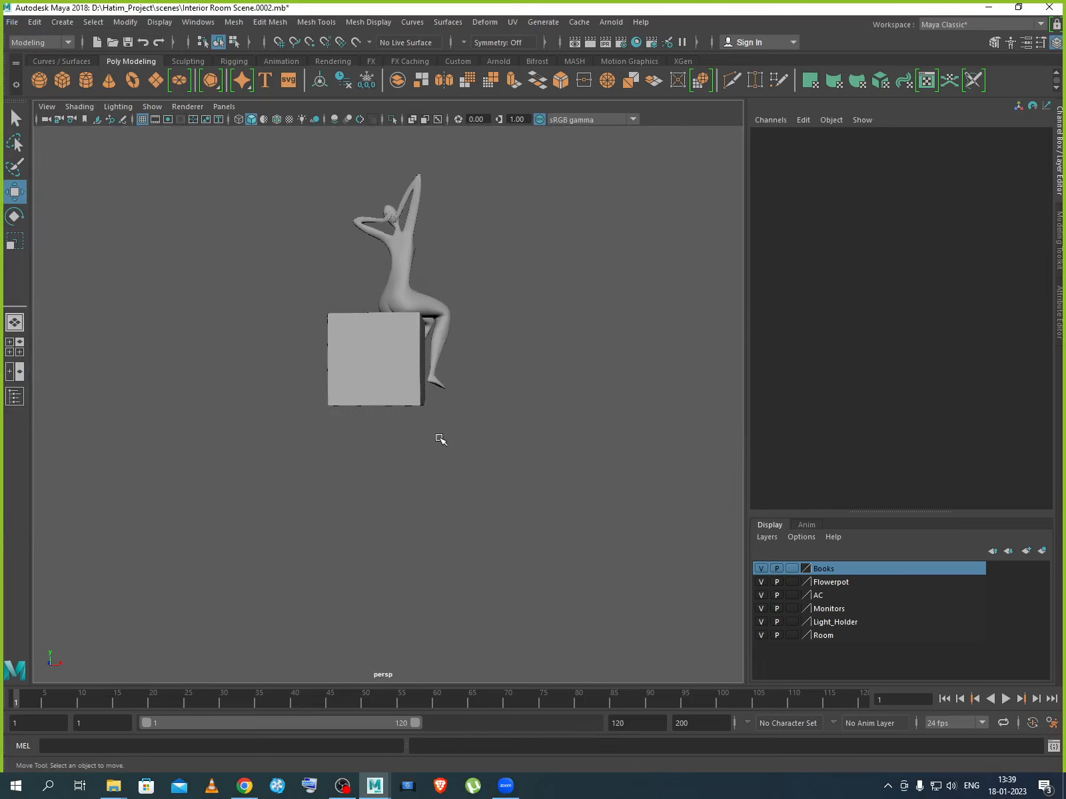
pyautogui.keyDown('alt'); pyautogui.moveTo(452, 447); pyautogui.dragTo(389, 453); pyautogui.keyUp('alt')
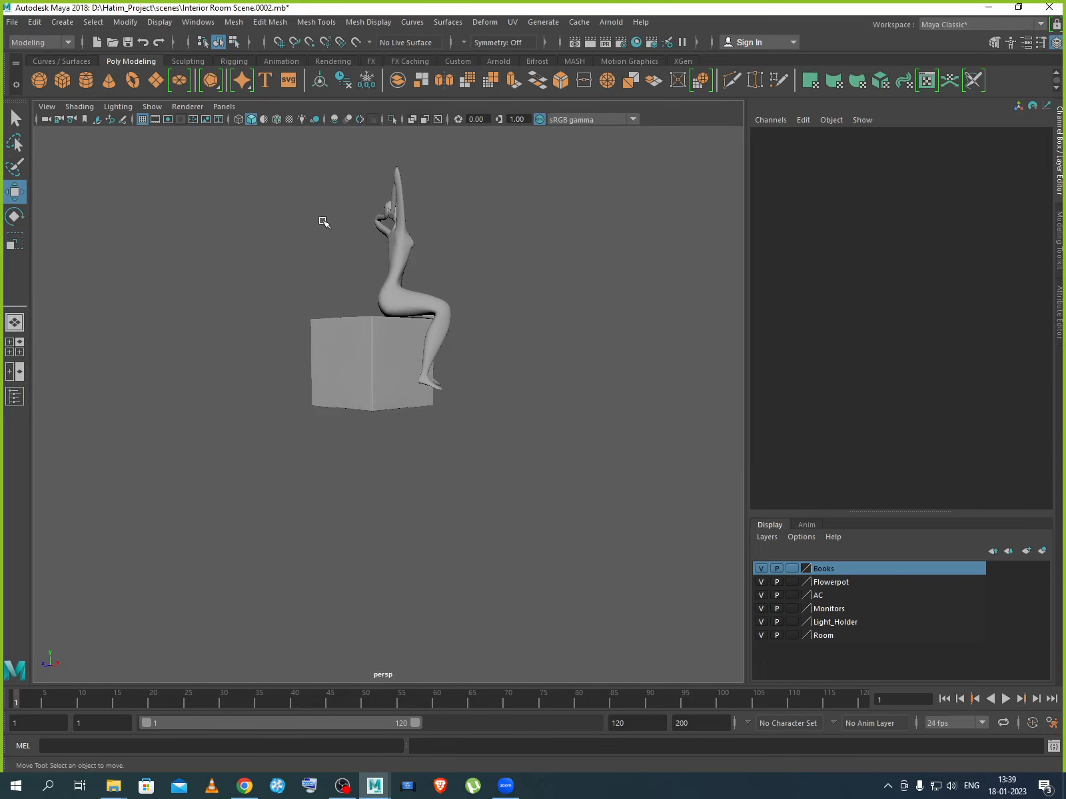
# Select the sculpture's figure and box together and scale both uniformly down to about 0.042.
pyautogui.moveTo(324, 222)
pyautogui.mouseDown()
pyautogui.moveTo(487, 399)
pyautogui.moveTo(492, 430)
pyautogui.moveTo(338, 437)
pyautogui.moveTo(398, 434)
pyautogui.mouseUp()
pyautogui.moveTo(322, 407); pyautogui.dragTo(504, 415)
pyautogui.keyDown('alt'); pyautogui.moveTo(559, 430); pyautogui.dragTo(347, 476, button='middle'); pyautogui.keyUp('alt')
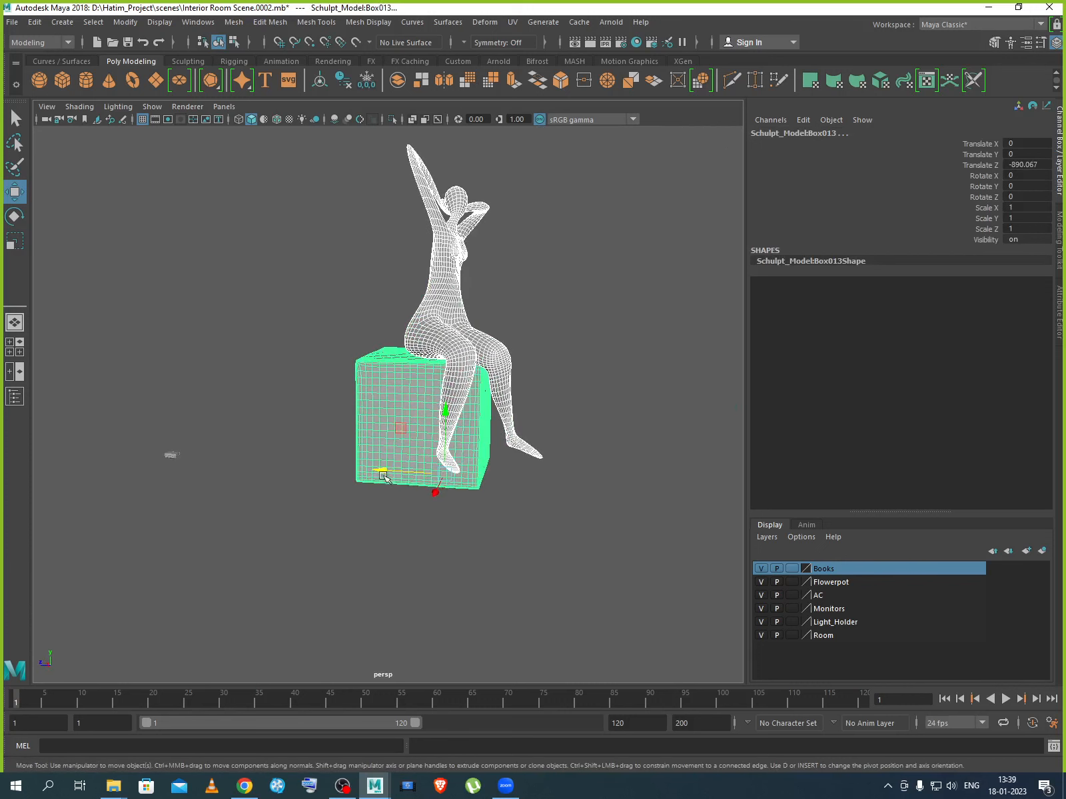
pyautogui.press('r')
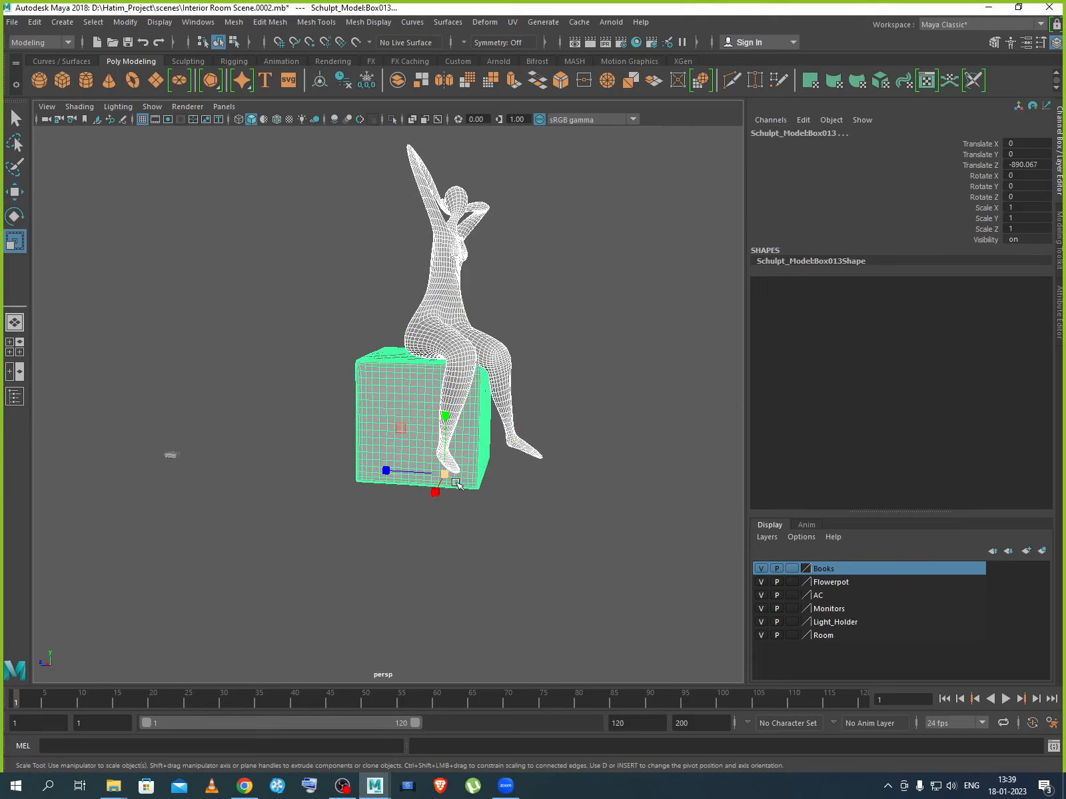
pyautogui.moveTo(456, 483); pyautogui.dragTo(308, 481)
pyautogui.scroll(3, 508, 541)
pyautogui.moveTo(482, 525); pyautogui.dragTo(86, 518)
pyautogui.press('w')
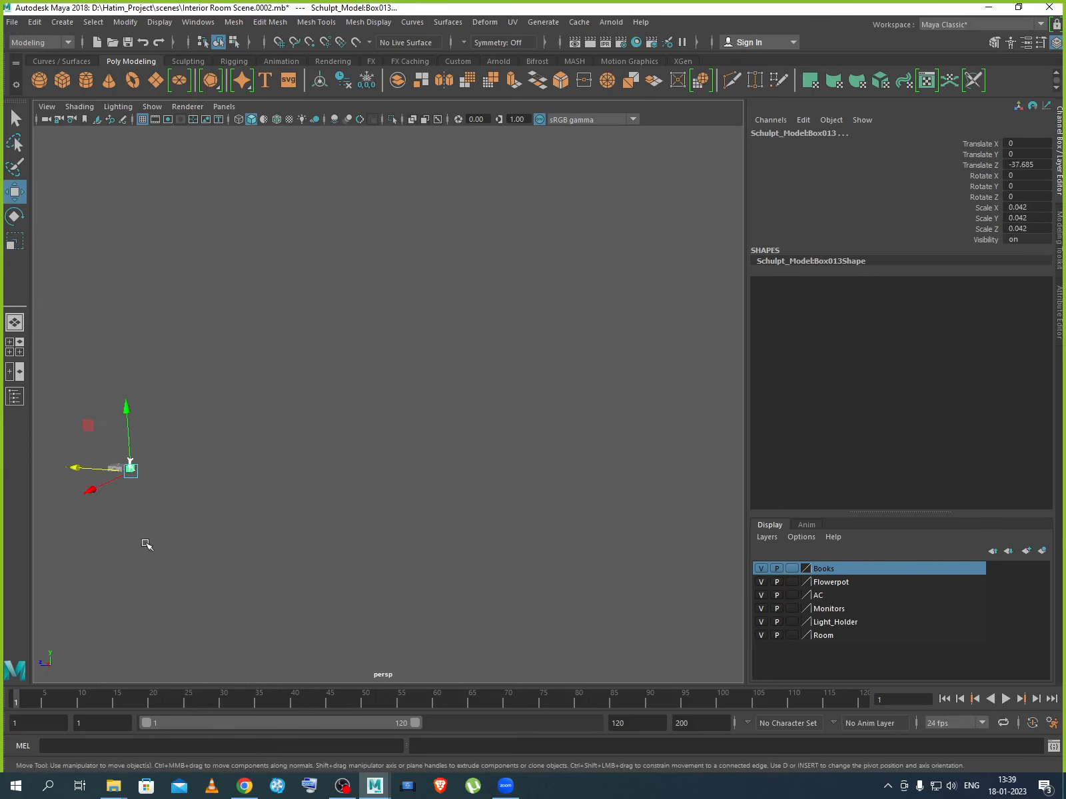
# Move the selected sculpture along Z to about 7.68, bringing it to the room.
pyautogui.press('f')
pyautogui.scroll(-5, 226, 540)
pyautogui.moveTo(333, 480); pyautogui.dragTo(157, 483)
# Try to scale the sculpture down further and raise it along Y, and undo these changes.
pyautogui.press('r')
pyautogui.keyDown('alt'); pyautogui.moveTo(219, 519); pyautogui.dragTo(366, 519); pyautogui.keyUp('alt')
pyautogui.scroll(5, 355, 553)
pyautogui.keyDown('alt'); pyautogui.moveTo(355, 554); pyautogui.dragTo(375, 362, button='middle'); pyautogui.keyUp('alt')
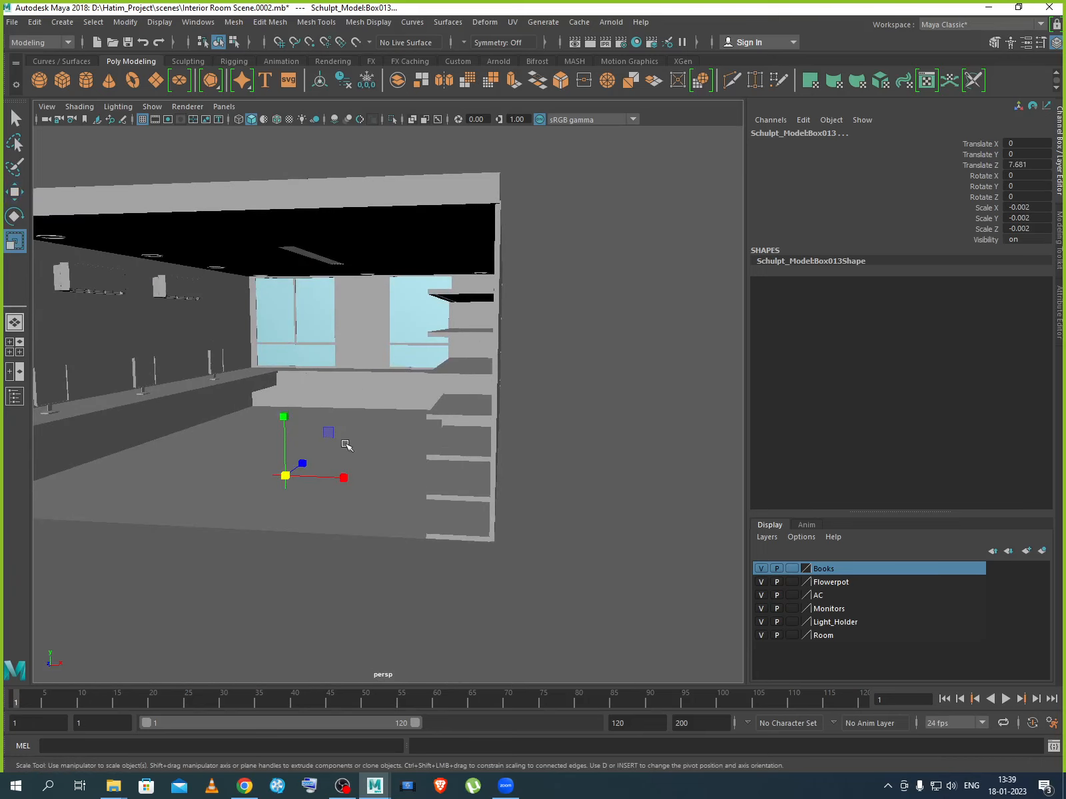
pyautogui.press('w')
pyautogui.moveTo(282, 443); pyautogui.dragTo(286, 435)
pyautogui.hotkey('ctrl', 'z')
pyautogui.hotkey('ctrl', 'z')
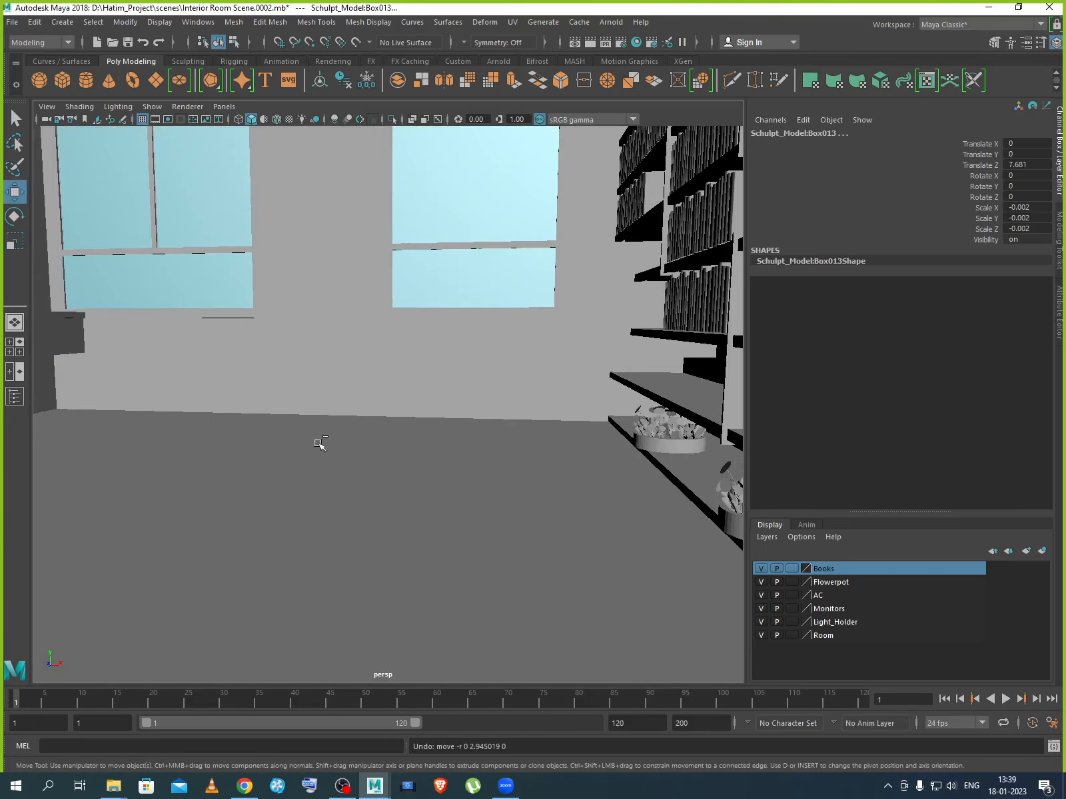
# Scale the selected sculpture uniformly to about 0.01 so it fits within the room's height.
pyautogui.scroll(-8, 337, 444)
pyautogui.keyDown('alt'); pyautogui.moveTo(382, 481); pyautogui.dragTo(221, 444); pyautogui.keyUp('alt')
pyautogui.press('r')
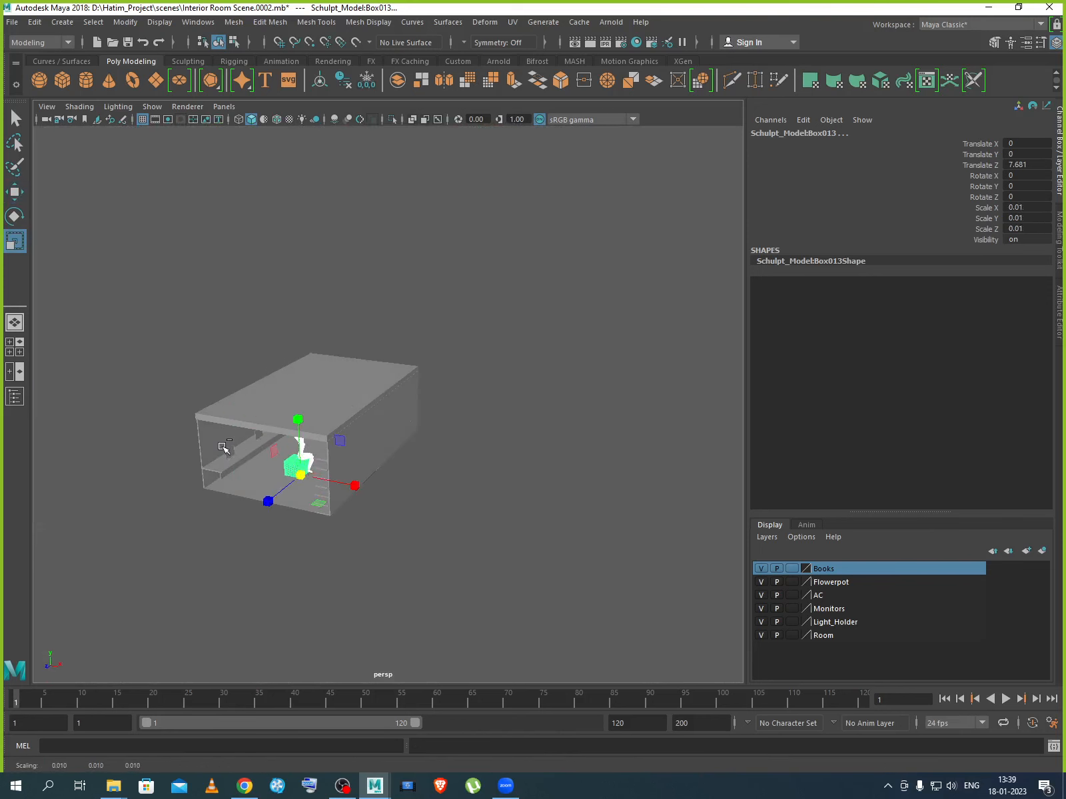
# Group the sculpture's figure and box, and scale the group uniformly to about 0.602.
pyautogui.hotkey('ctrl', 'g')
pyautogui.keyDown('alt'); pyautogui.moveTo(291, 537); pyautogui.dragTo(262, 461); pyautogui.keyUp('alt')
pyautogui.scroll(10, 356, 505)
pyautogui.press('w')
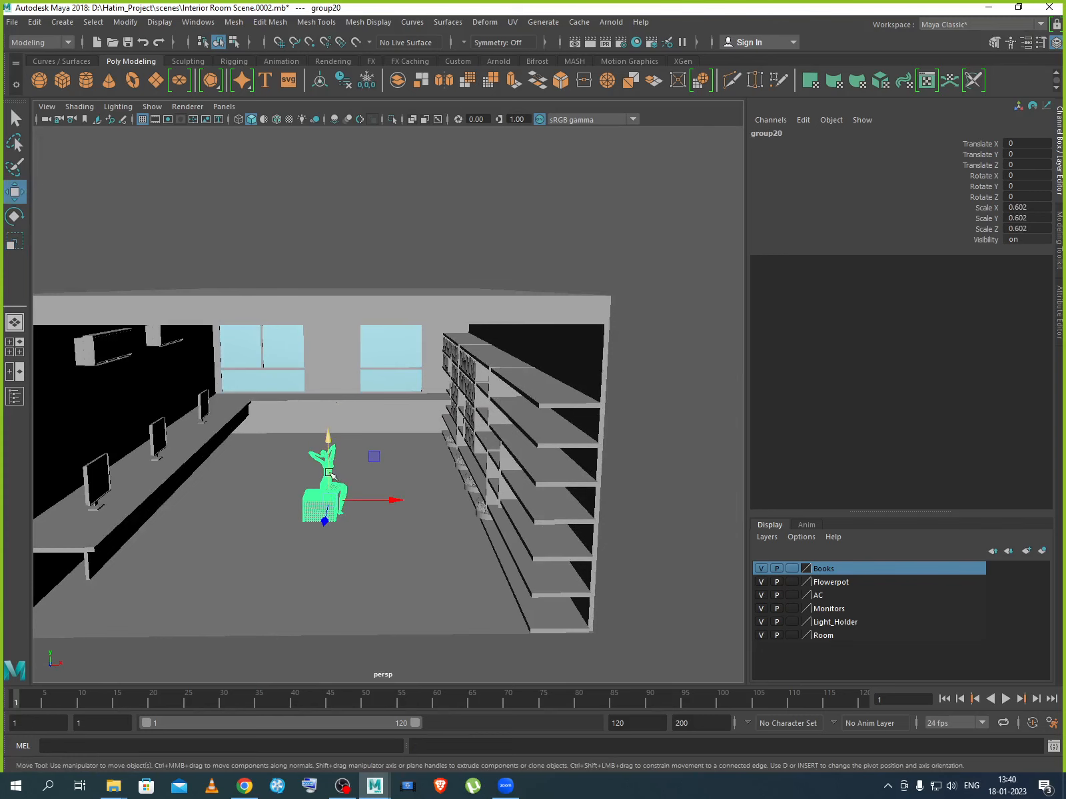
# Move the sculpture group onto the monitor desk along the side wall, at about X -10.42, Y 4.84, Z 4.514.
pyautogui.moveTo(331, 475); pyautogui.dragTo(200, 466)
pyautogui.keyDown('alt'); pyautogui.moveTo(208, 477); pyautogui.dragTo(591, 487); pyautogui.keyUp('alt')
pyautogui.scroll(4, 153, 484)
pyautogui.scroll(-4, 454, 489)
pyautogui.keyDown('alt'); pyautogui.moveTo(435, 497); pyautogui.dragTo(650, 551); pyautogui.keyUp('alt')
pyautogui.scroll(4, 244, 469)
pyautogui.keyDown('alt'); pyautogui.moveTo(243, 470); pyautogui.dragTo(607, 525); pyautogui.keyUp('alt')
pyautogui.scroll(-4, 254, 476)
pyautogui.scroll(-2, 468, 500)
pyautogui.keyDown('alt'); pyautogui.moveTo(417, 498); pyautogui.dragTo(480, 521); pyautogui.keyUp('alt')
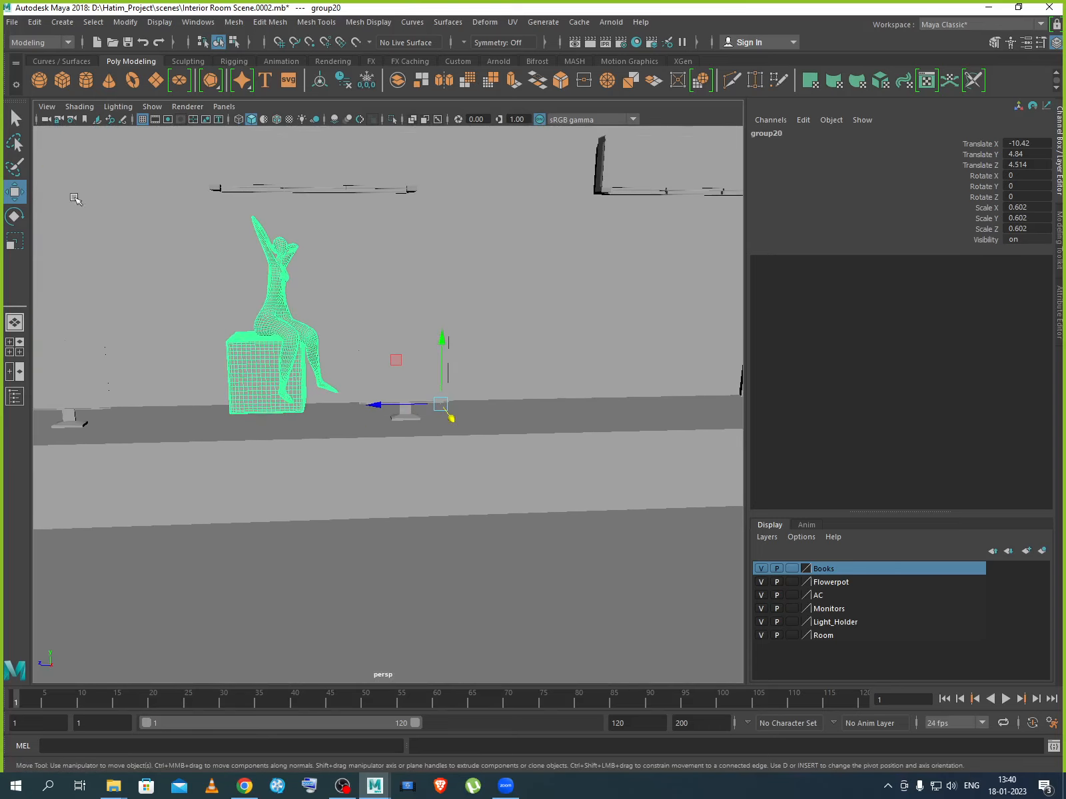
# Center the sculpture group's pivot and move the group to about Y 4.484 and Z 5.405, between two monitors.
pyautogui.click(125, 22)
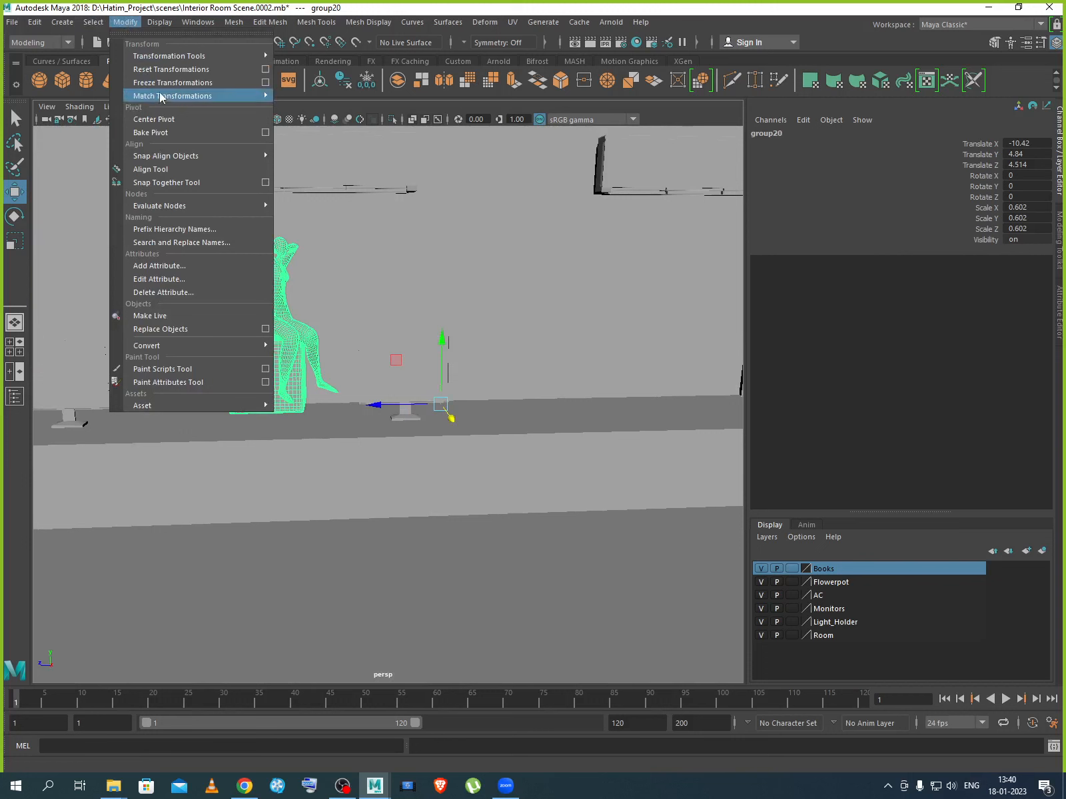
pyautogui.click(153, 119)
pyautogui.moveTo(240, 321); pyautogui.dragTo(243, 289)
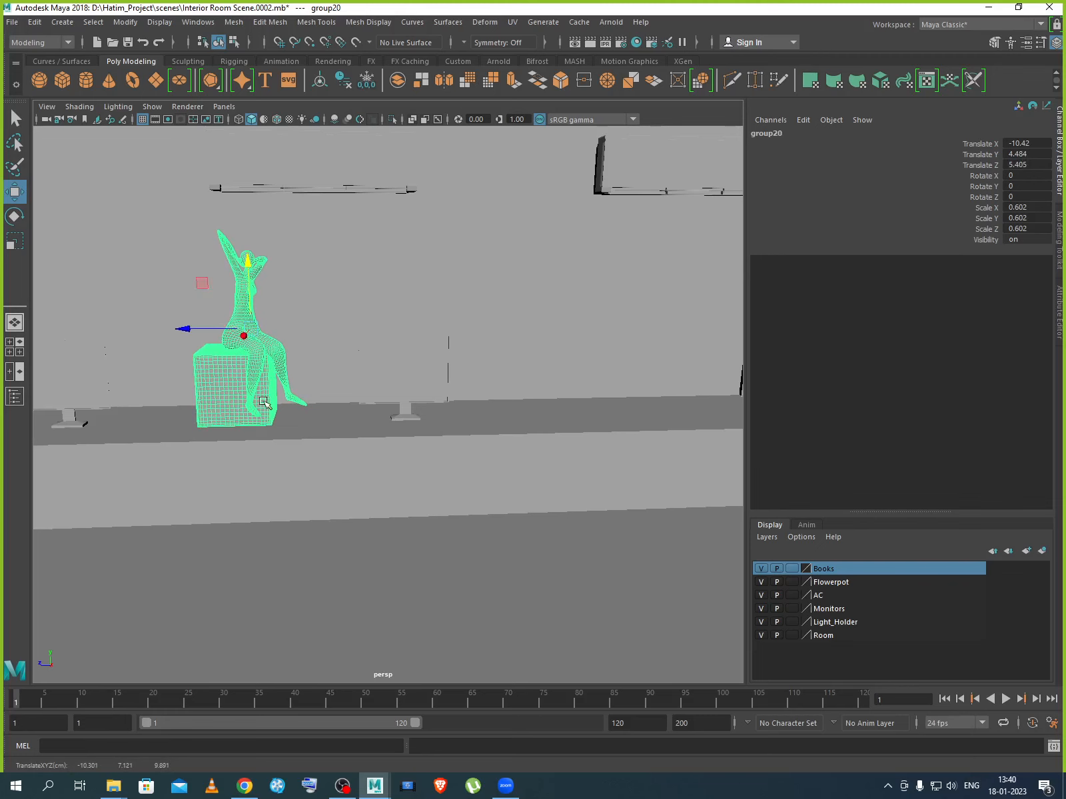
# Scale the sculpture group to about 0.38 and place it on the desk against the wall at about X -11.518, Y 3.506.
pyautogui.press('r')
pyautogui.moveTo(254, 325)
pyautogui.mouseDown()
pyautogui.moveTo(206, 311)
pyautogui.moveTo(246, 303)
pyautogui.moveTo(246, 321)
pyautogui.mouseUp()
pyautogui.press('w')
pyautogui.keyDown('alt'); pyautogui.moveTo(253, 419); pyautogui.dragTo(327, 410); pyautogui.keyUp('alt')
pyautogui.scroll(-5, 293, 477)
pyautogui.keyDown('alt'); pyautogui.moveTo(291, 478); pyautogui.dragTo(362, 482); pyautogui.keyUp('alt')
pyautogui.moveTo(306, 424); pyautogui.dragTo(252, 464)
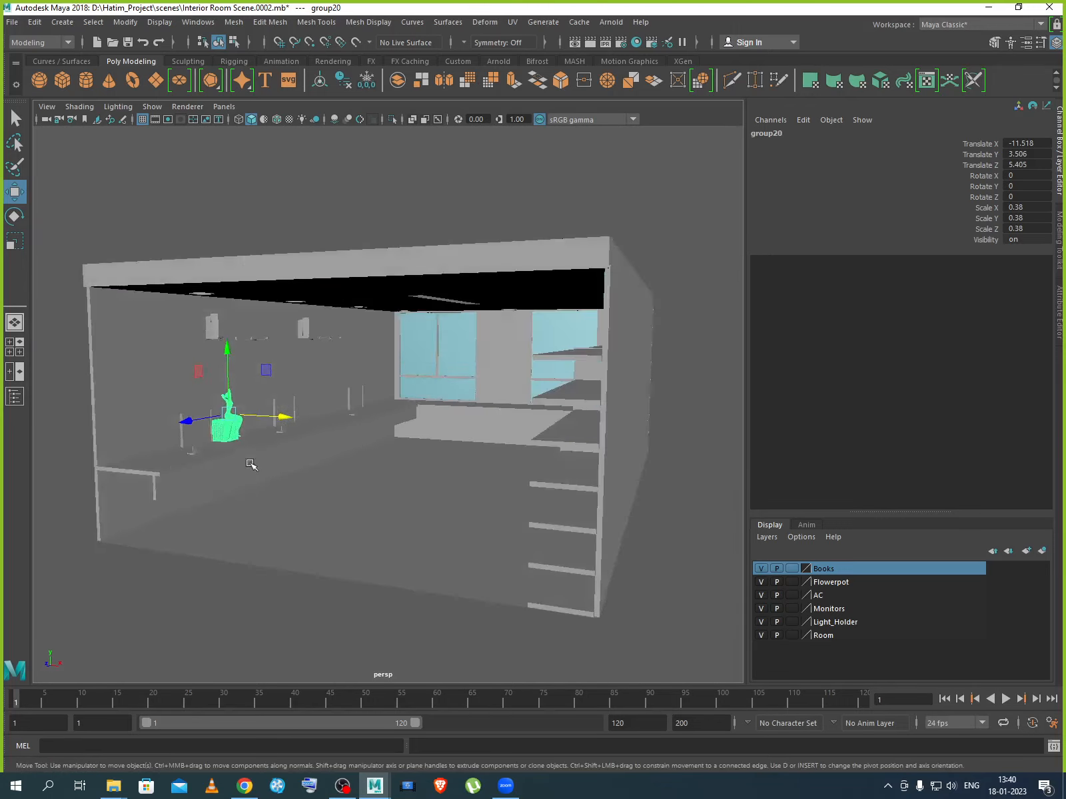
# Switch to the top view and shift the sculpture group along Z to about 5.219, between the desk's monitors.
pyautogui.scroll(5, 243, 453)
pyautogui.keyDown('alt'); pyautogui.moveTo(243, 453); pyautogui.dragTo(480, 474, button='middle'); pyautogui.keyUp('alt')
pyautogui.scroll(-4, 456, 489)
pyautogui.keyDown('alt'); pyautogui.moveTo(437, 489); pyautogui.dragTo(426, 517); pyautogui.keyUp('alt')
pyautogui.press('space')
pyautogui.press('space')
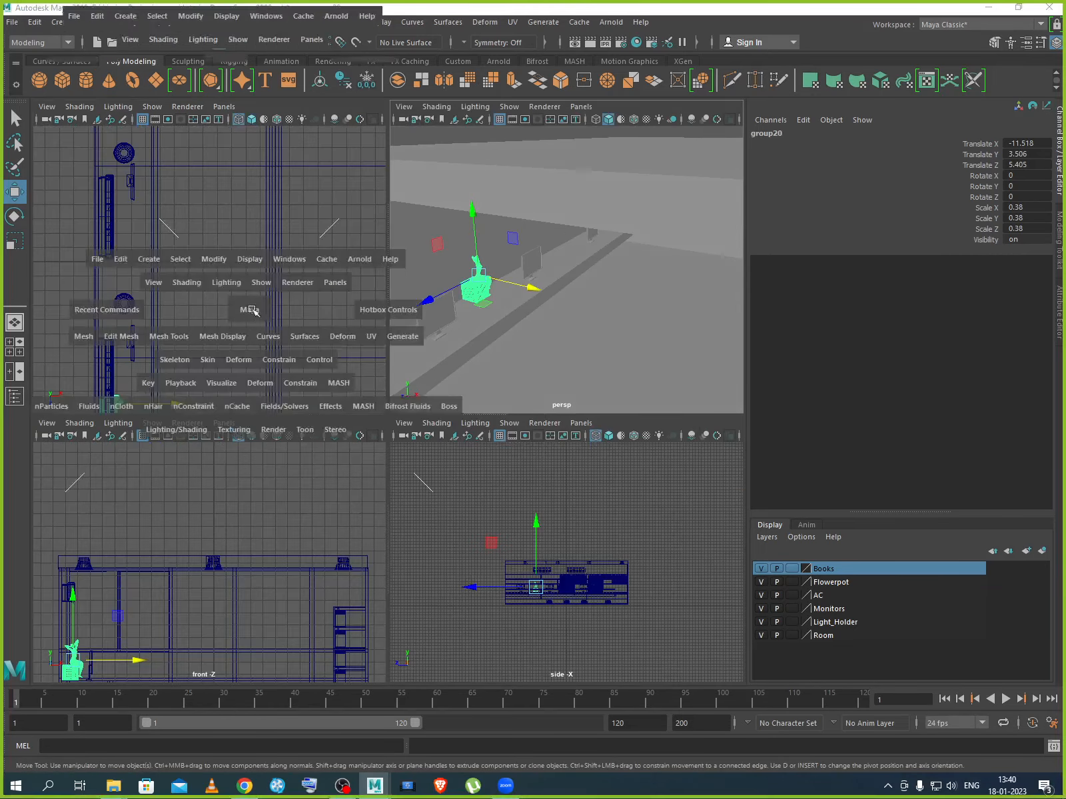
pyautogui.scroll(-3, 254, 310)
pyautogui.keyDown('alt'); pyautogui.moveTo(312, 492); pyautogui.dragTo(393, 496, button='middle'); pyautogui.keyUp('alt')
pyautogui.scroll(5, 326, 404)
pyautogui.moveTo(296, 539); pyautogui.dragTo(296, 535)
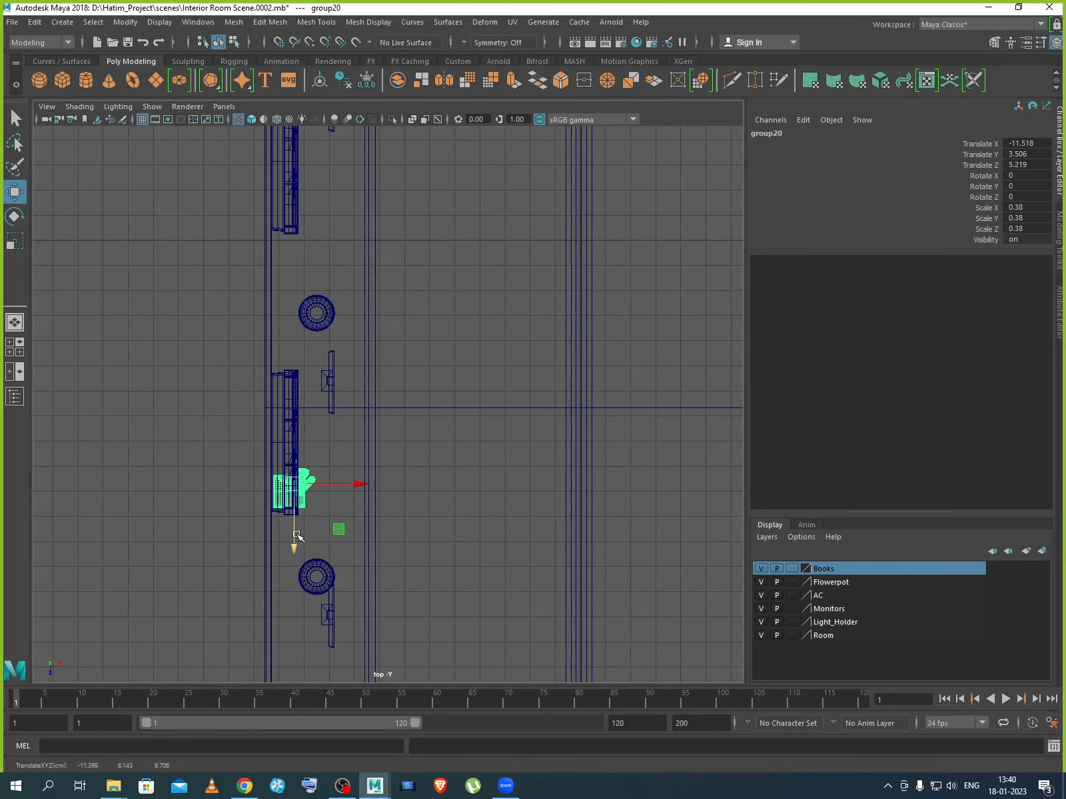
# Duplicate the sculpture group and move the copy along Z to about -4.409, into the next gap between monitors.
pyautogui.hotkey('ctrl', 'd')
pyautogui.moveTo(294, 536); pyautogui.dragTo(293, 295)
pyautogui.scroll(1, 333, 287)
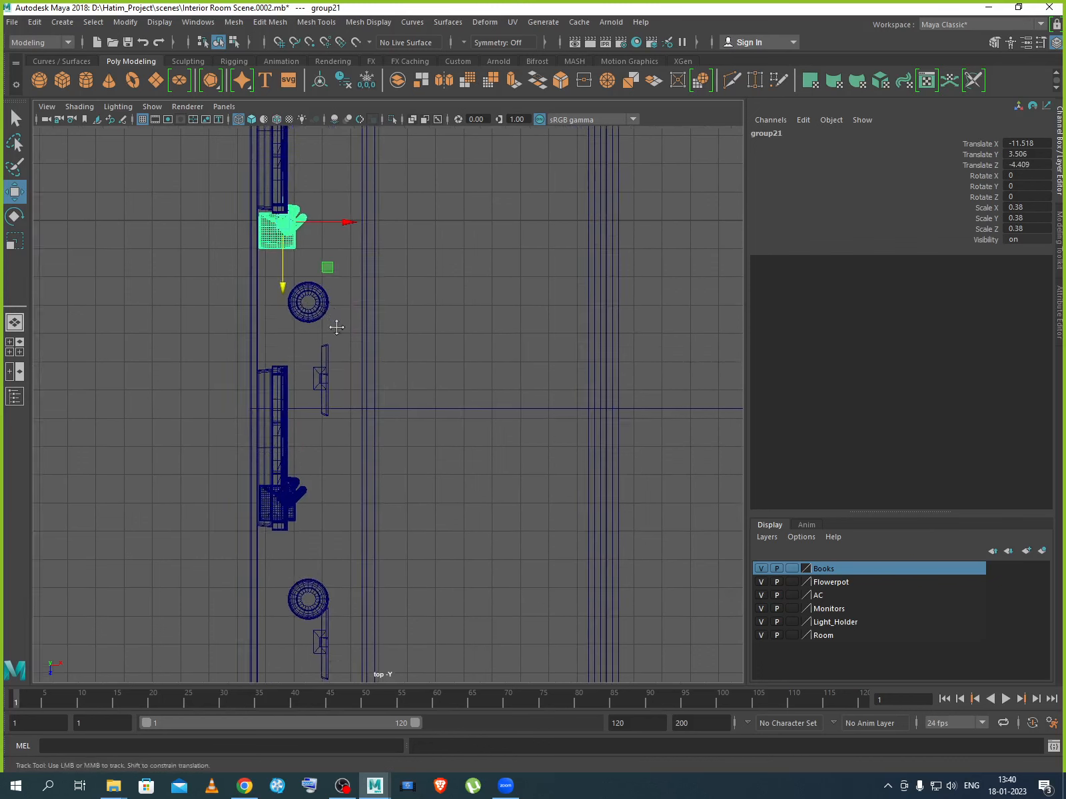
# Duplicate the second sculpture group and move the new copy along Z to about -17.909, near the desk's far end.
pyautogui.keyDown('alt'); pyautogui.moveTo(326, 301); pyautogui.dragTo(367, 575, button='middle'); pyautogui.keyUp('alt')
pyautogui.hotkey('ctrl', 'd')
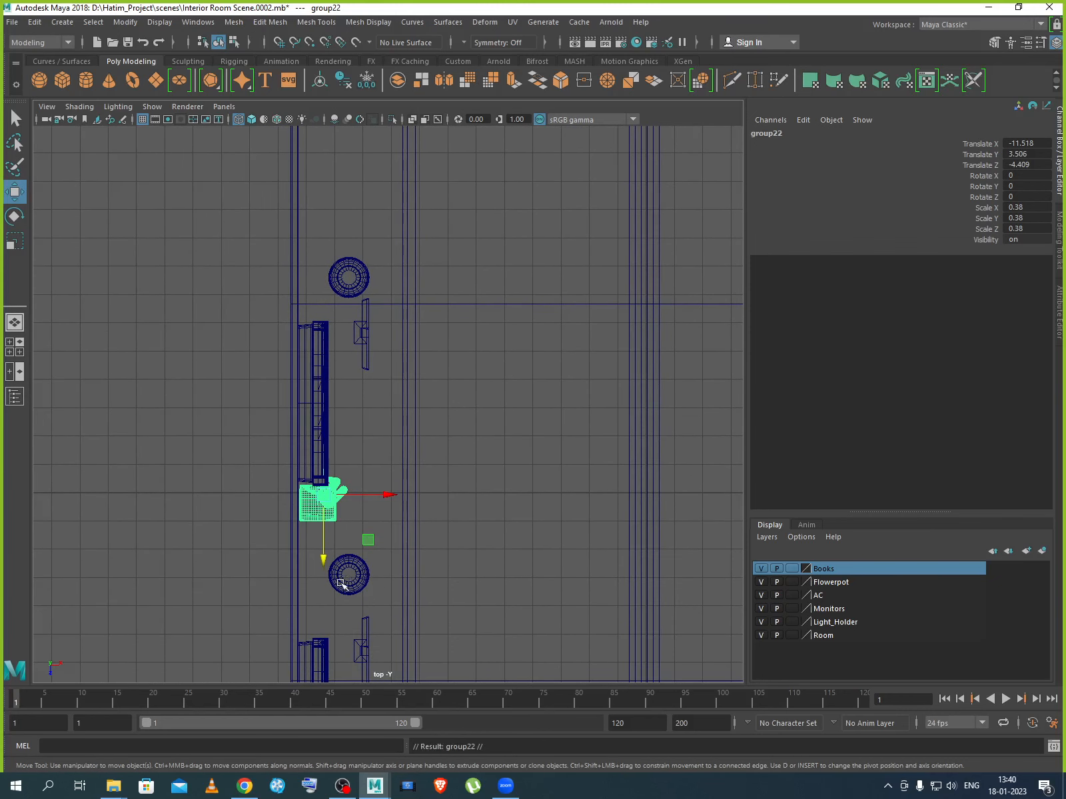
pyautogui.moveTo(323, 558); pyautogui.dragTo(323, 238)
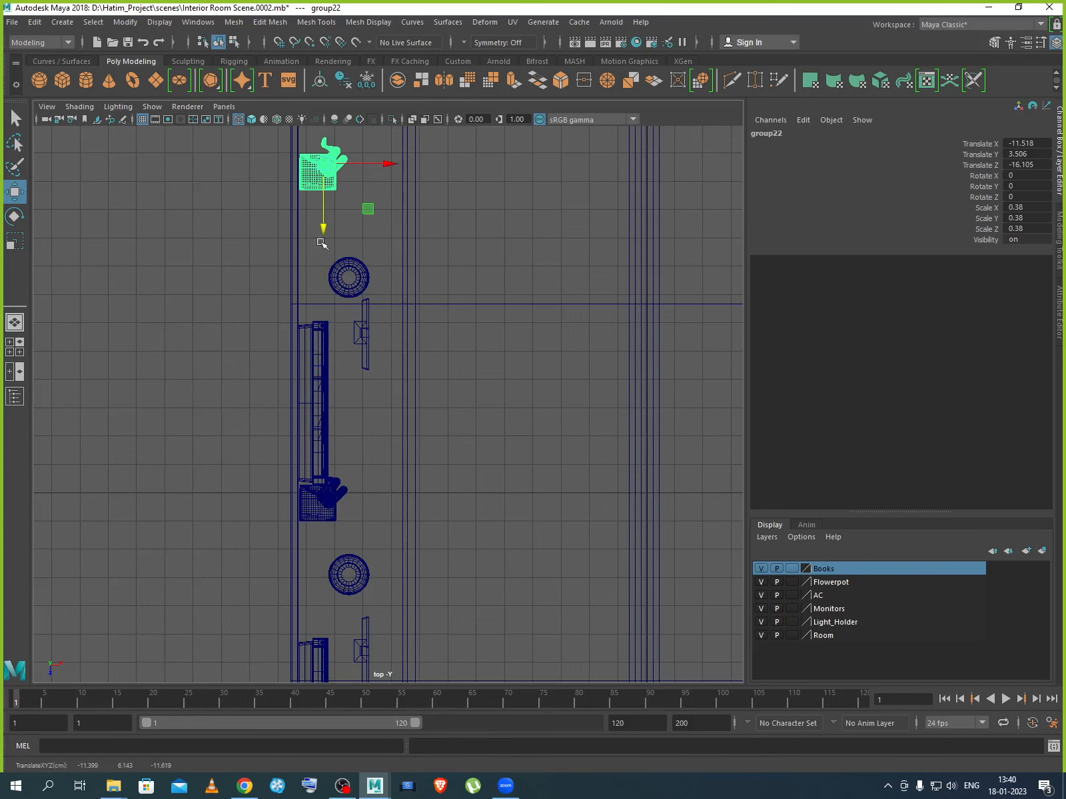
pyautogui.scroll(-2, 353, 294)
pyautogui.scroll(-1, 353, 295)
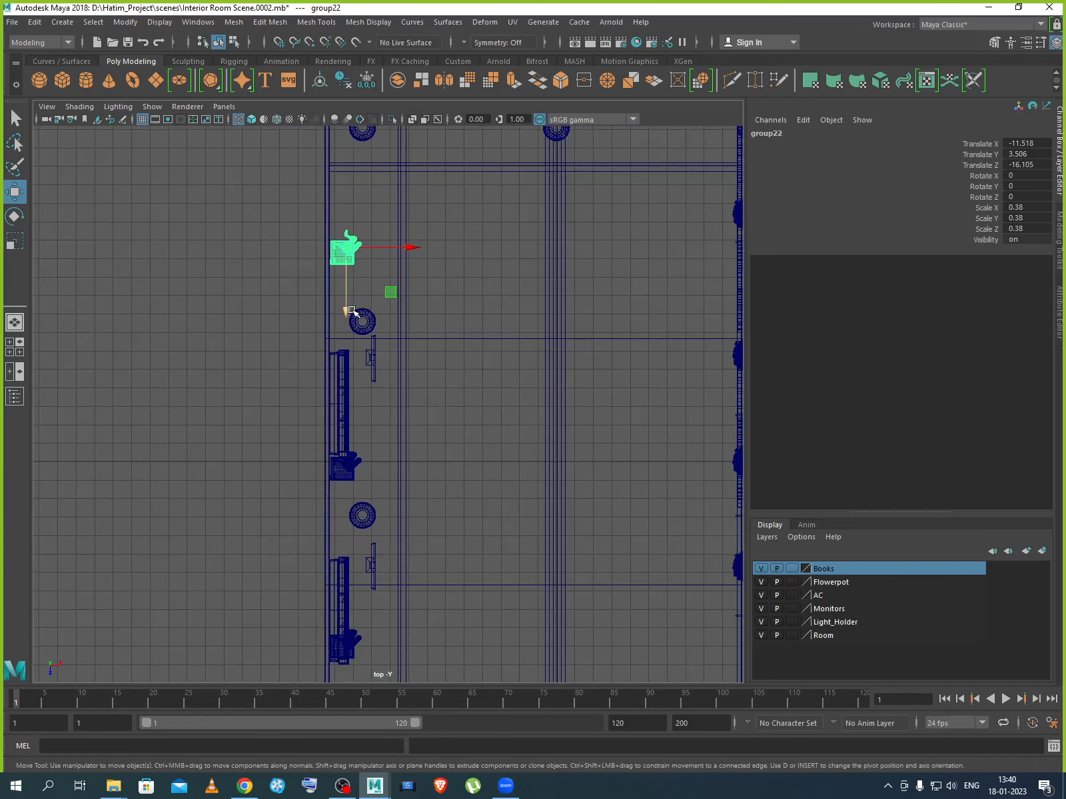
pyautogui.moveTo(349, 313); pyautogui.dragTo(348, 281)
pyautogui.scroll(-1, 354, 291)
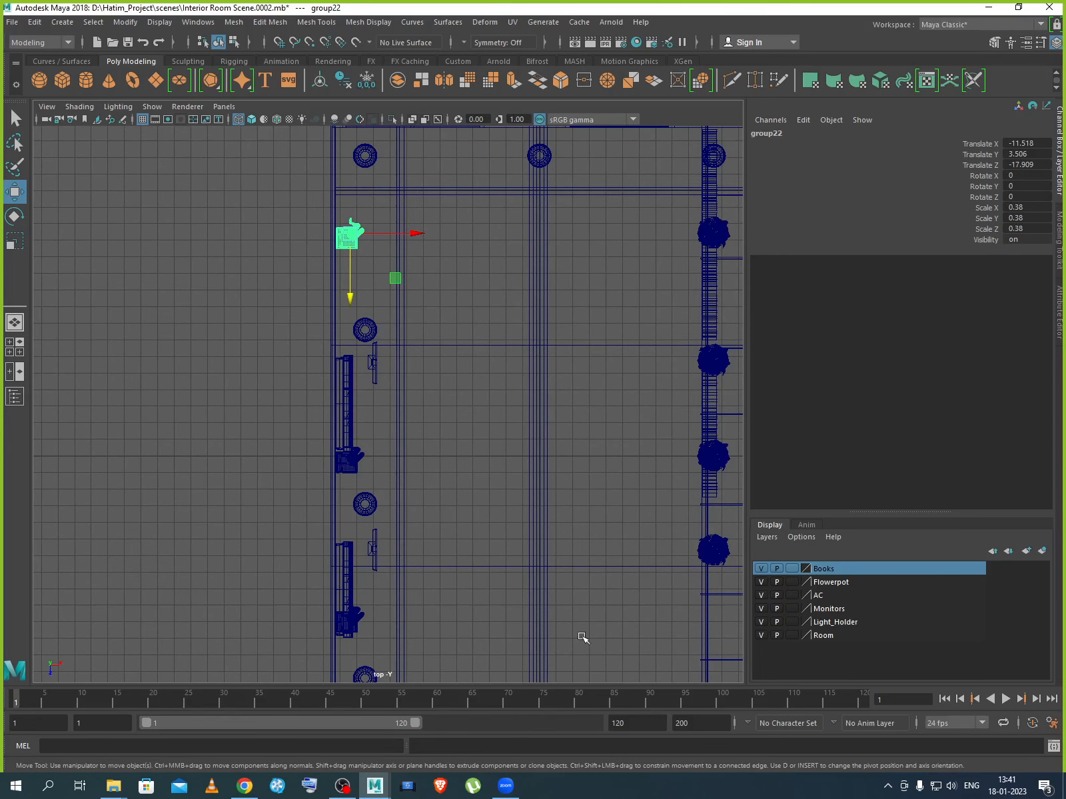
# Return to the perspective view looking into the room interior and render the current frame.
pyautogui.press('space')
pyautogui.press('space')
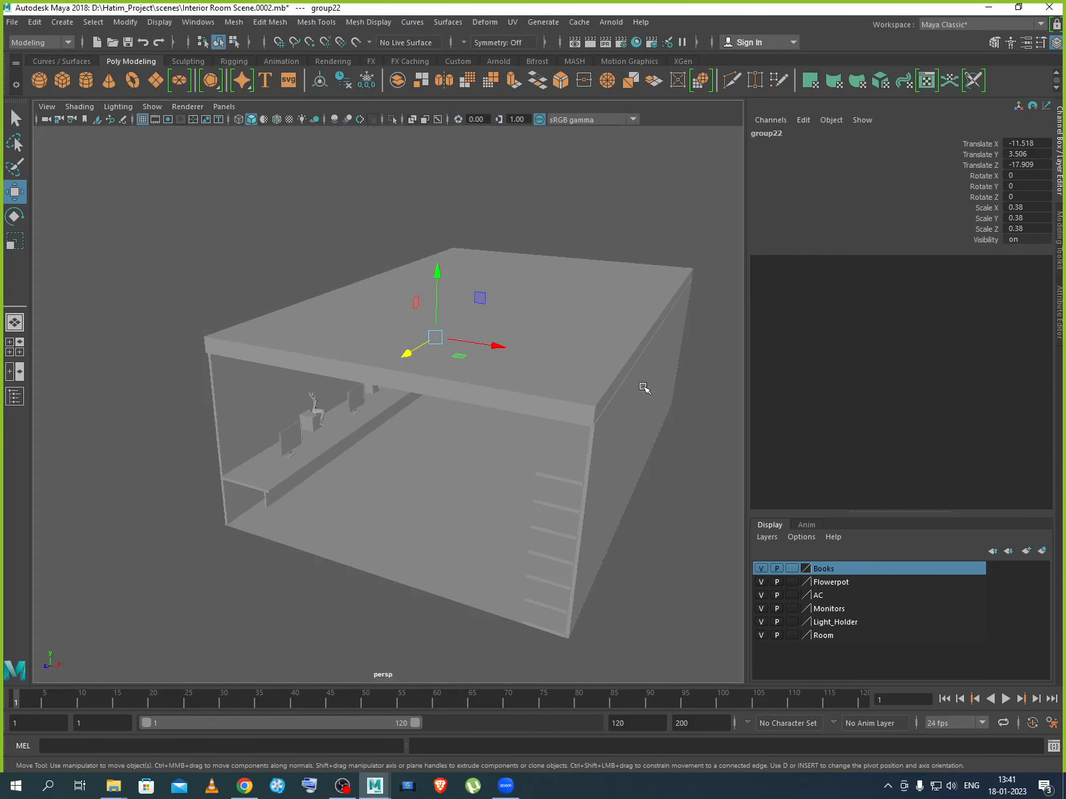
pyautogui.scroll(8, 488, 497)
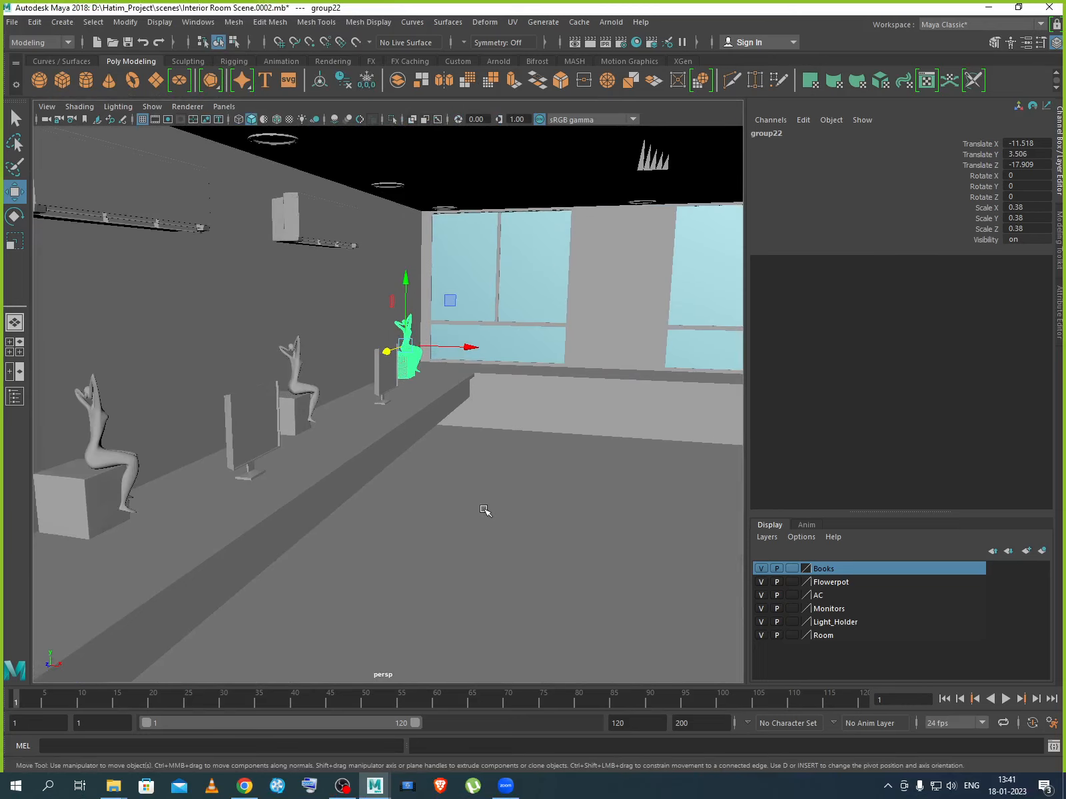
pyautogui.scroll(-6, 485, 510)
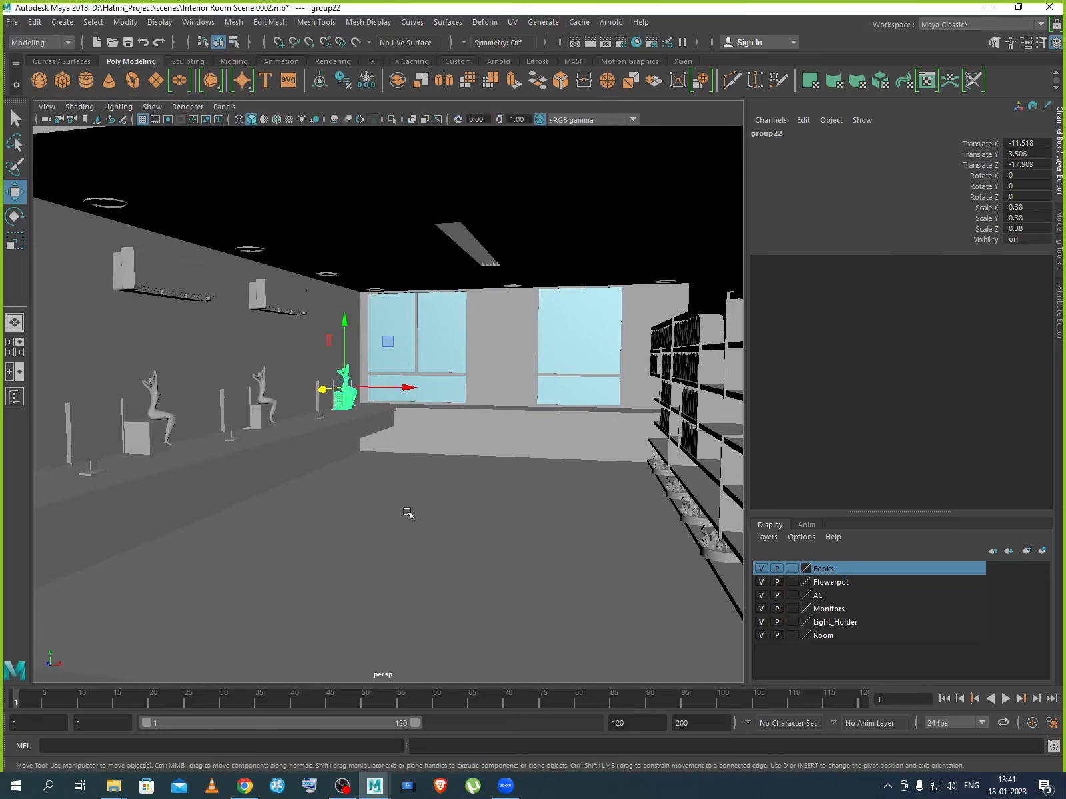
pyautogui.keyDown('alt'); pyautogui.moveTo(408, 513); pyautogui.dragTo(462, 541, button='middle'); pyautogui.keyUp('alt')
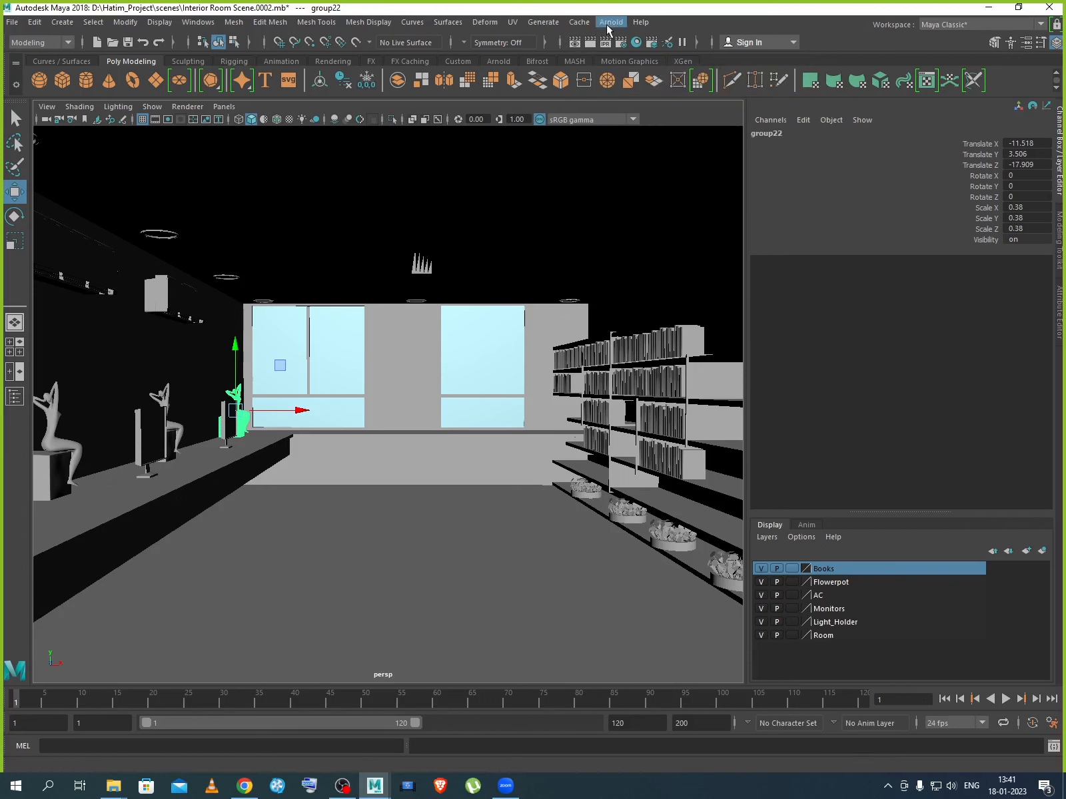
pyautogui.click(576, 43)
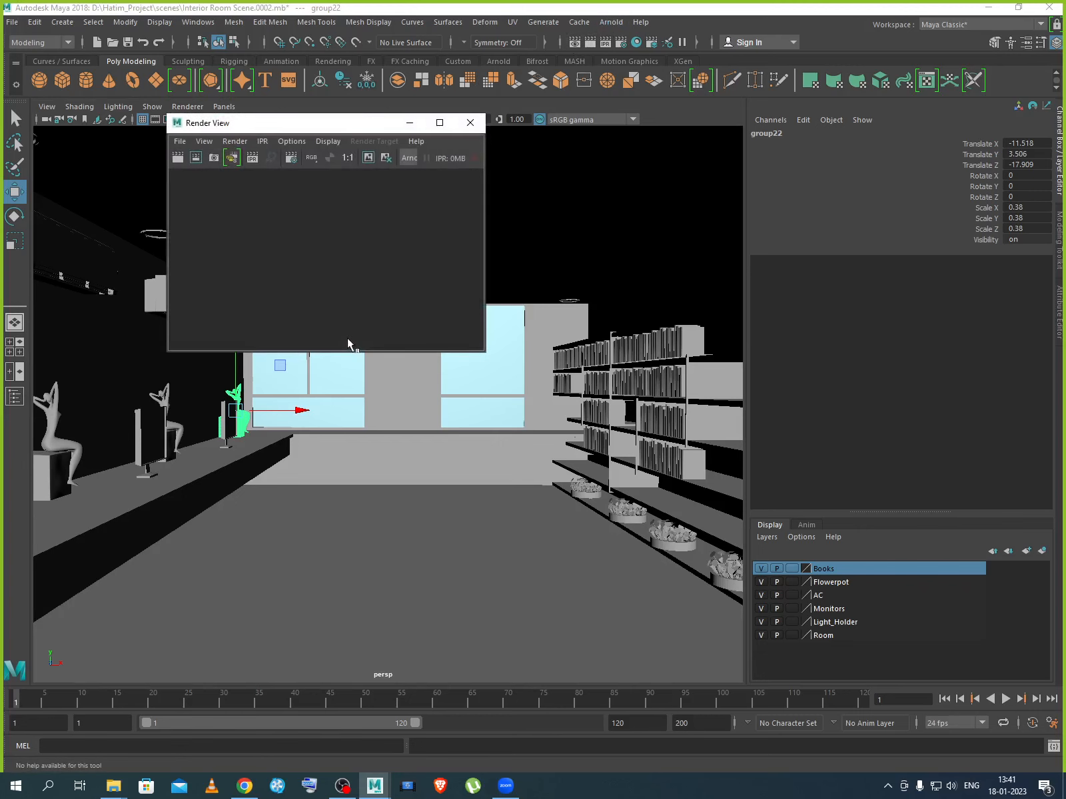
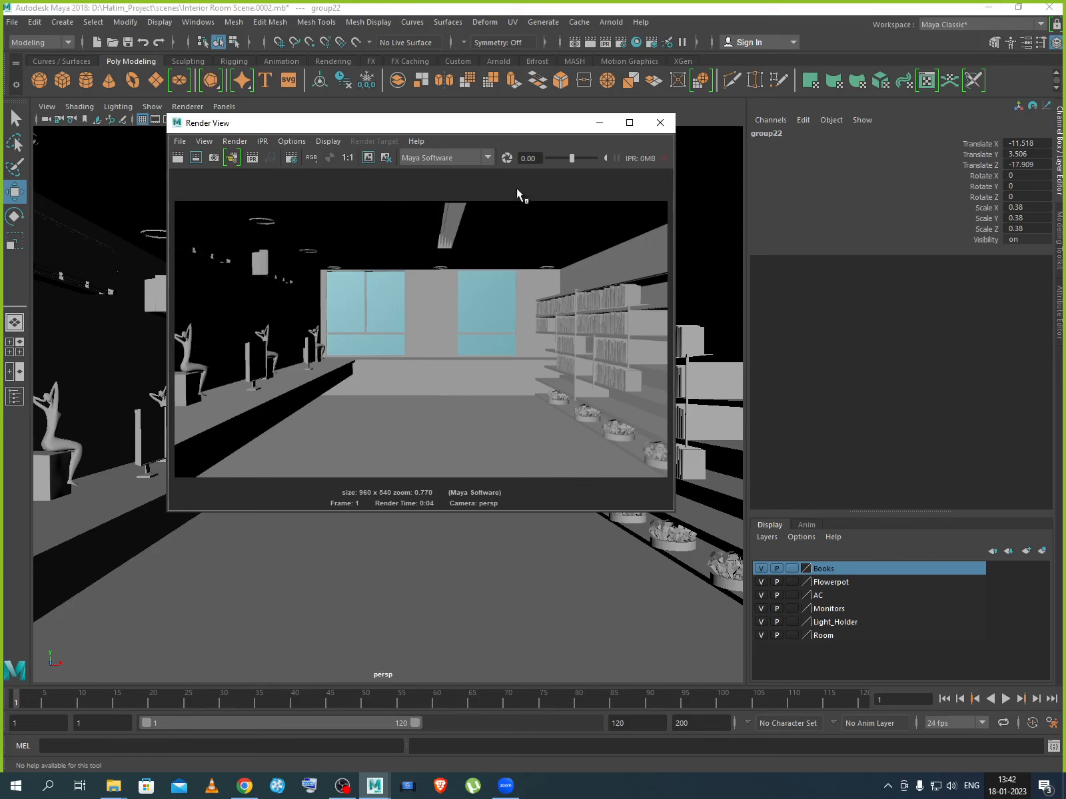
# Switch the Render View's renderer to Arnold Renderer and open the Arnold RenderView in its place.
pyautogui.click(488, 158)
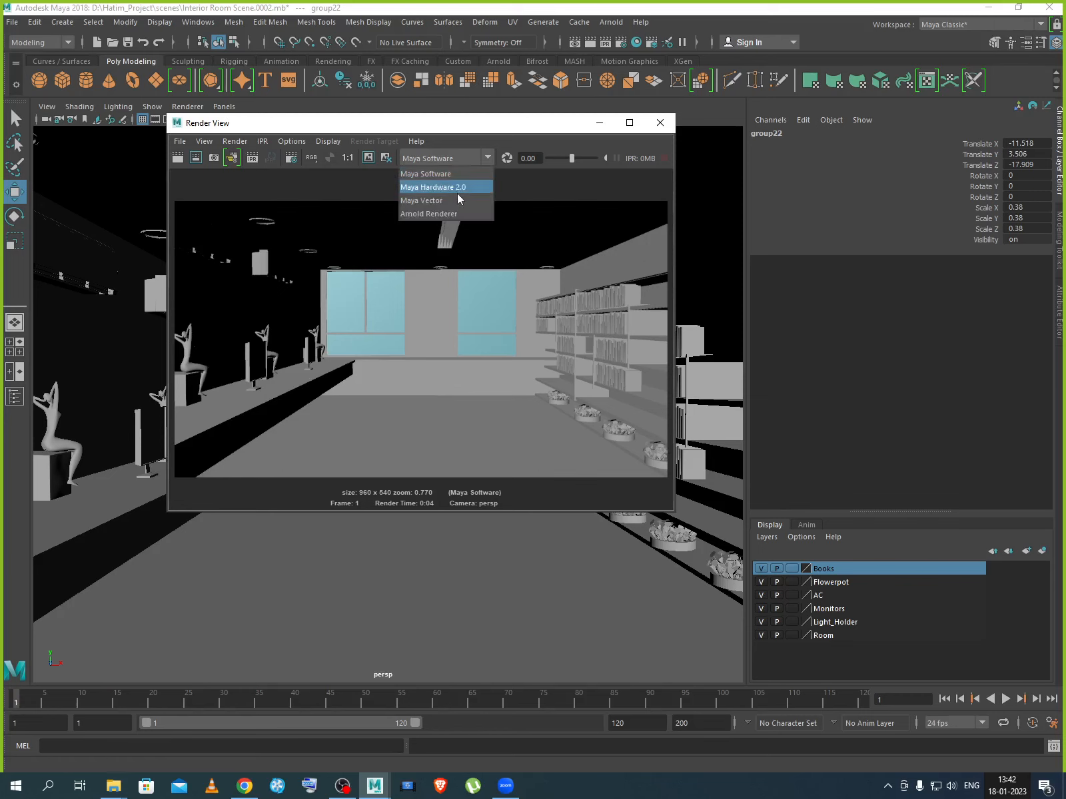
pyautogui.click(452, 212)
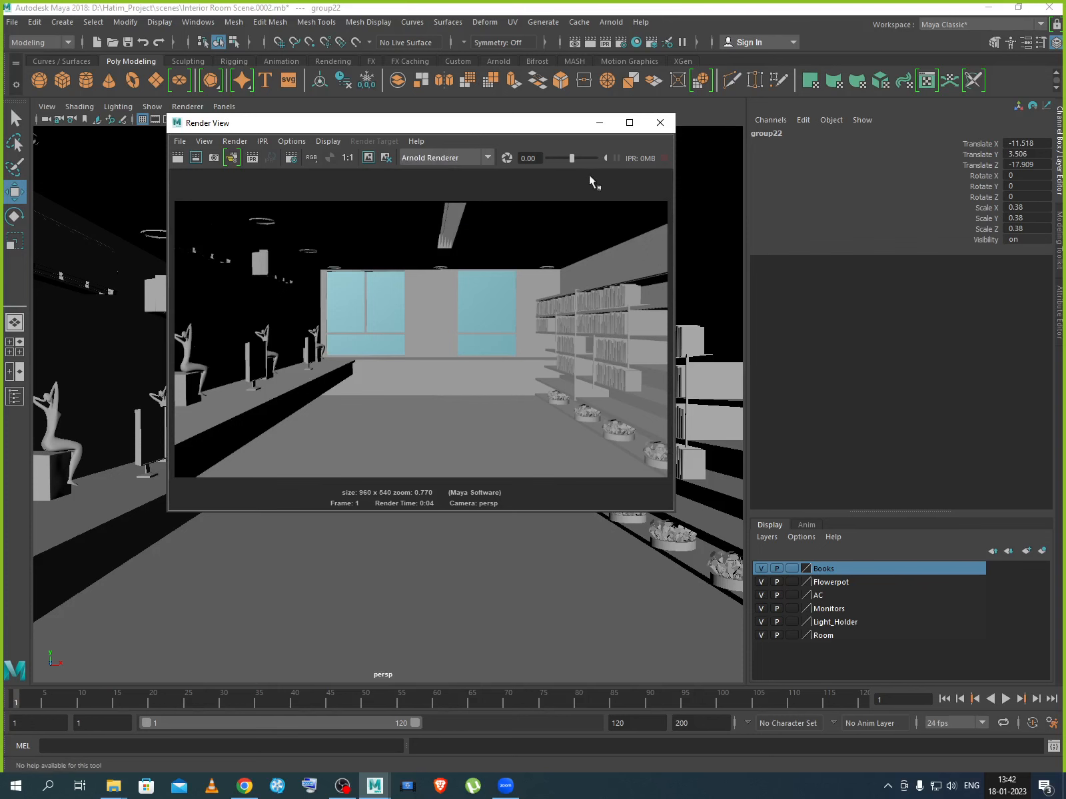
pyautogui.click(654, 128)
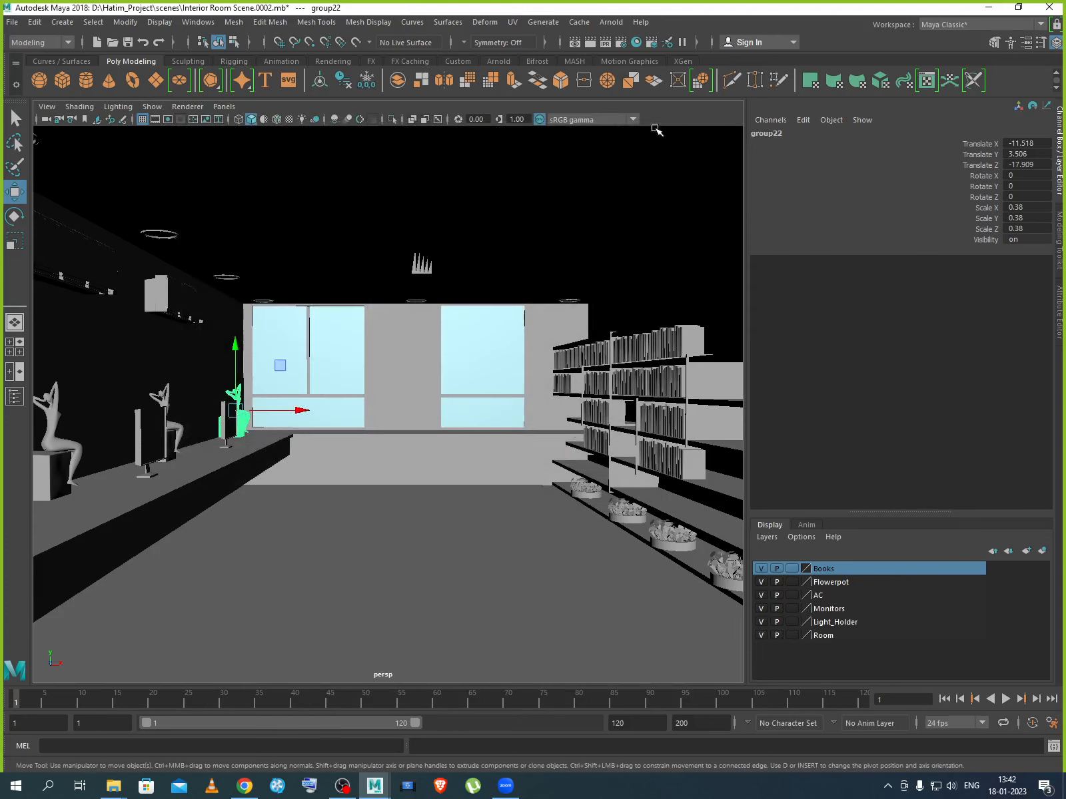
pyautogui.click(611, 22)
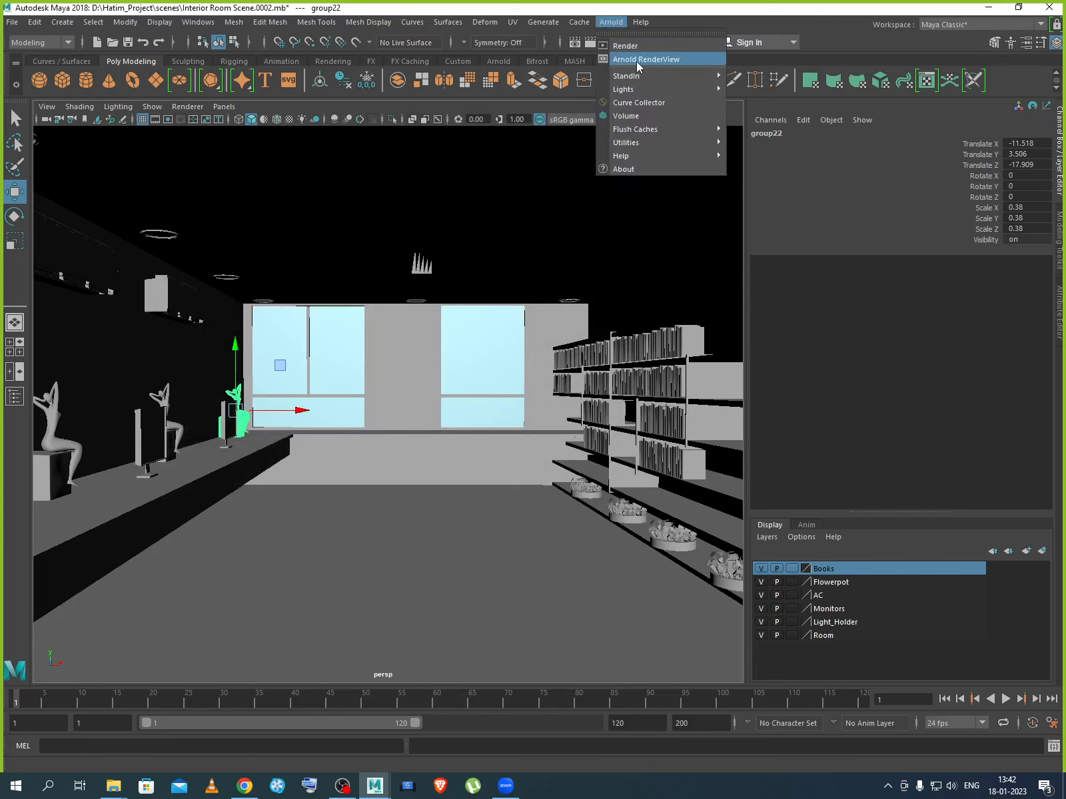
pyautogui.click(636, 60)
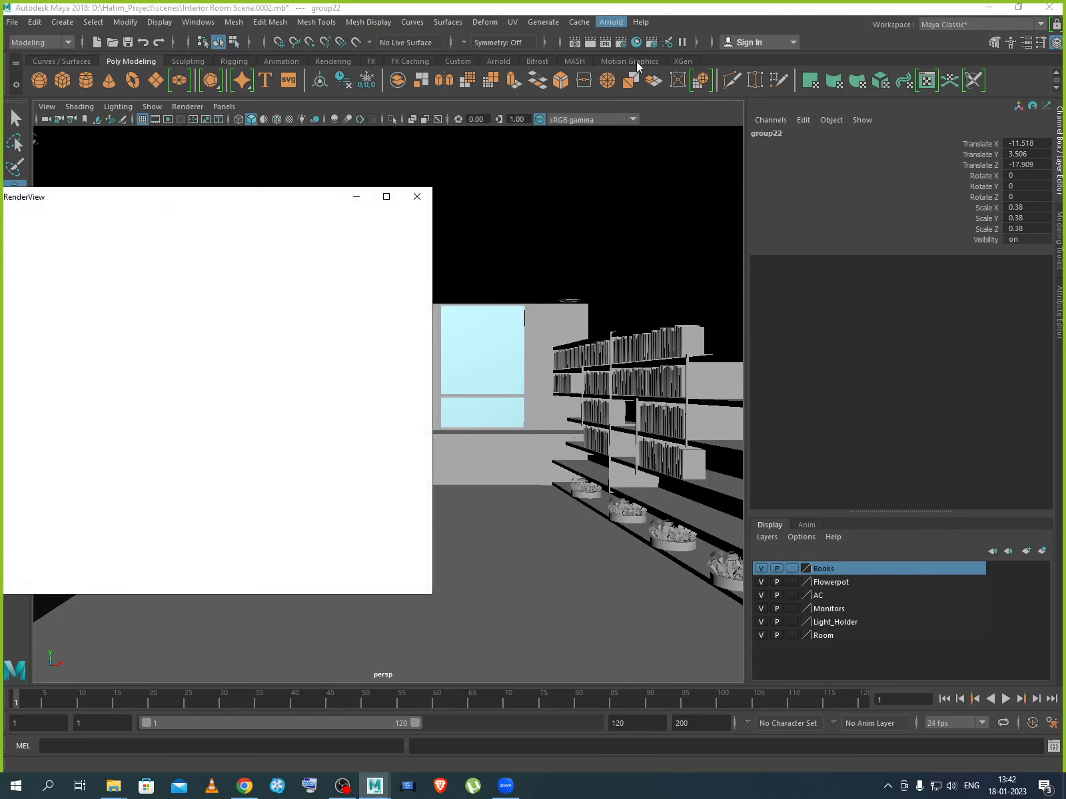
# Run an interactive Arnold render of the perspective camera, stop it and close the Arnold RenderView.
pyautogui.moveTo(280, 201); pyautogui.dragTo(482, 224)
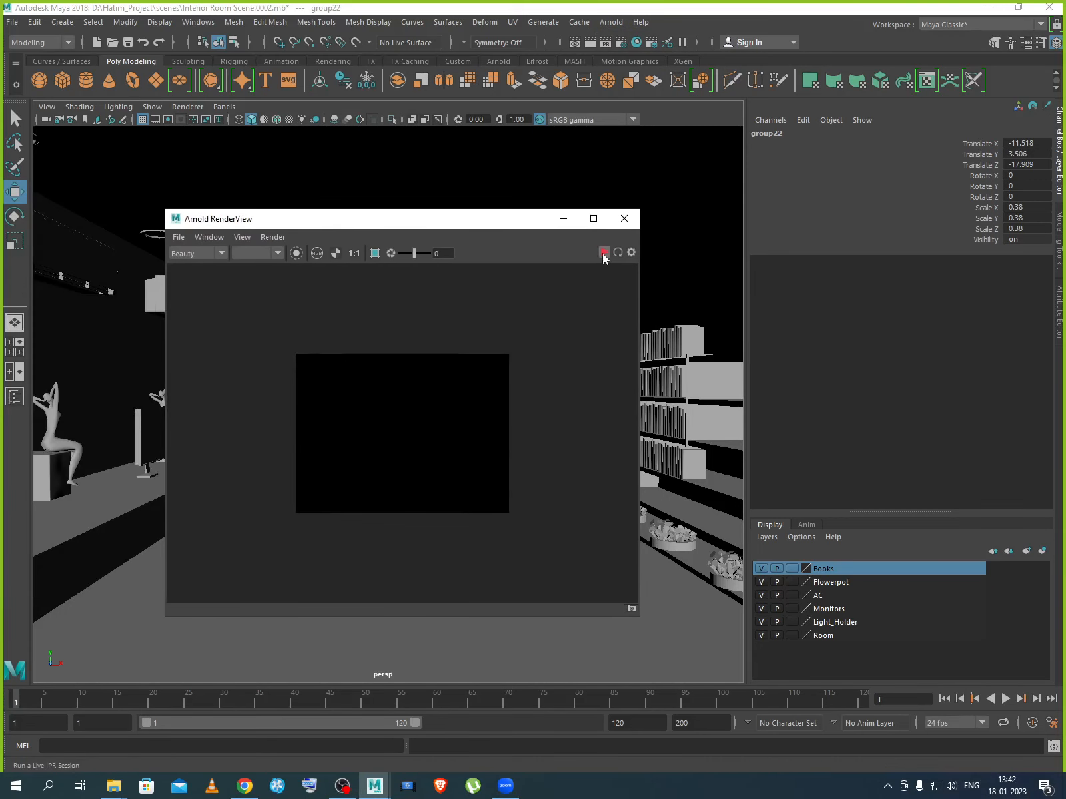
pyautogui.click(603, 252)
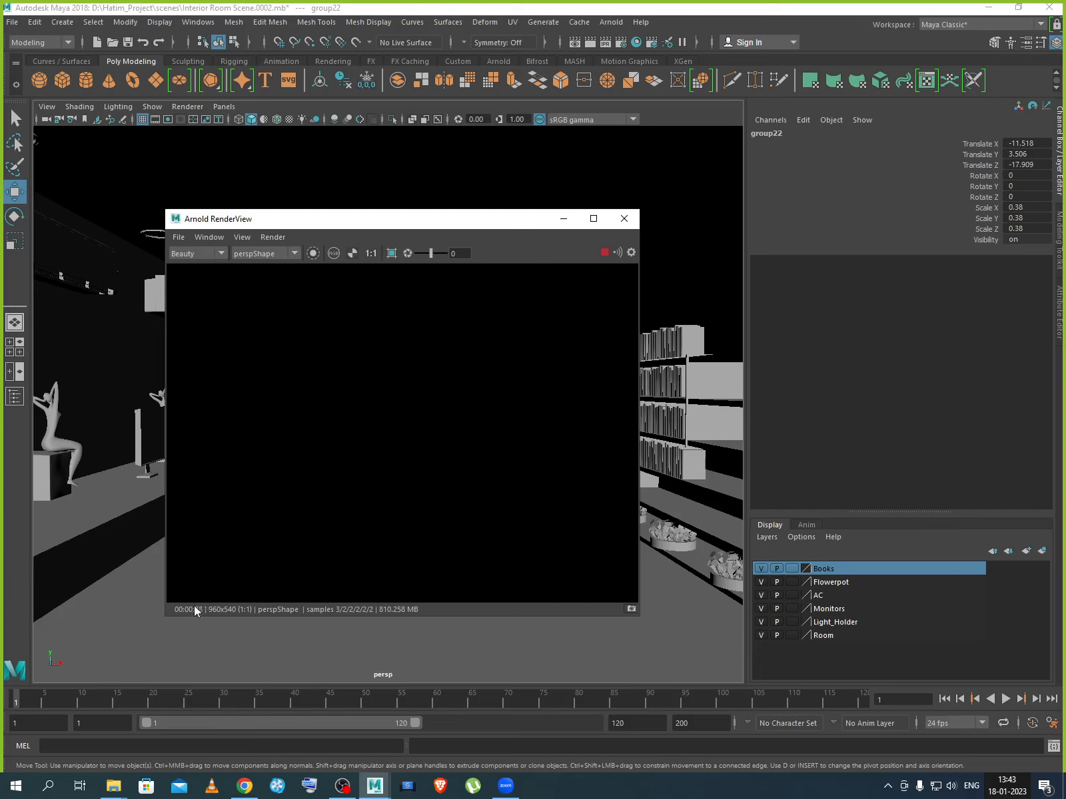
pyautogui.click(605, 256)
pyautogui.click(624, 219)
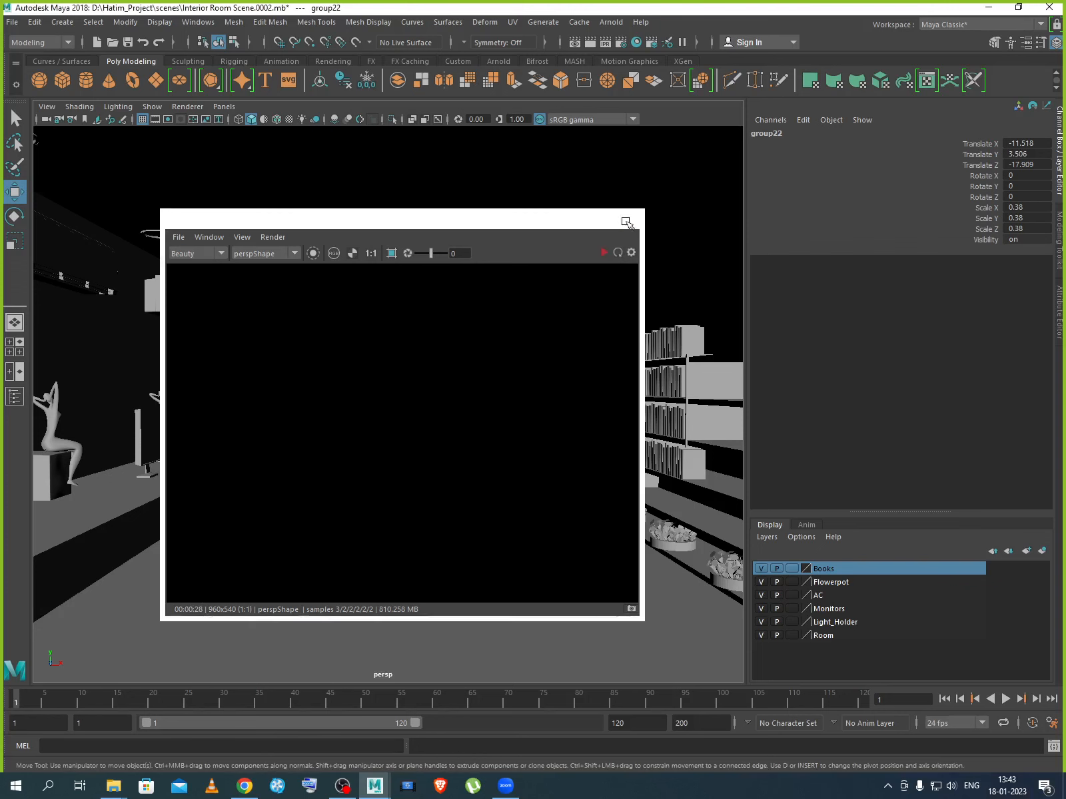
# Reopen the Arnold RenderView and start the interactive render again, dismissing the Zoom meeting-time notice.
pyautogui.click(612, 22)
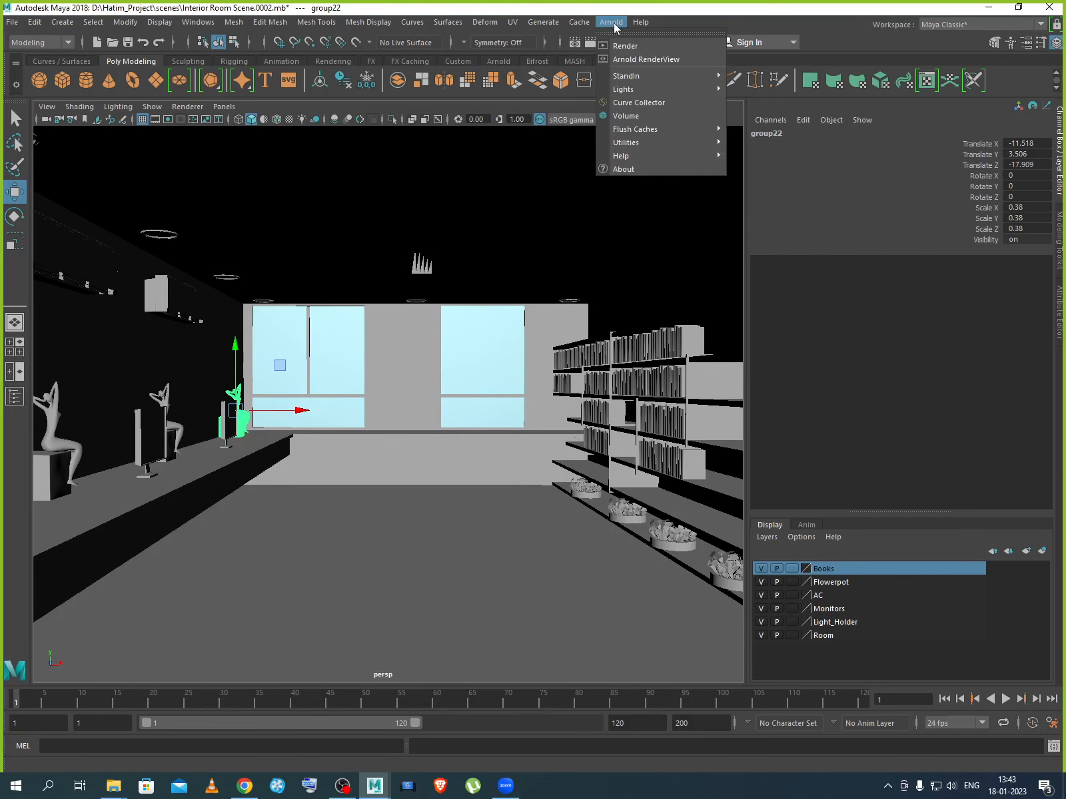
pyautogui.click(662, 59)
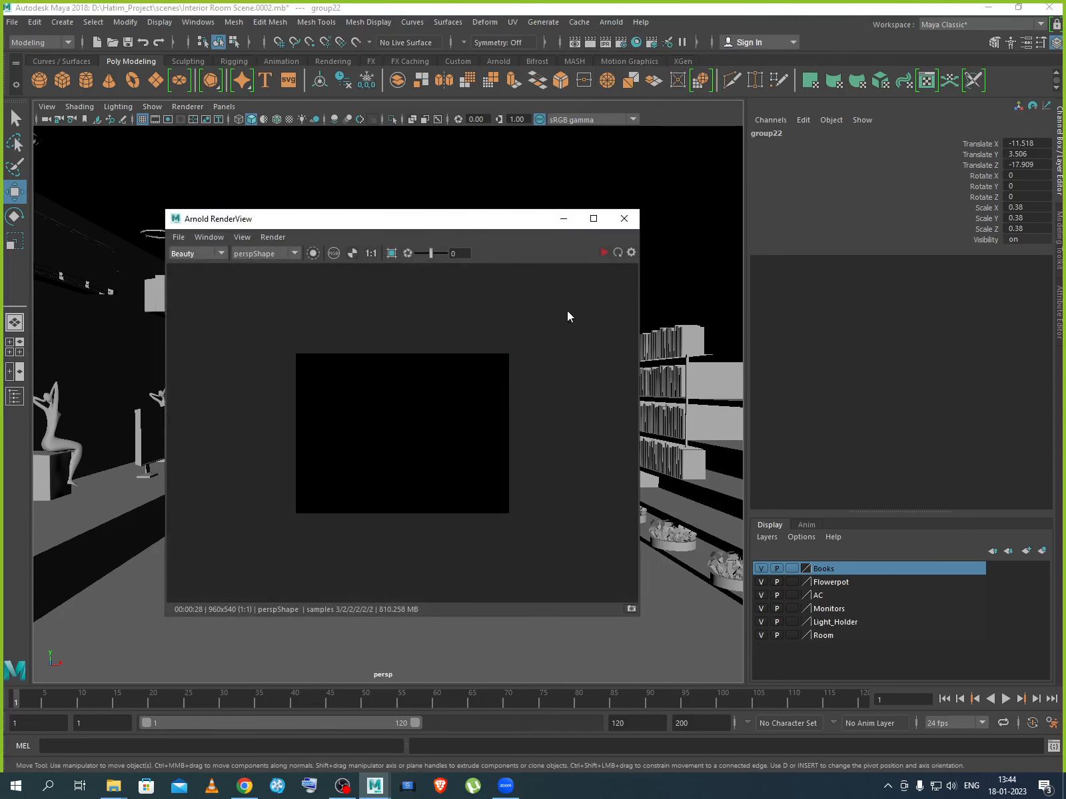
pyautogui.click(602, 254)
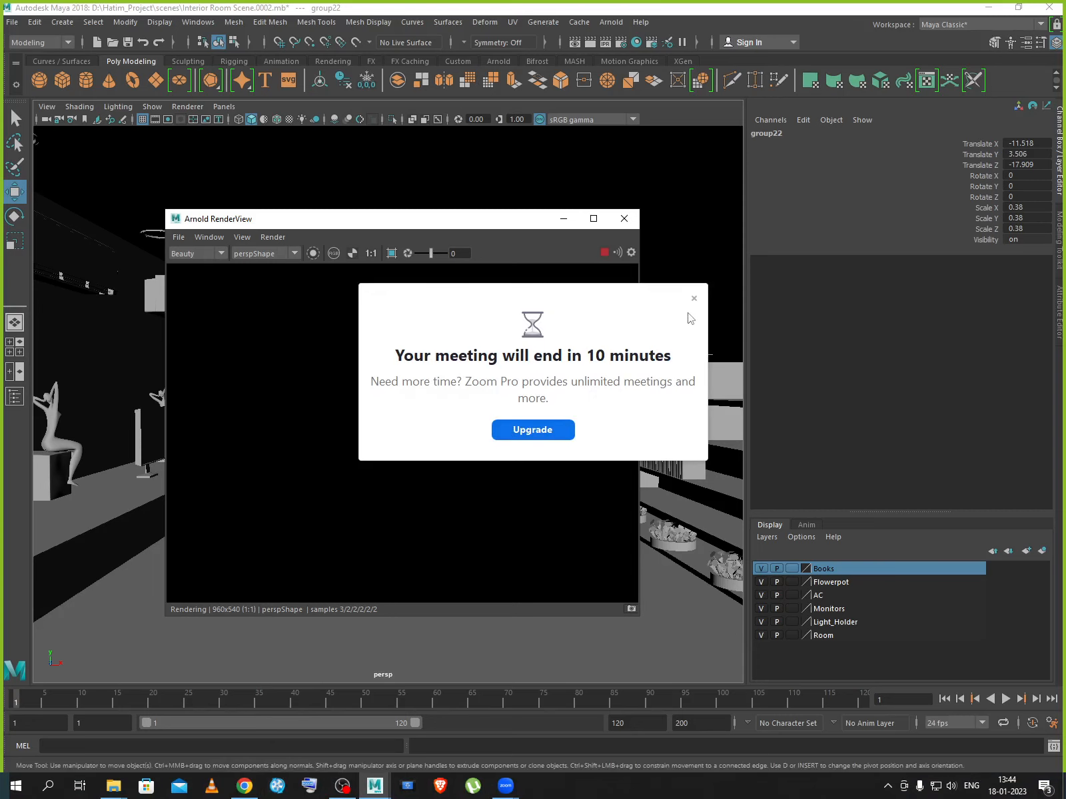
pyautogui.click(693, 298)
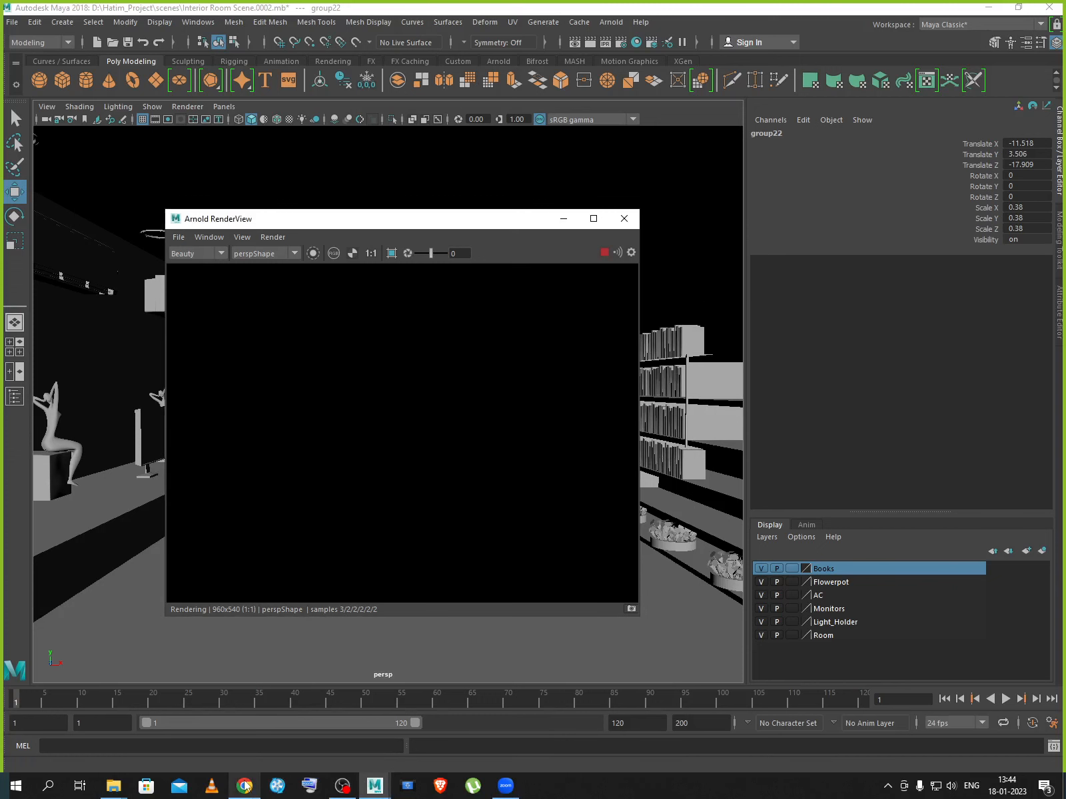
# Stop the Zoom screen share and restart it with the entire screen shared.
pyautogui.click(245, 787)
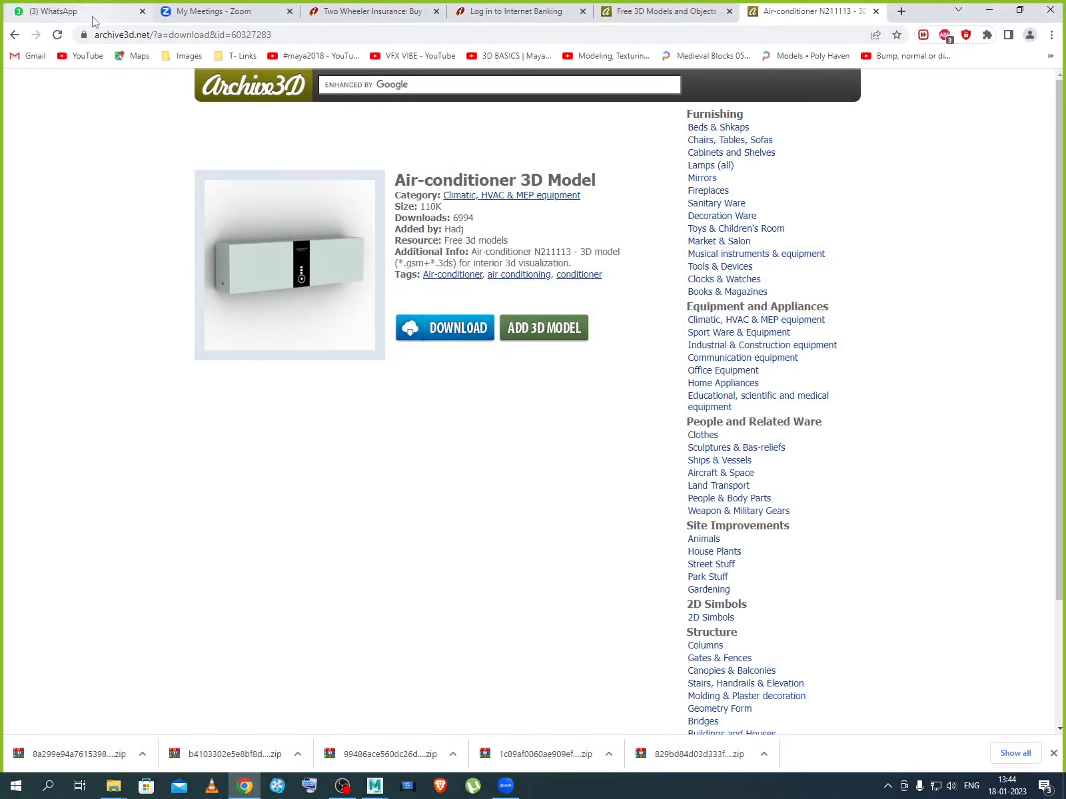
pyautogui.click(989, 9)
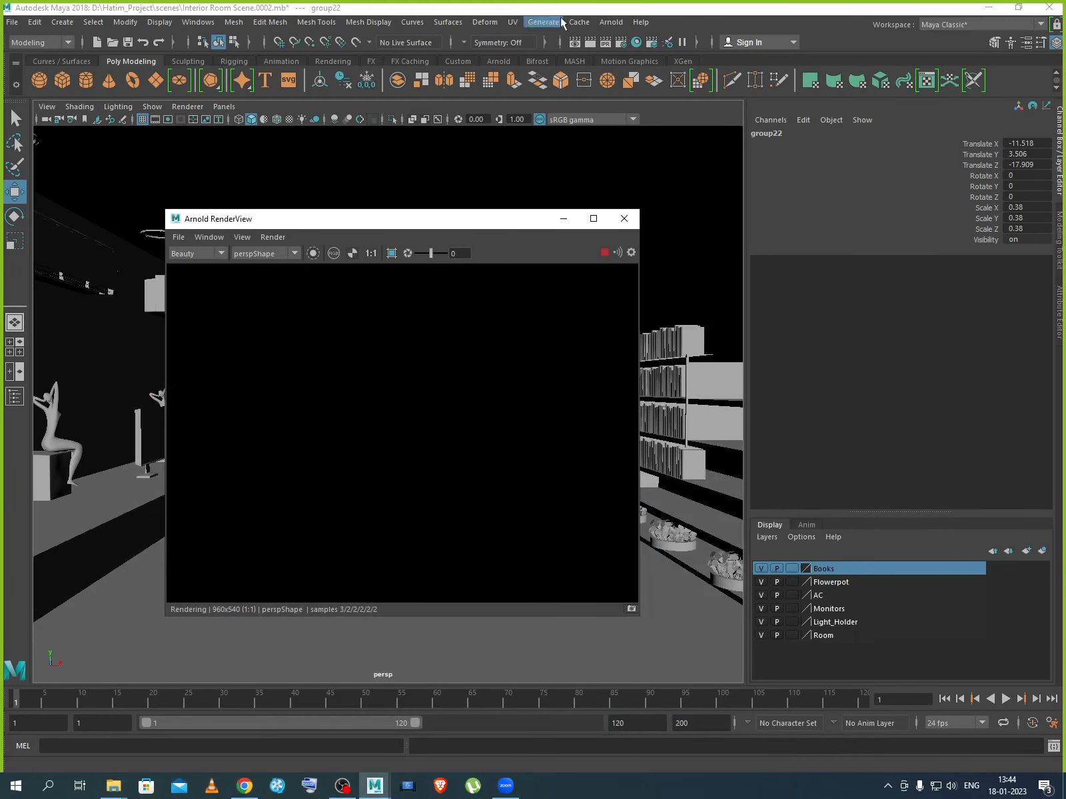
pyautogui.moveTo(582, 52)
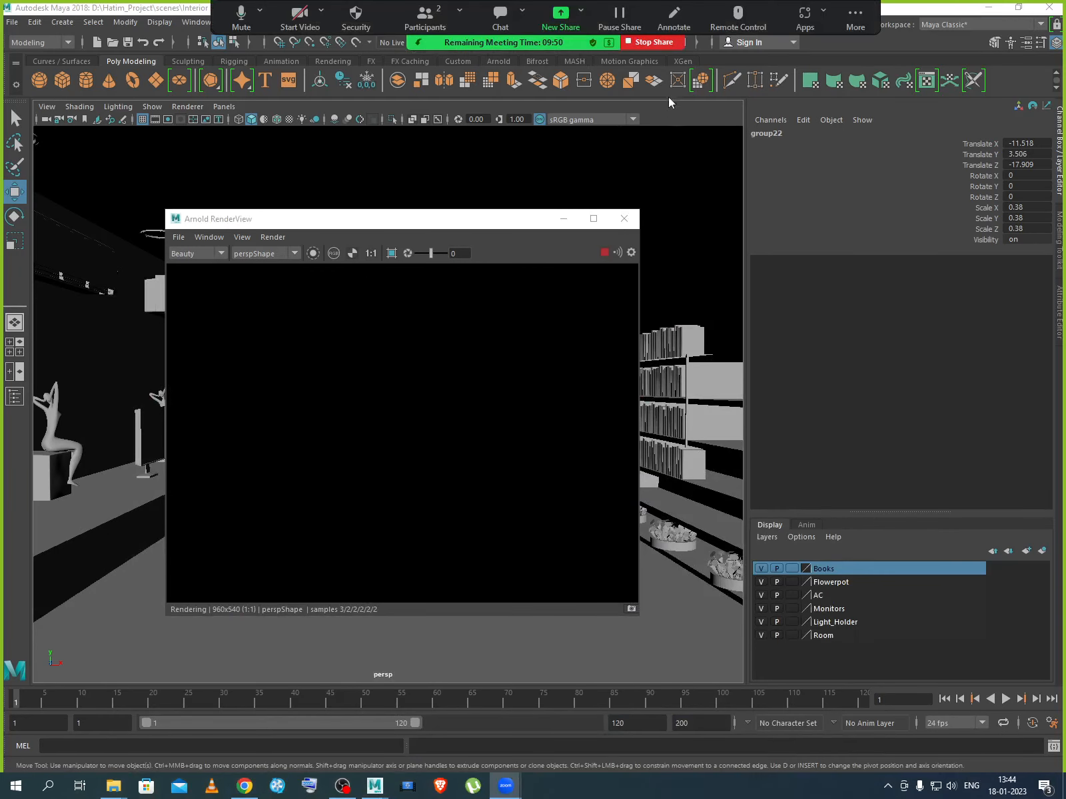
pyautogui.click(661, 44)
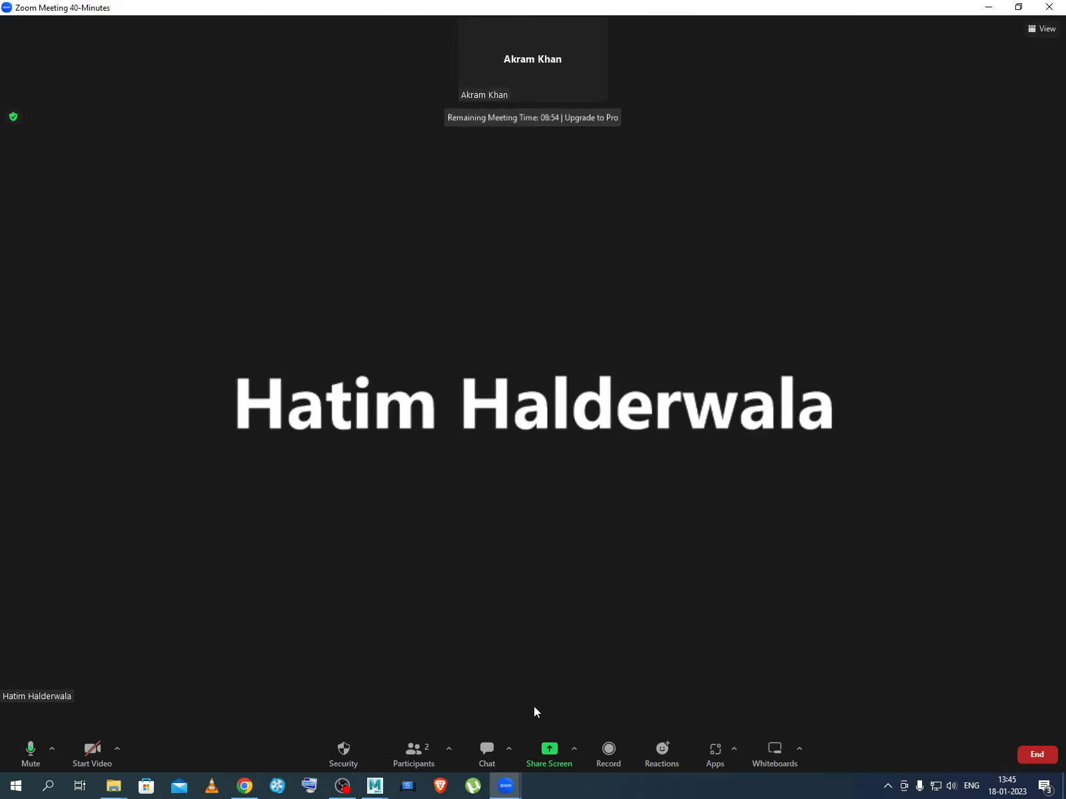
pyautogui.click(549, 752)
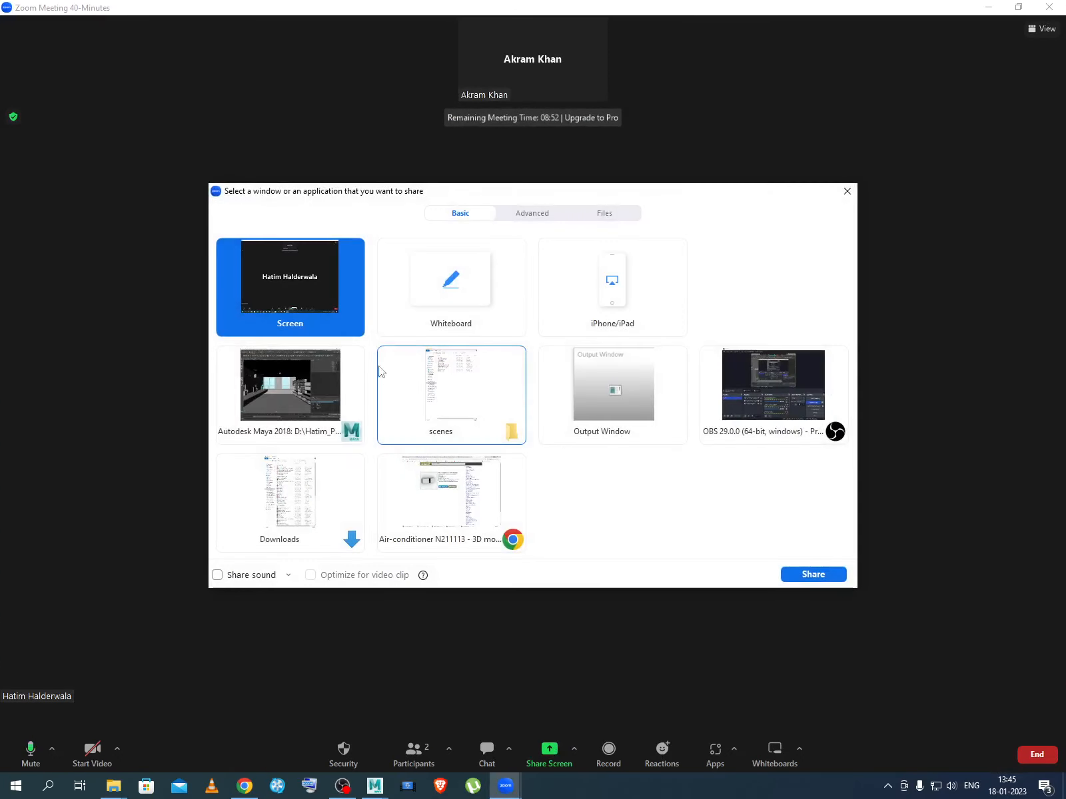
pyautogui.click(814, 575)
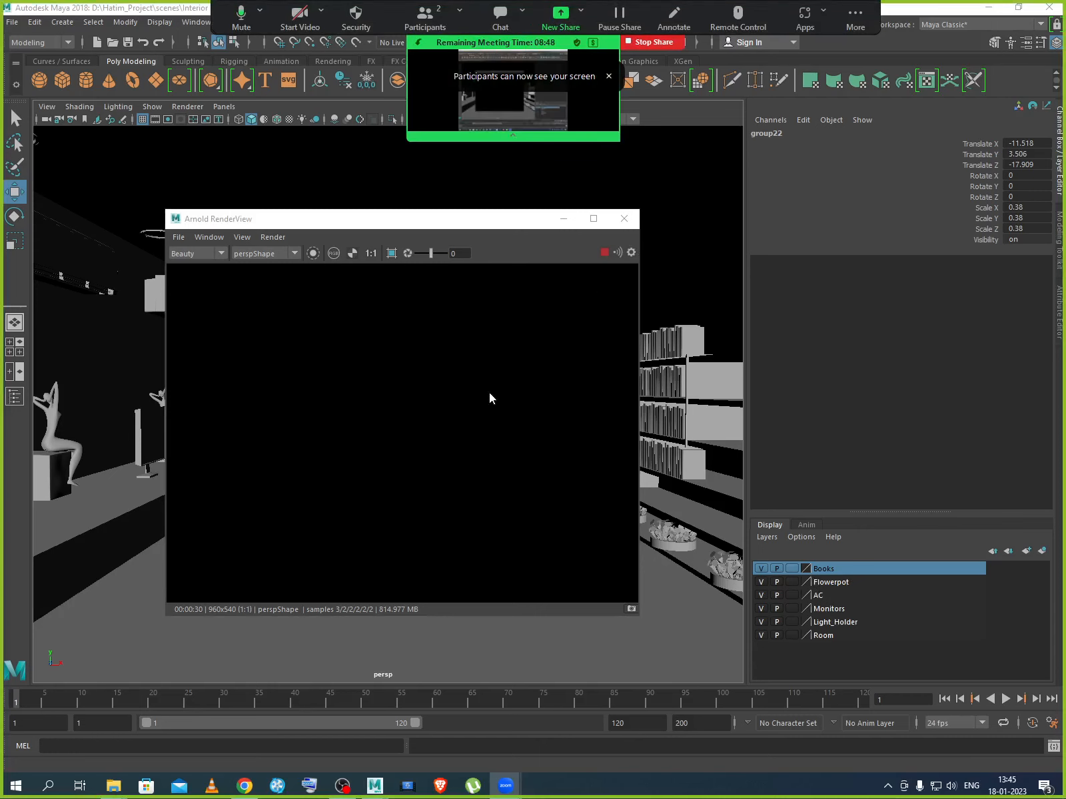
# Stop the Arnold render and clear both the floating Zoom meeting controls and the render window off the viewport.
pyautogui.click(602, 253)
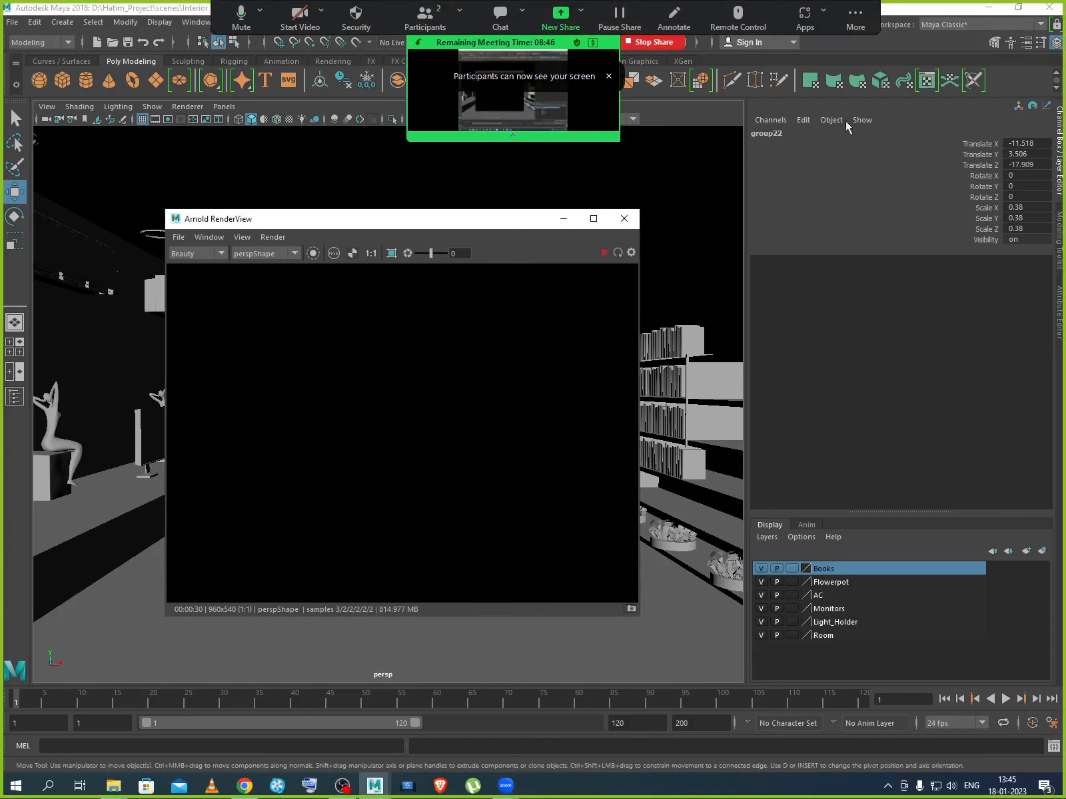
pyautogui.click(856, 20)
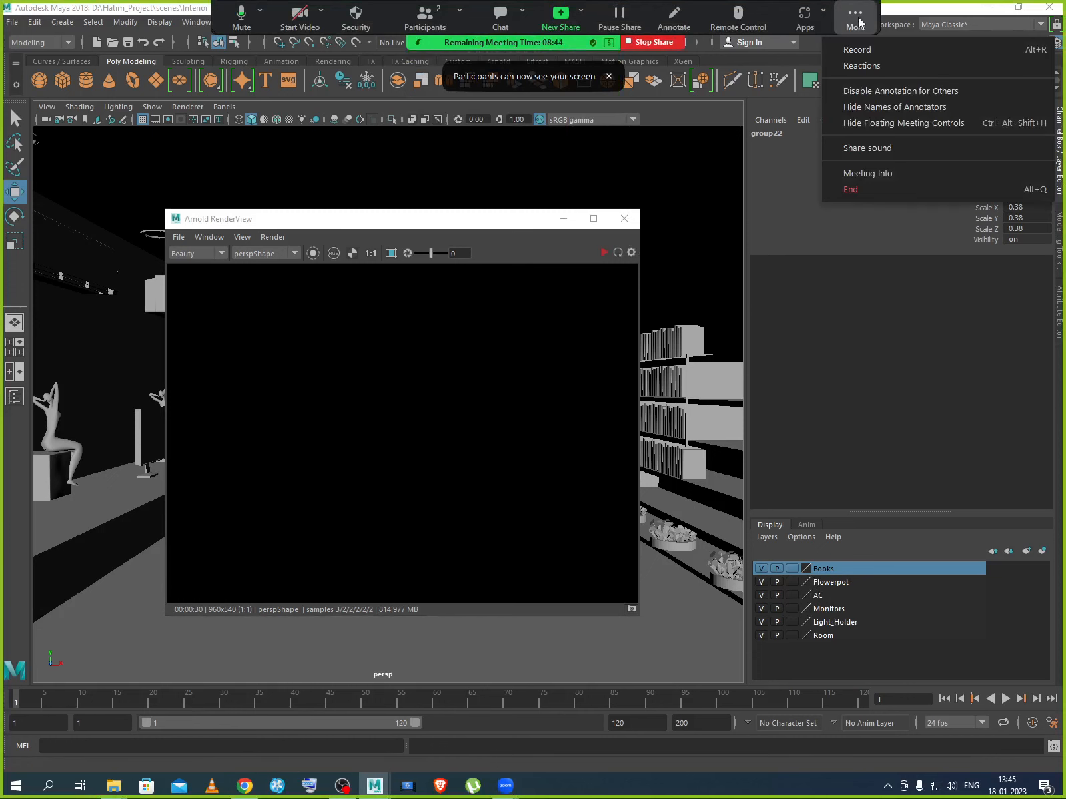
pyautogui.click(876, 123)
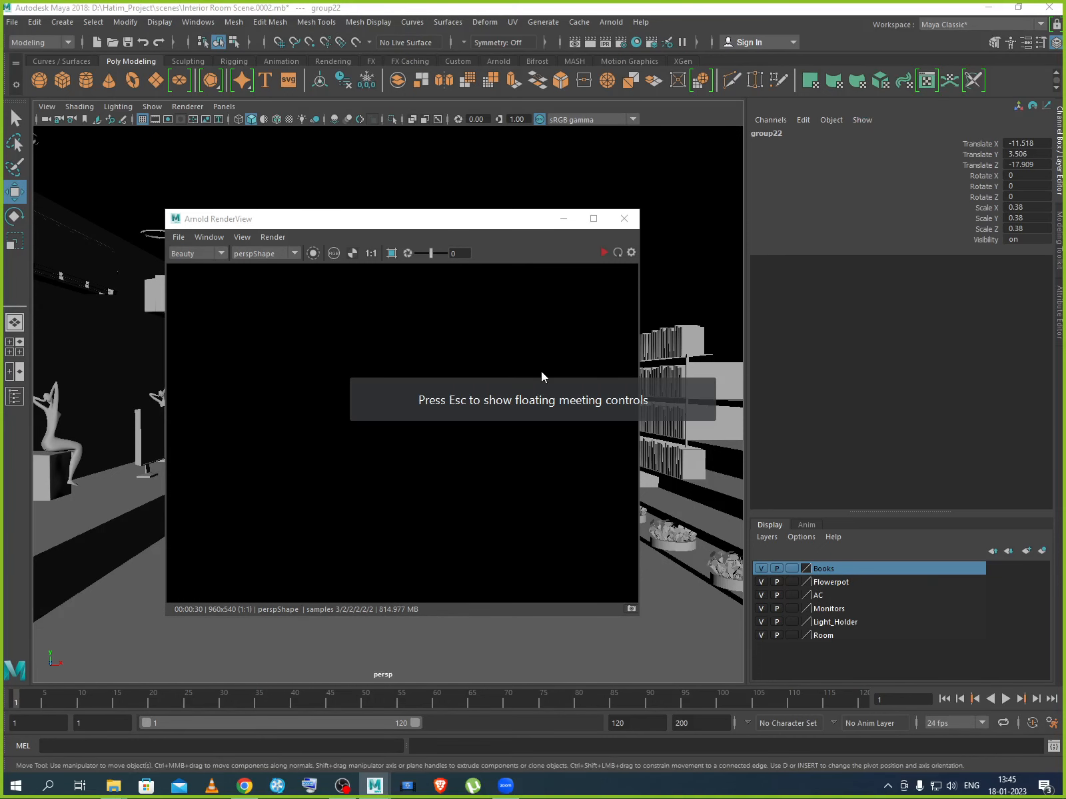
pyautogui.click(564, 220)
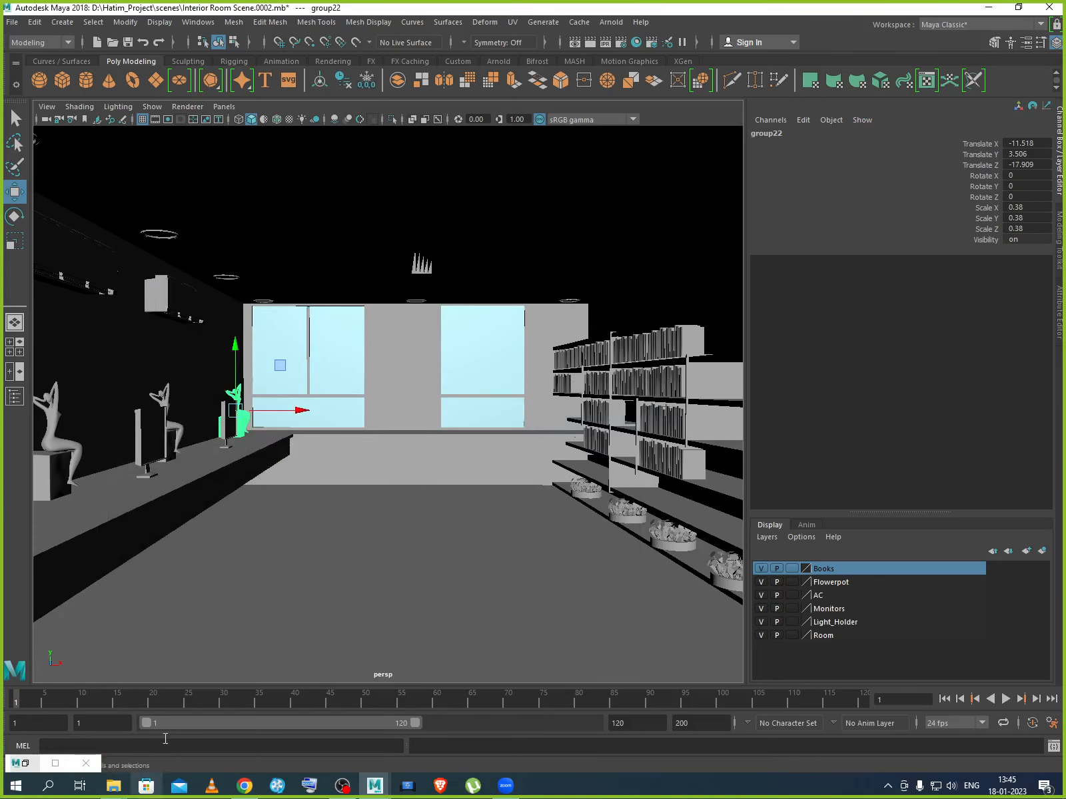
pyautogui.click(455, 552)
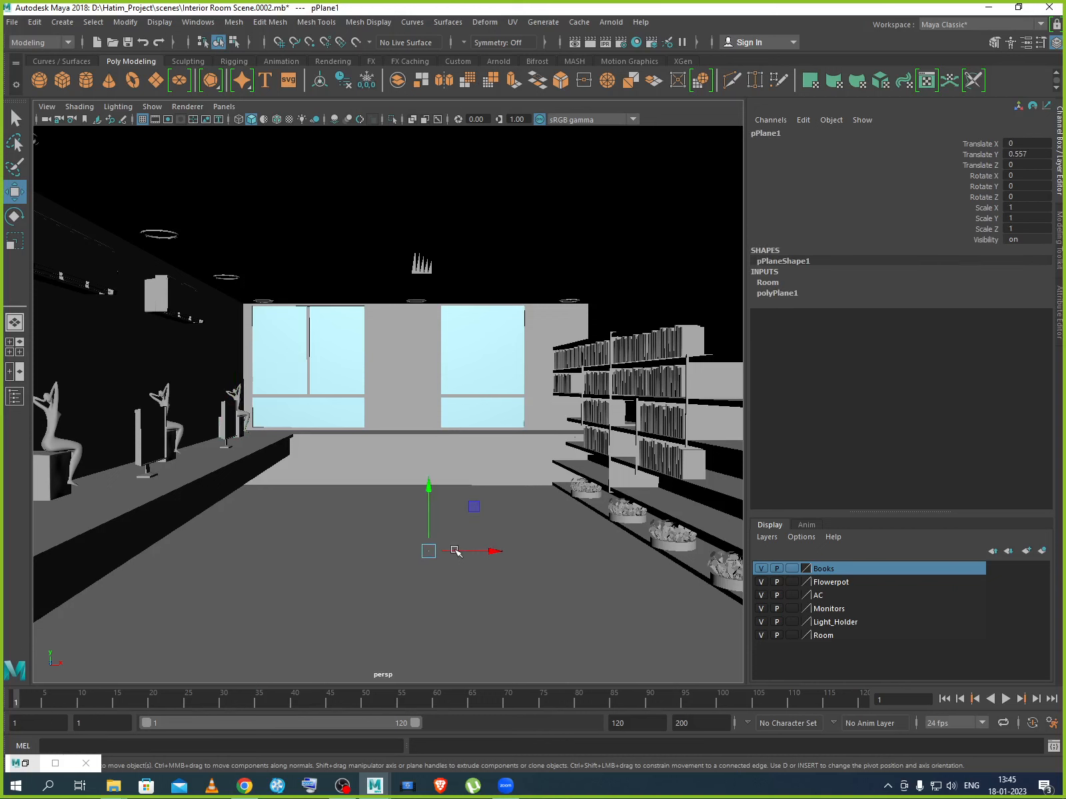
pyautogui.scroll(-6, 455, 552)
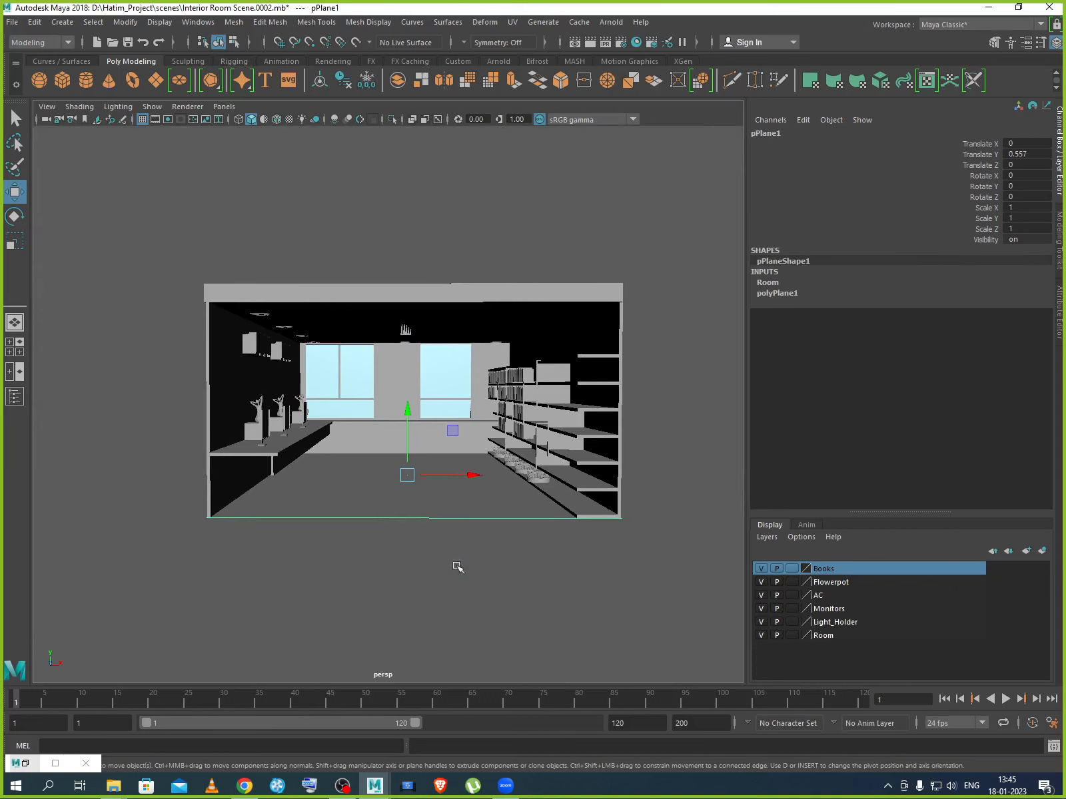
pyautogui.click(467, 566)
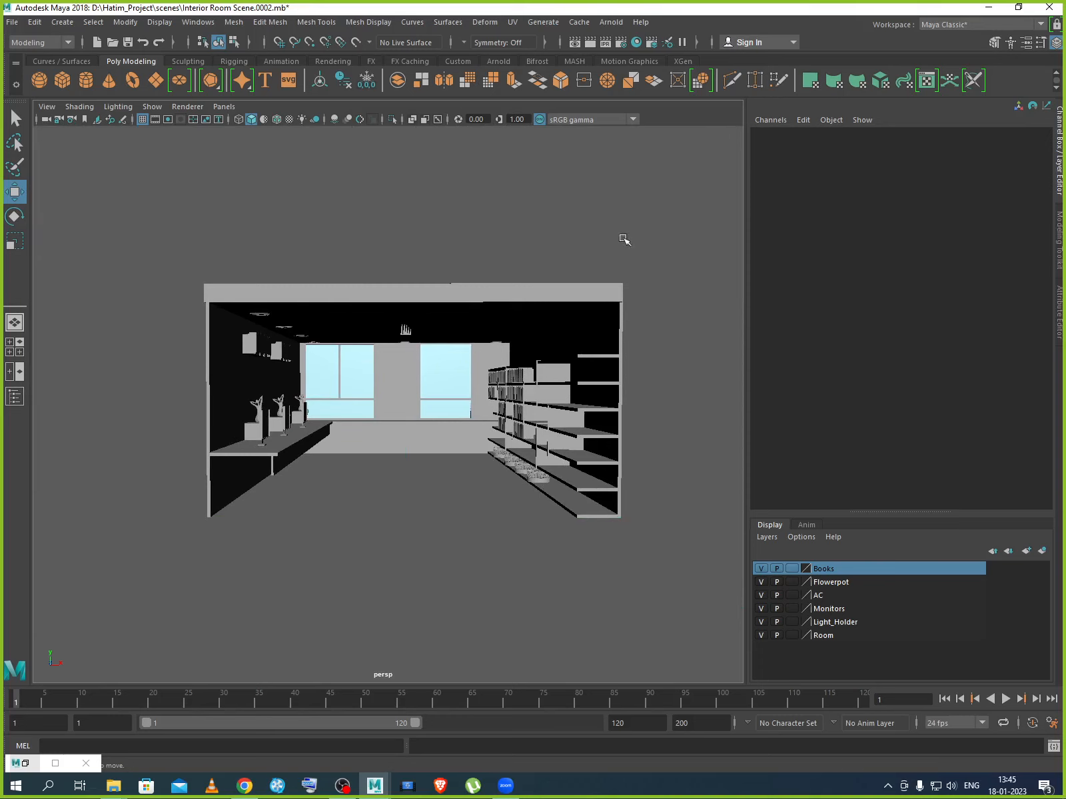
pyautogui.click(614, 24)
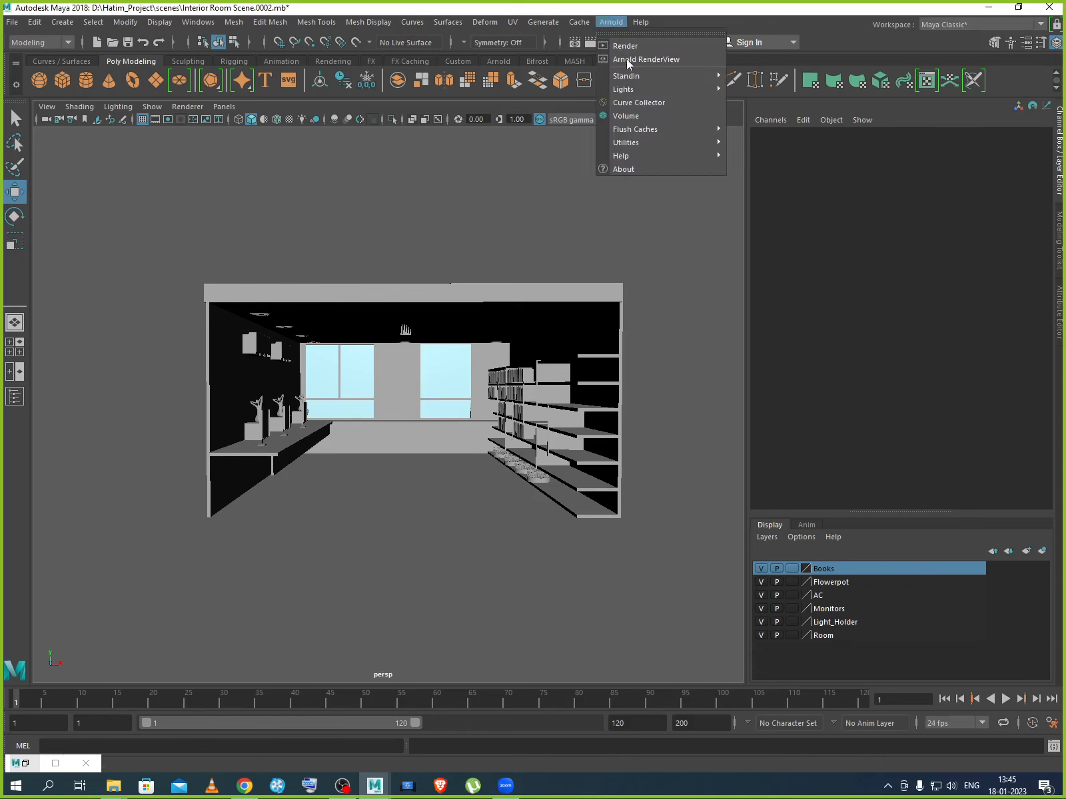
# Switch to Chrome, close the two Archive3D tabs and bring up the room reference pictures in the WhatsApp Web chat.
pyautogui.moveTo(636, 91)
pyautogui.click(245, 786)
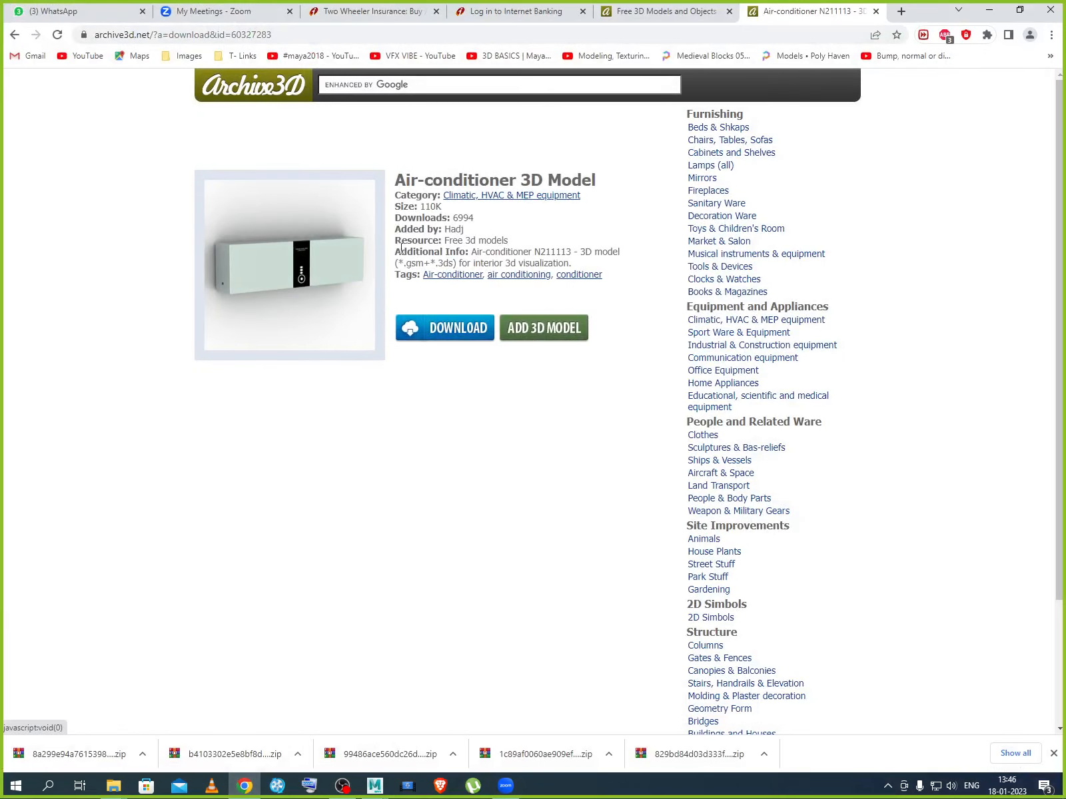
pyautogui.click(875, 11)
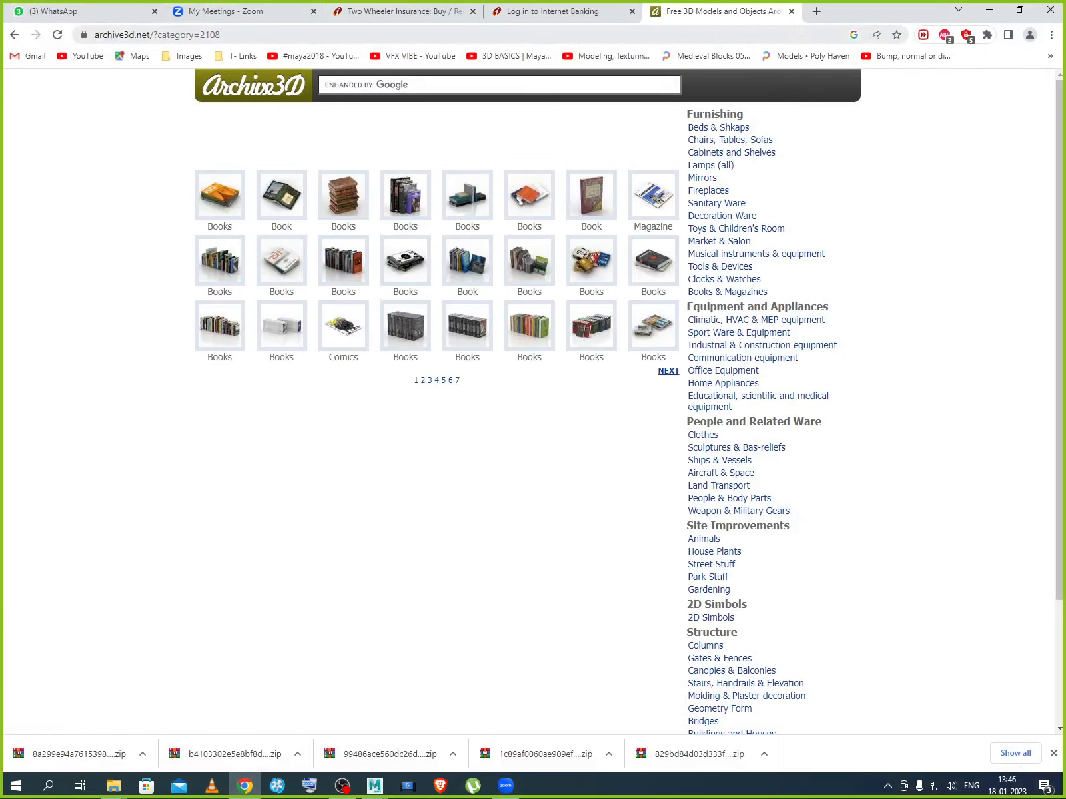
pyautogui.click(791, 11)
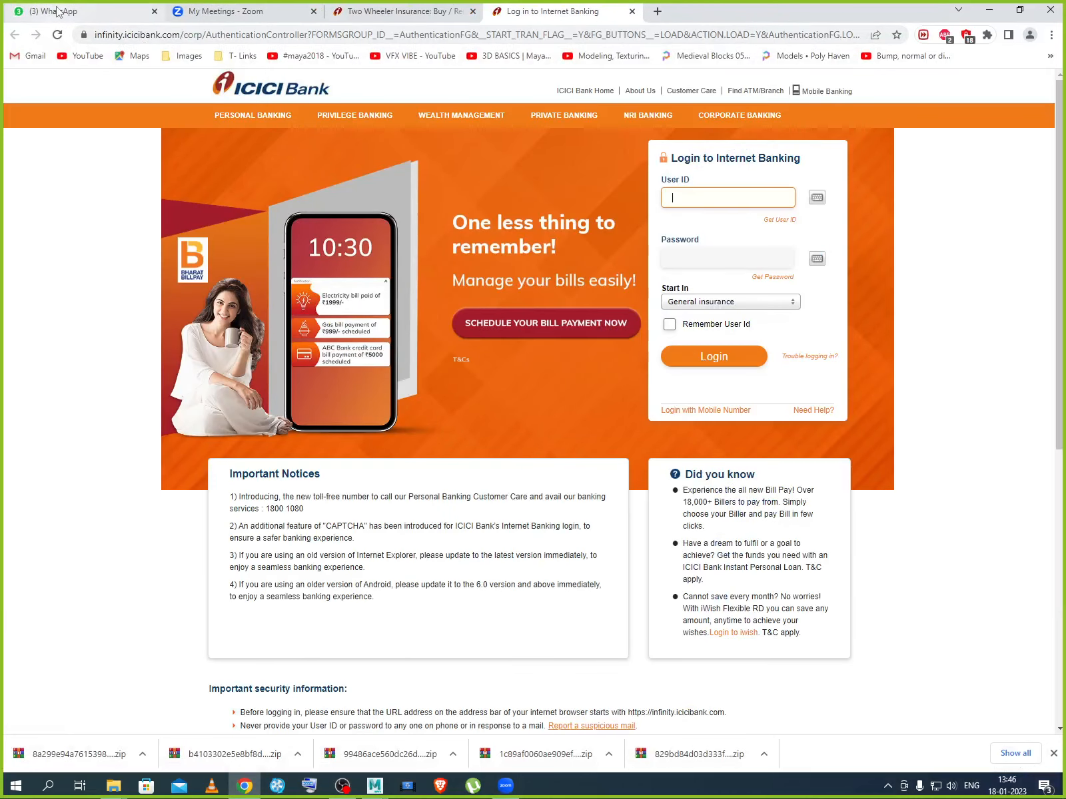
pyautogui.click(53, 11)
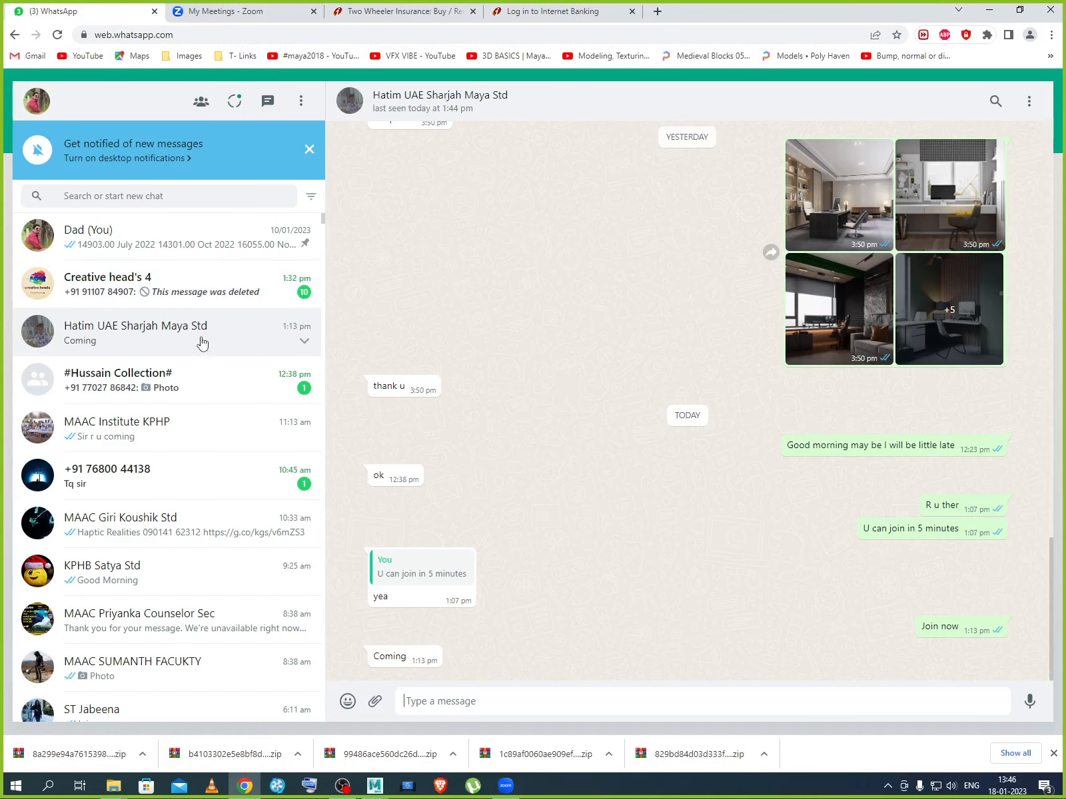
pyautogui.click(167, 198)
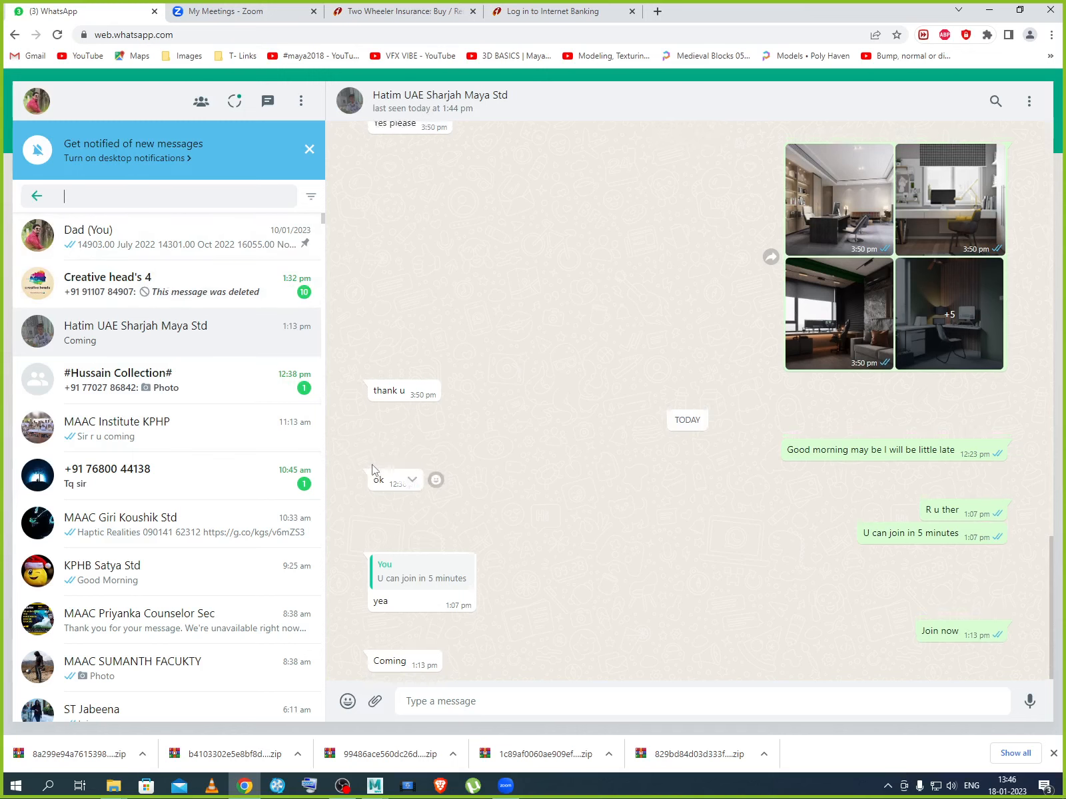
pyautogui.scroll(4, 373, 474)
# Switch to File Explorer and open the sourceimages folder of Face_model_new in 3d Project Folder 2022 on the One Touch (N:) drive.
pyautogui.click(114, 786)
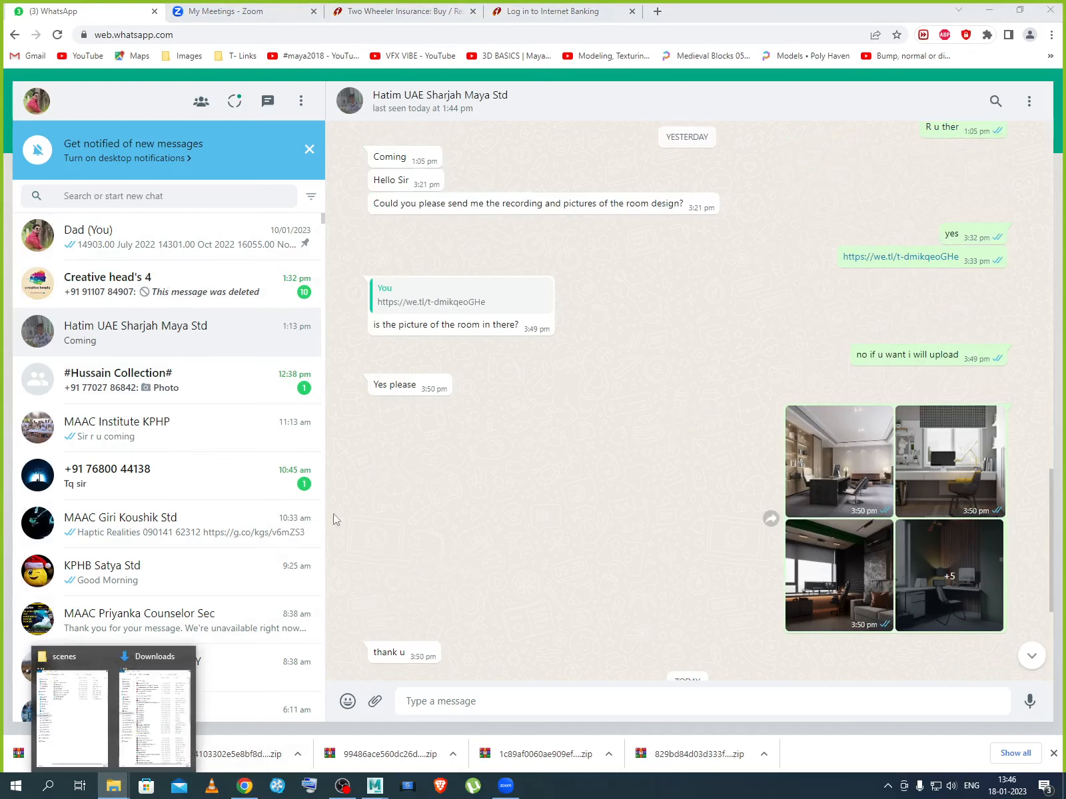
pyautogui.click(163, 706)
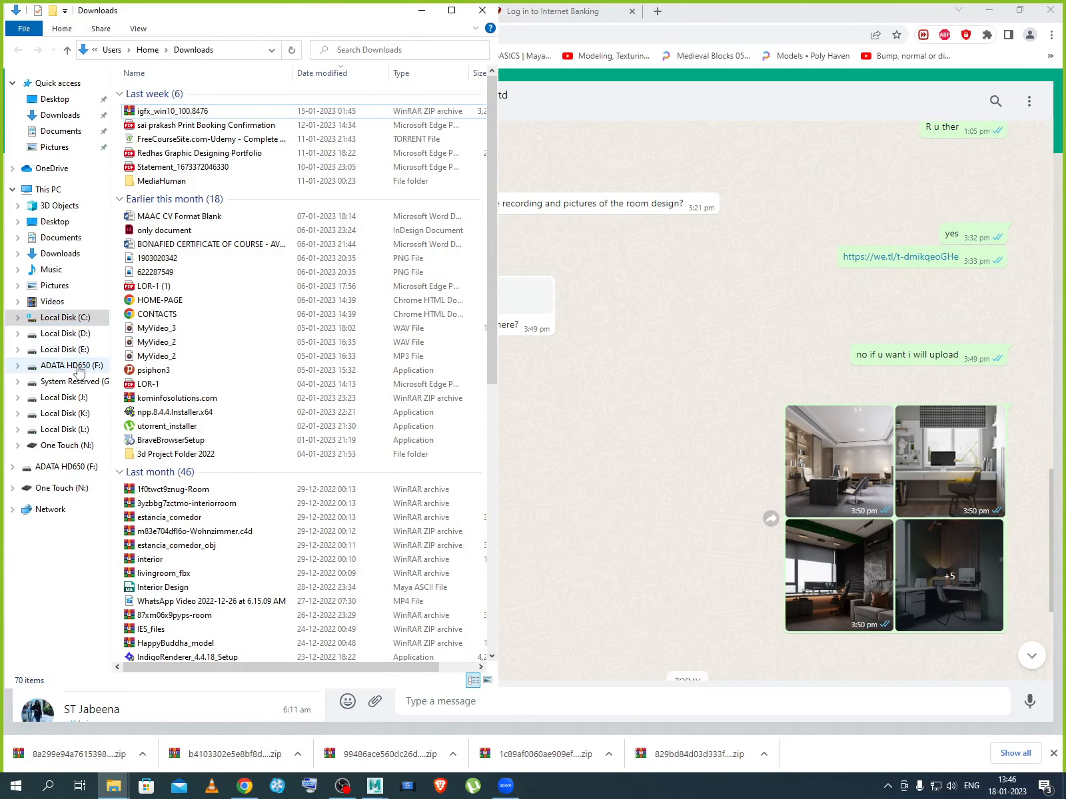
pyautogui.click(73, 446)
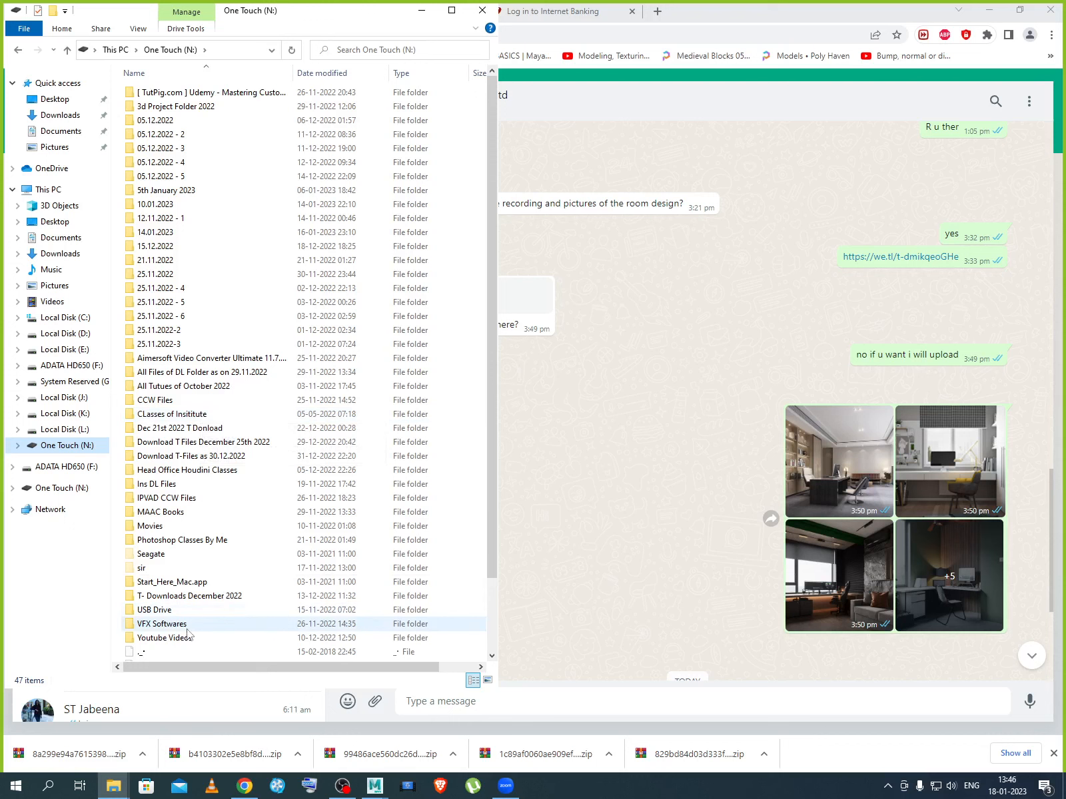
pyautogui.doubleClick(206, 107)
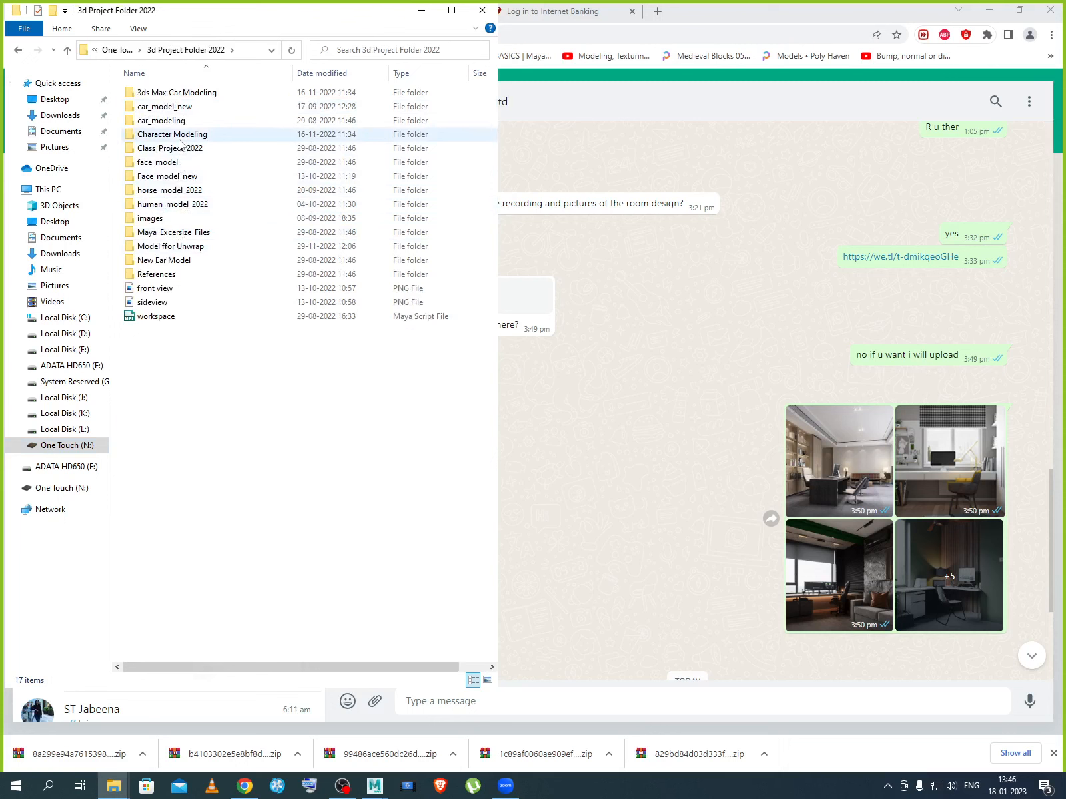
pyautogui.doubleClick(182, 177)
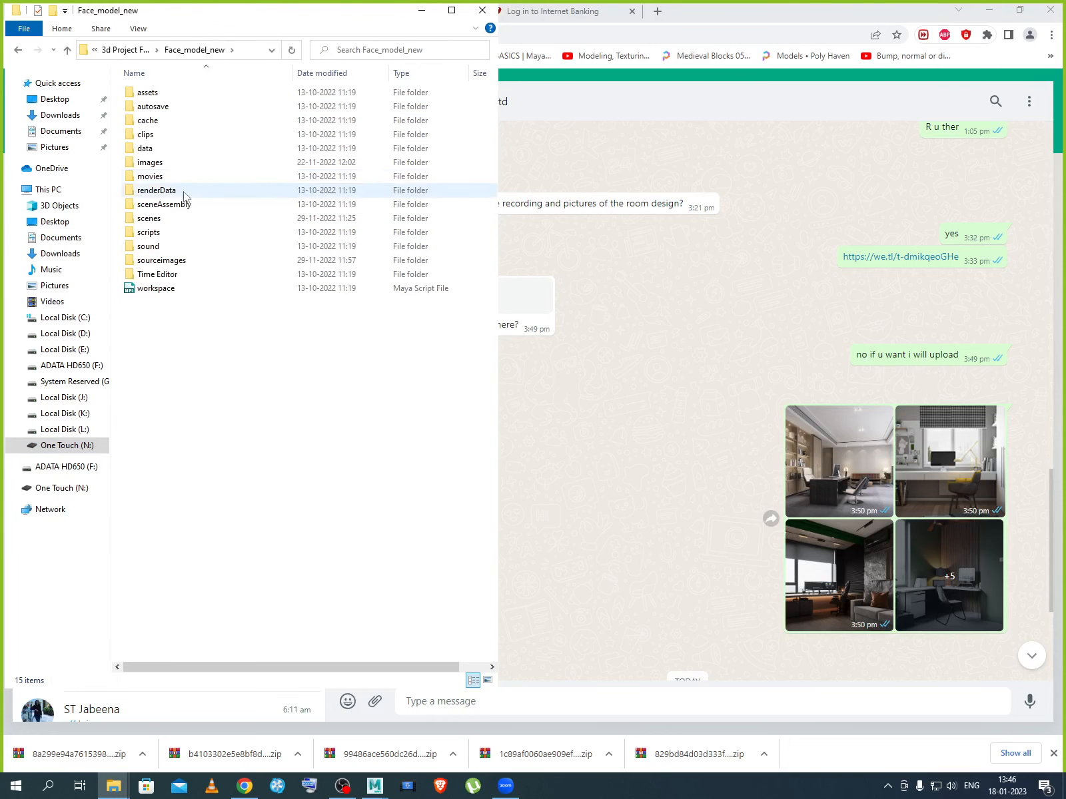
pyautogui.doubleClick(159, 260)
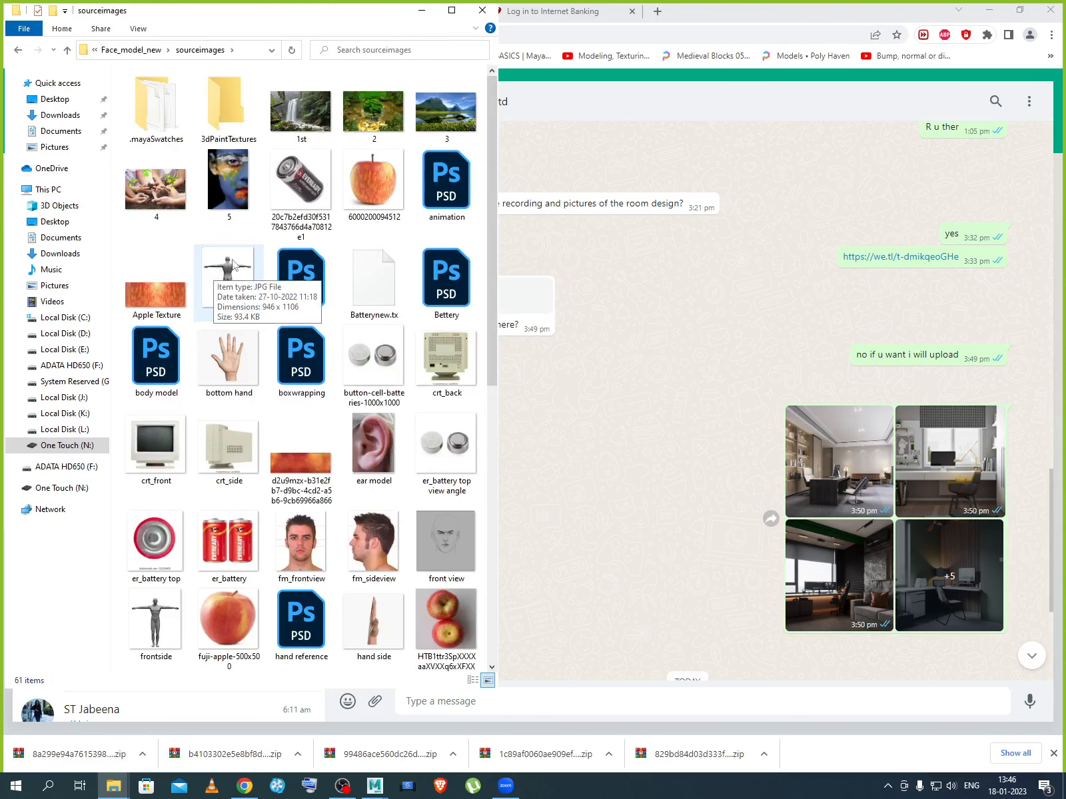
# Select and copy the sky files kloofendal_38d_partly_cloudy_puresky_4k, rustig_koppie_puresky_4k and sunflowers_4k, all in EXR format.
pyautogui.scroll(-6, 317, 326)
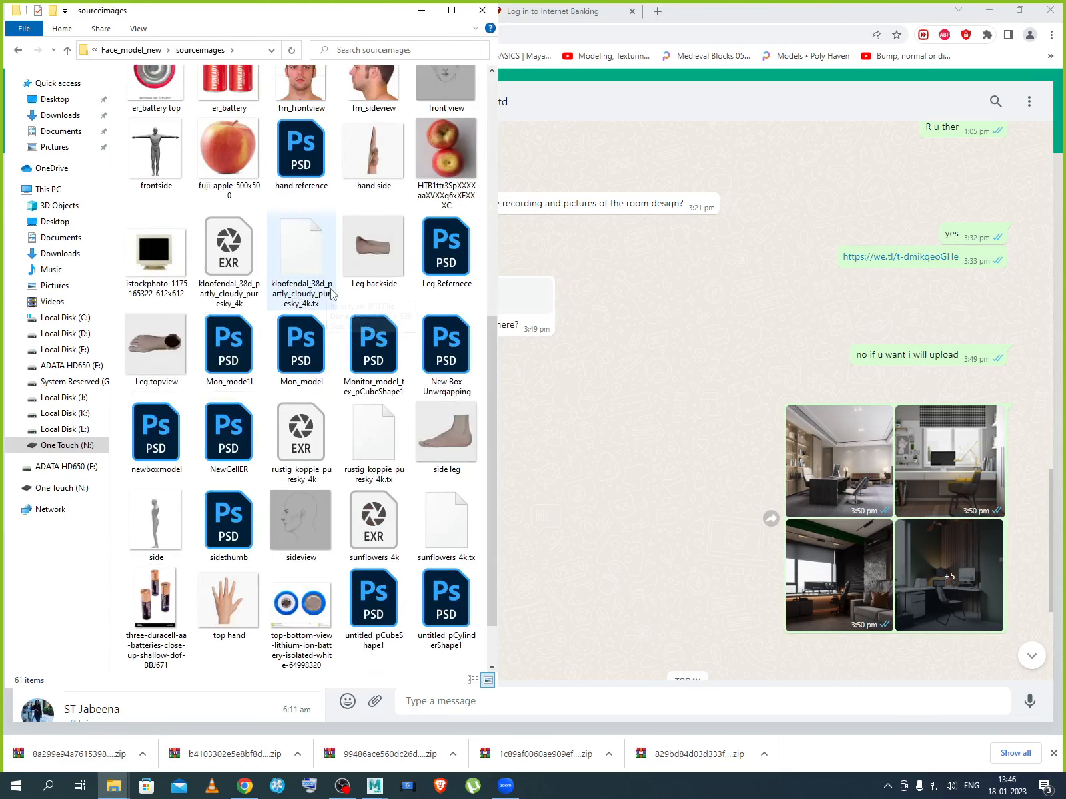
pyautogui.click(318, 459)
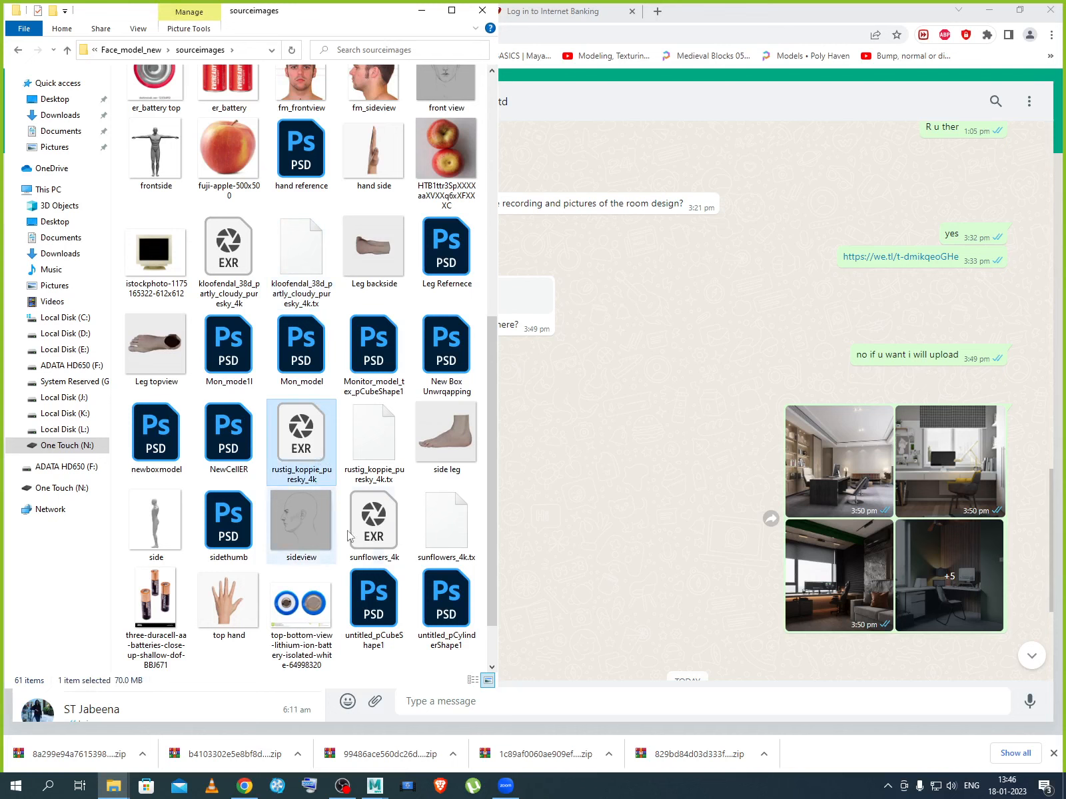
pyautogui.keyDown('ctrl'); pyautogui.click(383, 526); pyautogui.keyUp('ctrl')
pyautogui.keyDown('ctrl'); pyautogui.click(228, 257); pyautogui.keyUp('ctrl')
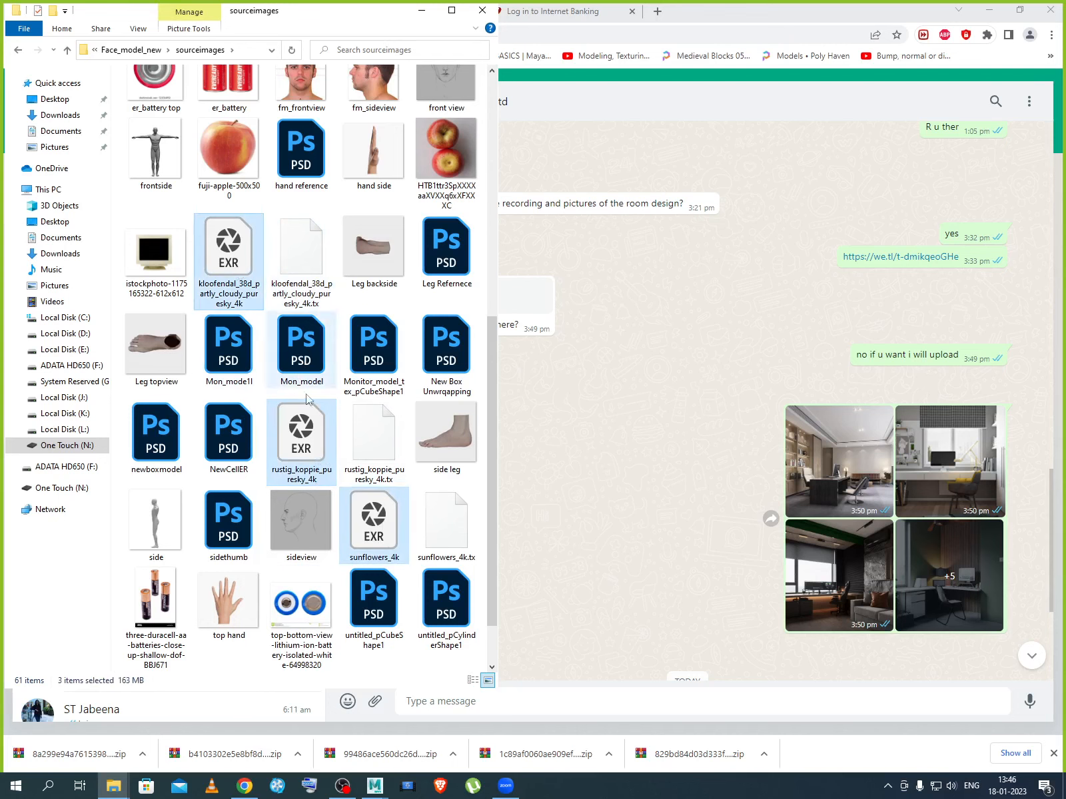
pyautogui.scroll(3, 326, 406)
pyautogui.scroll(4, 338, 404)
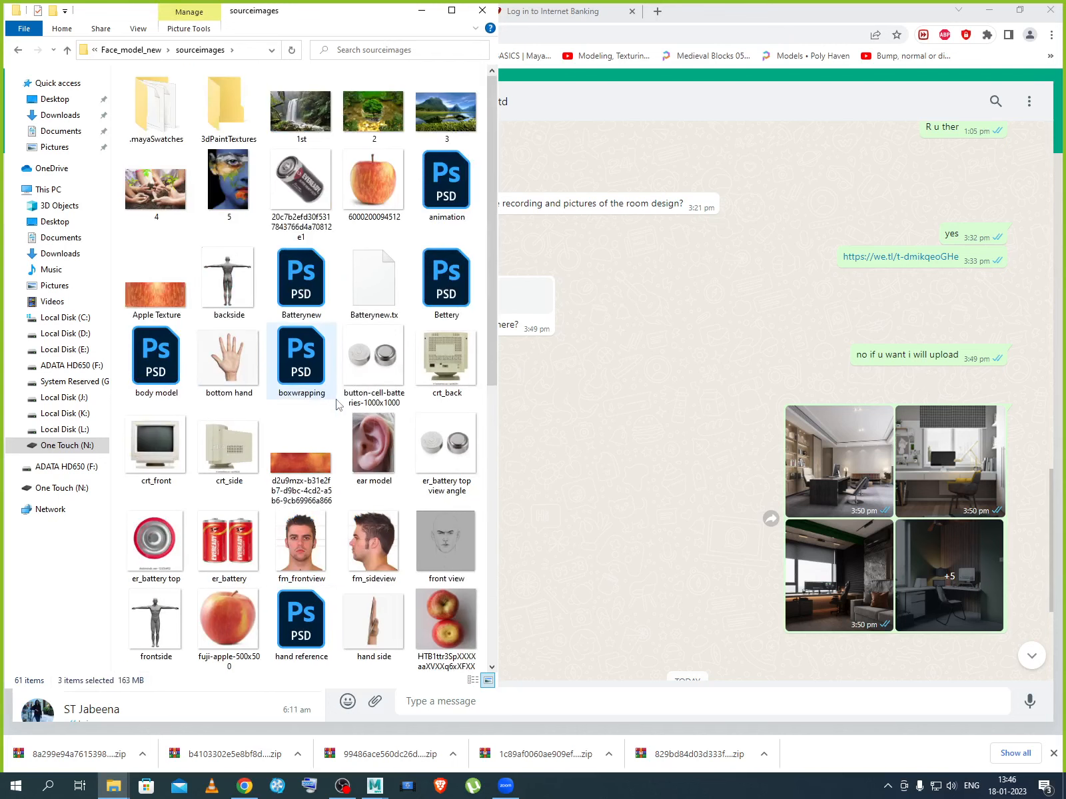
pyautogui.scroll(-8, 337, 404)
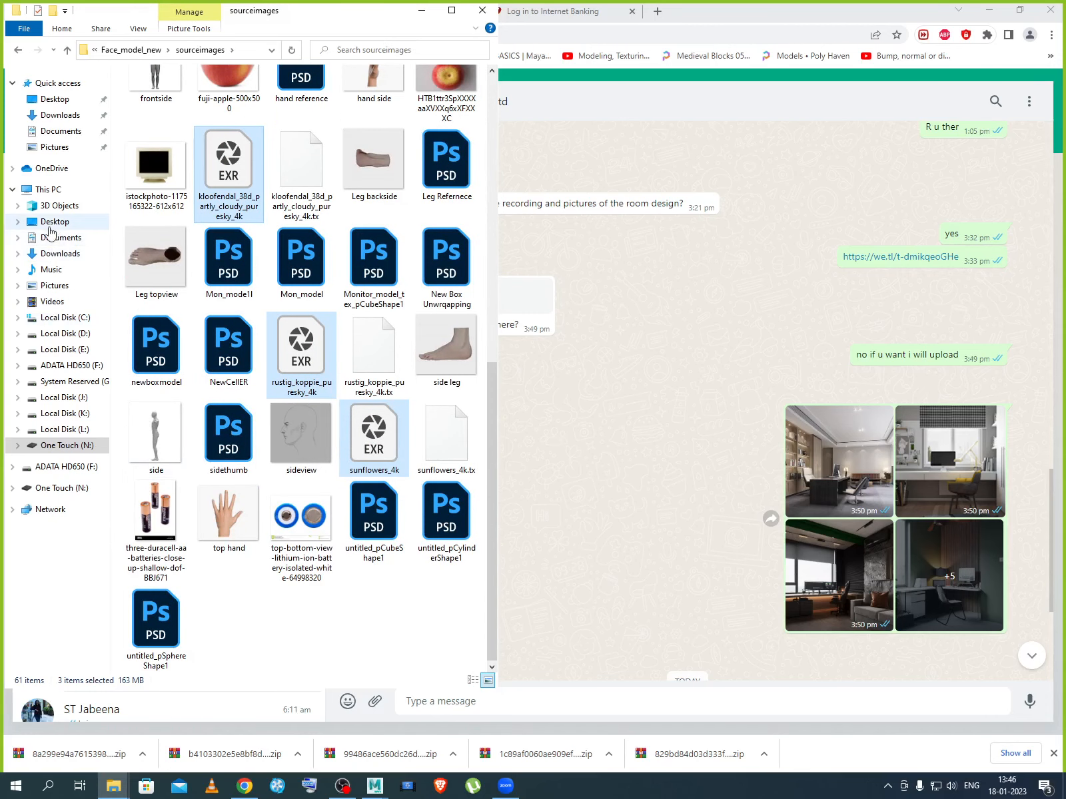
# Paste the three copied EXR files into the sourceimages folder of the room's Maya project on Local Disk (D:).
pyautogui.click(70, 333)
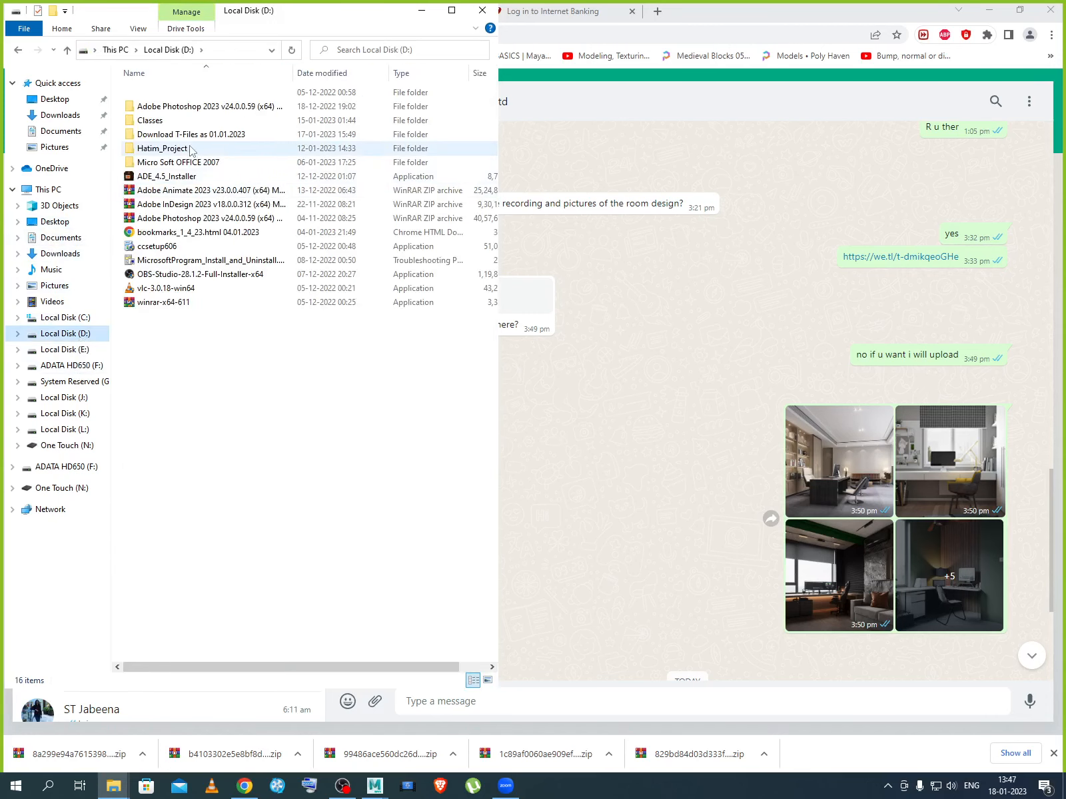
pyautogui.click(191, 149)
pyautogui.doubleClick(191, 150)
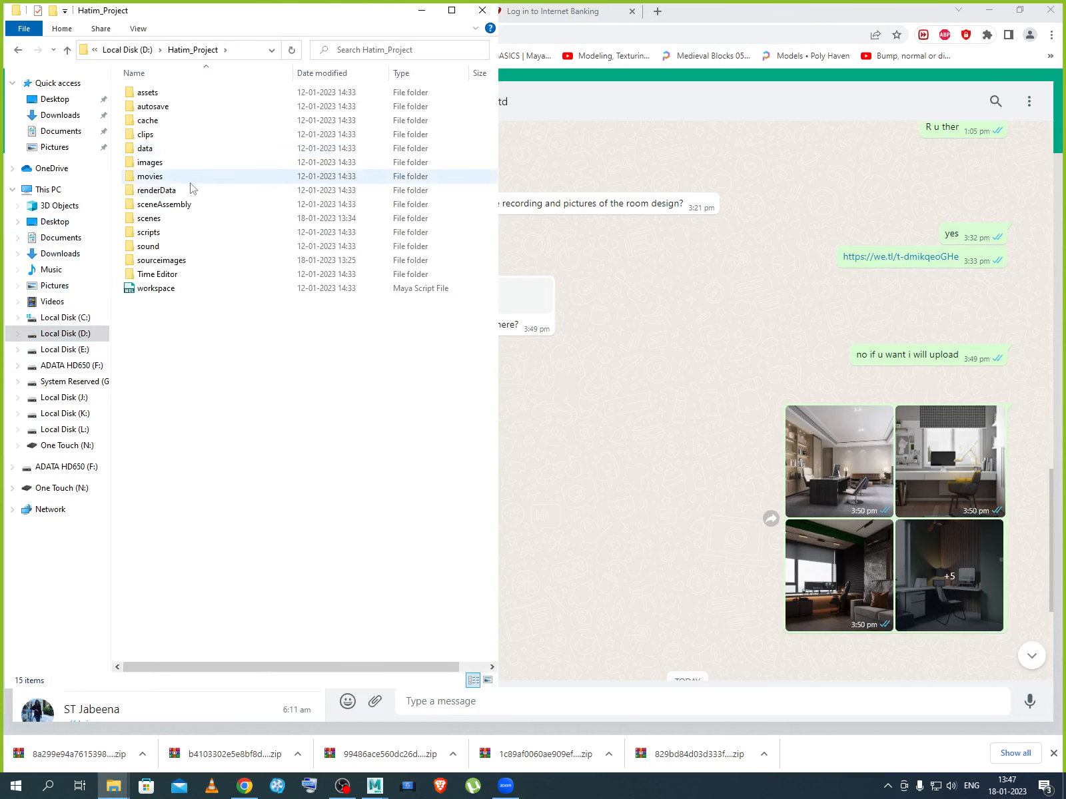
pyautogui.doubleClick(163, 262)
pyautogui.rightClick(222, 391)
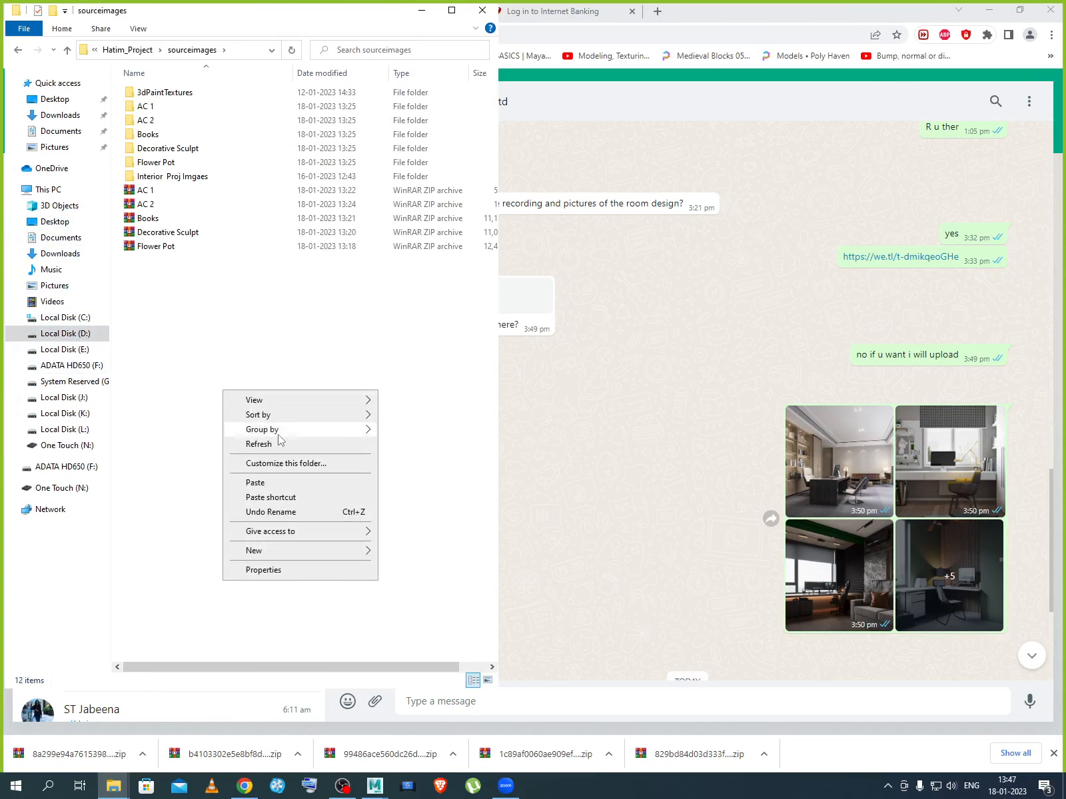
pyautogui.click(268, 485)
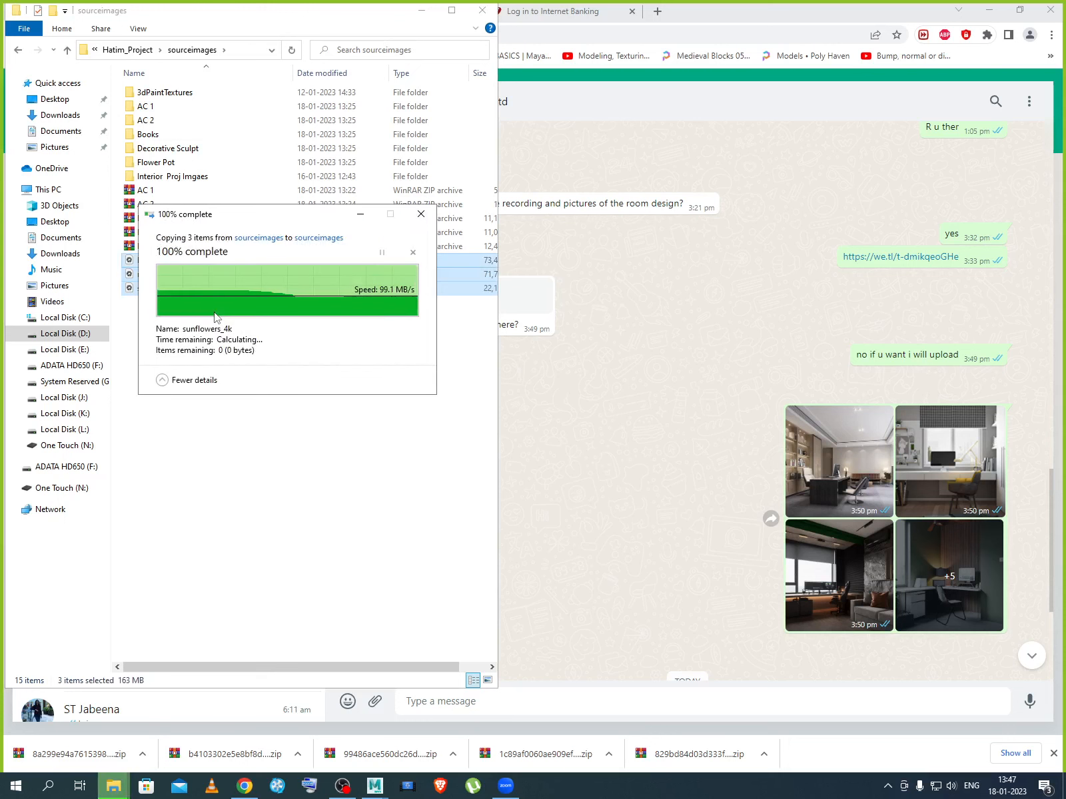
# Display the project's sourceimages folder as large icons and deselect the pasted EXR files.
pyautogui.click(139, 29)
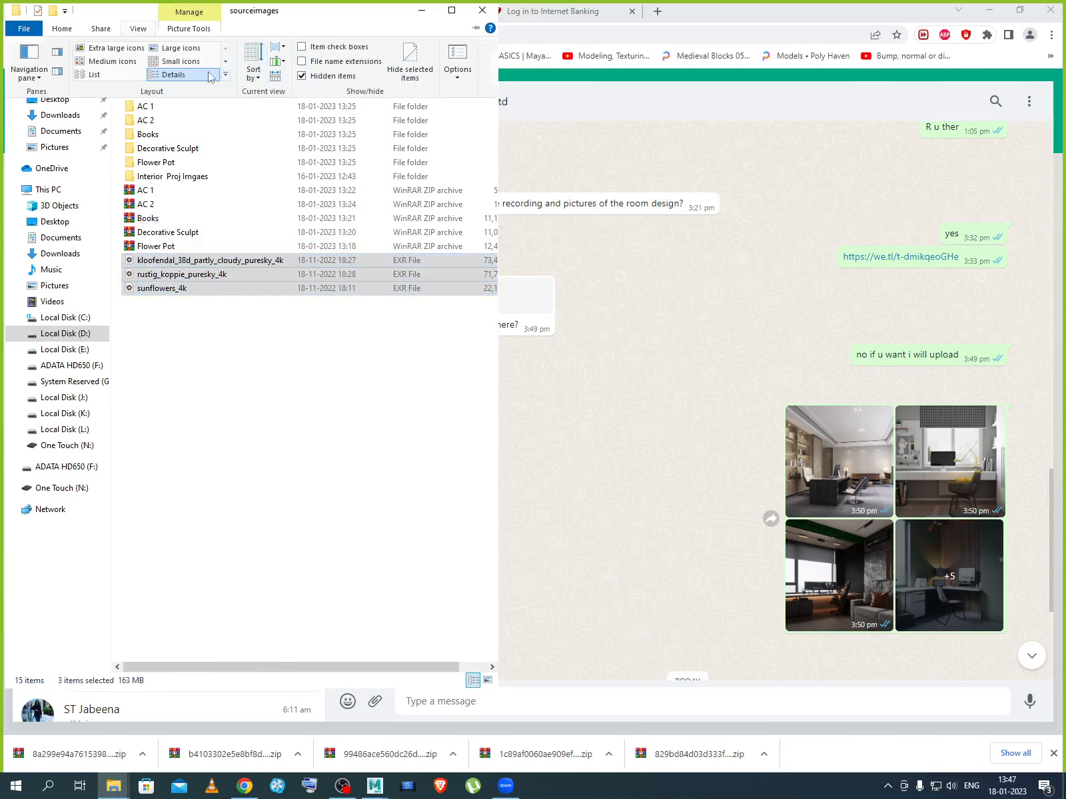
pyautogui.click(181, 48)
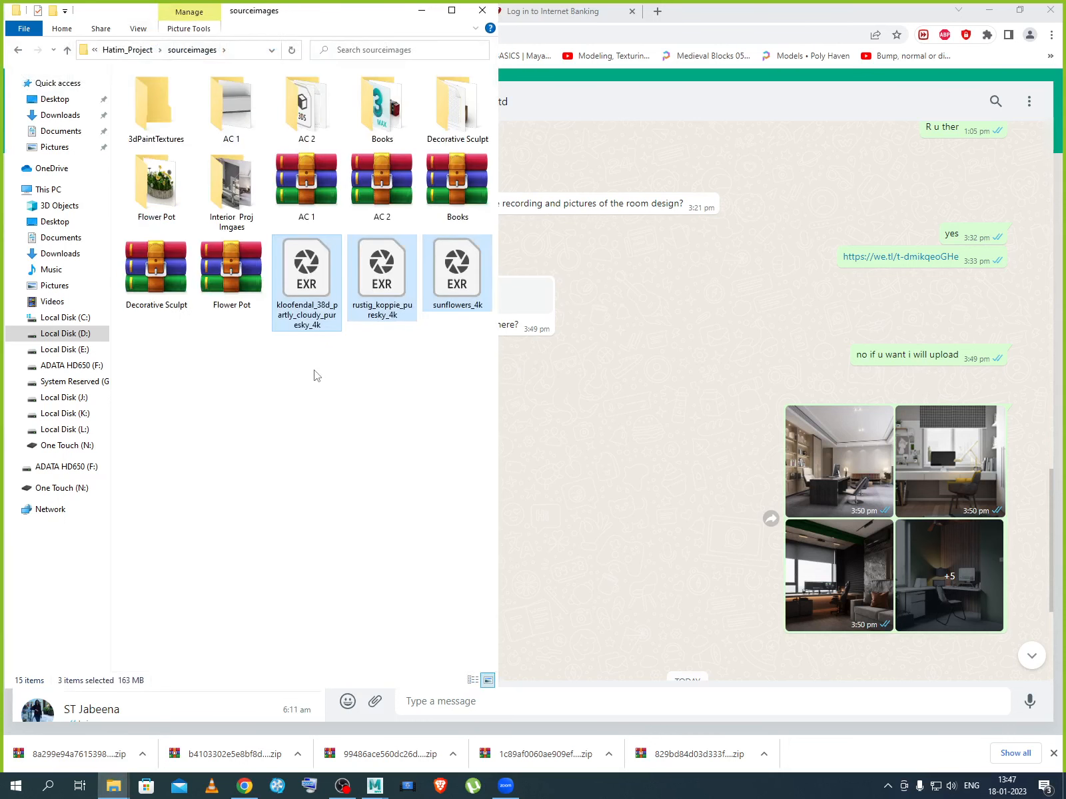
pyautogui.click(313, 374)
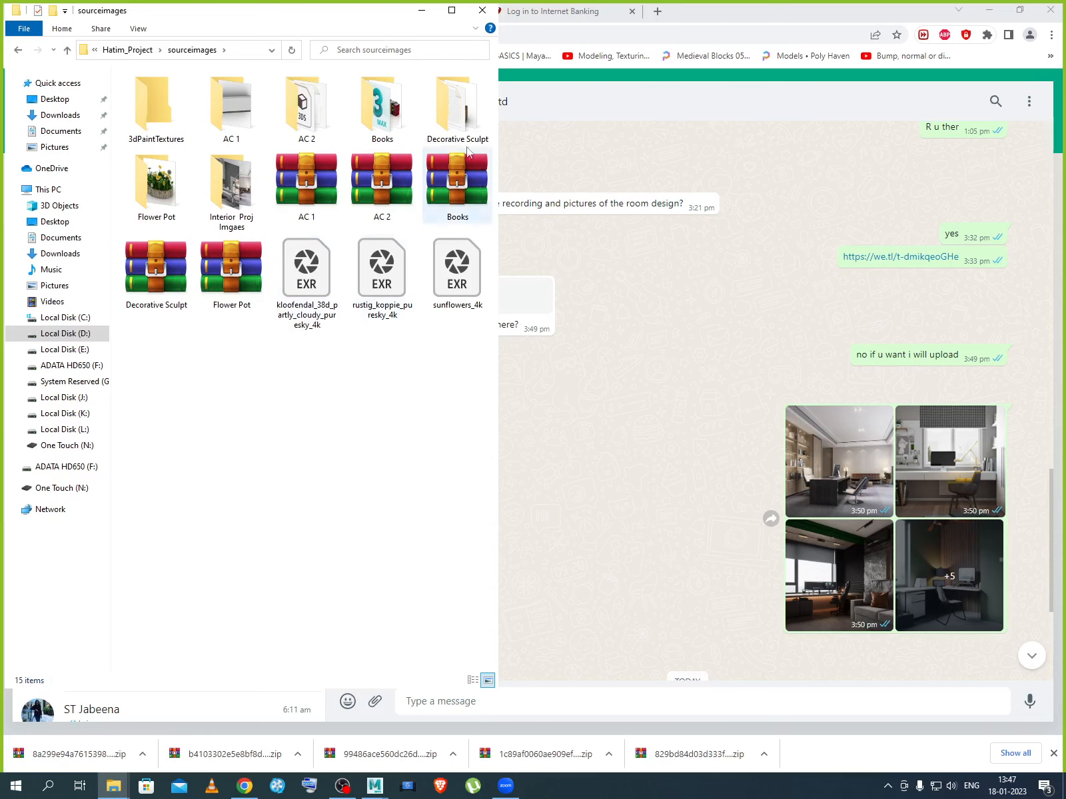
# Minimize File Explorer and Chrome to return to Maya, and add an Arnold Skydome Light to the room scene.
pyautogui.click(421, 10)
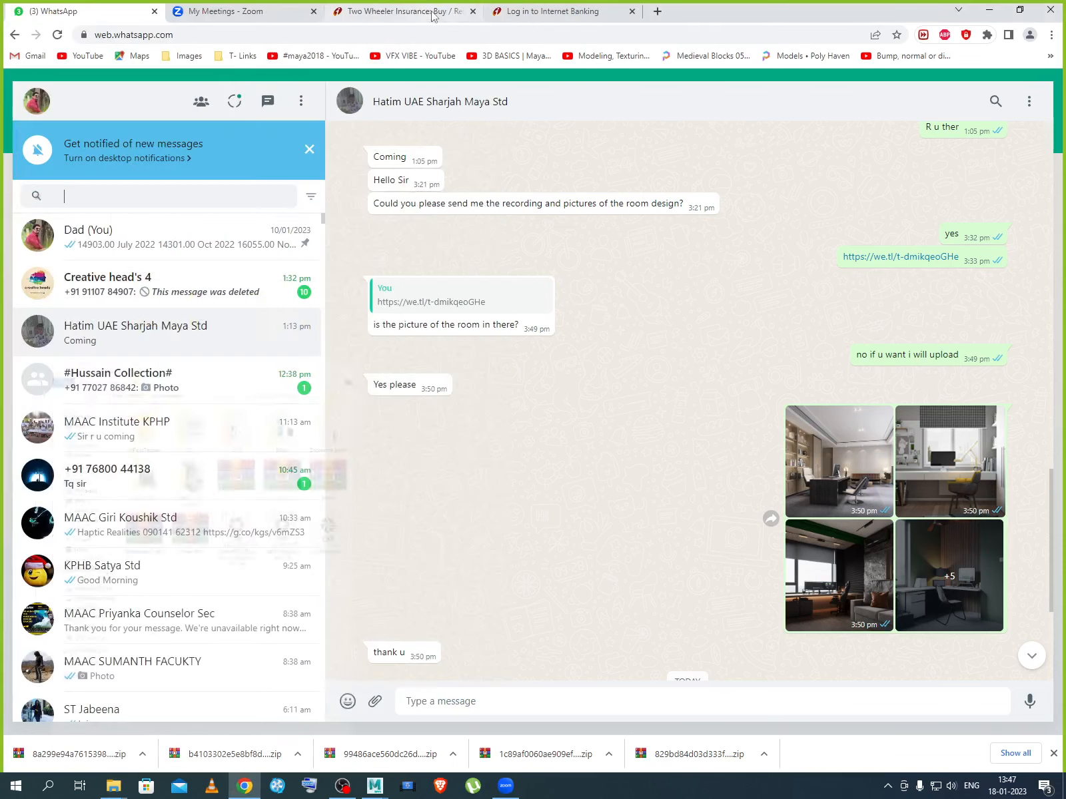
pyautogui.click(988, 10)
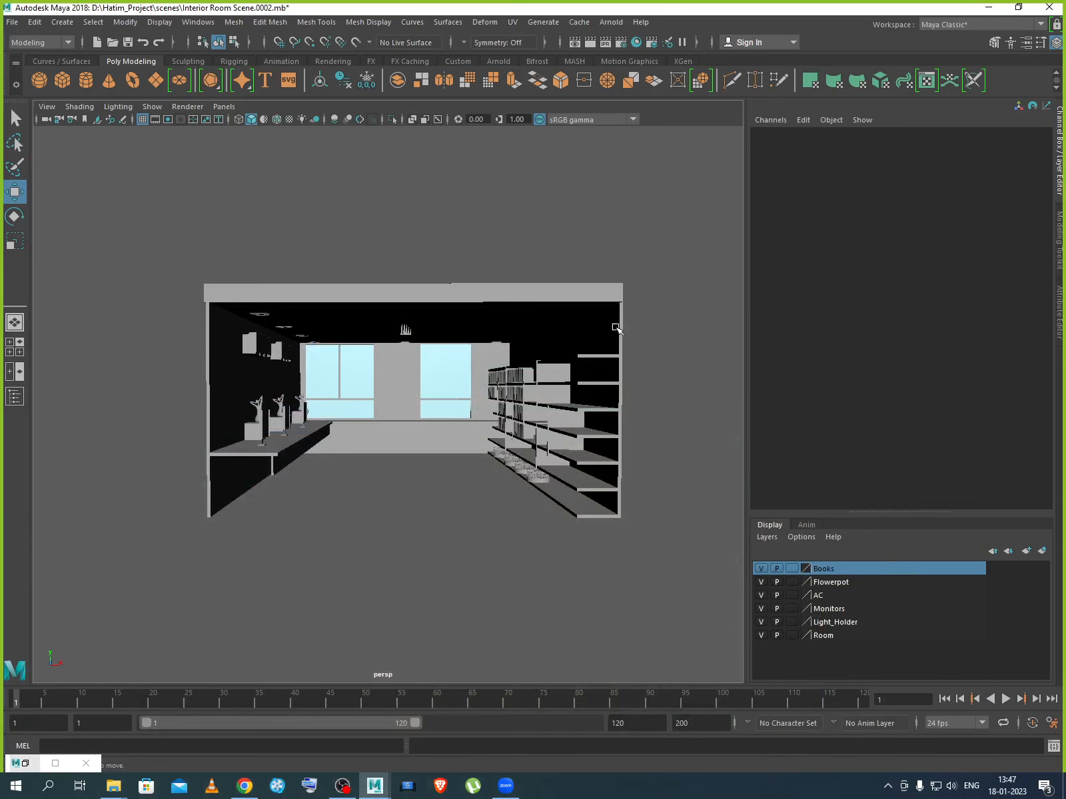
pyautogui.scroll(-5, 621, 323)
pyautogui.scroll(5, 511, 372)
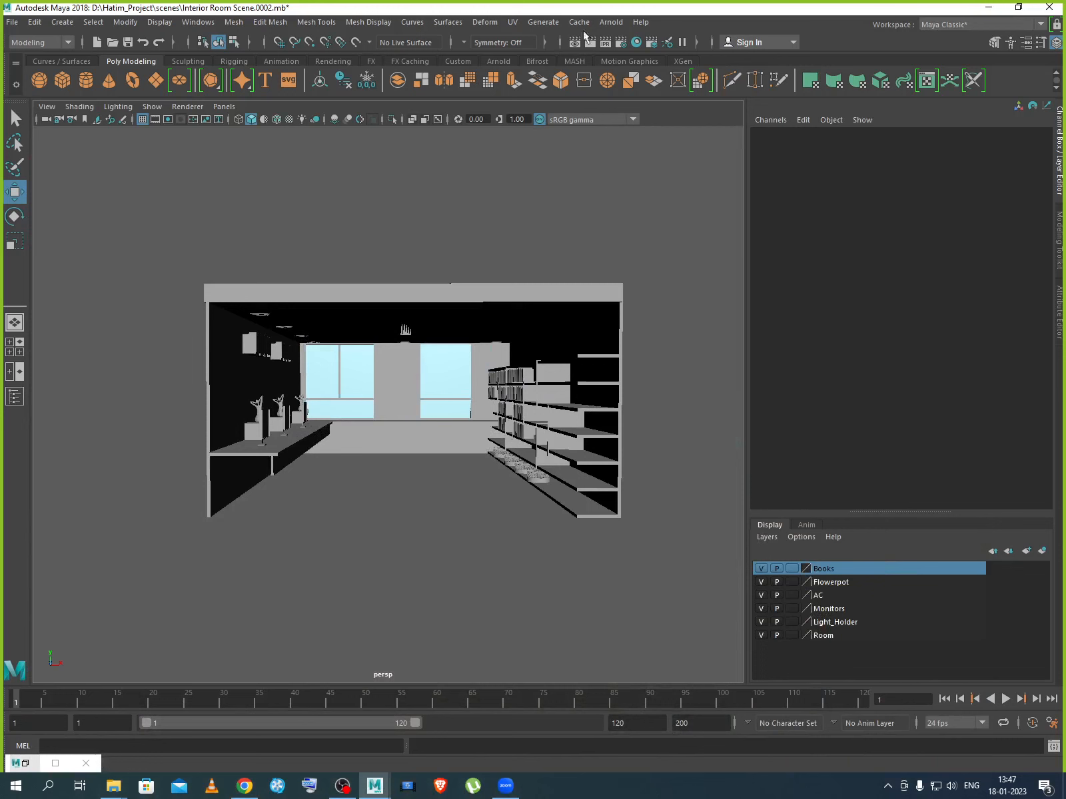
pyautogui.click(610, 23)
pyautogui.moveTo(632, 91)
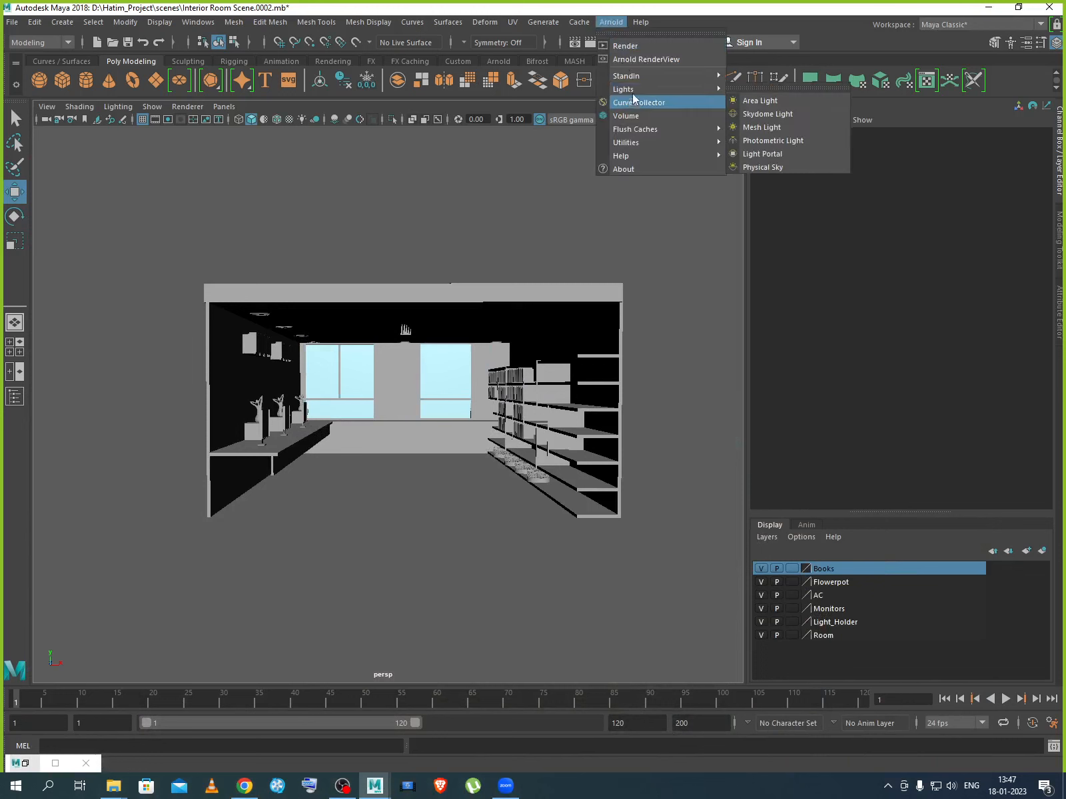
pyautogui.click(770, 115)
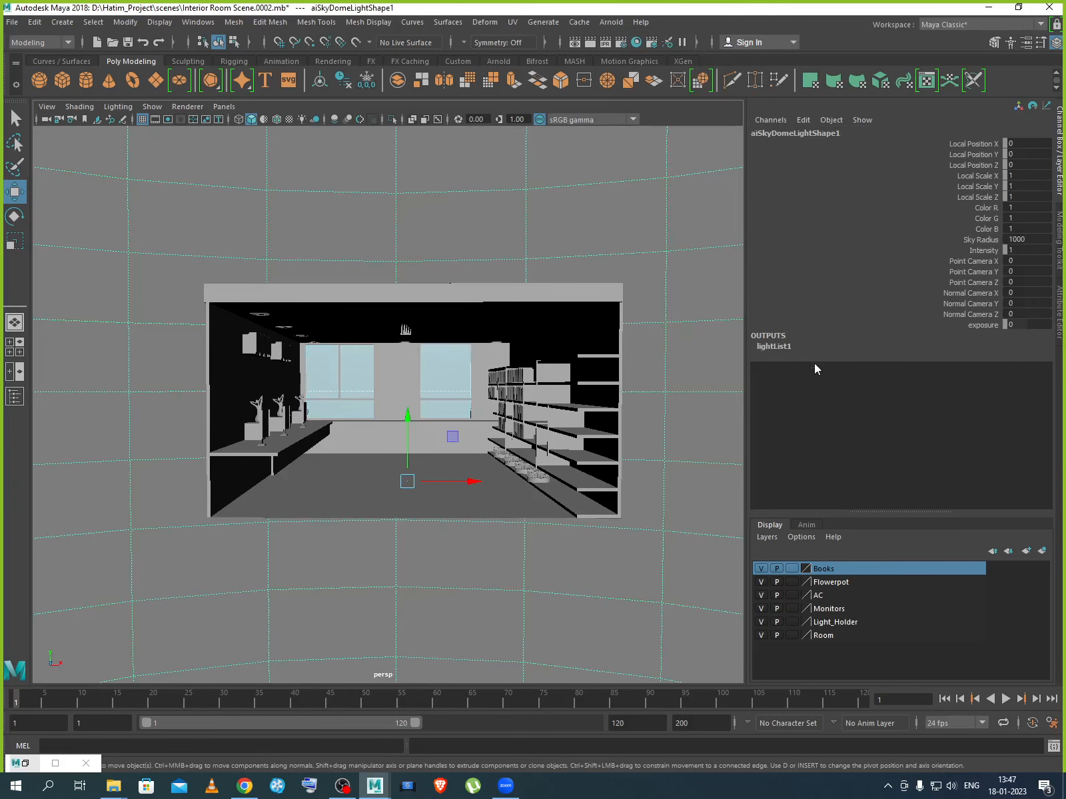
# Switch to Chrome, start a photo attachment in the open WhatsApp chat and browse to the Maya project's sourceimages folder on drive D:.
pyautogui.click(245, 785)
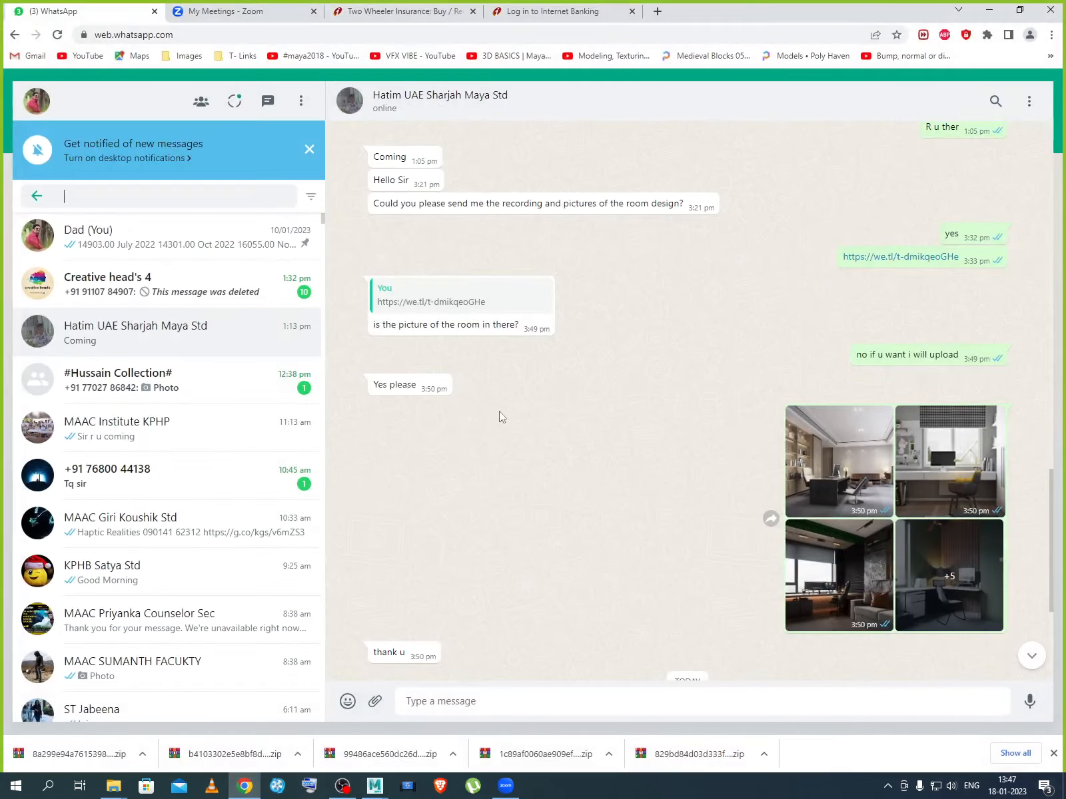
pyautogui.click(371, 703)
pyautogui.click(374, 660)
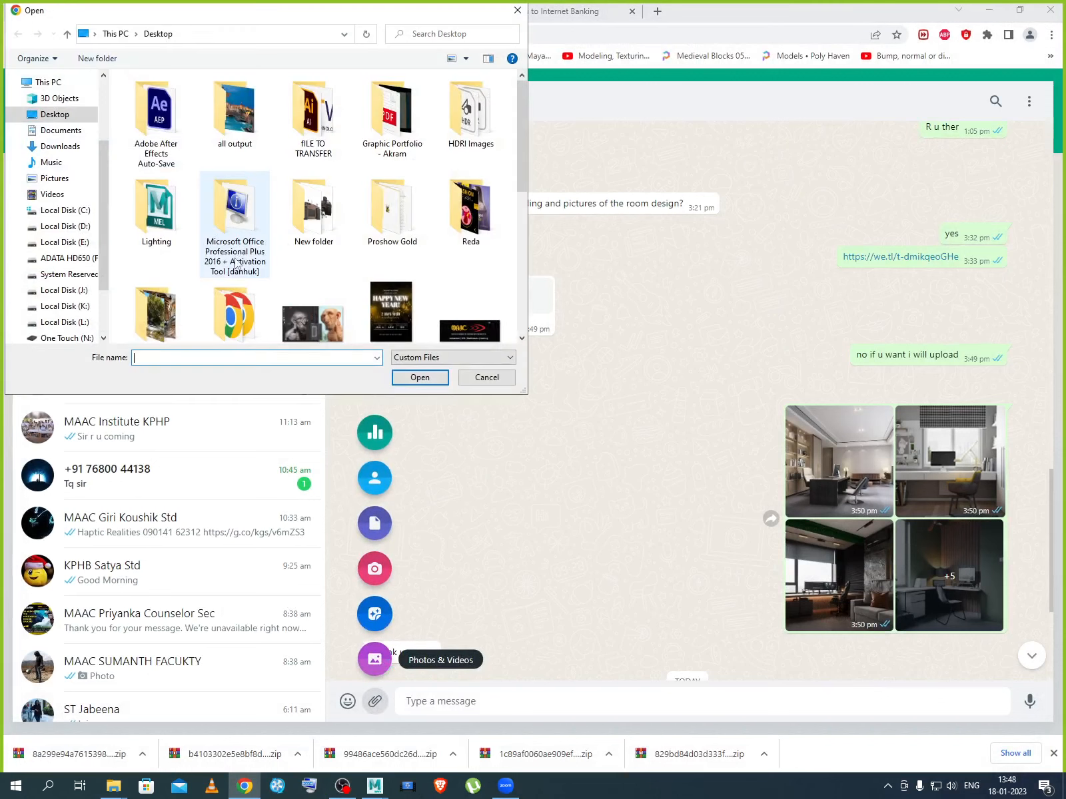
pyautogui.click(66, 227)
pyautogui.doubleClick(165, 153)
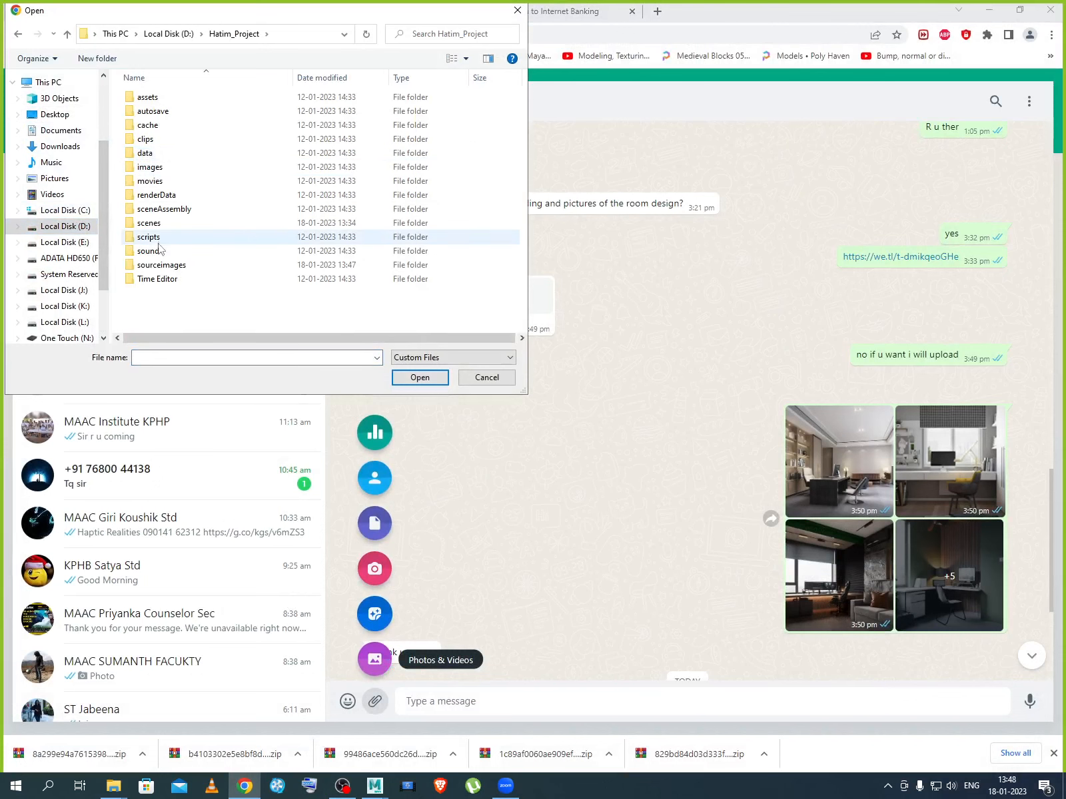
pyautogui.doubleClick(163, 265)
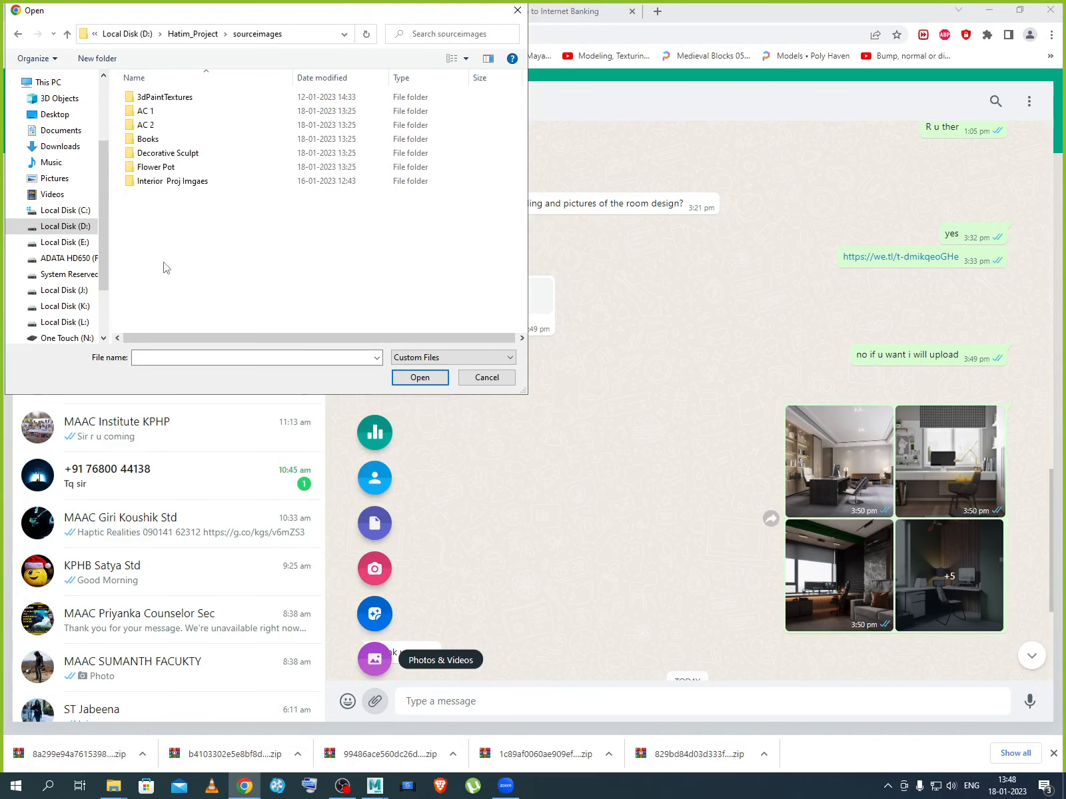
# List all file types, attach kloofendal_38d_partly_cloudy_puresky_4k, rustig_koppie_puresky_4k and sunflowers_4k, and send them to the chat.
pyautogui.click(413, 356)
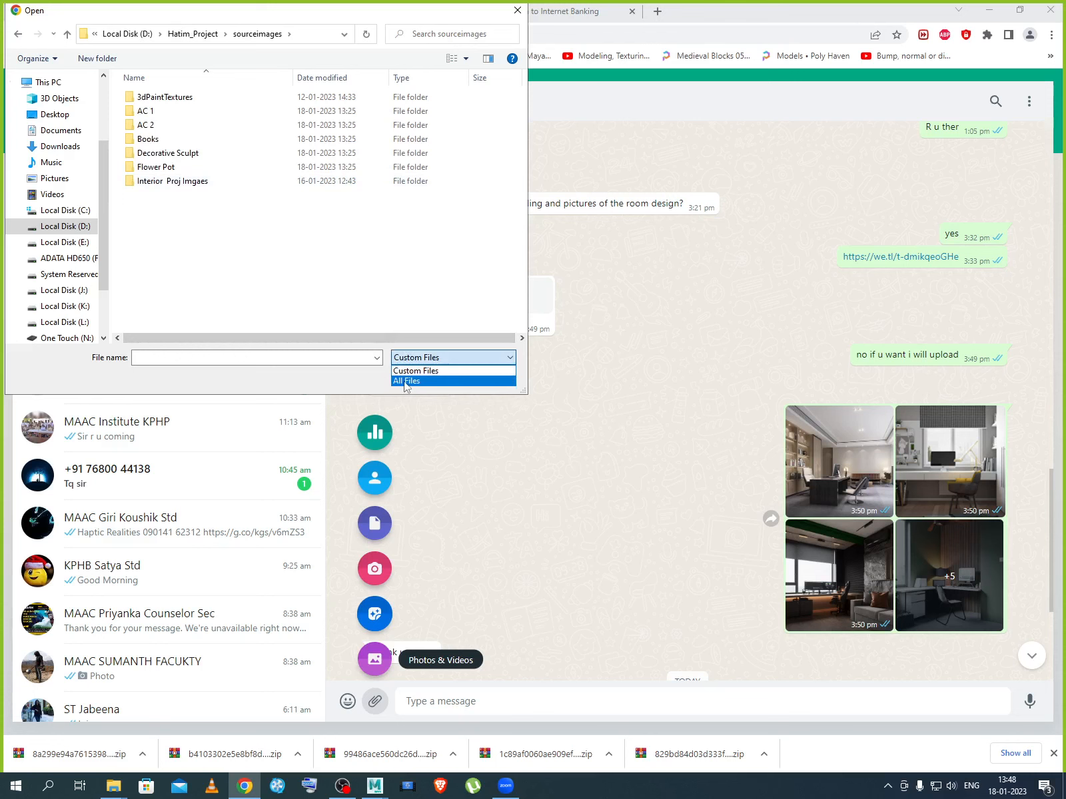
pyautogui.click(405, 381)
pyautogui.click(175, 265)
pyautogui.keyDown('ctrl'); pyautogui.click(174, 278); pyautogui.keyUp('ctrl')
pyautogui.keyDown('ctrl'); pyautogui.click(174, 293); pyautogui.keyUp('ctrl')
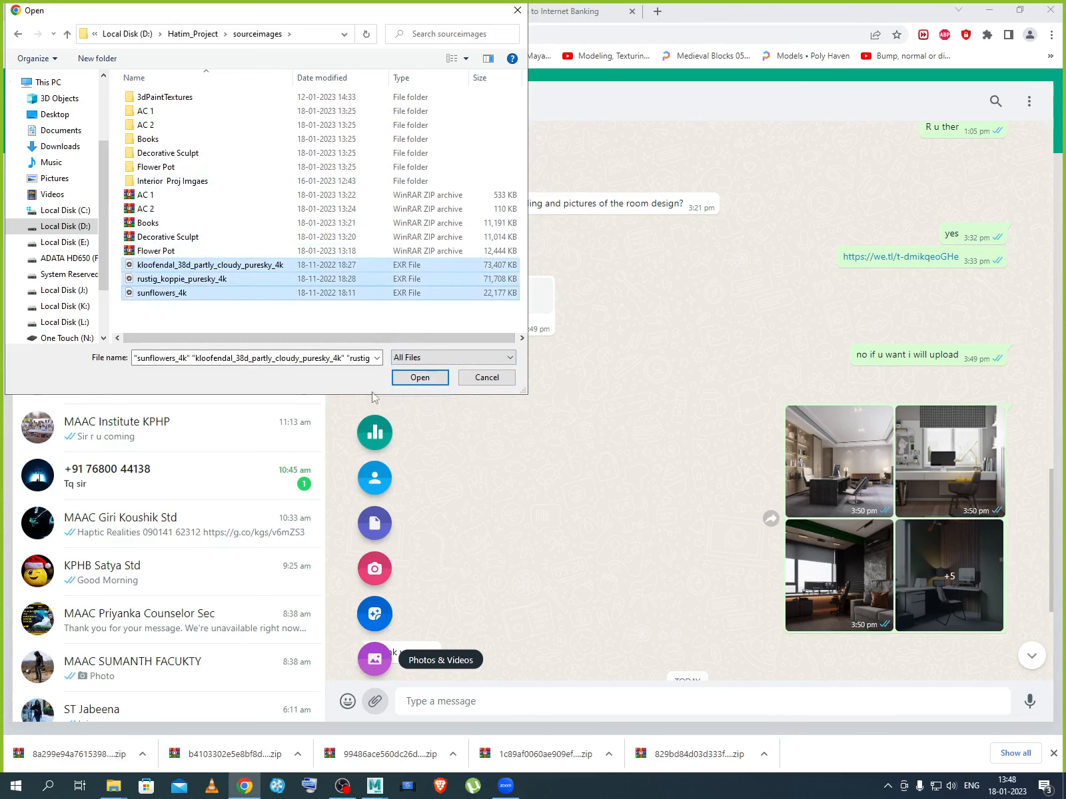
pyautogui.click(418, 377)
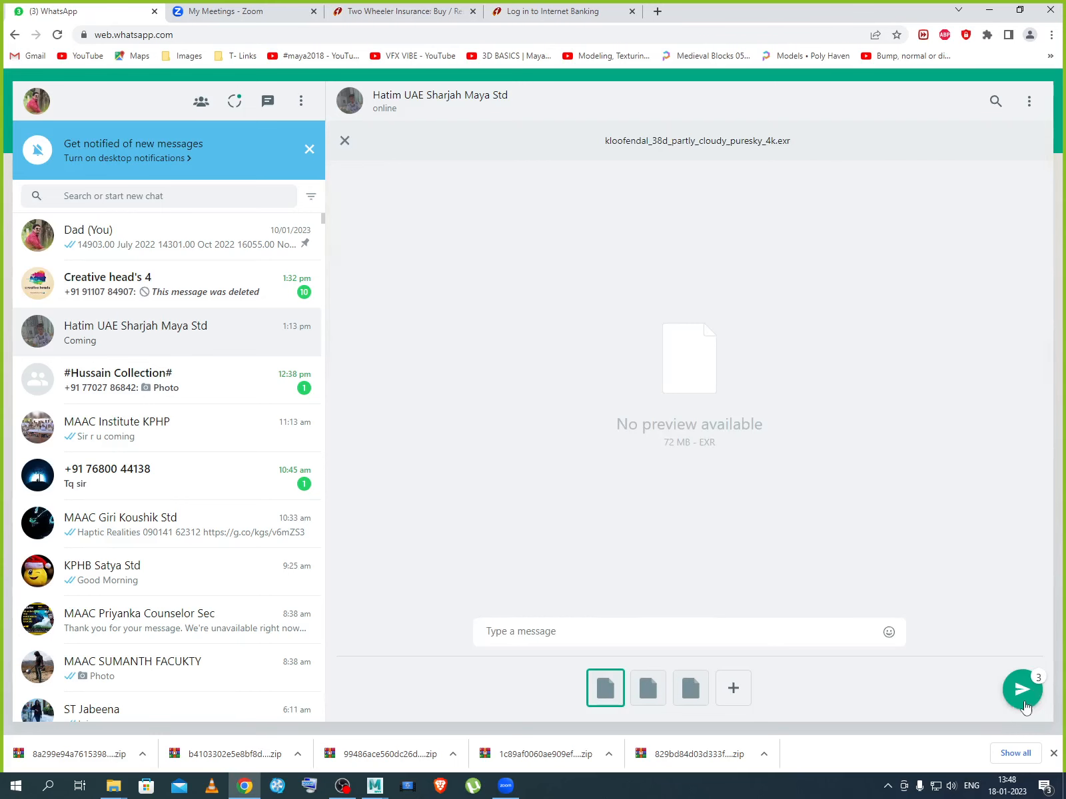
pyautogui.click(1019, 690)
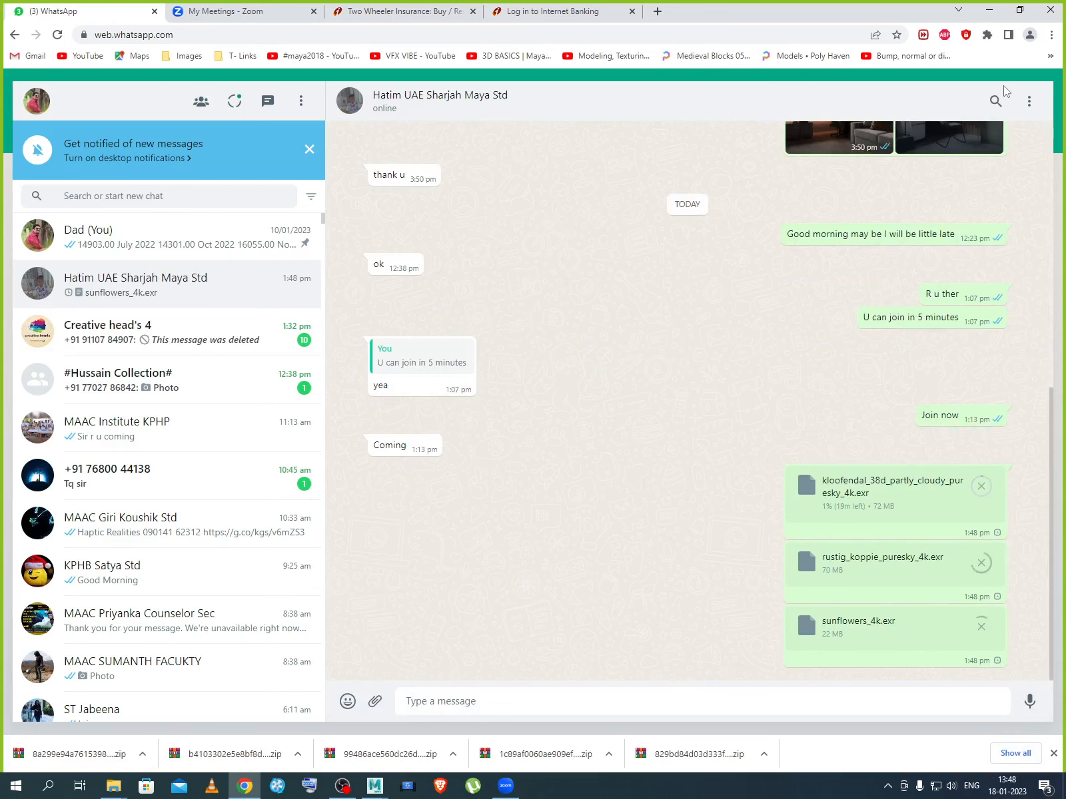
# Return to Maya, frame the room interior in the perspective view and start an Arnold RenderView render with the skydome light.
pyautogui.click(987, 10)
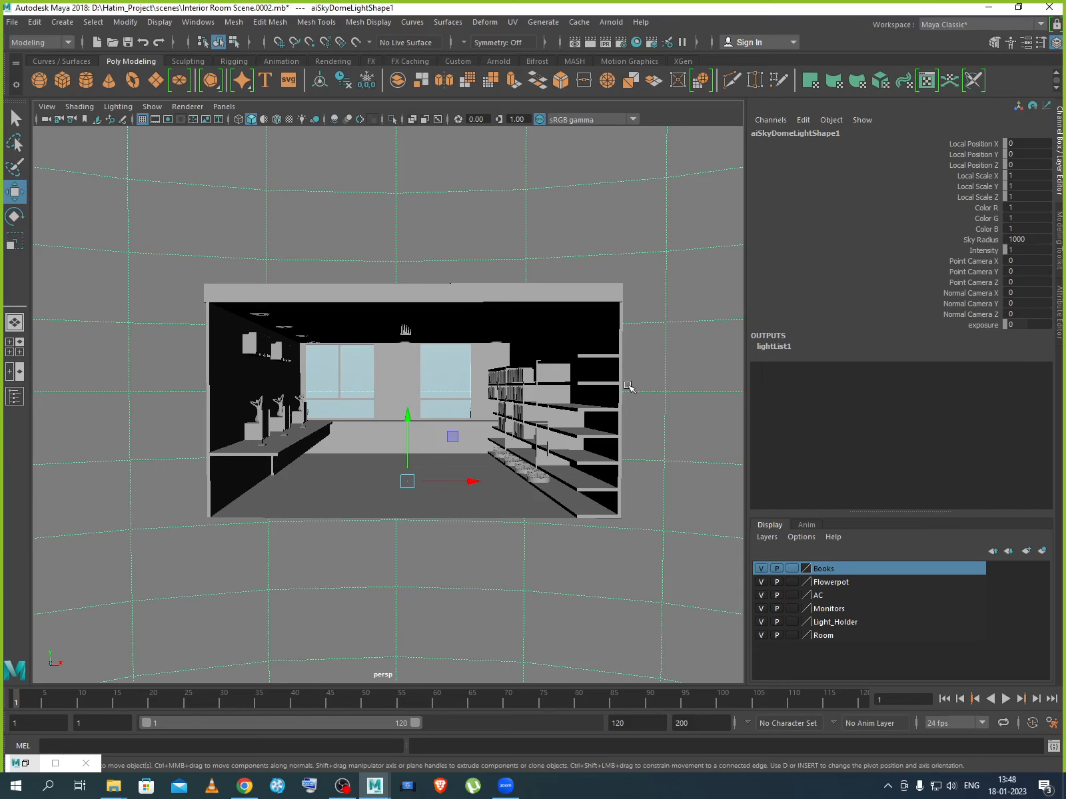
pyautogui.scroll(5, 503, 410)
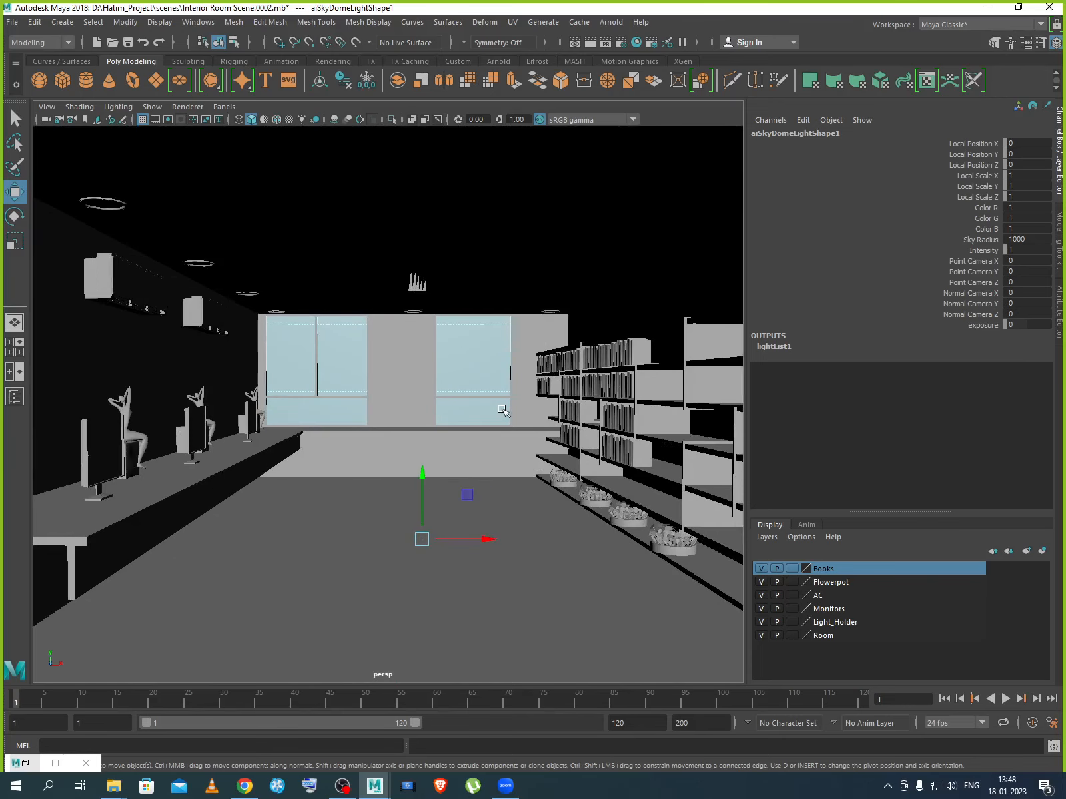
pyautogui.scroll(-8, 503, 411)
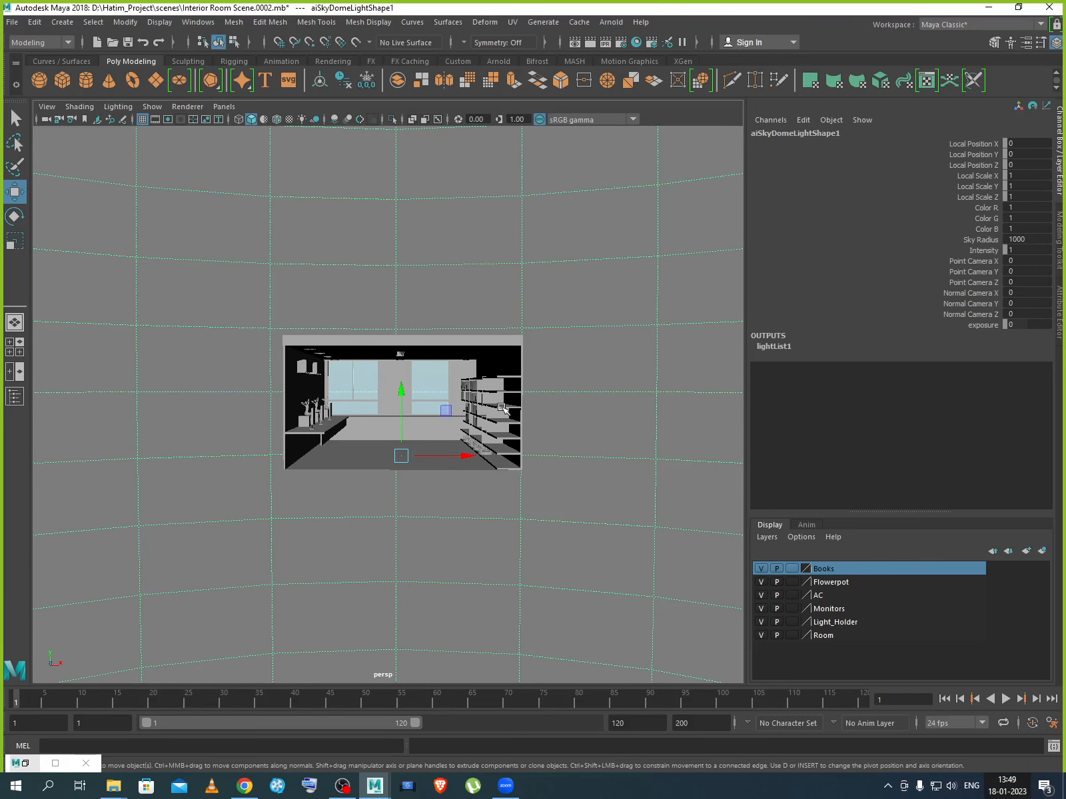
pyautogui.scroll(7, 503, 411)
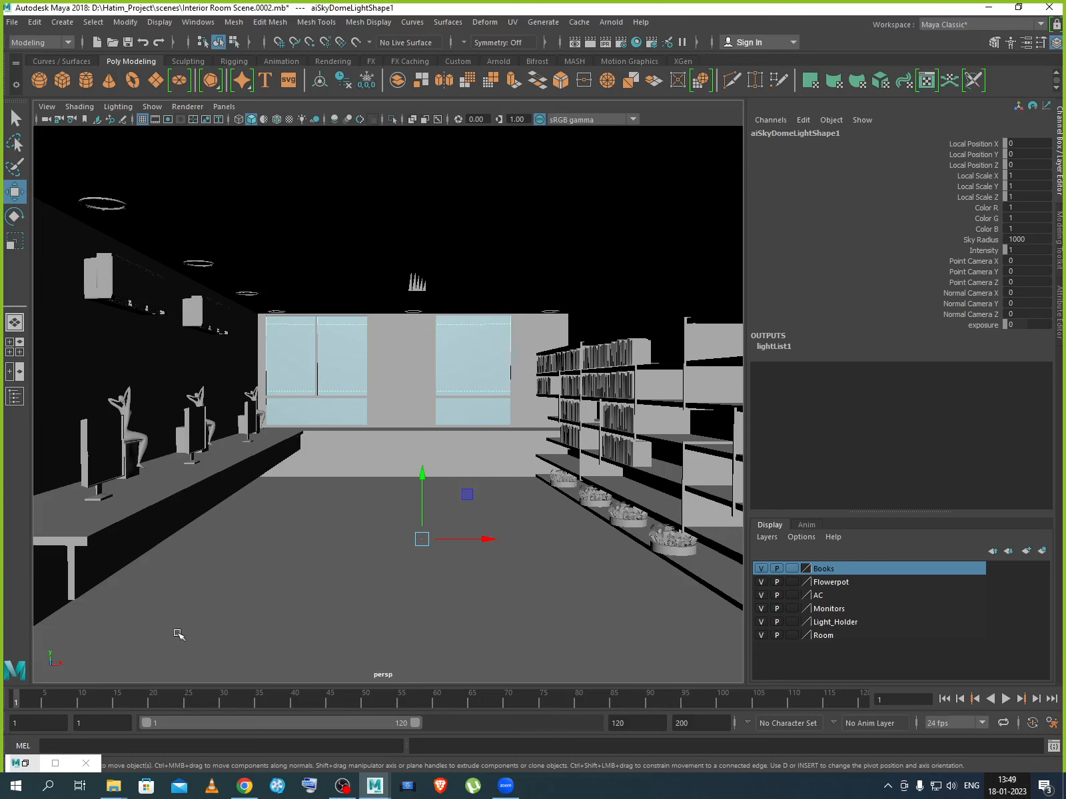
pyautogui.click(24, 763)
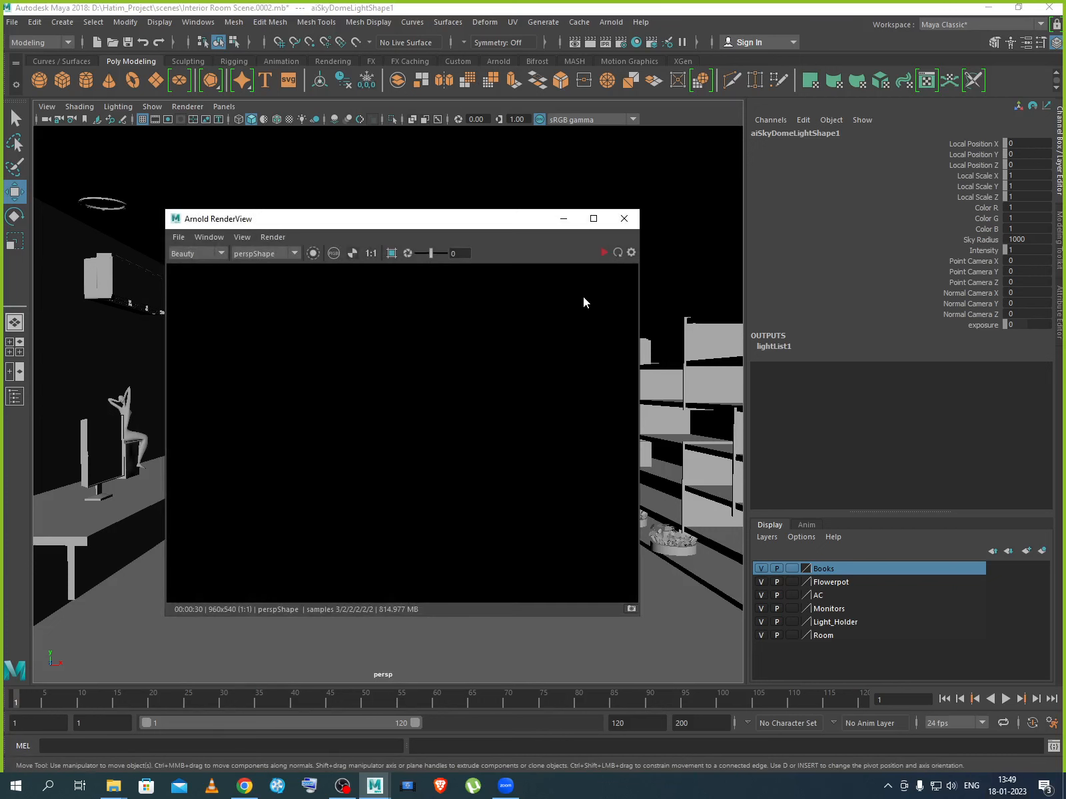
pyautogui.moveTo(526, 221); pyautogui.dragTo(773, 214)
pyautogui.click(851, 246)
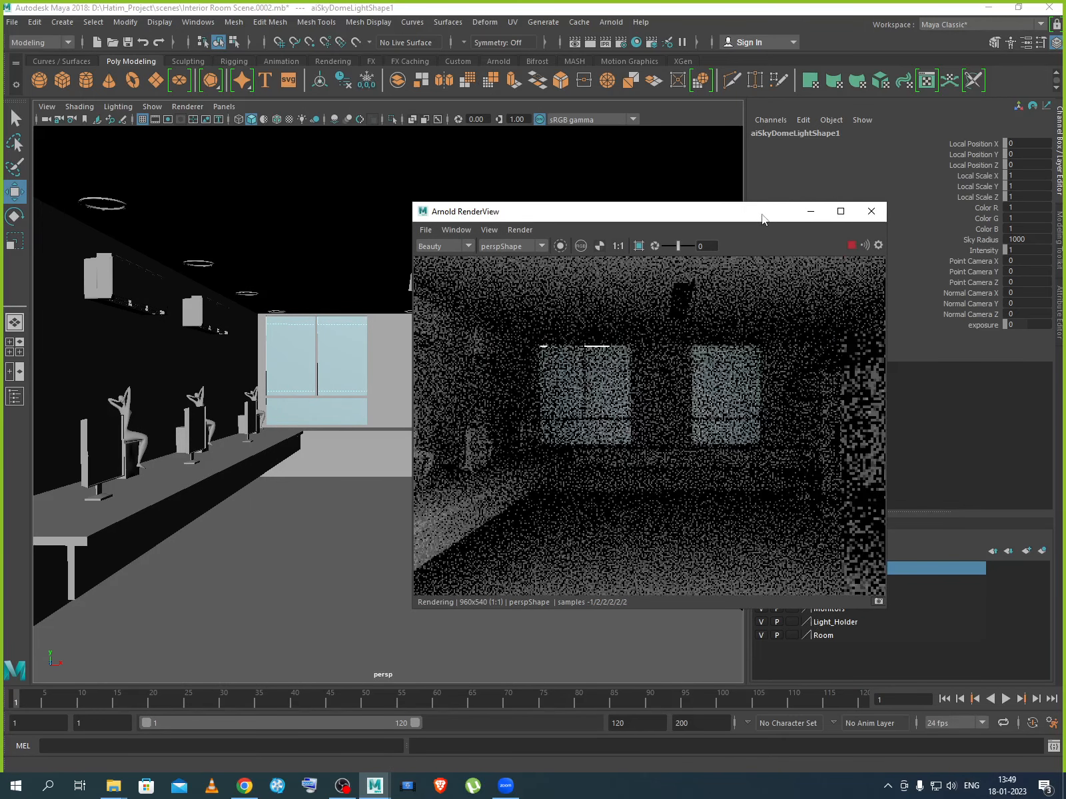
# Move the Arnold RenderView window to inspect the skydome lighting, stop the render and minimize the window.
pyautogui.moveTo(762, 214); pyautogui.dragTo(662, 219)
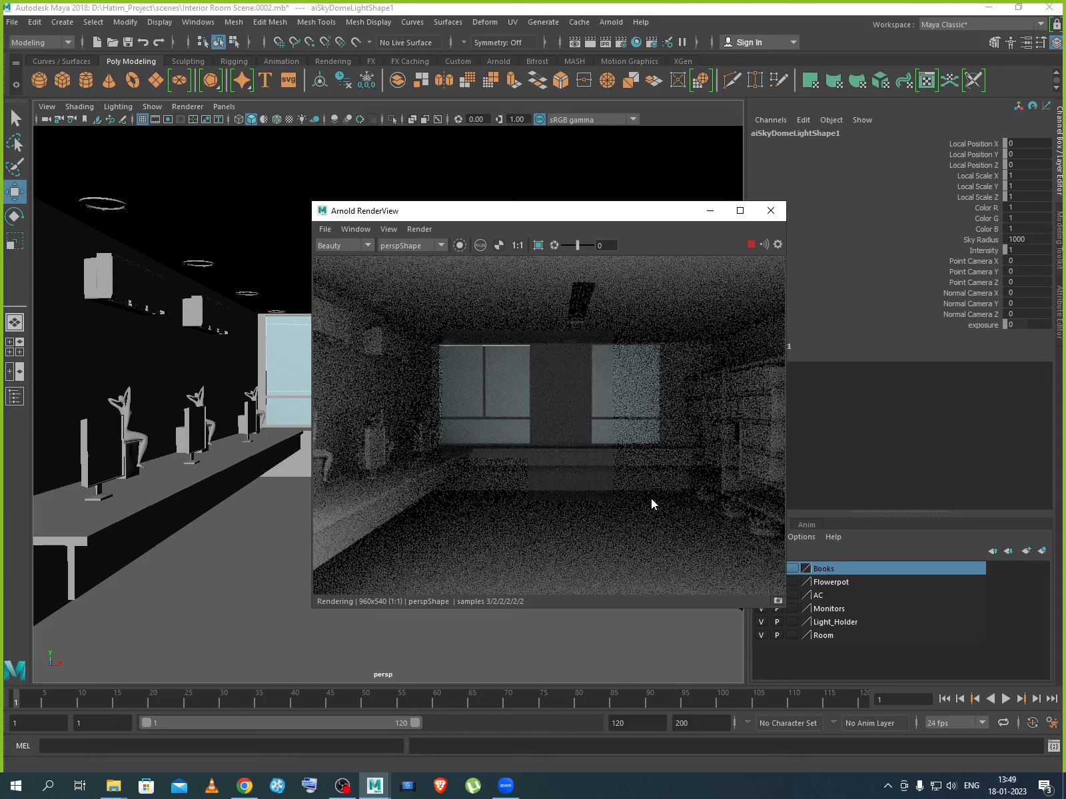
pyautogui.click(751, 245)
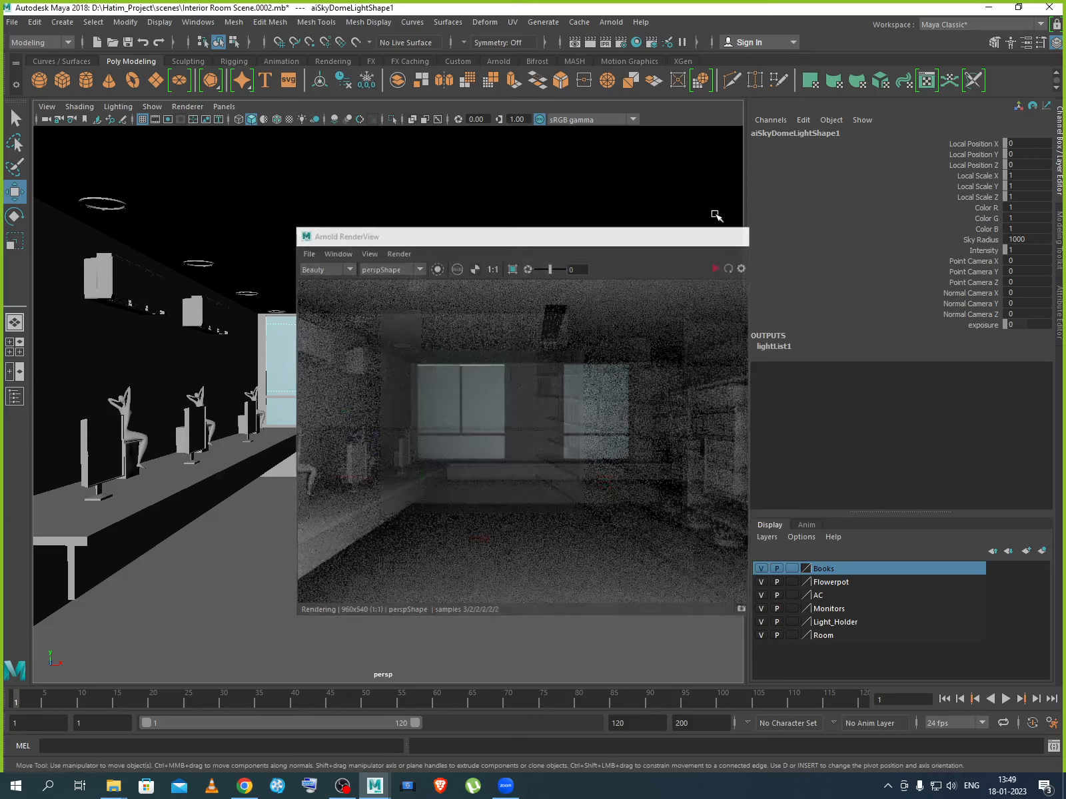
pyautogui.click(710, 210)
# Open the skydome light's attributes and raise its intensity to about 4.74.
pyautogui.click(1060, 320)
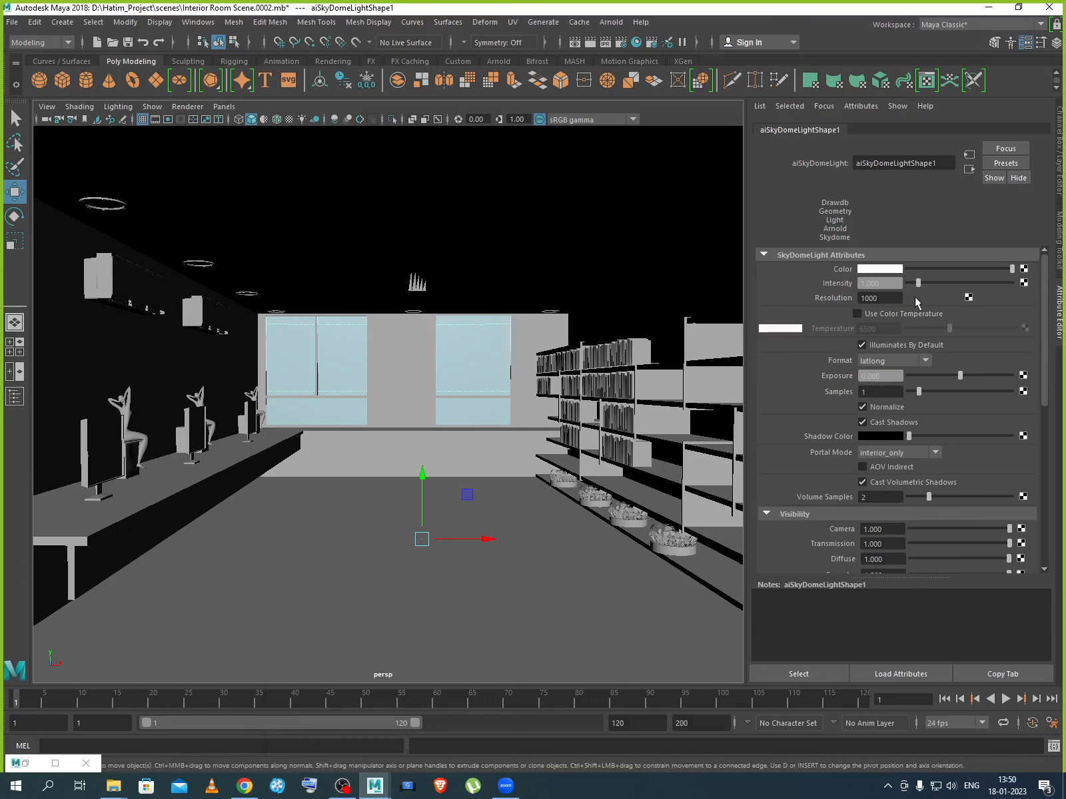
pyautogui.moveTo(918, 283); pyautogui.dragTo(956, 283)
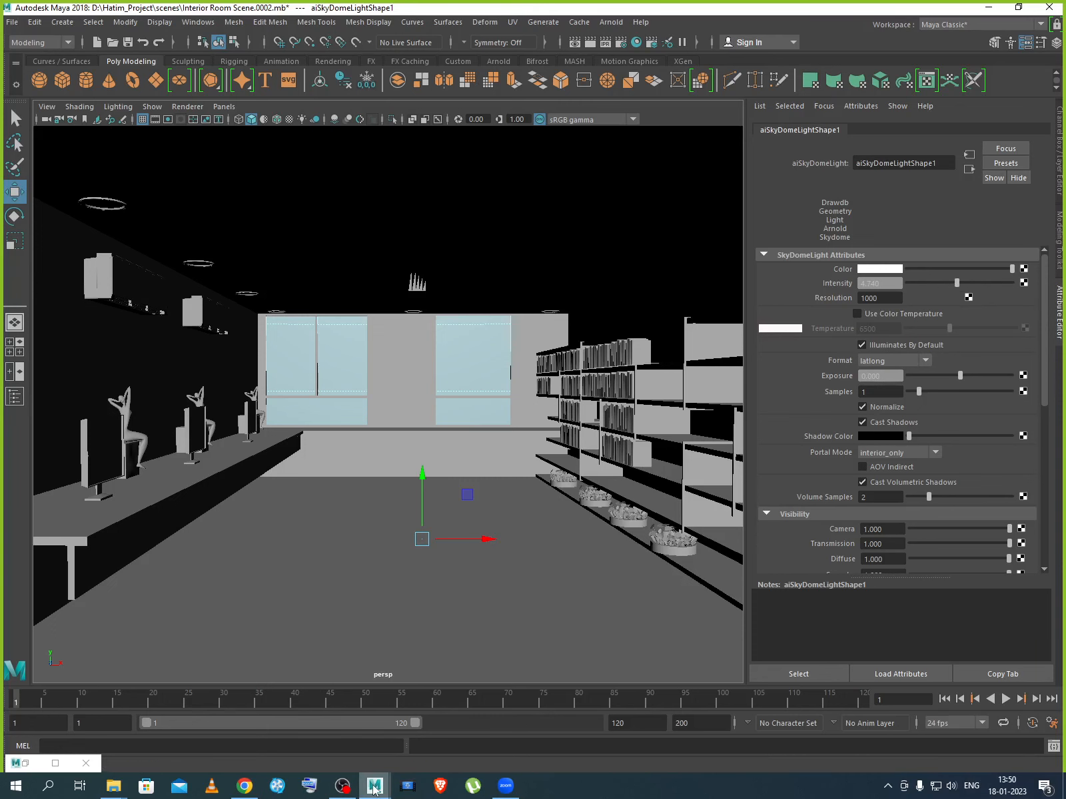
# Restore Arnold RenderView, re-render the room with the raised skydome intensity, and minimize the render window.
pyautogui.moveTo(390, 776)
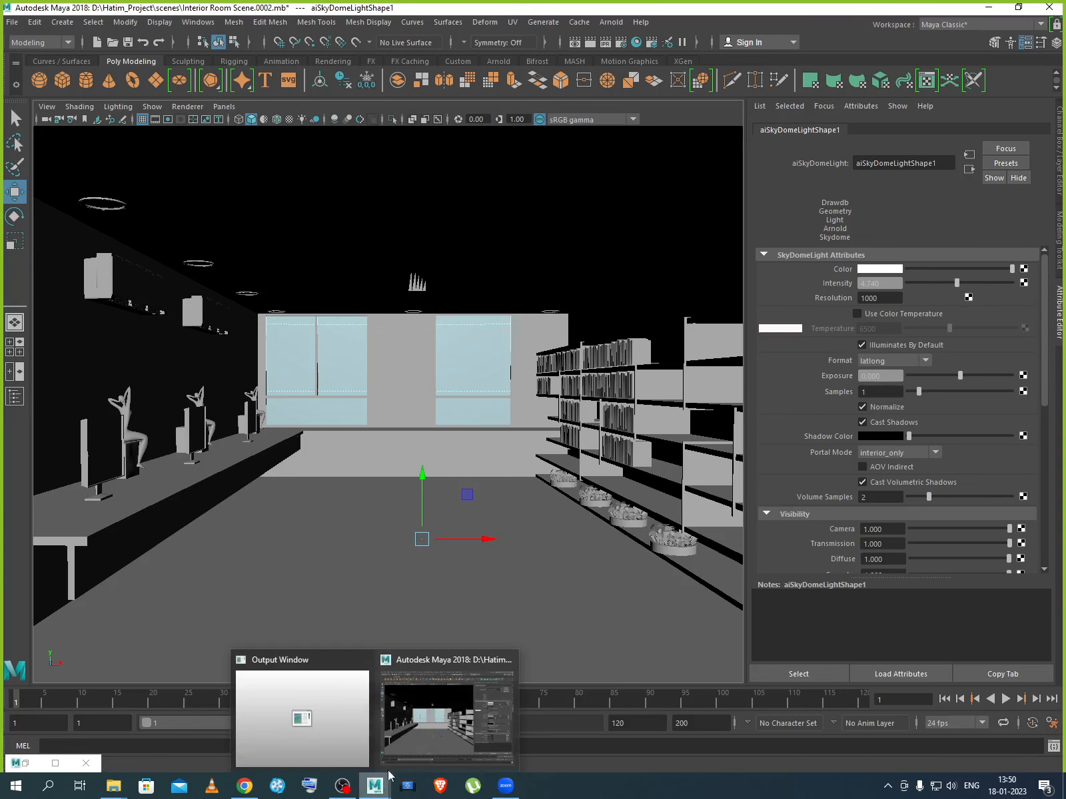
pyautogui.click(25, 762)
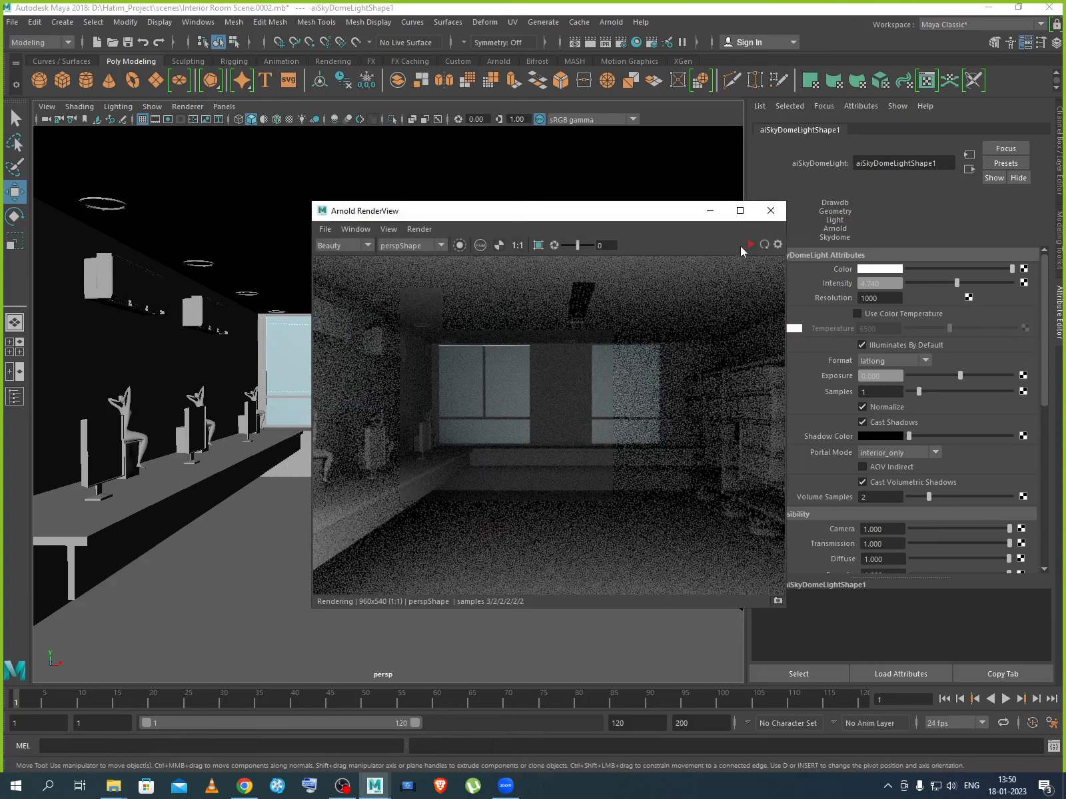
pyautogui.click(754, 246)
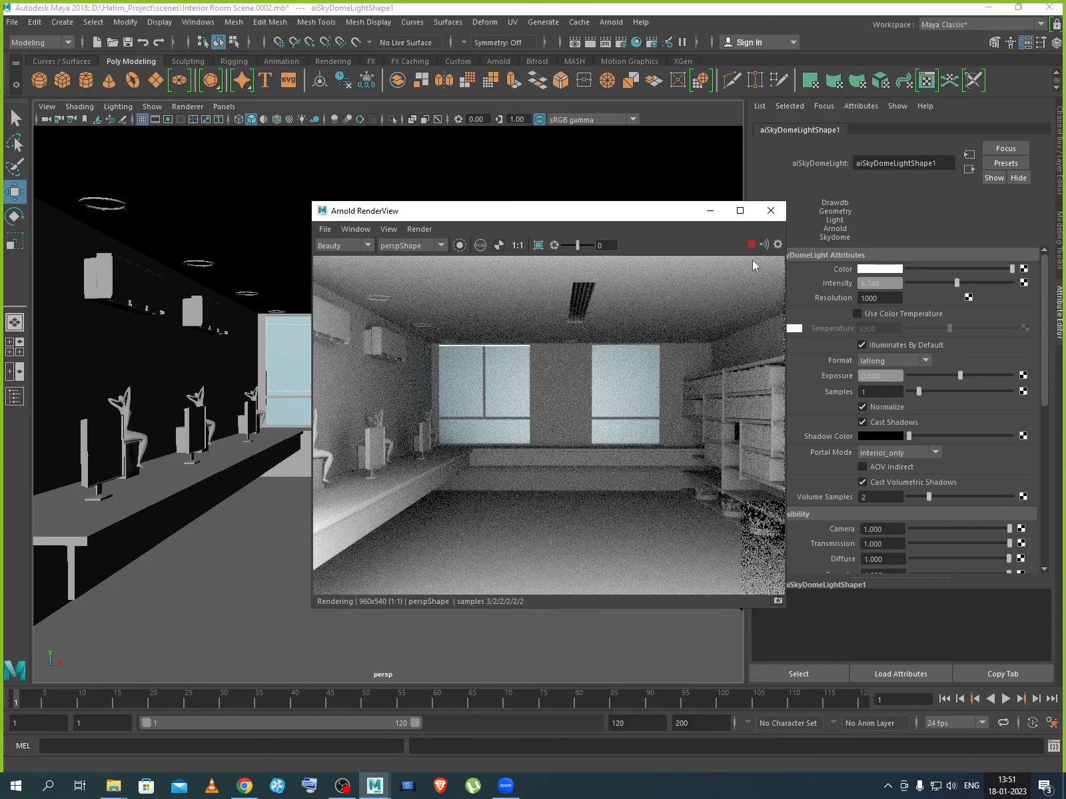
pyautogui.click(710, 210)
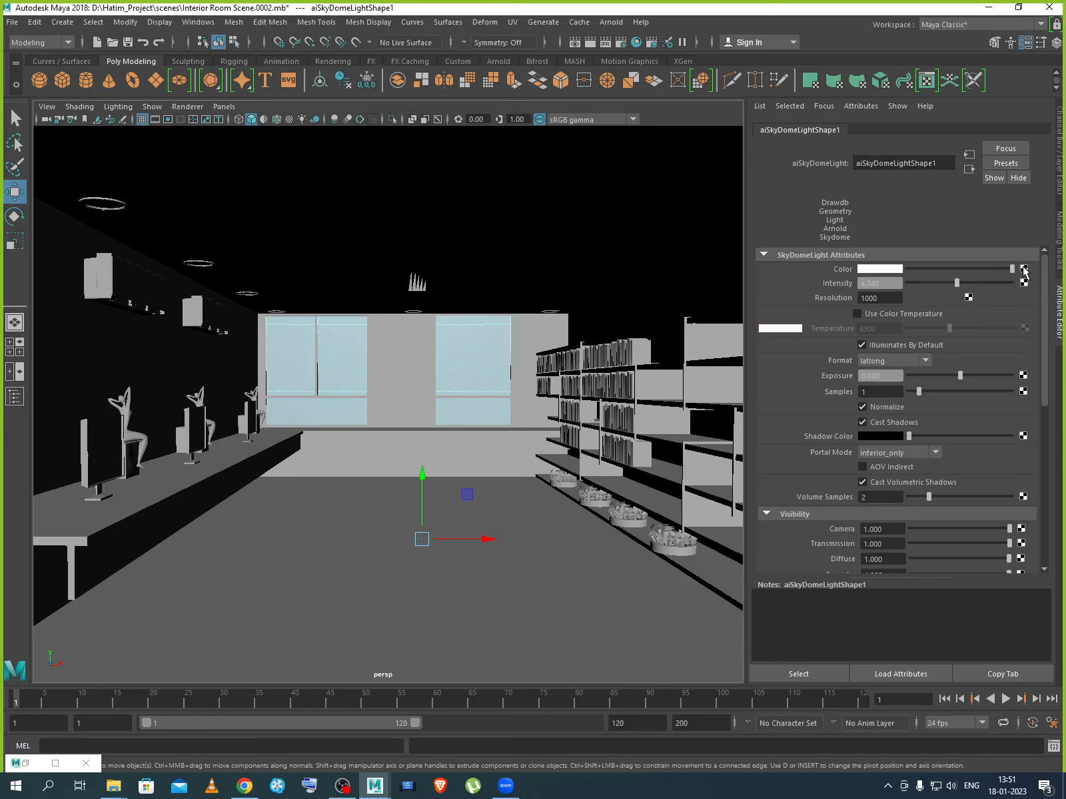
# Map a File texture to the skydome light's color and load sunflowers_4k.exr after previewing the other sky images.
pyautogui.click(1024, 269)
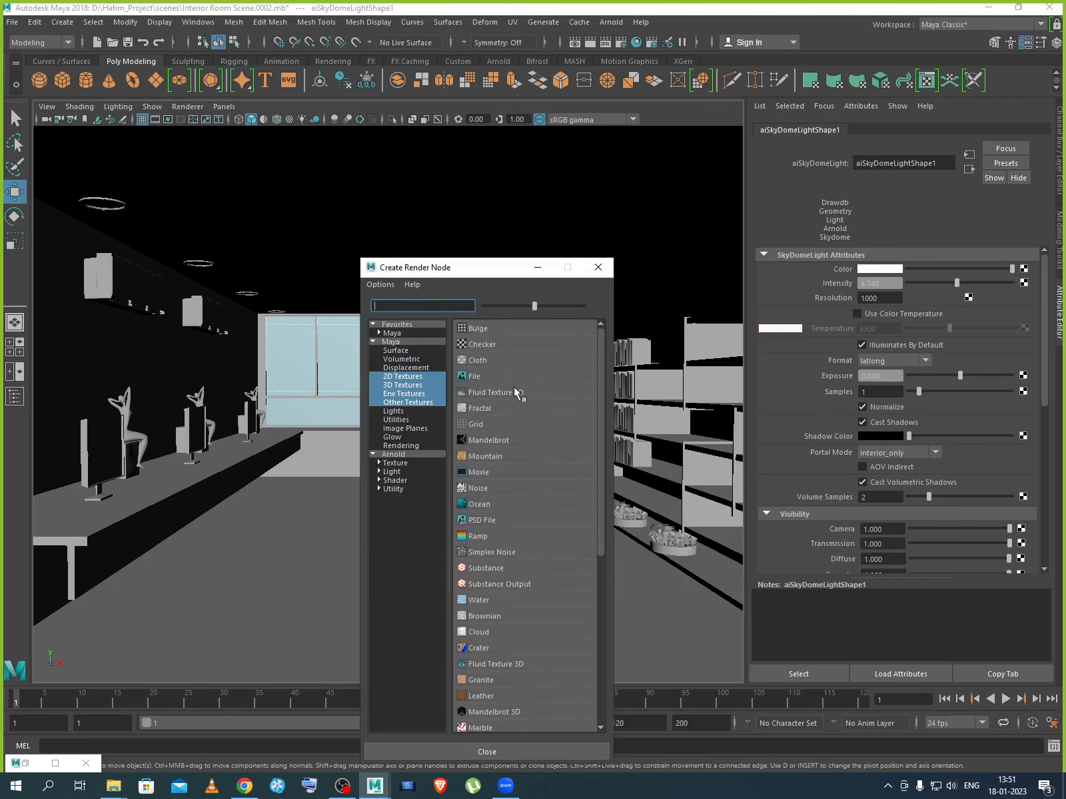
pyautogui.click(473, 377)
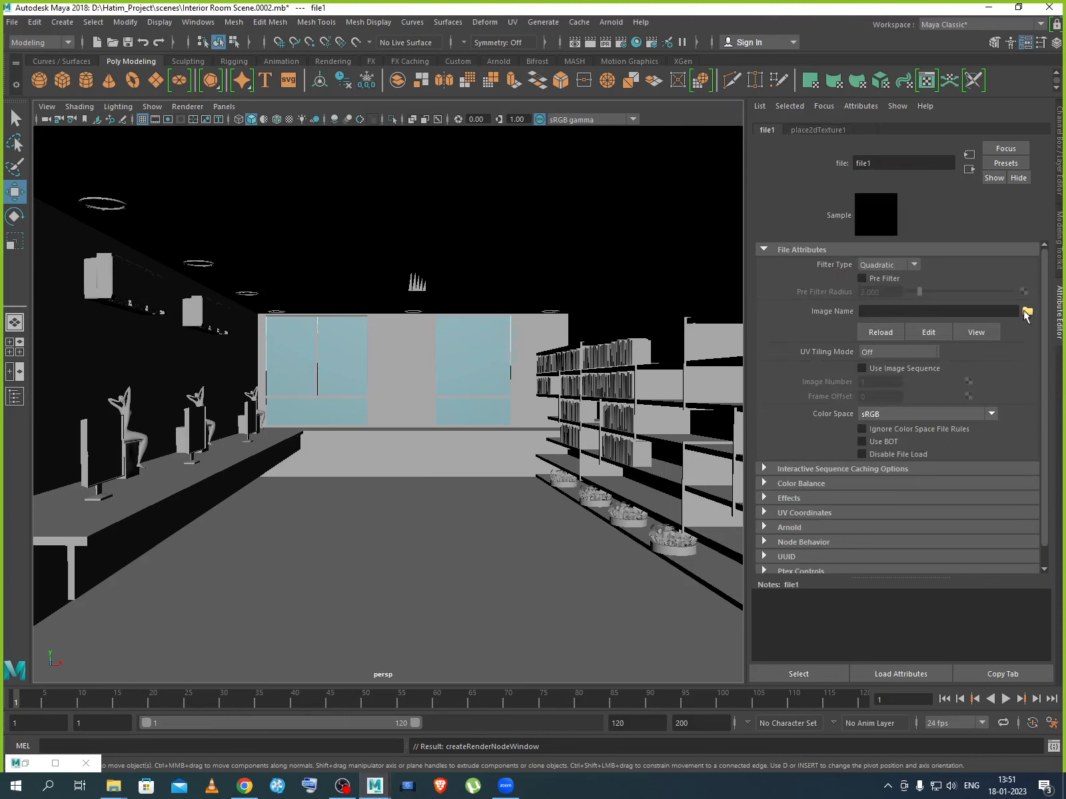
pyautogui.click(1027, 312)
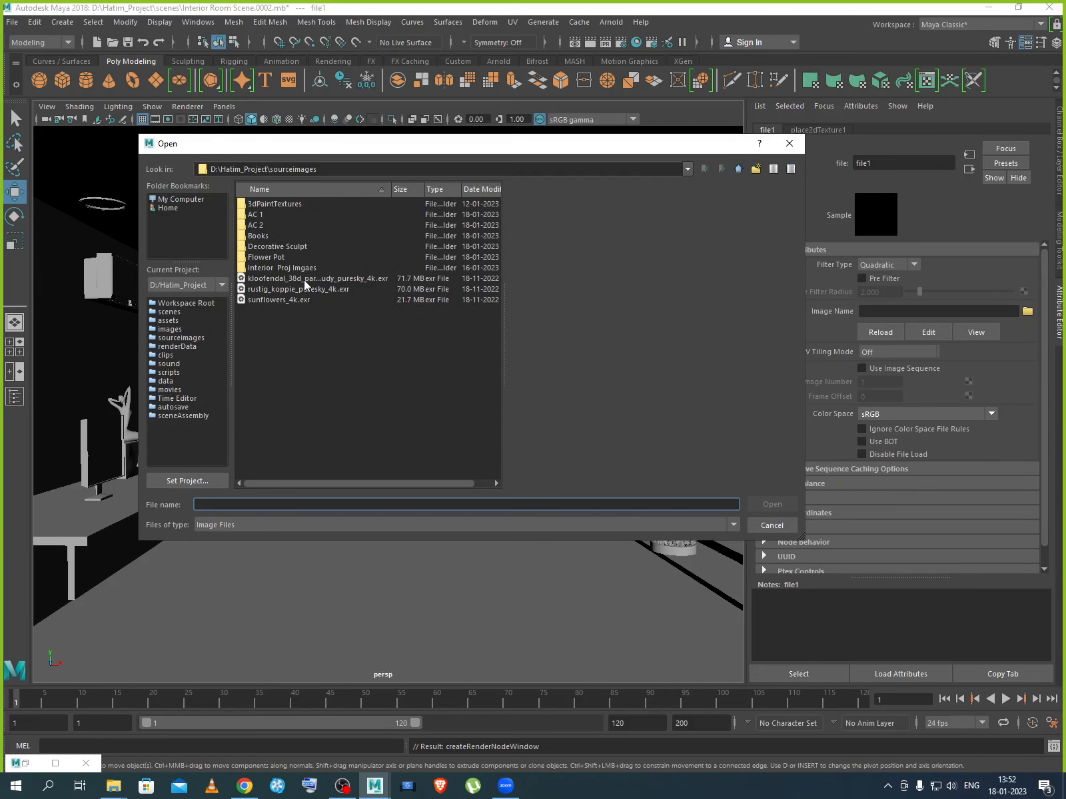
pyautogui.click(407, 277)
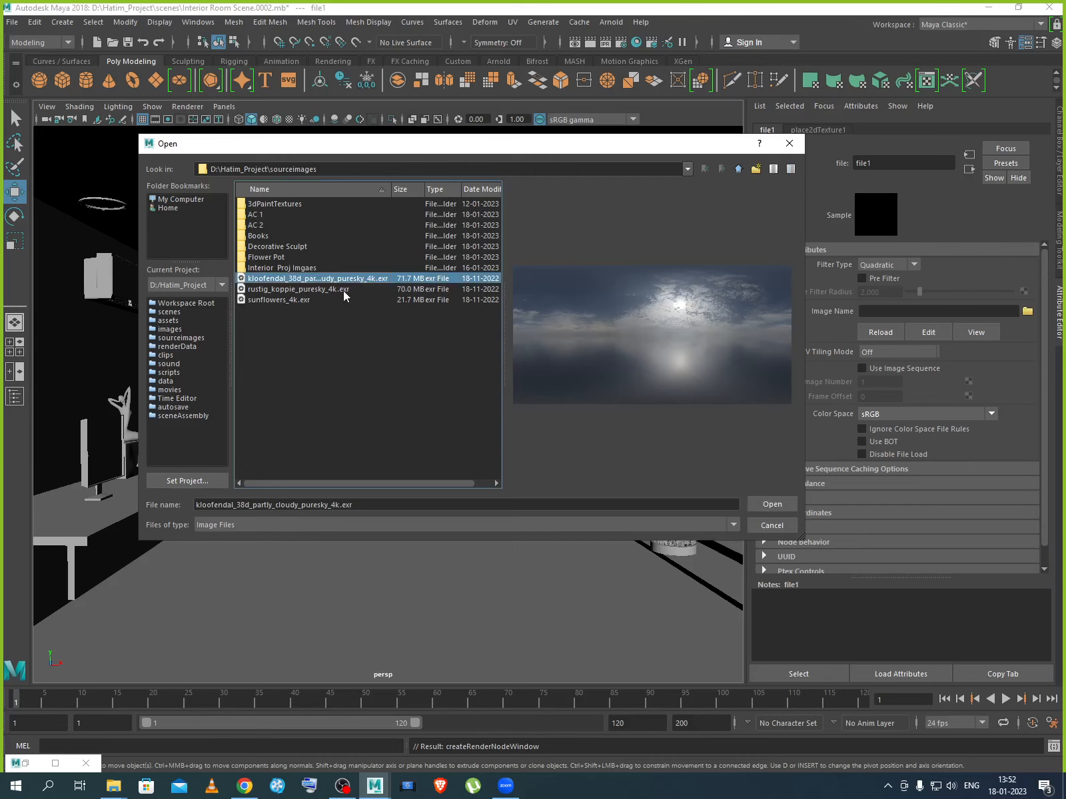
pyautogui.press('Down')
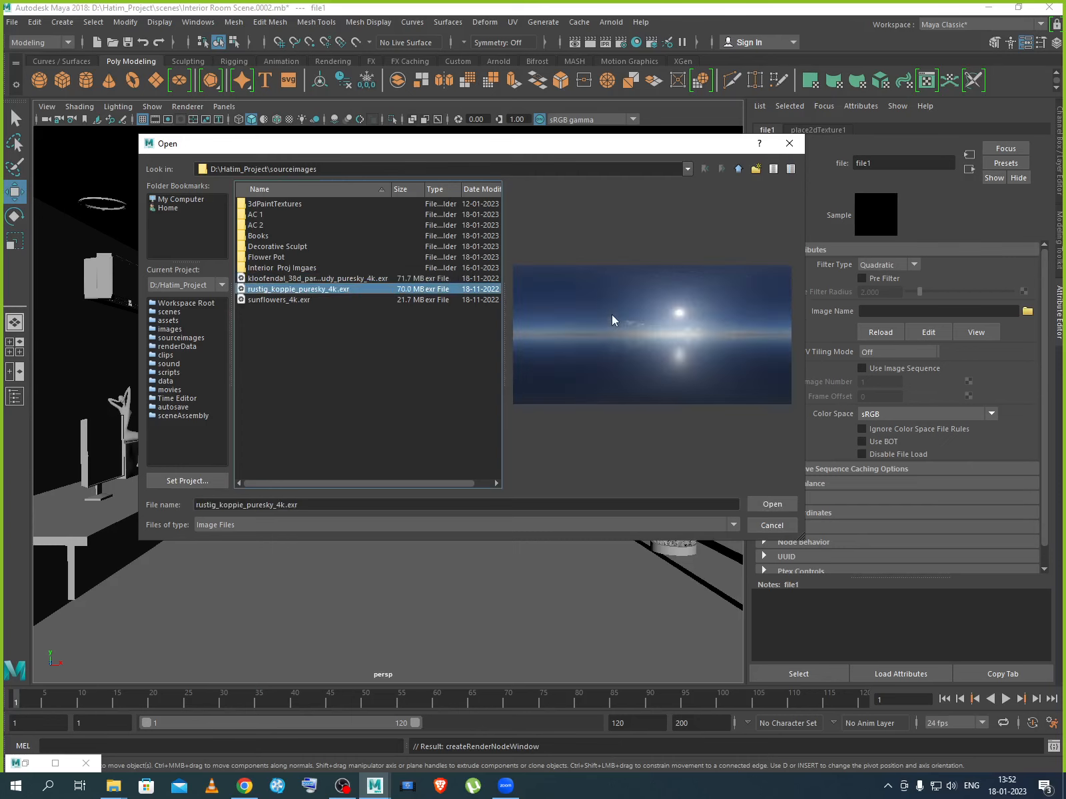
pyautogui.click(311, 301)
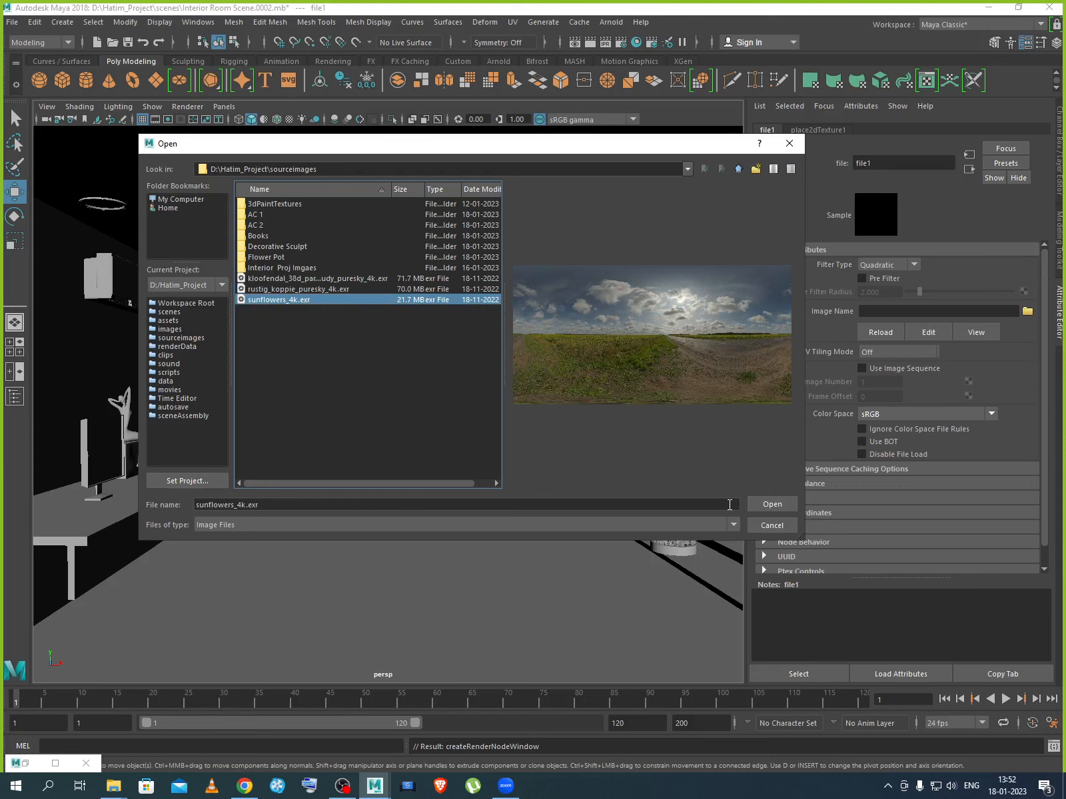
pyautogui.click(772, 504)
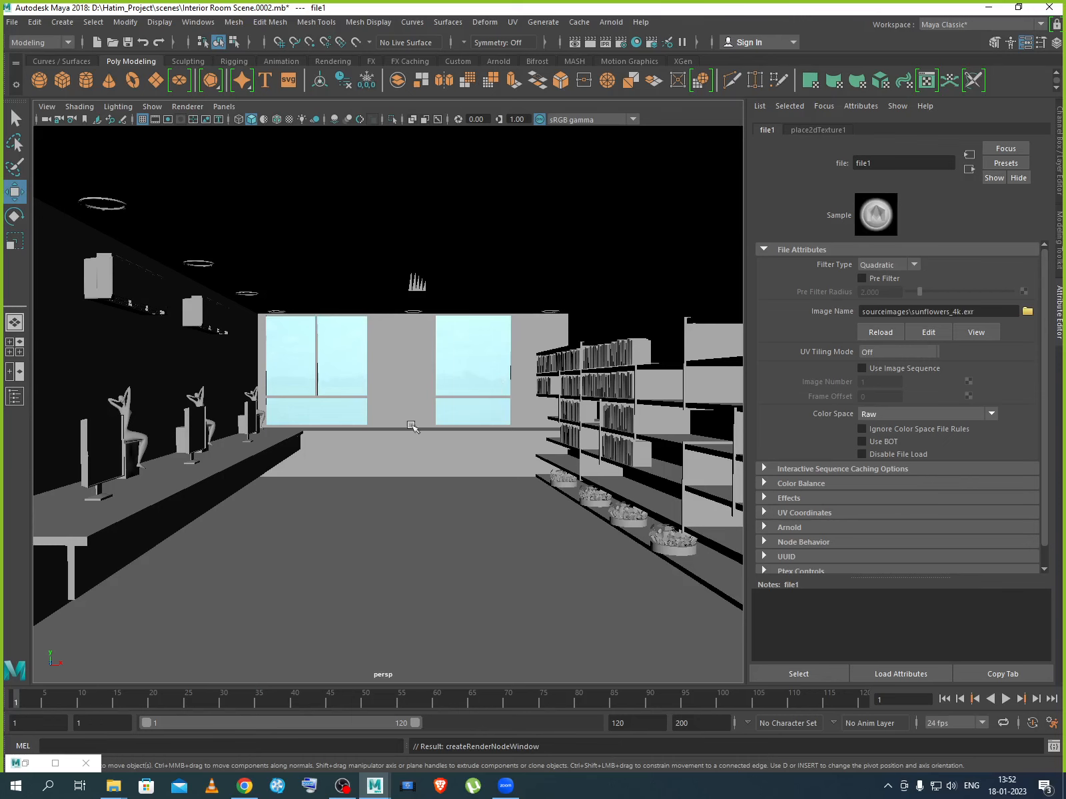
# Restore and reposition Arnold RenderView, render the room with the sunflowers sky image, and minimize the window.
pyautogui.click(30, 766)
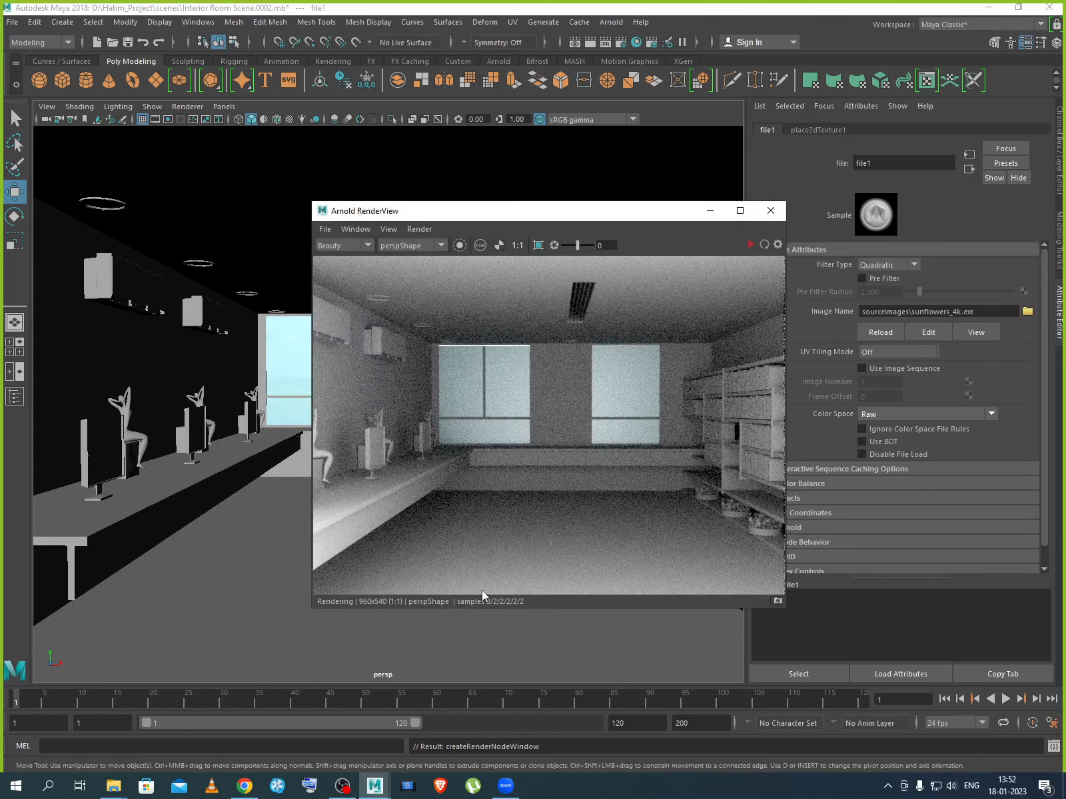
pyautogui.moveTo(672, 215); pyautogui.dragTo(629, 220)
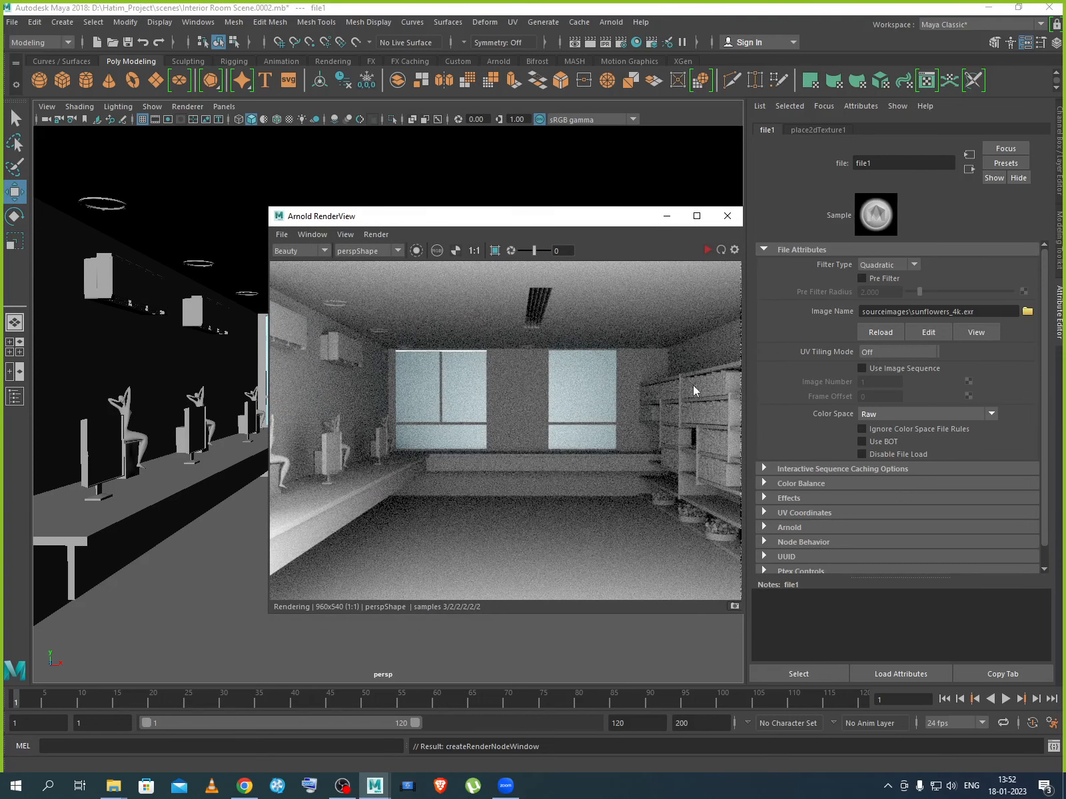
pyautogui.click(707, 251)
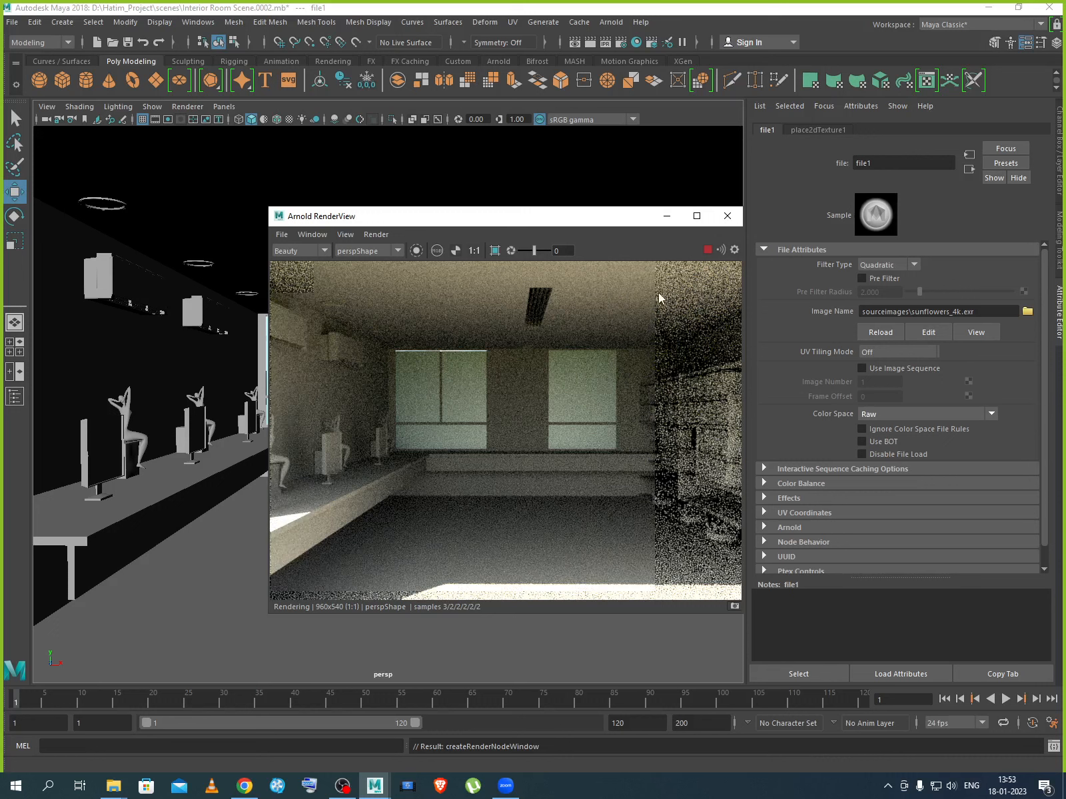
pyautogui.click(666, 216)
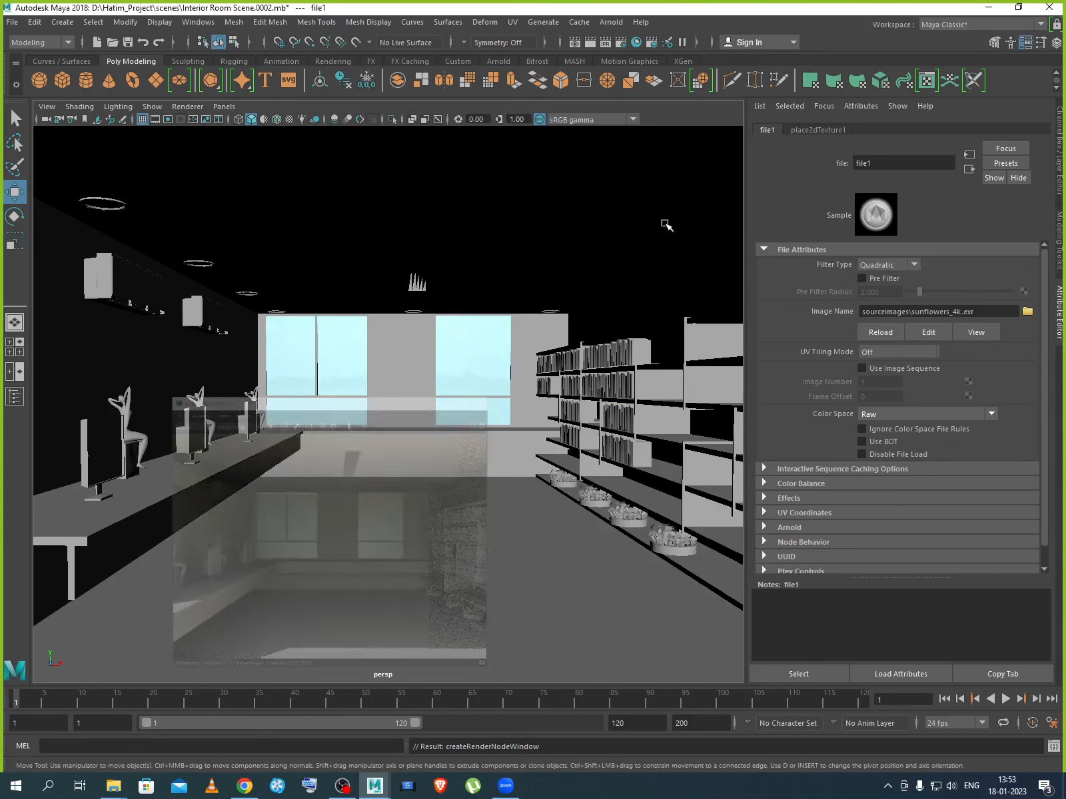
# Select the window glass panes in the back wall, assign them to a new display layer and hide that layer.
pyautogui.click(341, 363)
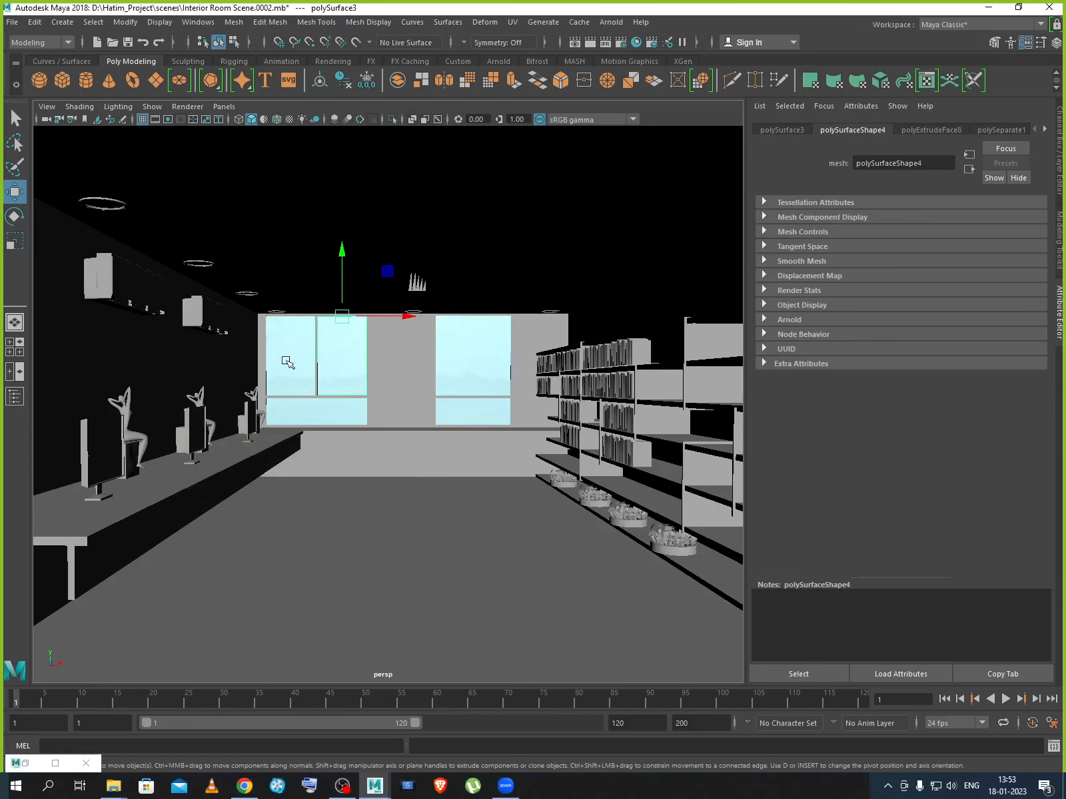
pyautogui.click(286, 361)
pyautogui.click(314, 412)
pyautogui.click(470, 361)
pyautogui.click(481, 411)
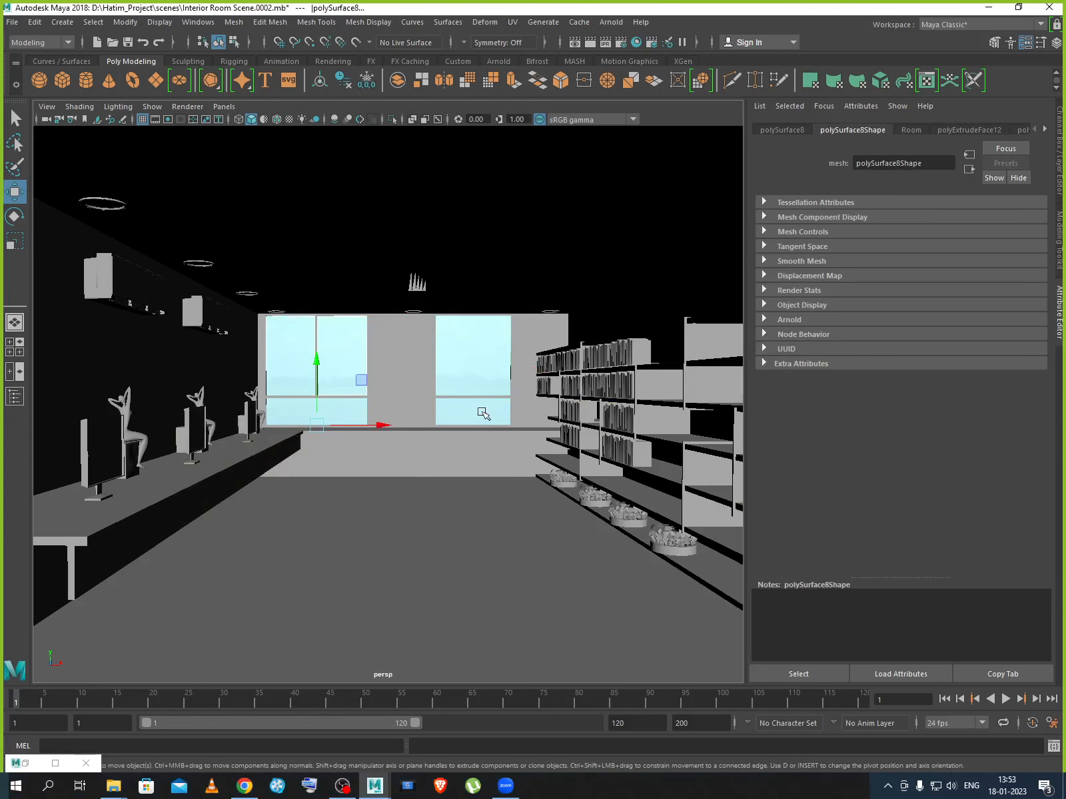
pyautogui.click(482, 413)
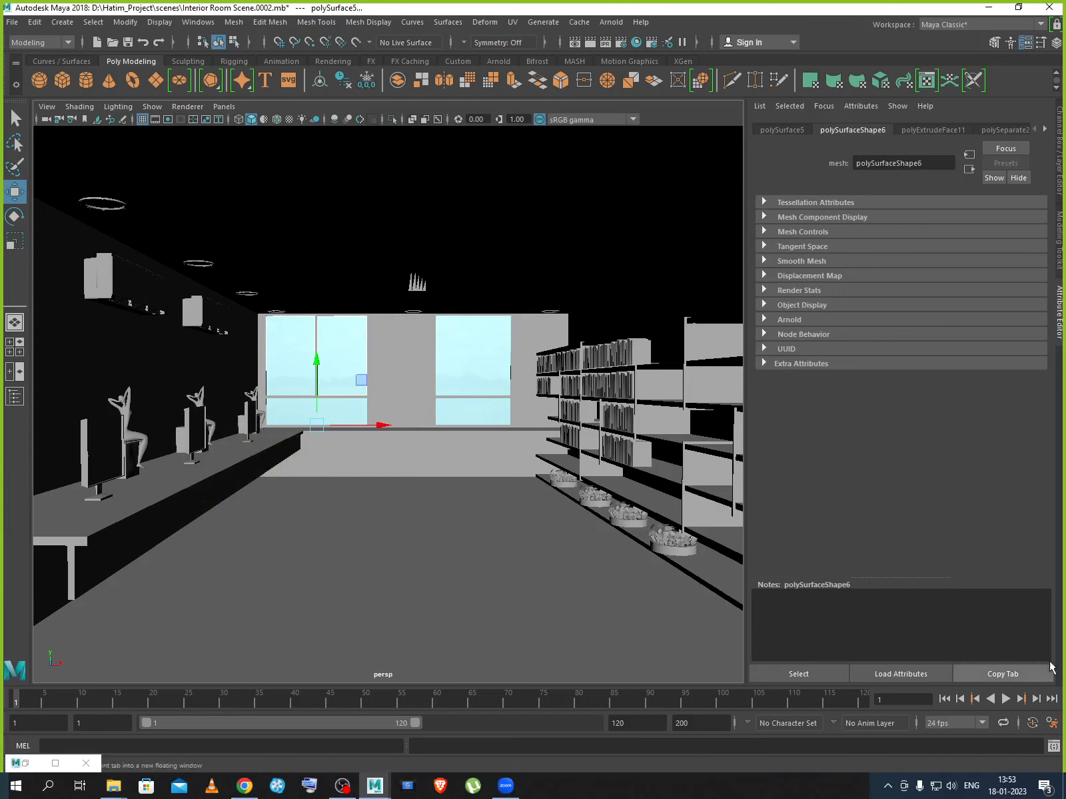
pyautogui.click(1059, 172)
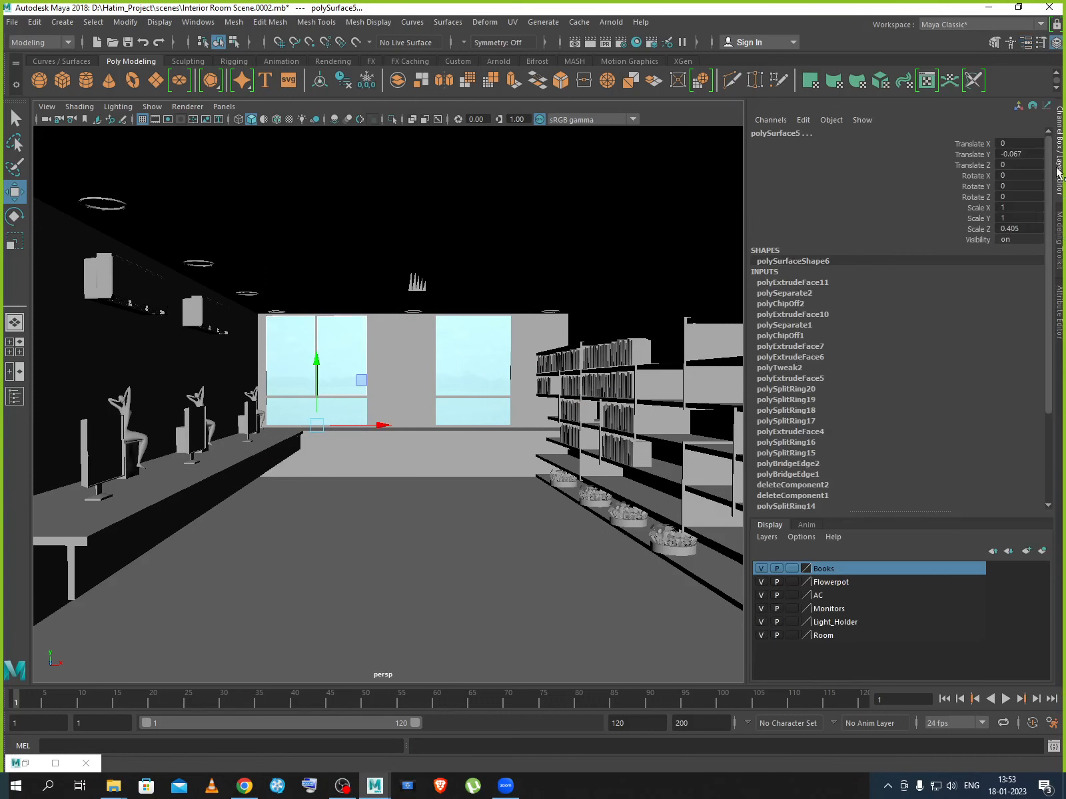
pyautogui.click(1041, 552)
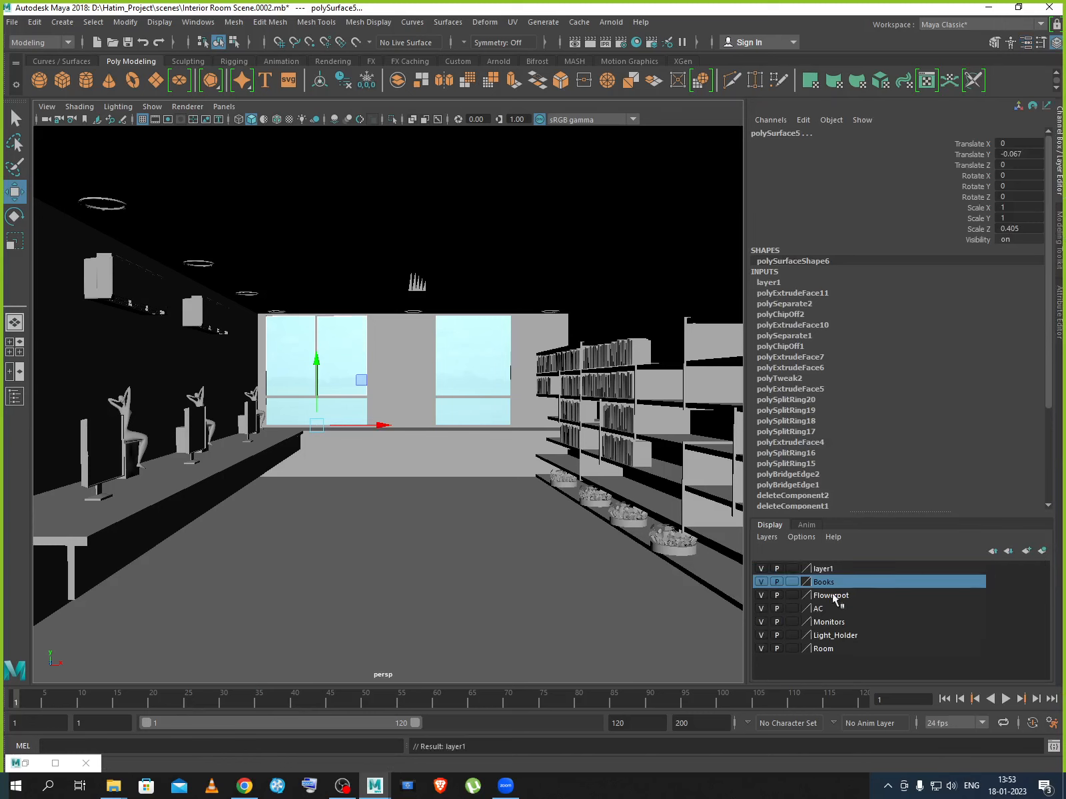
pyautogui.click(760, 568)
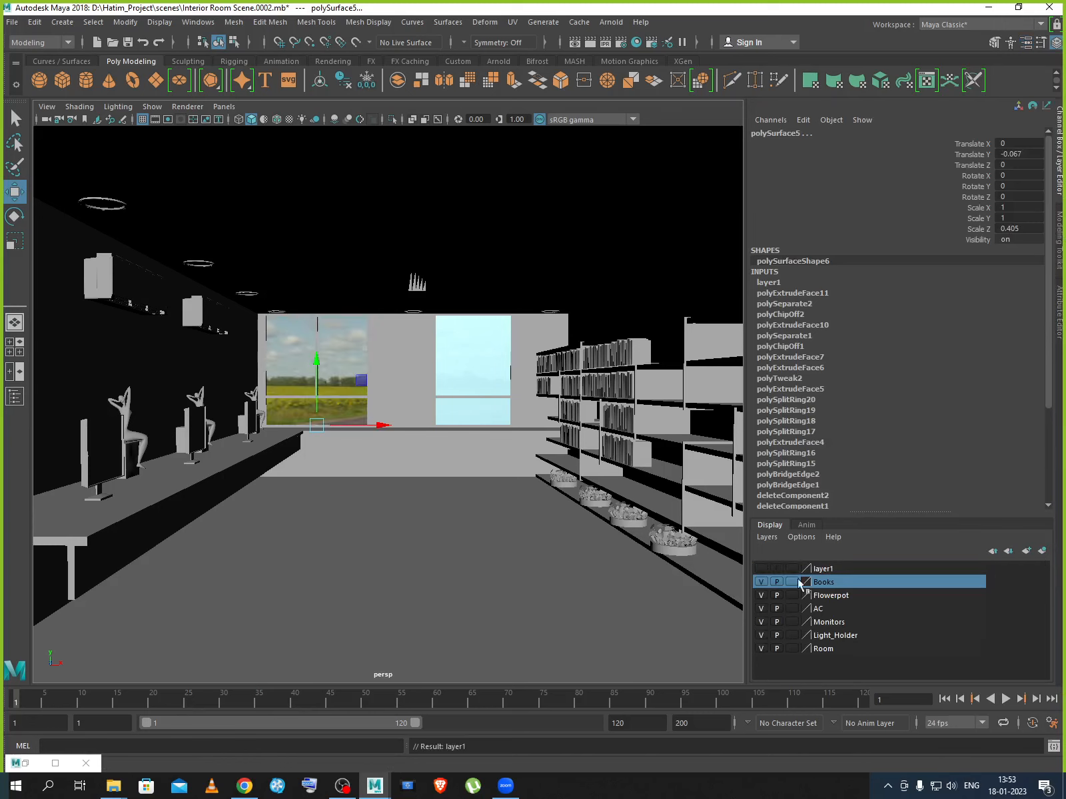
# Add the remaining right window's glass to the hidden layer1 and re-render the room in Arnold RenderView.
pyautogui.click(468, 361)
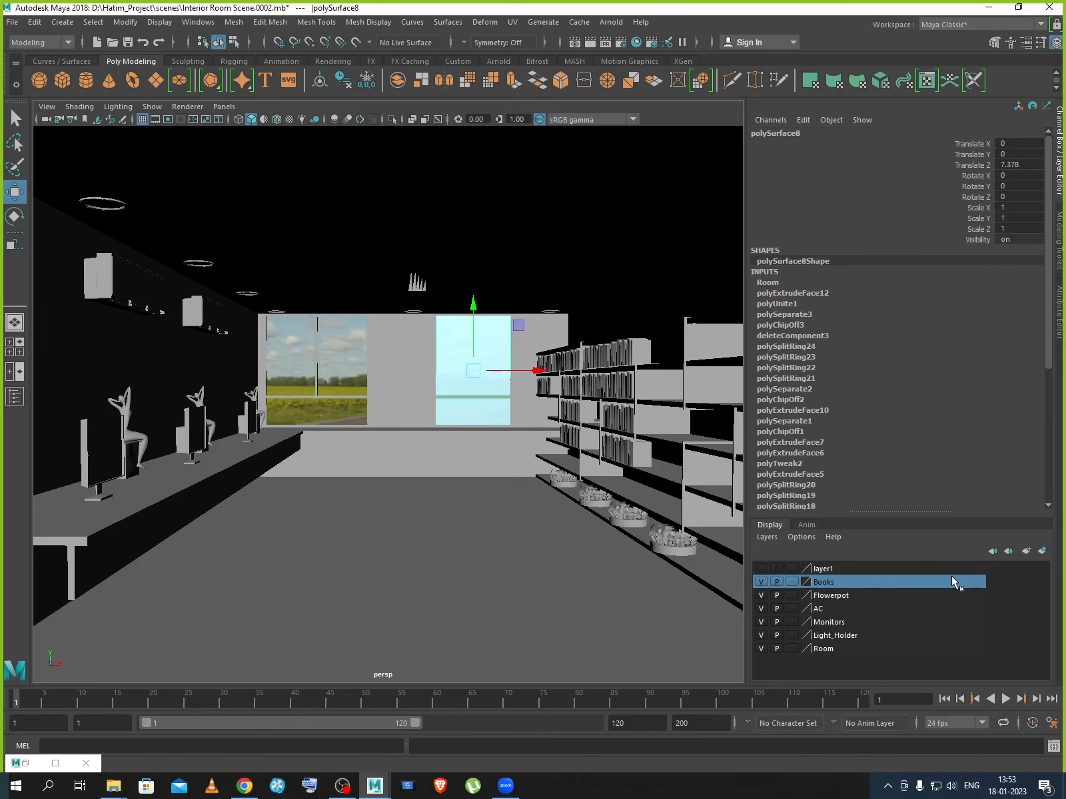
pyautogui.click(914, 567)
pyautogui.rightClick(913, 568)
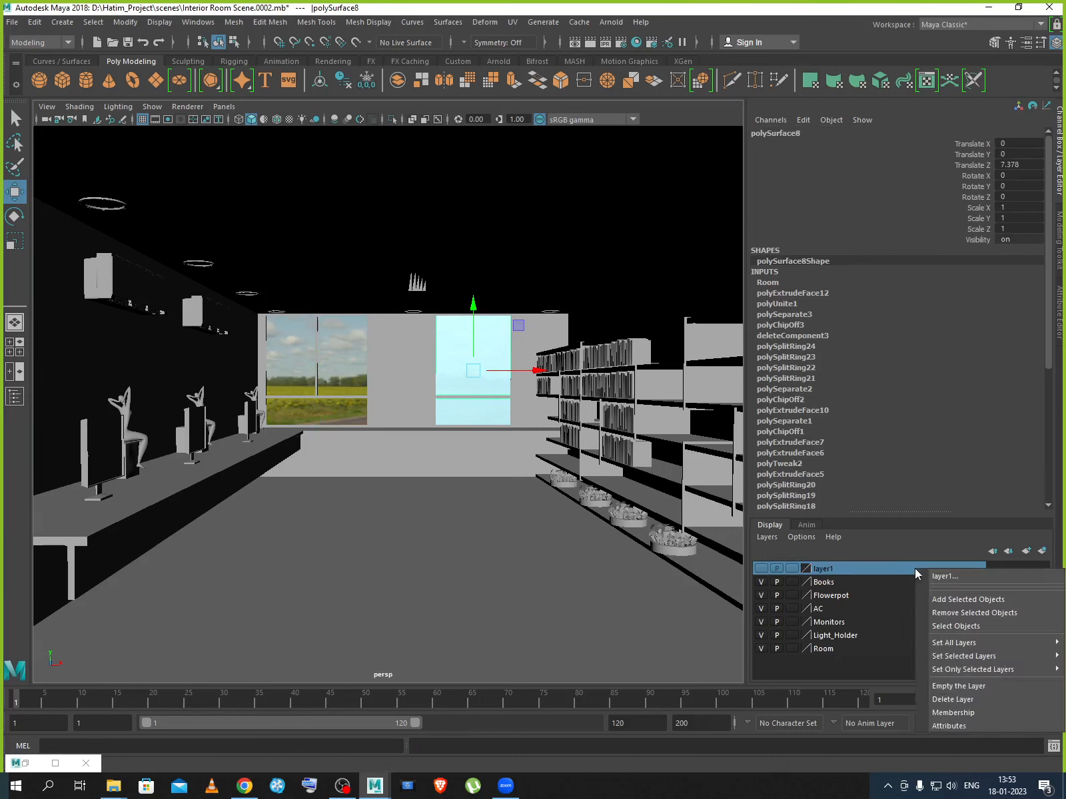
pyautogui.click(971, 599)
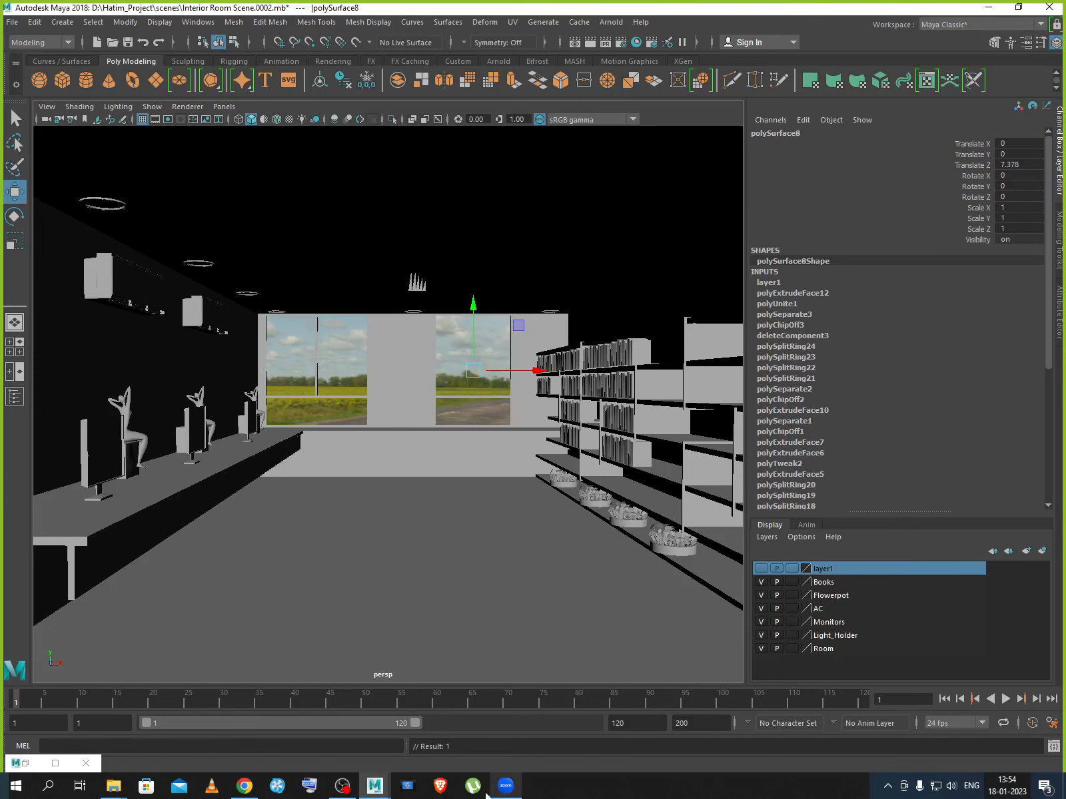
pyautogui.click(25, 763)
pyautogui.click(708, 249)
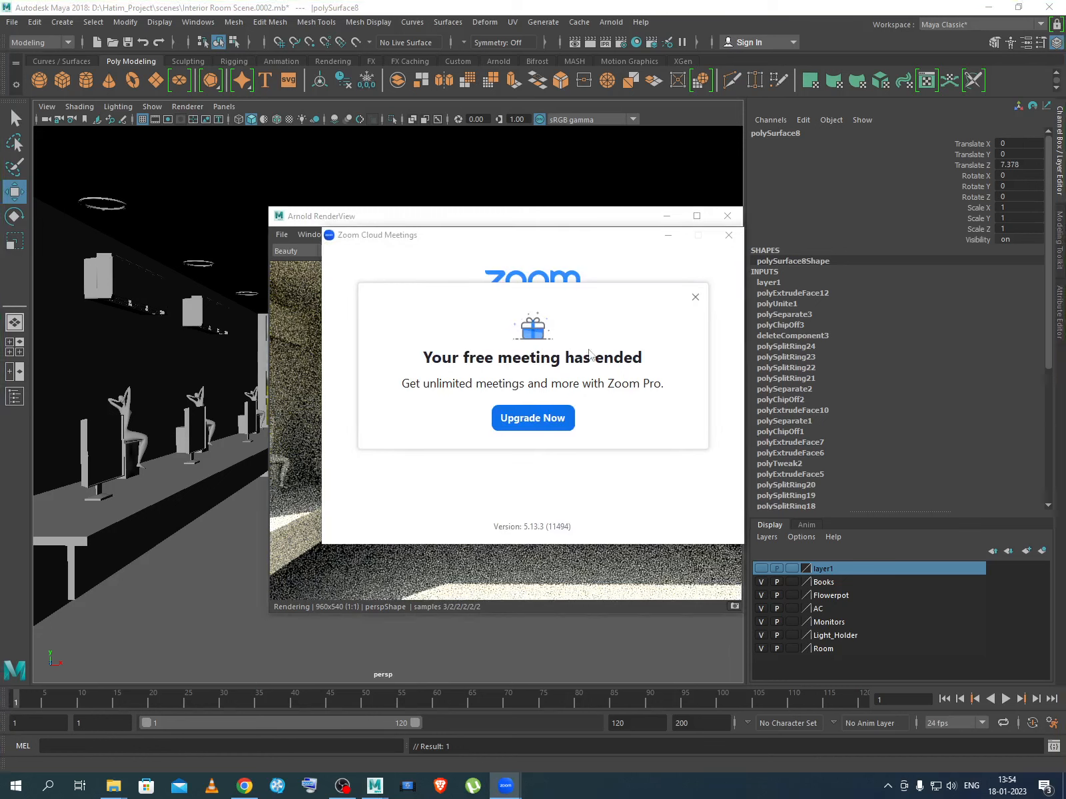
# Dismiss the ended Zoom meeting, restart the Jan 10 Maya class meeting from the Zoom page in Chrome, and minimize the browser.
pyautogui.click(696, 298)
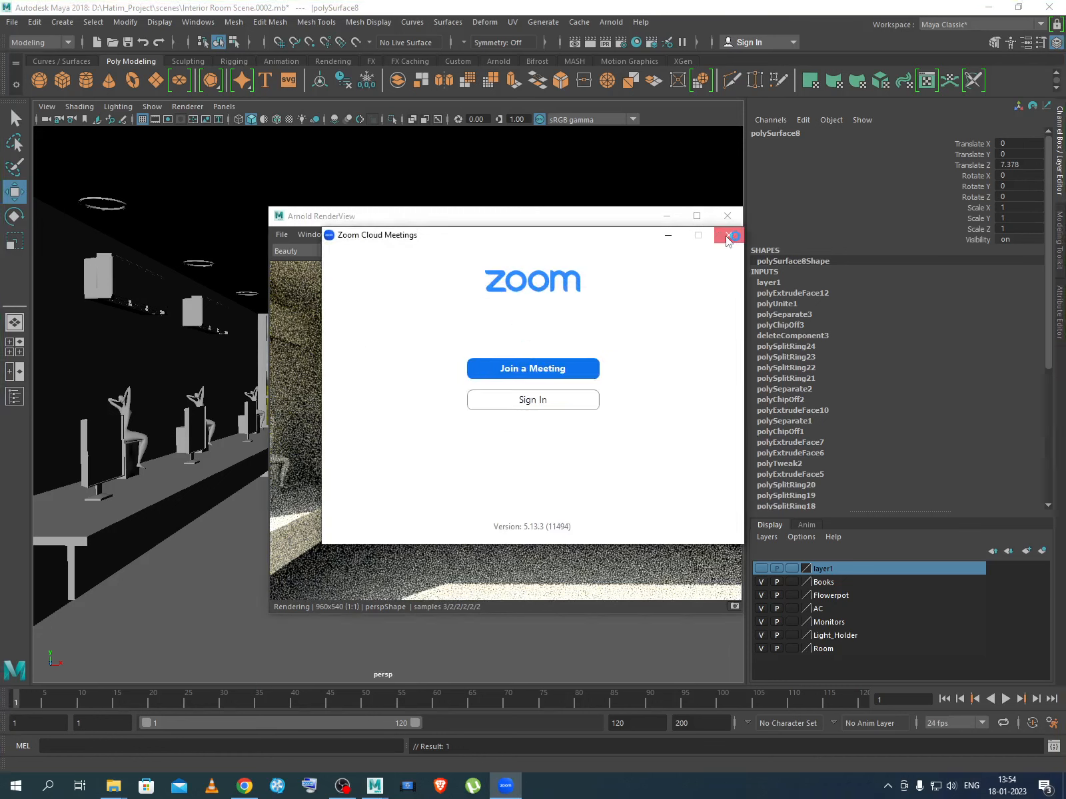
pyautogui.click(729, 235)
pyautogui.click(245, 786)
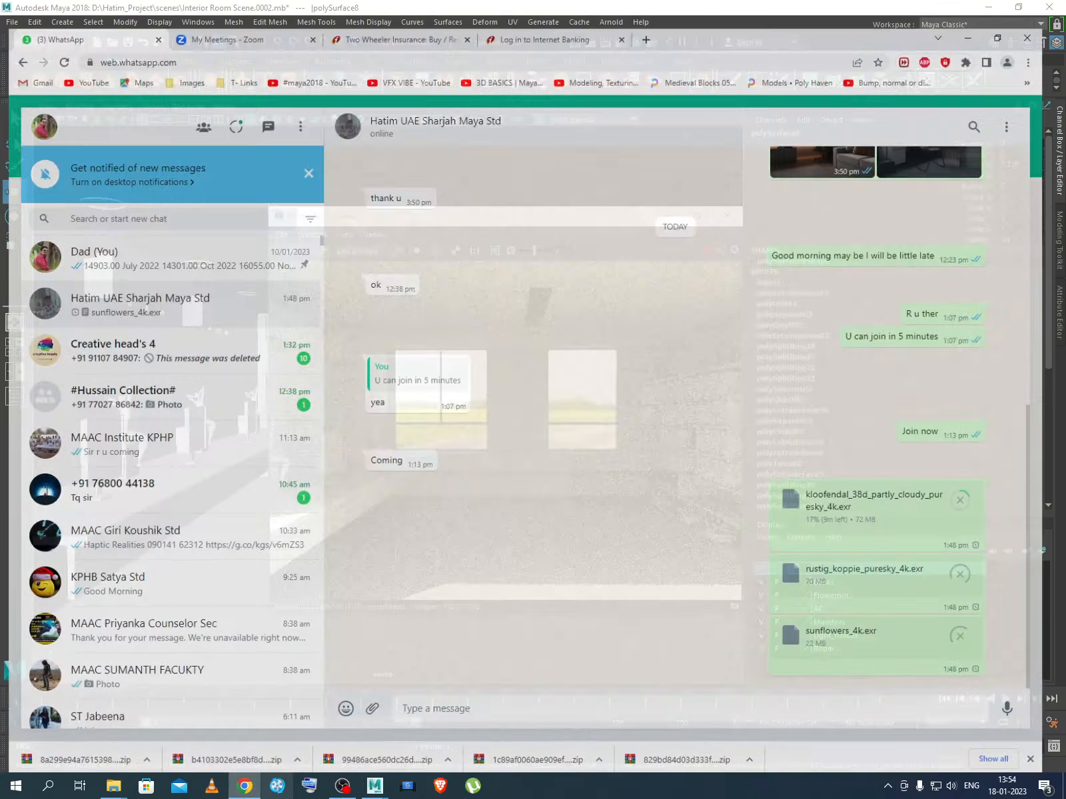
pyautogui.click(225, 13)
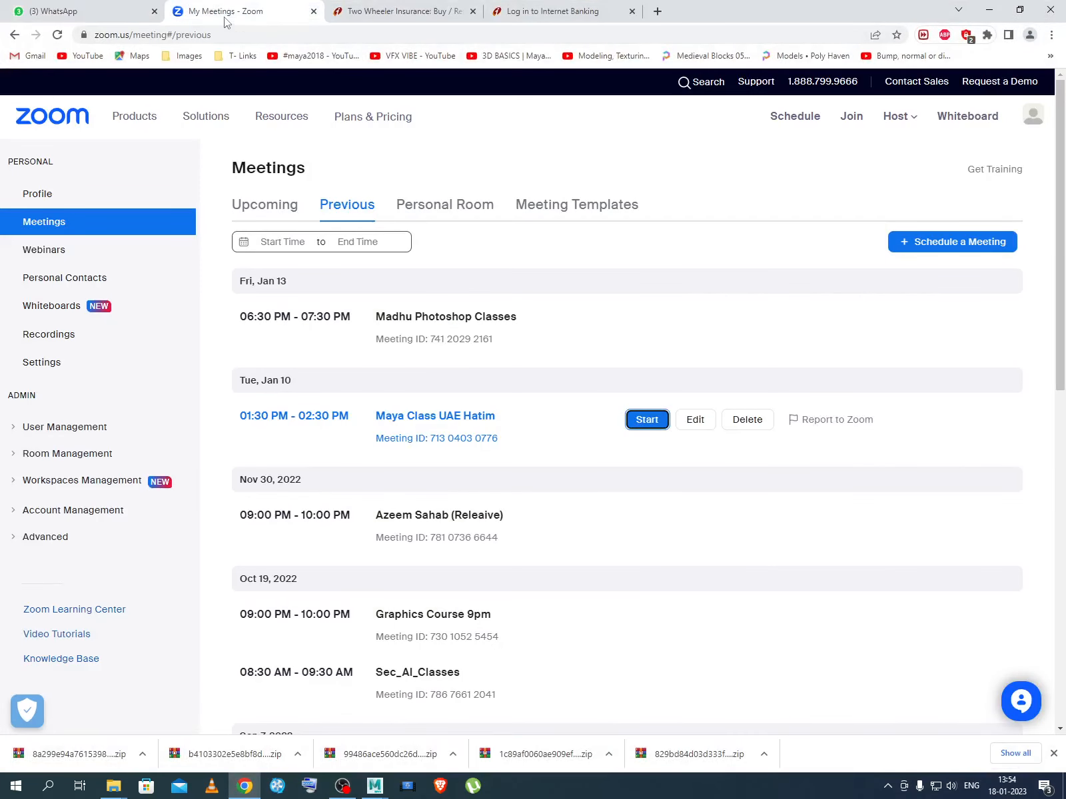
pyautogui.click(645, 419)
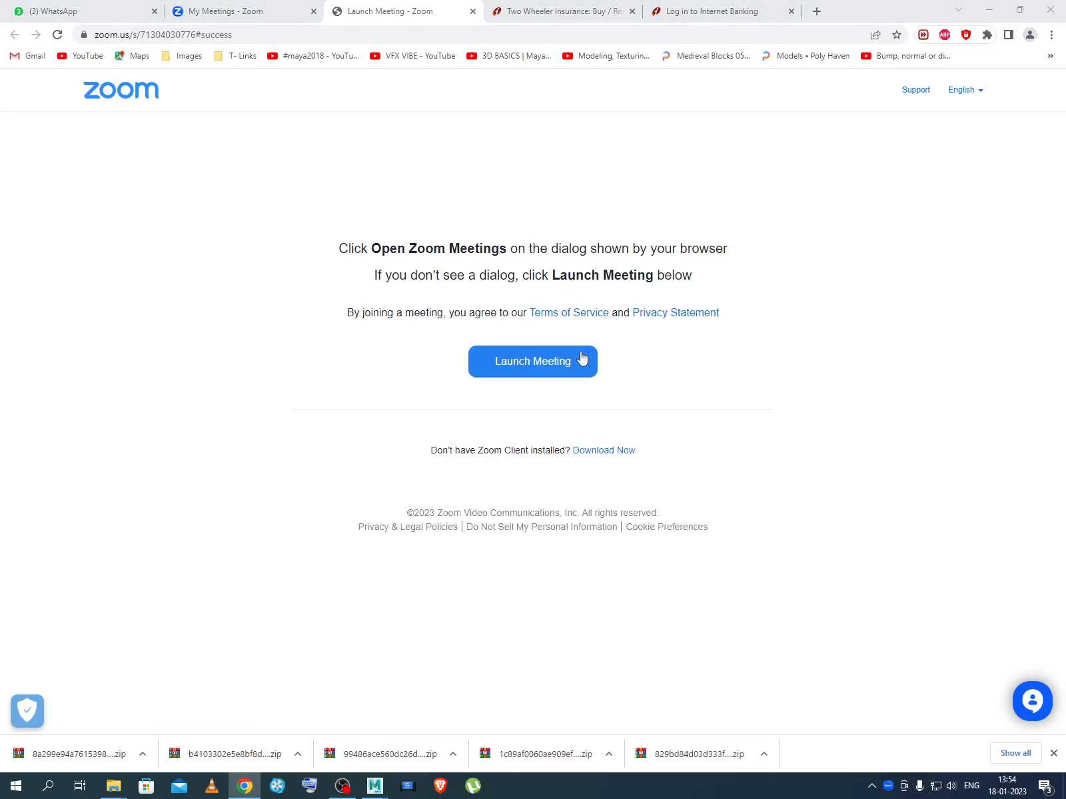
pyautogui.click(581, 359)
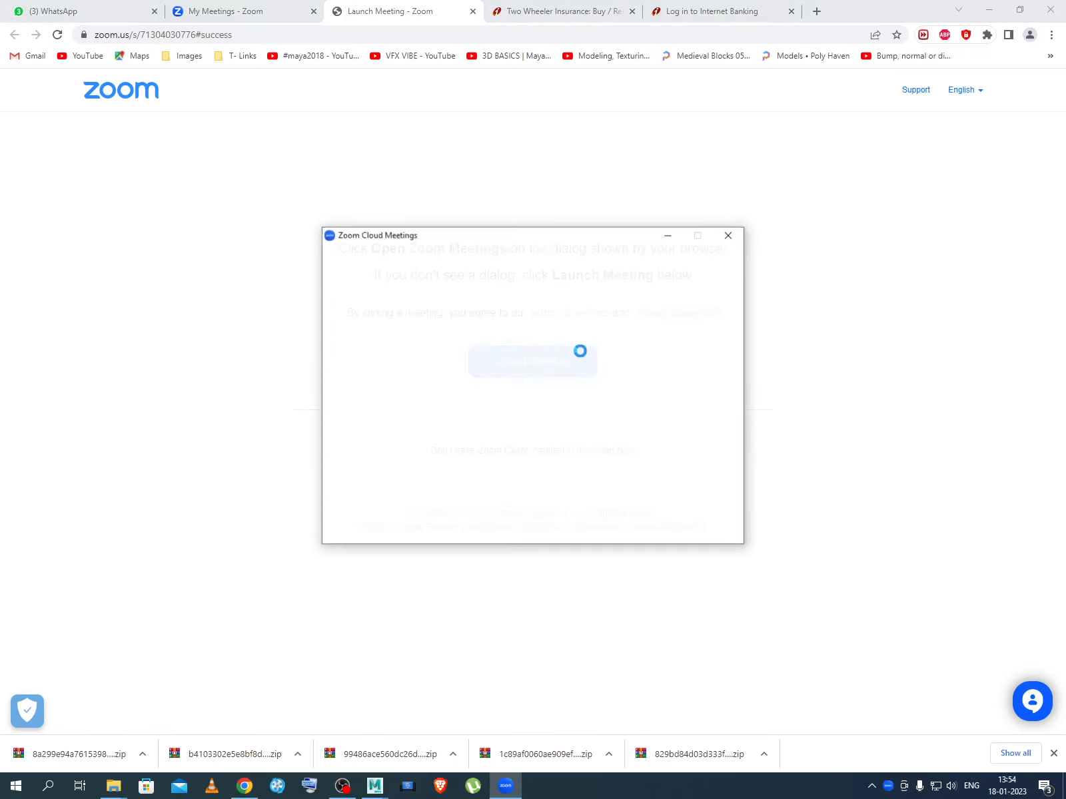
pyautogui.click(992, 14)
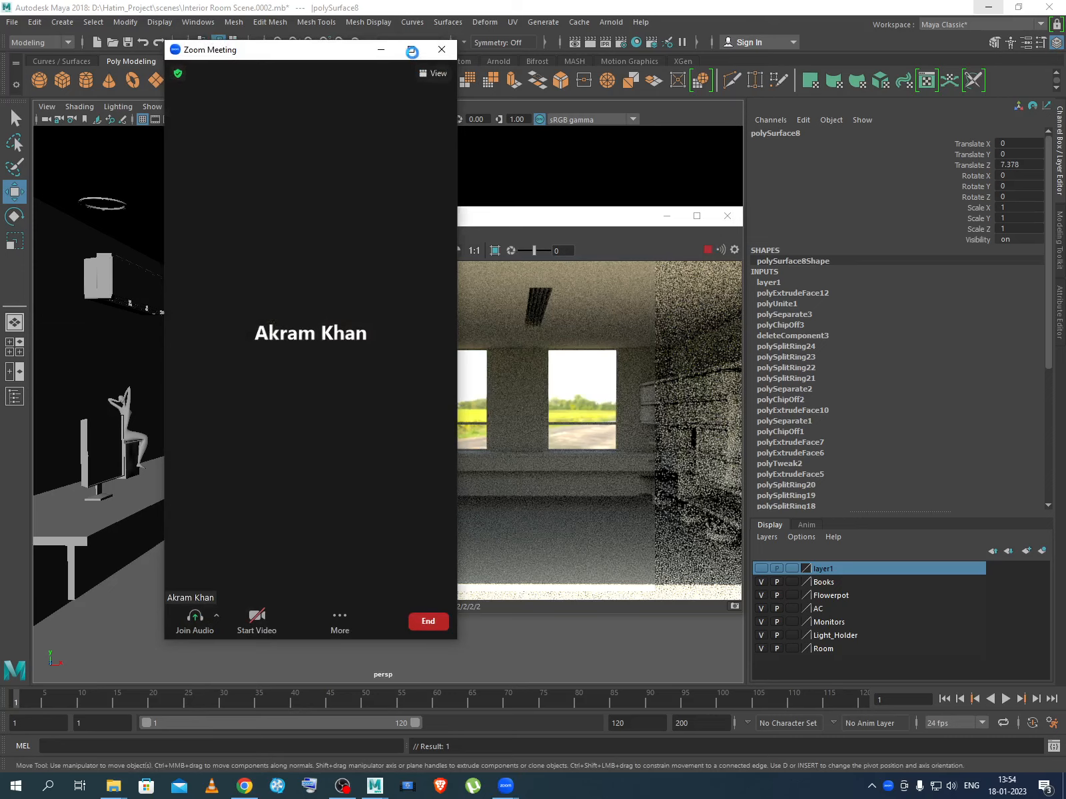
# Maximize the Zoom meeting window, check the screen-sharing options and admit the participant from the waiting room.
pyautogui.click(412, 52)
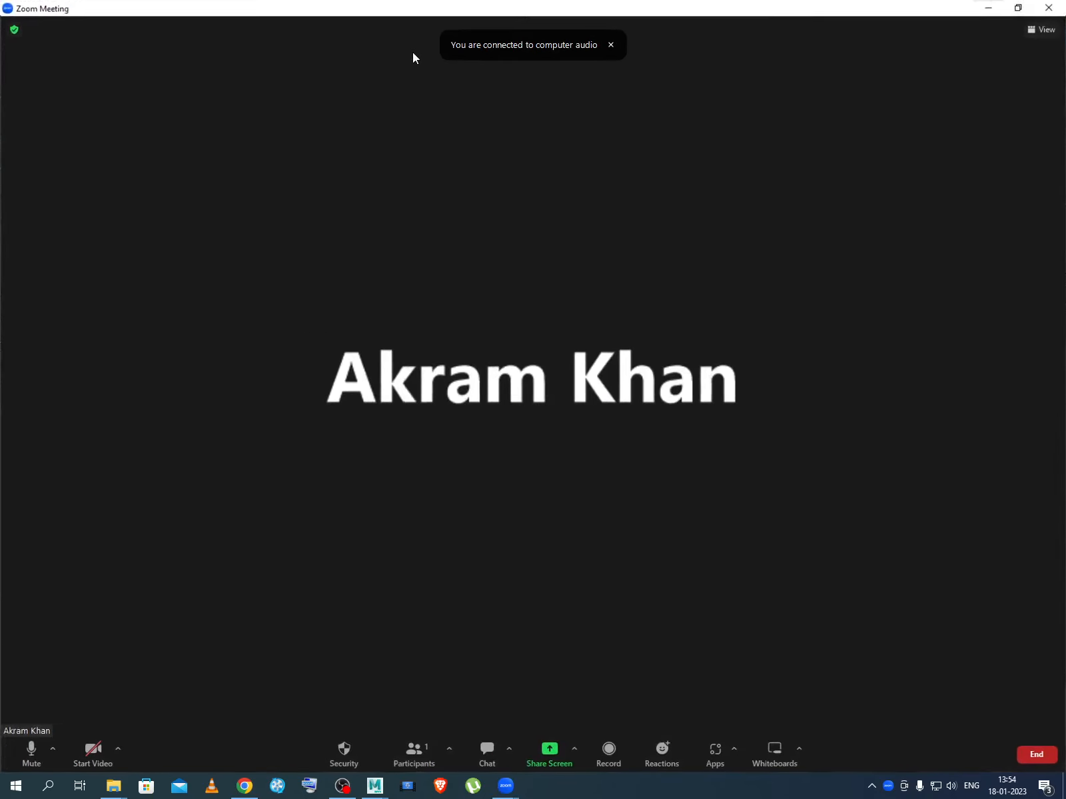
pyautogui.click(572, 750)
pyautogui.click(606, 698)
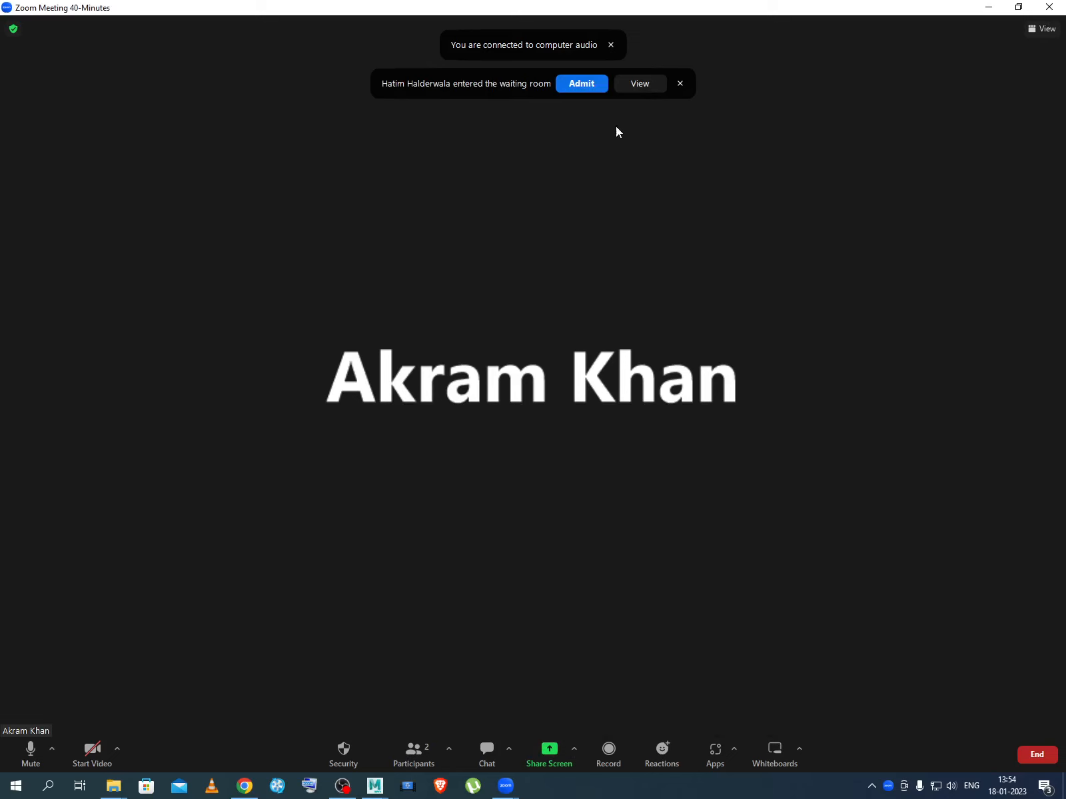
pyautogui.click(586, 87)
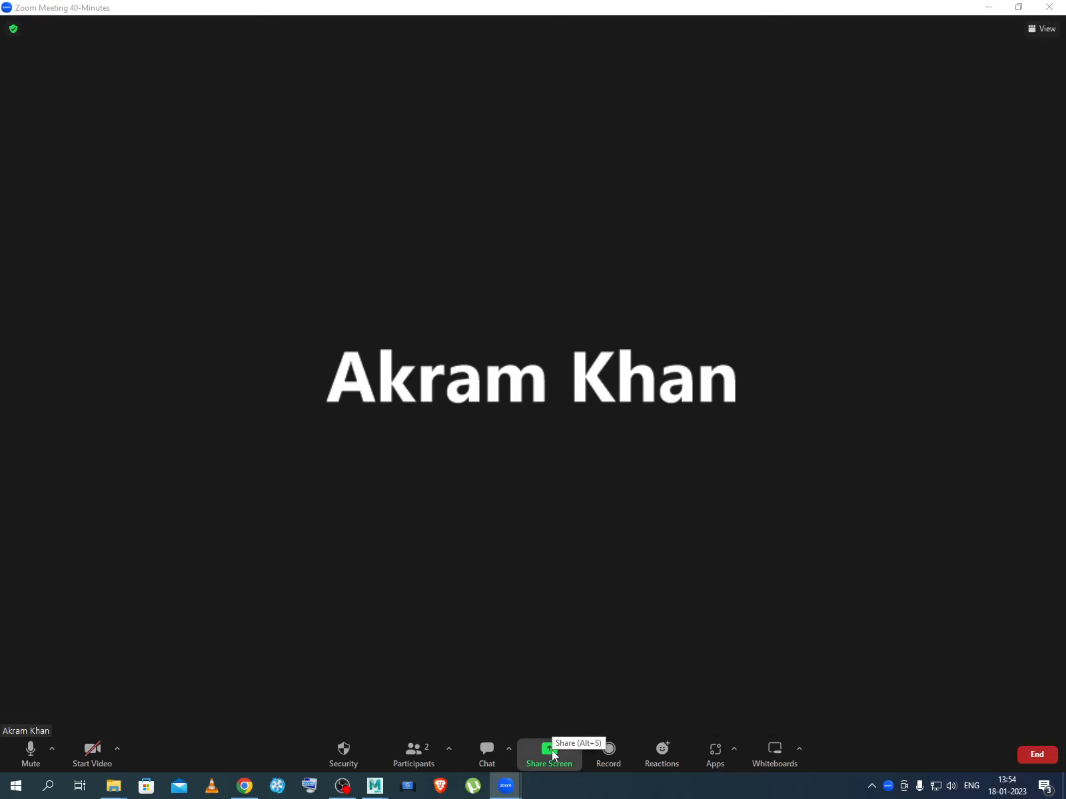
# Share the entire screen in the Zoom meeting and hide the floating meeting controls.
pyautogui.click(552, 750)
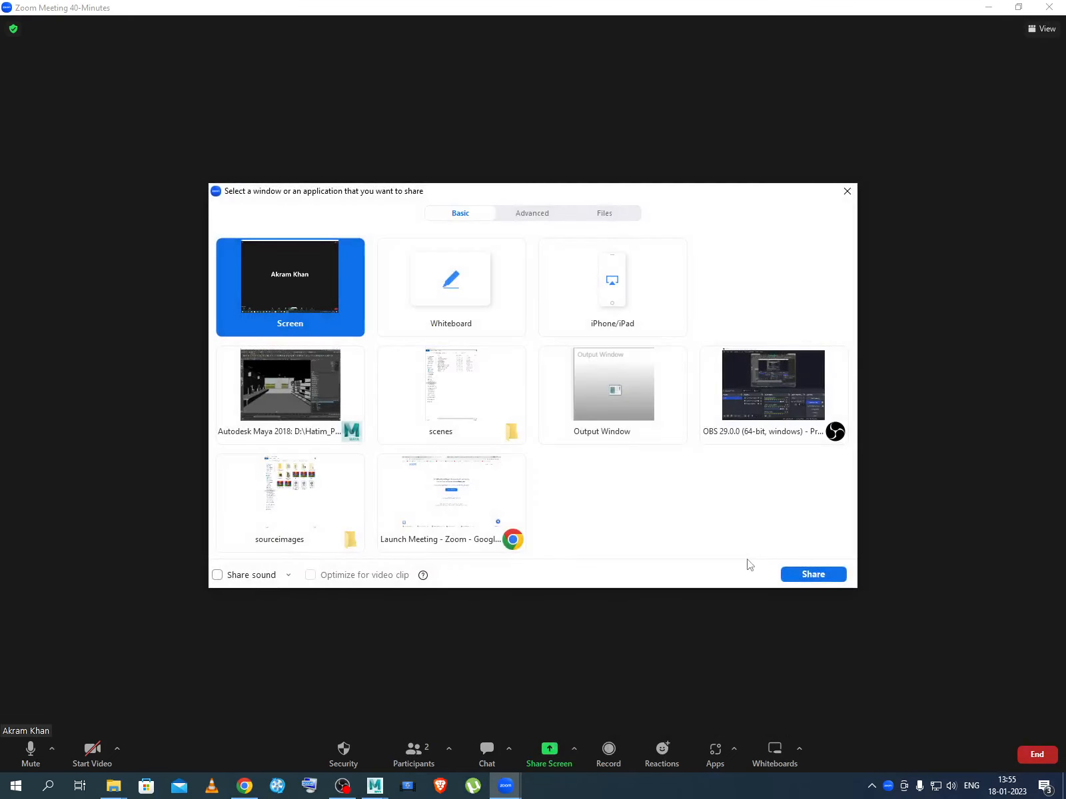
pyautogui.click(802, 576)
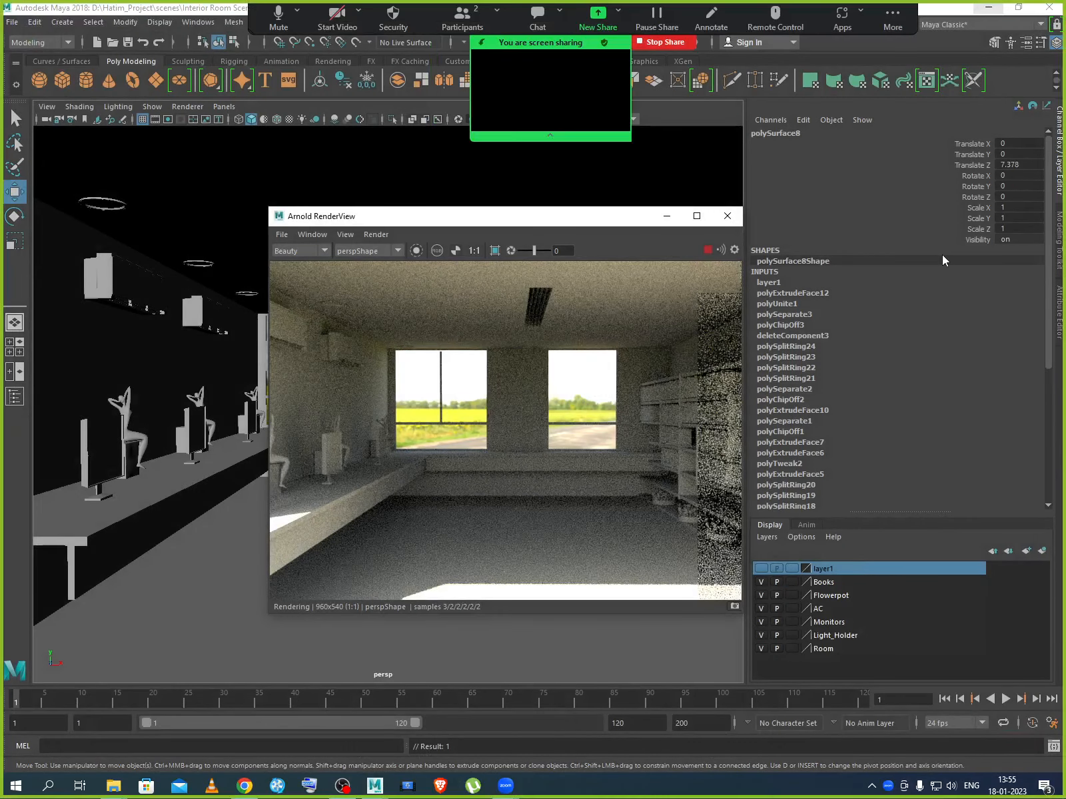
pyautogui.click(892, 20)
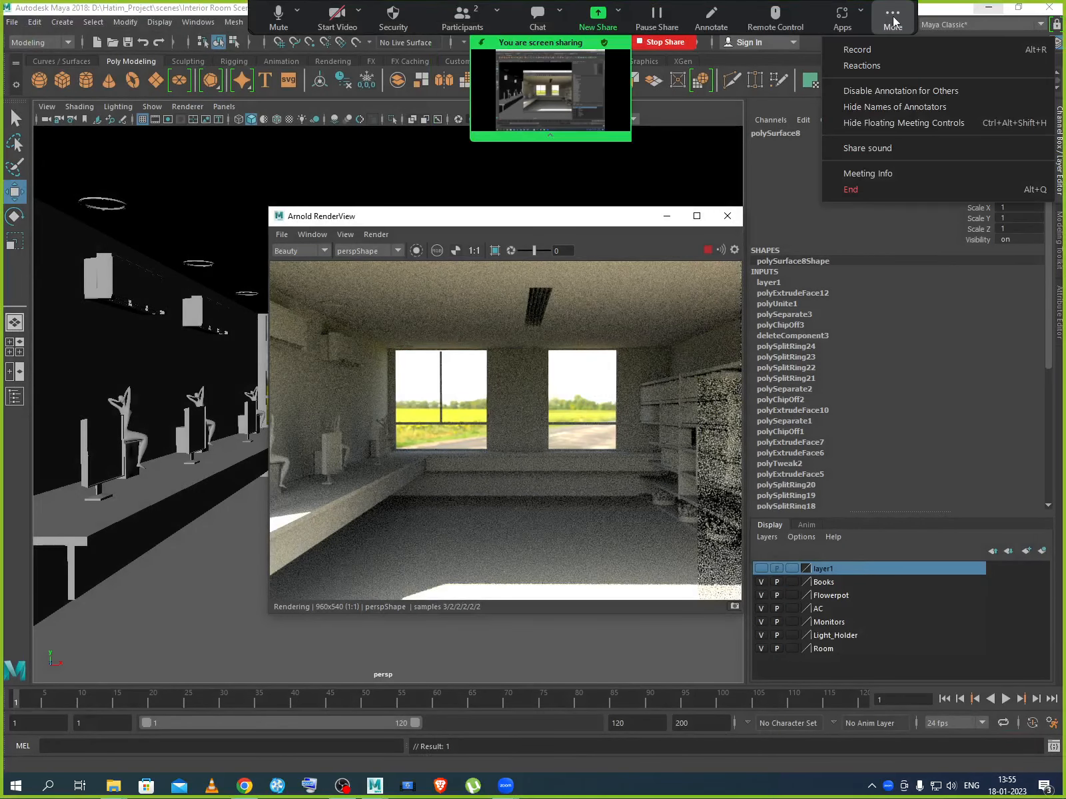
pyautogui.click(909, 123)
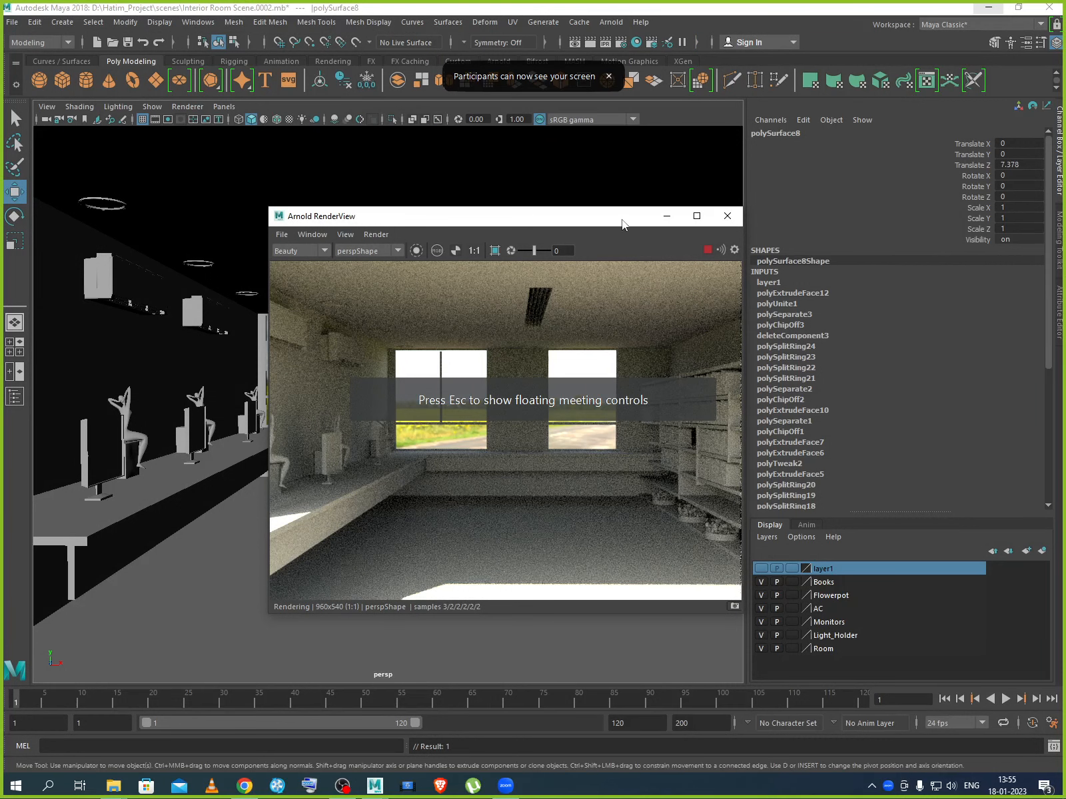
# Move Arnold RenderView aside, stop its running render and minimize the window.
pyautogui.moveTo(622, 223); pyautogui.dragTo(518, 222)
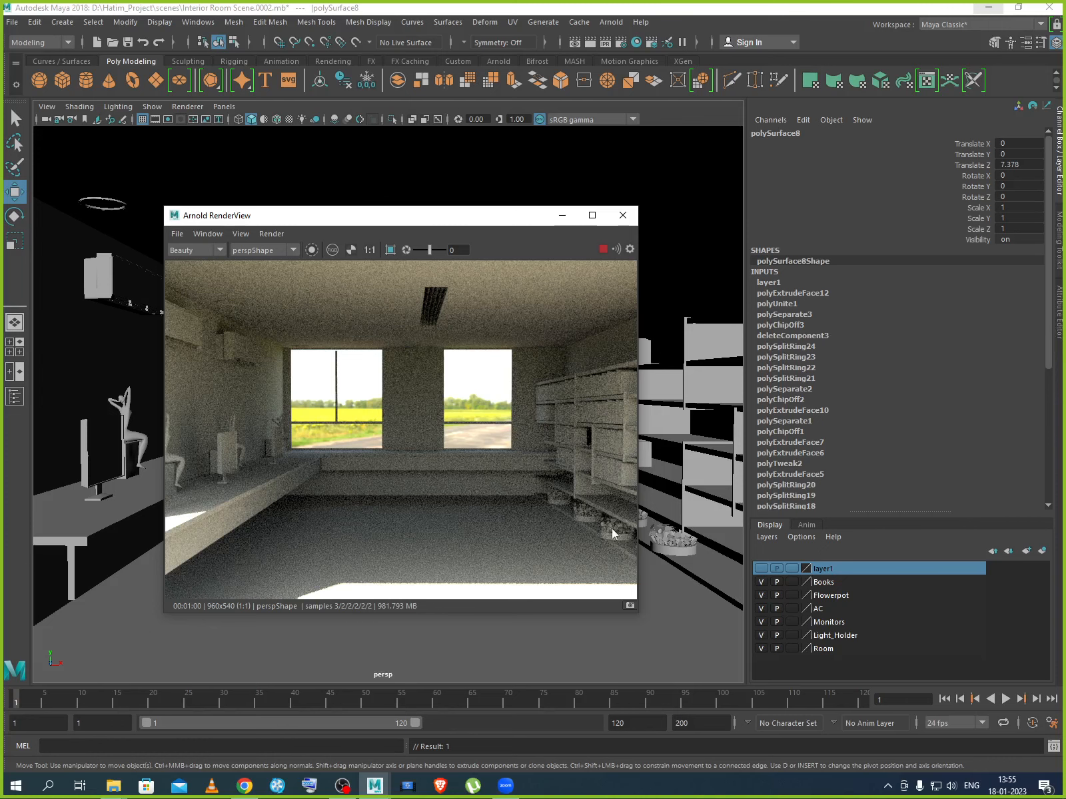
pyautogui.click(602, 249)
pyautogui.click(563, 217)
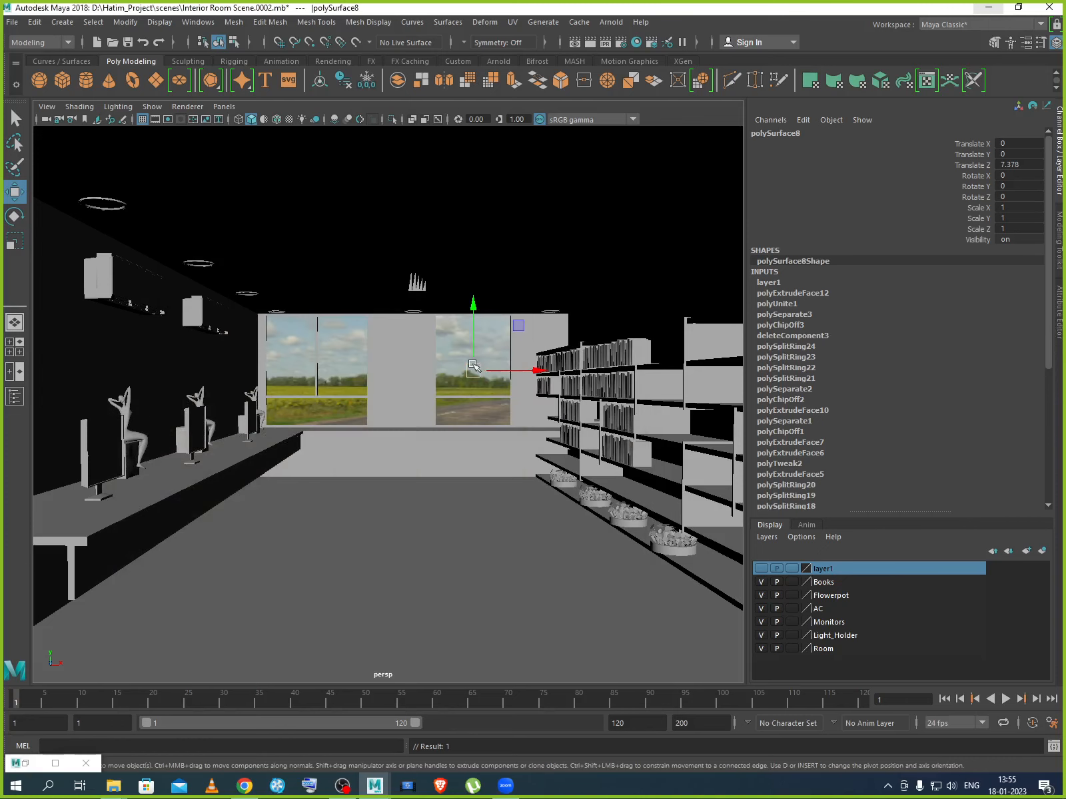
# Enable Use Color Temperature on the skydome light and test-render the room in Arnold RenderView.
pyautogui.click(455, 353)
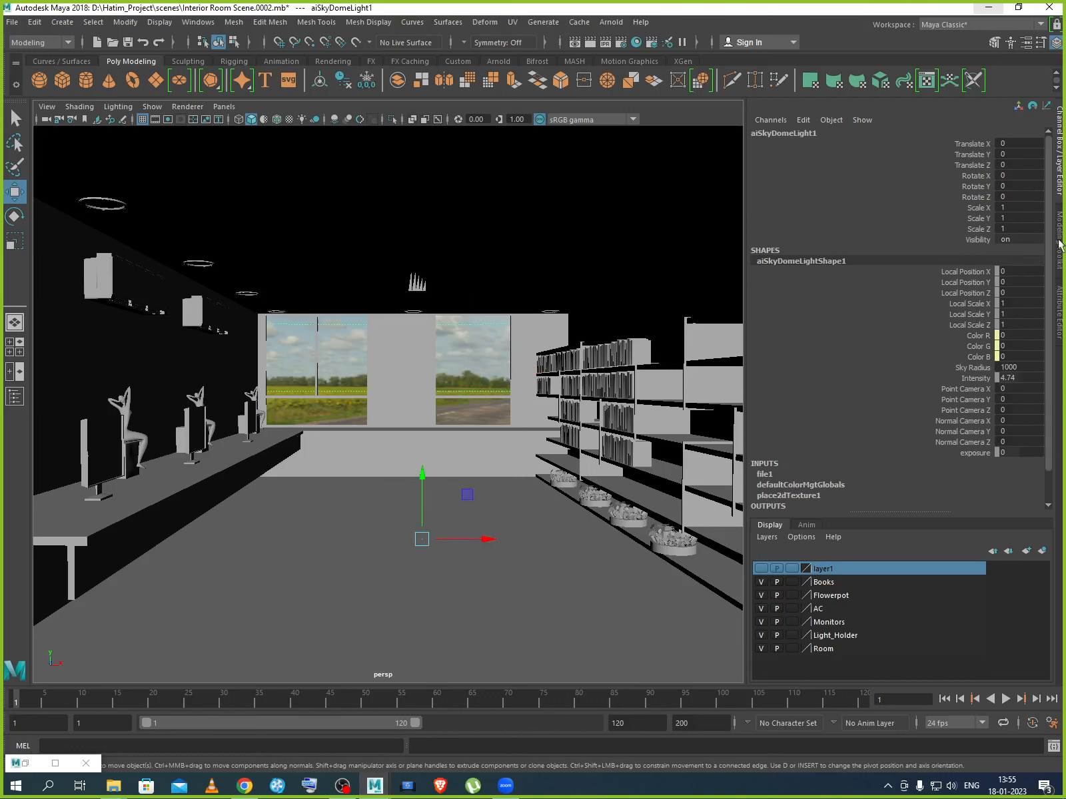
pyautogui.click(1061, 305)
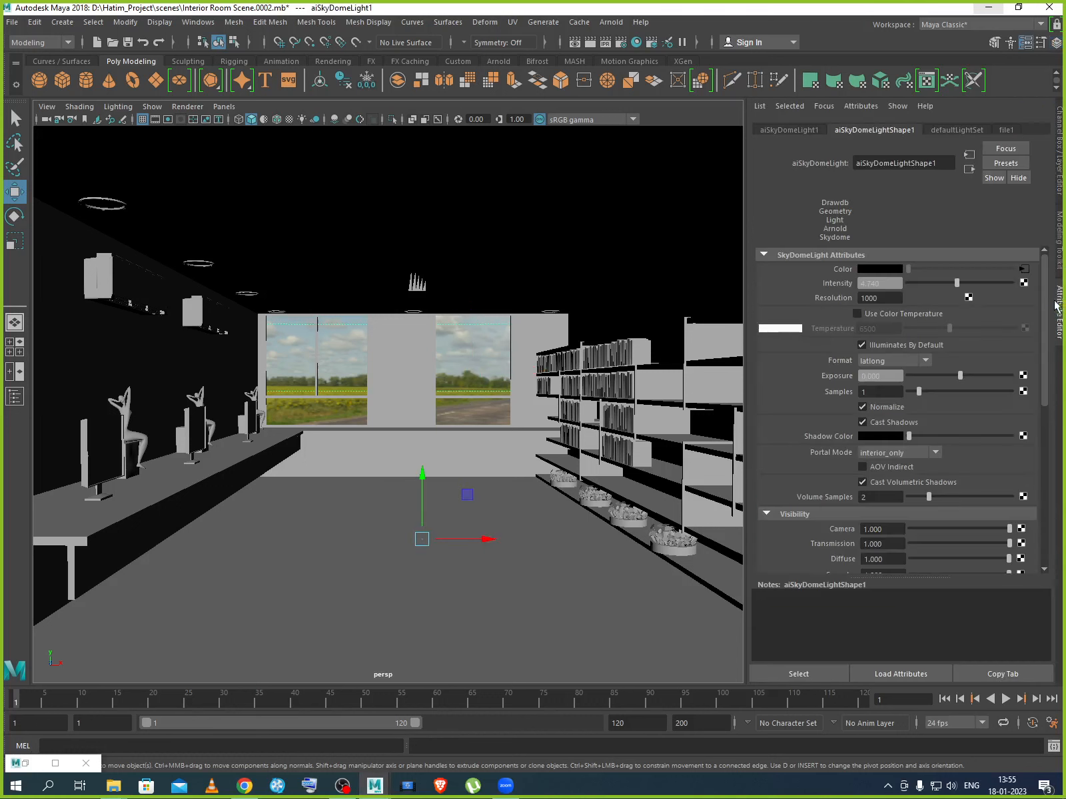
pyautogui.click(875, 317)
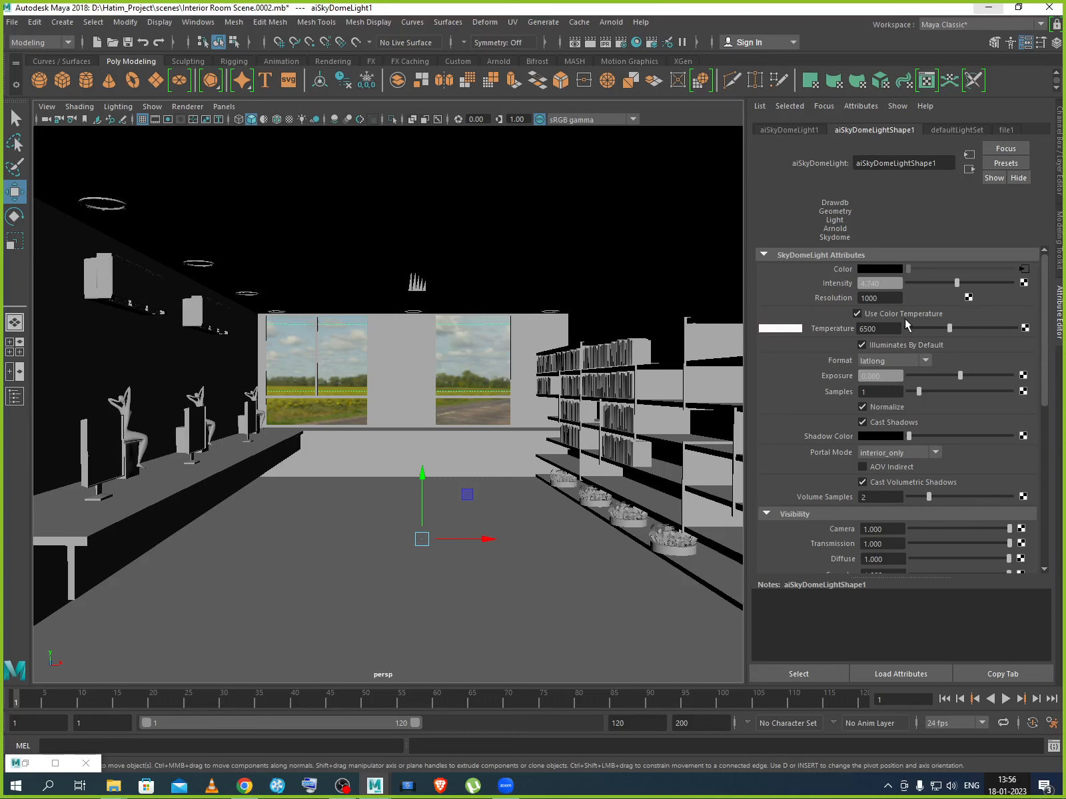
pyautogui.click(26, 763)
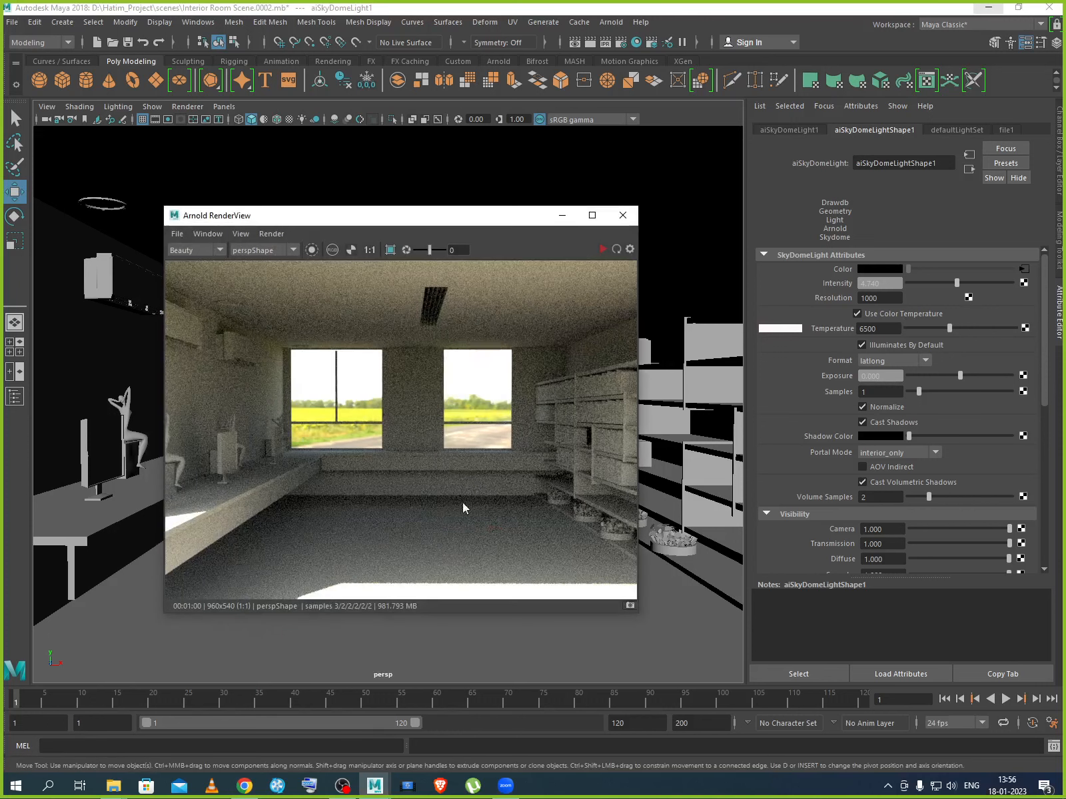
pyautogui.click(602, 249)
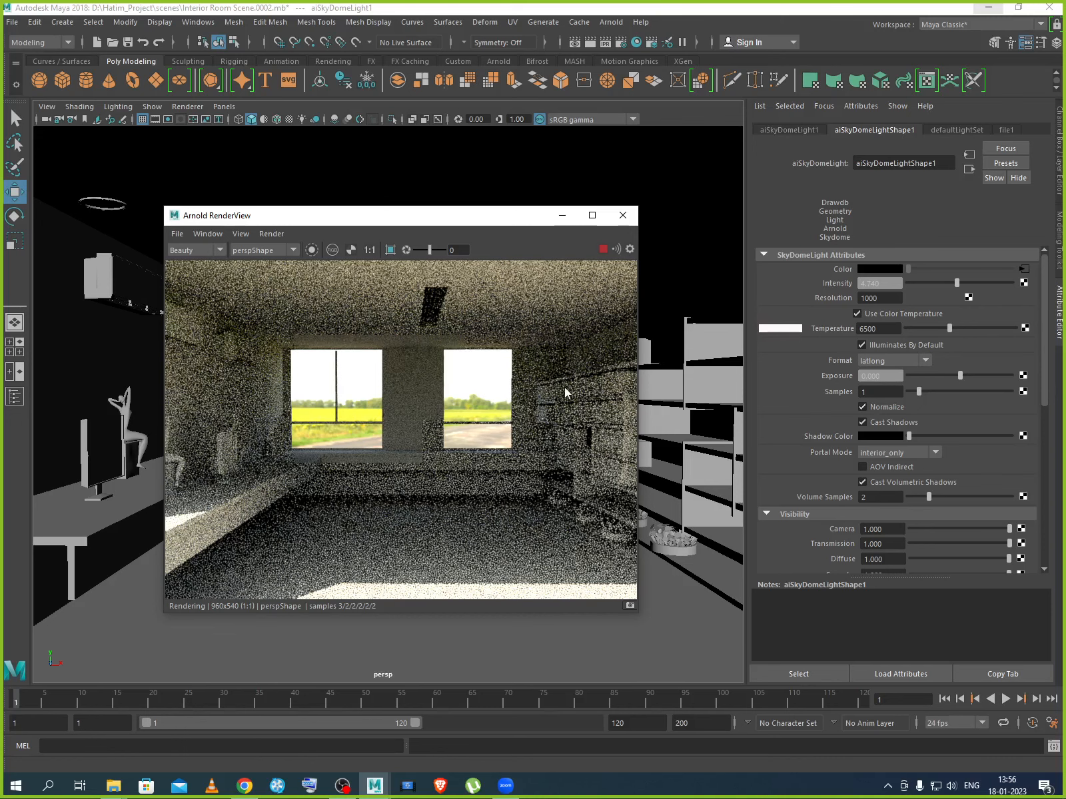
pyautogui.click(603, 249)
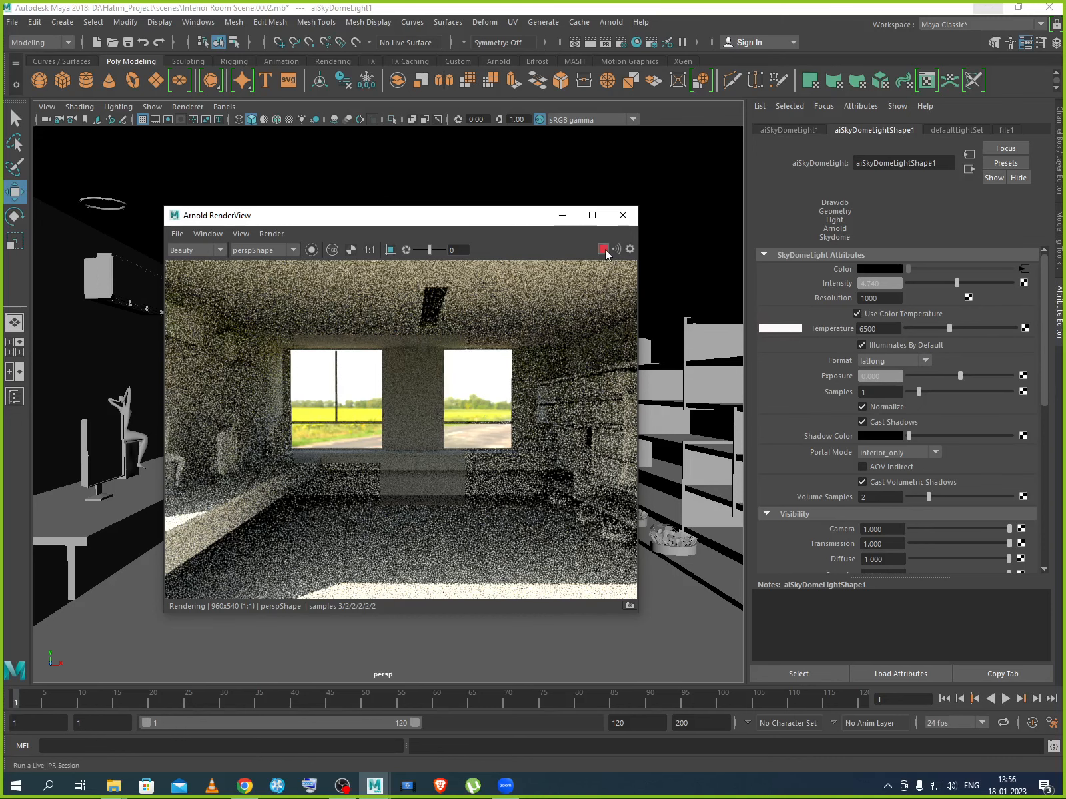
pyautogui.click(568, 219)
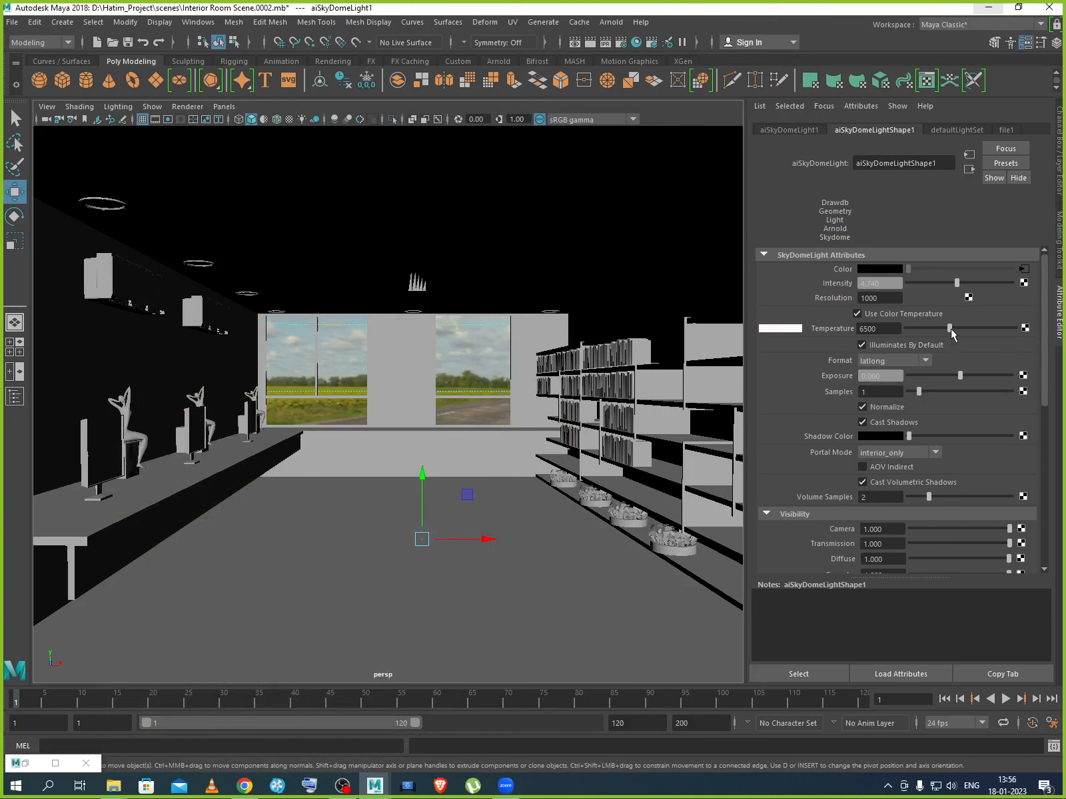
# Raise the skydome light's color temperature to 10478 and test-render the room.
pyautogui.moveTo(951, 328); pyautogui.dragTo(979, 328)
pyautogui.click(25, 764)
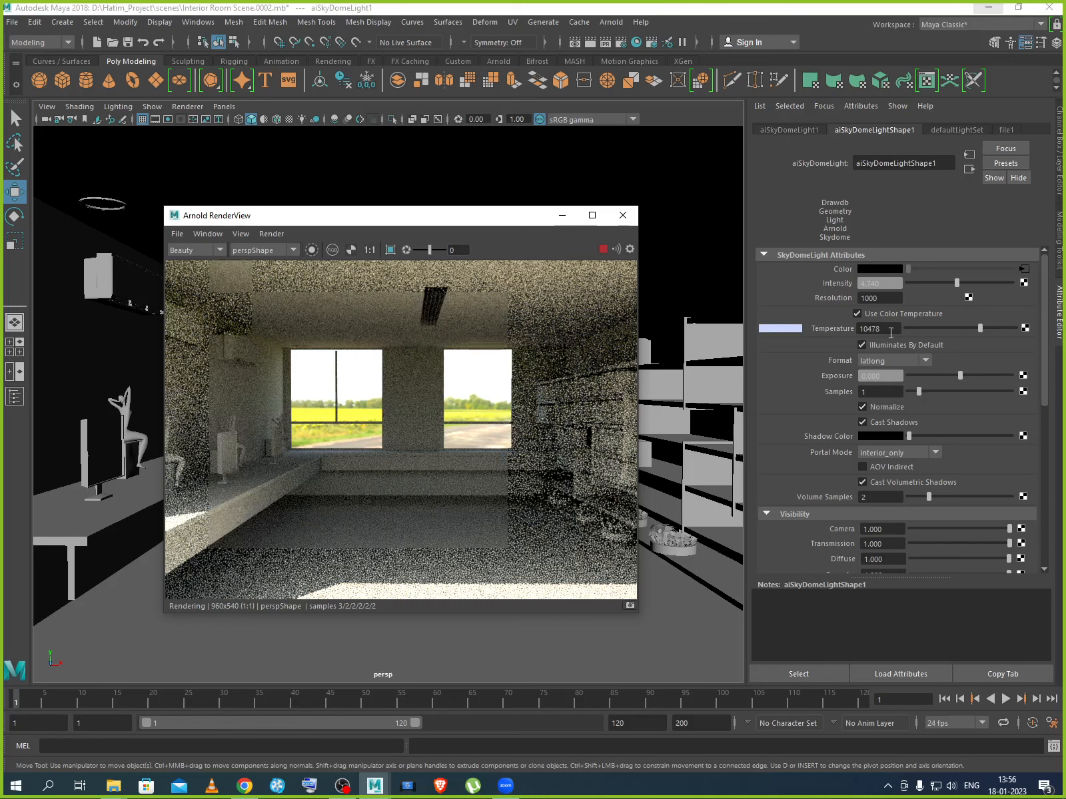
pyautogui.click(602, 251)
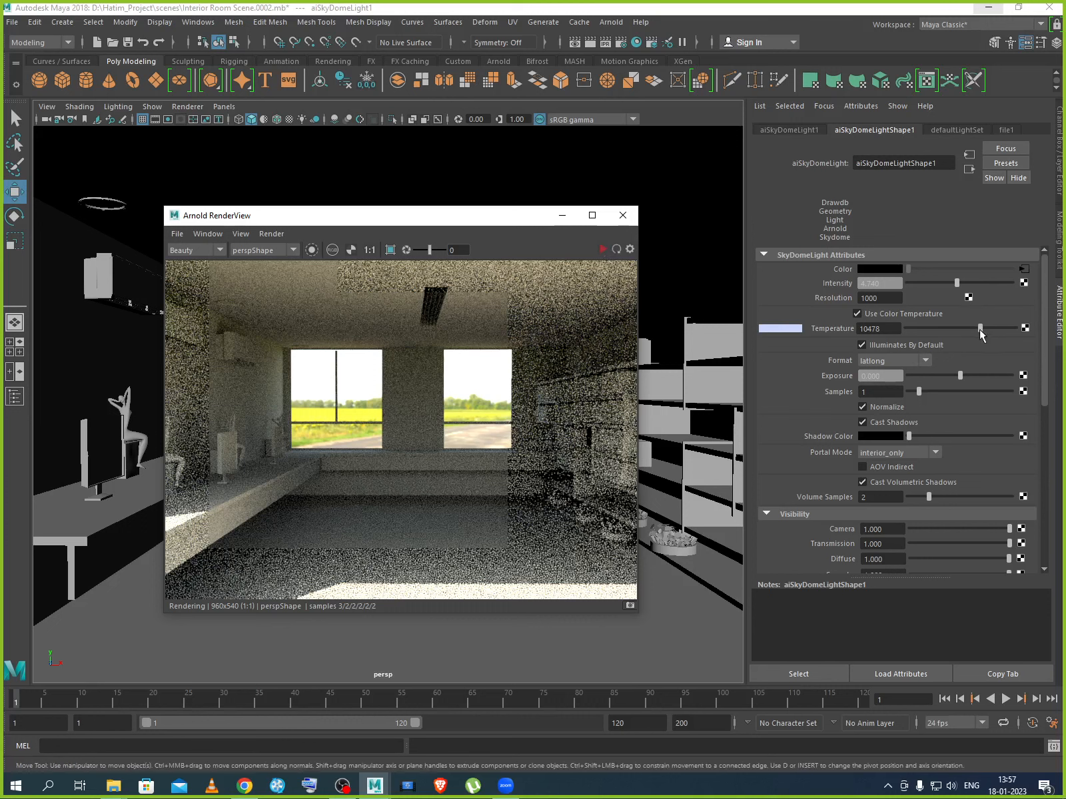
# Lower the skydome light's color temperature to 2043 and test-render the room again.
pyautogui.moveTo(979, 329); pyautogui.dragTo(913, 332)
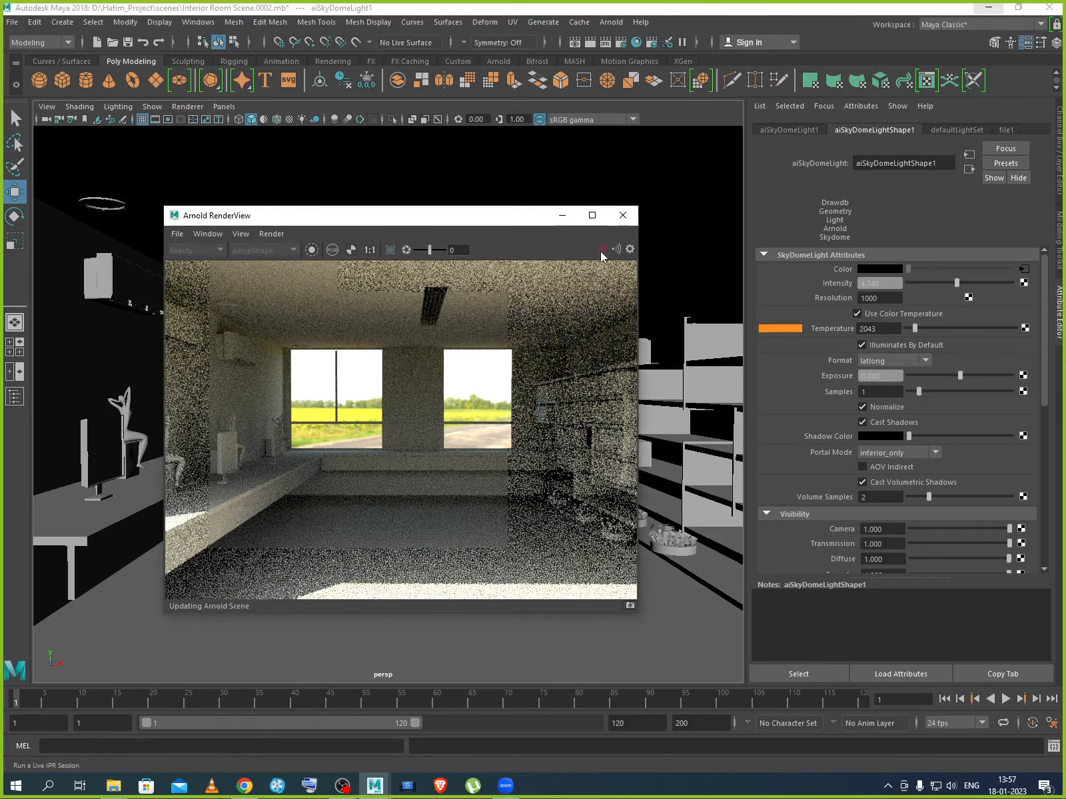
pyautogui.click(601, 250)
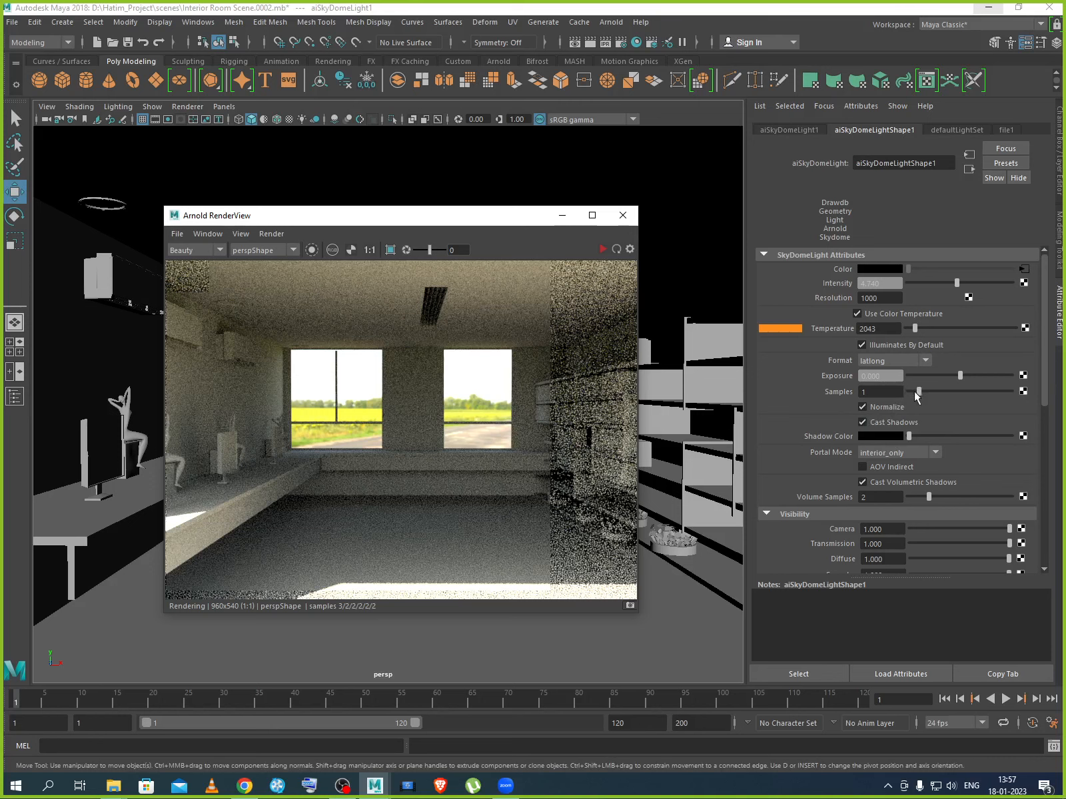
pyautogui.click(862, 408)
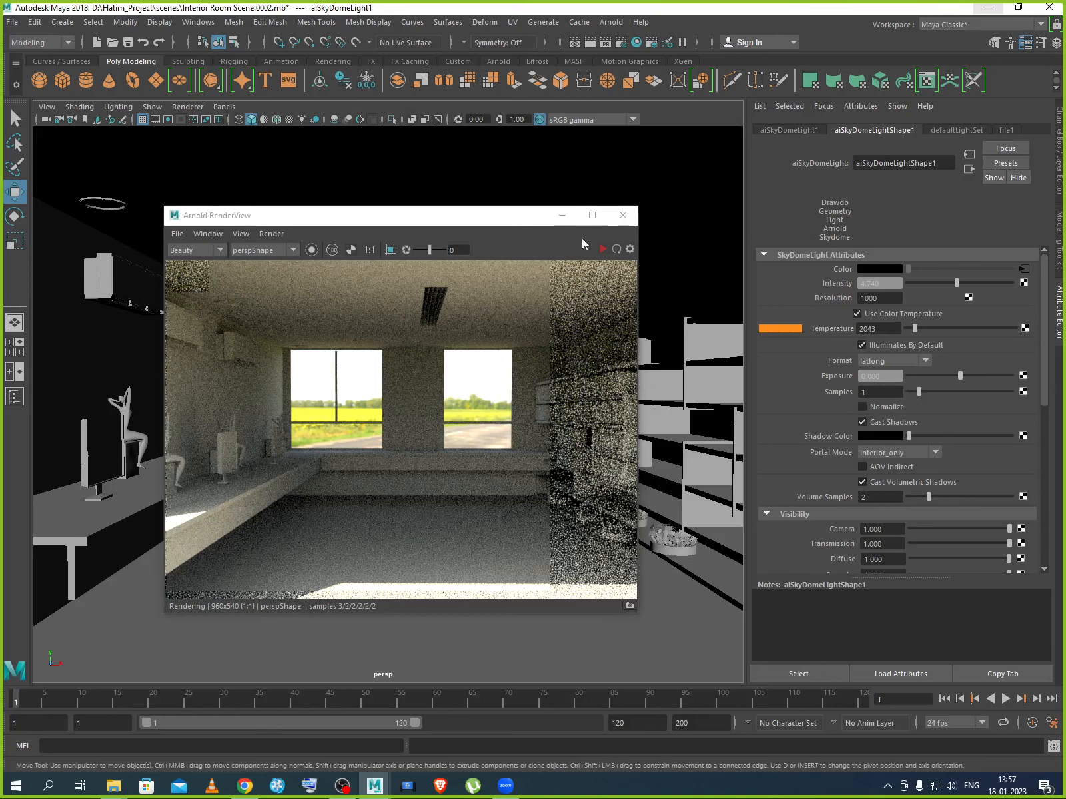
pyautogui.click(562, 215)
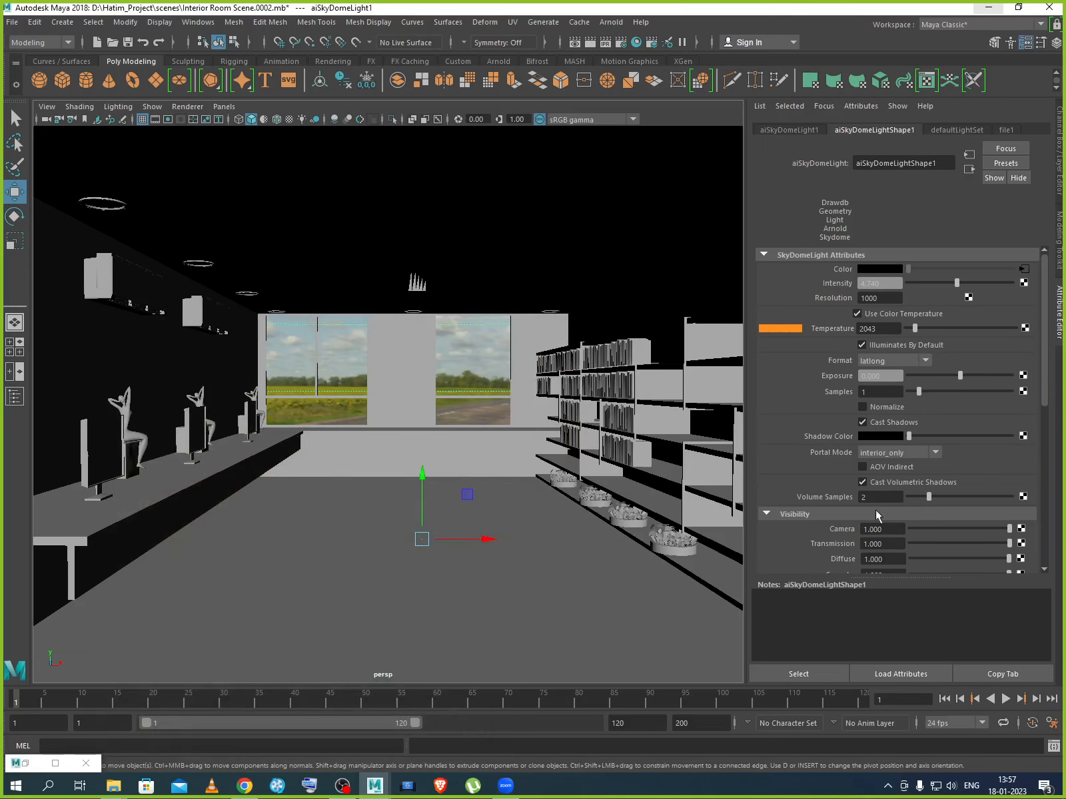
pyautogui.click(879, 408)
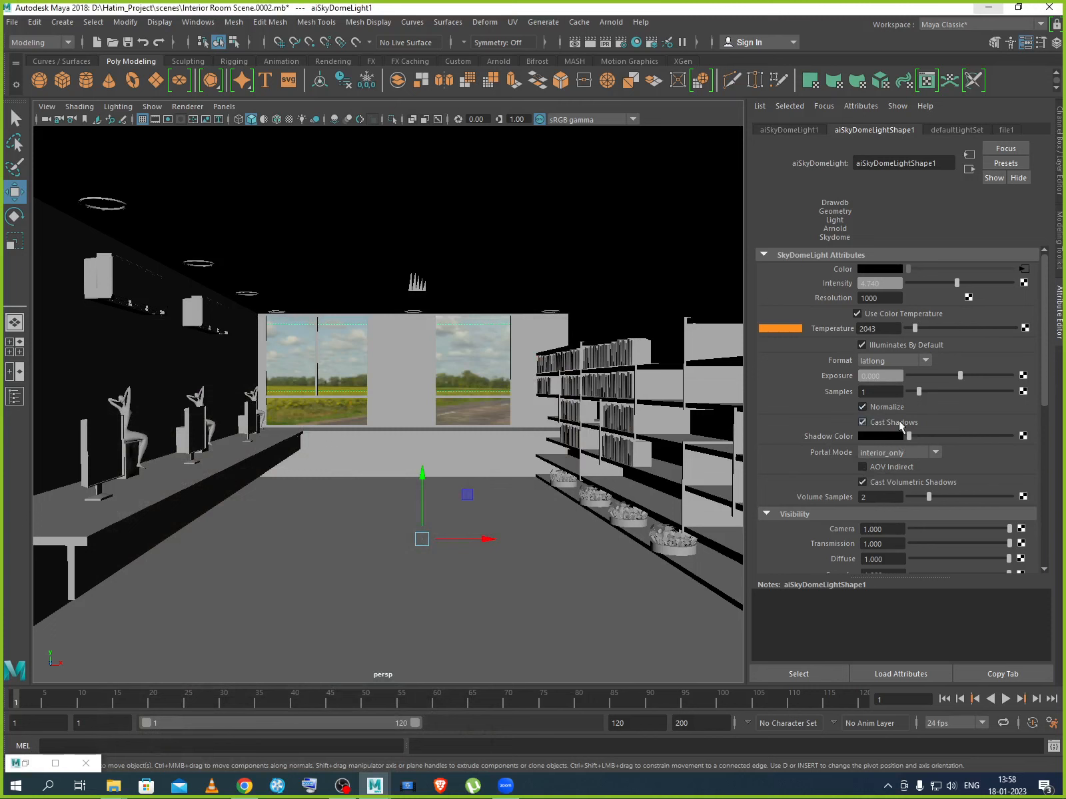
# Turn on all lights, shadows and screen space ambient occlusion in the perspective viewport, and re-render the room in Arnold RenderView.
pyautogui.click(302, 119)
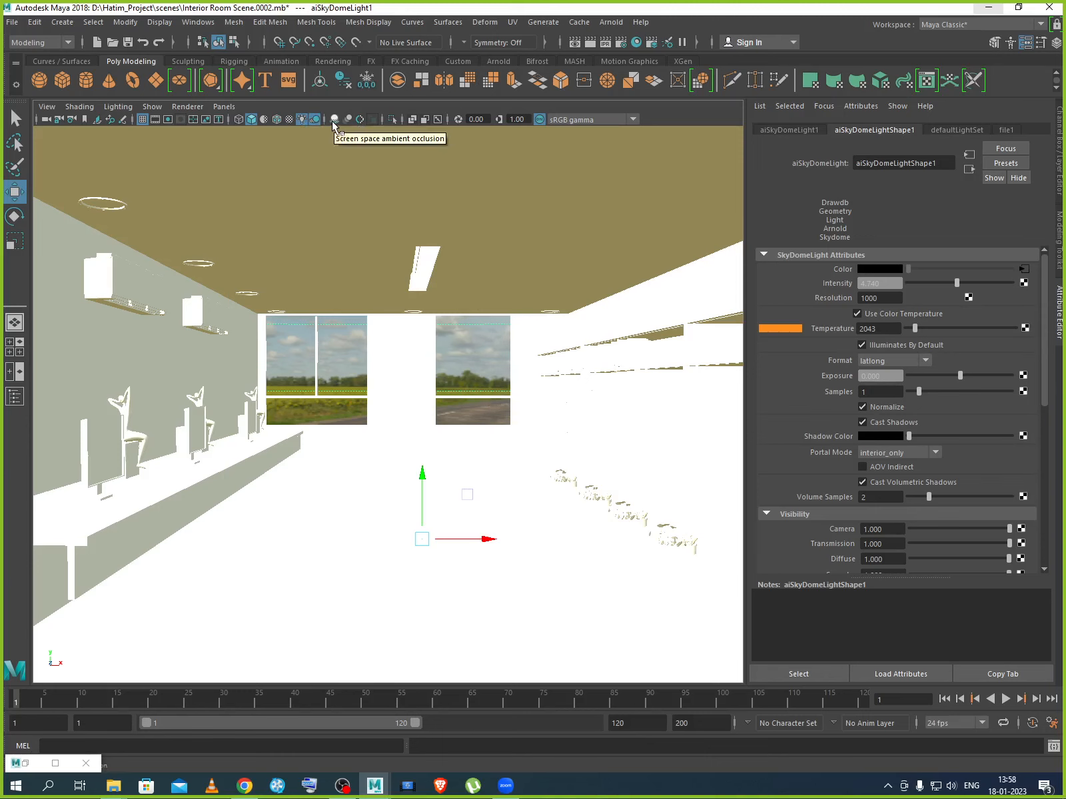
pyautogui.click(333, 119)
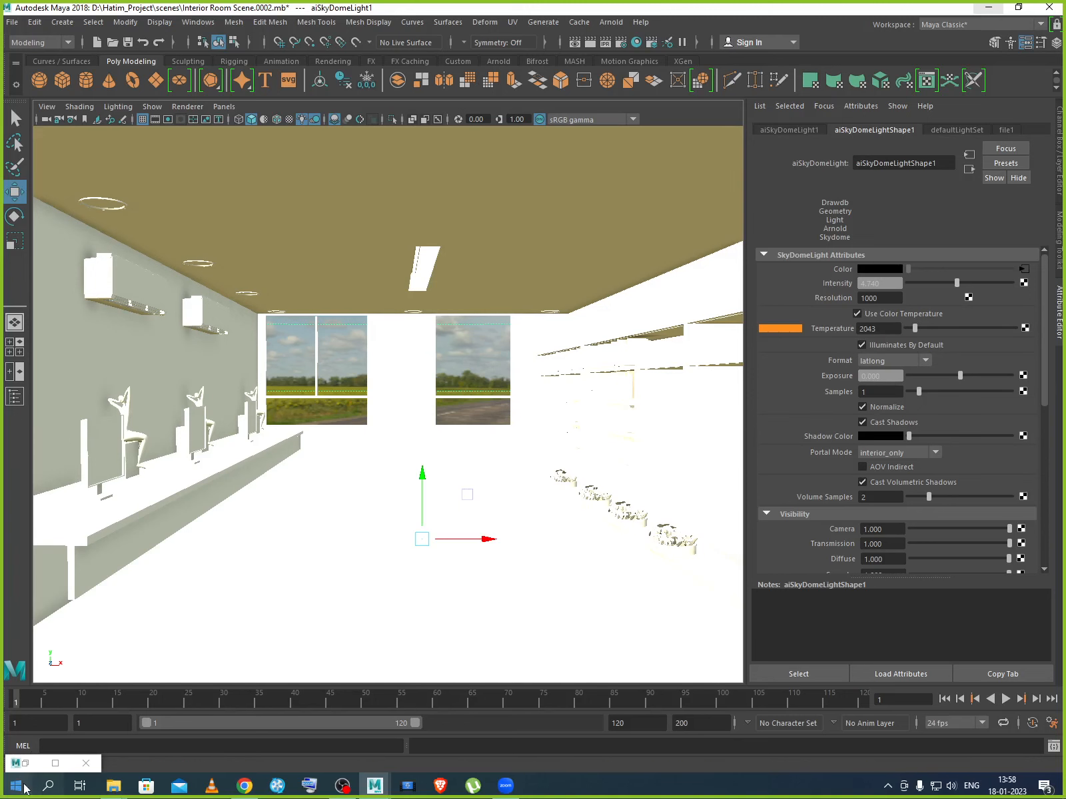
pyautogui.click(24, 762)
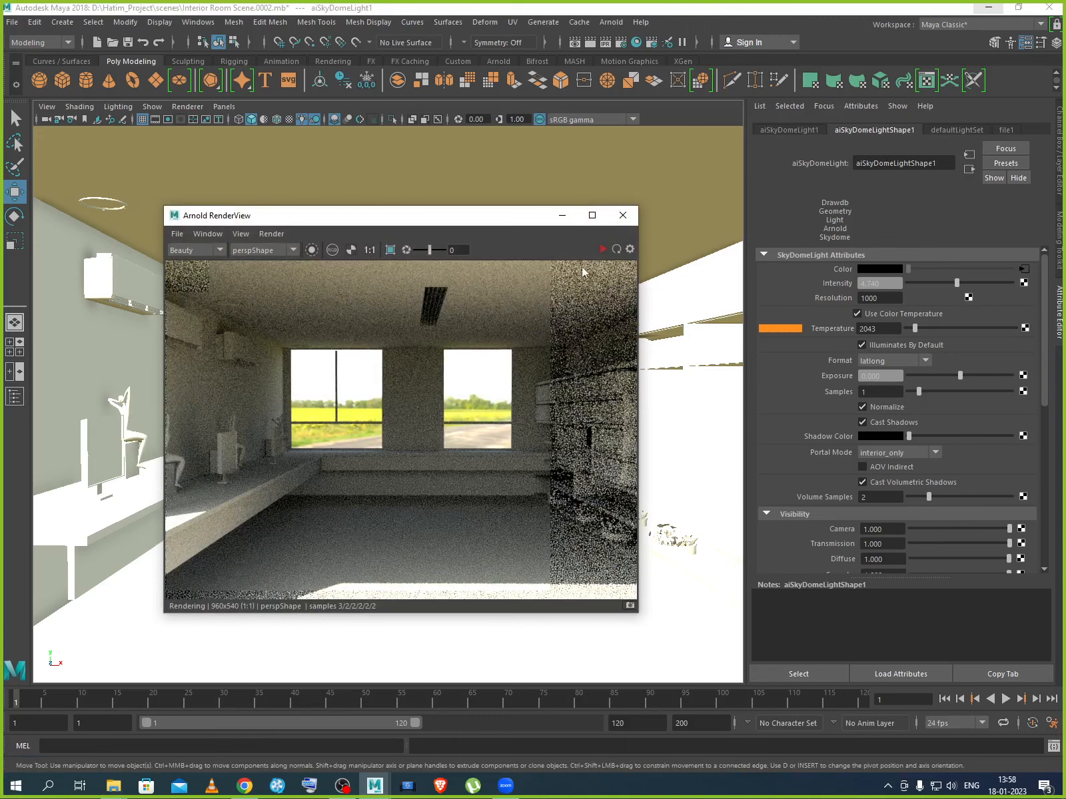
pyautogui.click(601, 250)
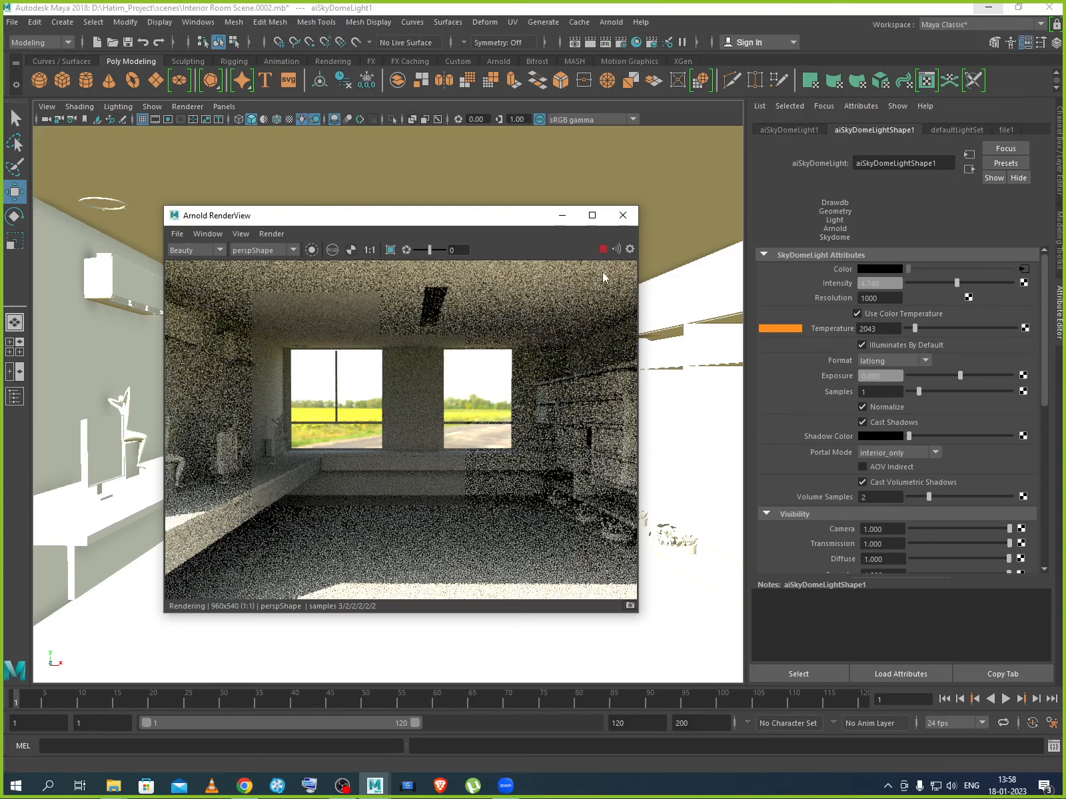
# Stop the render, disable Normalize on the skydome light and render the room again.
pyautogui.click(602, 250)
pyautogui.click(566, 219)
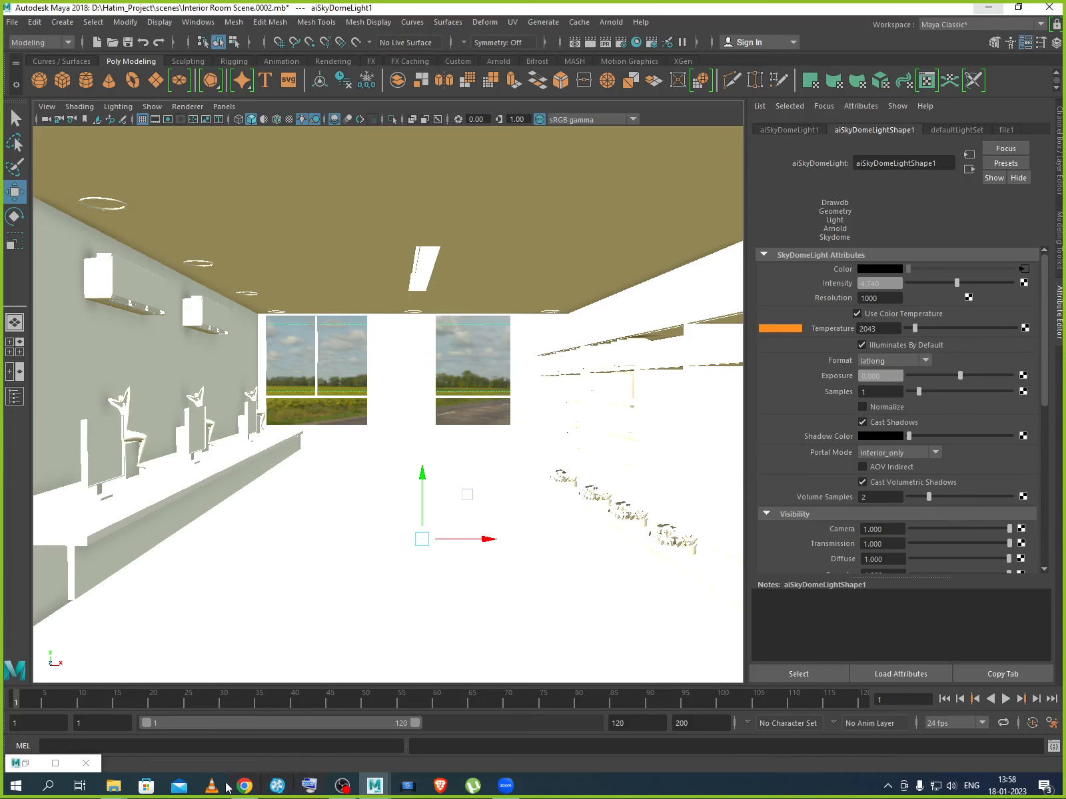
pyautogui.click(24, 763)
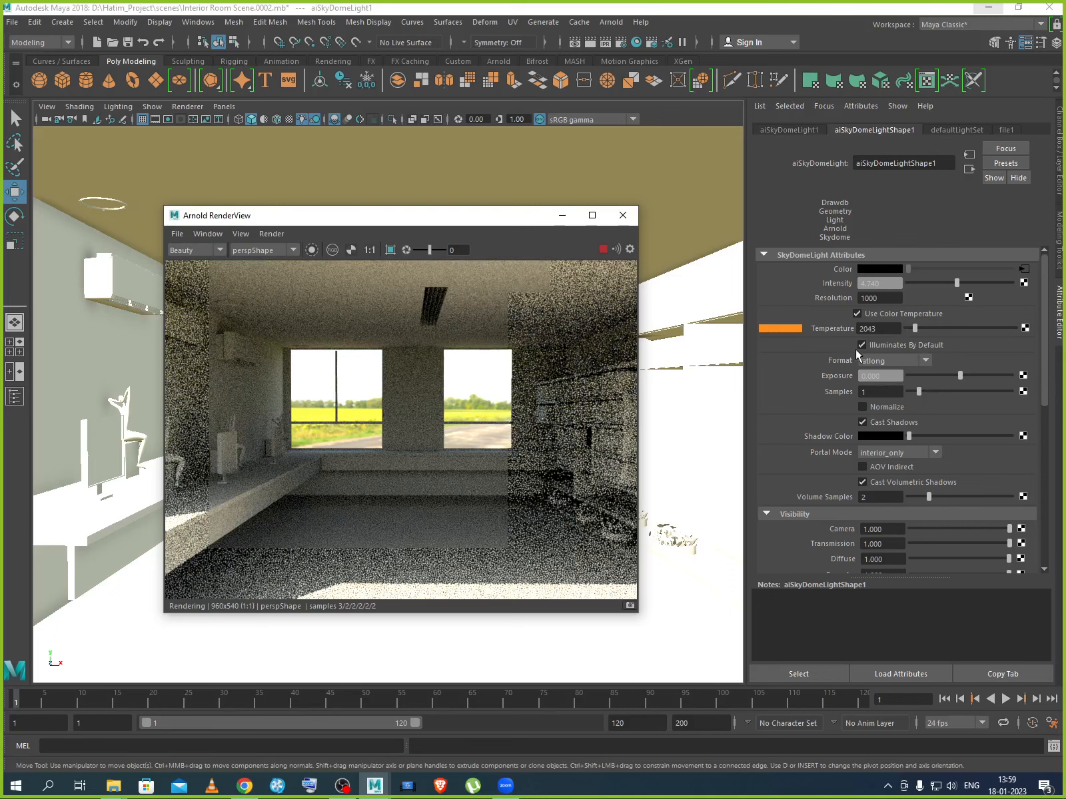
# Examine the rendered room's windows, lighting and noise at several zoom levels, in both the maximized and restored Arnold RenderView.
pyautogui.scroll(3, 478, 460)
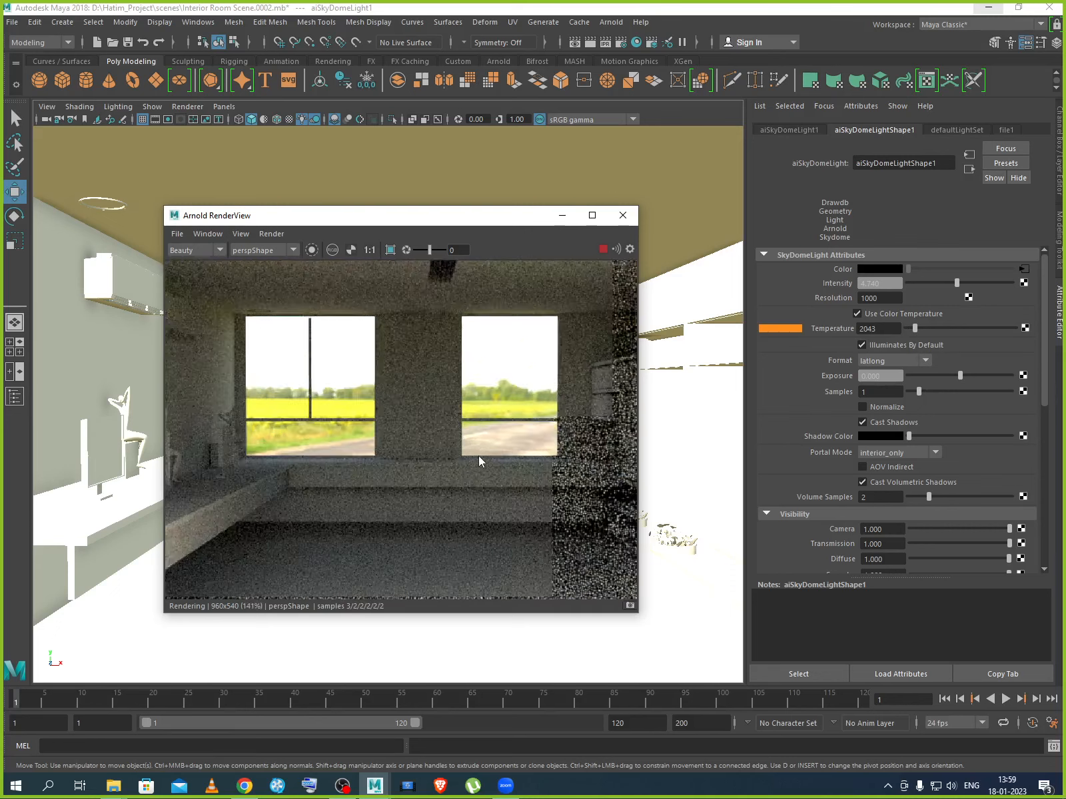
pyautogui.scroll(-3, 479, 459)
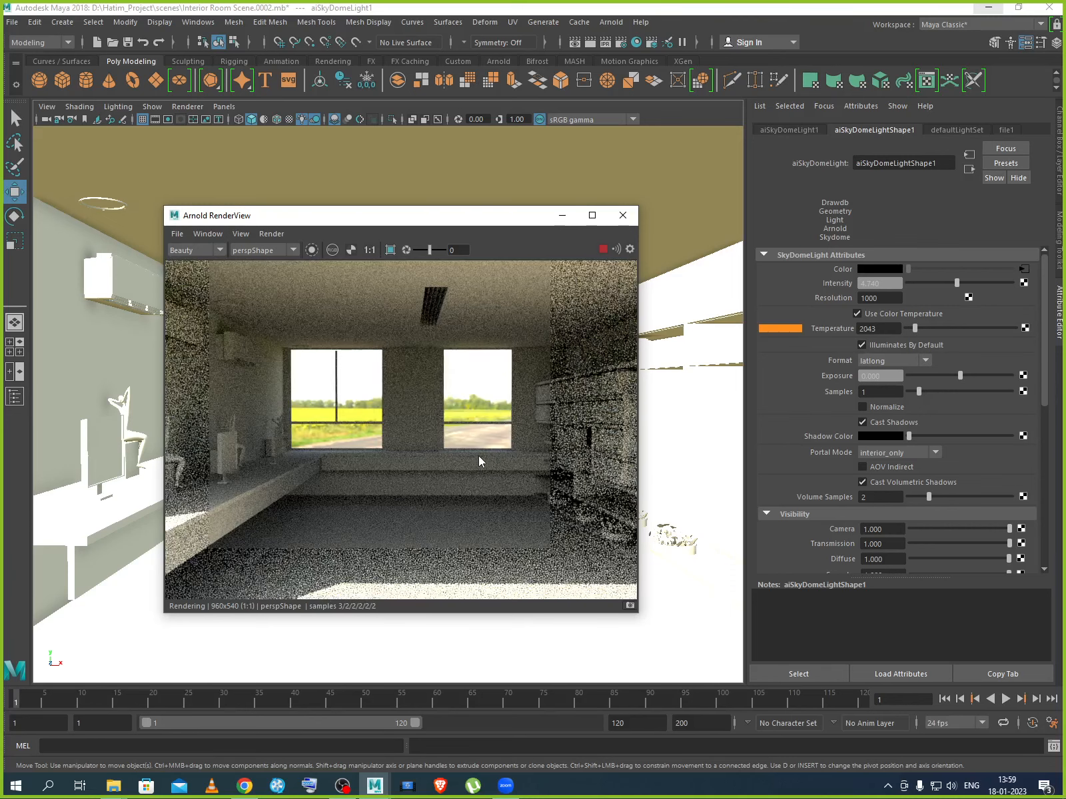
pyautogui.click(592, 215)
pyautogui.scroll(4, 501, 406)
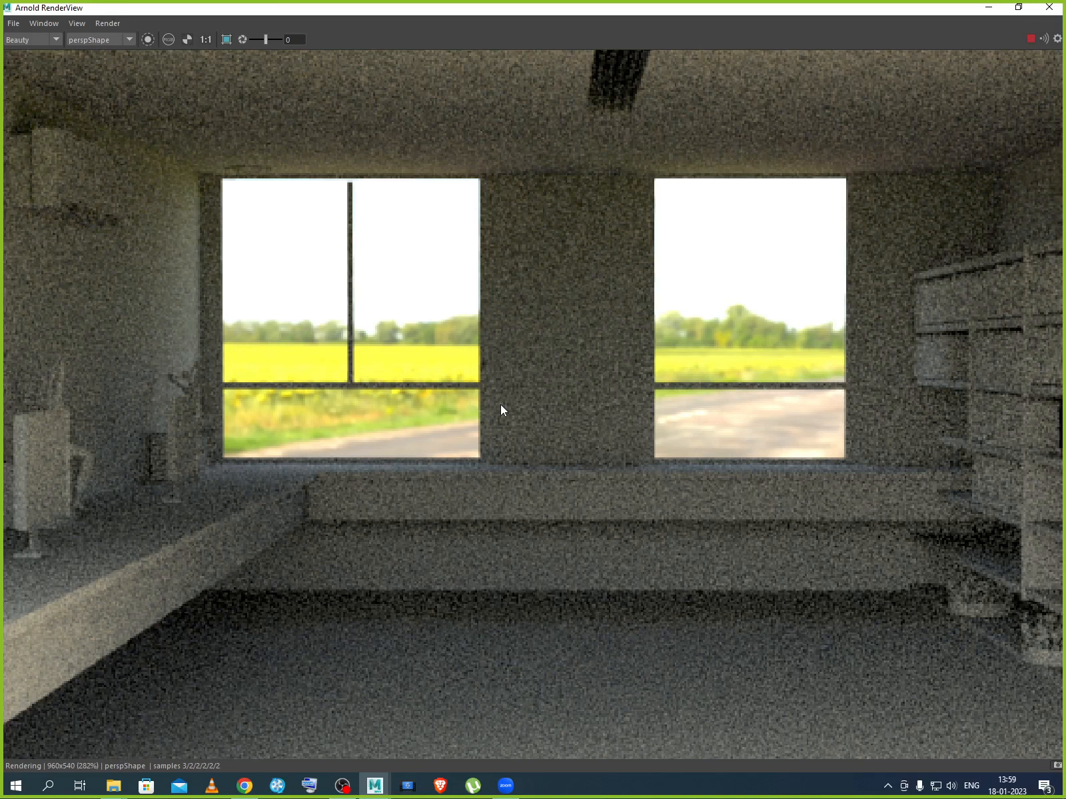
pyautogui.click(1019, 8)
pyautogui.scroll(-3, 501, 460)
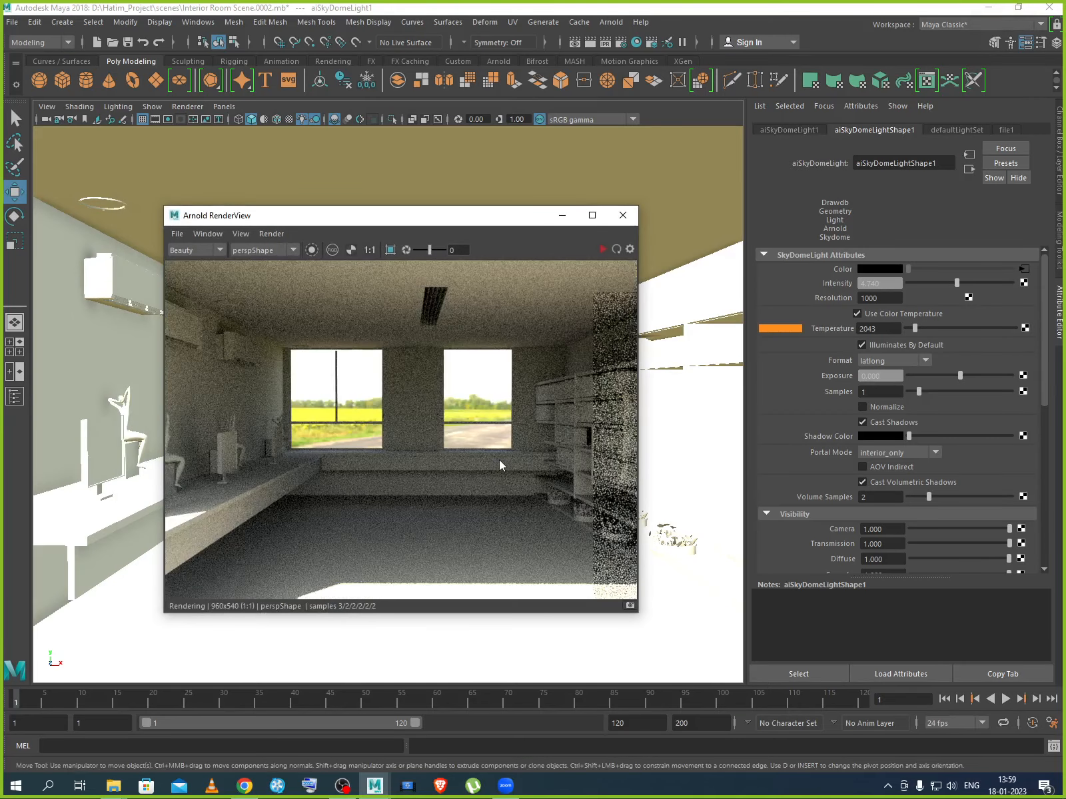
pyautogui.scroll(-2, 499, 460)
pyautogui.scroll(1, 499, 459)
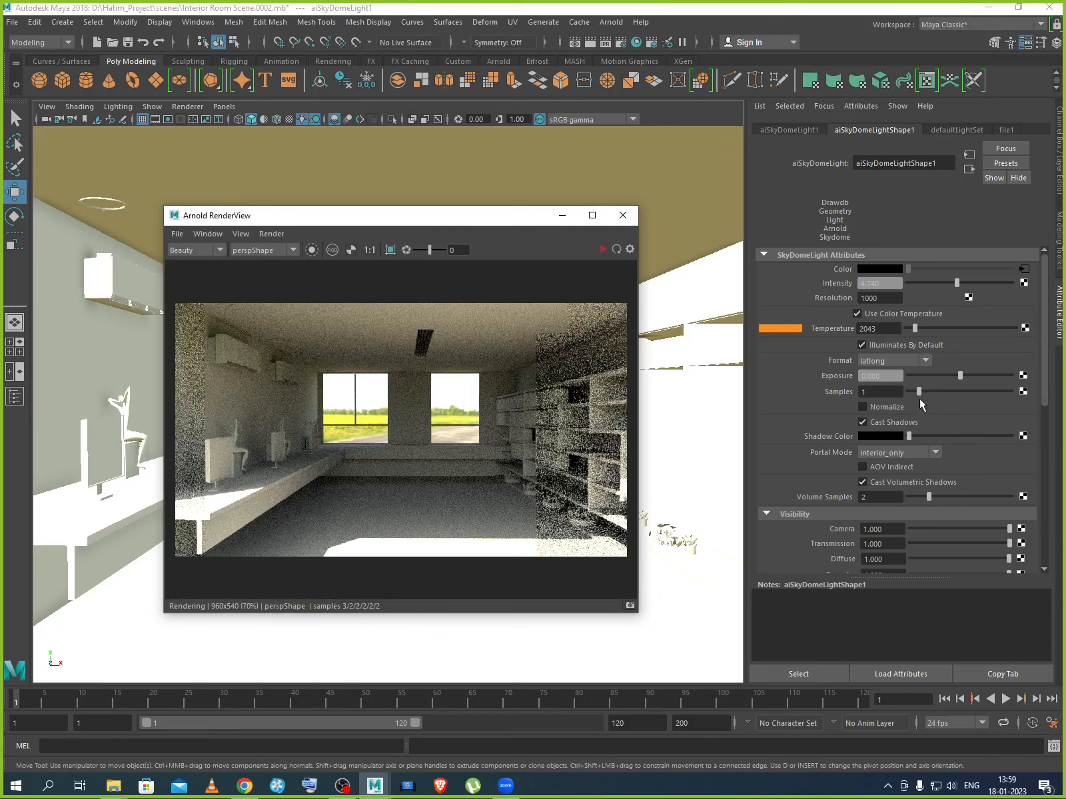
# Set the skydome light's Samples to 5, re-render the room and inspect the result in the maximized Arnold RenderView.
pyautogui.moveTo(920, 392); pyautogui.dragTo(957, 396)
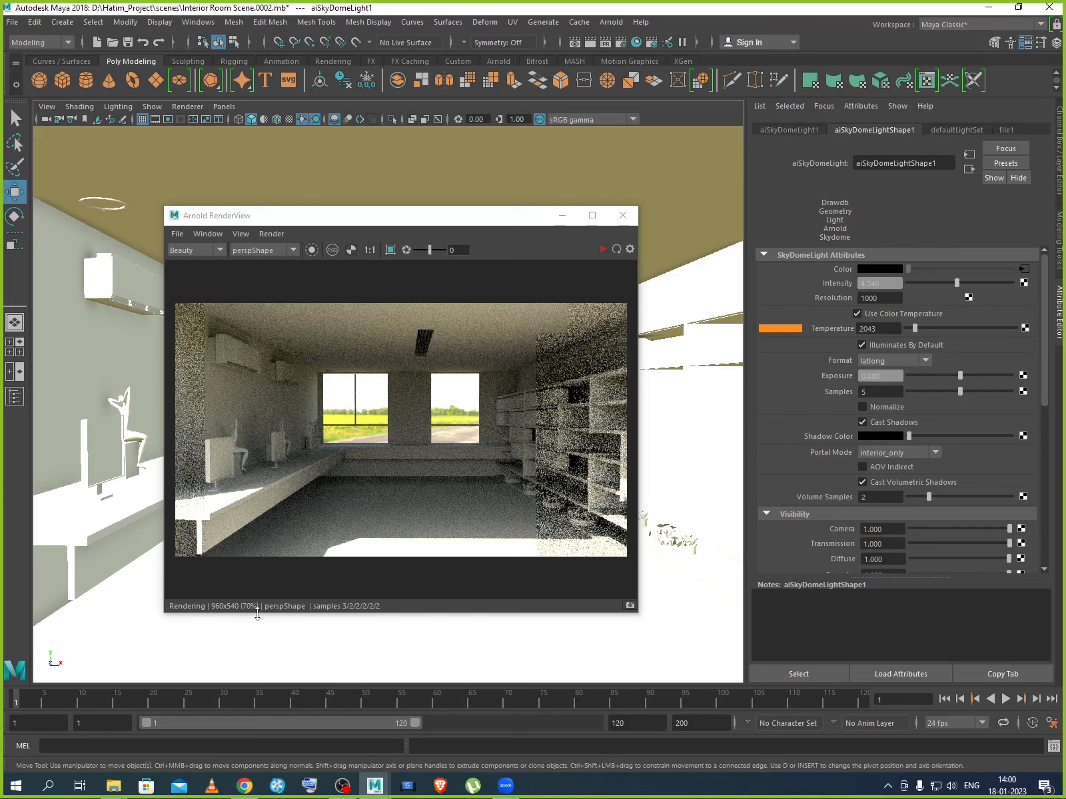
pyautogui.click(603, 250)
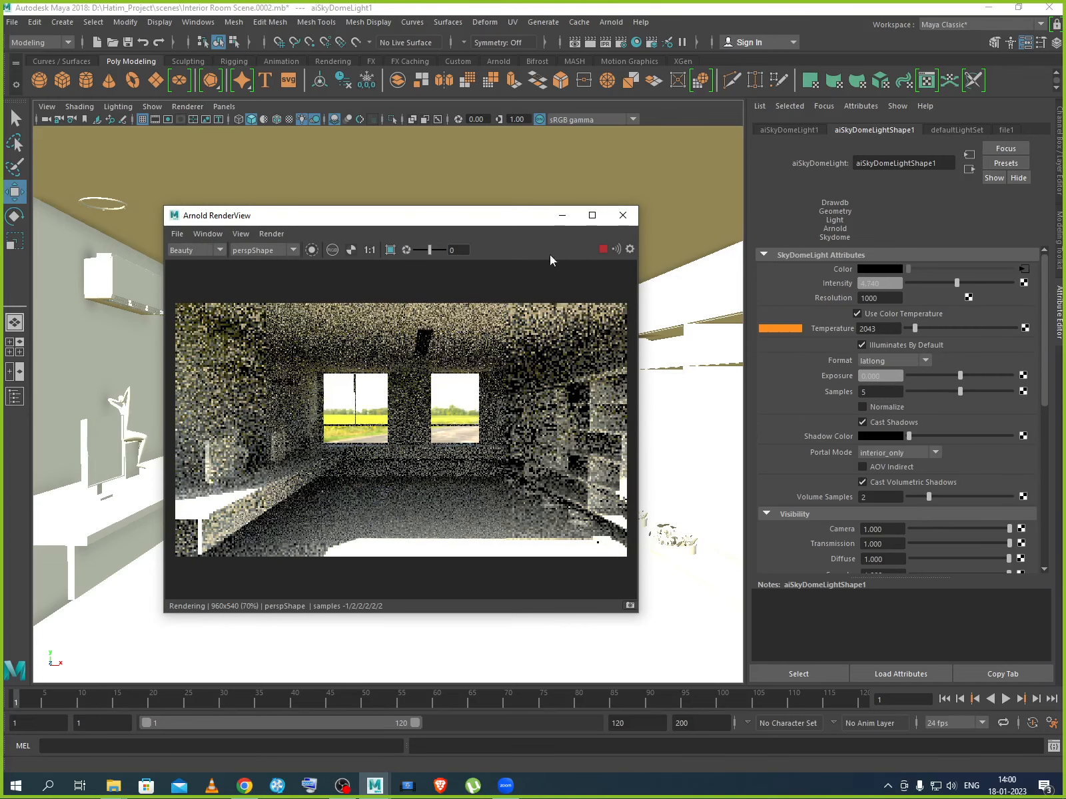
pyautogui.click(592, 216)
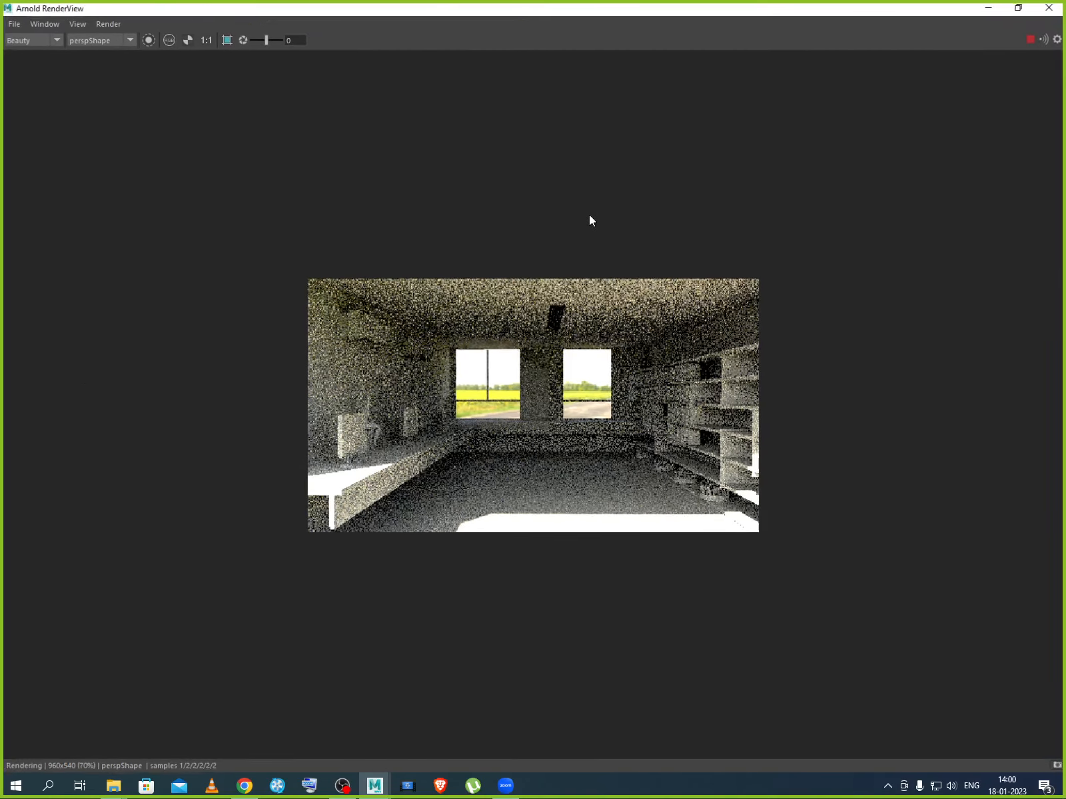
pyautogui.scroll(1, 574, 364)
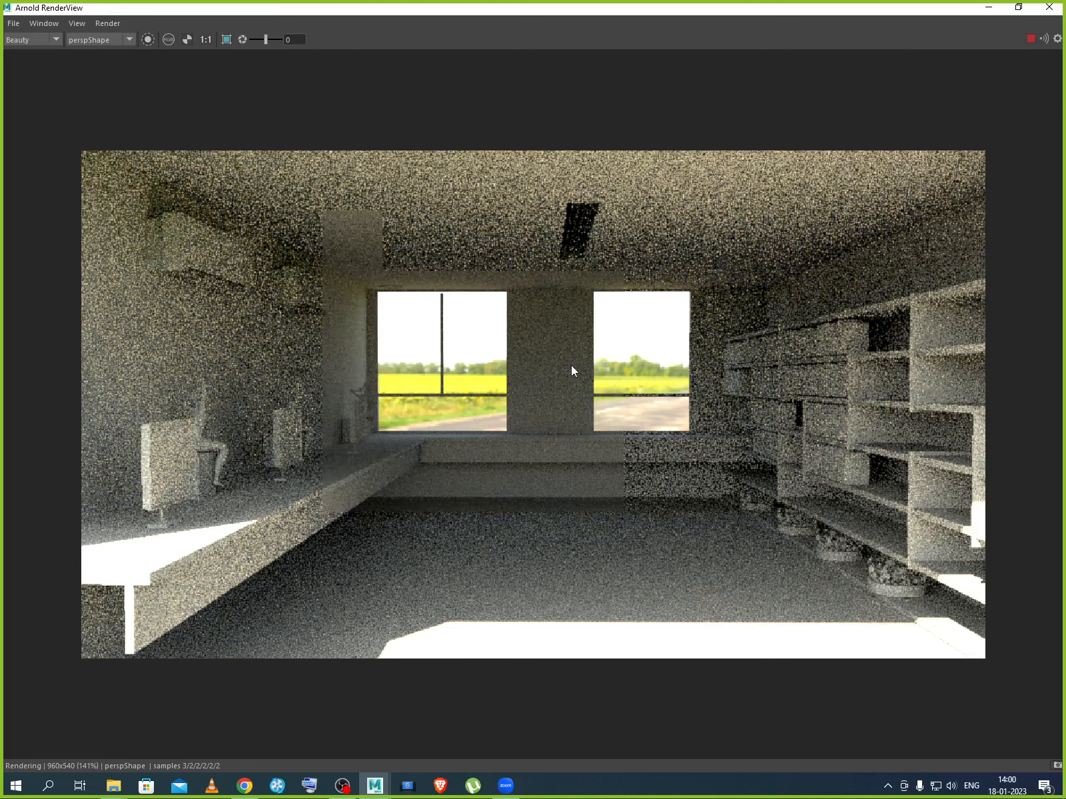
pyautogui.scroll(2, 572, 365)
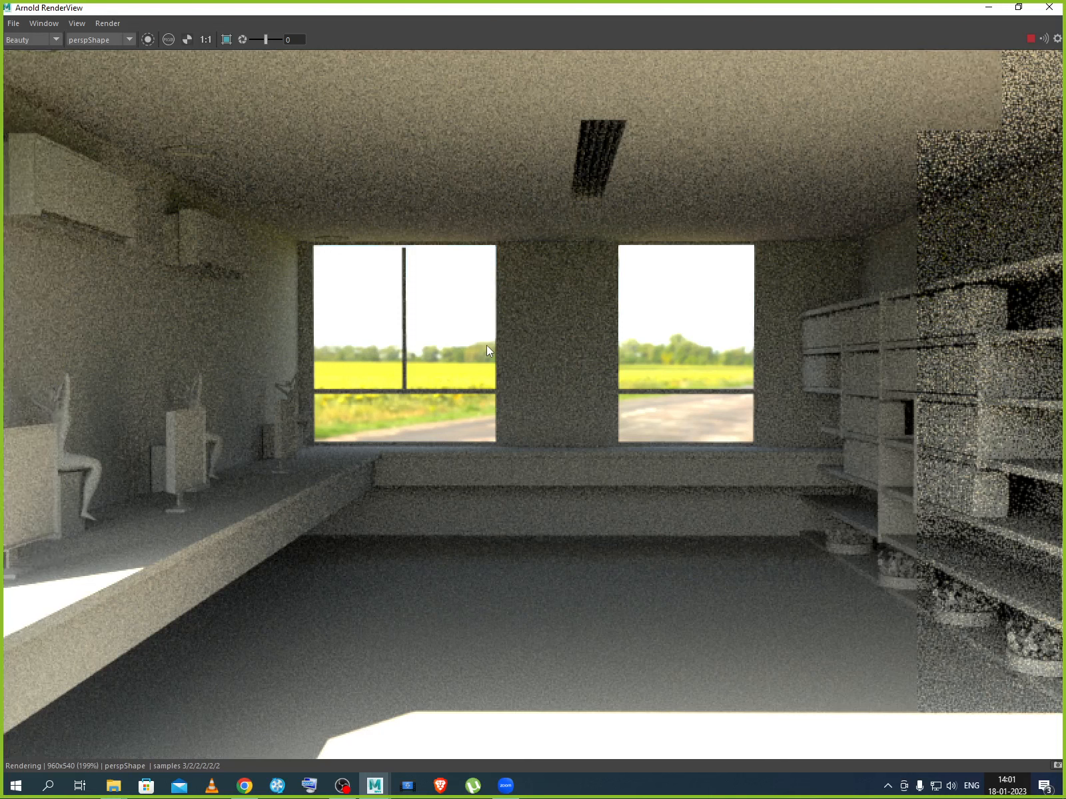
# Restore the RenderView to its smaller size, stop the render and store a snapshot of it.
pyautogui.click(1018, 7)
pyautogui.scroll(-4, 513, 432)
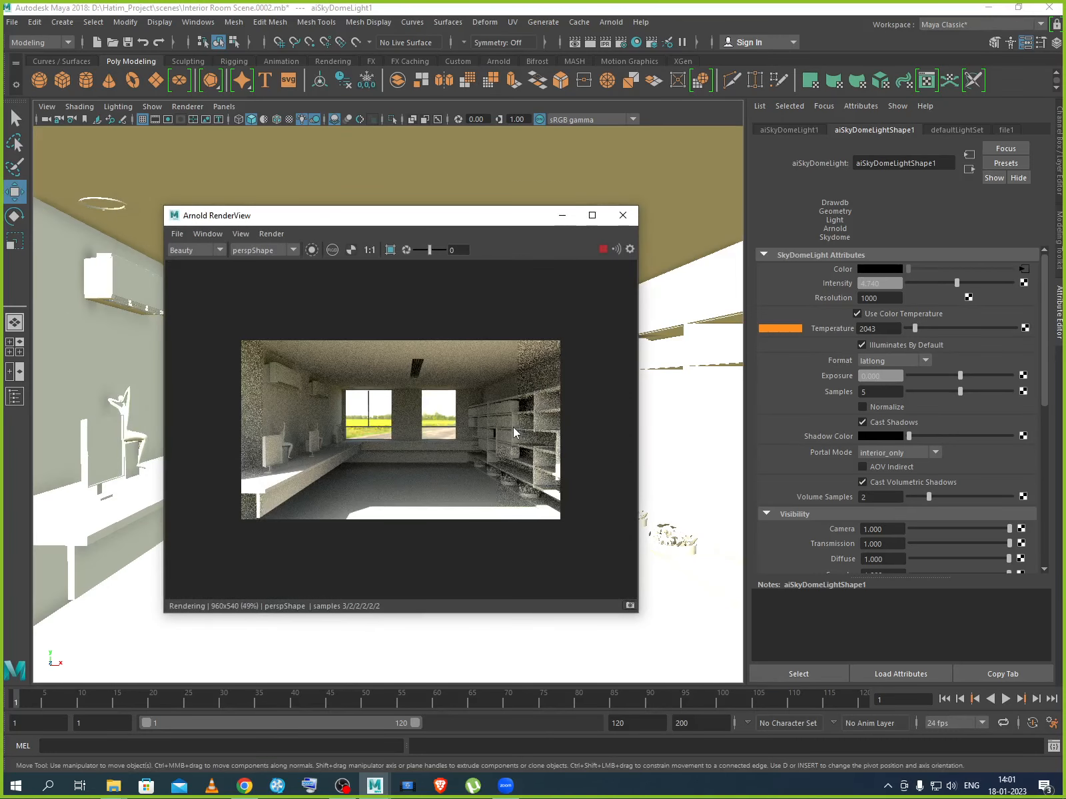
pyautogui.scroll(1, 511, 425)
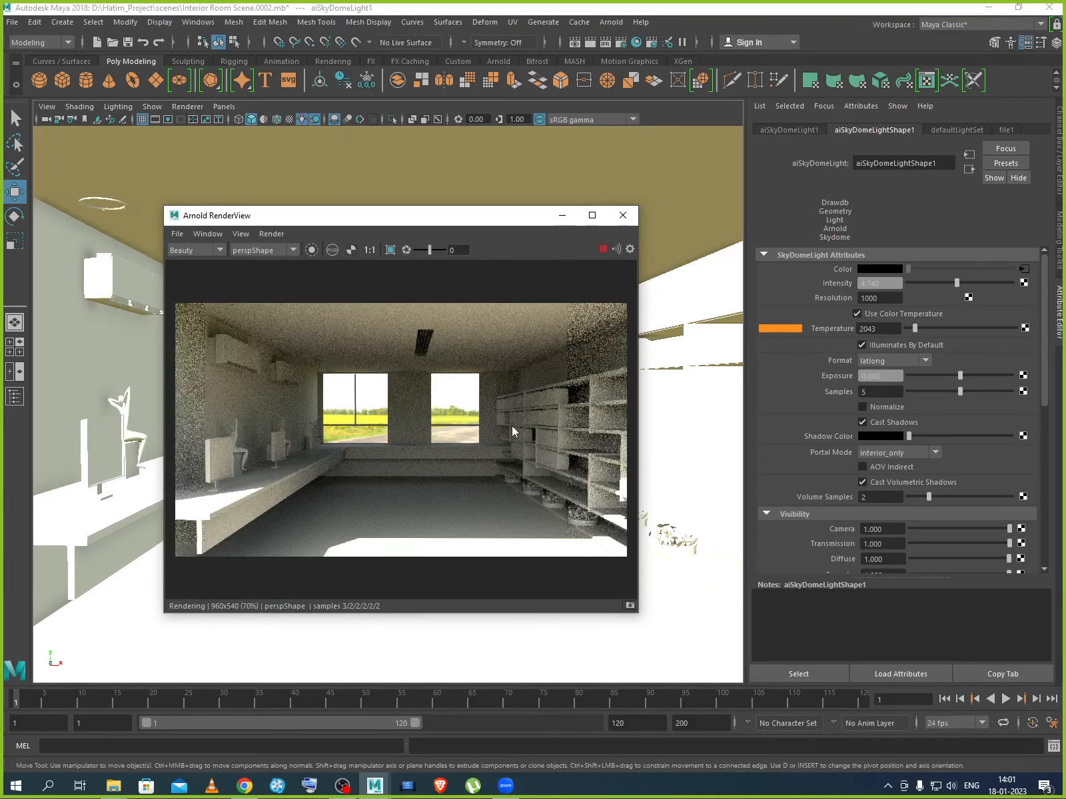
pyautogui.click(603, 250)
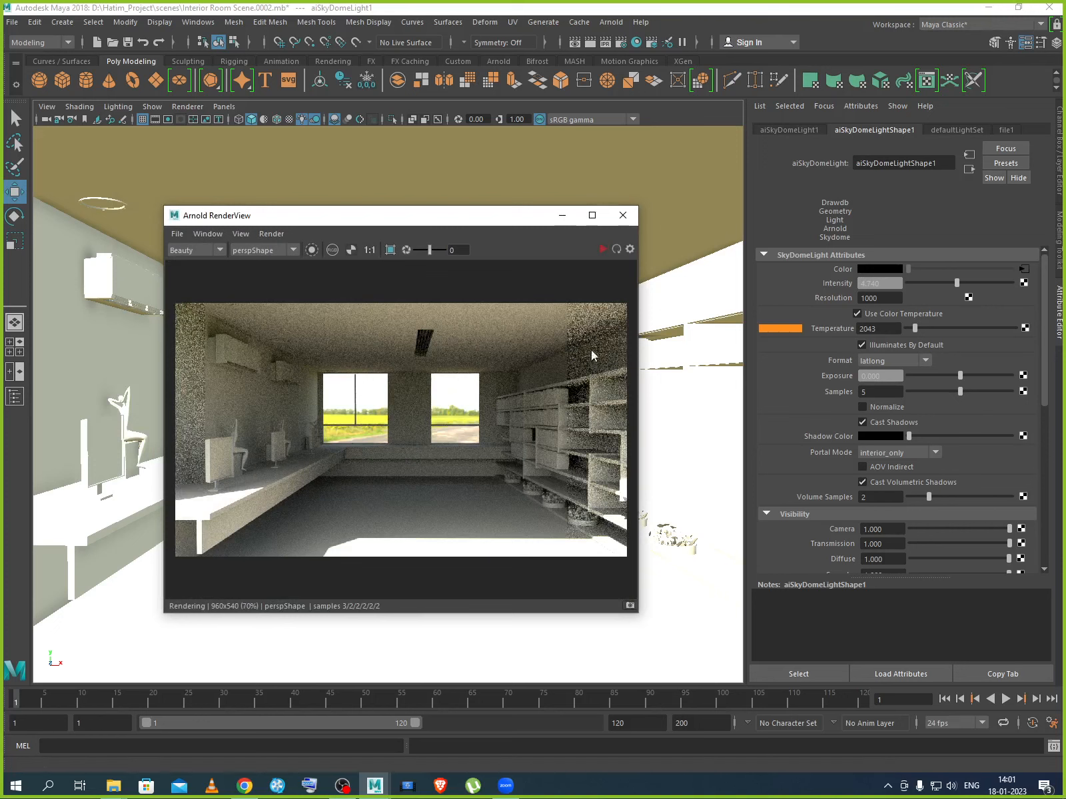
pyautogui.click(630, 607)
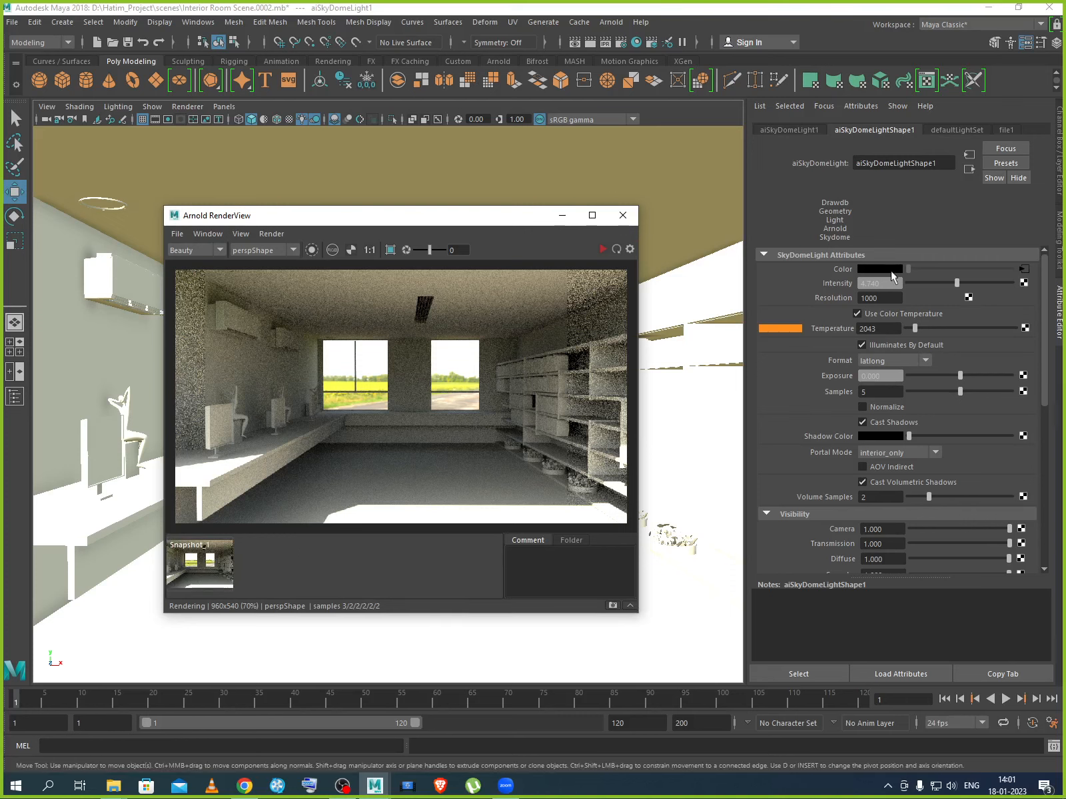
# Clear the sunflowers_4k.exr image name from the file texture connected to the skydome light's color.
pyautogui.click(855, 244)
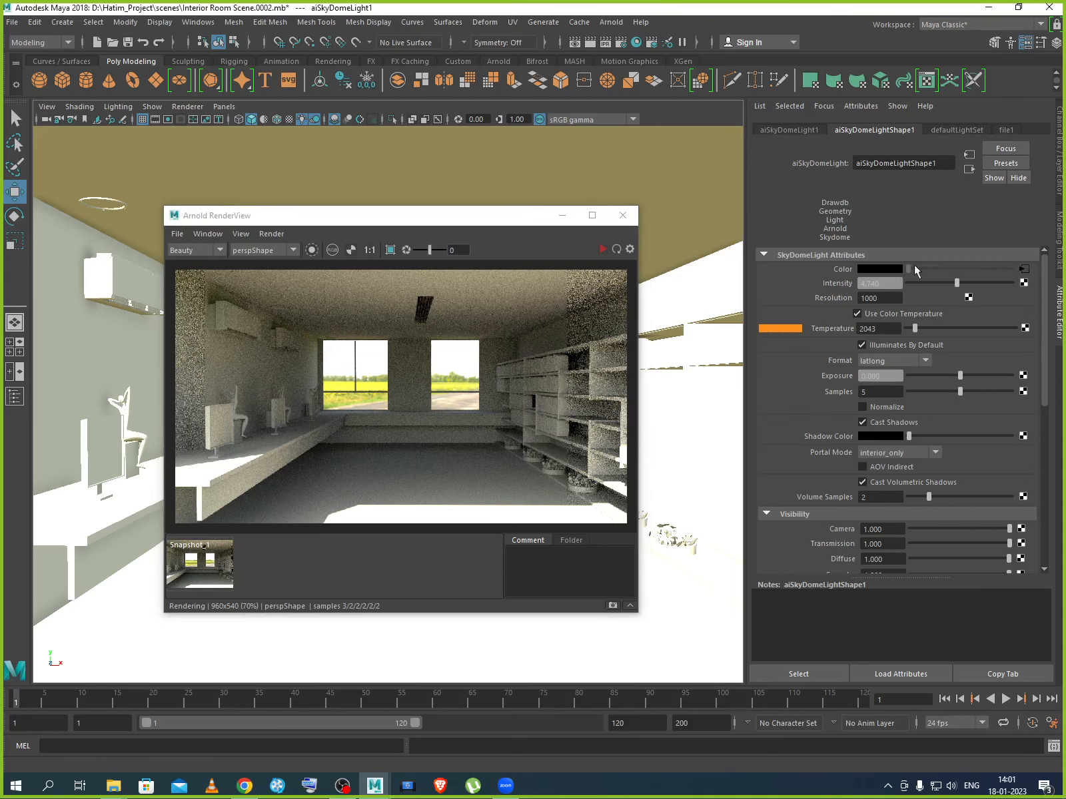
pyautogui.click(562, 215)
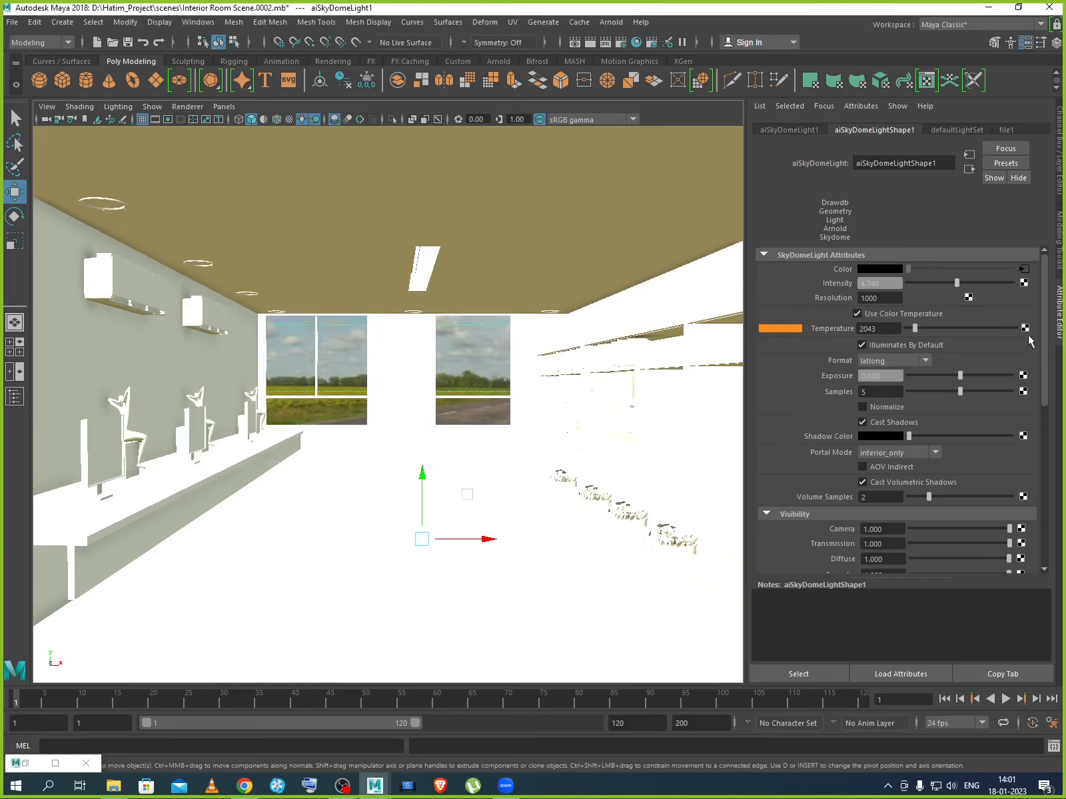
pyautogui.click(1025, 272)
pyautogui.click(985, 312)
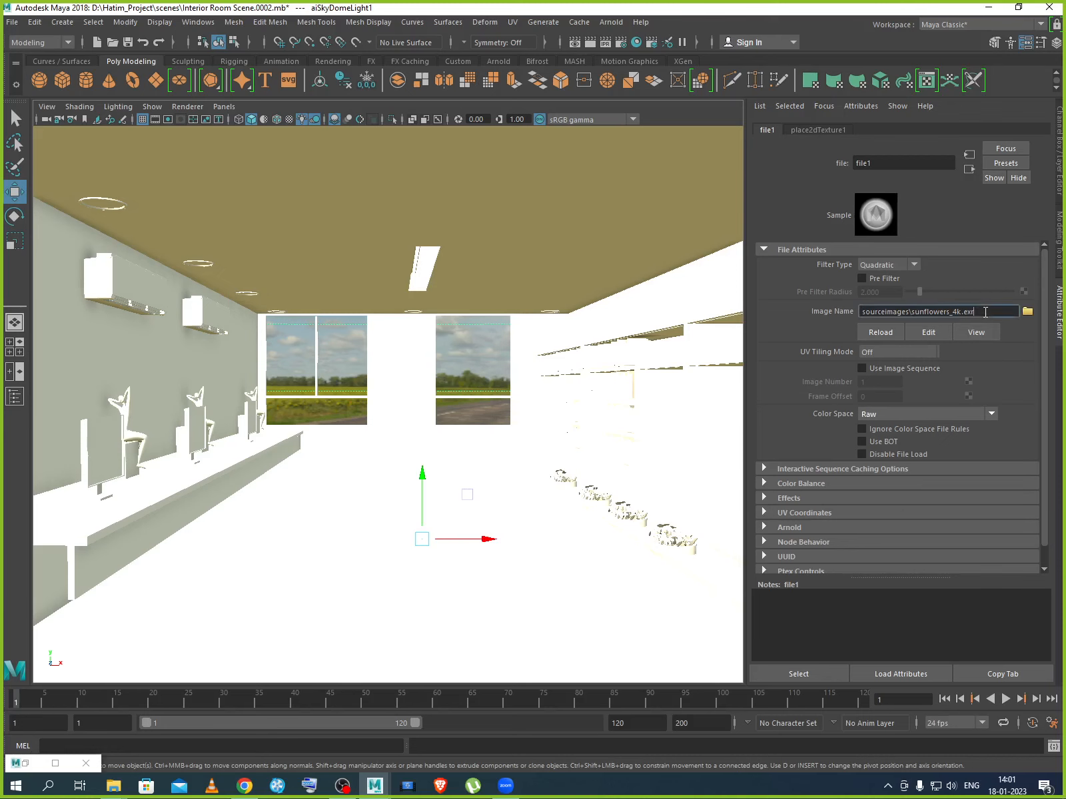
pyautogui.moveTo(985, 312); pyautogui.dragTo(861, 312)
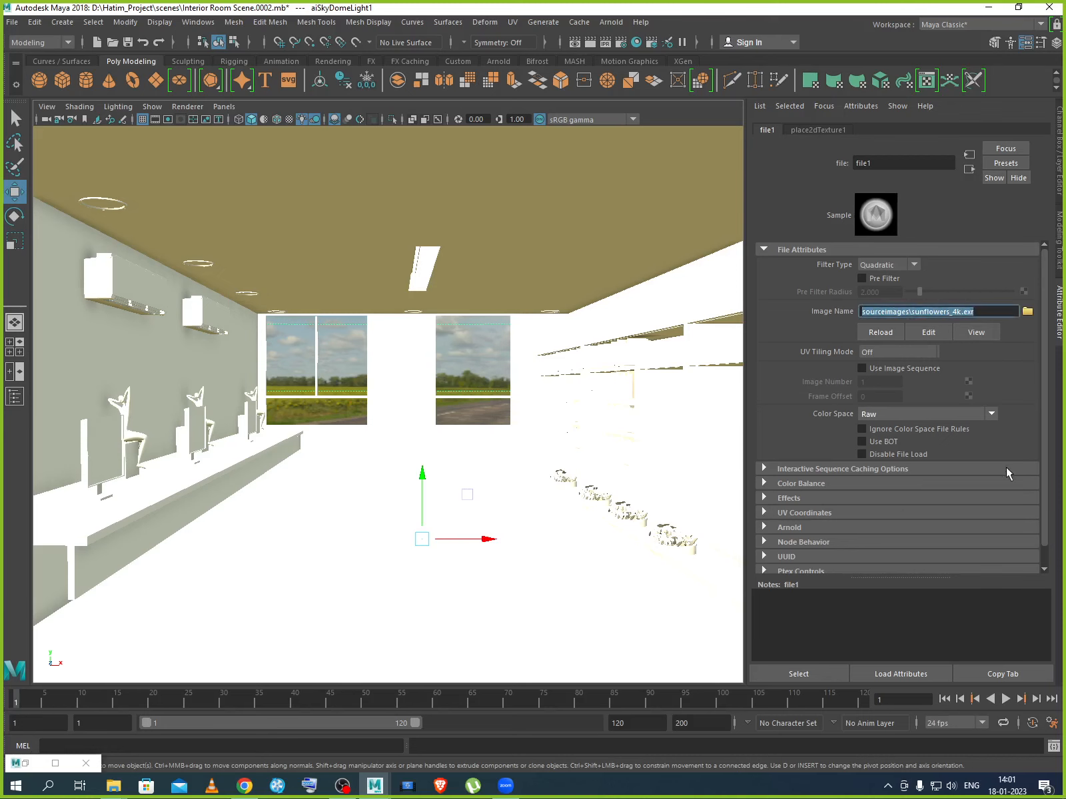
pyautogui.press('BackSpace')
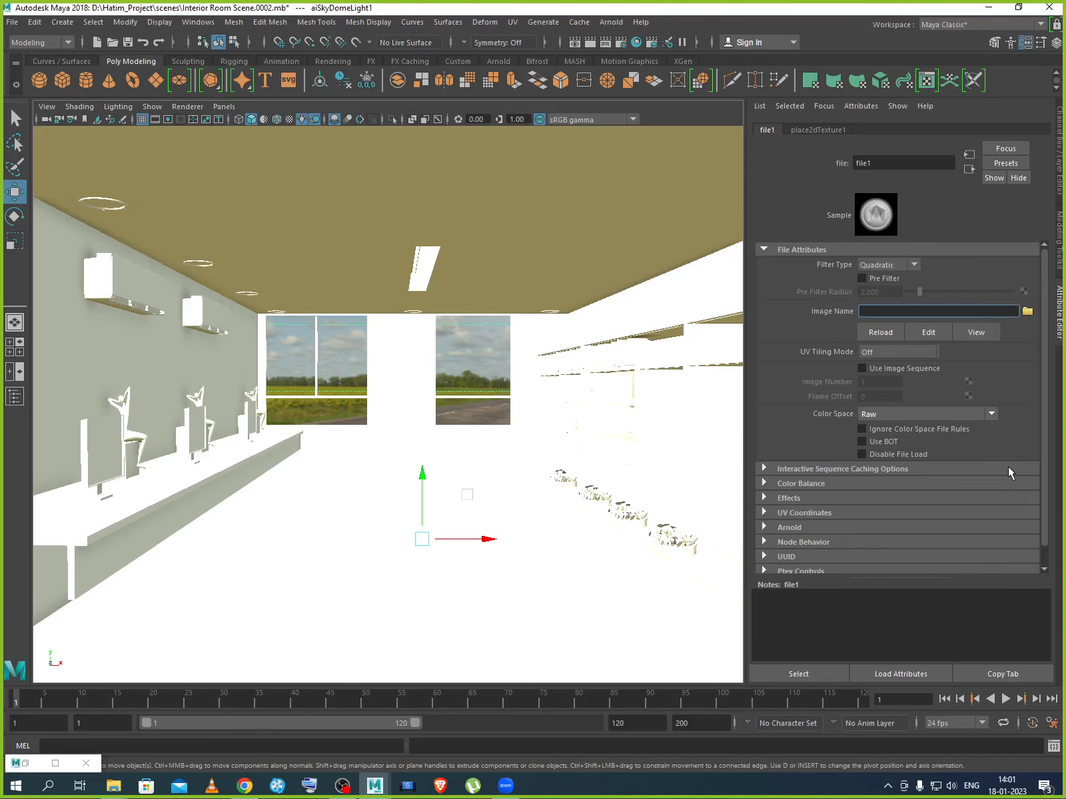
pyautogui.press('Return')
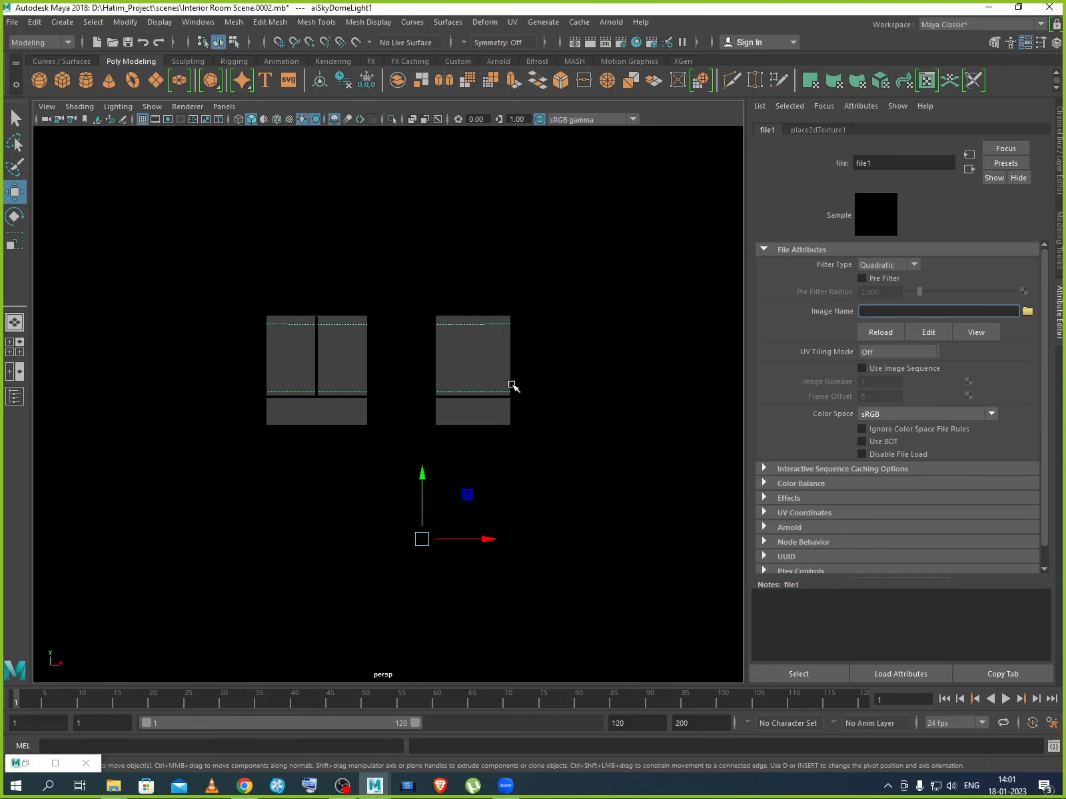
# Bring back Arnold RenderView, render the room without the sky image and inspect the windows and walls.
pyautogui.click(85, 763)
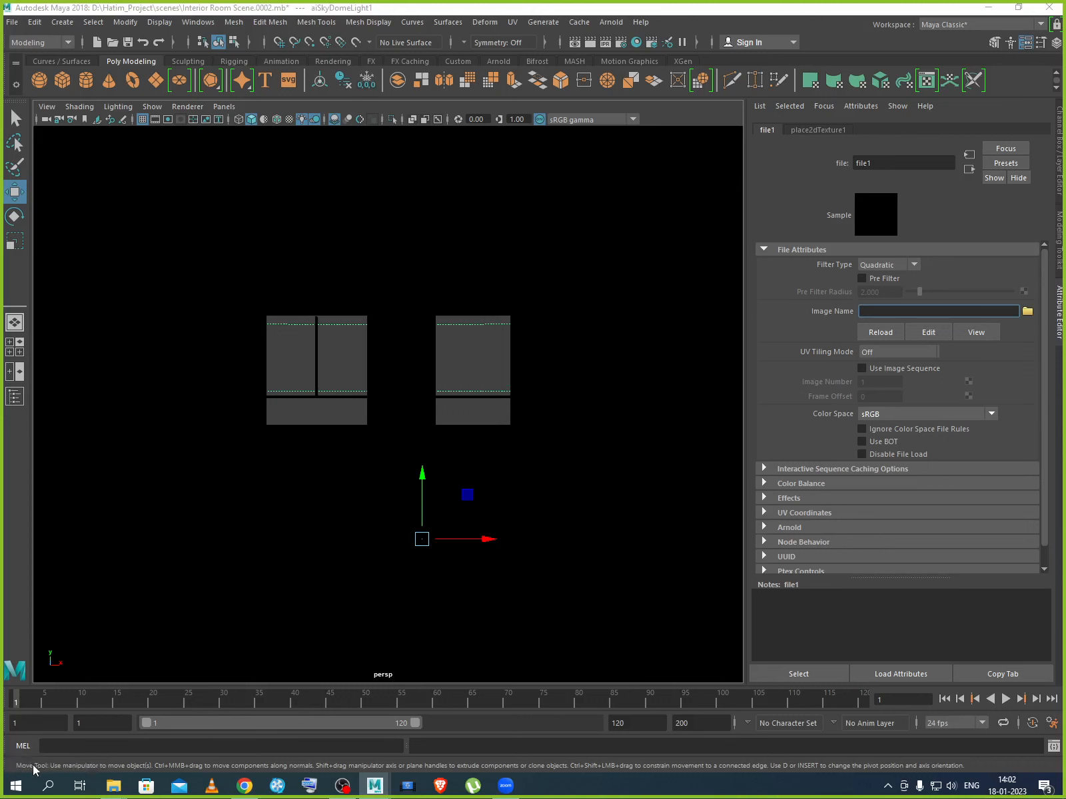
pyautogui.click(603, 250)
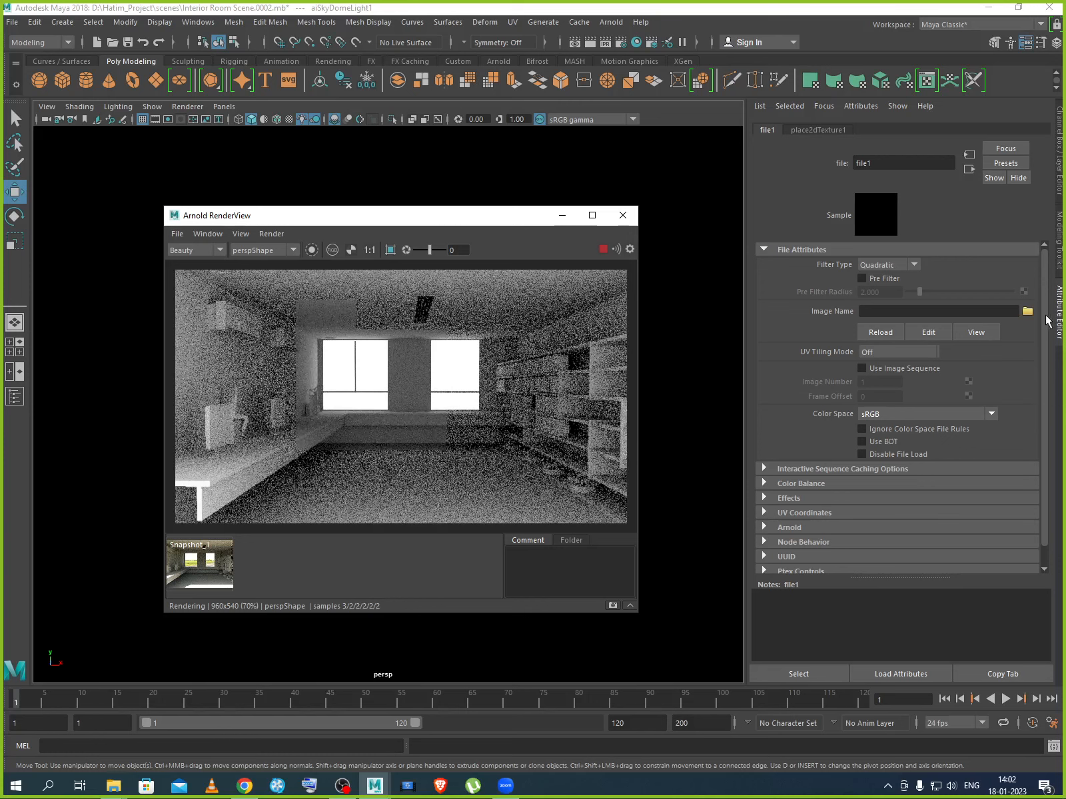
pyautogui.scroll(3, 493, 378)
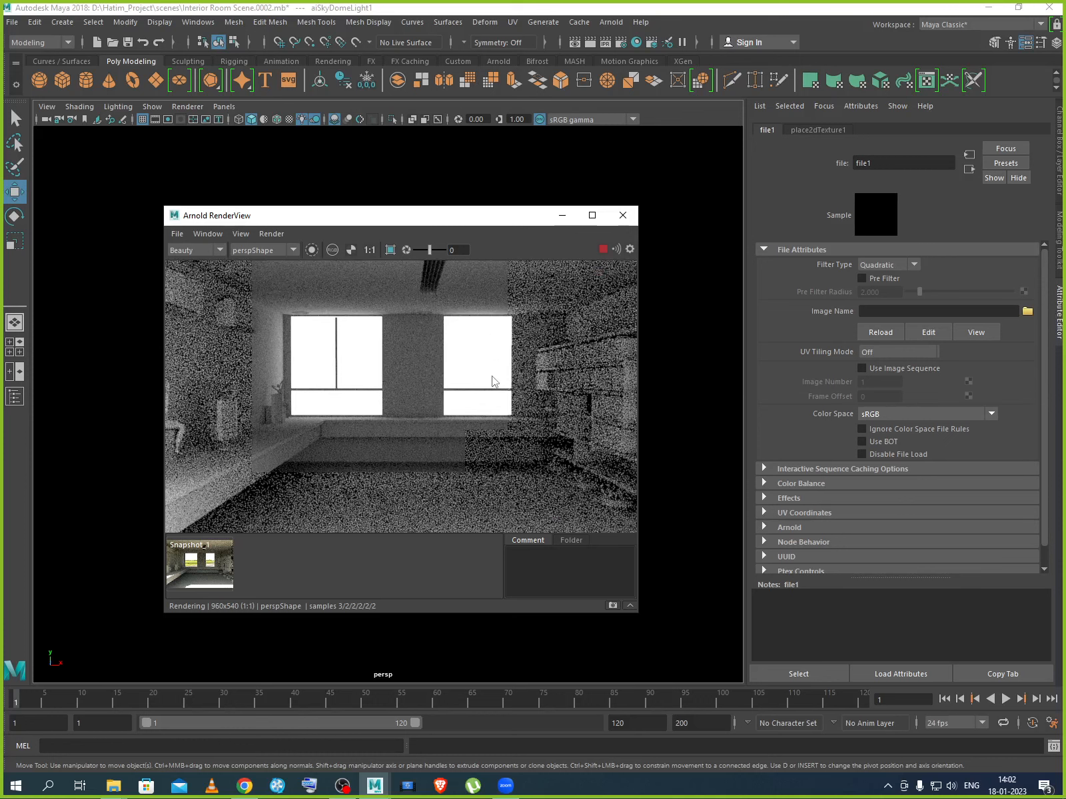
pyautogui.scroll(2, 493, 380)
pyautogui.scroll(-2, 493, 381)
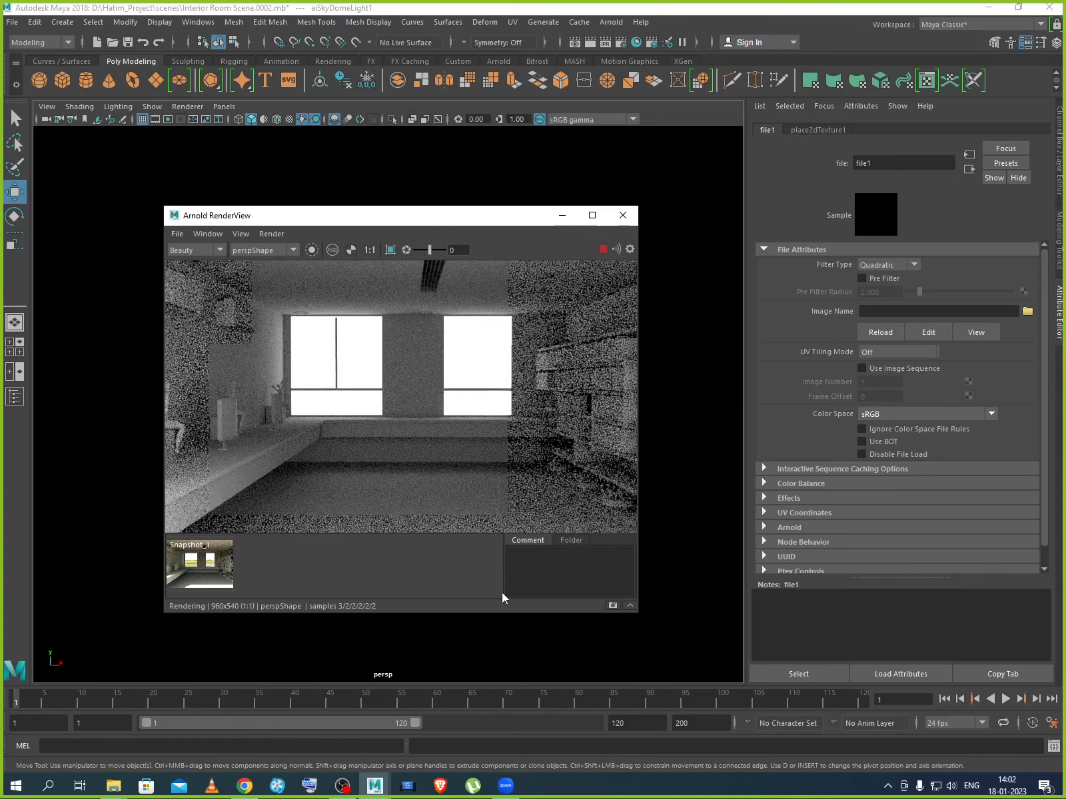
pyautogui.scroll(-1, 509, 393)
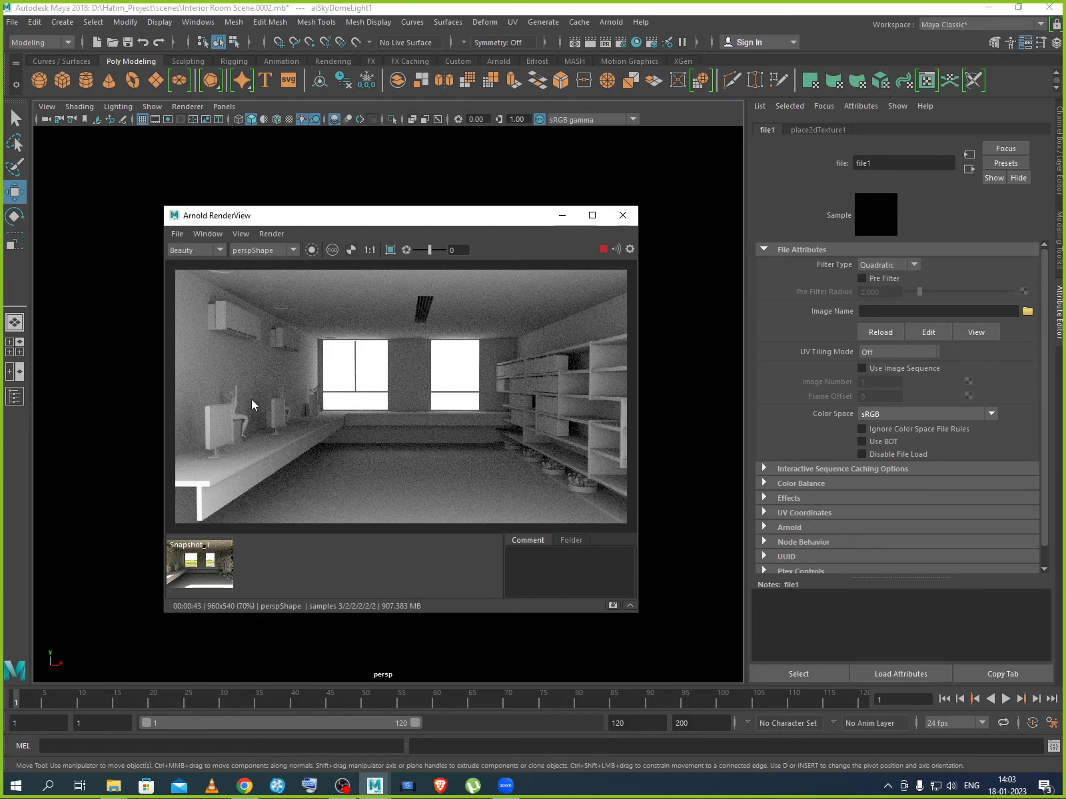
# Store a second snapshot of the render without the sky image and compare it with the first snapshot.
pyautogui.click(612, 605)
pyautogui.click(212, 572)
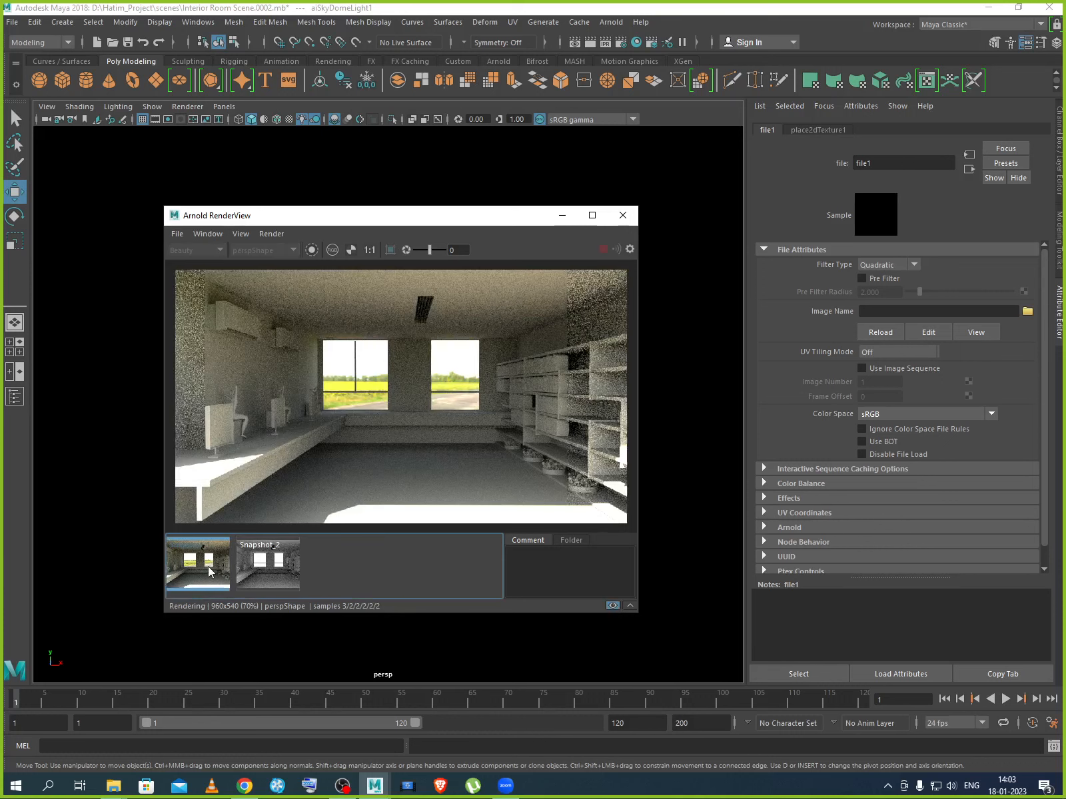
pyautogui.click(254, 569)
pyautogui.click(223, 571)
pyautogui.click(275, 571)
pyautogui.click(213, 569)
pyautogui.click(273, 569)
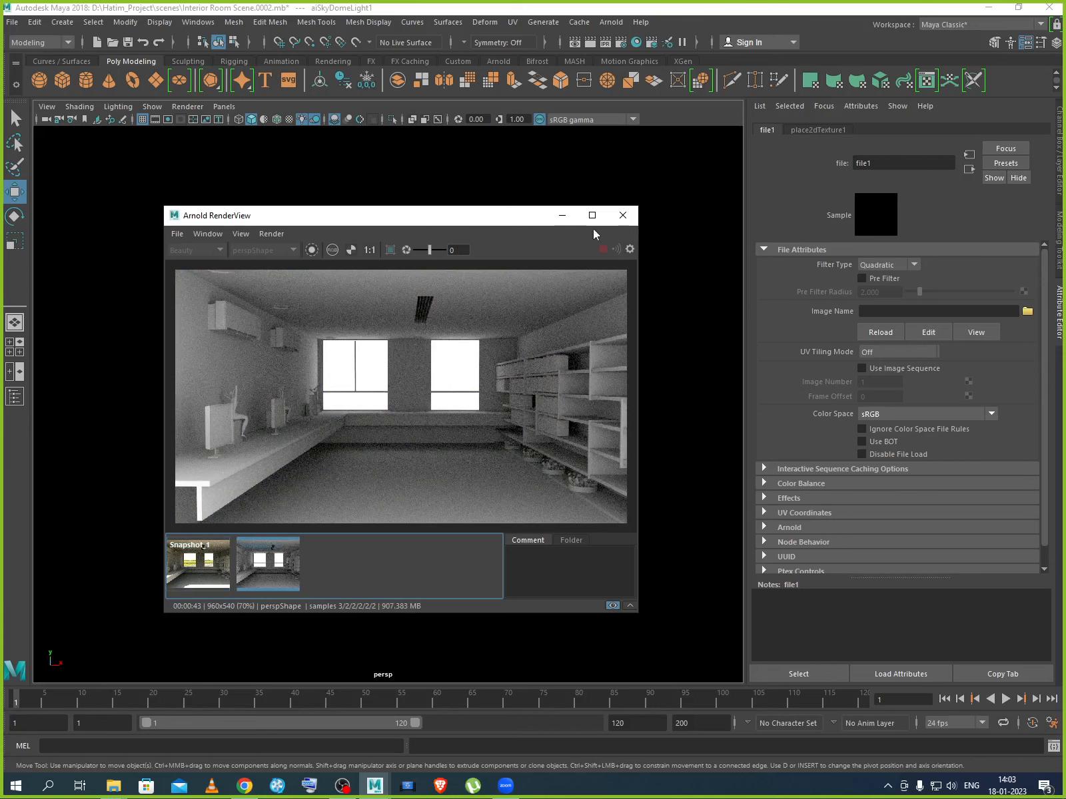
# Minimize the RenderView and trace the skydome light's input connections through file1 to the color management node.
pyautogui.click(562, 215)
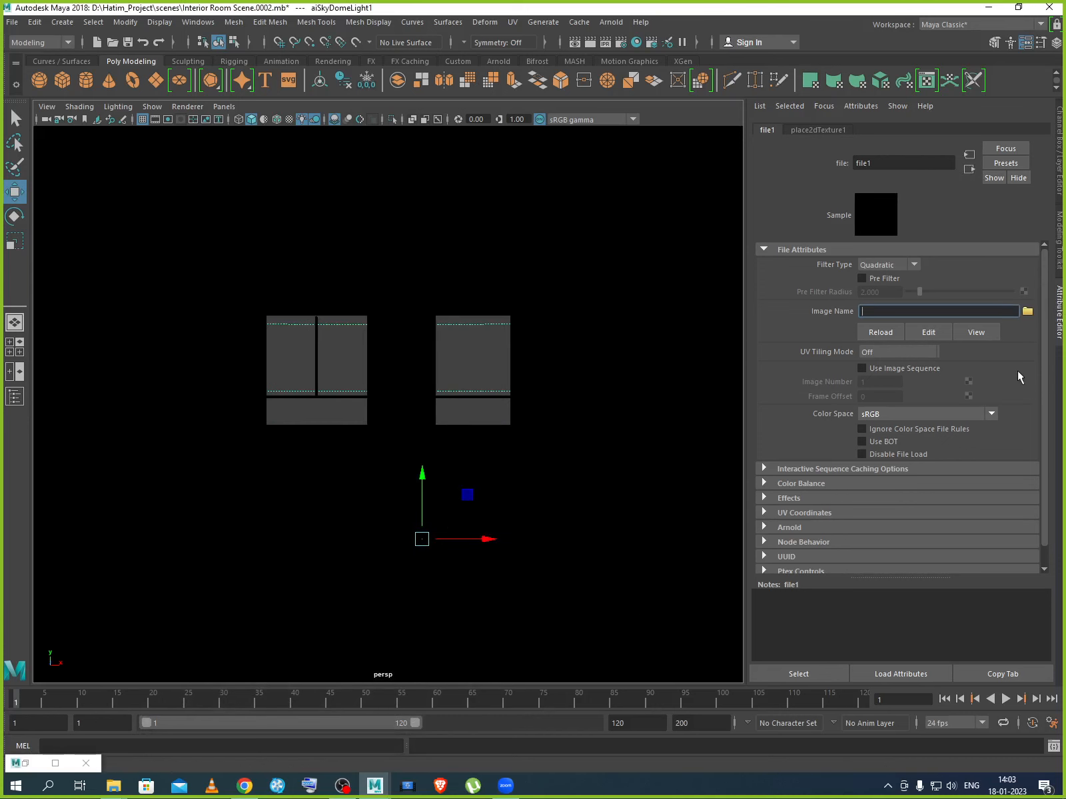
pyautogui.click(1059, 319)
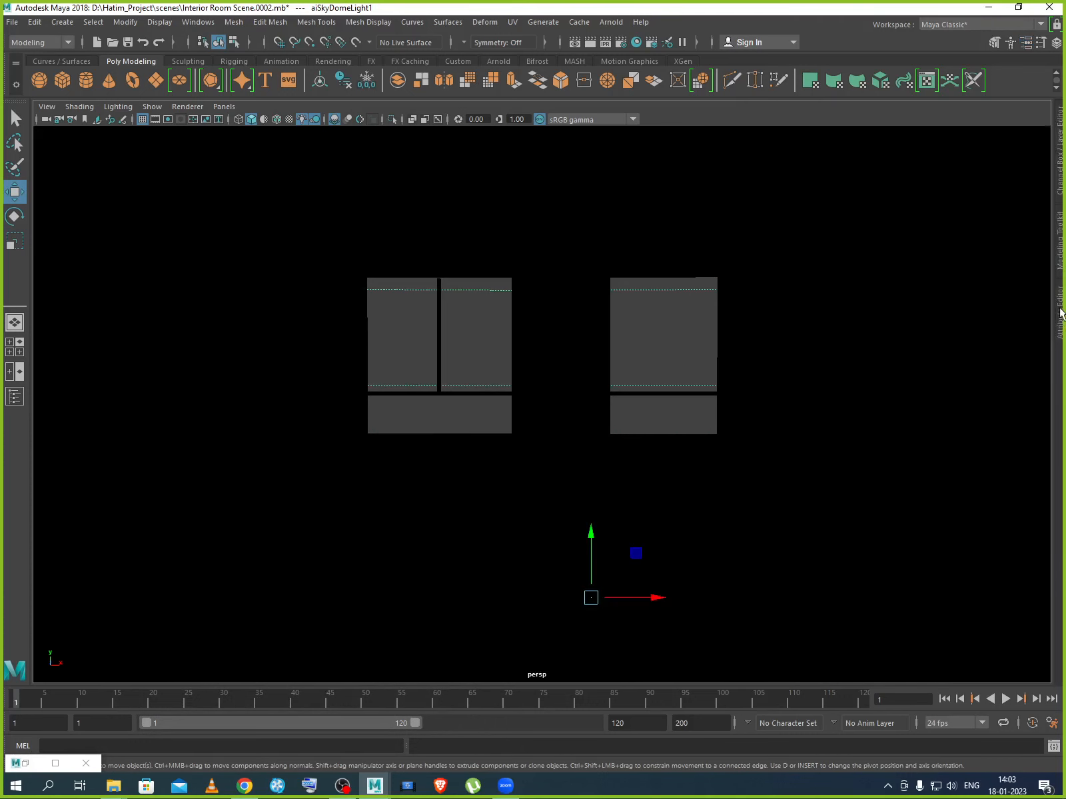
pyautogui.click(1059, 310)
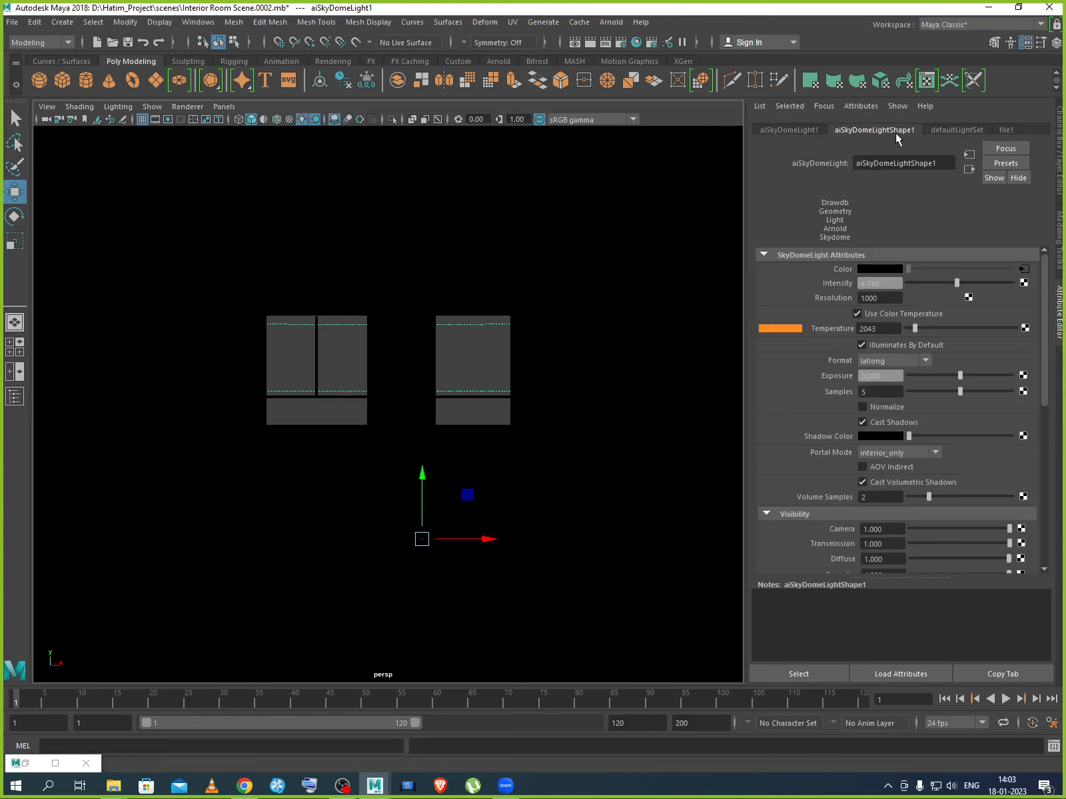
pyautogui.click(968, 159)
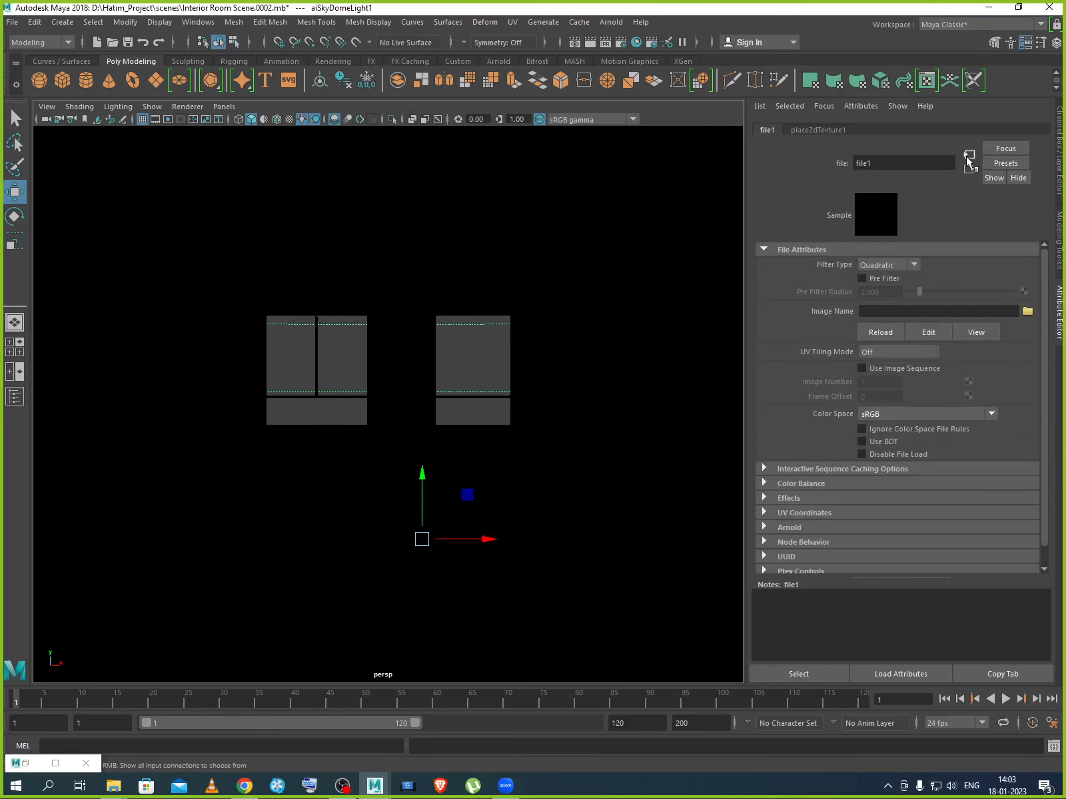
pyautogui.click(967, 158)
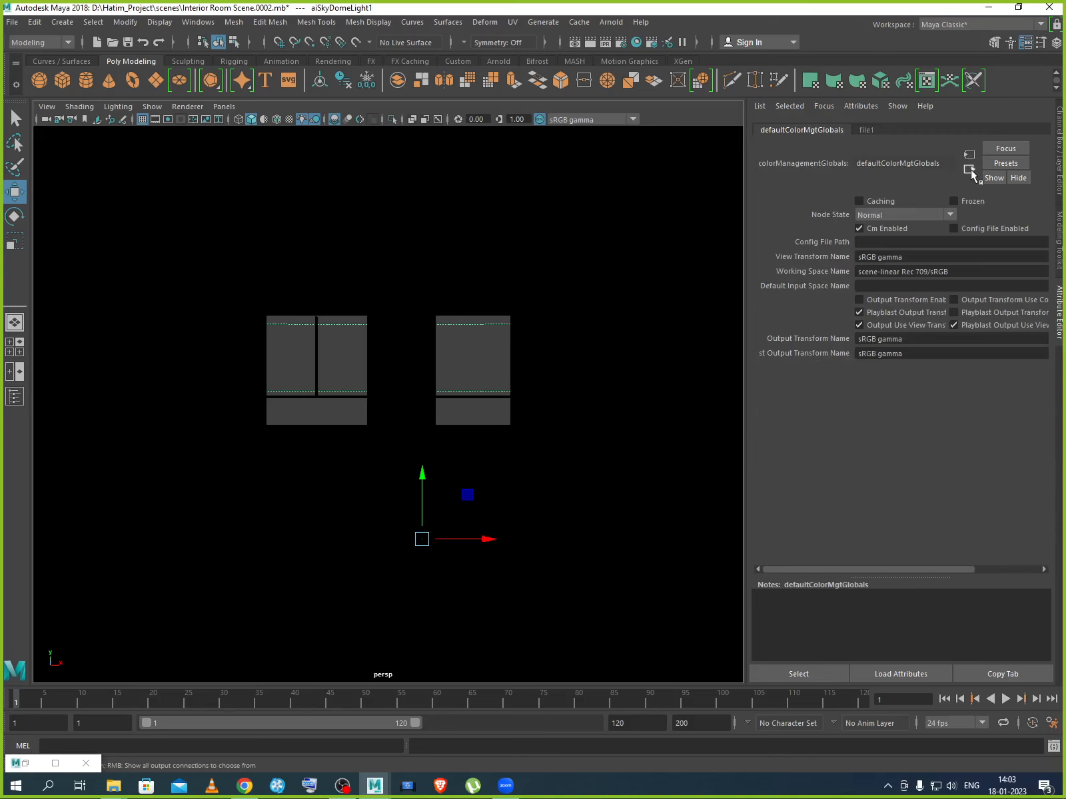
pyautogui.click(1061, 311)
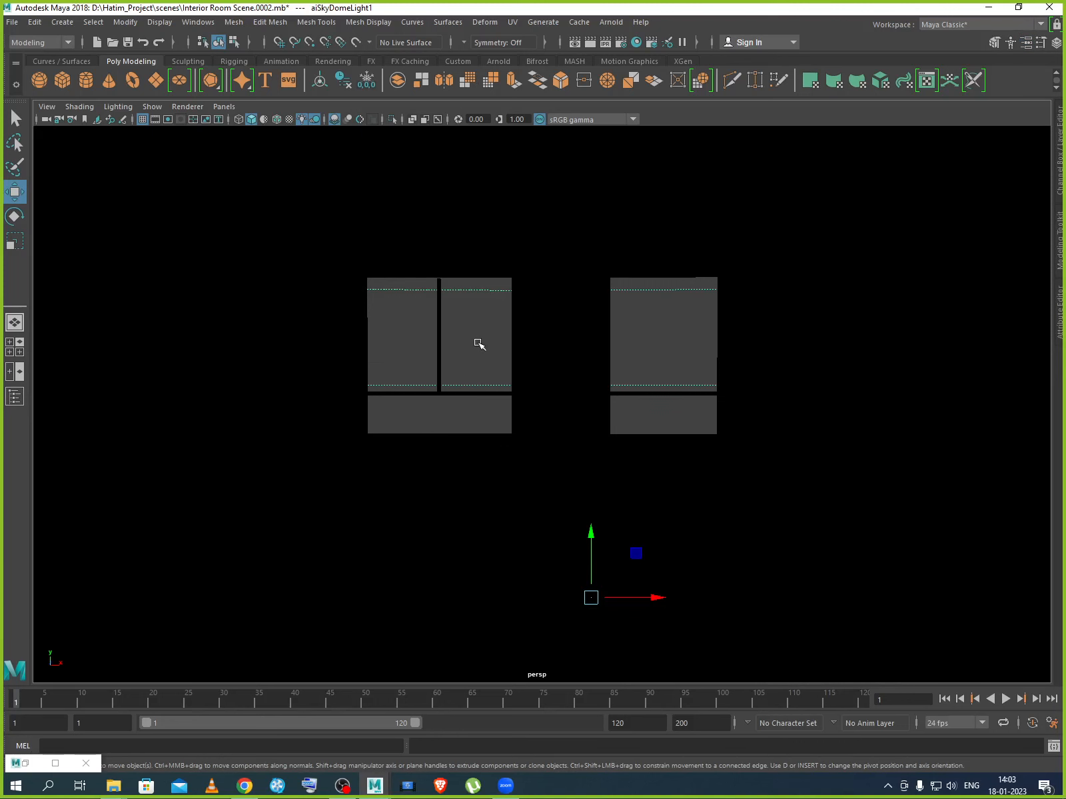
# Enable Normalize on the skydome light.
pyautogui.scroll(-2, 483, 315)
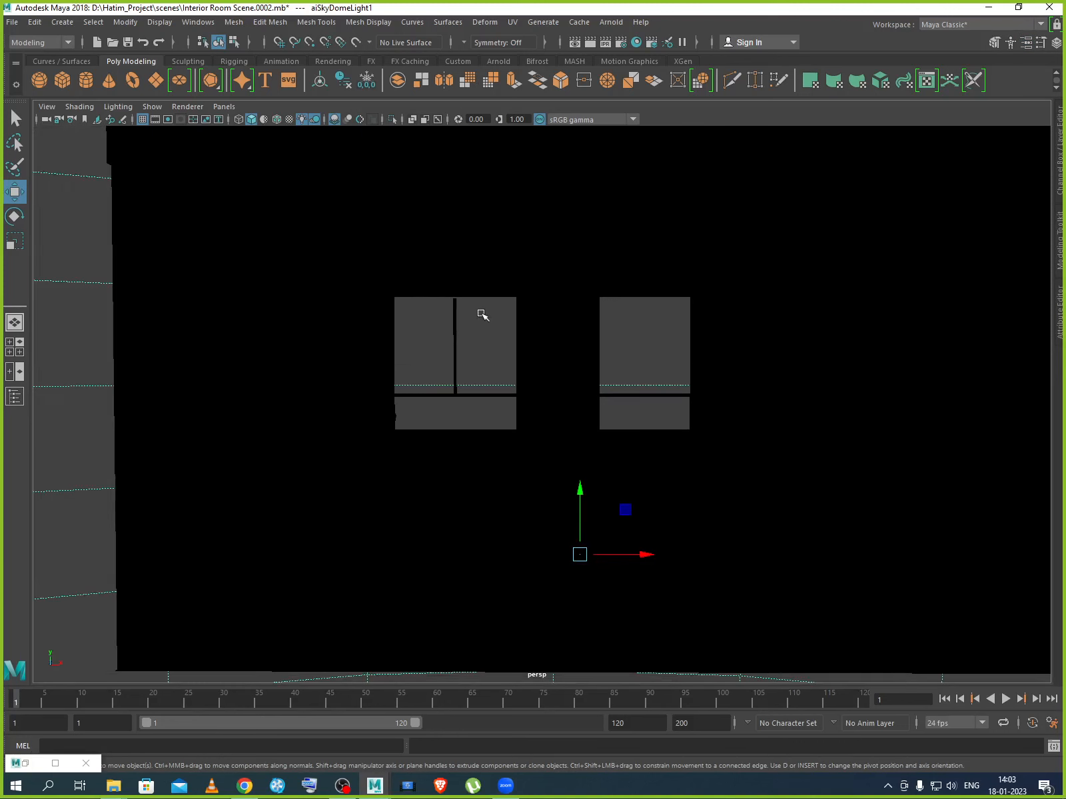
pyautogui.scroll(-2, 483, 315)
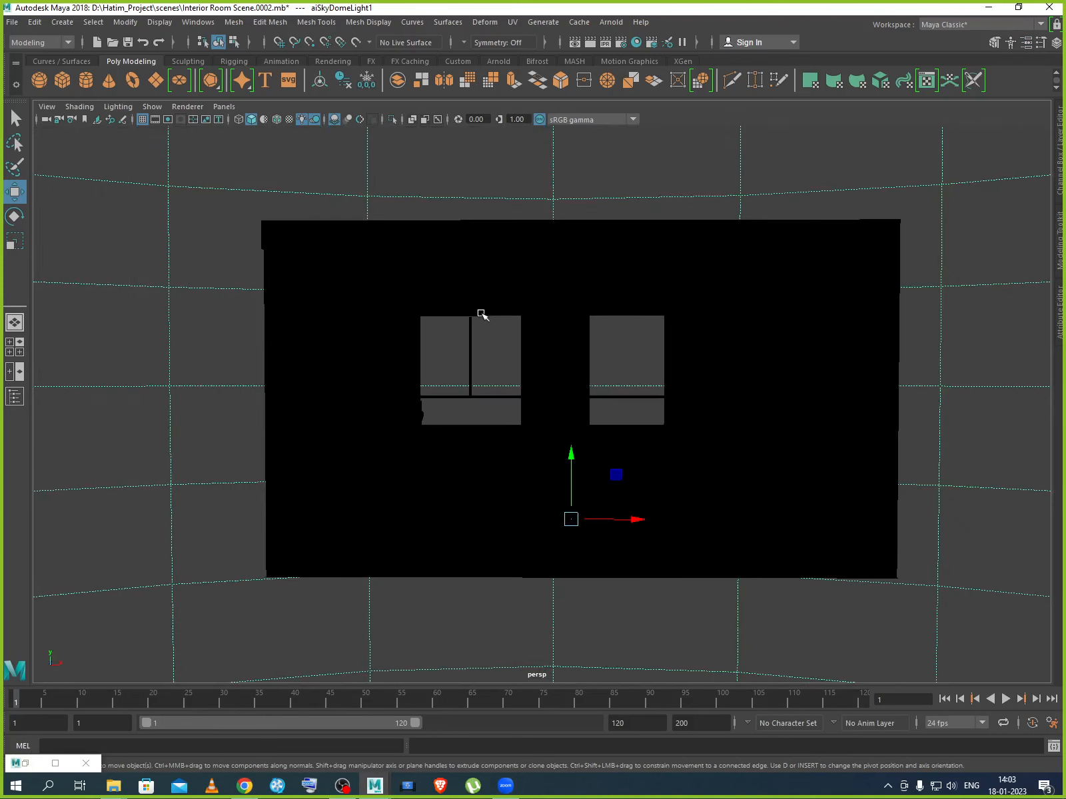
pyautogui.click(1058, 317)
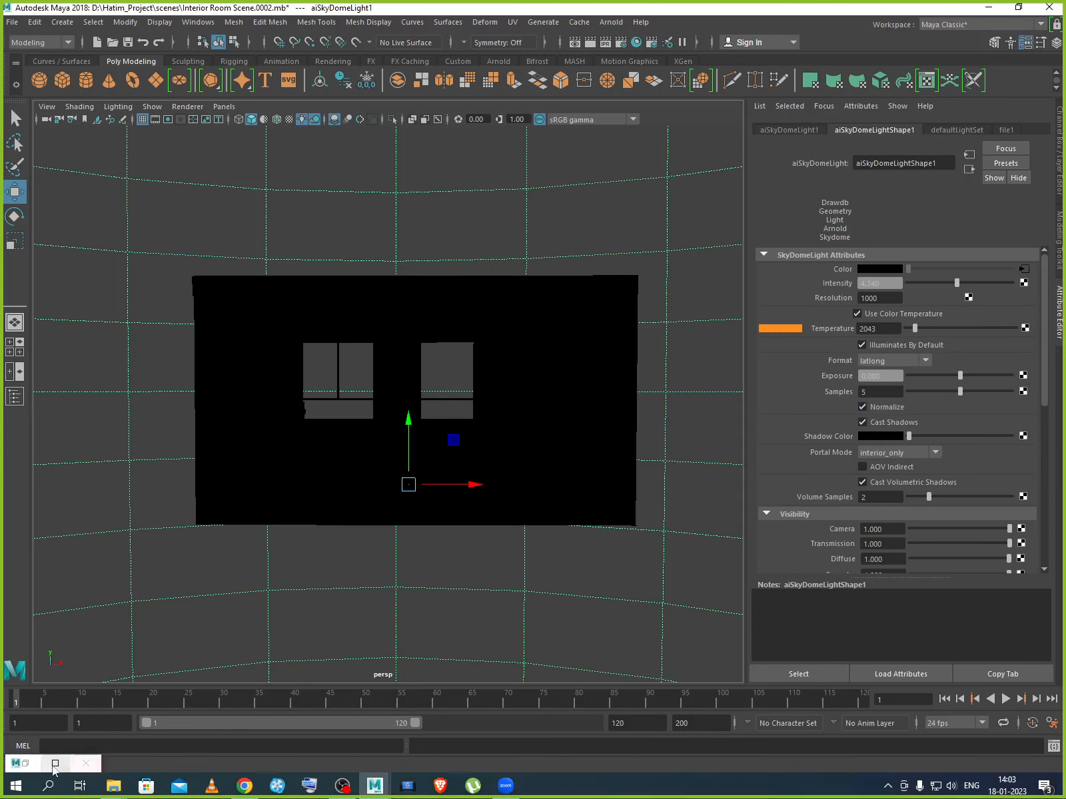
# Restore Arnold RenderView and deselect the second snapshot to return to the live render of the perspective view.
pyautogui.click(24, 763)
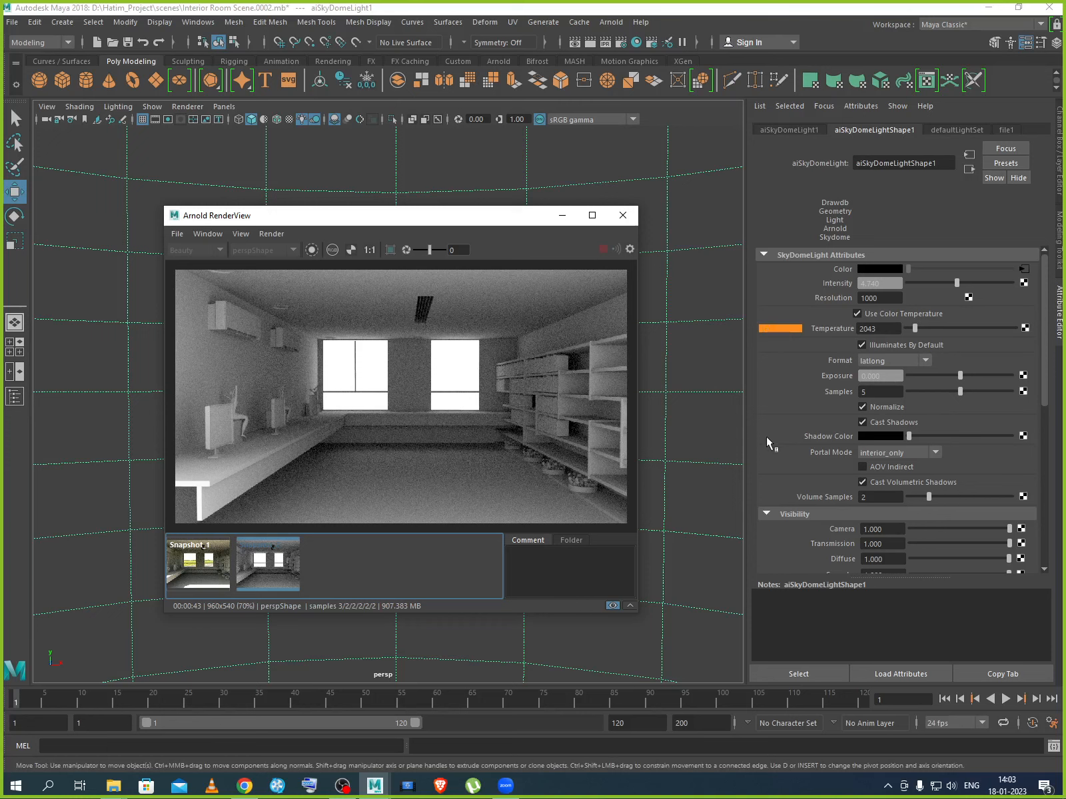
pyautogui.click(125, 484)
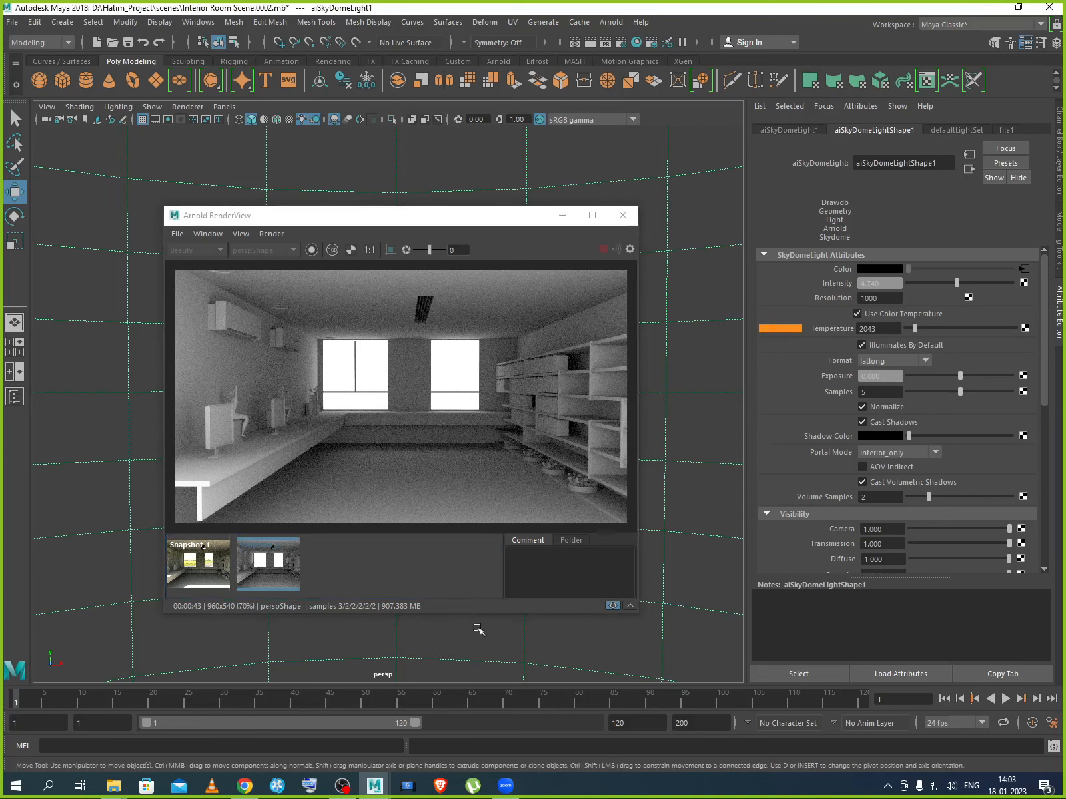
pyautogui.click(361, 586)
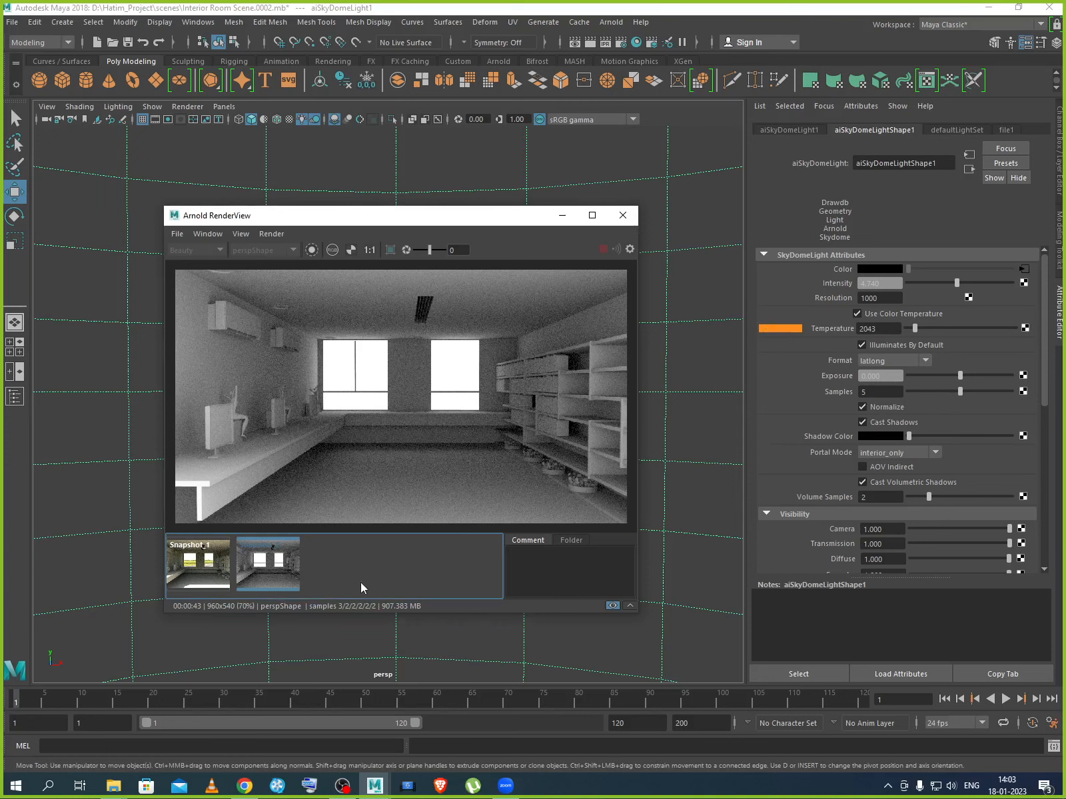
pyautogui.click(254, 577)
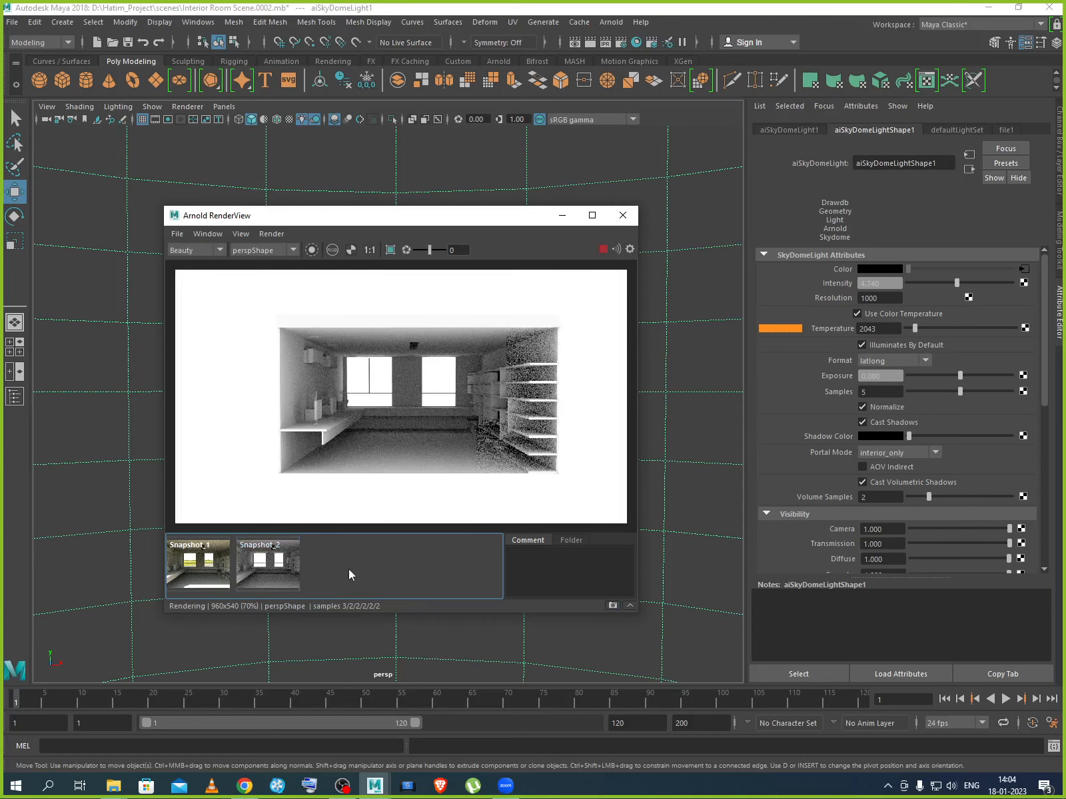
# Restart the live render, store the normalized result as a third snapshot and compare it with the second snapshot.
pyautogui.click(602, 249)
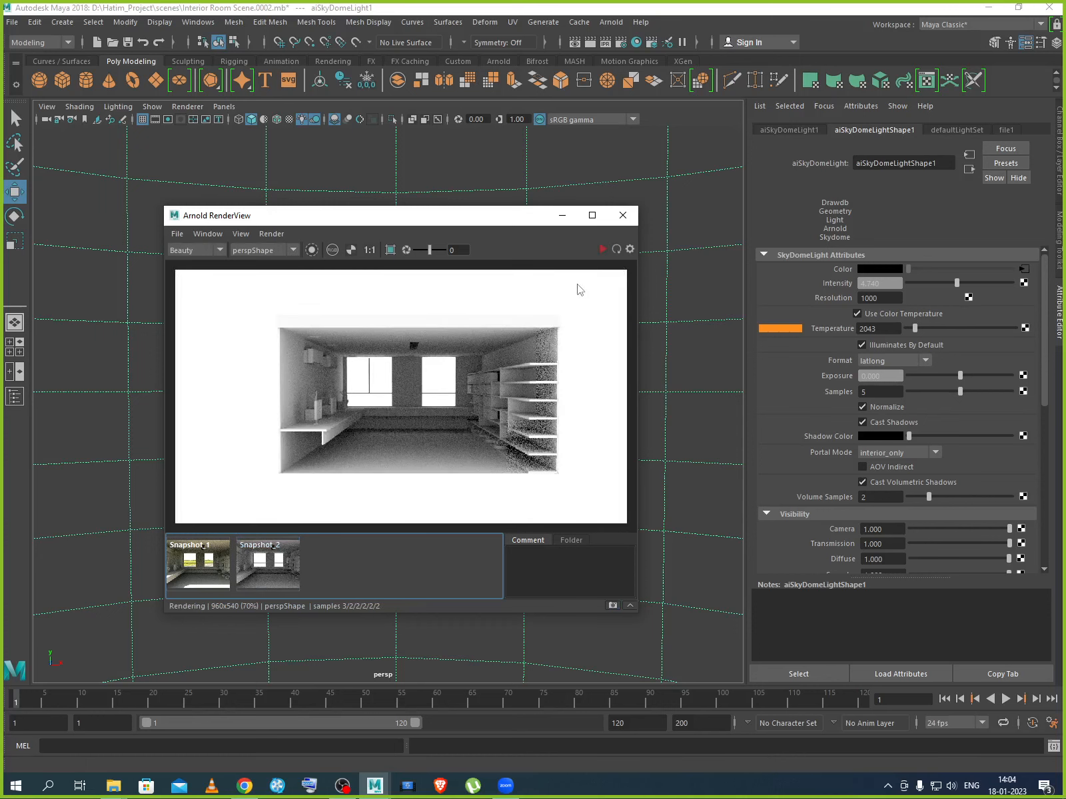
pyautogui.click(600, 250)
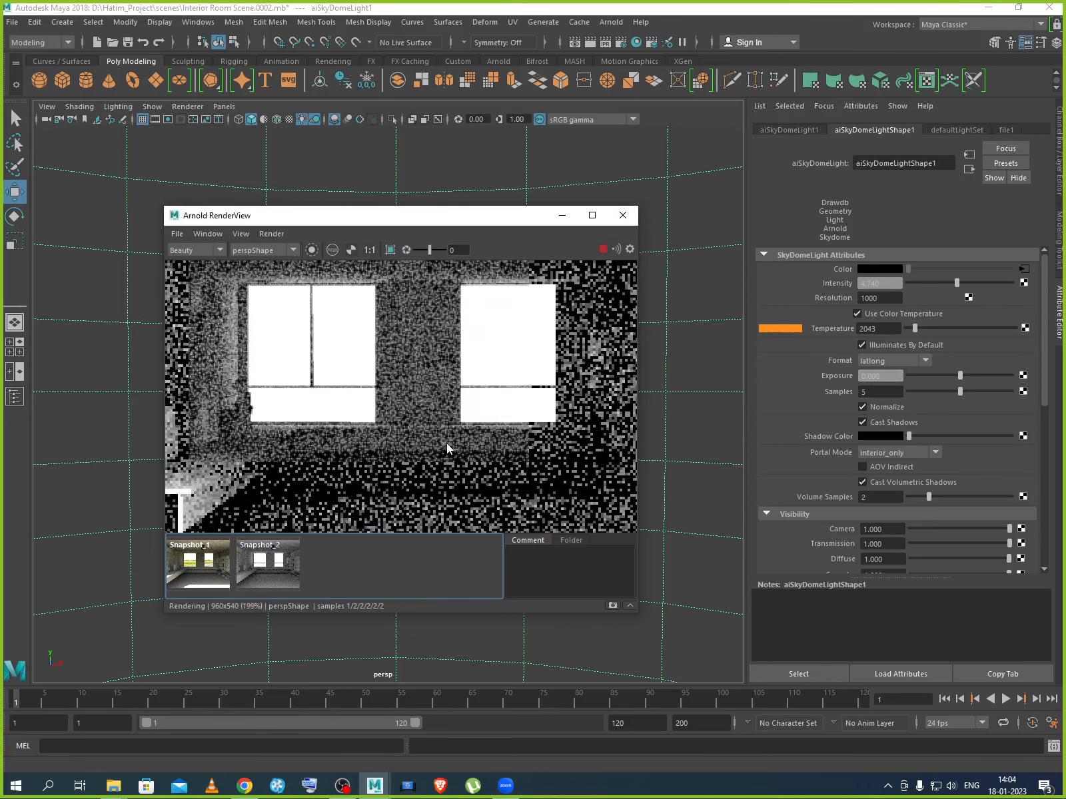
pyautogui.scroll(3, 446, 443)
pyautogui.scroll(-3, 447, 443)
pyautogui.scroll(2, 446, 442)
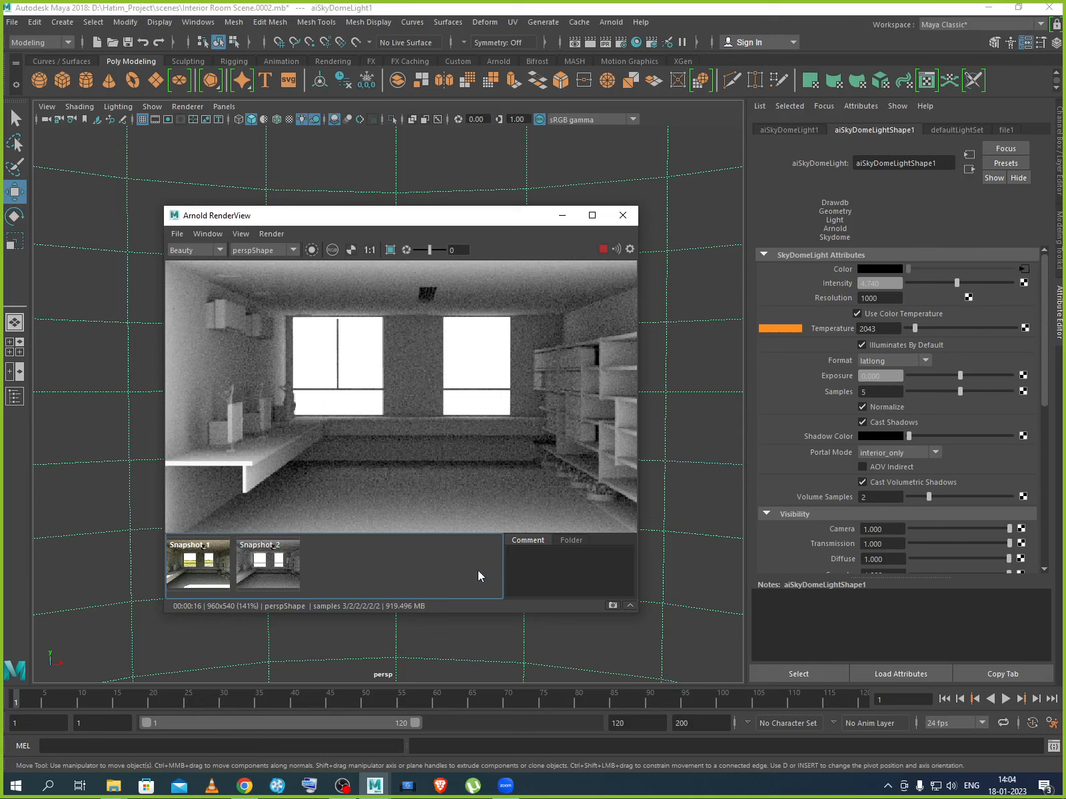
pyautogui.click(612, 605)
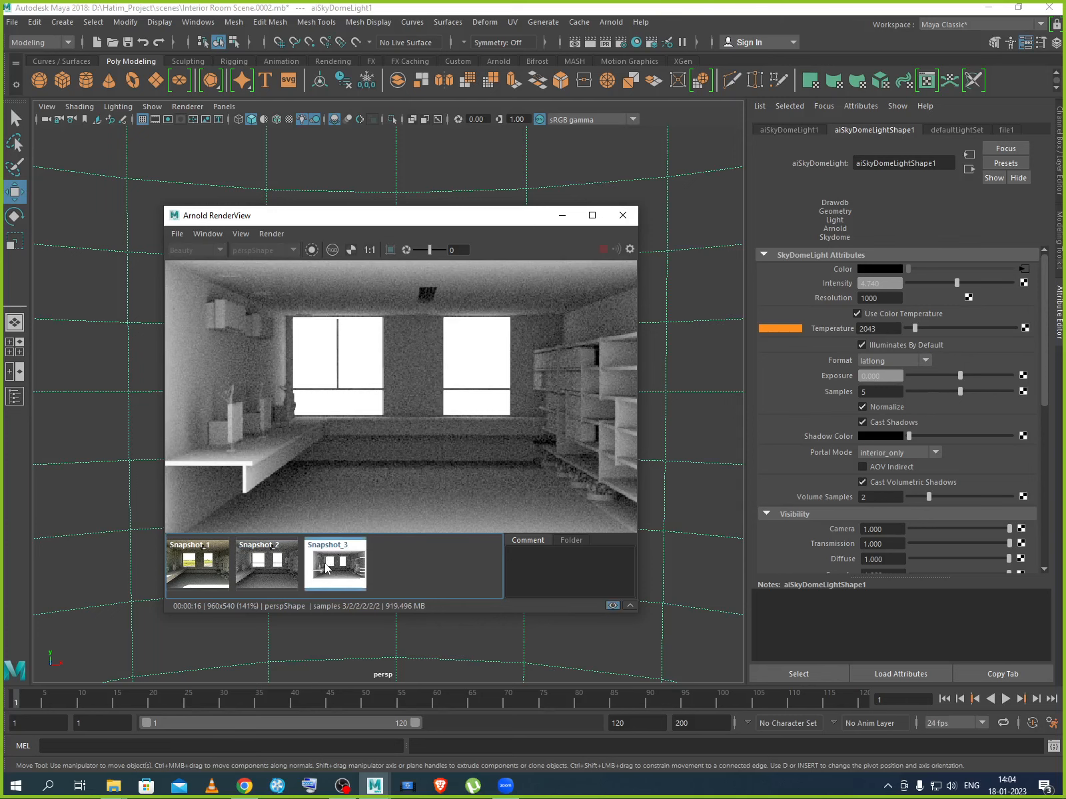
pyautogui.click(285, 566)
pyautogui.click(314, 565)
# Return RenderView to the live render and set the skydome light's exposure to about 1.711.
pyautogui.moveTo(960, 375); pyautogui.dragTo(991, 377)
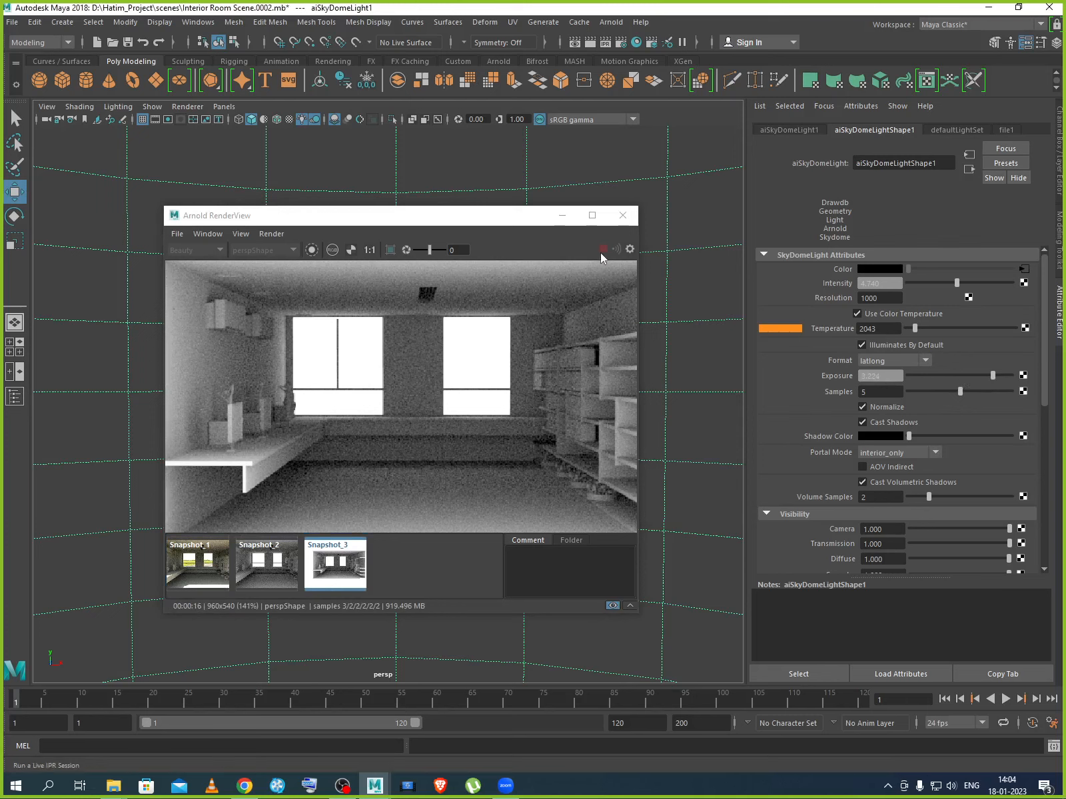
pyautogui.click(411, 564)
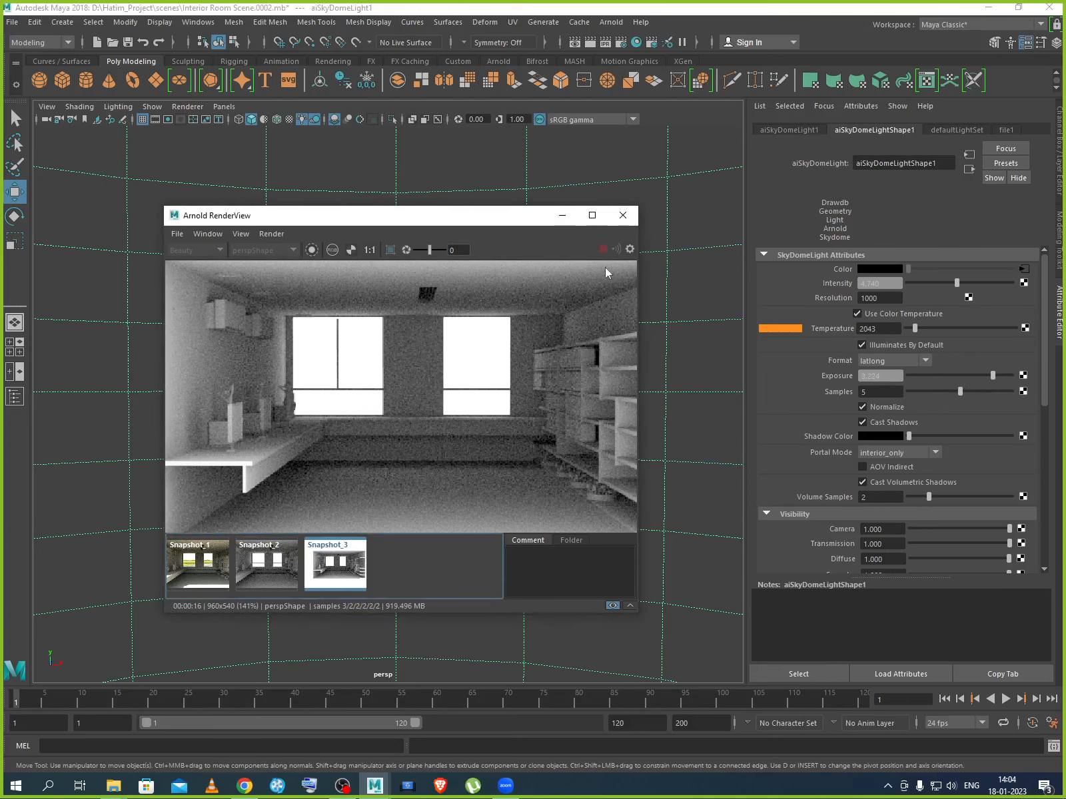
pyautogui.click(349, 551)
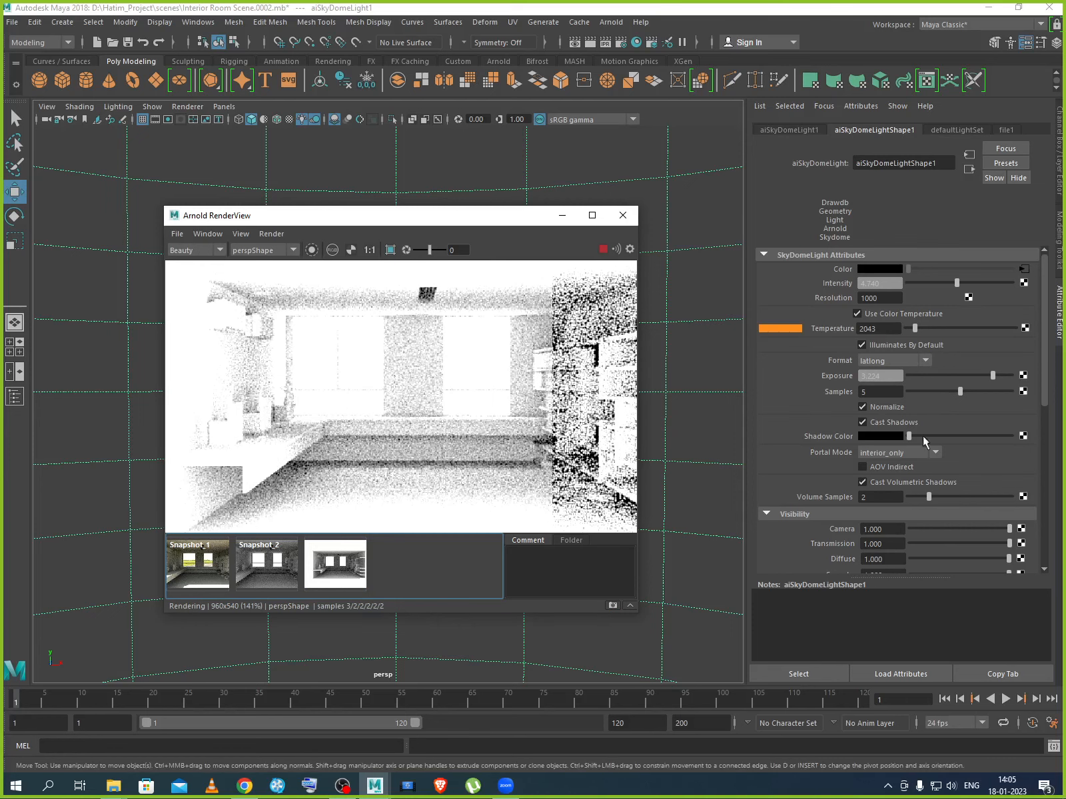
pyautogui.moveTo(986, 375); pyautogui.dragTo(977, 379)
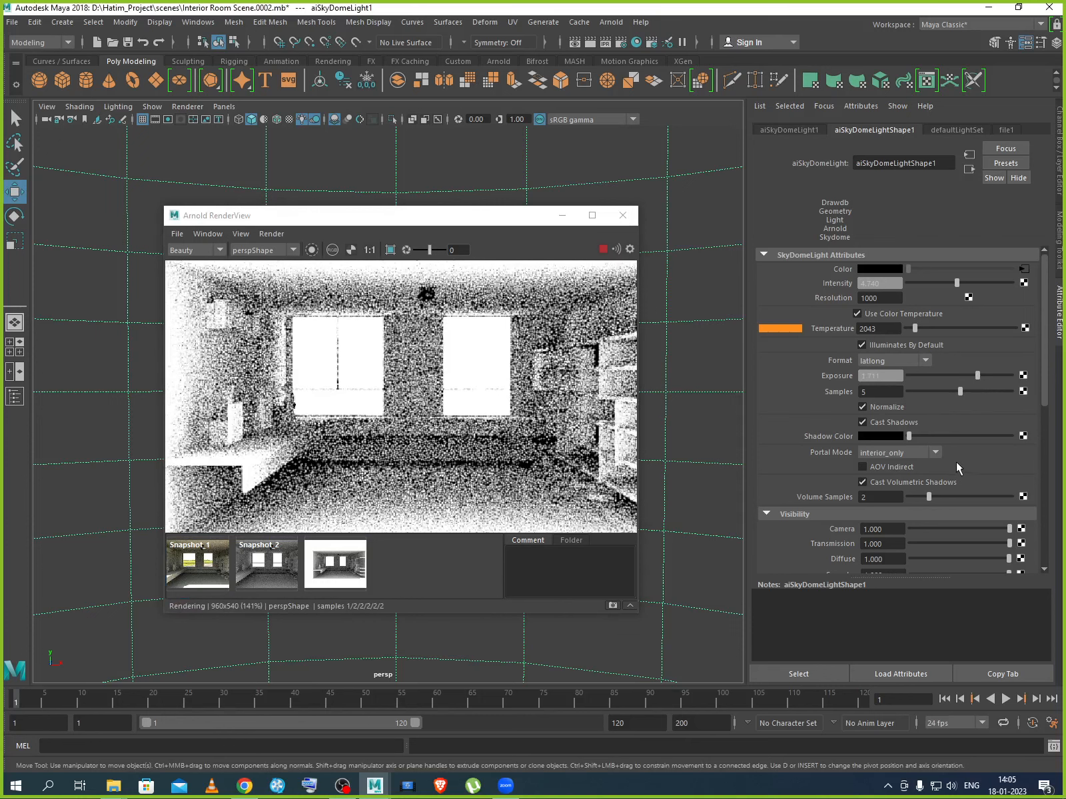
# Switch the skydome light's Normalize, Illuminates By Default and Use Color Temperature off and back on in turn to test their effect.
pyautogui.click(861, 407)
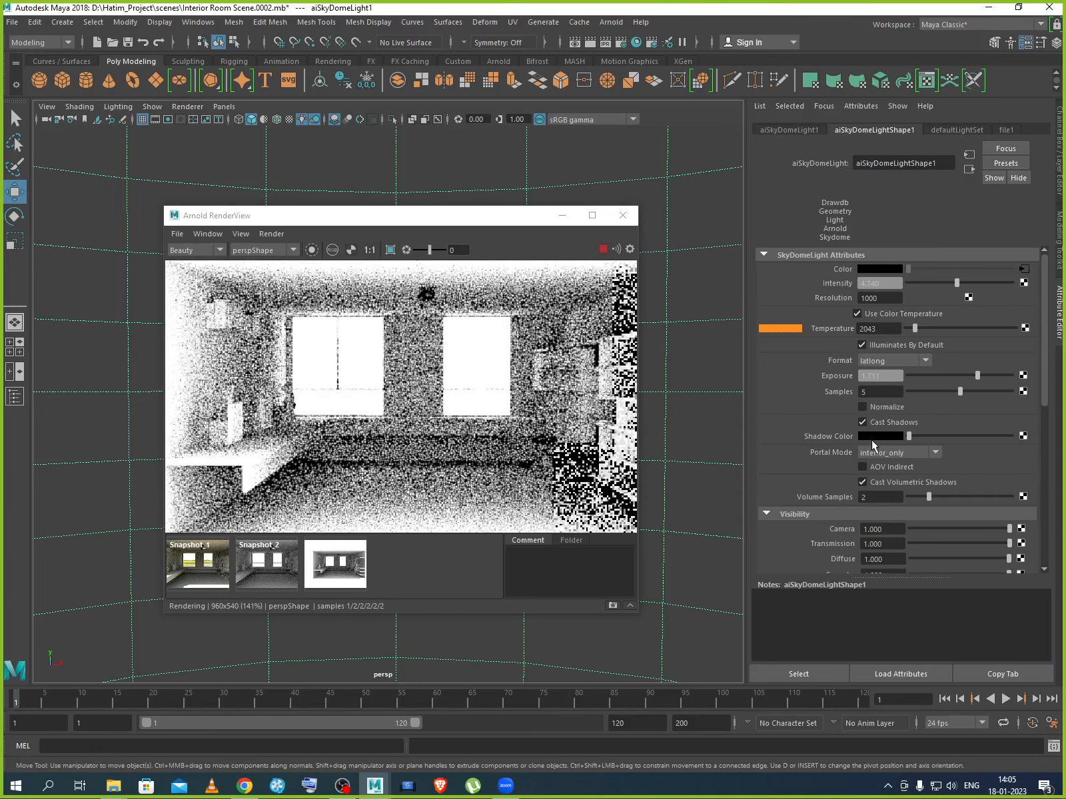
pyautogui.click(863, 407)
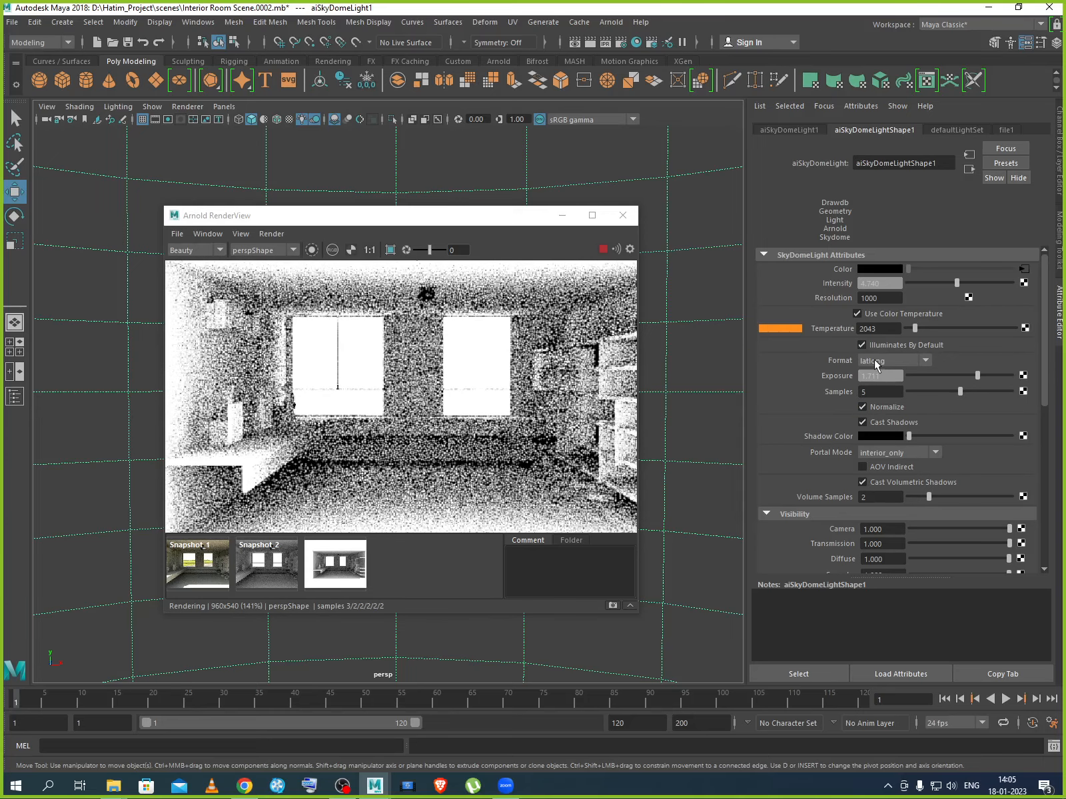
pyautogui.click(861, 345)
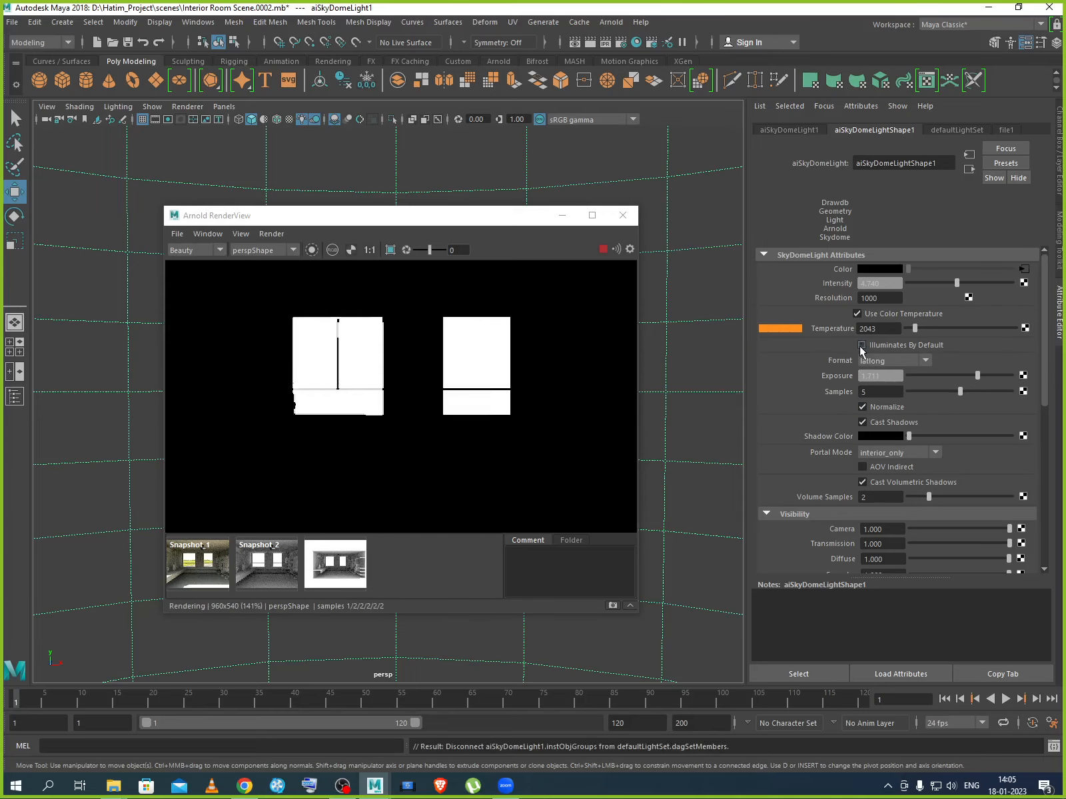
pyautogui.click(861, 345)
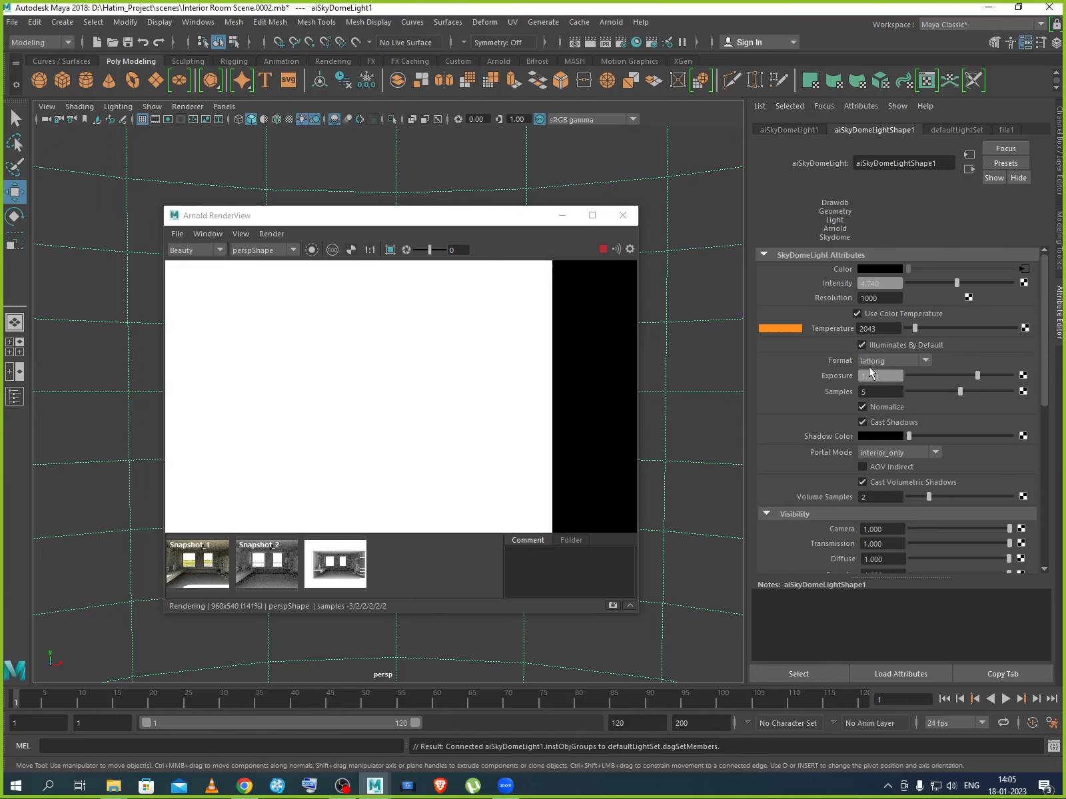
pyautogui.click(857, 315)
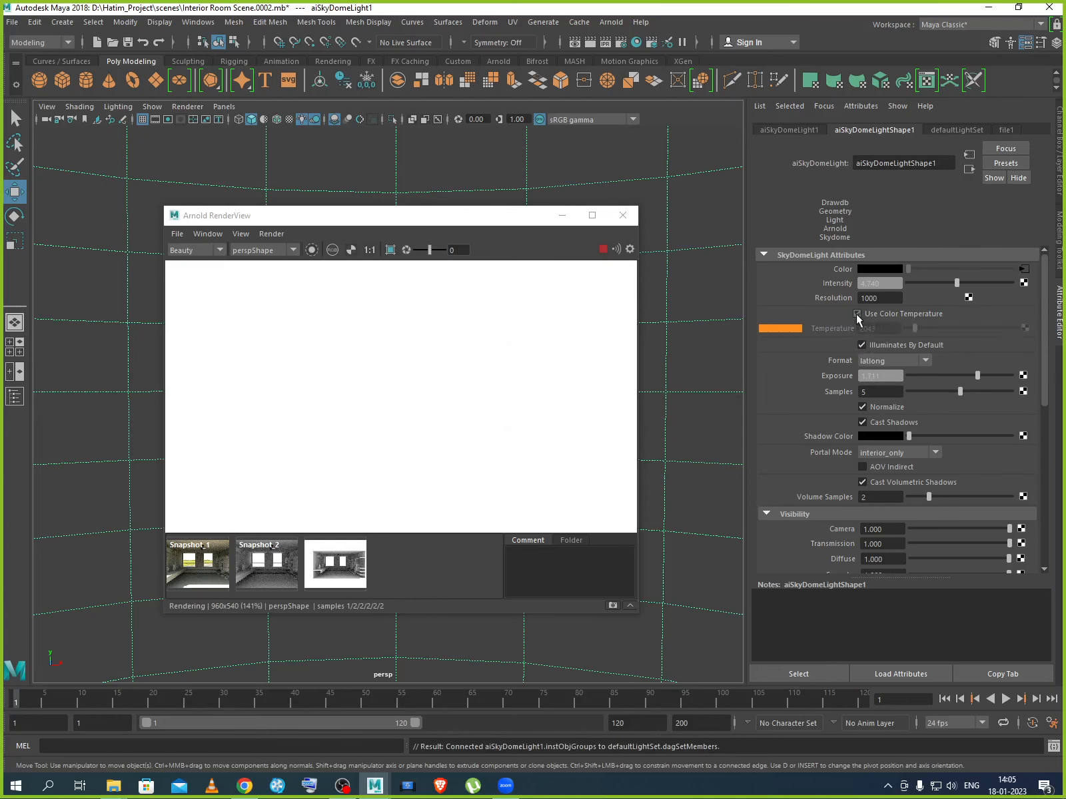
pyautogui.click(857, 315)
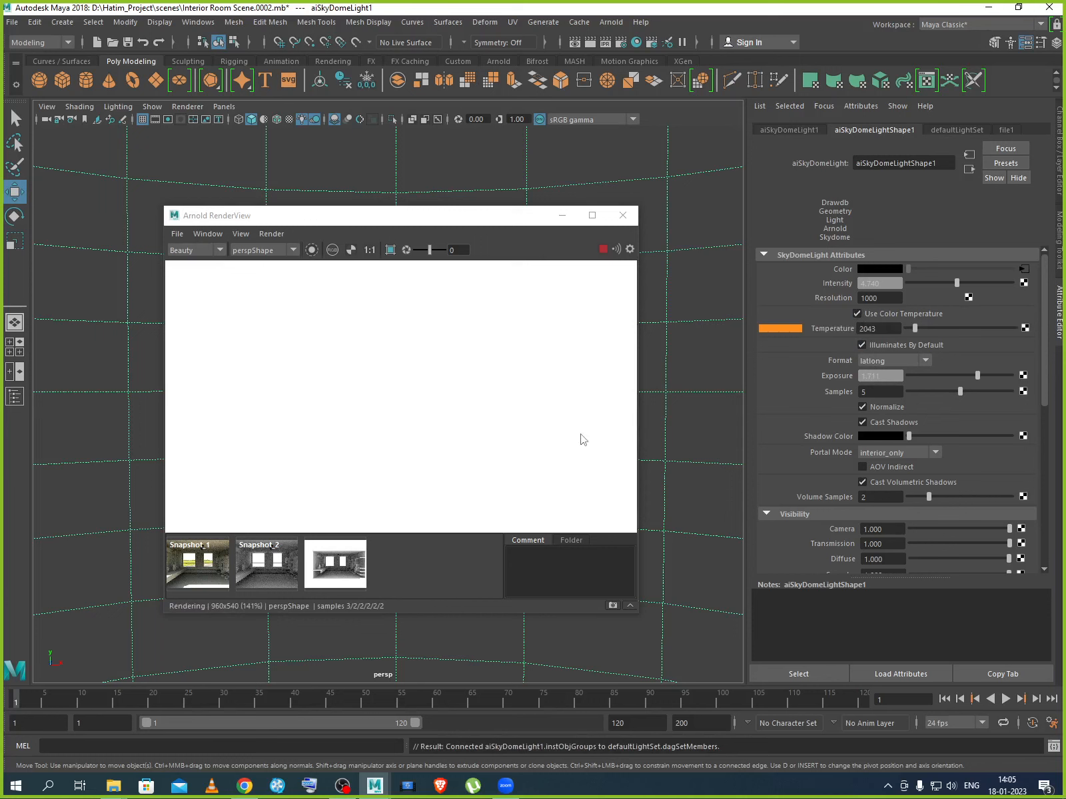
# Set the skydome light's color temperature to 7000 and compare the live render with the third snapshot.
pyautogui.moveTo(924, 327); pyautogui.dragTo(951, 327)
pyautogui.click(565, 430)
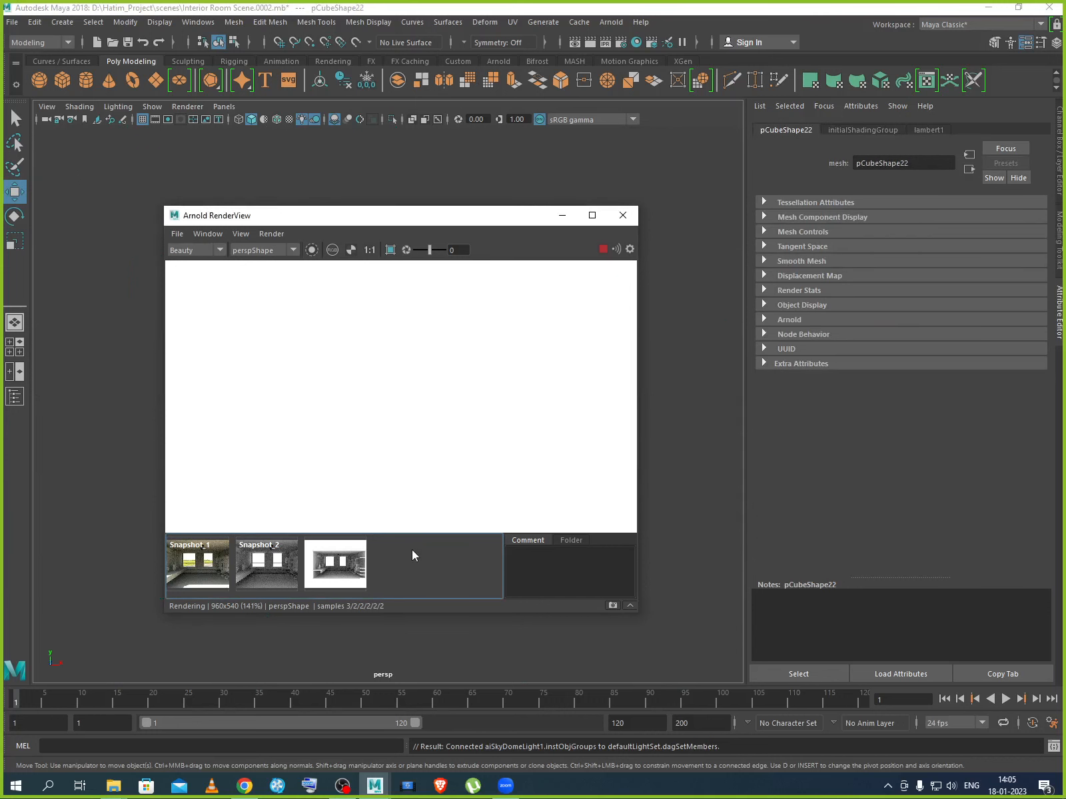
pyautogui.click(333, 565)
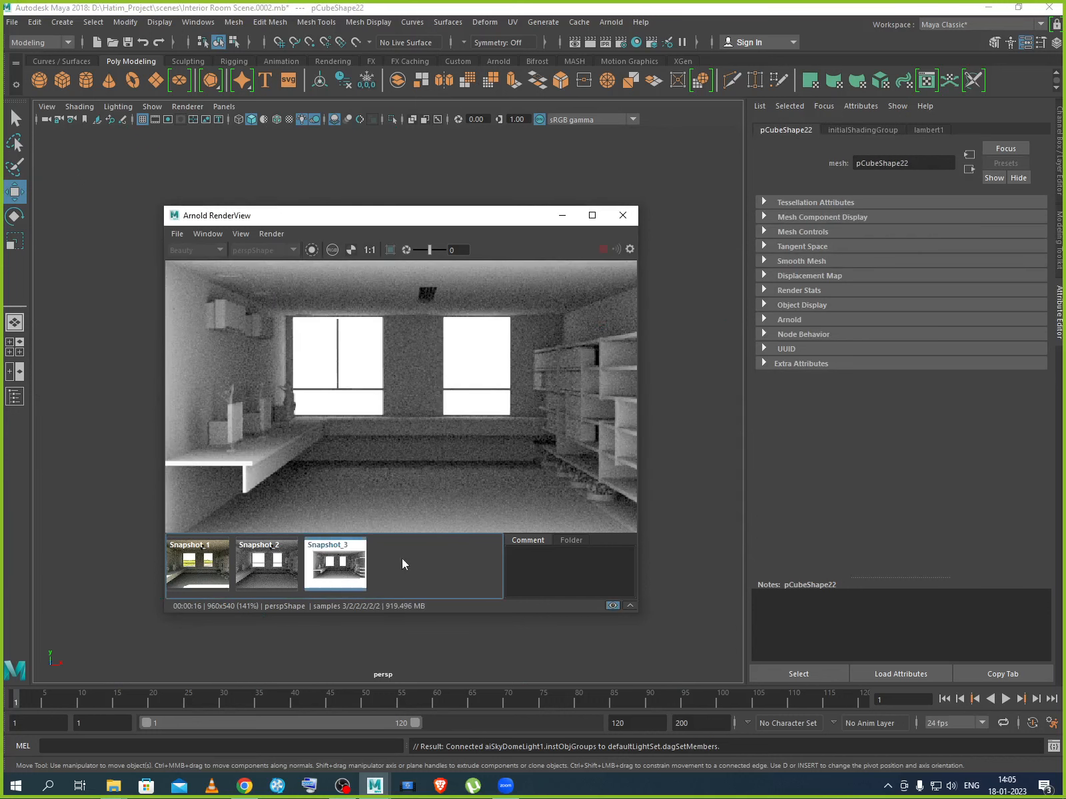
pyautogui.click(374, 592)
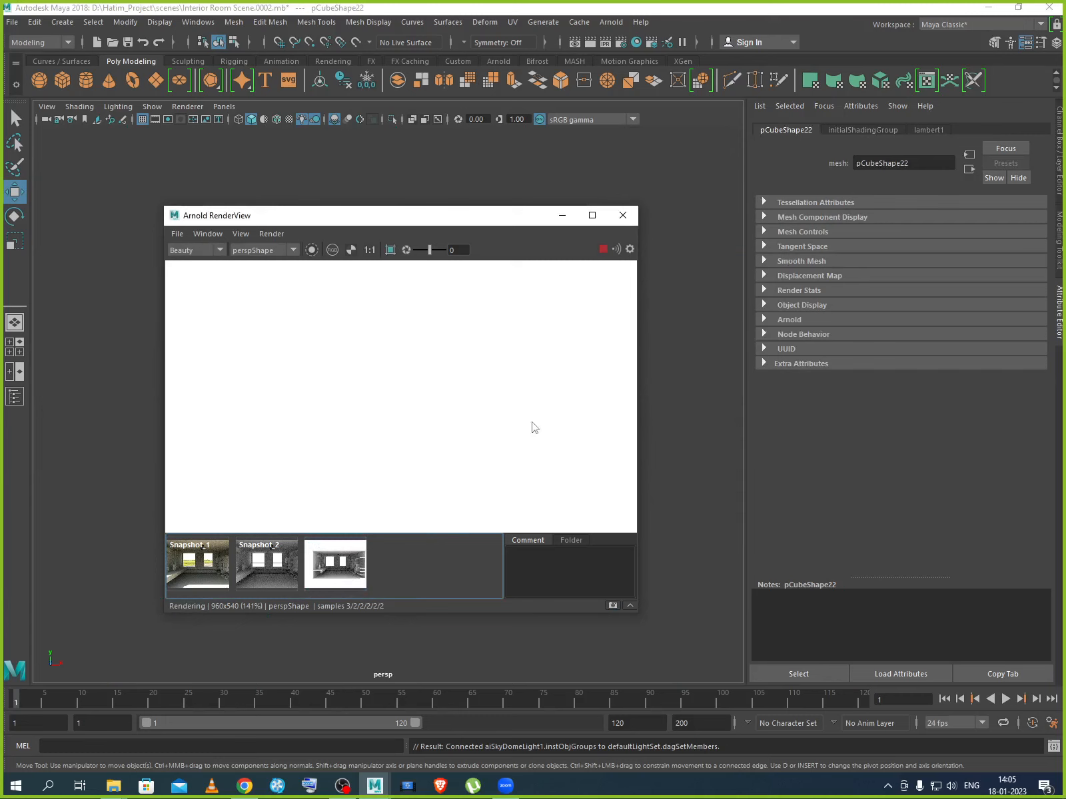
# Restart the render and inspect the selected cube's lambert1 material and initialShadingGroup attributes.
pyautogui.click(601, 249)
pyautogui.click(933, 129)
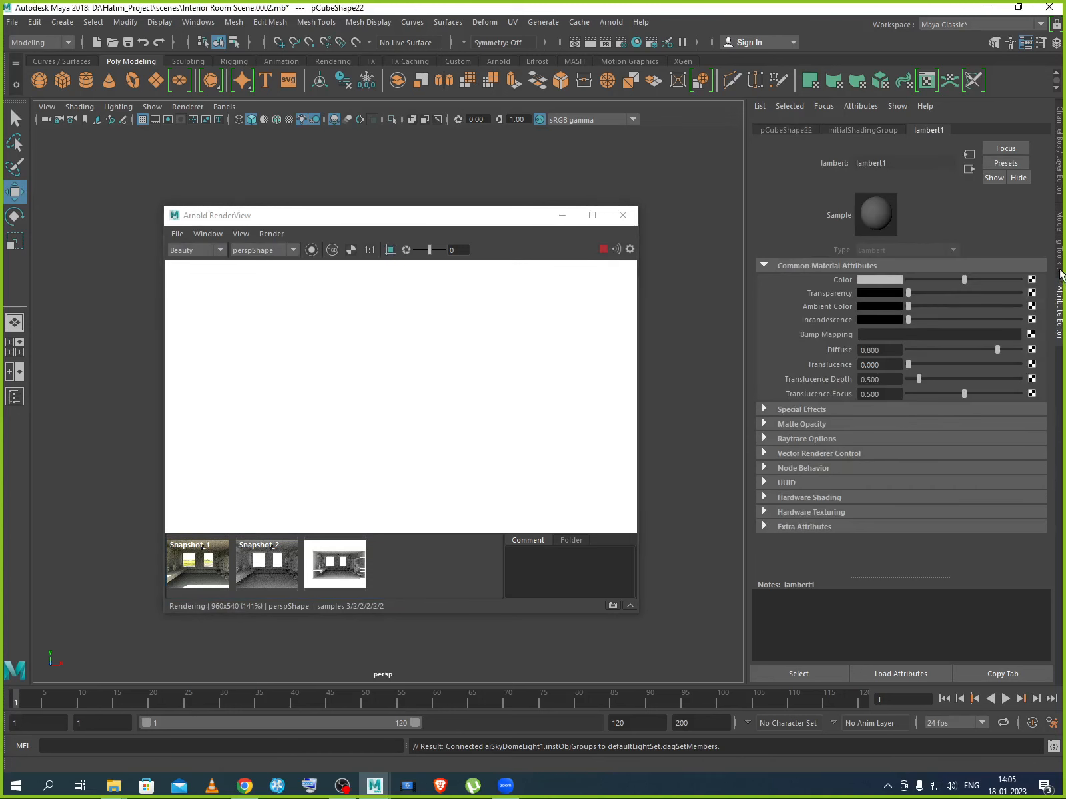
pyautogui.click(872, 129)
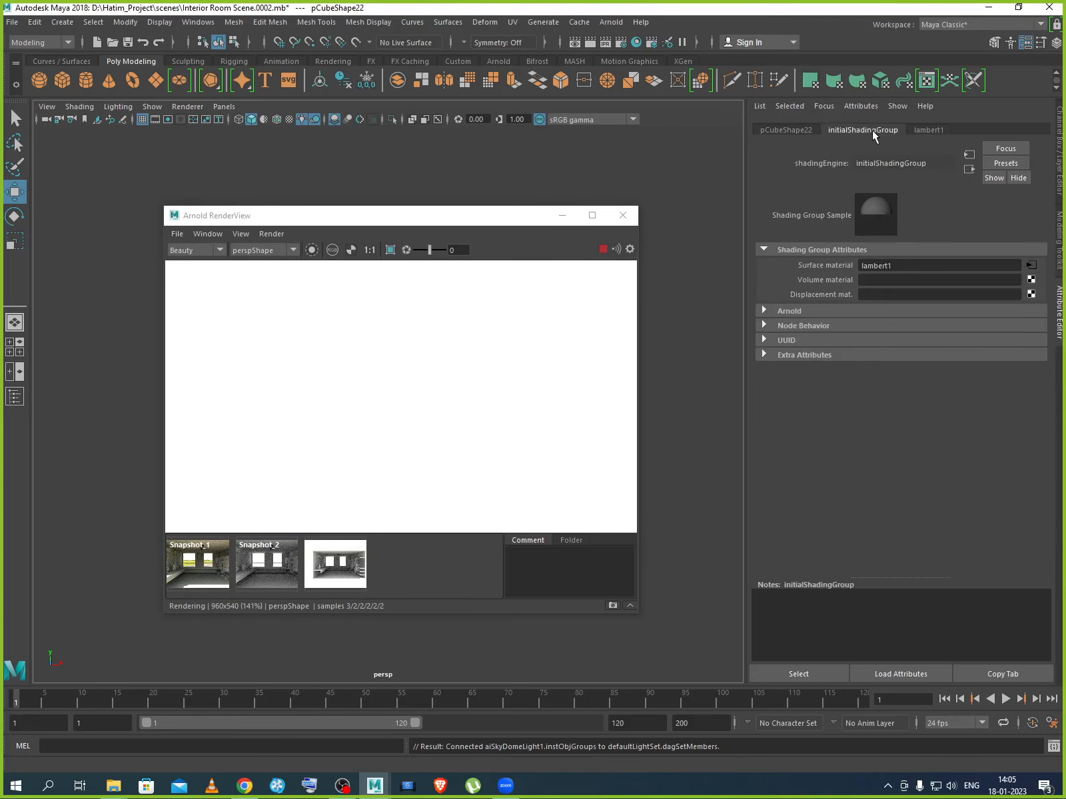
pyautogui.click(764, 310)
pyautogui.click(765, 310)
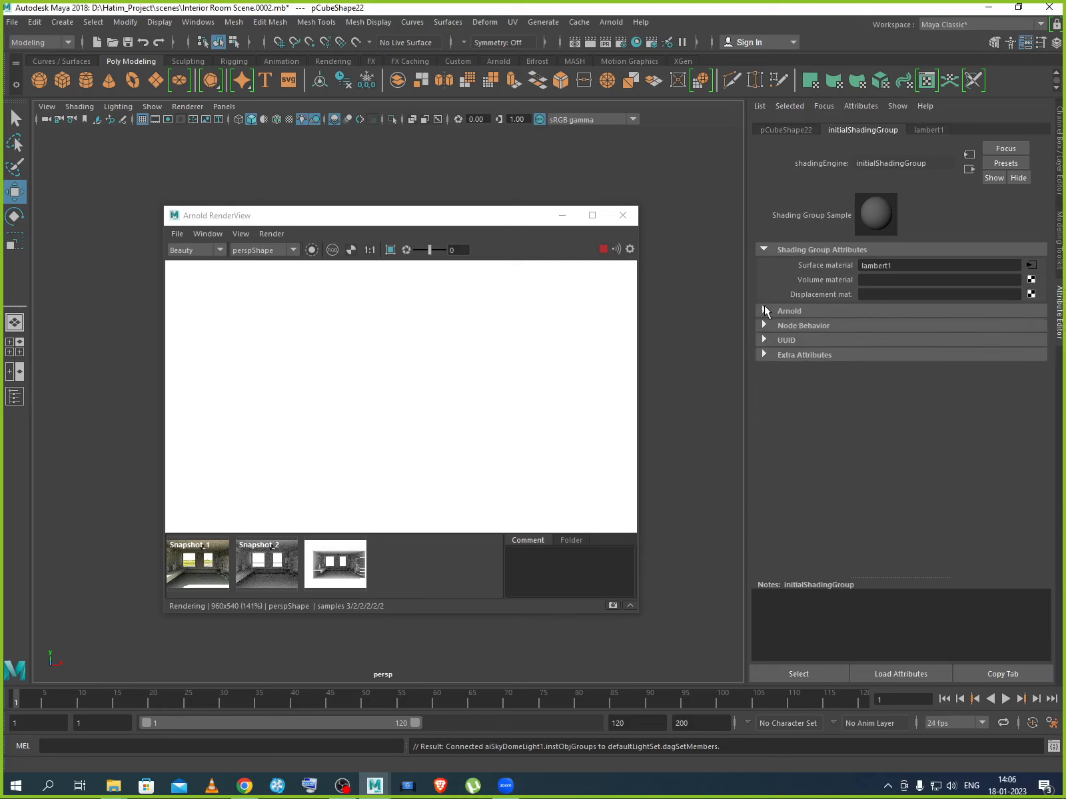
pyautogui.click(969, 159)
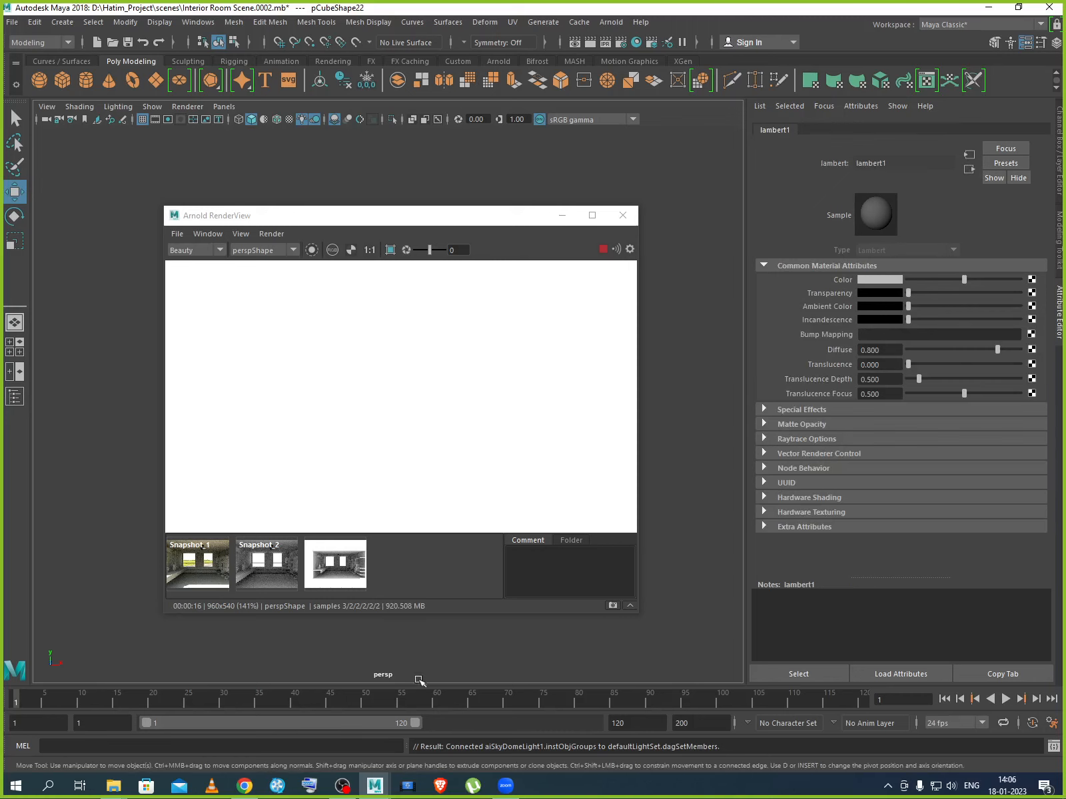
# Minimize RenderView, select the skydome light and set its temperature to 4739 and exposure to about -0.658.
pyautogui.click(562, 214)
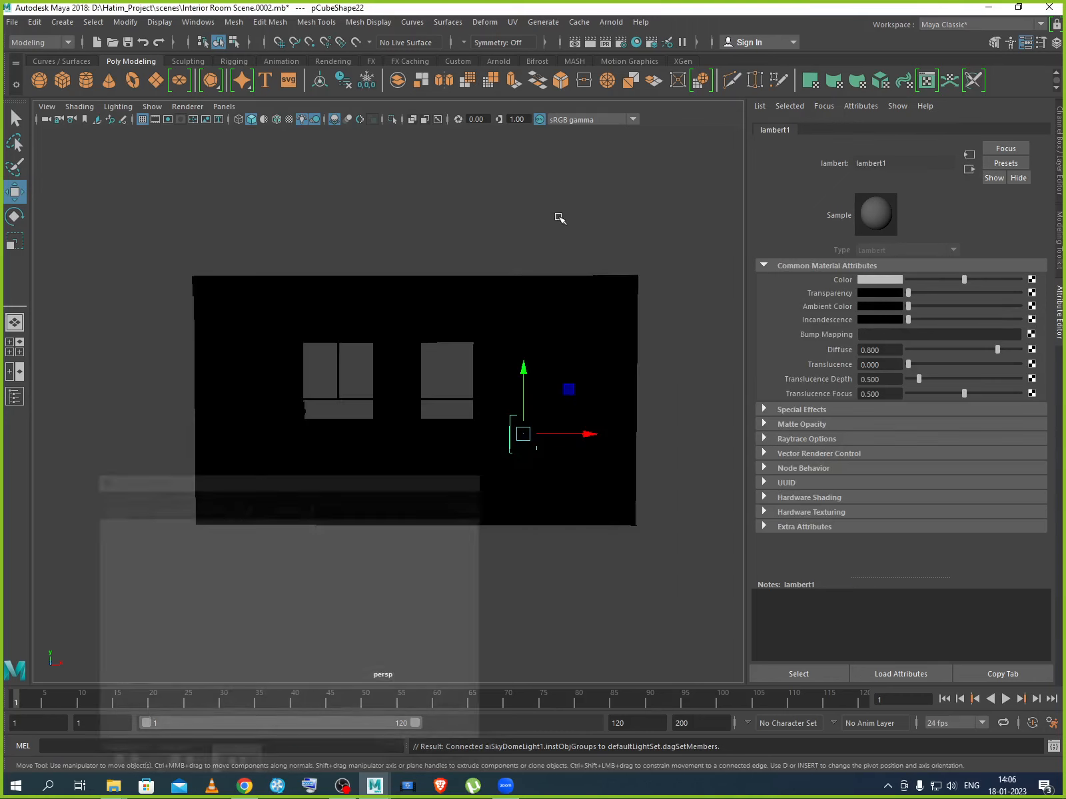
pyautogui.click(434, 391)
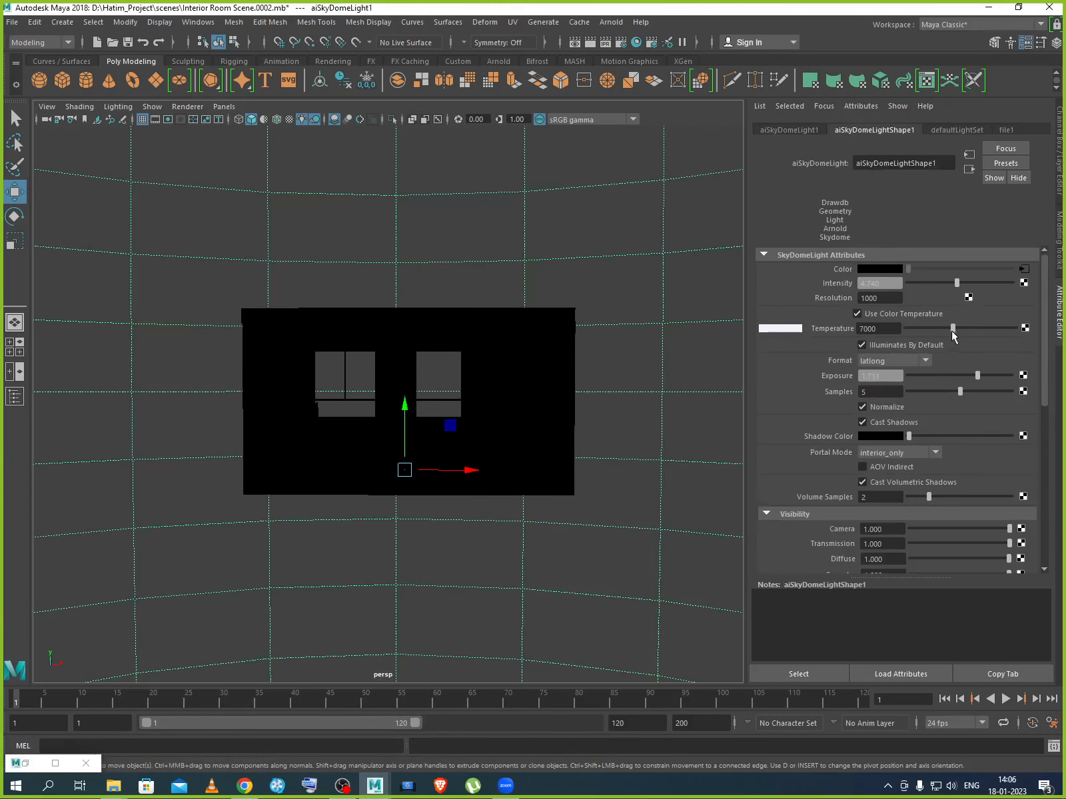
pyautogui.moveTo(942, 333); pyautogui.dragTo(935, 328)
pyautogui.moveTo(972, 377); pyautogui.dragTo(952, 377)
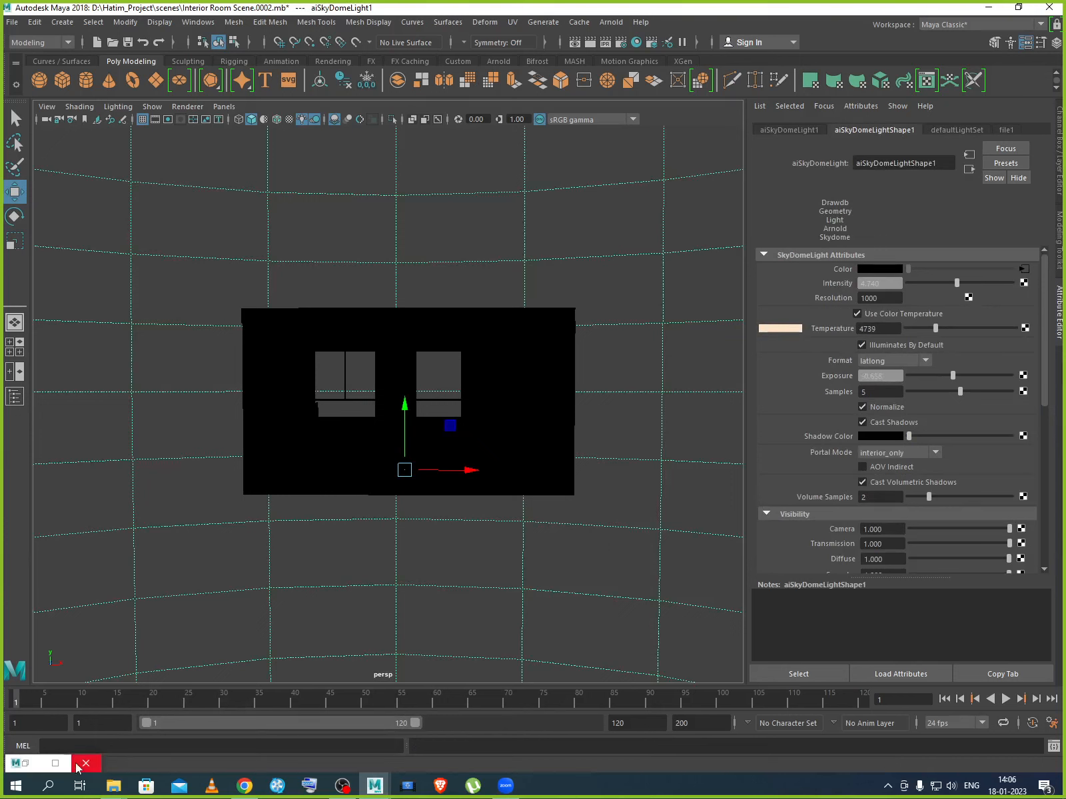
# Restore Arnold RenderView, restart the render and frame the room in the rendered image.
pyautogui.click(25, 764)
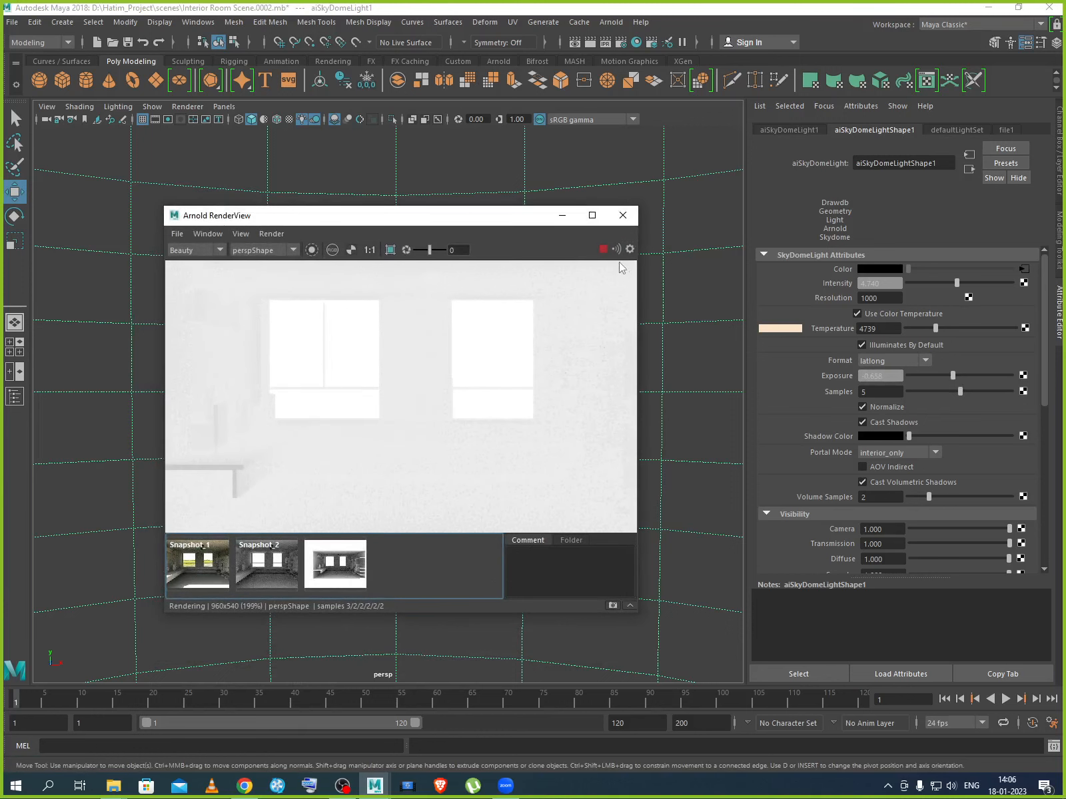
pyautogui.click(603, 249)
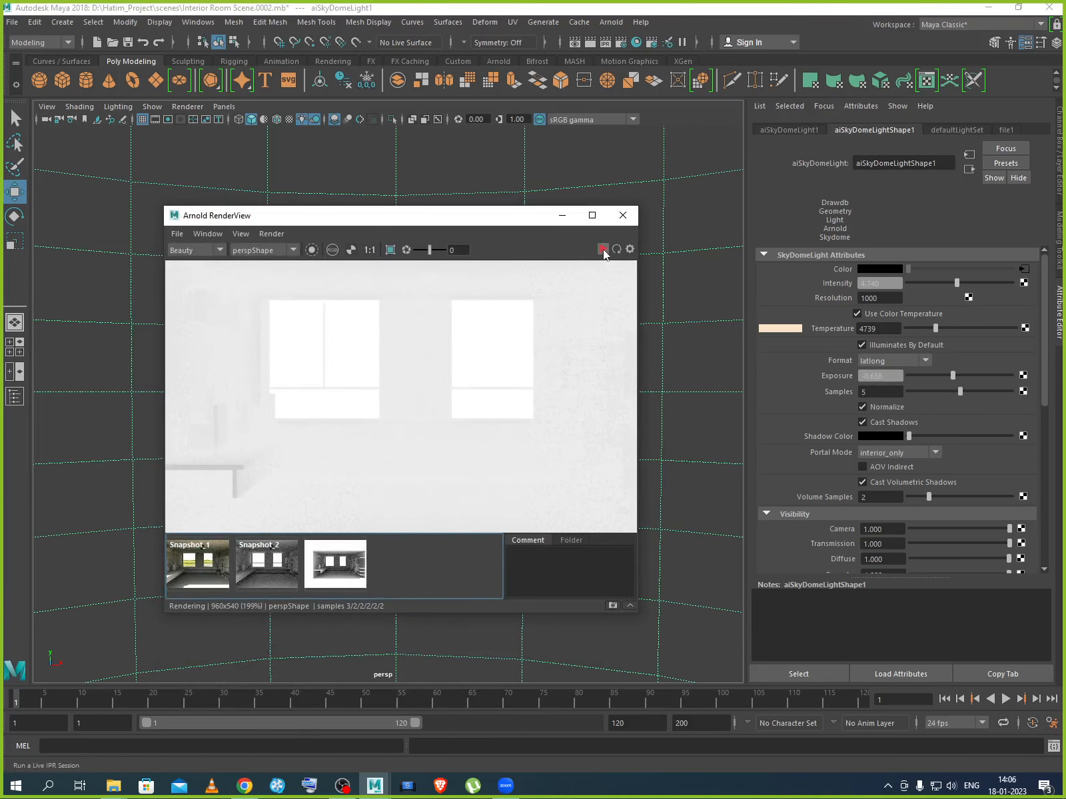
pyautogui.scroll(-2, 577, 428)
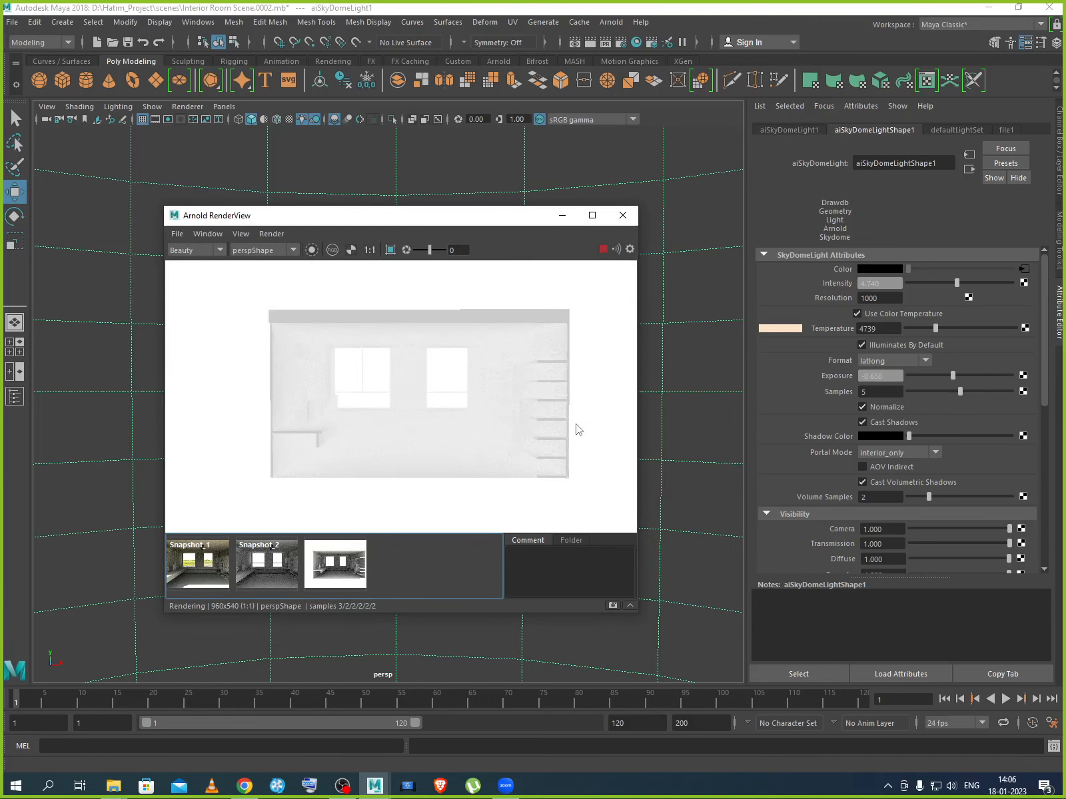
pyautogui.scroll(1, 574, 426)
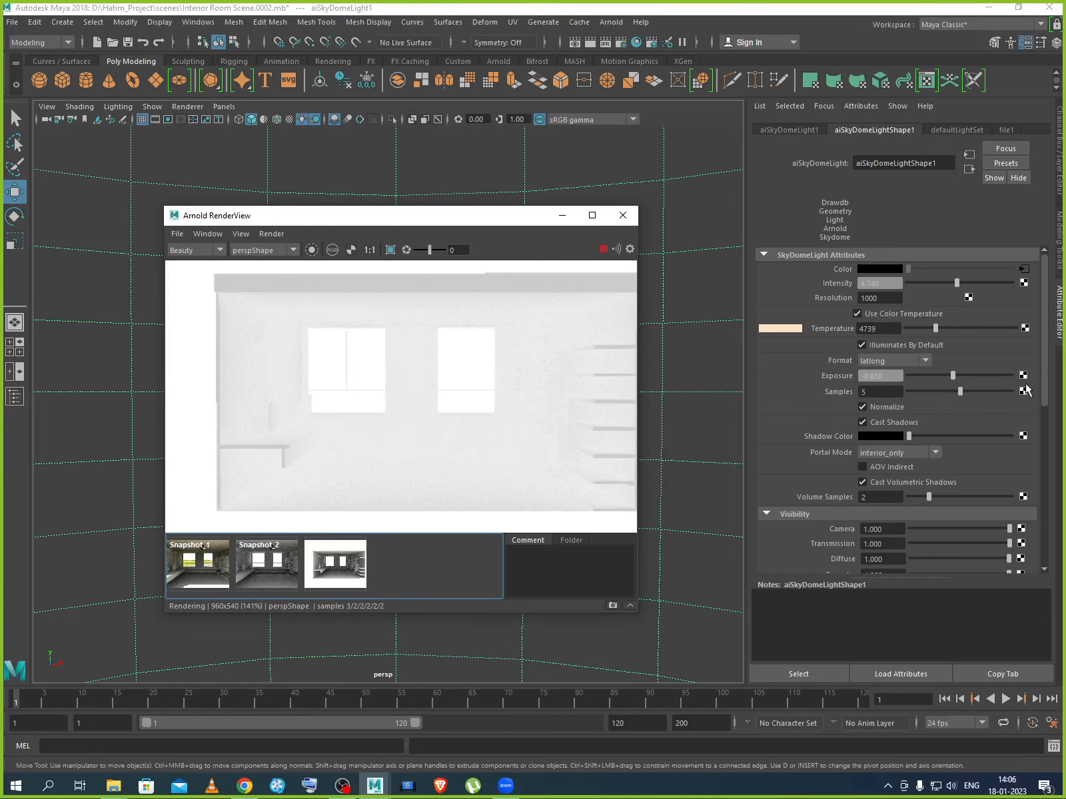
# Try a skydome temperature of 1000, disable Use Color Temperature and lower the exposure to about -2.697.
pyautogui.moveTo(935, 328); pyautogui.dragTo(887, 330)
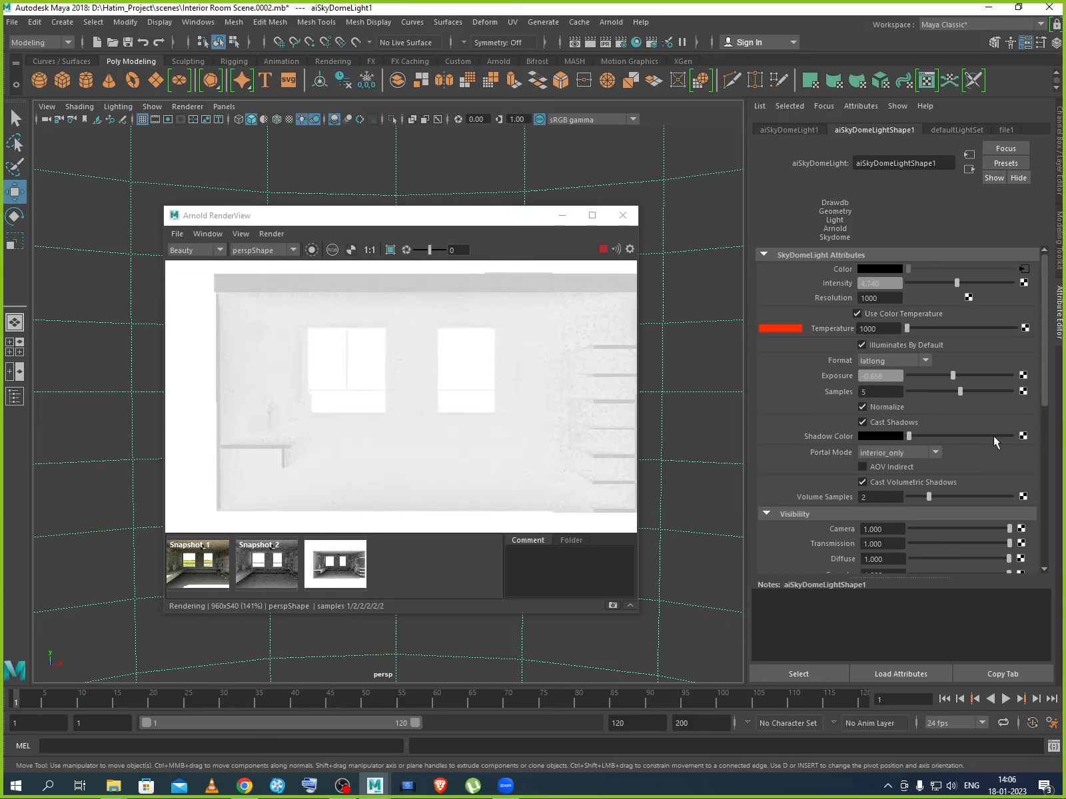
pyautogui.click(864, 313)
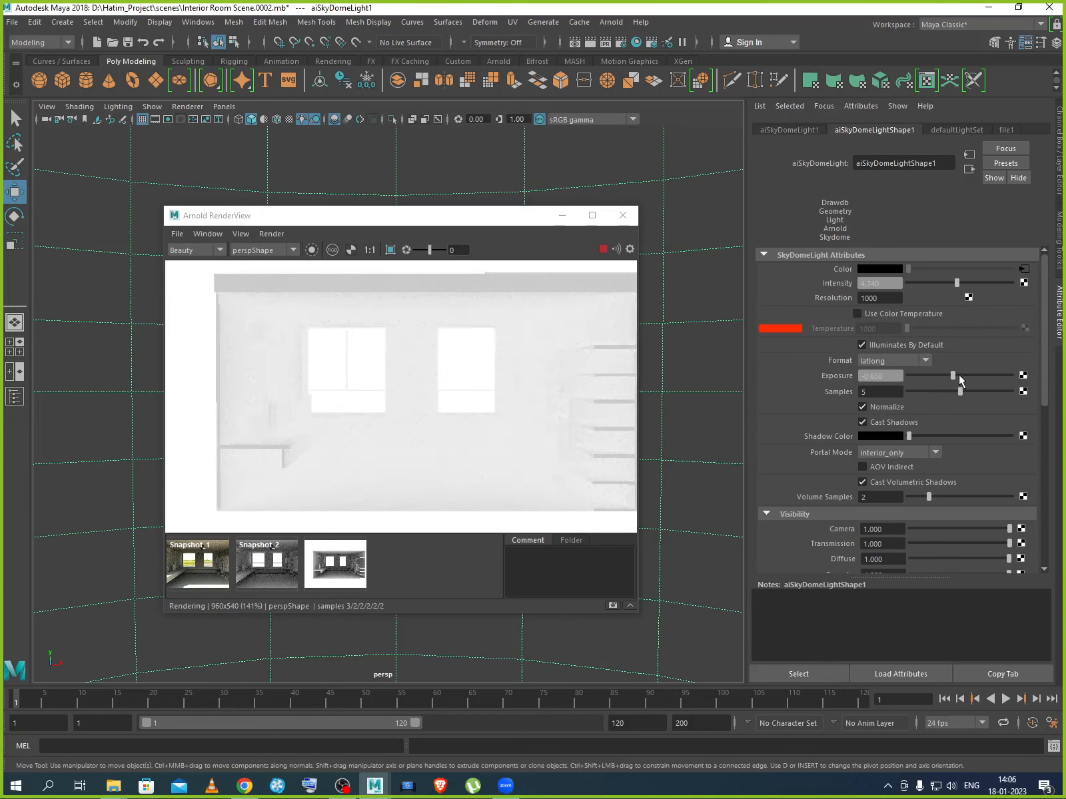
pyautogui.moveTo(956, 374); pyautogui.dragTo(931, 379)
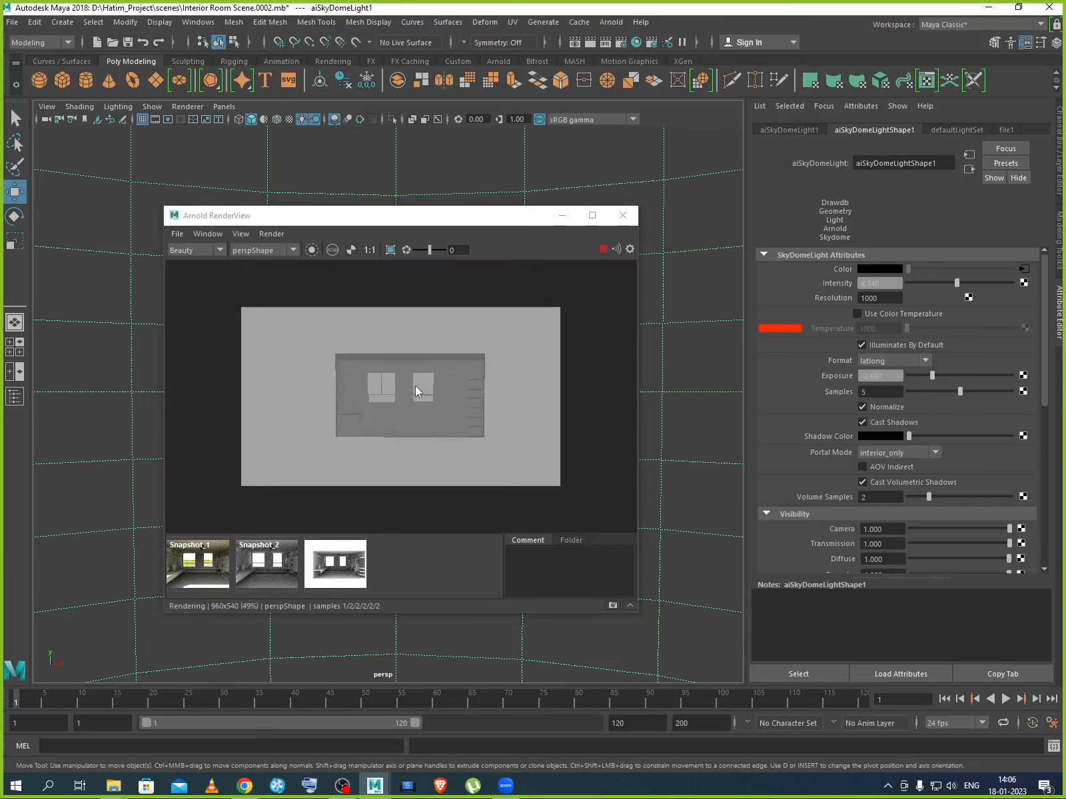
pyautogui.scroll(2, 417, 392)
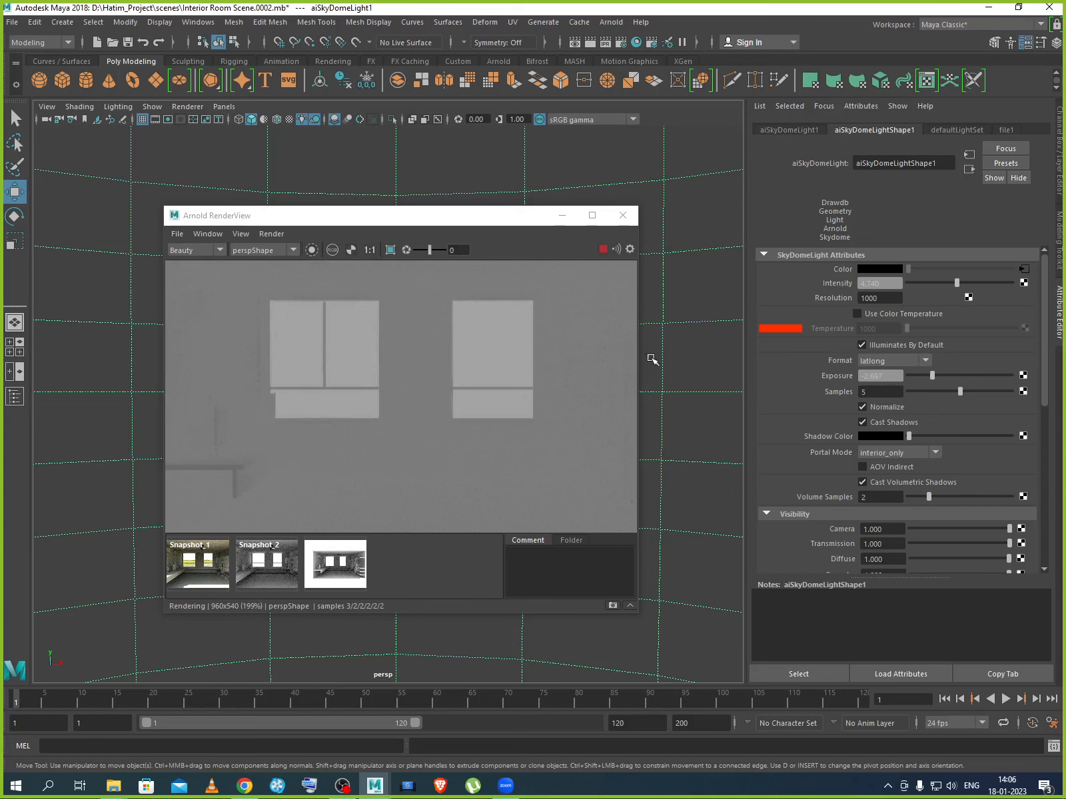
# Enable Use Color Temperature on the skydome light and set its temperature to 5957.
pyautogui.click(857, 314)
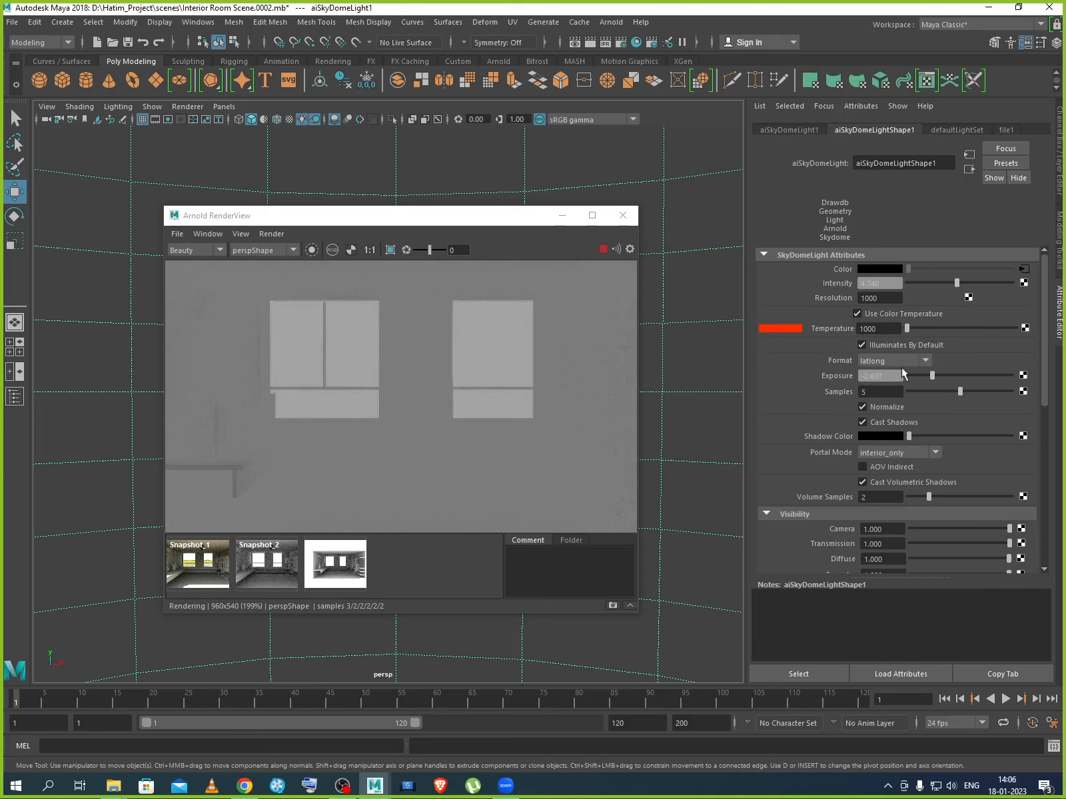
pyautogui.moveTo(906, 328); pyautogui.dragTo(947, 328)
# Toggle Normalize and Illuminates By Default on the skydome light to test them, leaving both enabled.
pyautogui.click(863, 407)
pyautogui.click(861, 345)
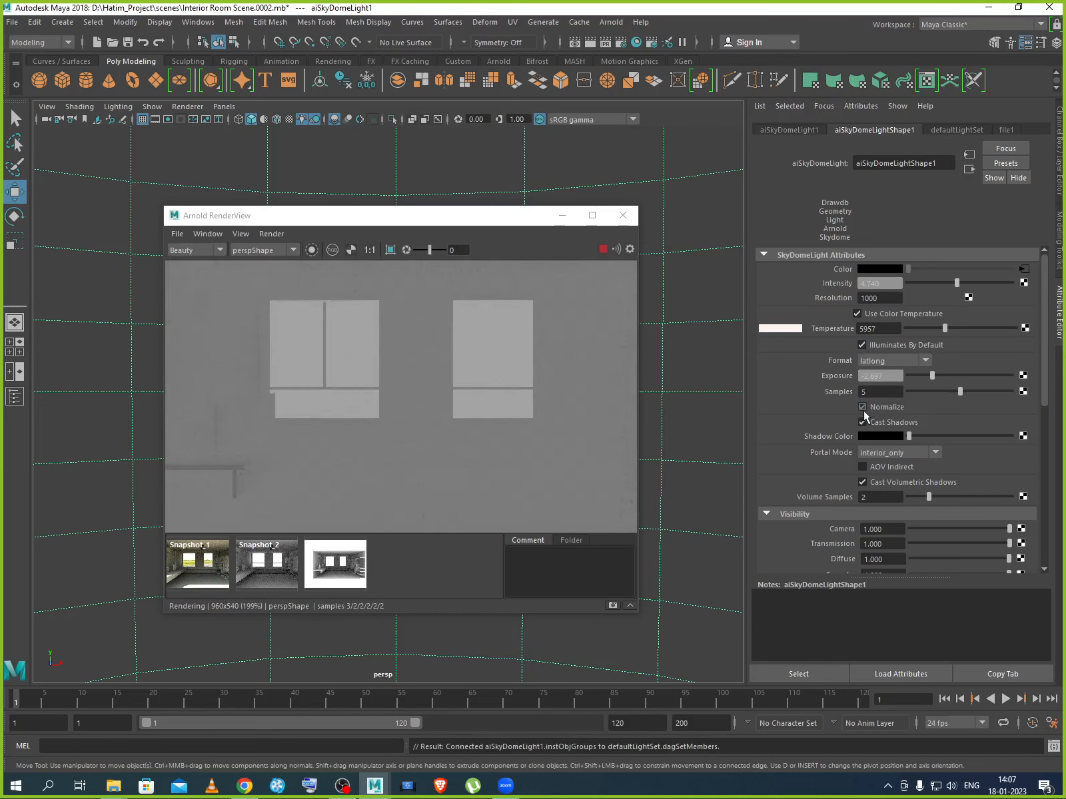
pyautogui.click(861, 407)
# Reduce the skydome light's samples to 2 and set its exposure to about -0.907.
pyautogui.moveTo(951, 391)
pyautogui.mouseDown()
pyautogui.moveTo(923, 392)
pyautogui.moveTo(959, 377)
pyautogui.moveTo(948, 376)
pyautogui.mouseUp()
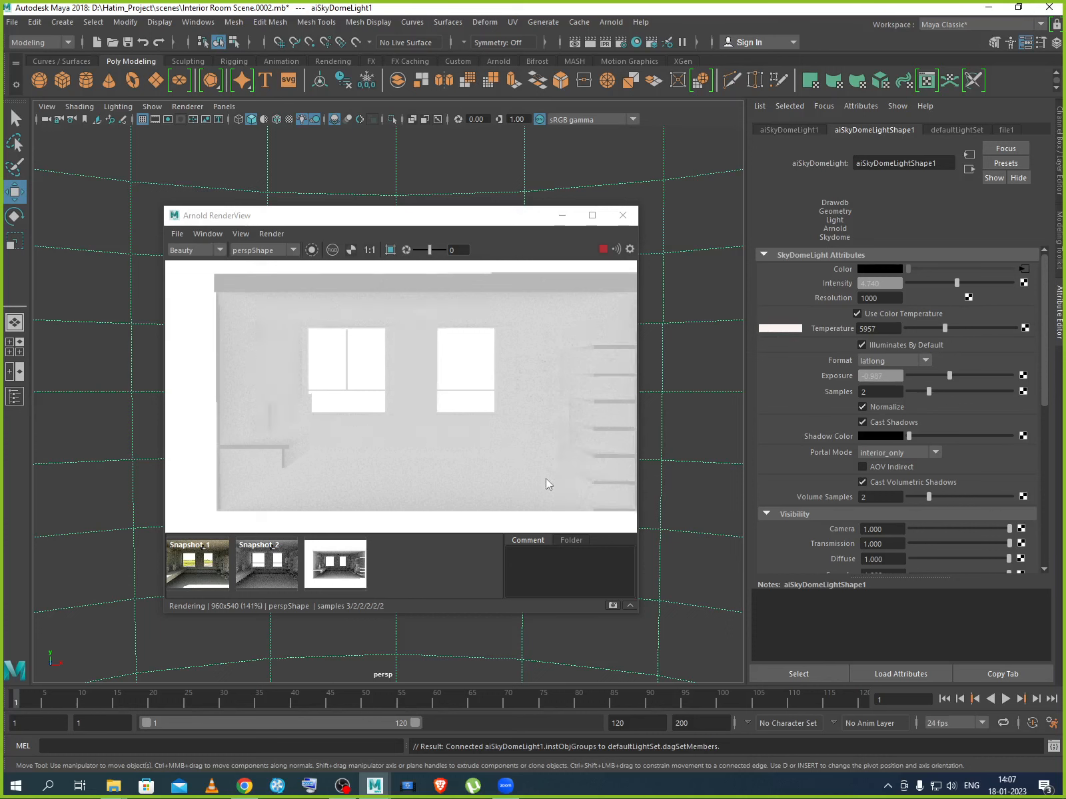
# Stop the running render and compare Snapshot_1, Snapshot_2 and Snapshot_3 of the room.
pyautogui.click(603, 249)
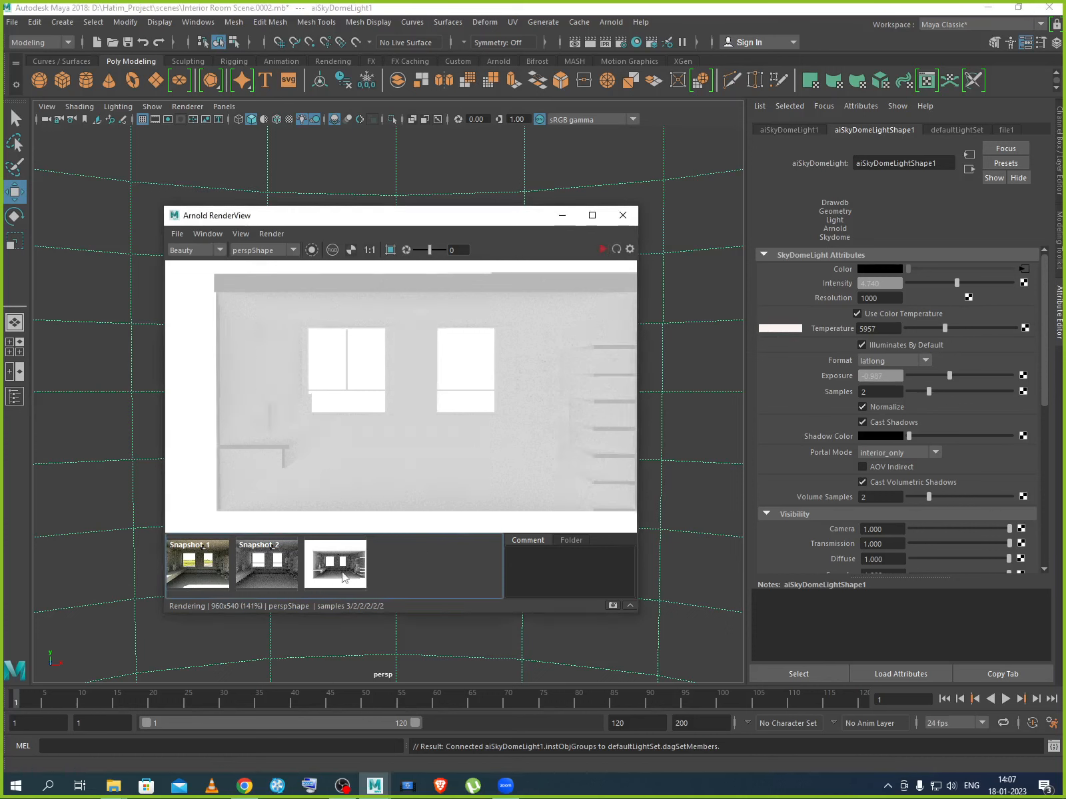
pyautogui.click(203, 565)
pyautogui.click(273, 567)
pyautogui.click(310, 568)
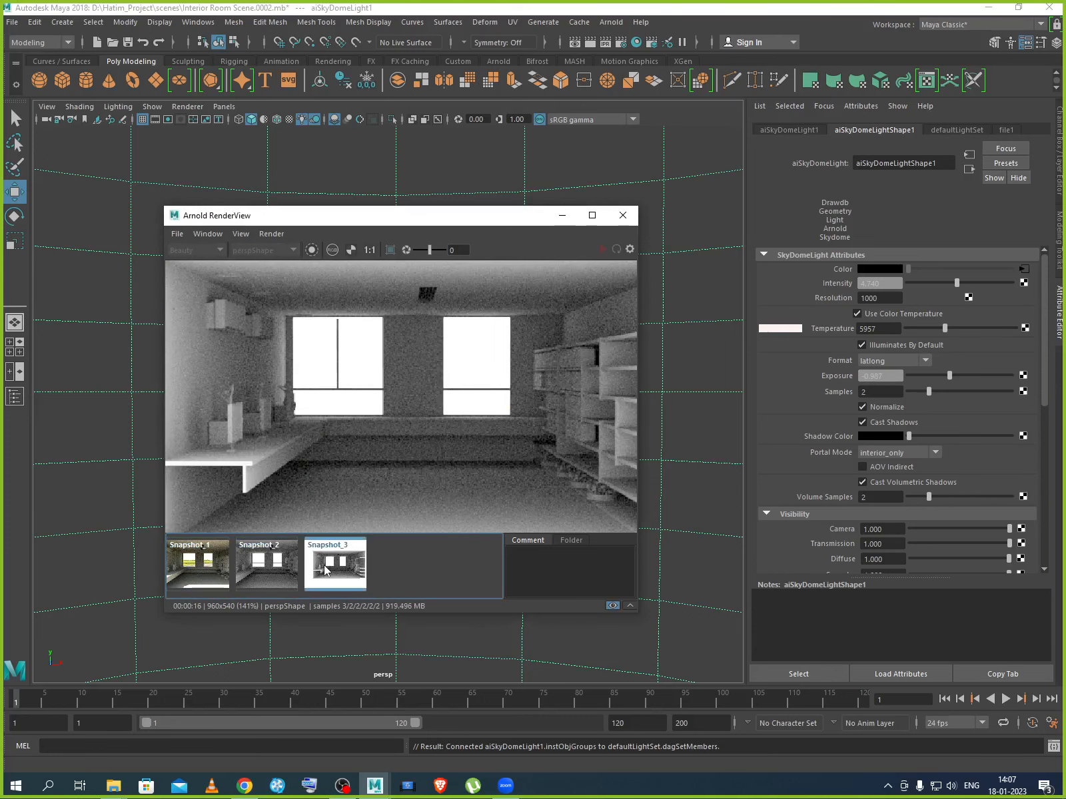
pyautogui.click(280, 566)
pyautogui.click(199, 566)
pyautogui.click(313, 570)
pyautogui.click(266, 566)
pyautogui.click(214, 565)
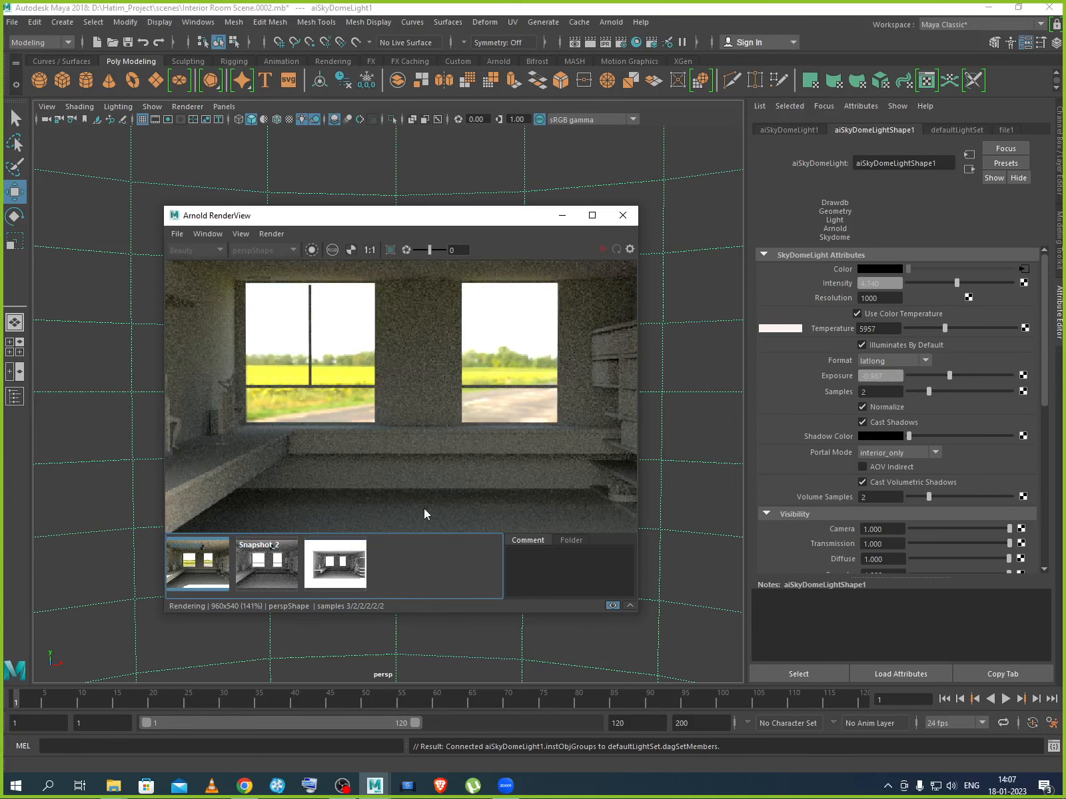
# Close the Arnold RenderView and delete the existing skydome light from the scene.
pyautogui.click(622, 215)
pyautogui.scroll(-3, 582, 414)
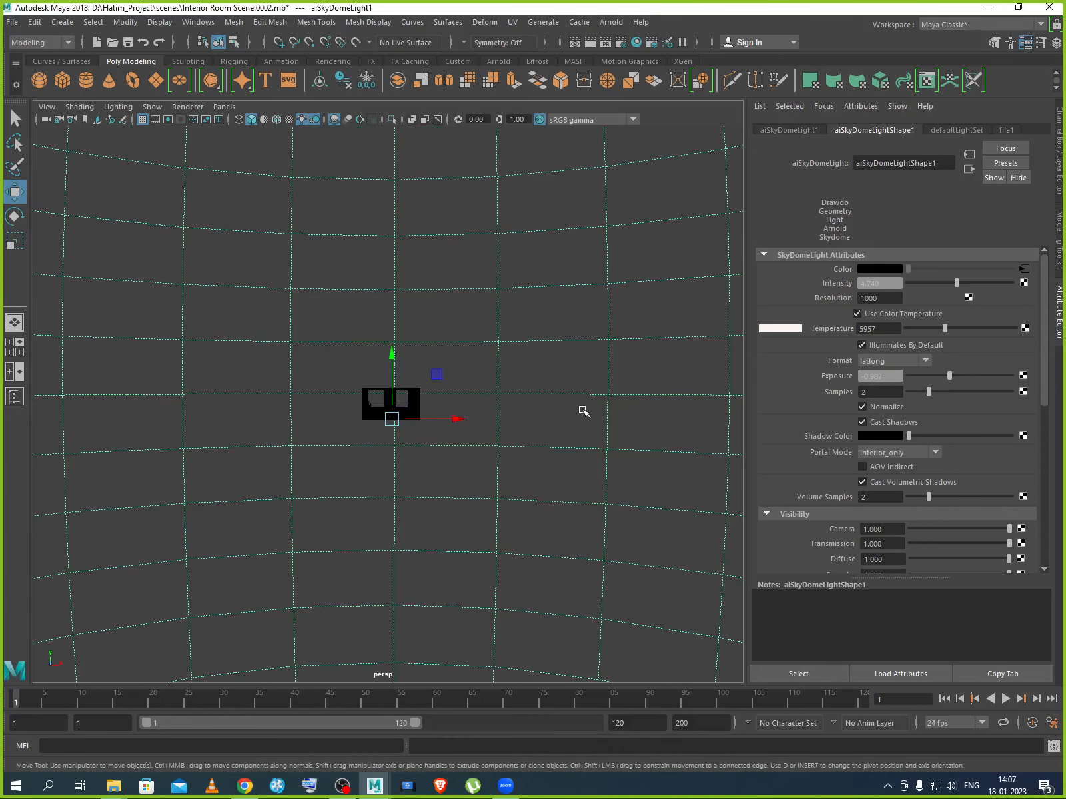
pyautogui.click(583, 412)
pyautogui.scroll(10, 429, 421)
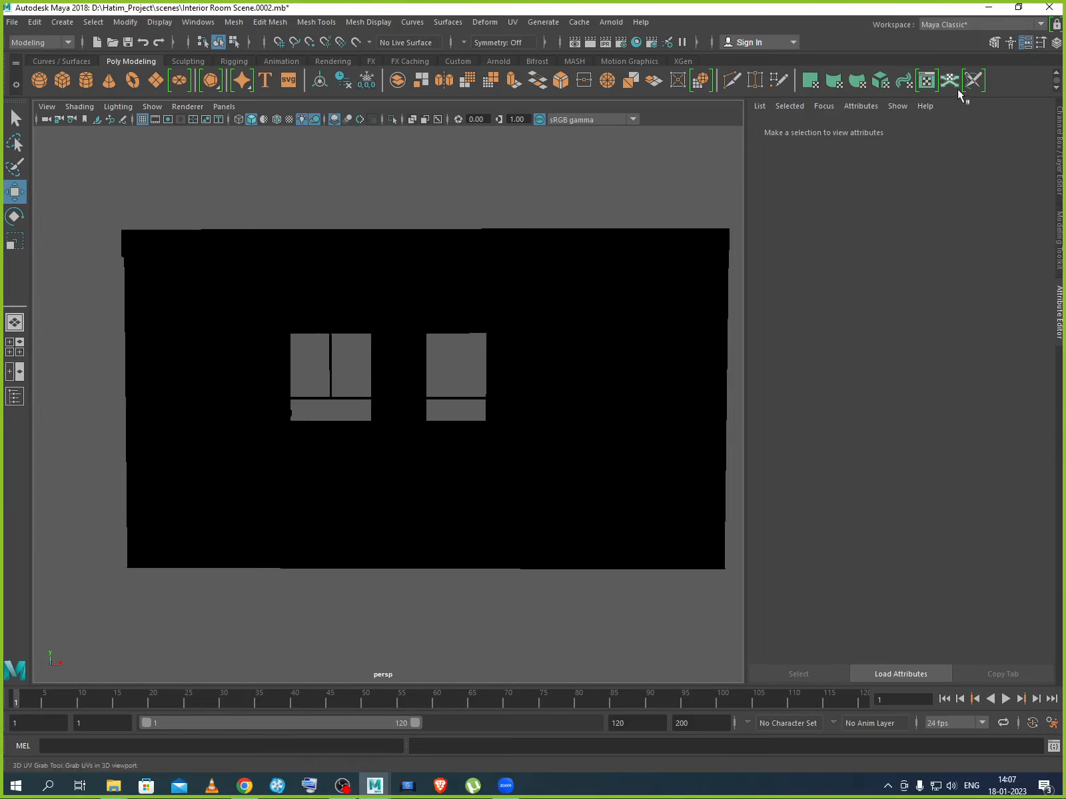
pyautogui.click(584, 350)
pyautogui.scroll(-5, 584, 350)
pyautogui.click(613, 266)
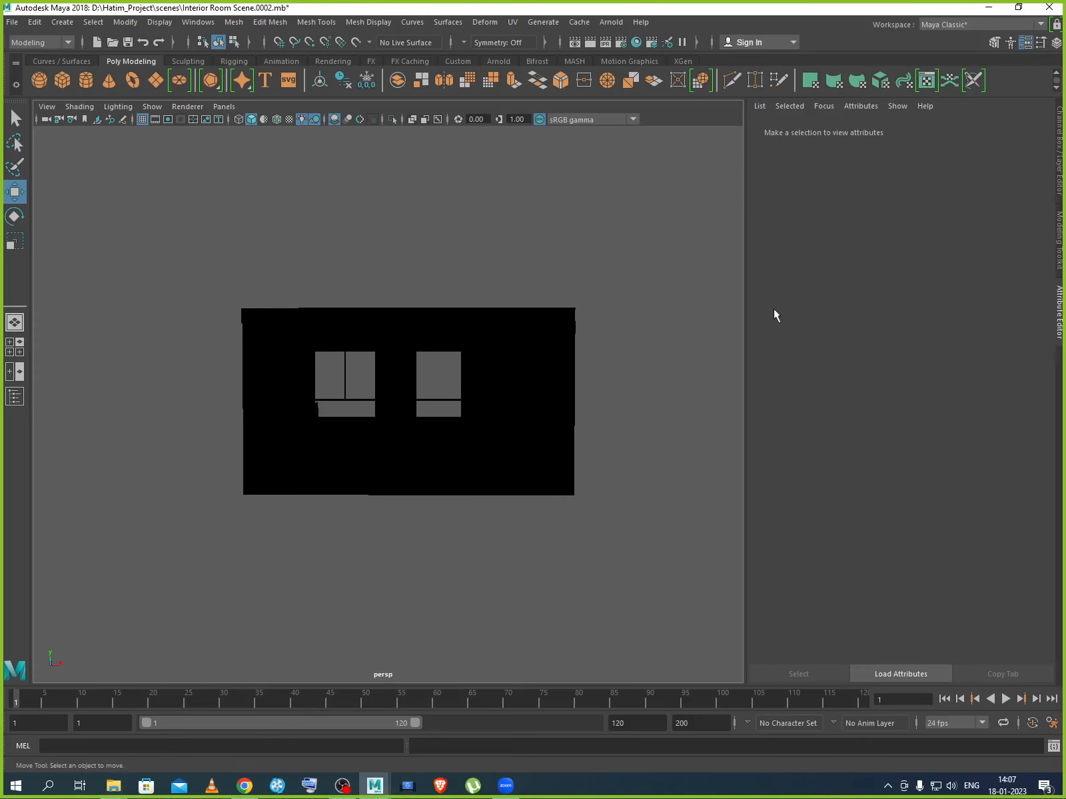
pyautogui.click(1059, 313)
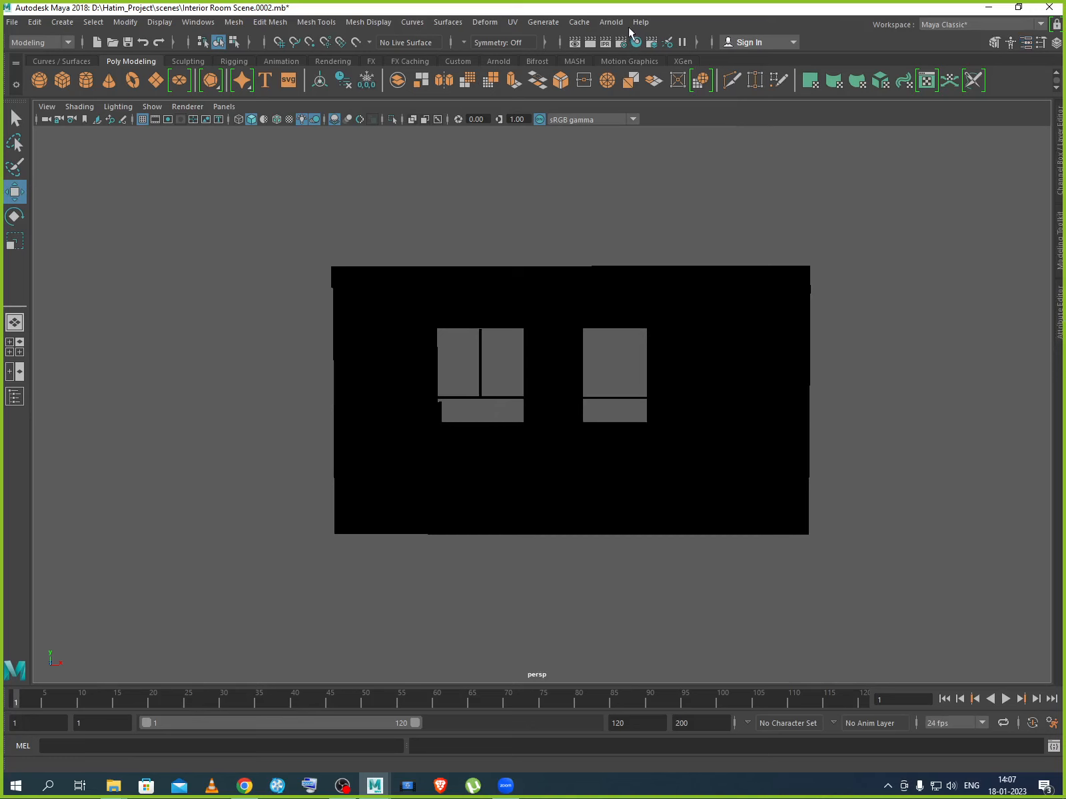
pyautogui.click(1060, 319)
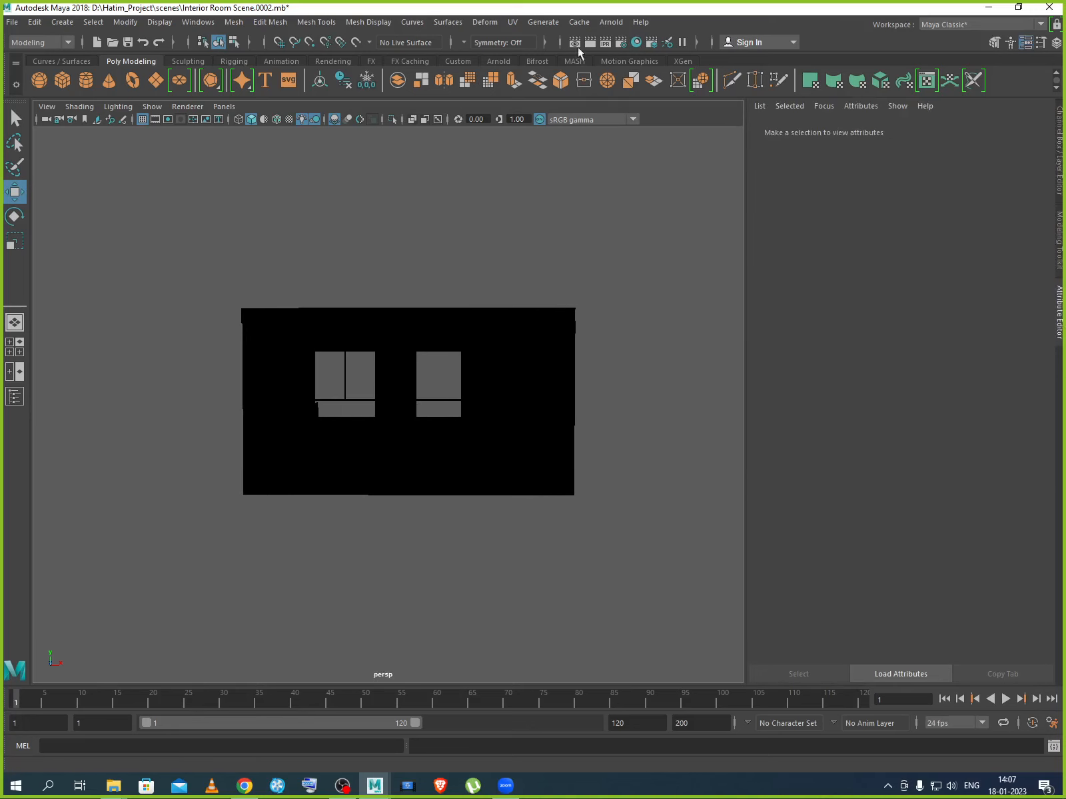
# Create a new Arnold skydome light with a plain color and enable its Use Color Temperature option.
pyautogui.click(611, 22)
pyautogui.moveTo(660, 89)
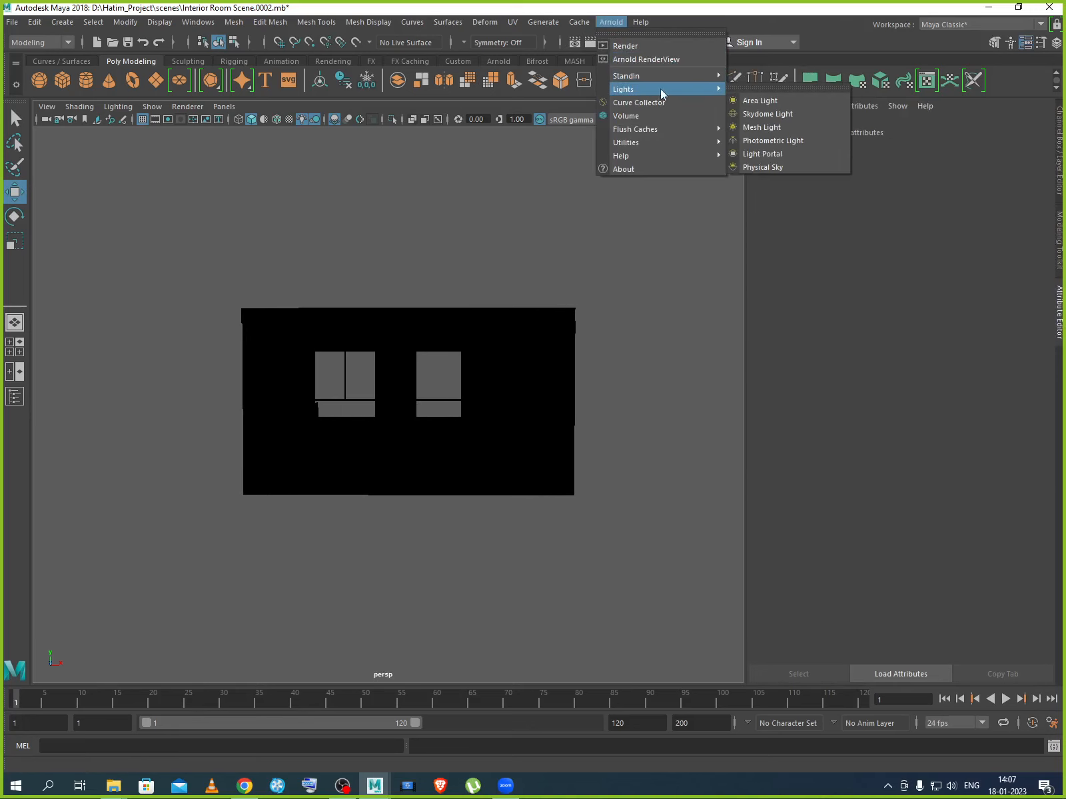
pyautogui.click(774, 113)
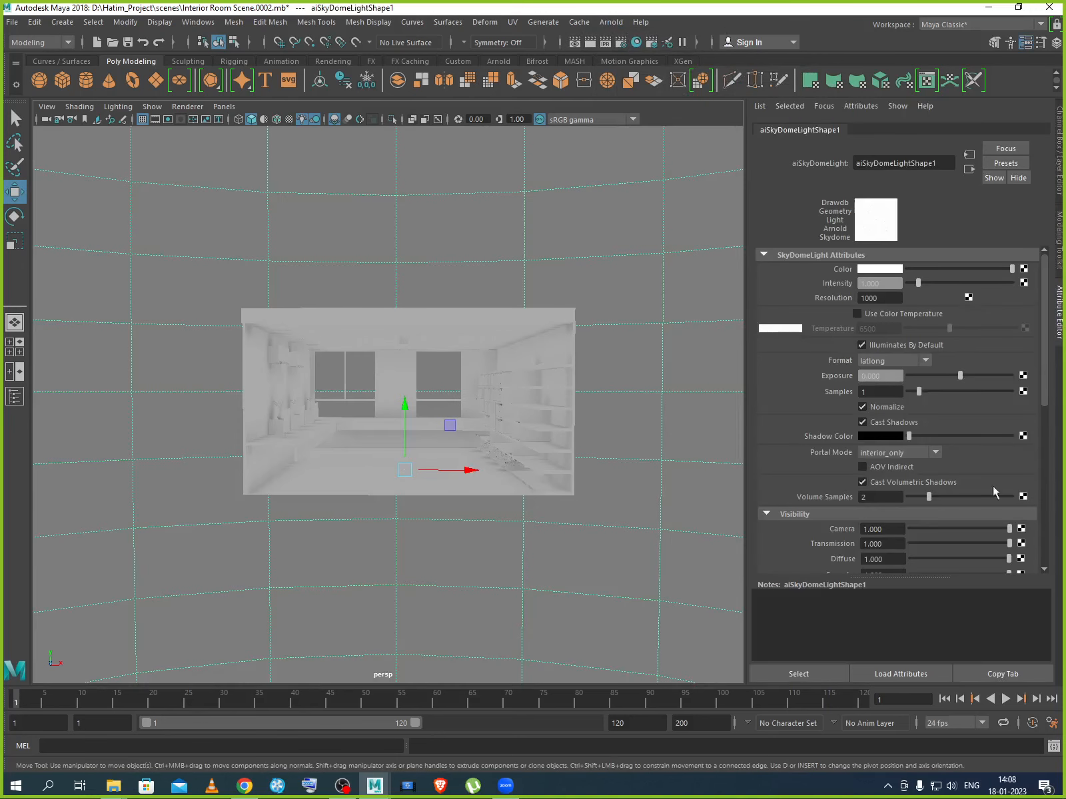
pyautogui.click(1023, 270)
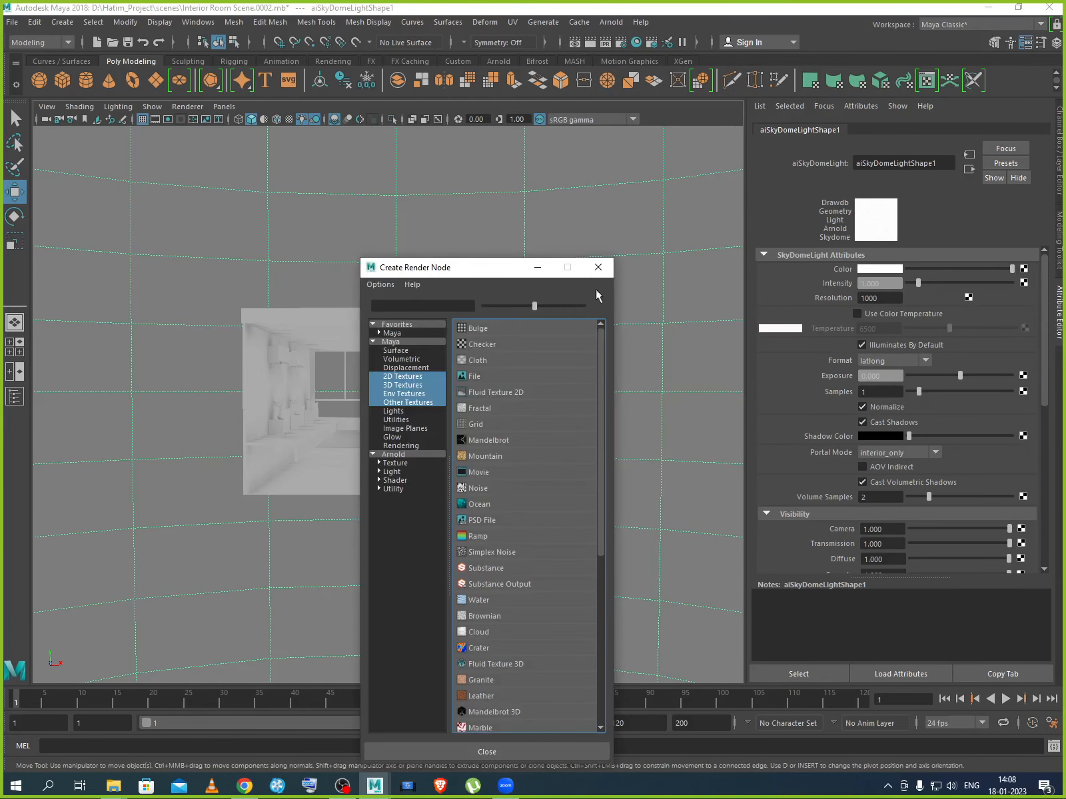
pyautogui.click(600, 267)
pyautogui.click(900, 313)
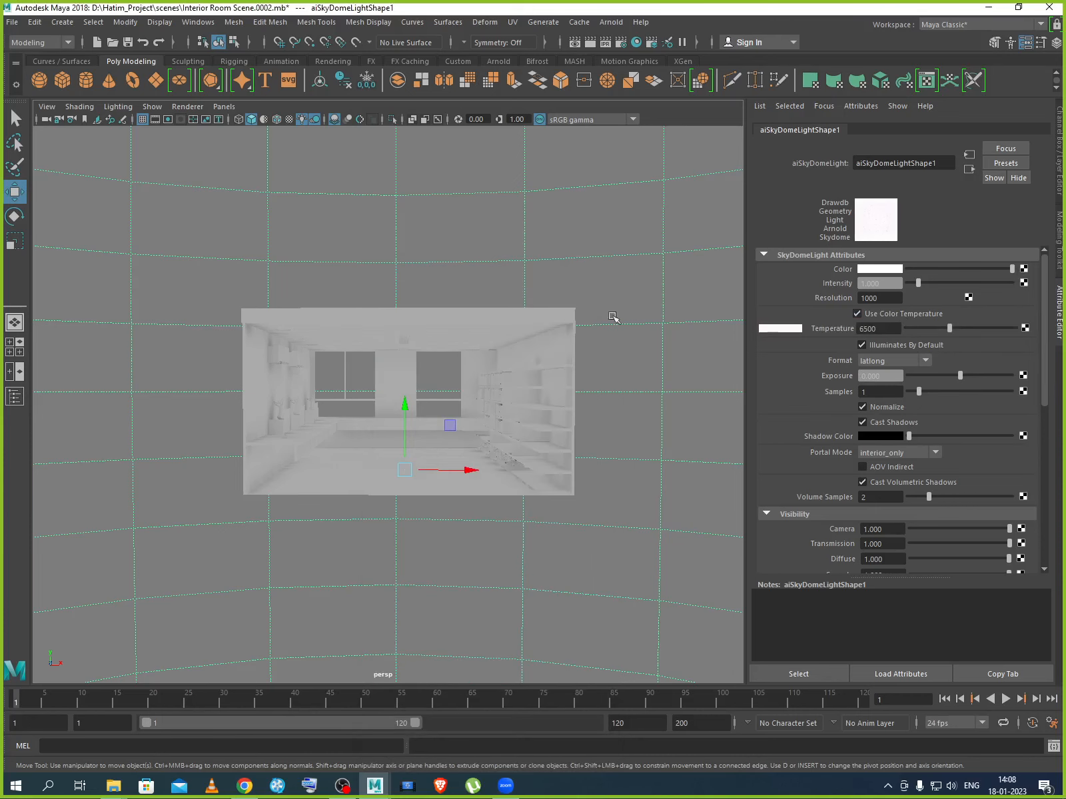
# Reopen the Arnold RenderView for the room interior, compare the stored snapshots and start a live render.
pyautogui.scroll(10, 471, 624)
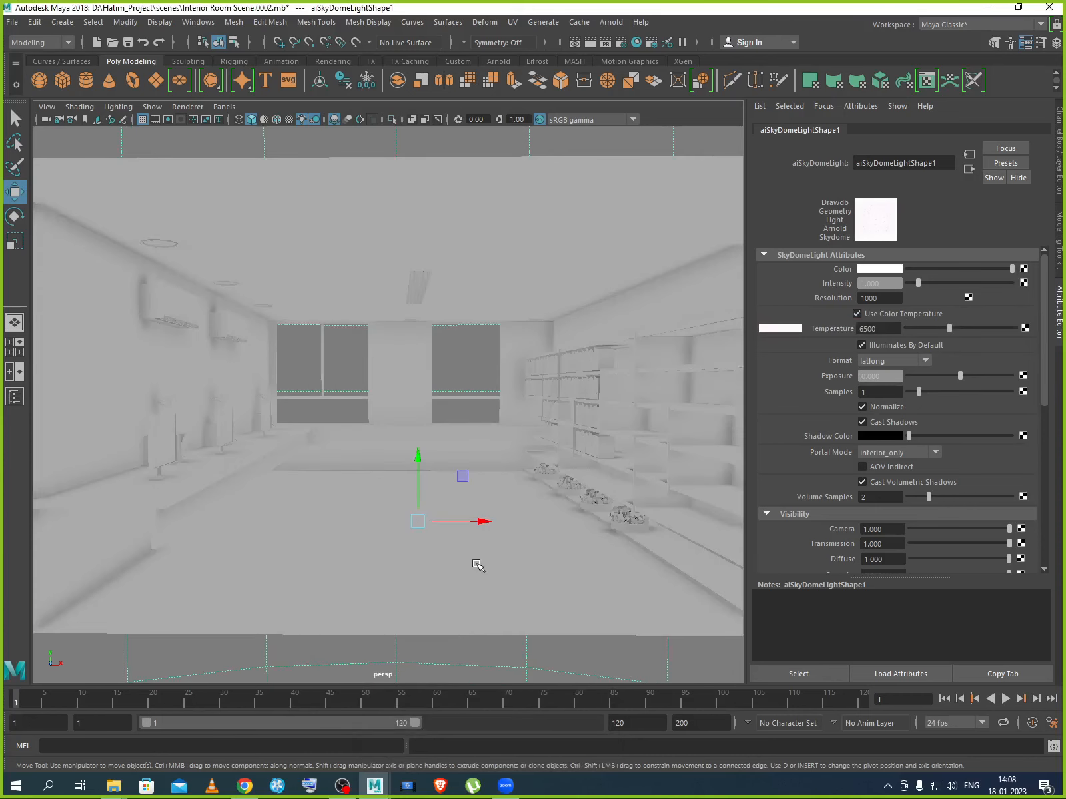
pyautogui.click(640, 22)
pyautogui.click(627, 63)
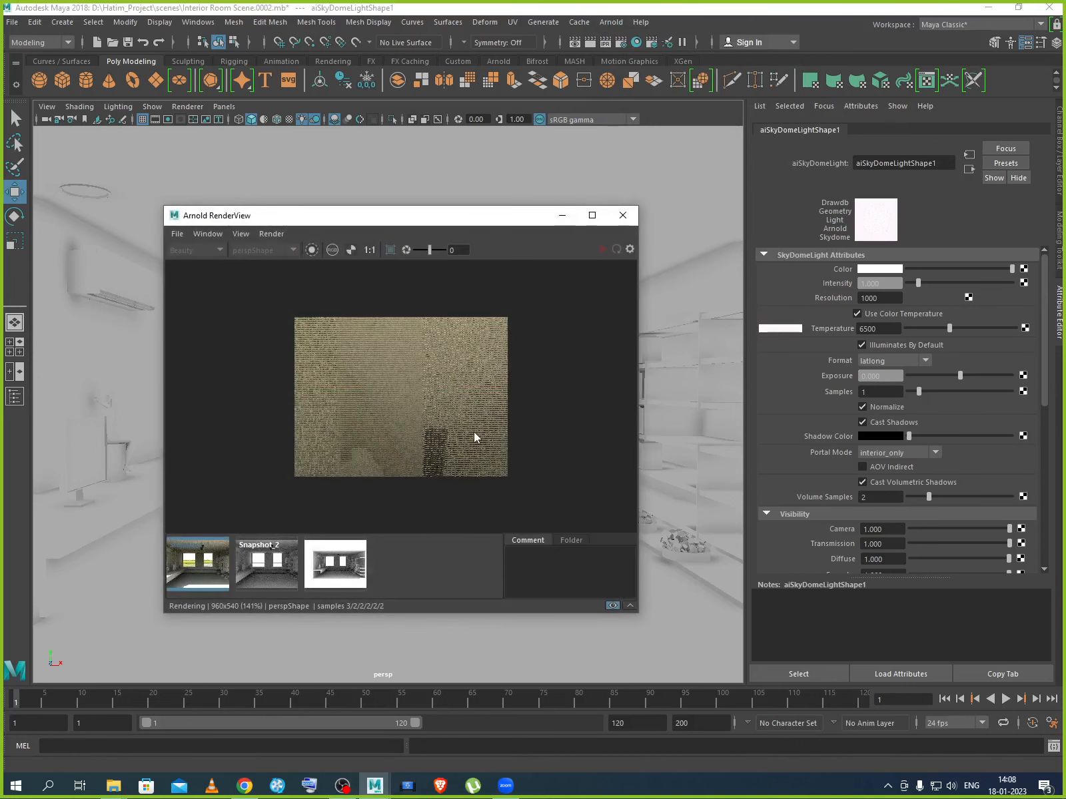
pyautogui.scroll(2, 475, 435)
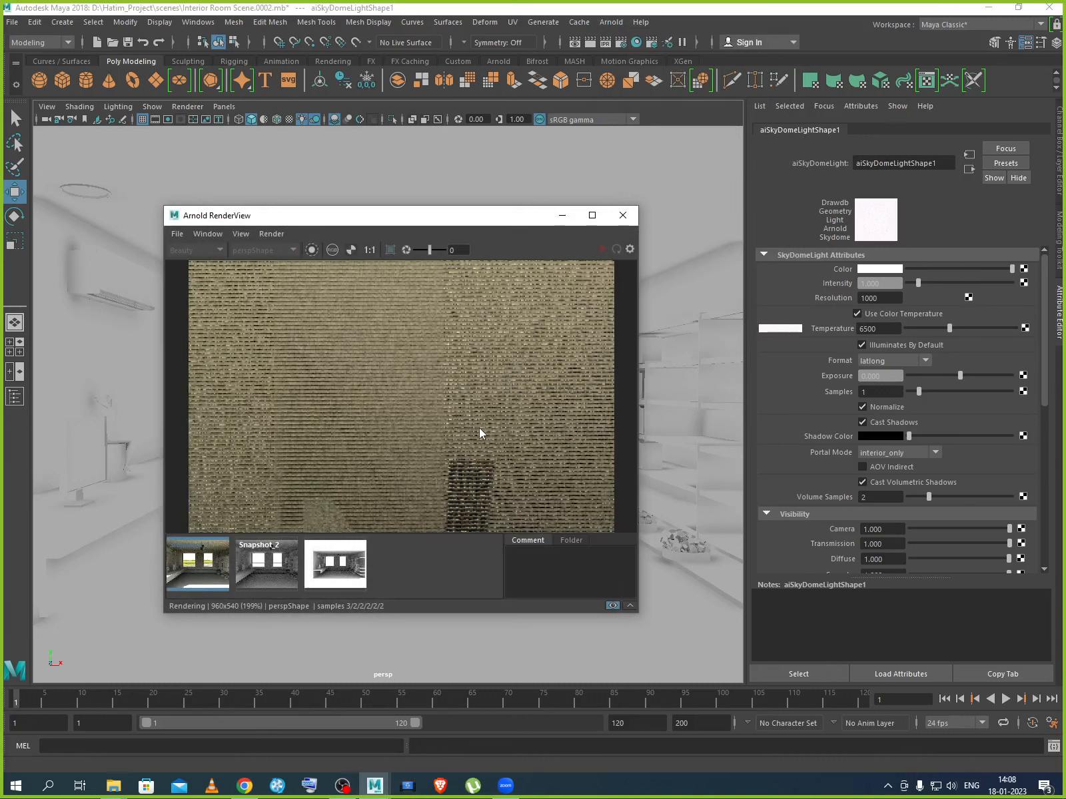
pyautogui.click(363, 568)
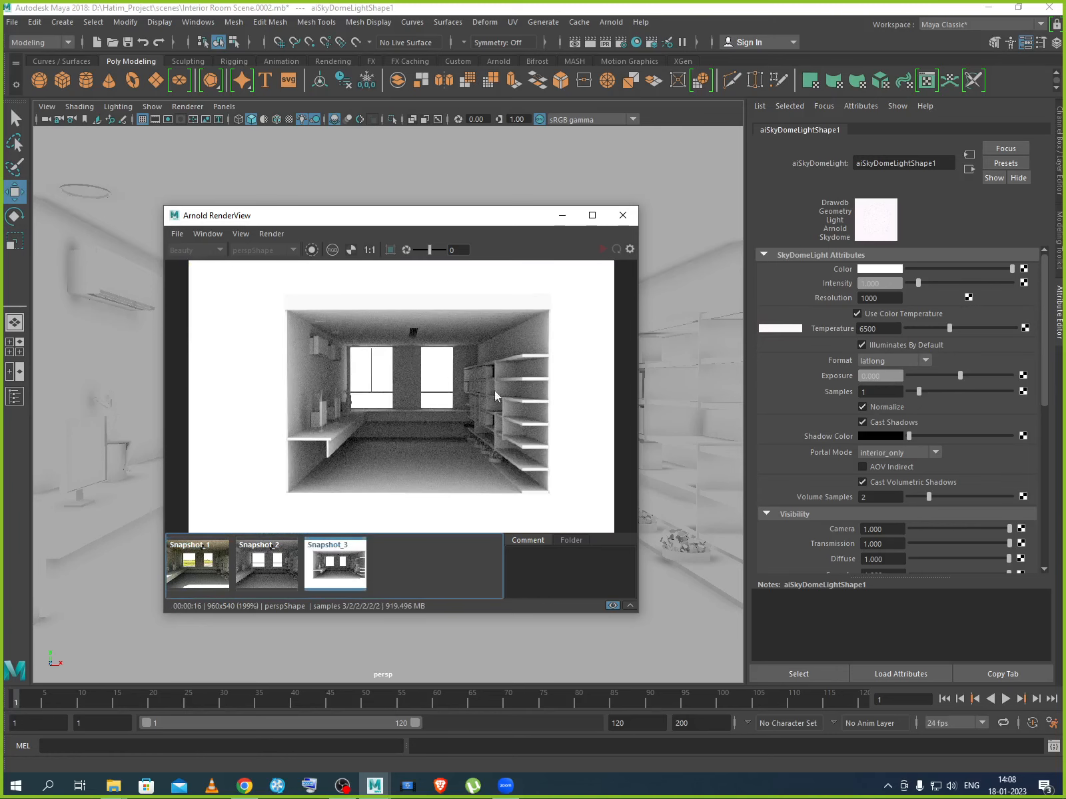
pyautogui.click(275, 574)
pyautogui.click(210, 574)
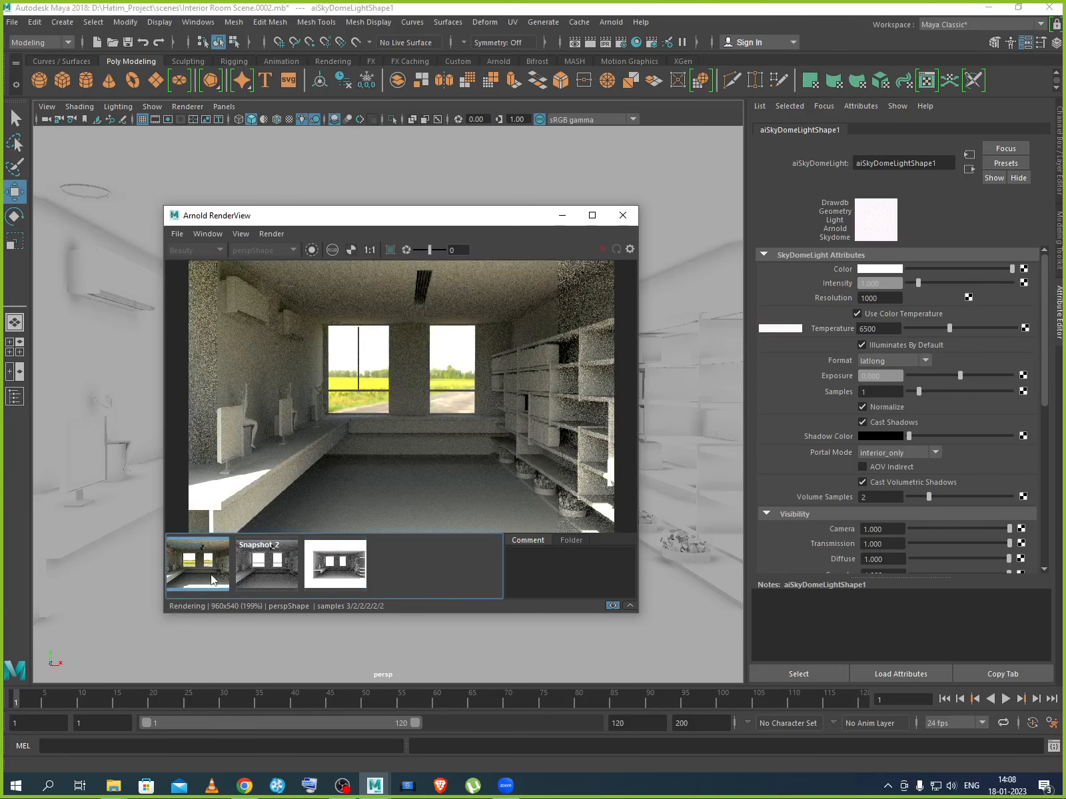
pyautogui.click(313, 576)
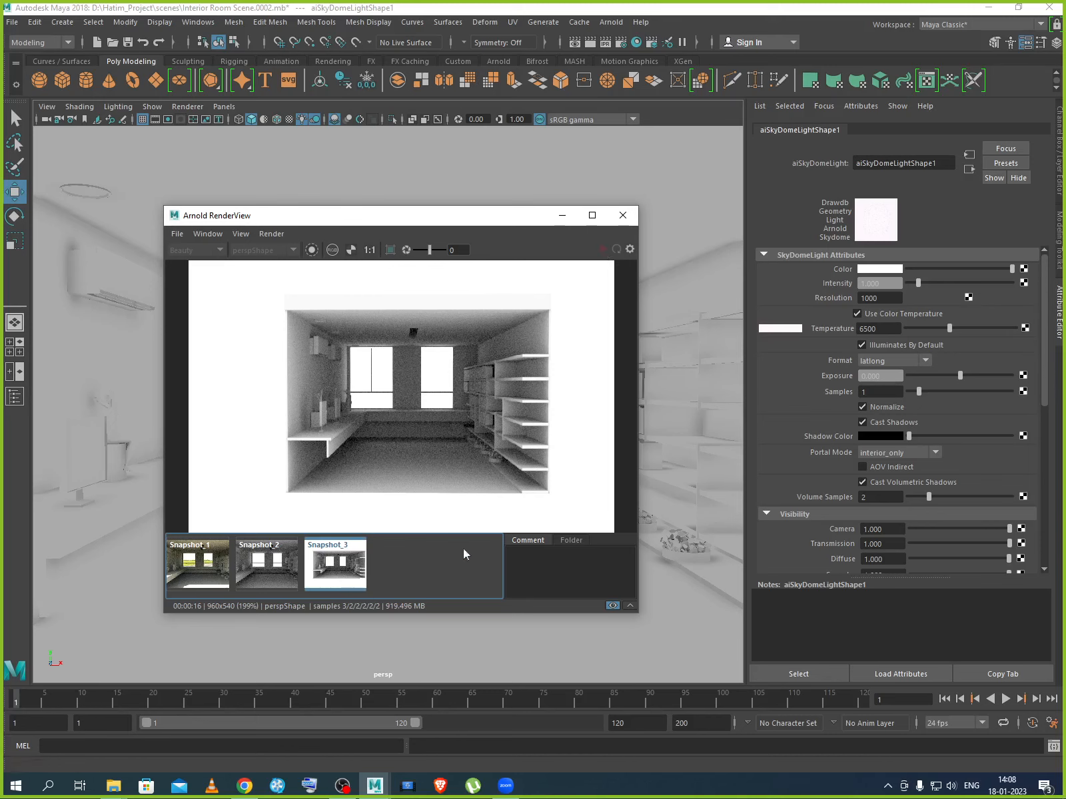
pyautogui.click(373, 577)
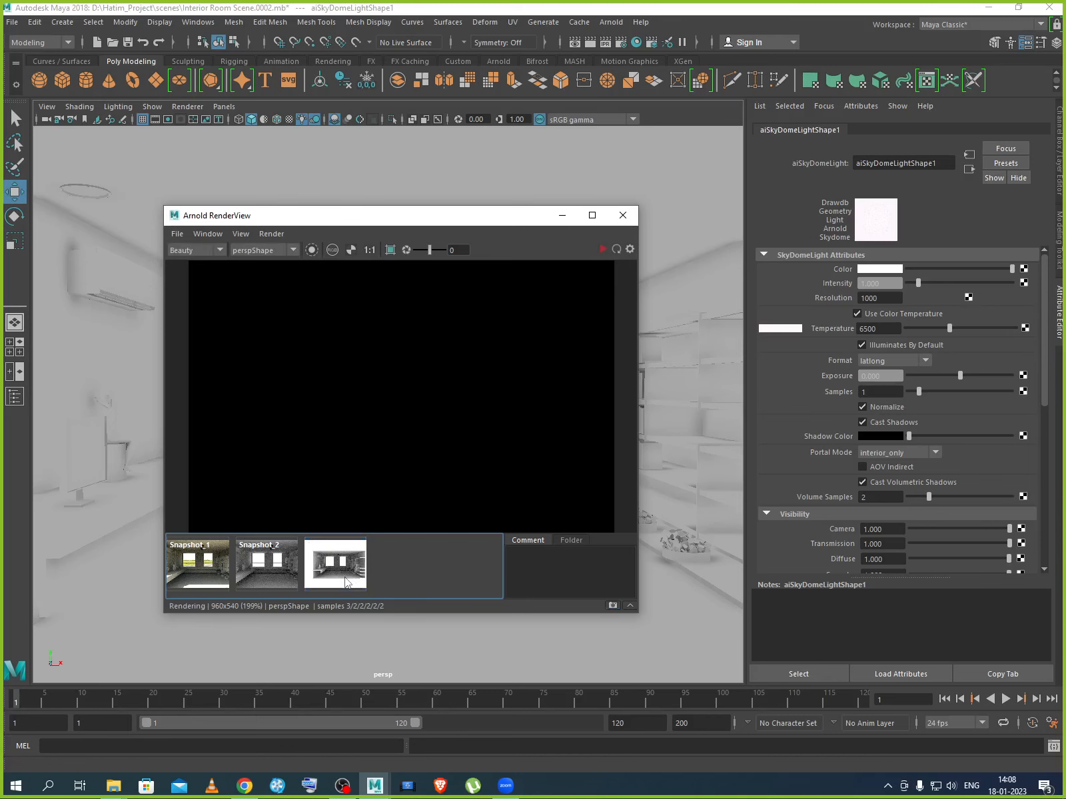
pyautogui.click(601, 250)
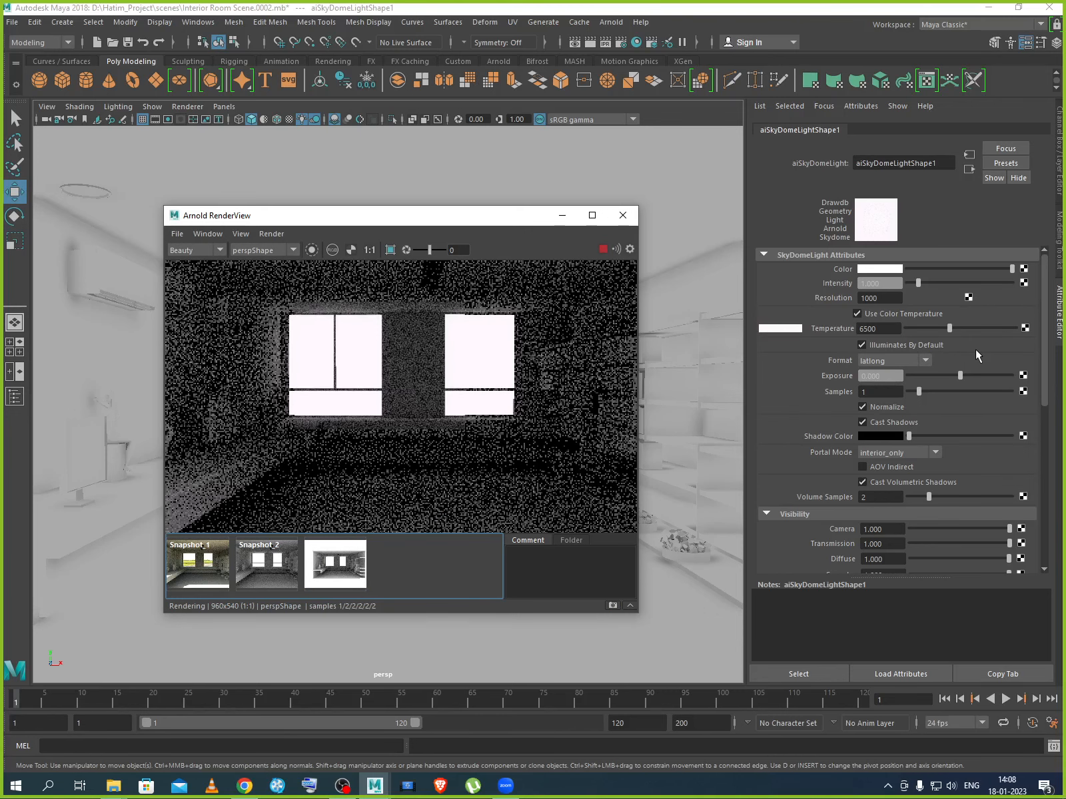
# Try a skydome temperature of 4043 and test Normalize switched off, leaving it enabled.
pyautogui.moveTo(947, 333); pyautogui.dragTo(932, 333)
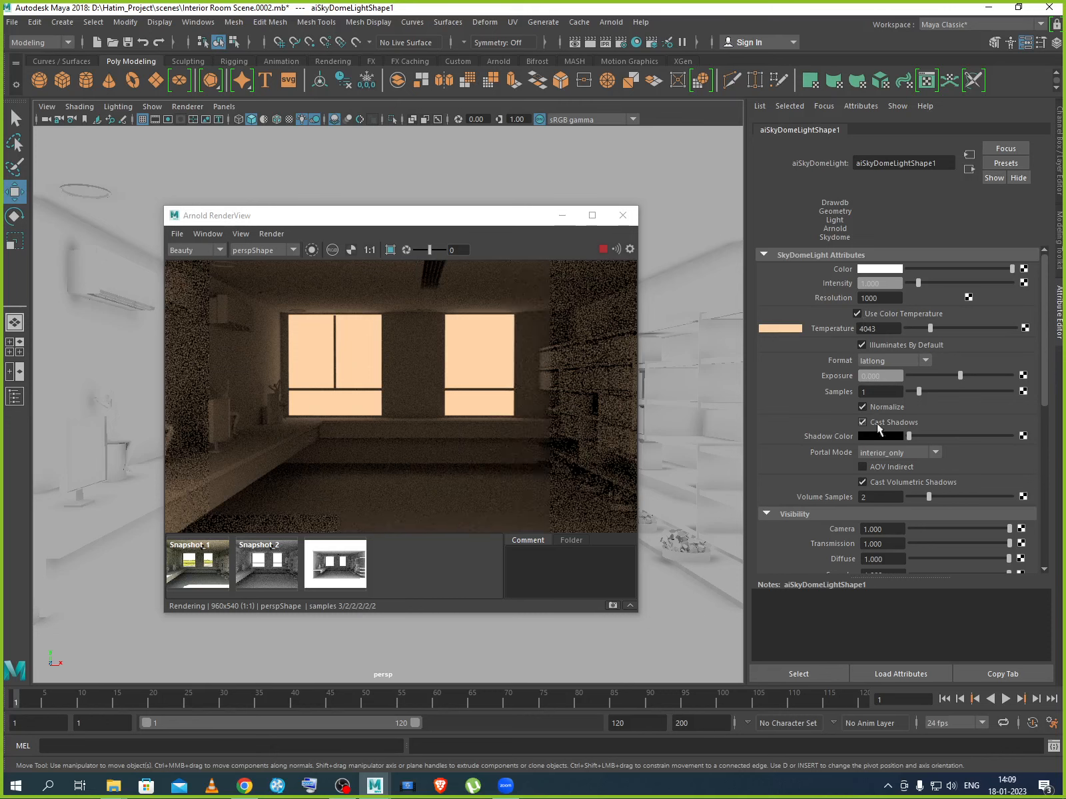
pyautogui.click(863, 407)
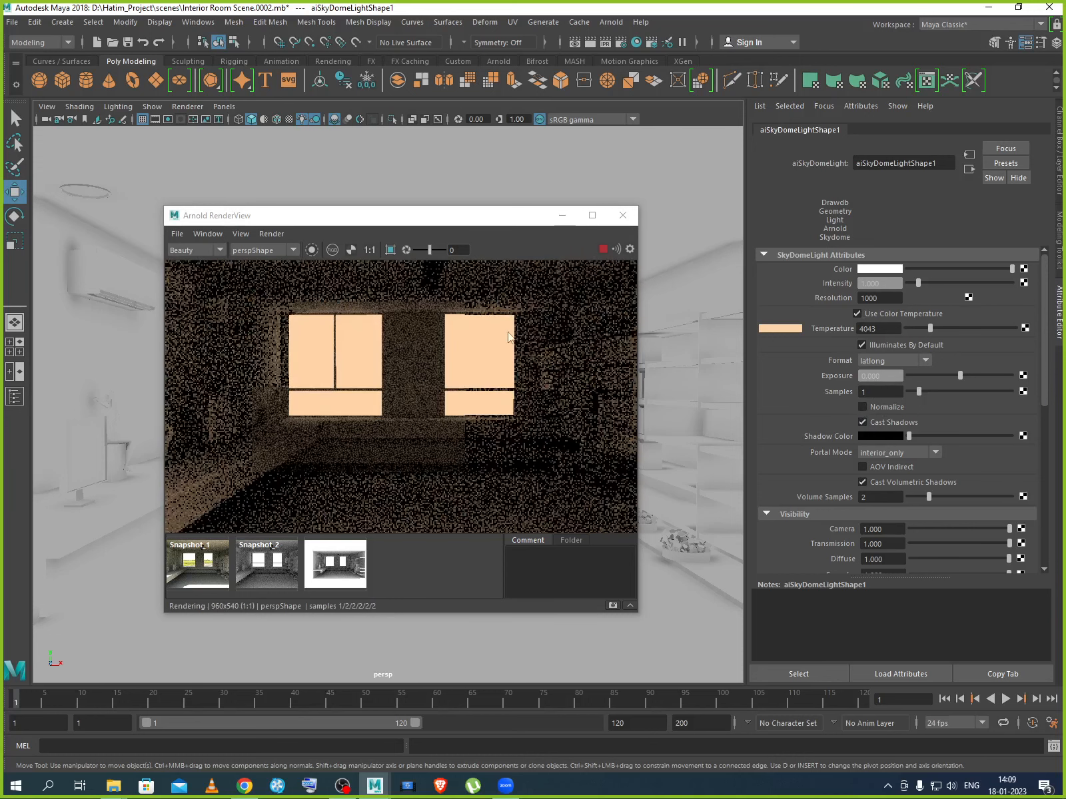
pyautogui.click(862, 407)
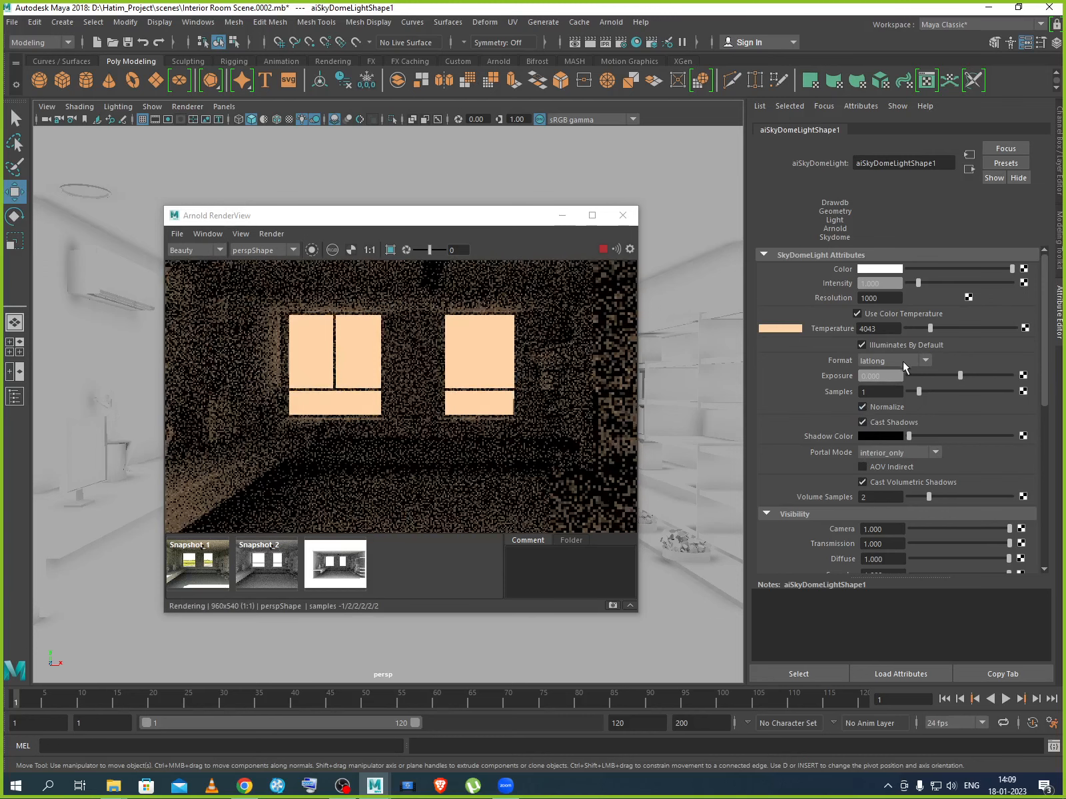
# Try skydome color temperatures of 2478, 5435 and 5000 in the live render.
pyautogui.moveTo(922, 329); pyautogui.dragTo(917, 329)
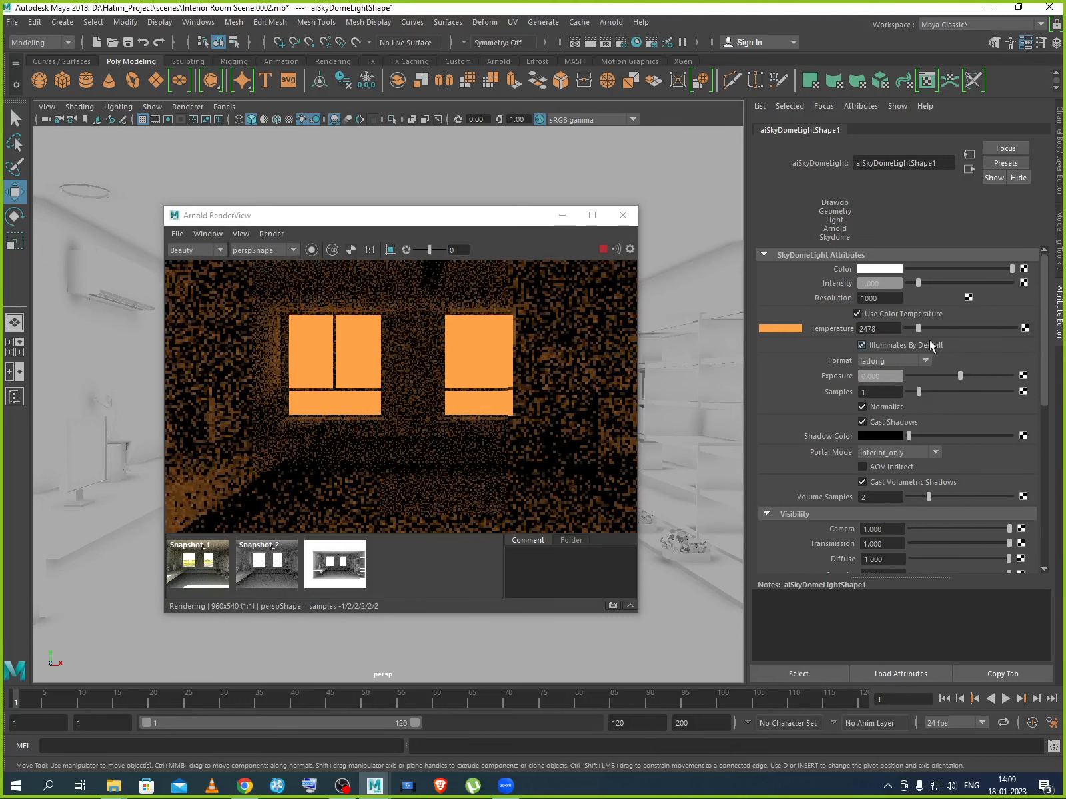
pyautogui.click(940, 328)
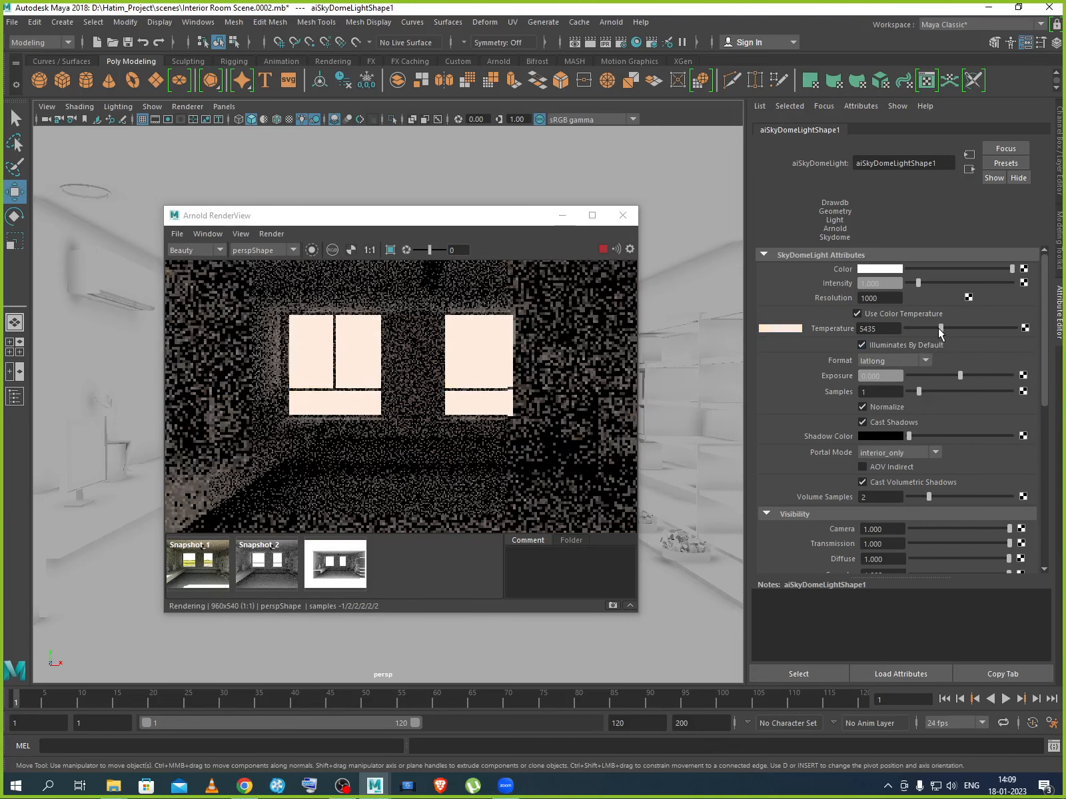
pyautogui.moveTo(938, 329); pyautogui.dragTo(936, 328)
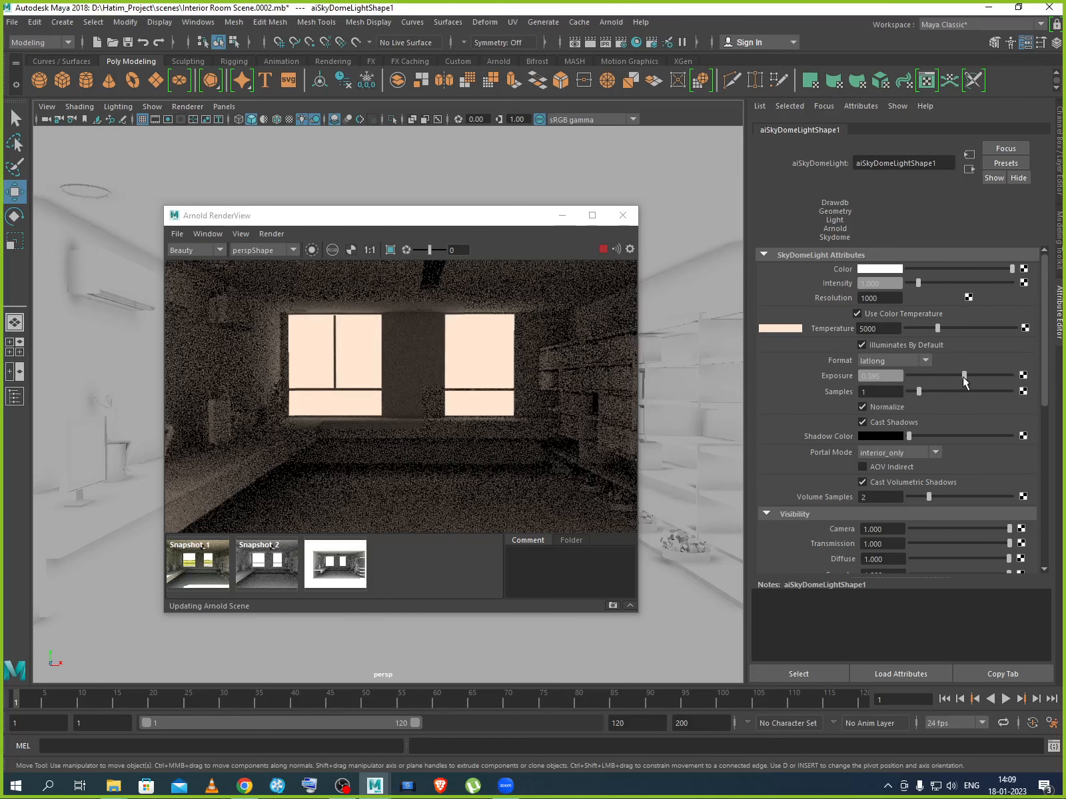
# Test different exposures and a cool 10130 temperature on the skydome, settling on temperature 4739 and exposure of about 0.724.
pyautogui.moveTo(960, 375); pyautogui.dragTo(979, 377)
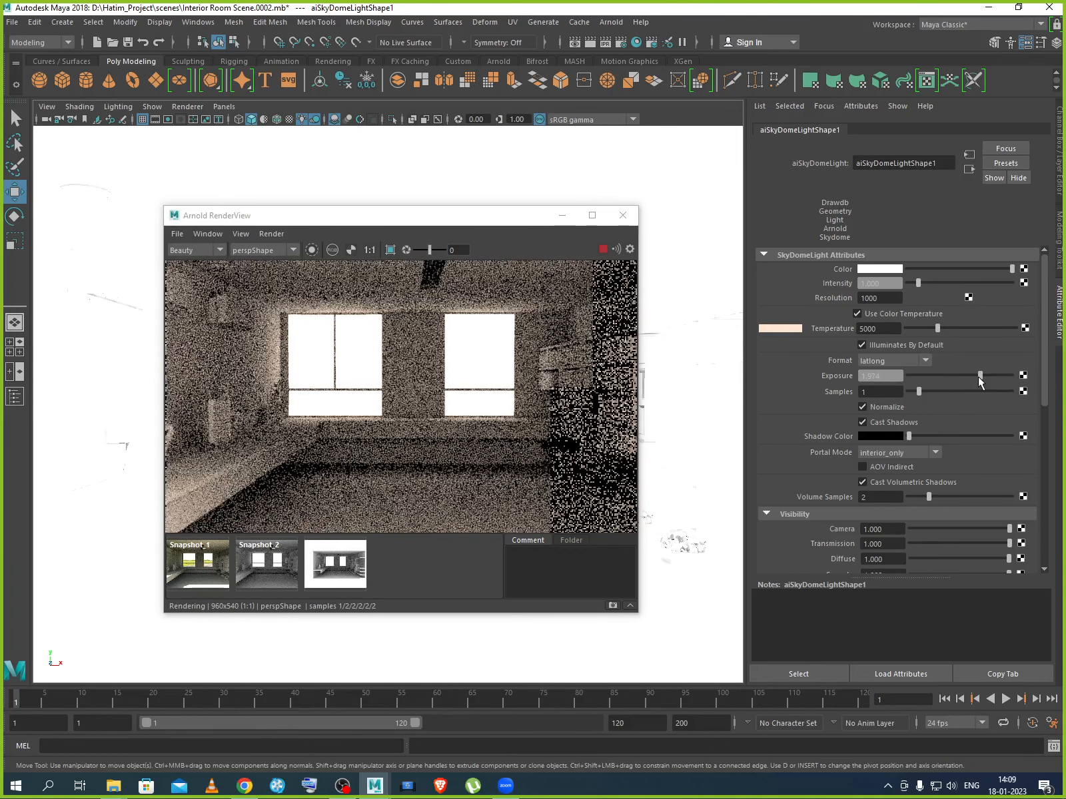
pyautogui.moveTo(979, 377); pyautogui.dragTo(957, 377)
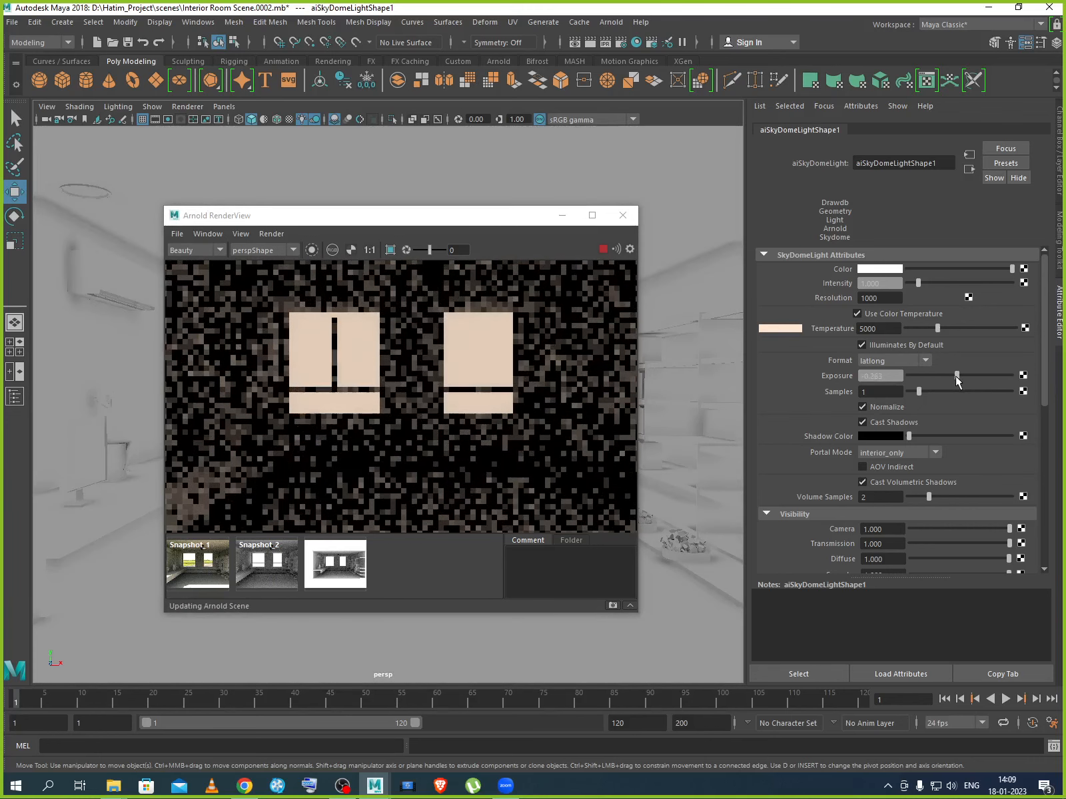
pyautogui.moveTo(965, 328); pyautogui.dragTo(977, 328)
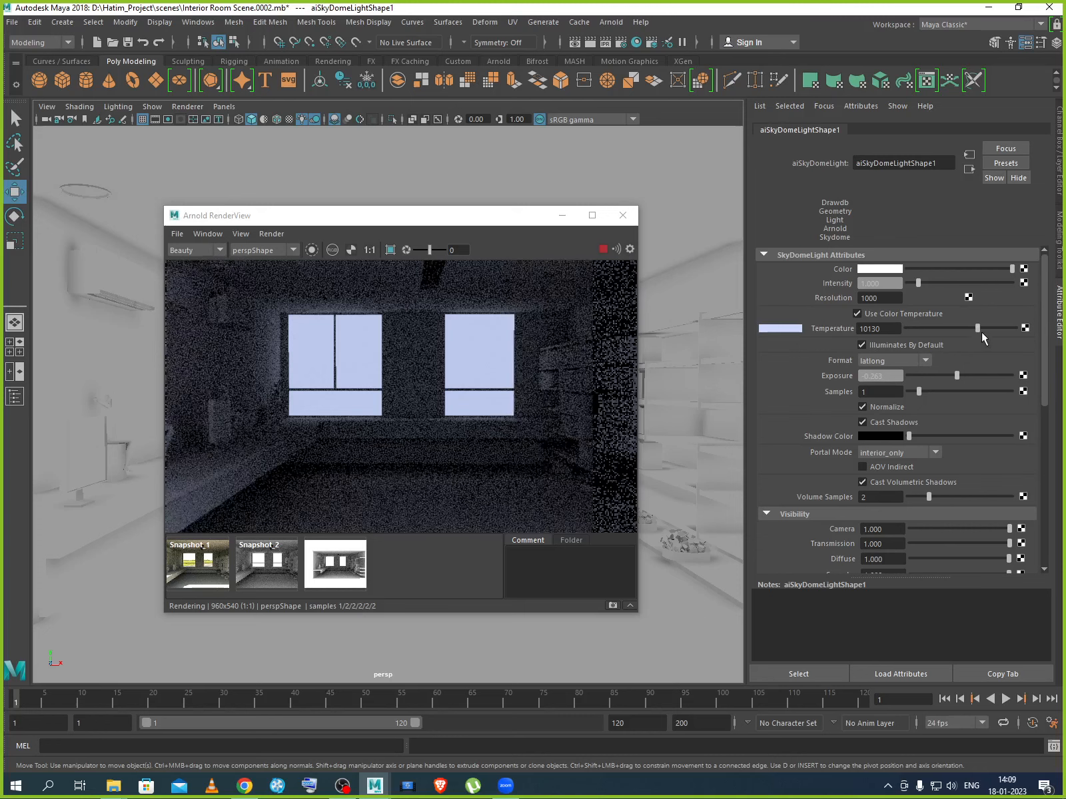
pyautogui.moveTo(977, 333); pyautogui.dragTo(935, 333)
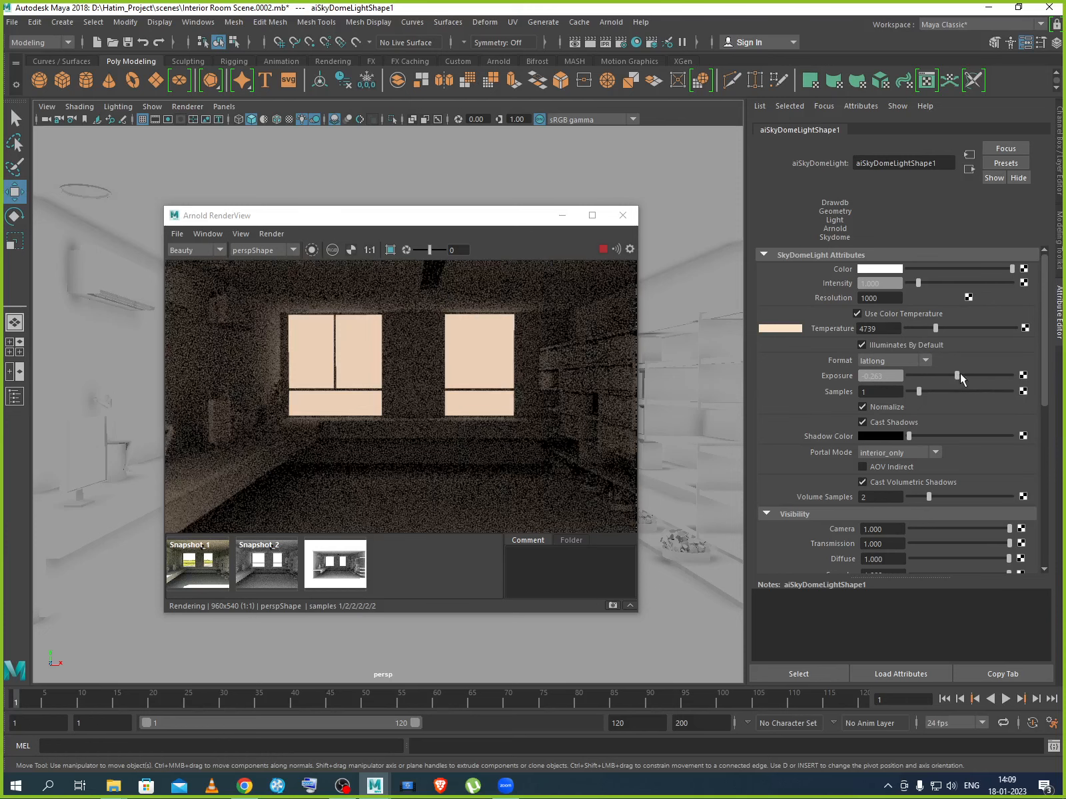
pyautogui.moveTo(957, 376); pyautogui.dragTo(966, 375)
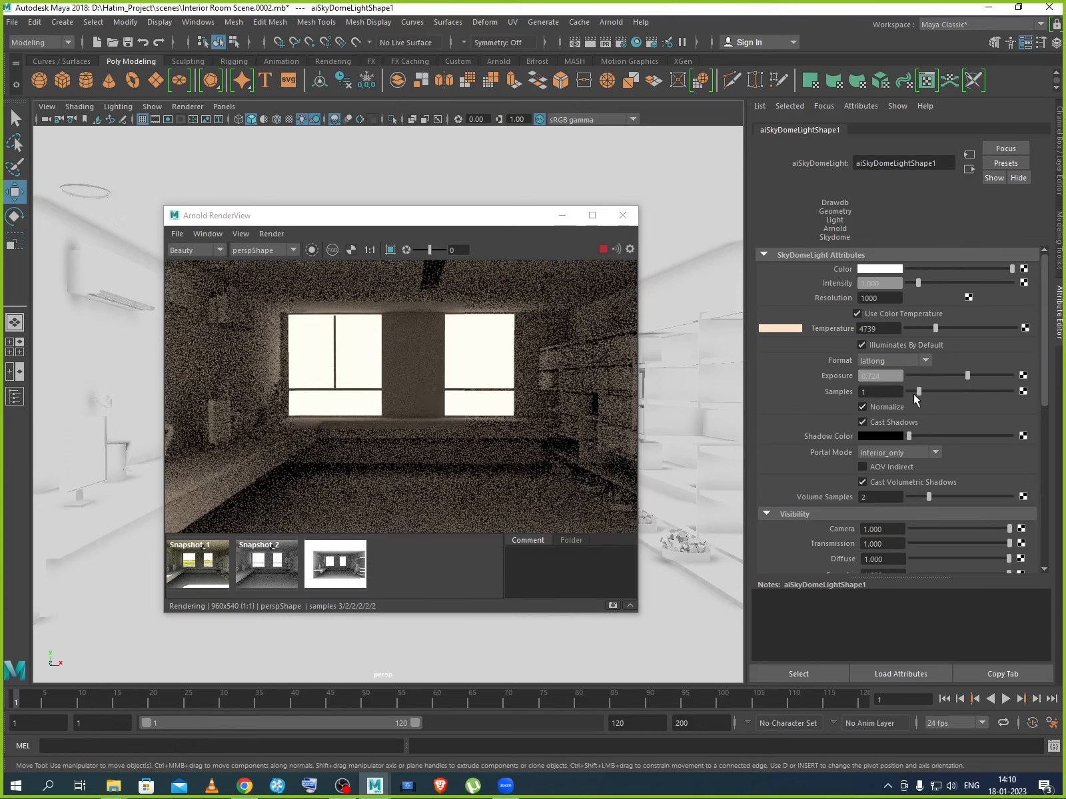
# Raise the skydome light's samples to 4 and its intensity to about 2.468.
pyautogui.moveTo(919, 392); pyautogui.dragTo(929, 392)
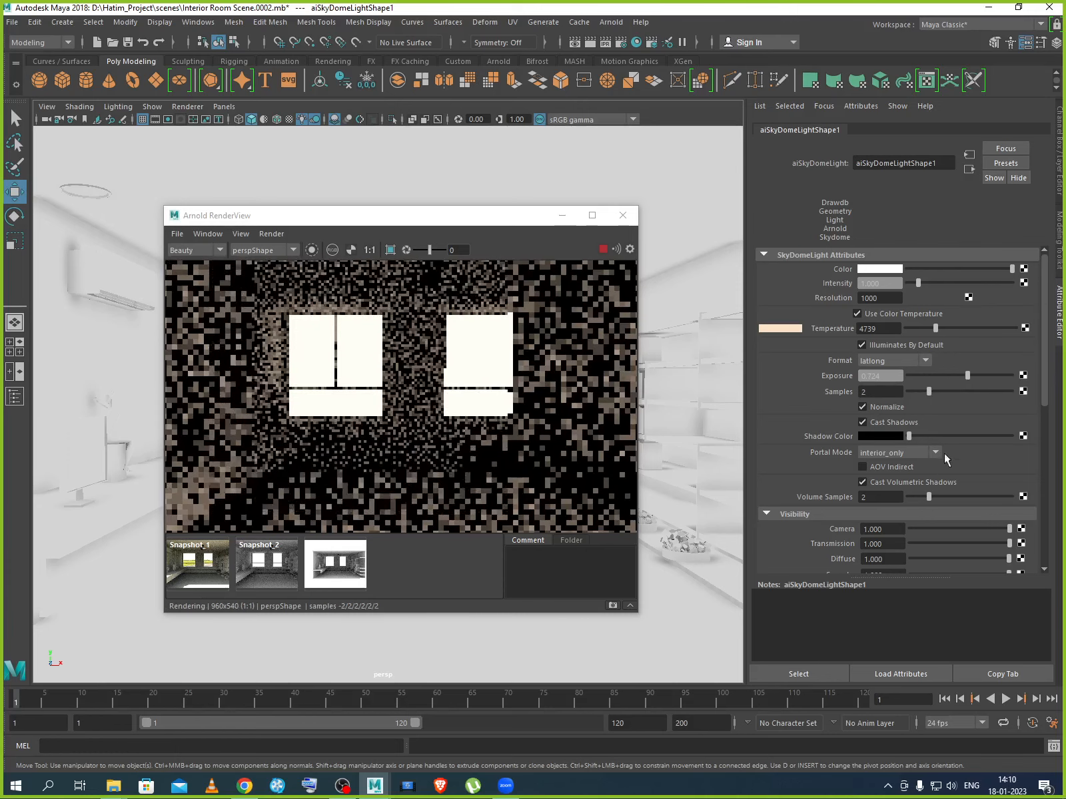
pyautogui.click(947, 392)
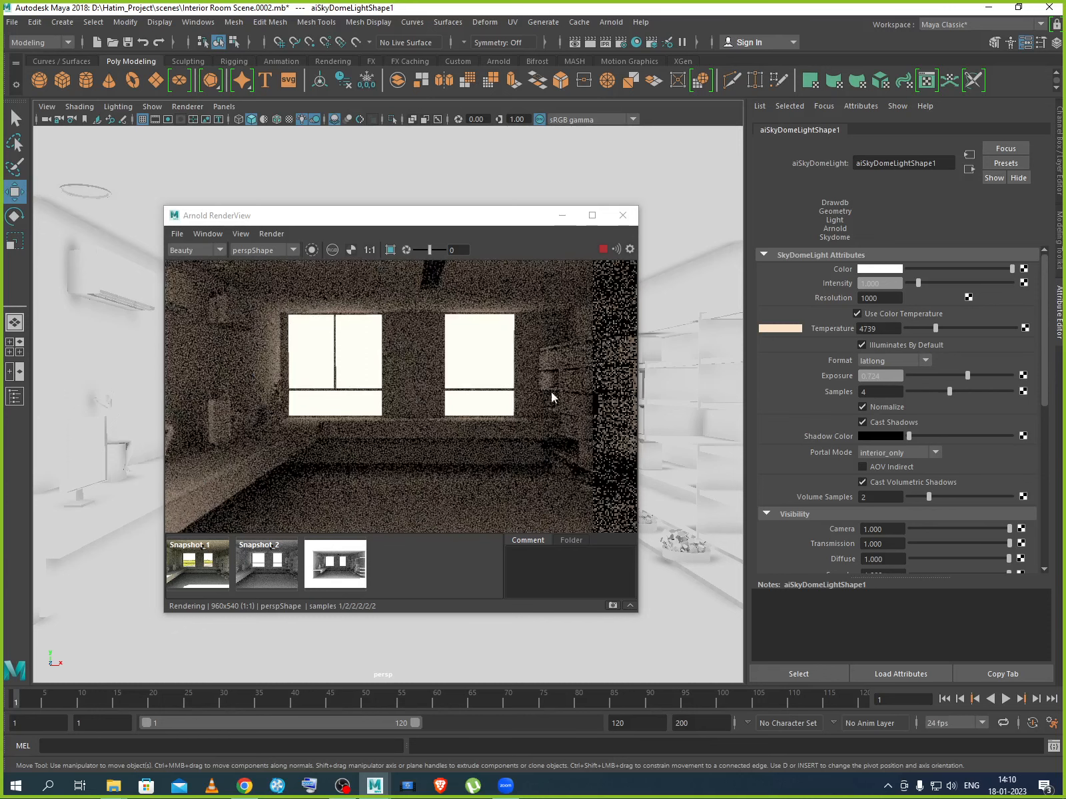
pyautogui.scroll(3, 552, 398)
pyautogui.scroll(-2, 545, 405)
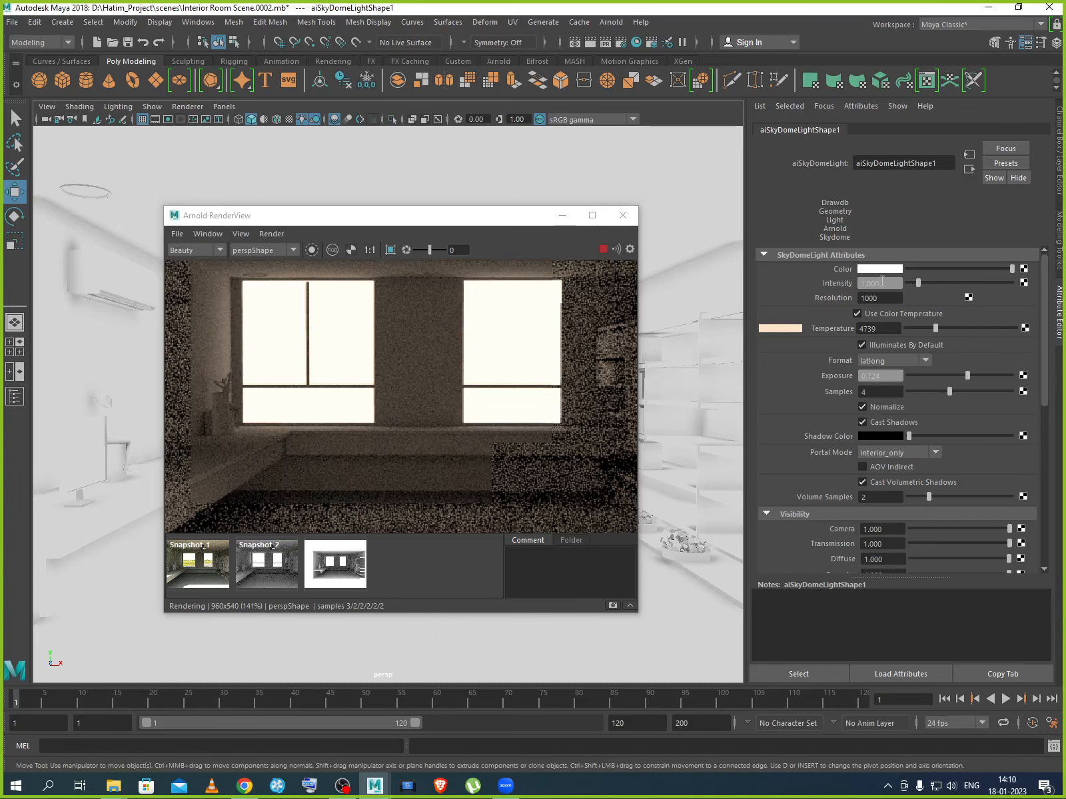
pyautogui.click(933, 284)
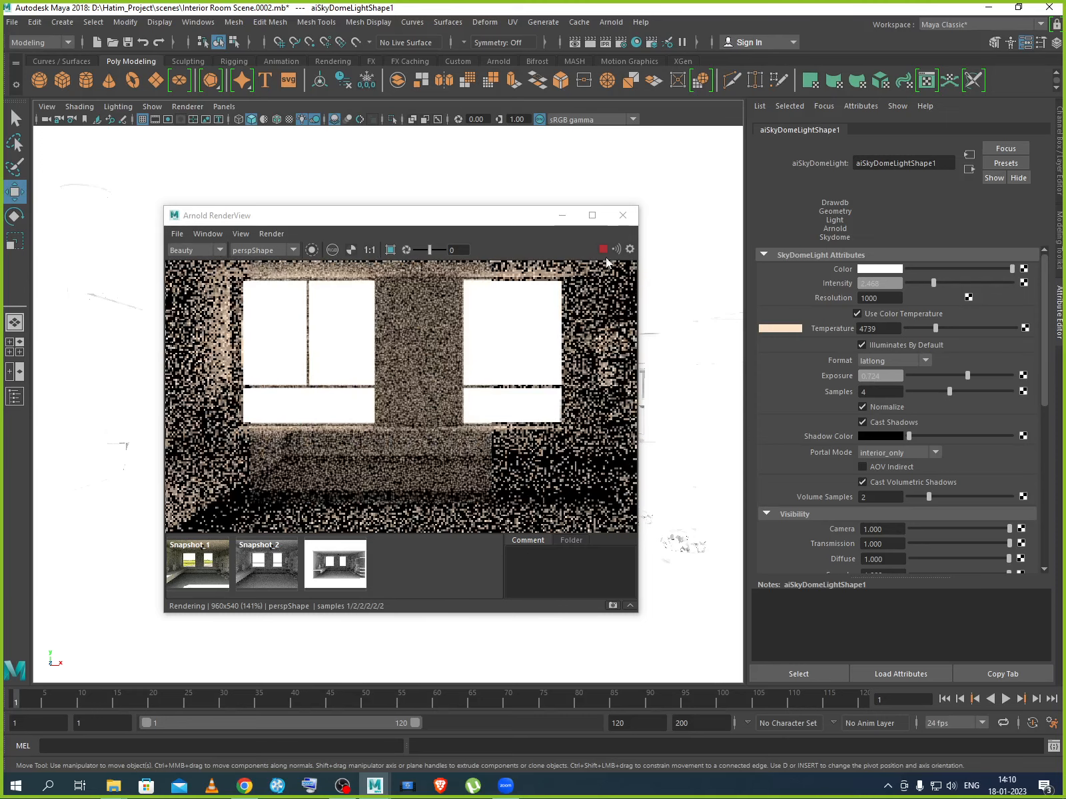
# Store a snapshot of the warm skydome render in the enlarged render view and compare it with the three earlier snapshots.
pyautogui.click(592, 215)
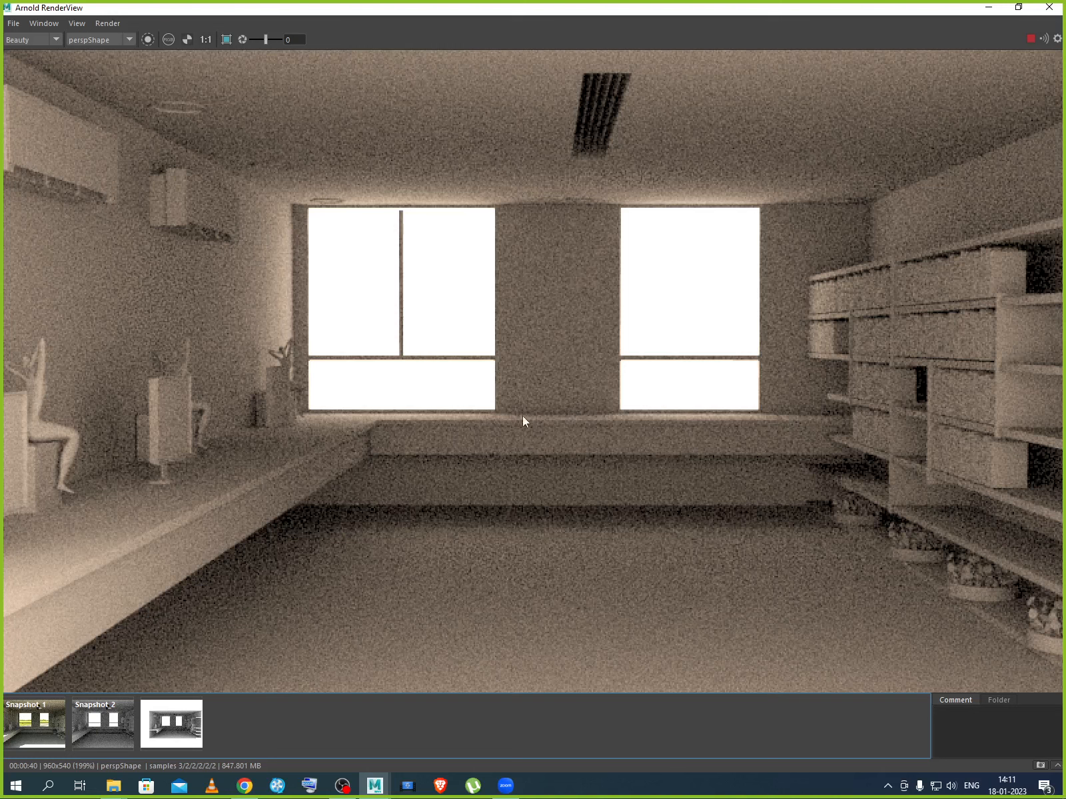
pyautogui.click(1041, 767)
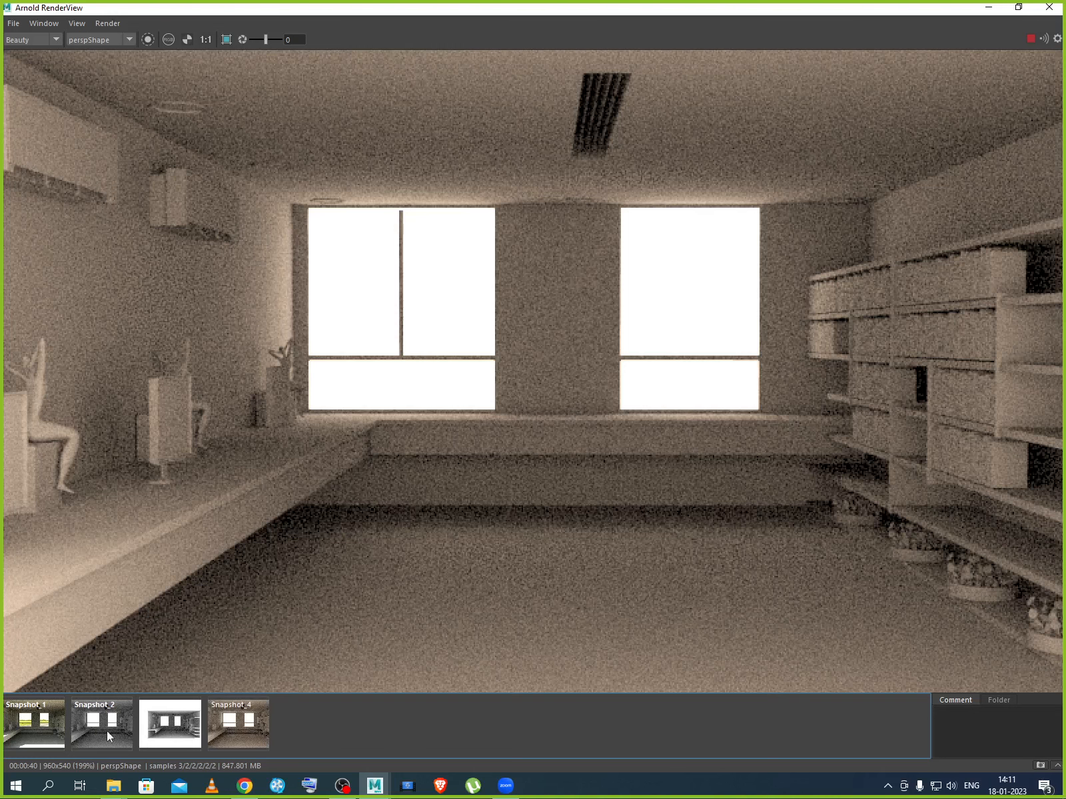
pyautogui.click(41, 727)
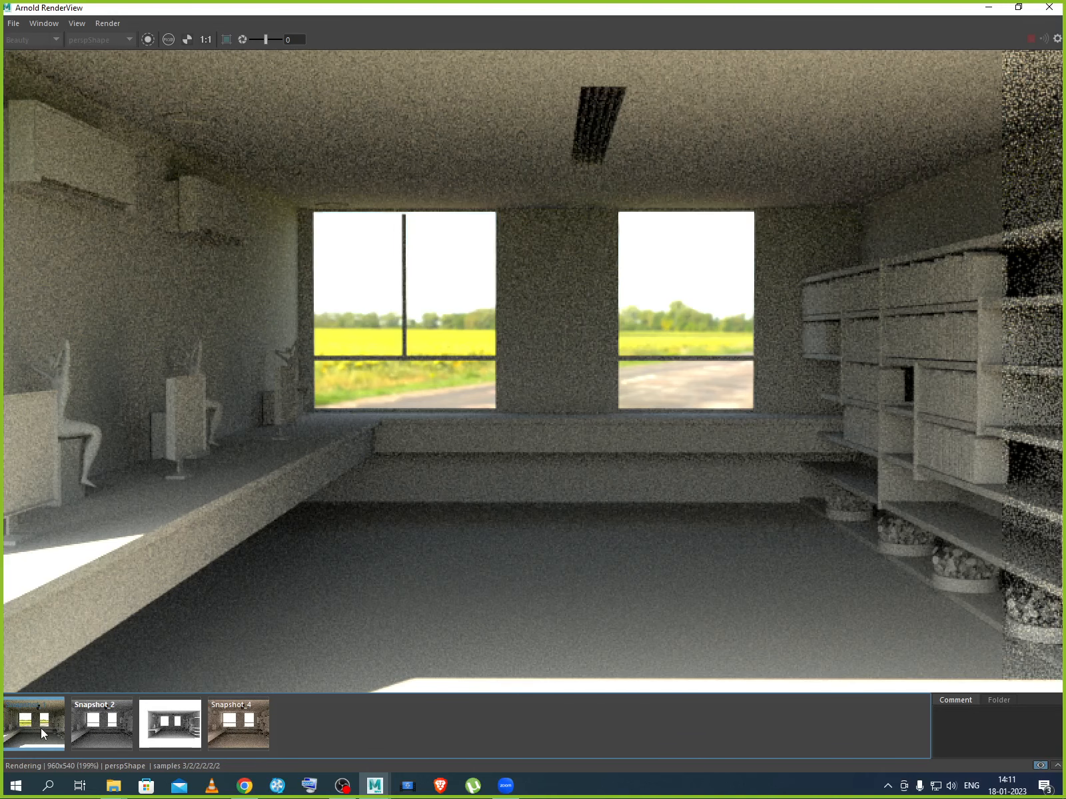
pyautogui.click(105, 734)
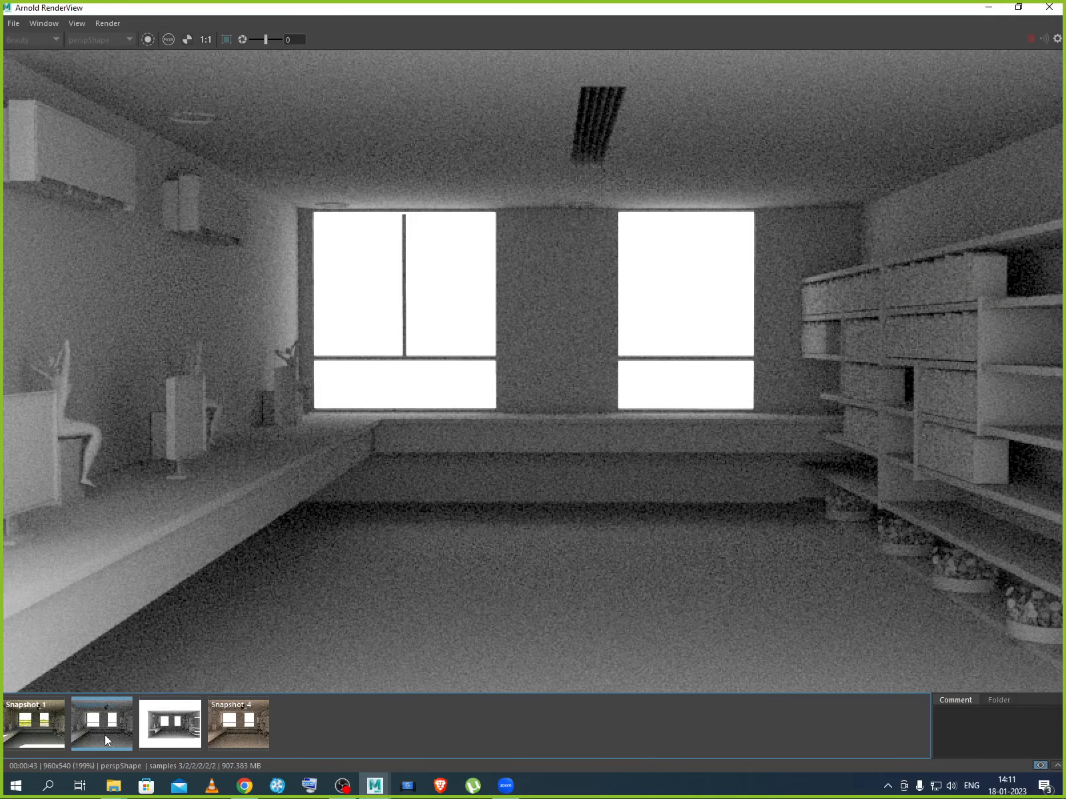
pyautogui.click(168, 740)
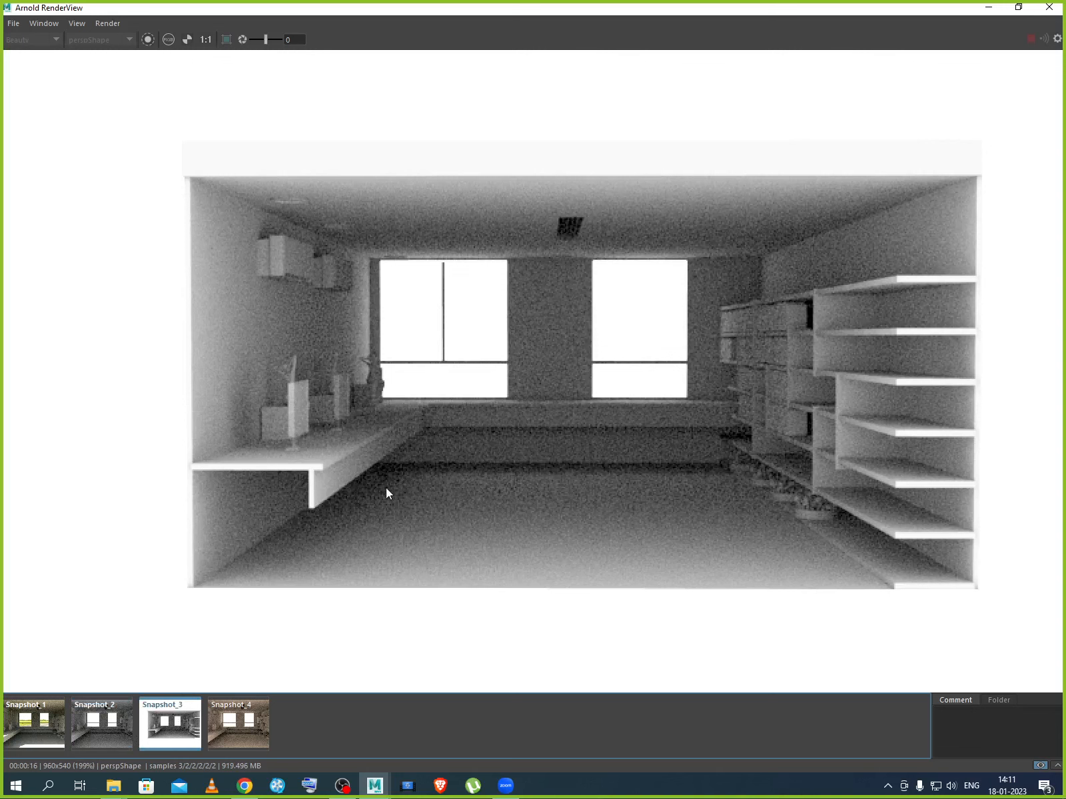
pyautogui.click(259, 737)
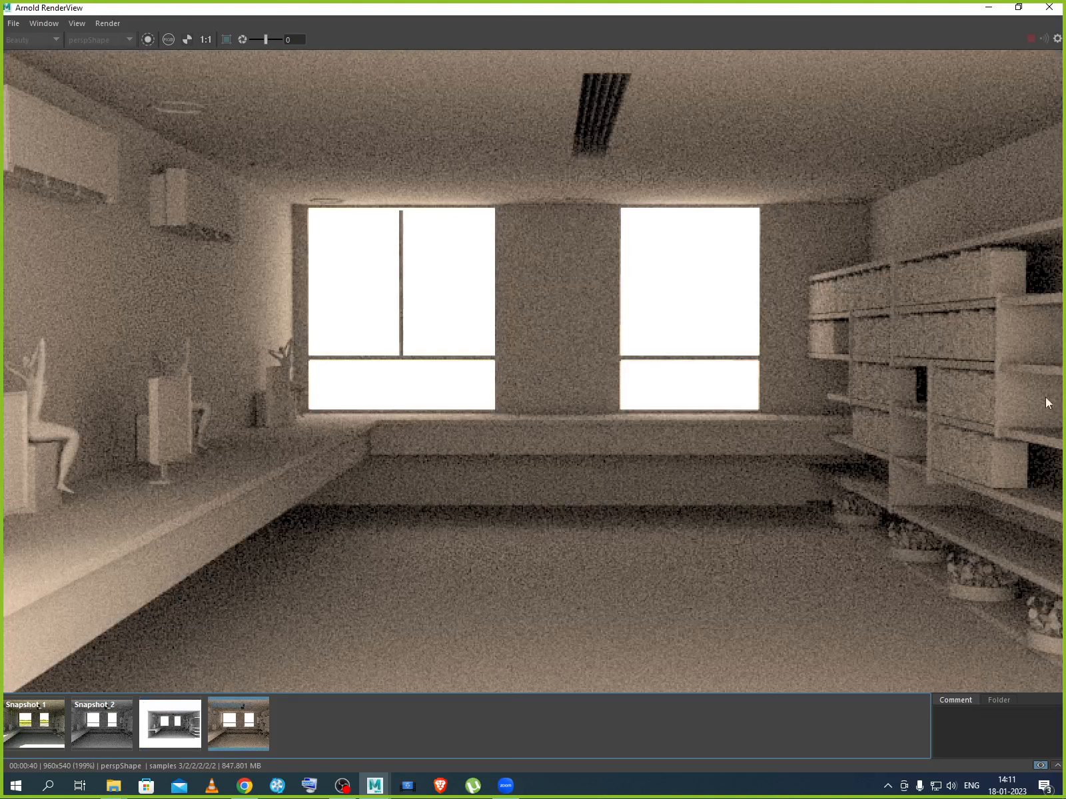
# Return the render view to its smaller window size, inspect the render at 1:1 scale, and close the view.
pyautogui.click(1017, 8)
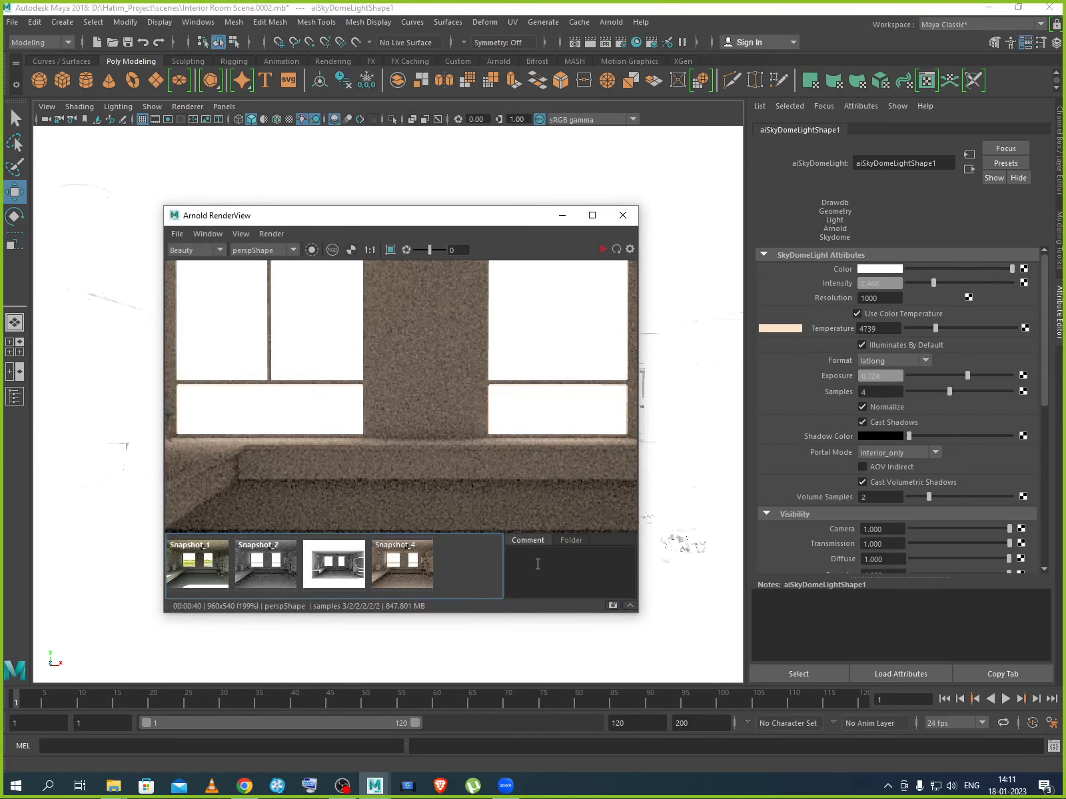
pyautogui.press('1')
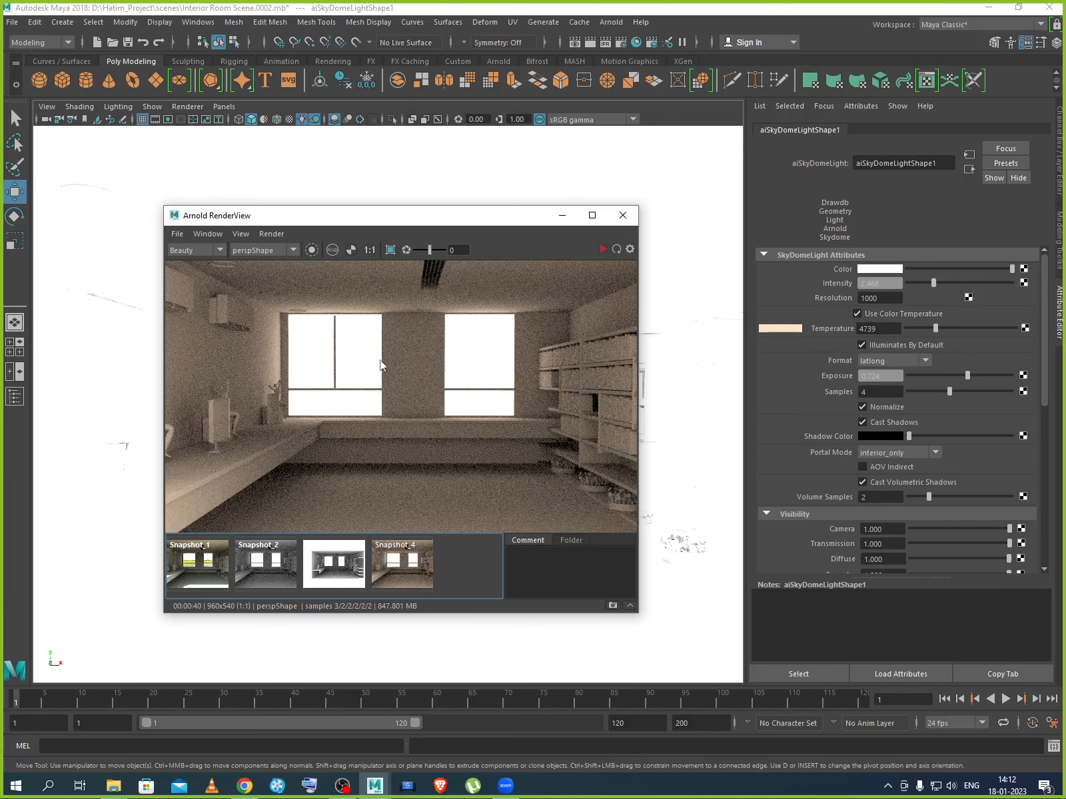
pyautogui.click(623, 215)
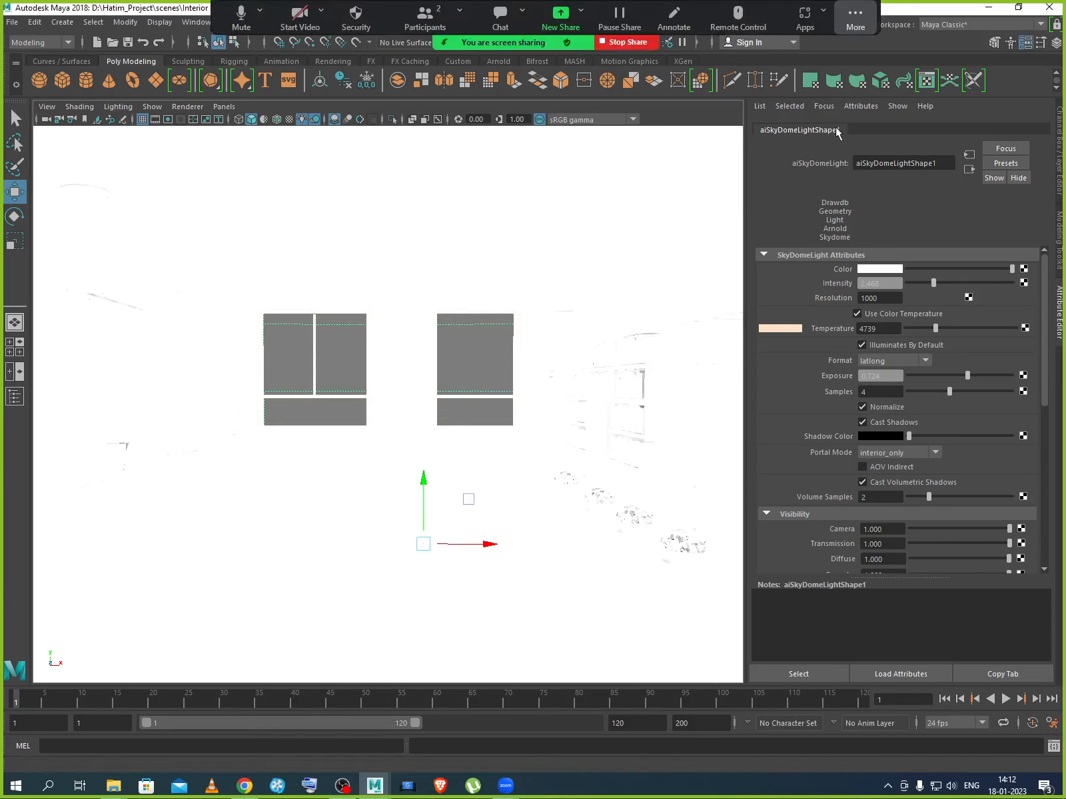
# Stop the screen share and end the Zoom meeting.
pyautogui.click(636, 43)
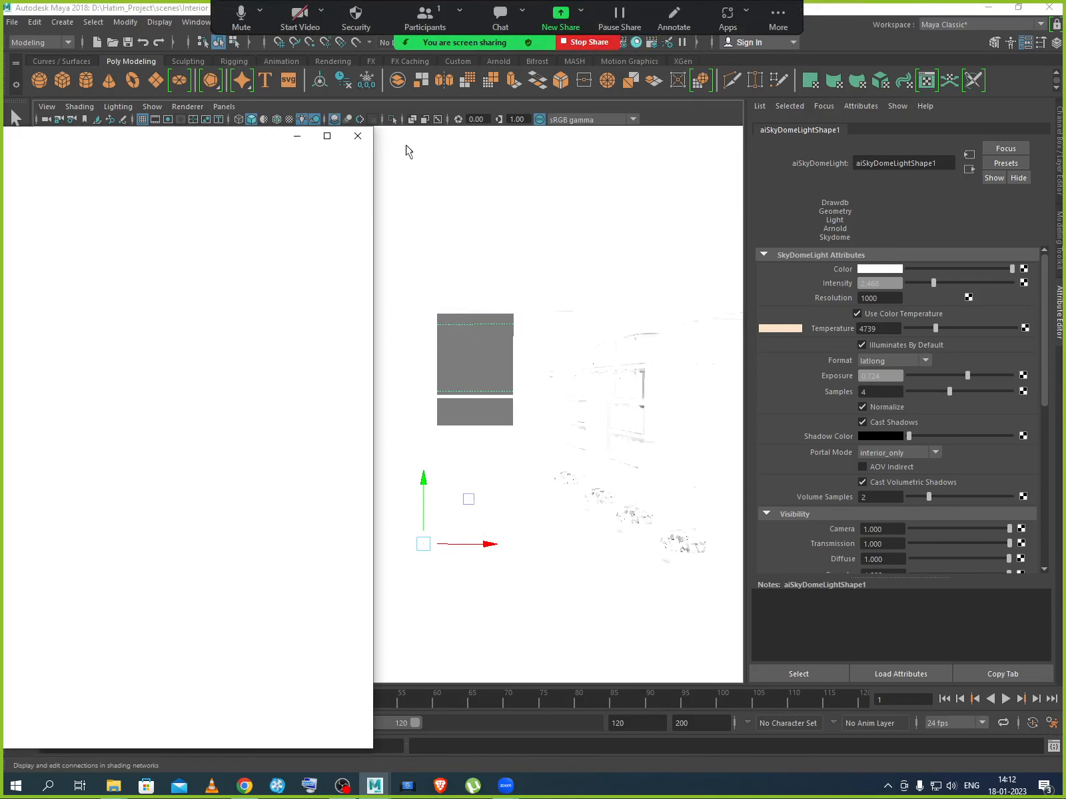
pyautogui.click(598, 43)
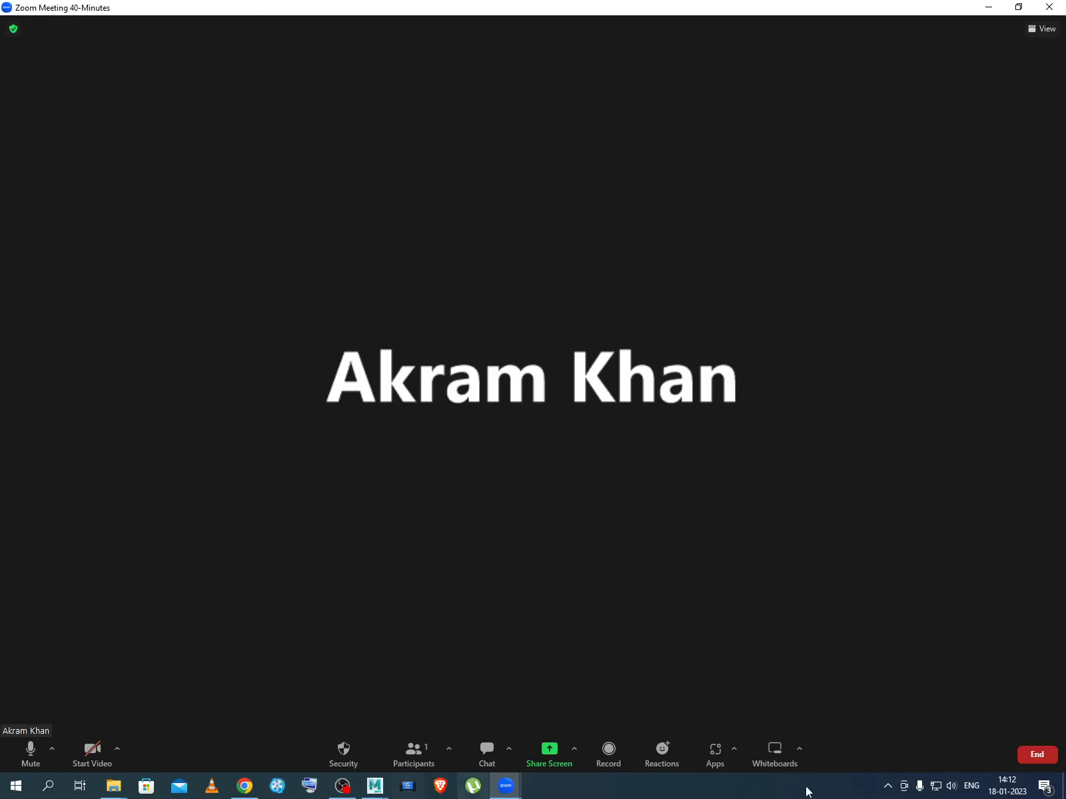
pyautogui.click(1036, 754)
pyautogui.click(1007, 685)
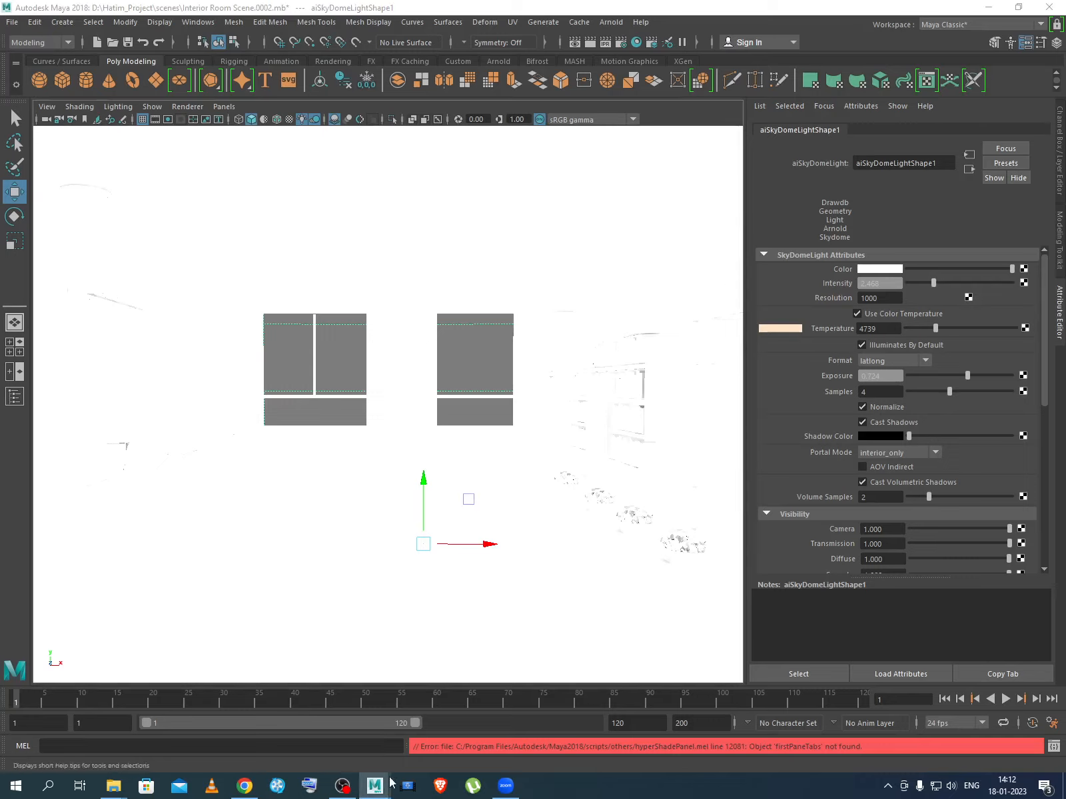